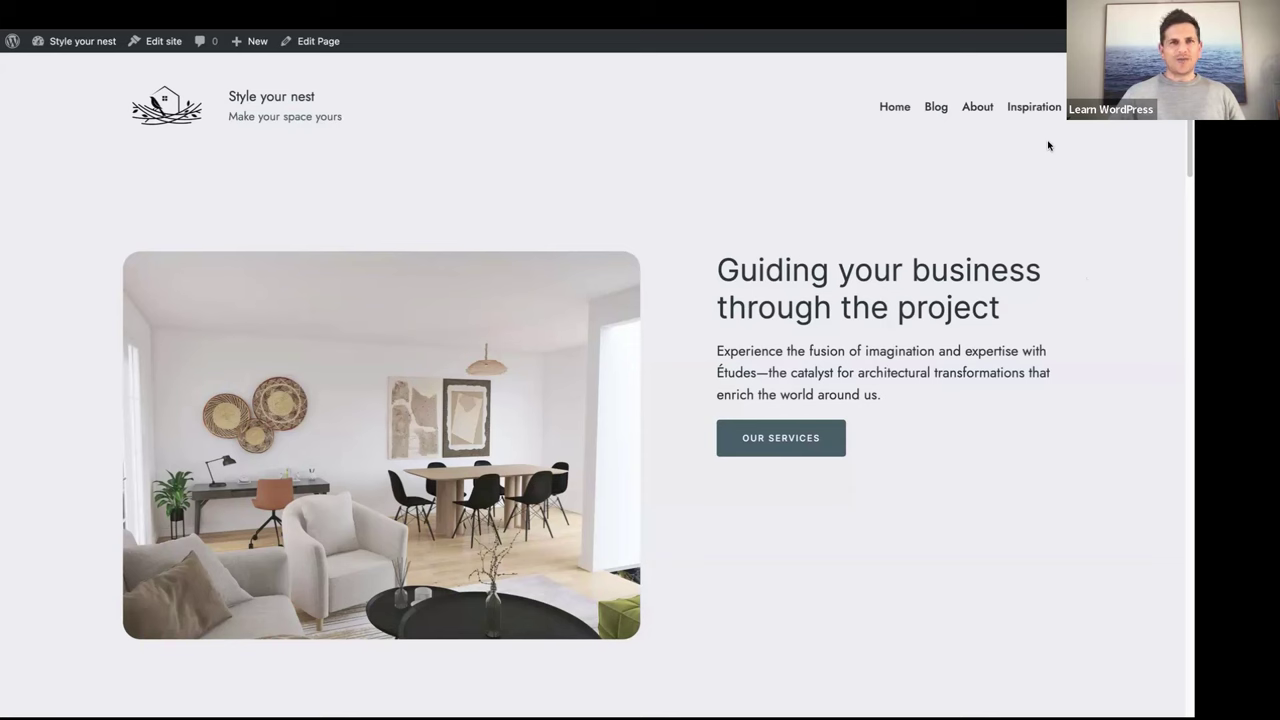
- Look through the finished example site's homepage, from the hero section through quotes and latest posts to the footer
{"action": "scroll", "coordinate": [1078, 200], "scroll_direction": "down", "scroll_amount": 1}
{"action": "scroll", "coordinate": [1080, 212], "scroll_direction": "down", "scroll_amount": 1}
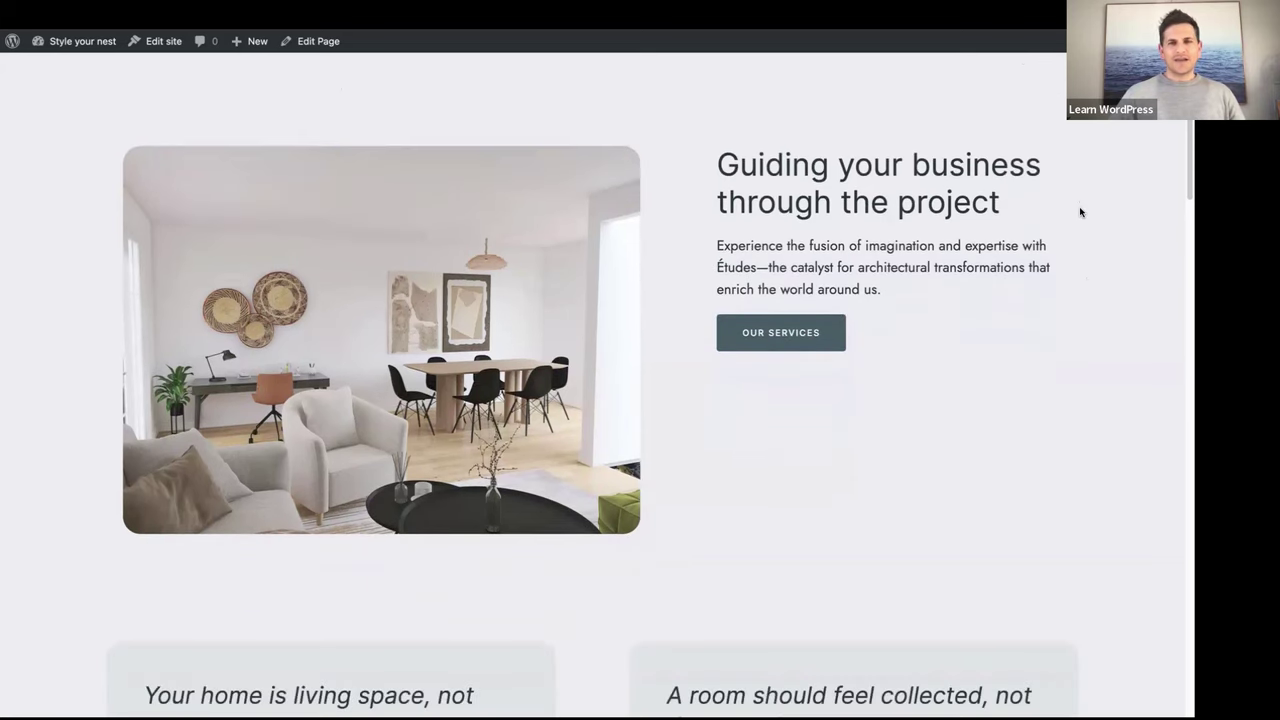
{"action": "scroll", "coordinate": [1081, 212], "scroll_direction": "down", "scroll_amount": 4}
{"action": "scroll", "coordinate": [1081, 212], "scroll_direction": "down", "scroll_amount": 5}
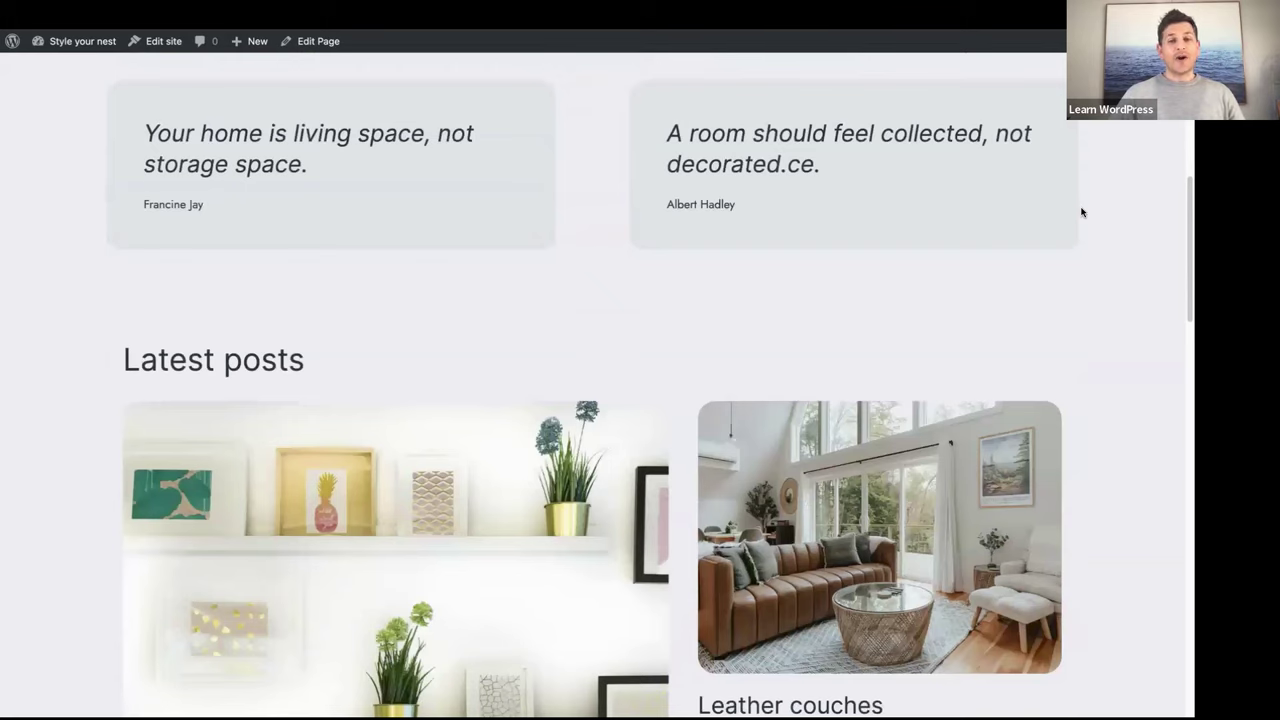
{"action": "scroll", "coordinate": [1081, 212], "scroll_direction": "down", "scroll_amount": 3}
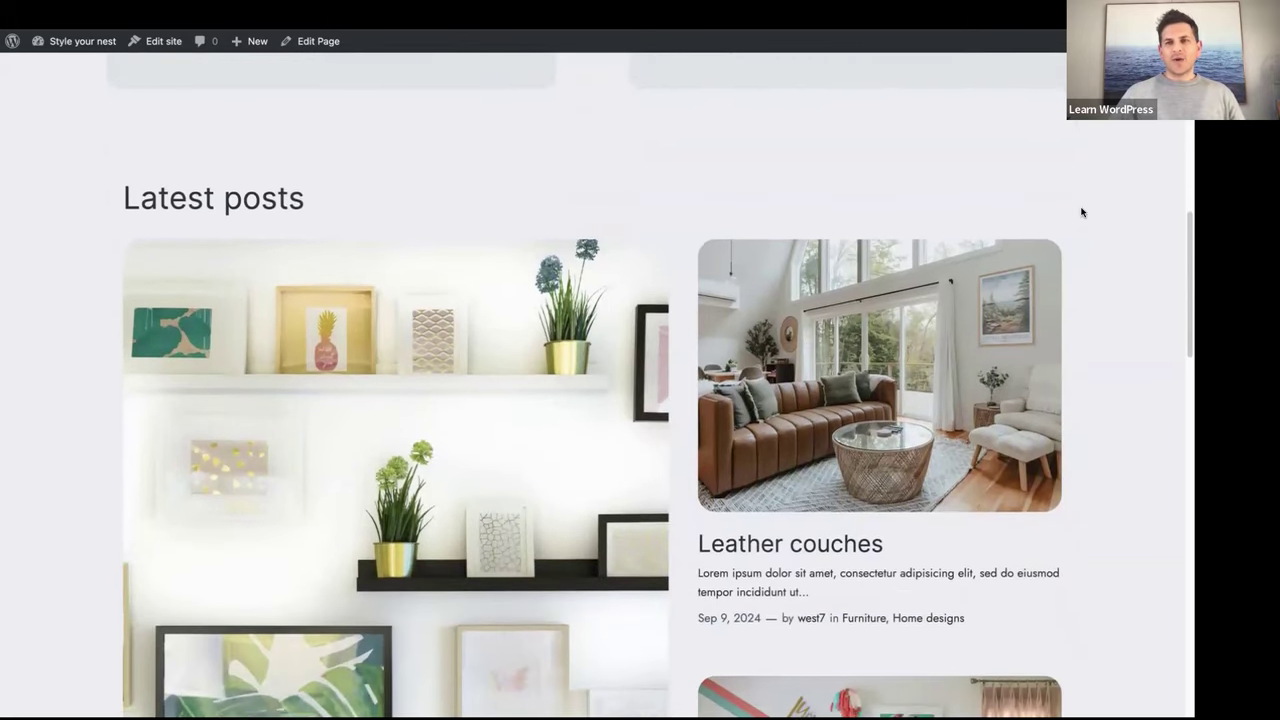
{"action": "scroll", "coordinate": [1081, 212], "scroll_direction": "down", "scroll_amount": 2}
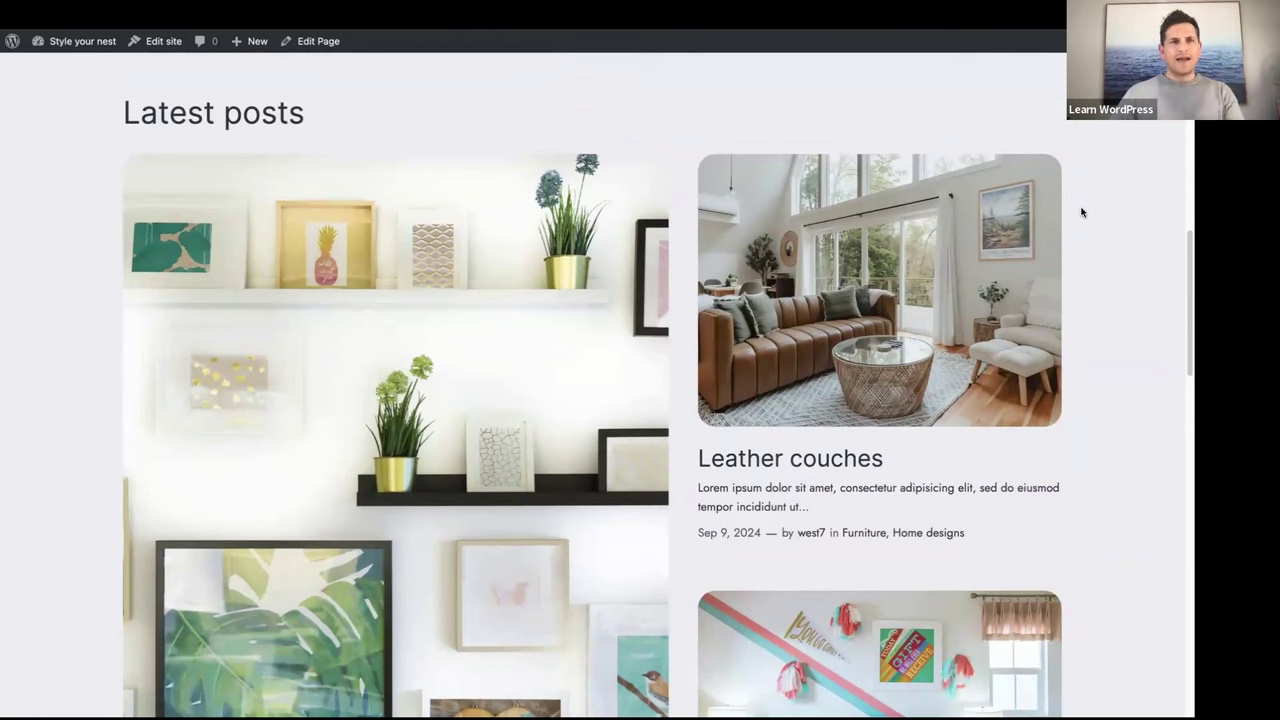
{"action": "scroll", "coordinate": [1081, 212], "scroll_direction": "down", "scroll_amount": 8}
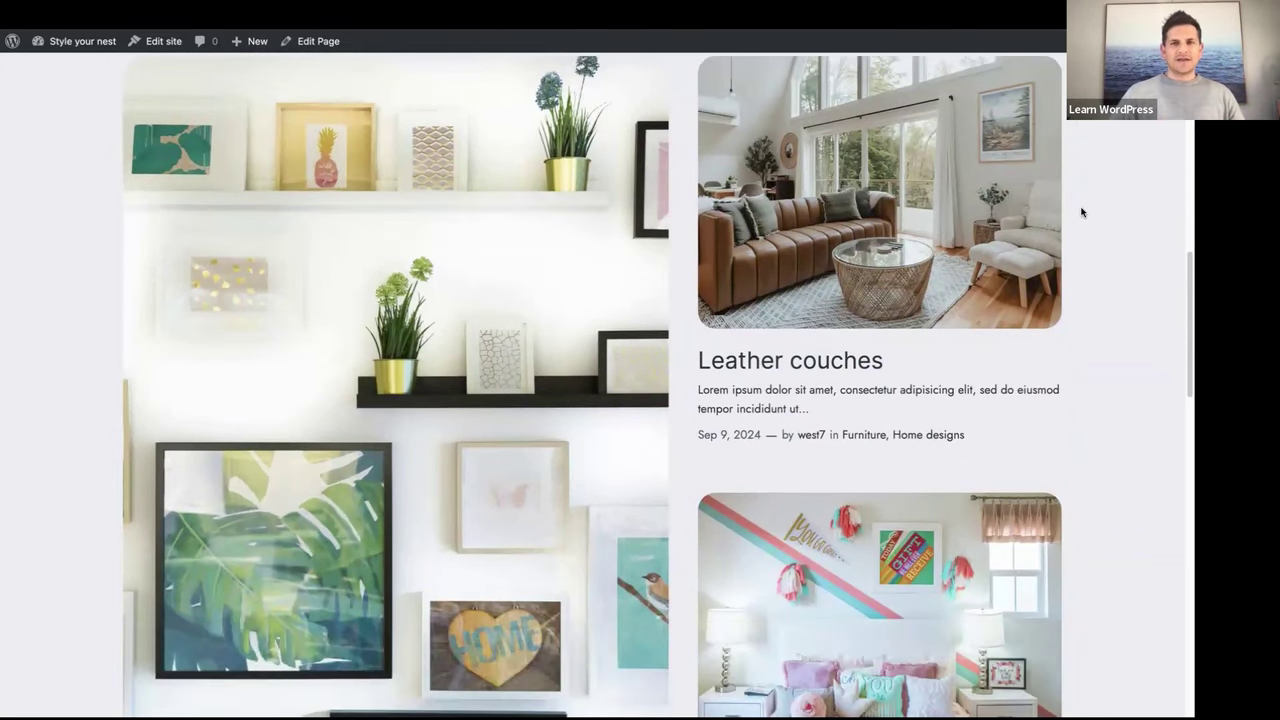
{"action": "scroll", "coordinate": [1081, 212], "scroll_direction": "down", "scroll_amount": 8}
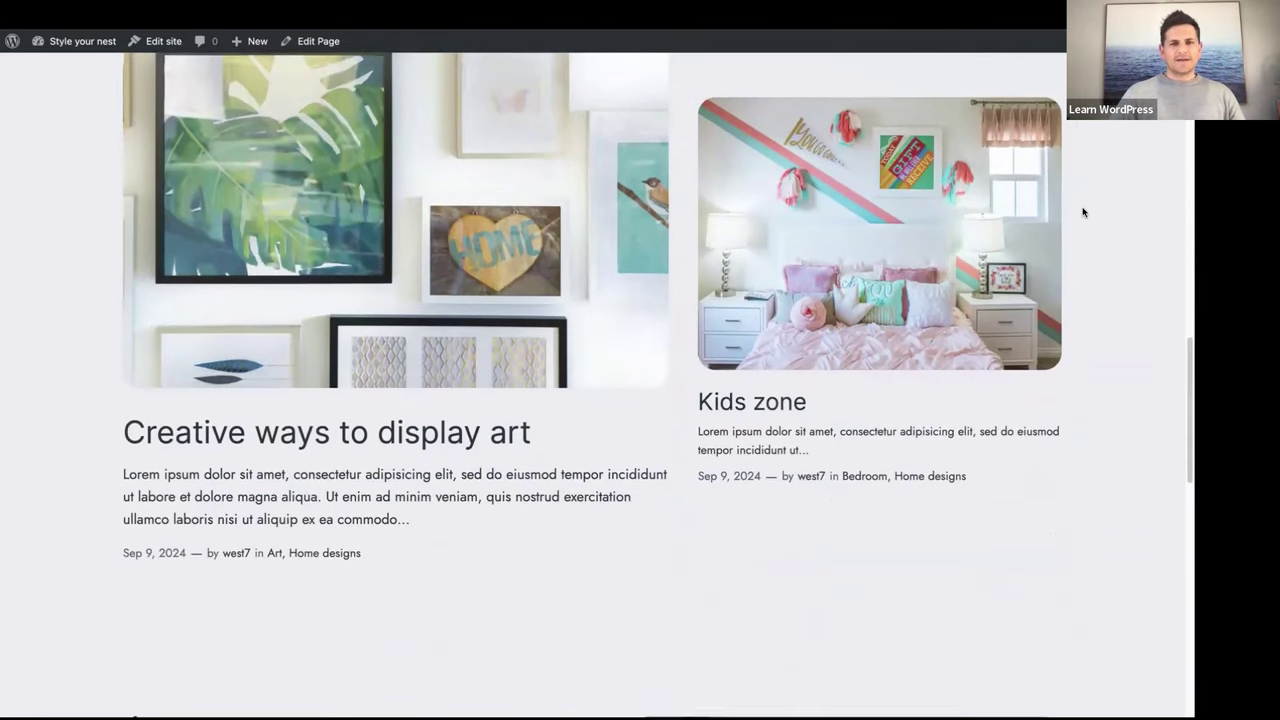
{"action": "scroll", "coordinate": [1082, 212], "scroll_direction": "down", "scroll_amount": 9}
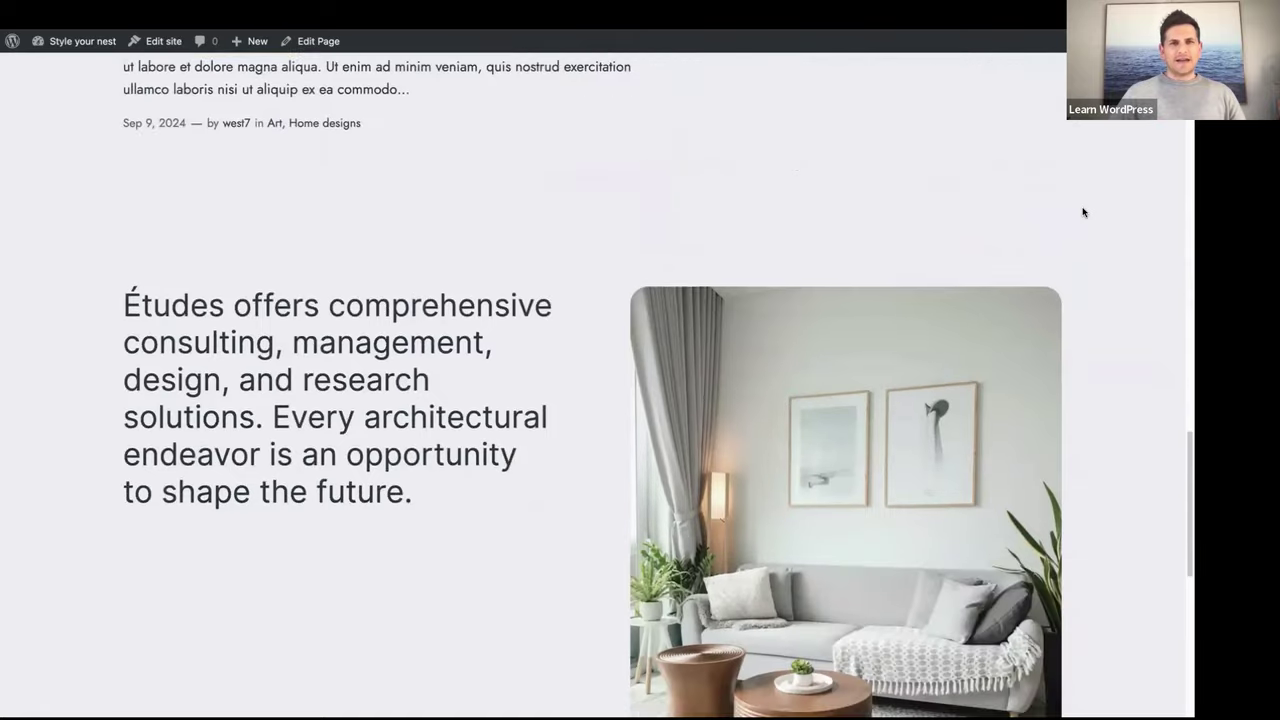
{"action": "scroll", "coordinate": [1085, 213], "scroll_direction": "down", "scroll_amount": 7}
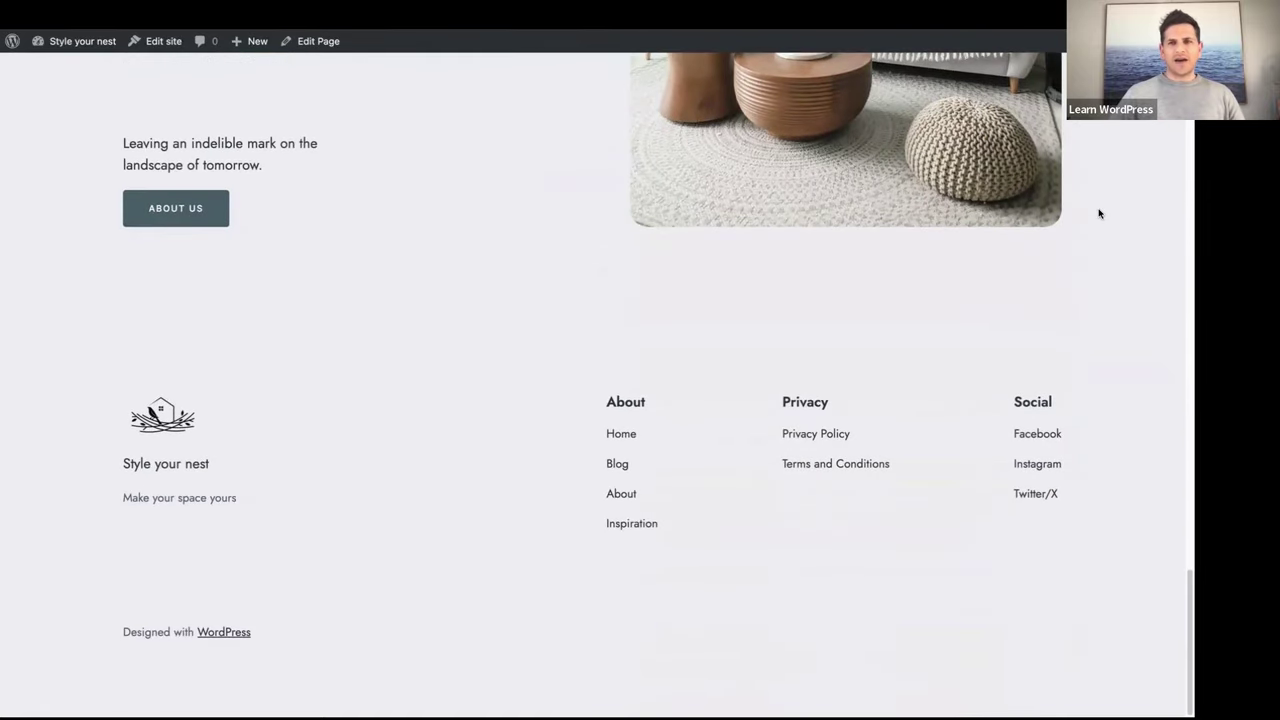
{"action": "scroll", "coordinate": [1099, 214], "scroll_direction": "up", "scroll_amount": 11}
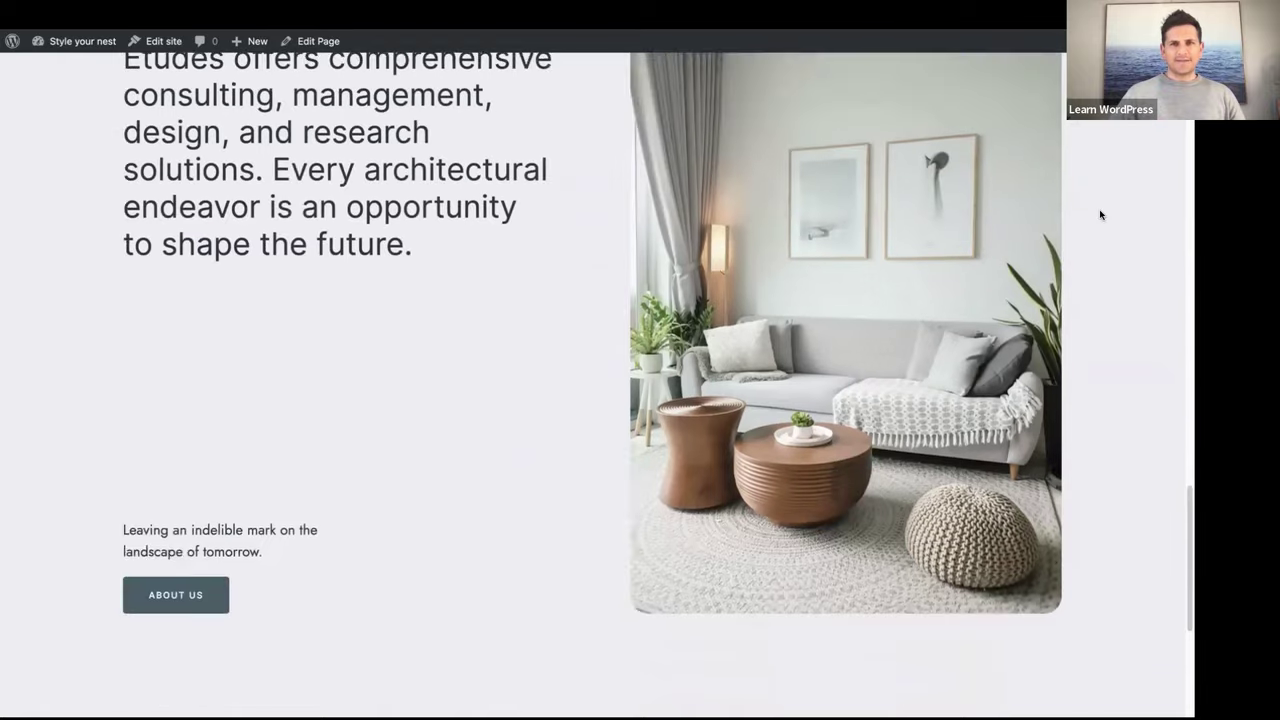
{"action": "scroll", "coordinate": [1100, 216], "scroll_direction": "up", "scroll_amount": 20}
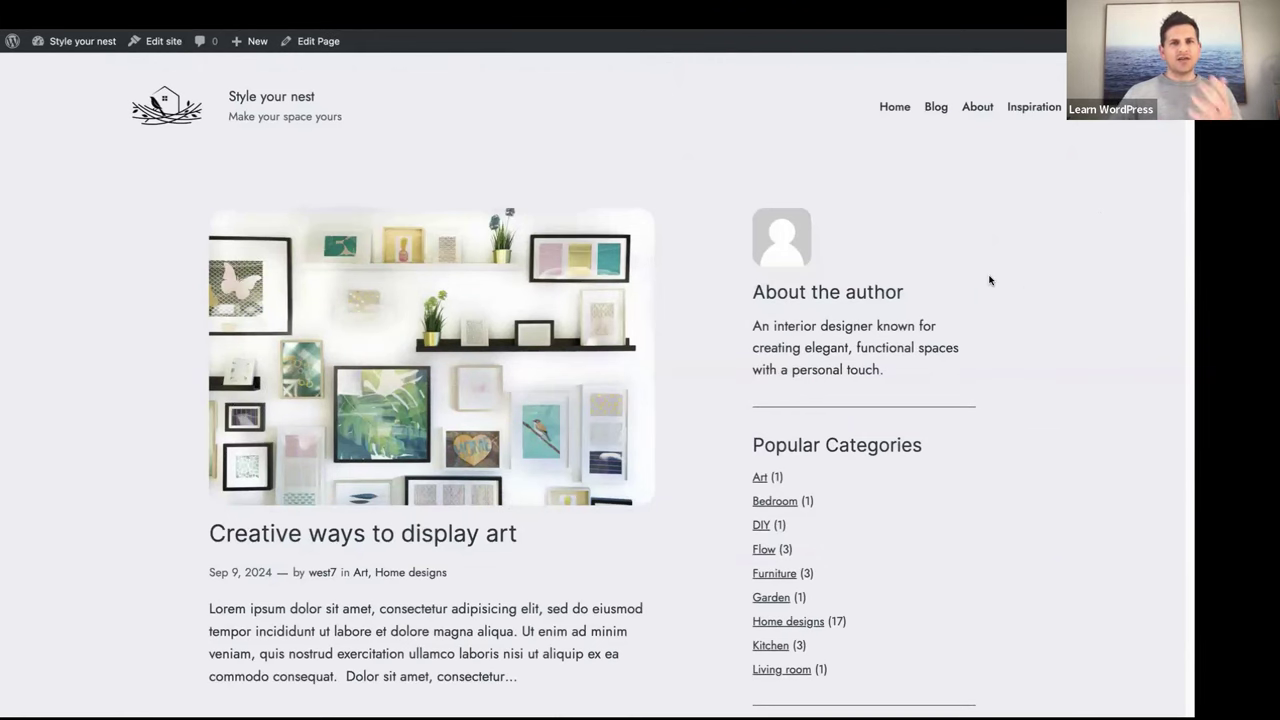
- Examine the example site's blog page, including its post list and the sidebar with author, categories, links and search
{"action": "scroll", "coordinate": [989, 280], "scroll_direction": "down", "scroll_amount": 2}
{"action": "scroll", "coordinate": [989, 280], "scroll_direction": "down", "scroll_amount": 2}
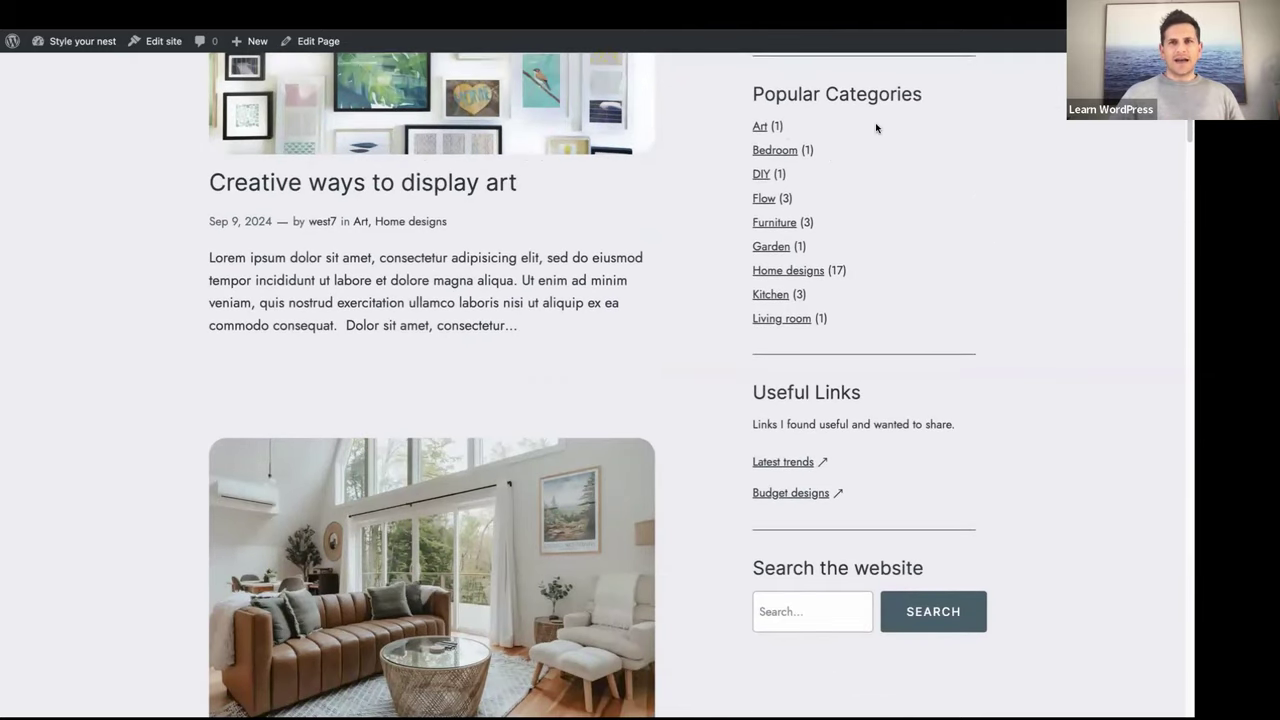
{"action": "scroll", "coordinate": [1003, 303], "scroll_direction": "down", "scroll_amount": 2}
{"action": "scroll", "coordinate": [1006, 306], "scroll_direction": "down", "scroll_amount": 10}
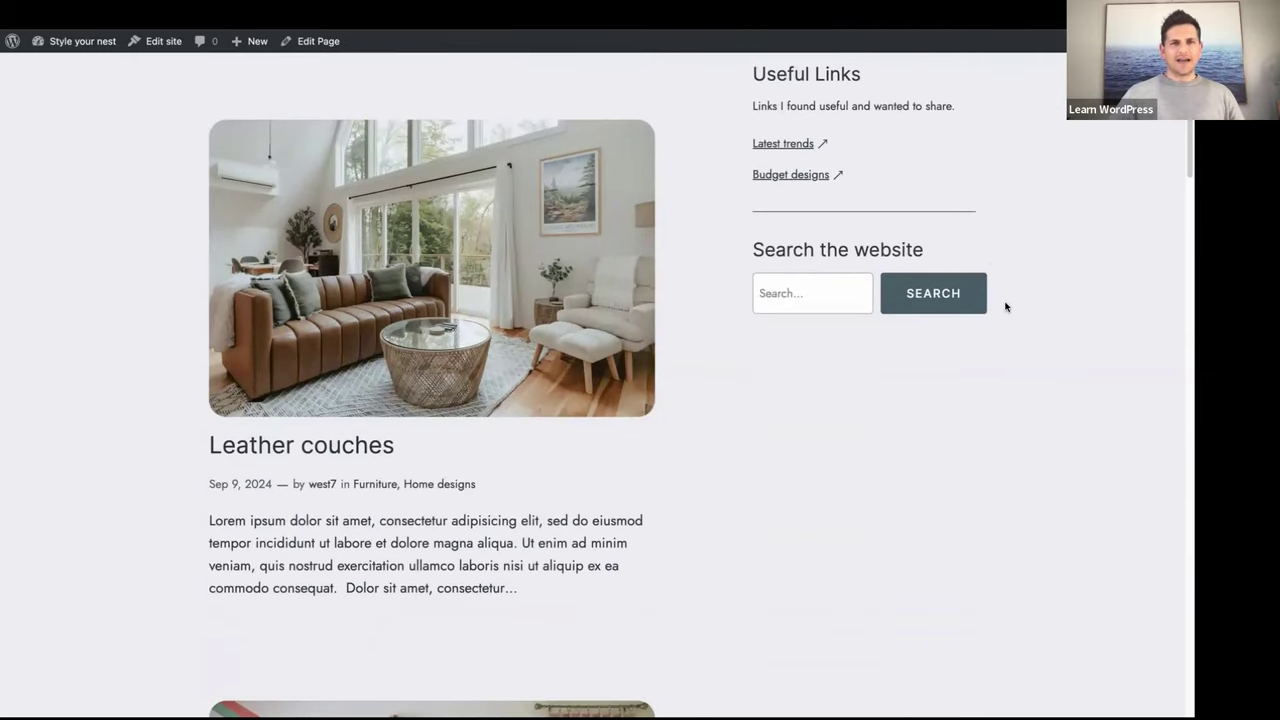
{"action": "scroll", "coordinate": [1007, 305], "scroll_direction": "up", "scroll_amount": 7}
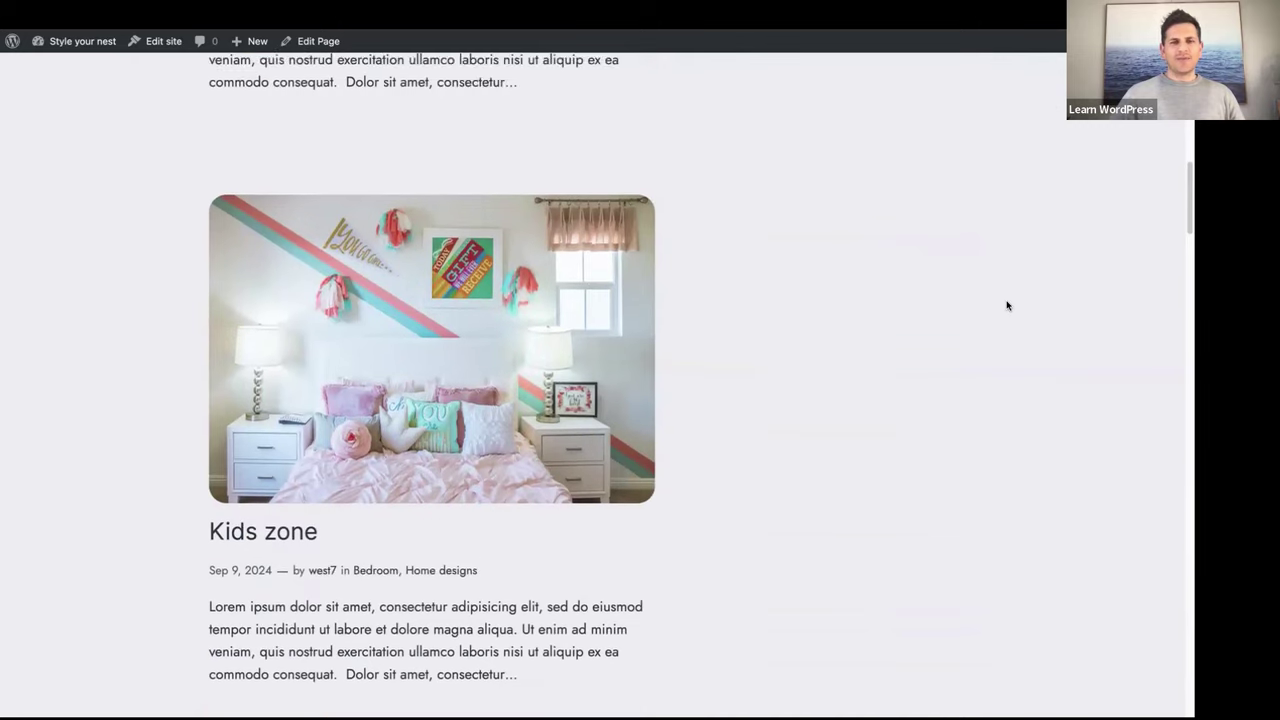
{"action": "scroll", "coordinate": [1007, 305], "scroll_direction": "up", "scroll_amount": 1}
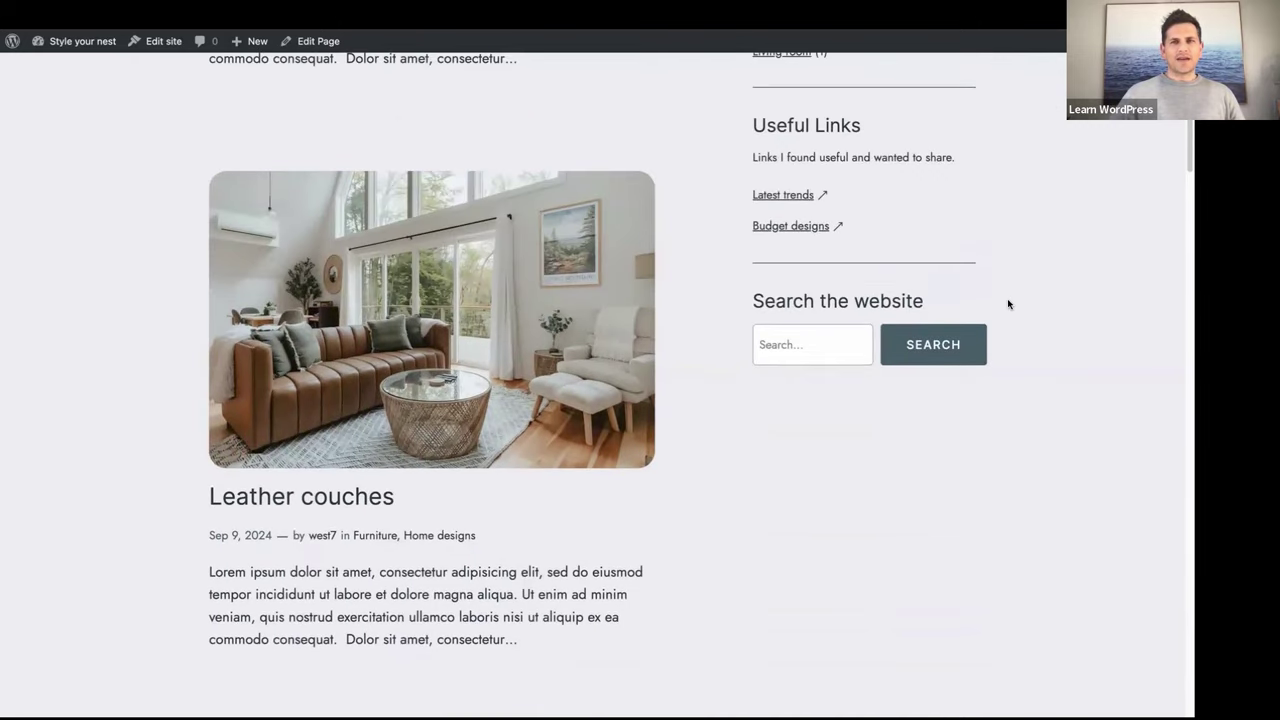
{"action": "scroll", "coordinate": [1024, 296], "scroll_direction": "up", "scroll_amount": 8}
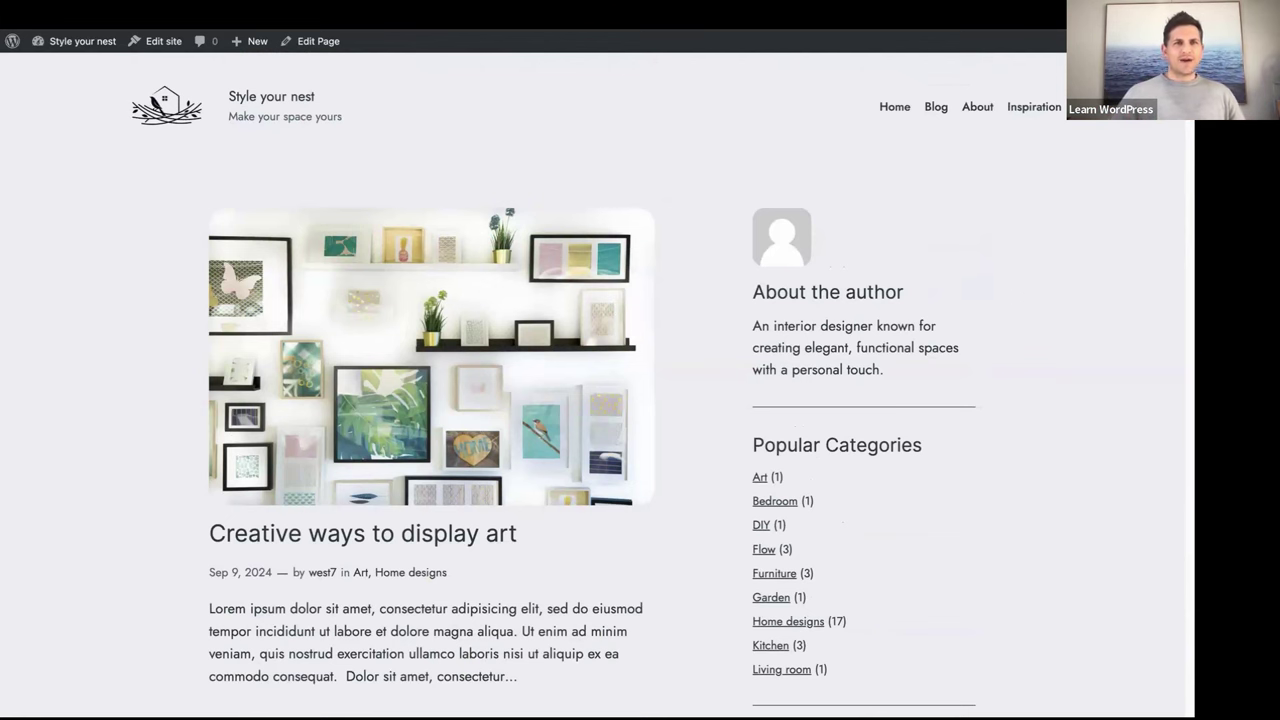
- In the new WordPress site's admin, check the existing pages and the active theme, ending on the list of pages
{"action": "mouse_move", "coordinate": [360, 41]}
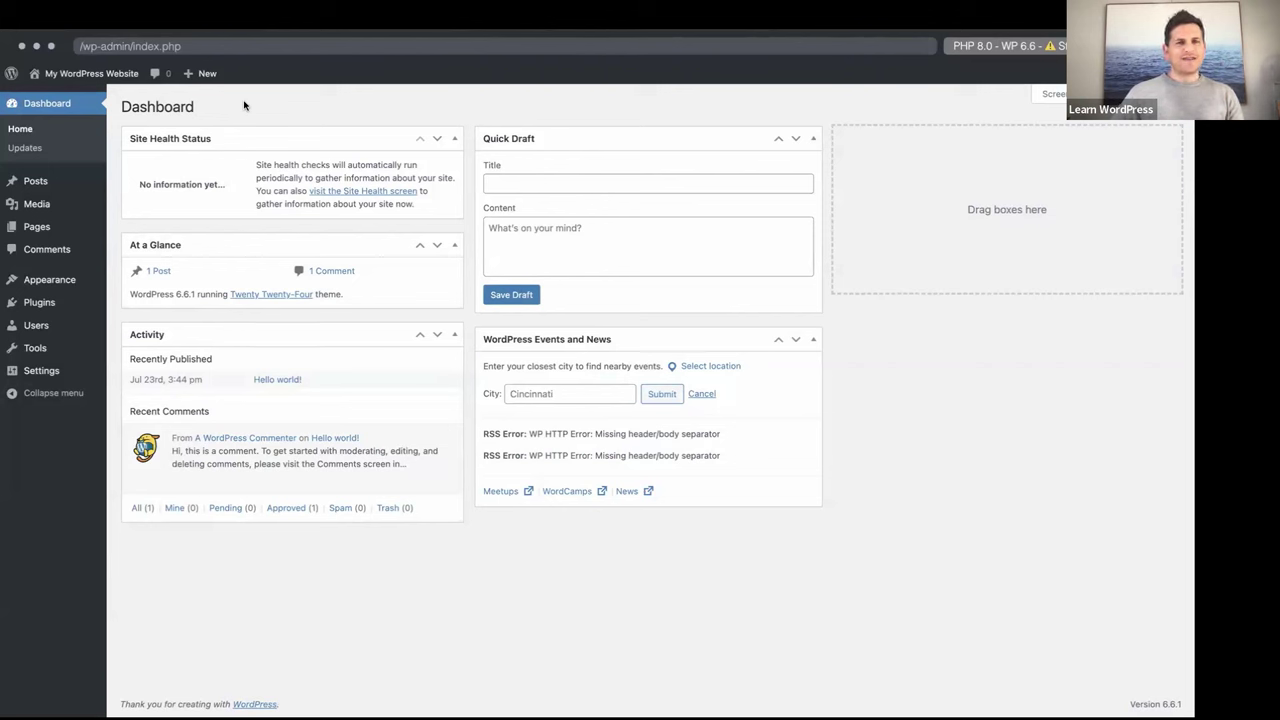
{"action": "mouse_move", "coordinate": [36, 229]}
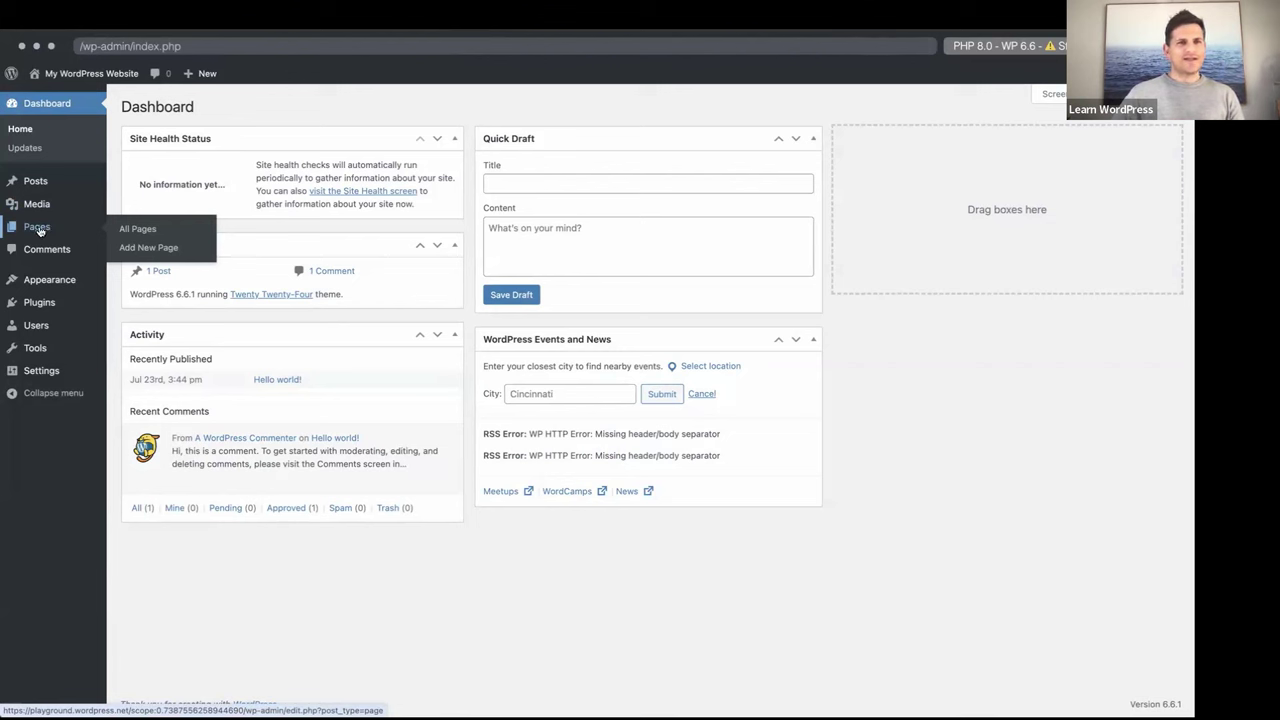
{"action": "left_click", "coordinate": [38, 230]}
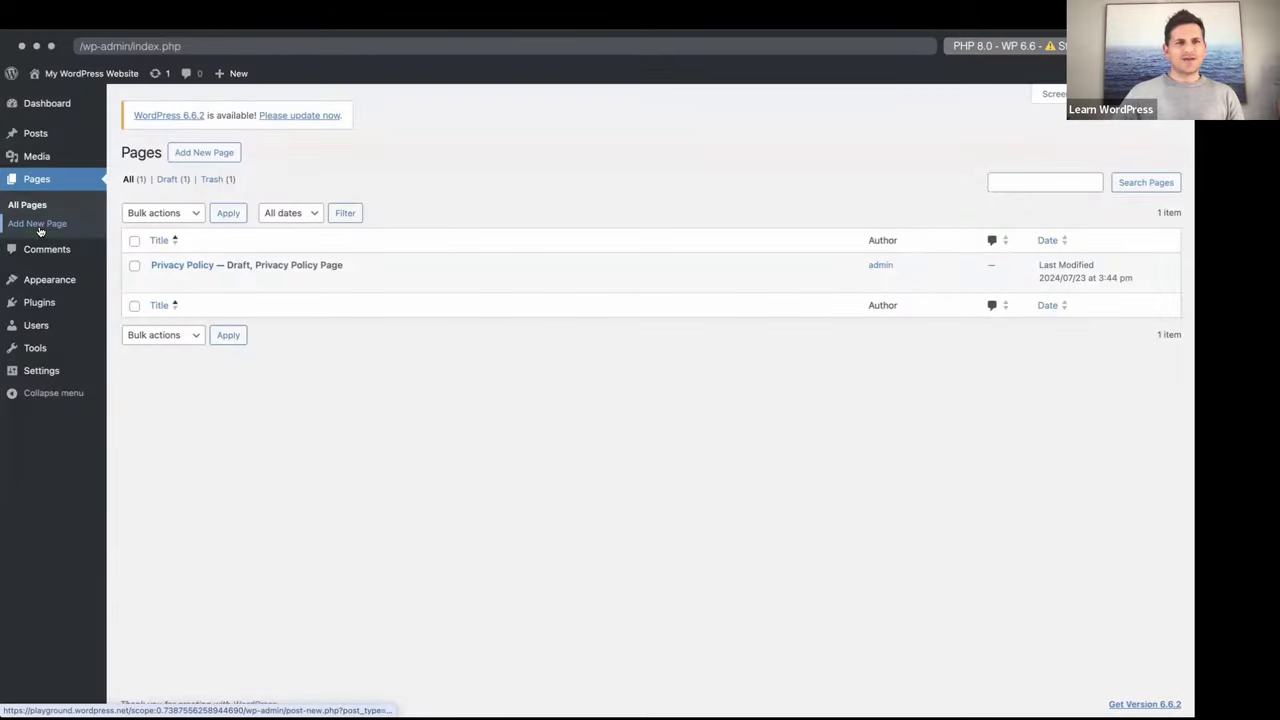
{"action": "mouse_move", "coordinate": [36, 281]}
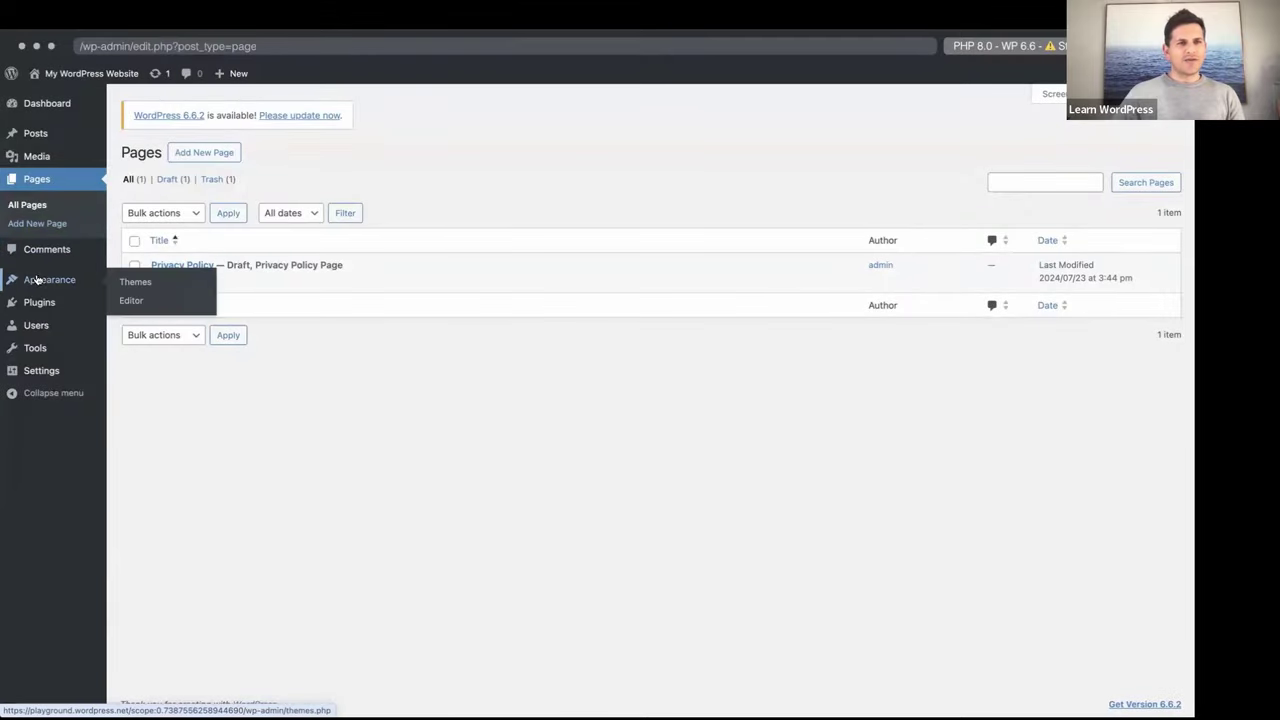
{"action": "left_click", "coordinate": [134, 283]}
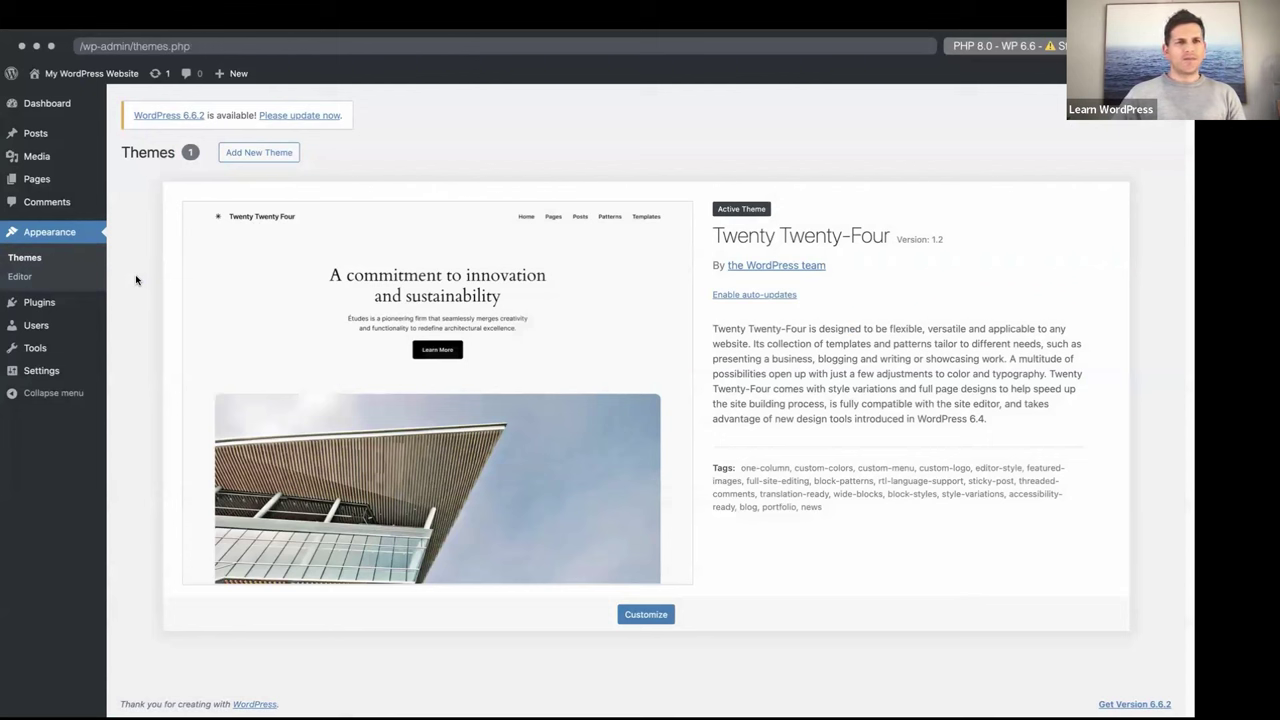
{"action": "mouse_move", "coordinate": [33, 184]}
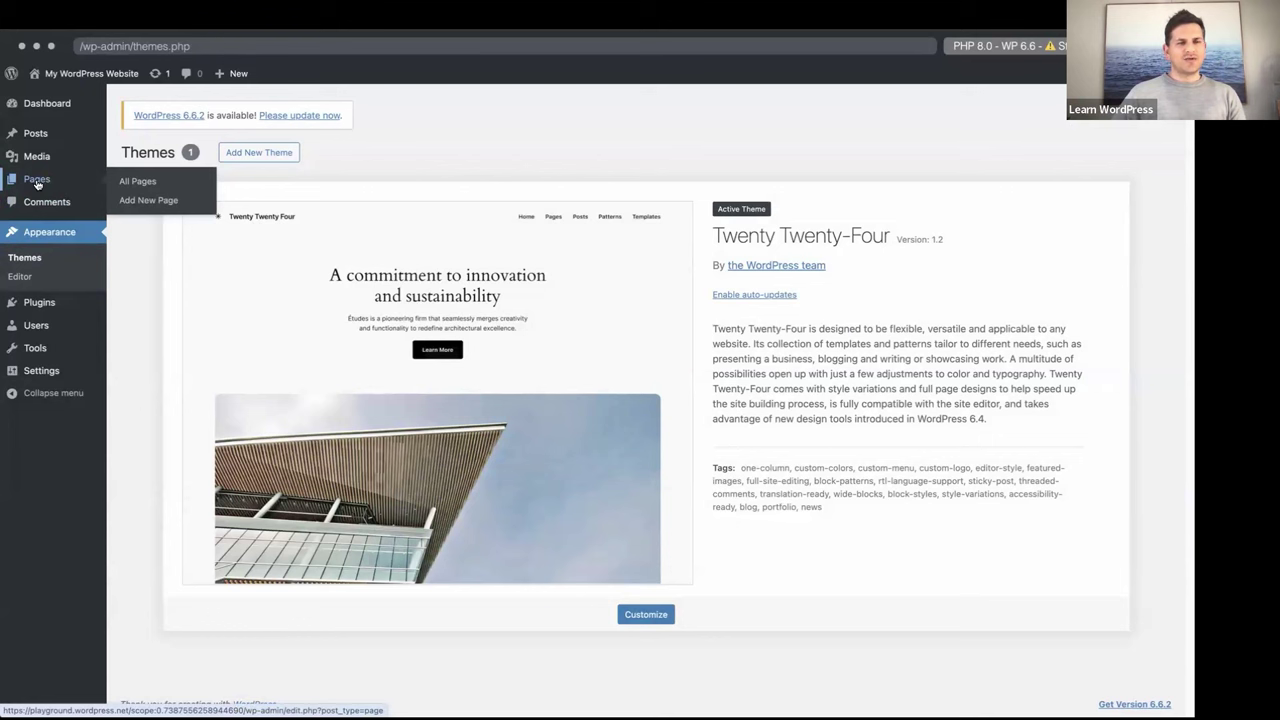
{"action": "left_click", "coordinate": [37, 181]}
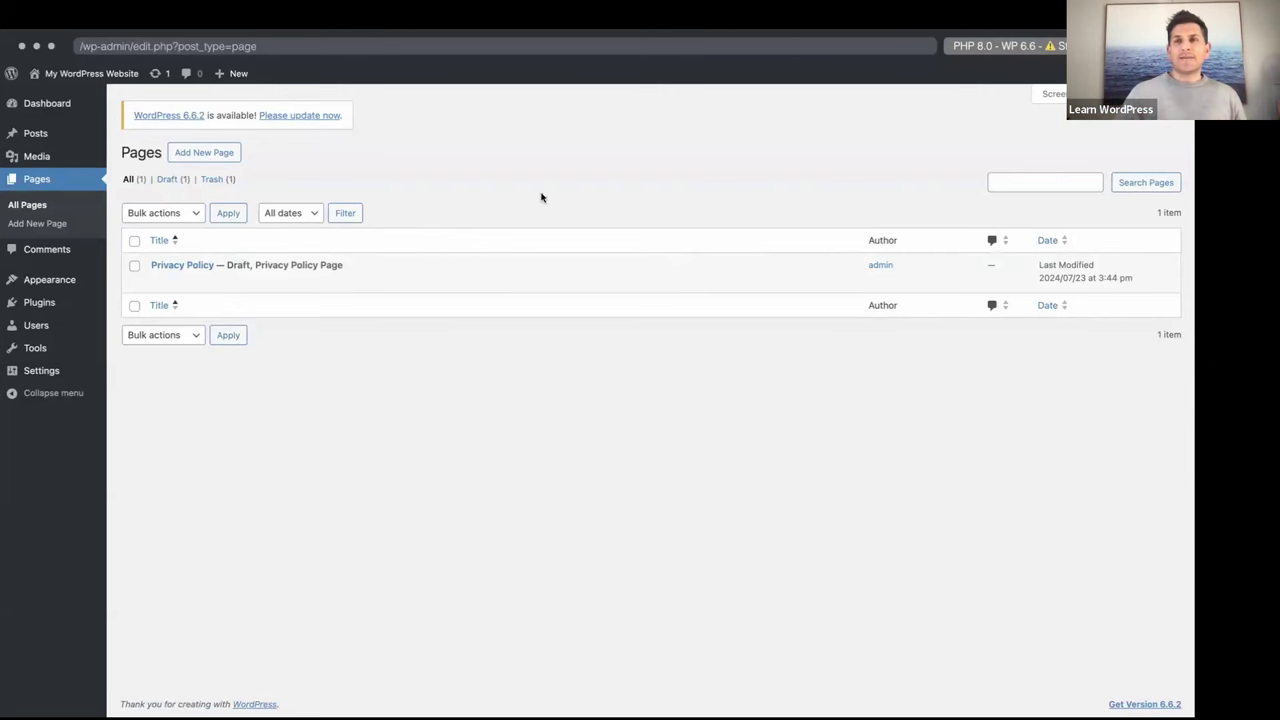
- Switch to the WordPress.org site, open its theme directory and show only block themes
{"action": "mouse_move", "coordinate": [905, 36]}
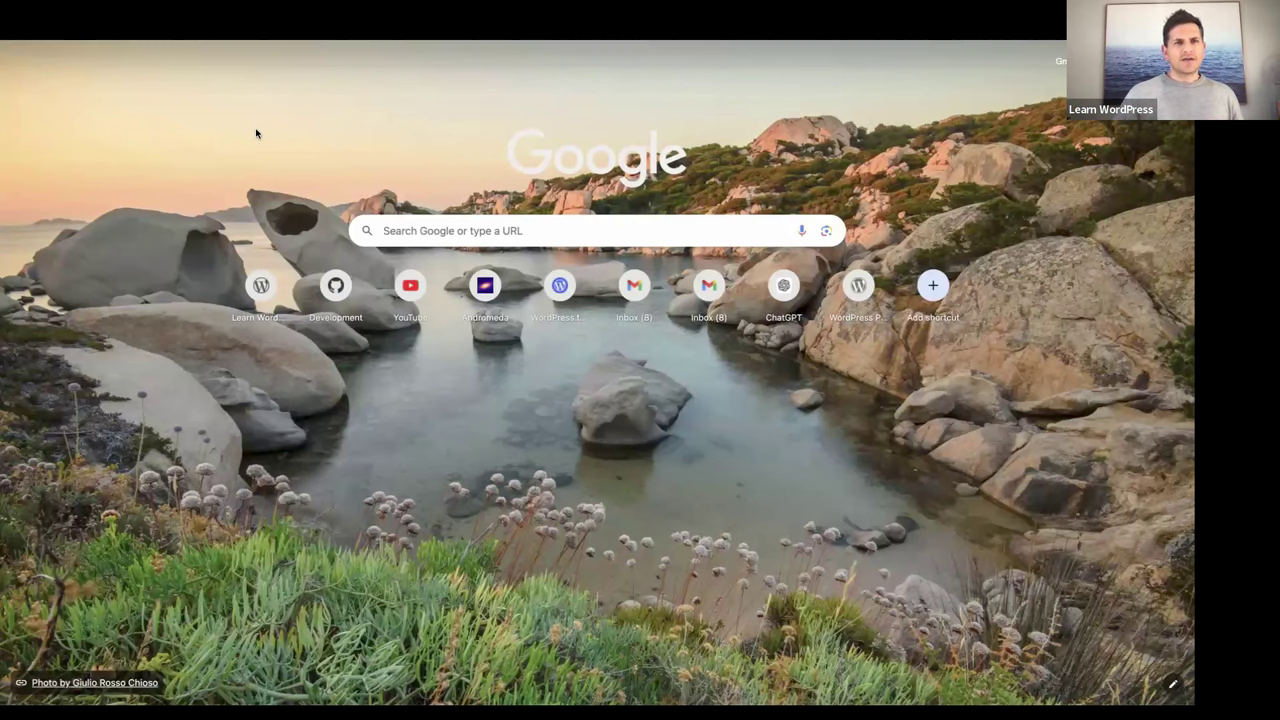
{"action": "key", "text": "ctrl+w"}
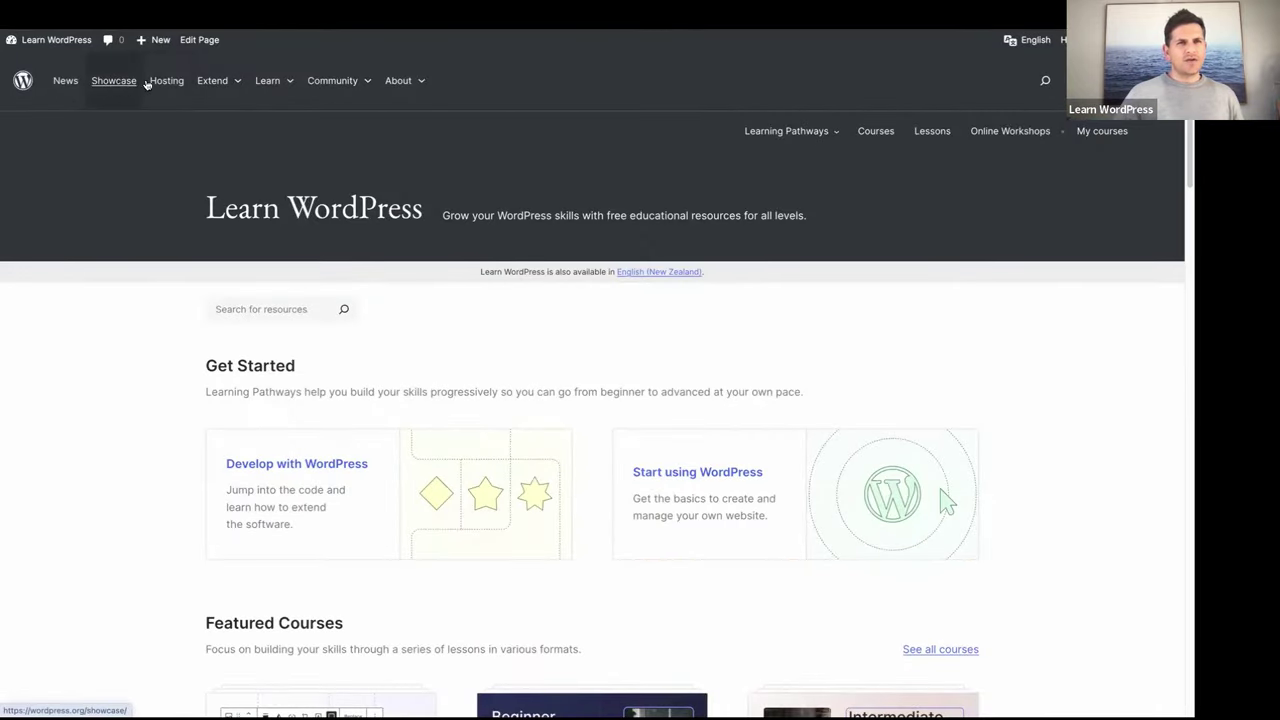
{"action": "mouse_move", "coordinate": [212, 80]}
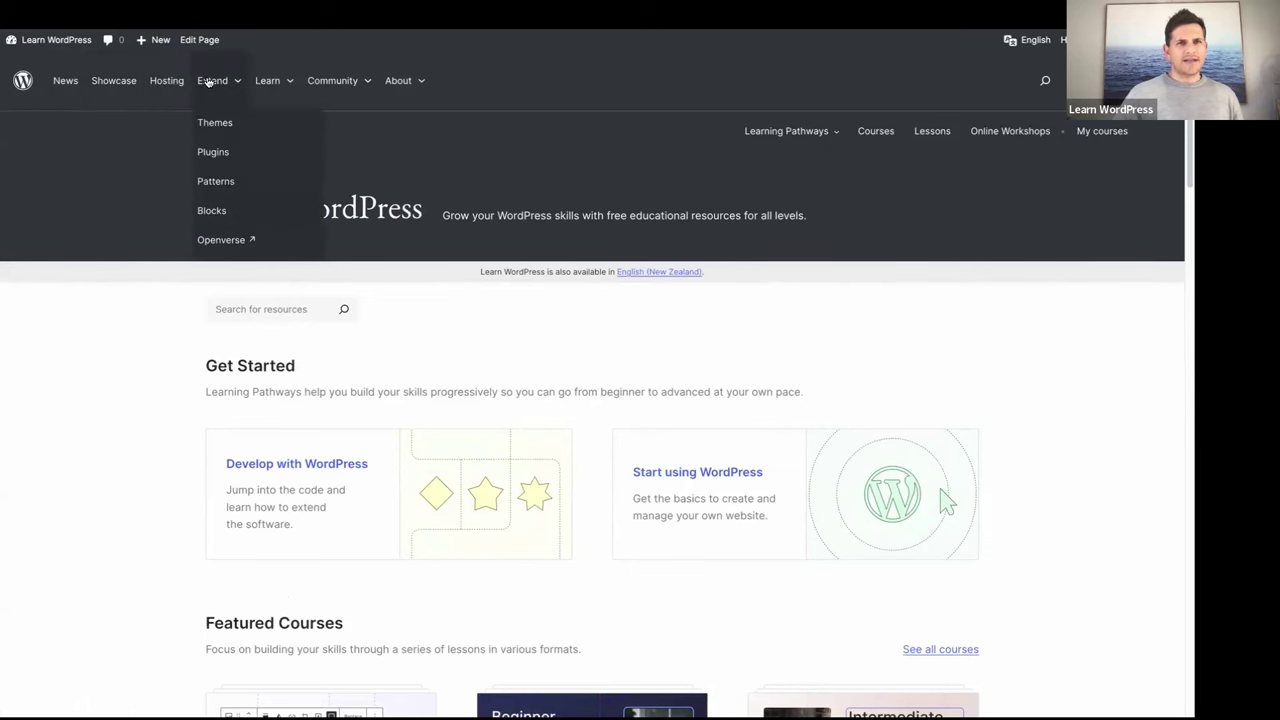
{"action": "left_click", "coordinate": [219, 124]}
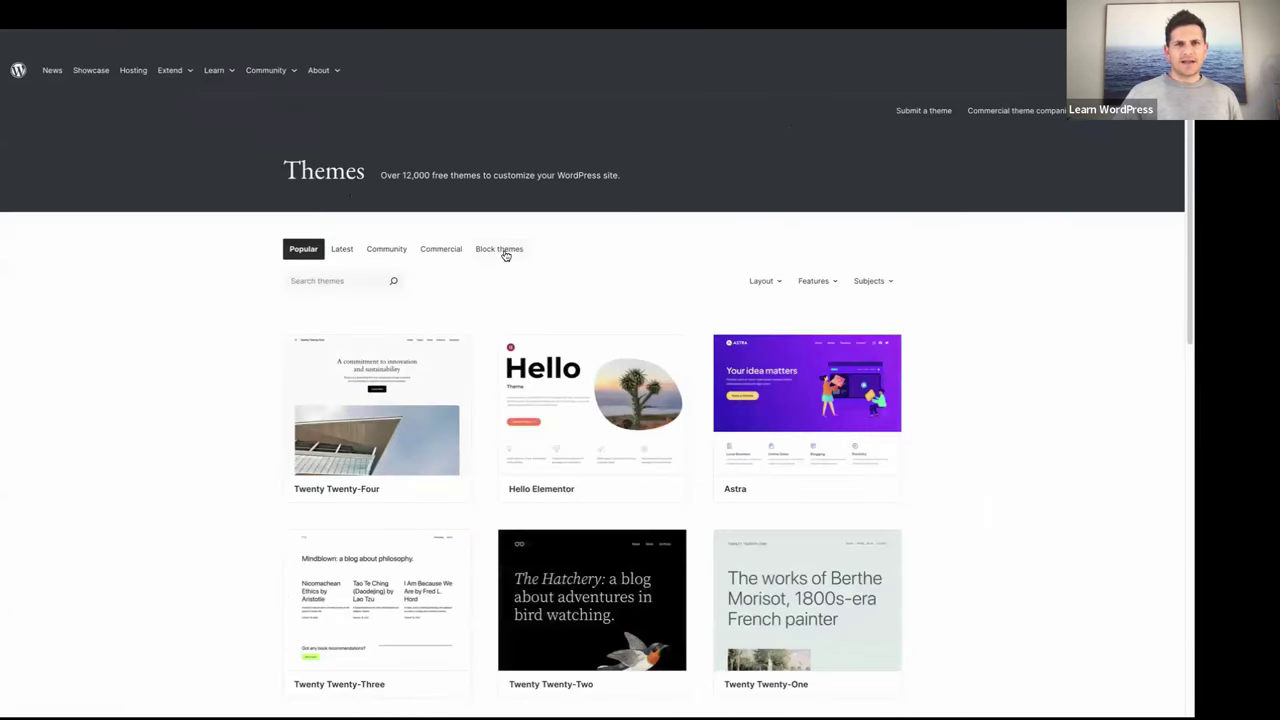
{"action": "left_click", "coordinate": [505, 252]}
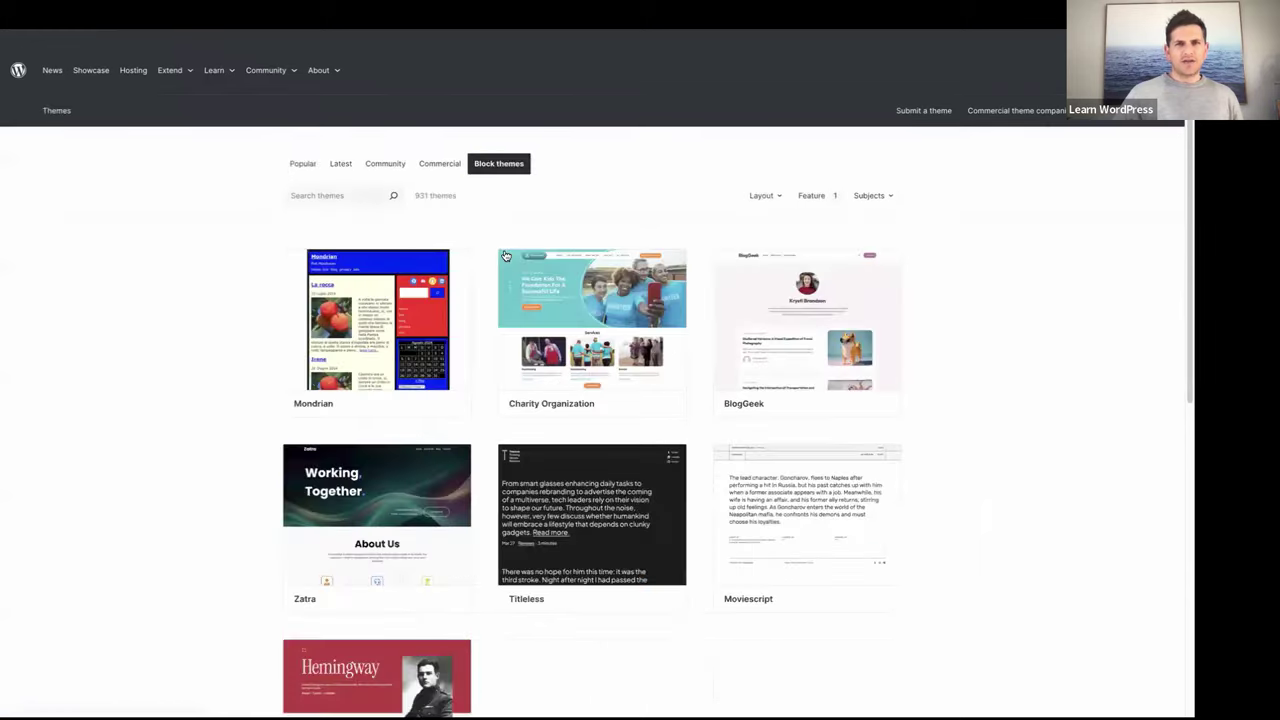
- Search the block themes for "blog" and look over the matching themes
{"action": "left_click", "coordinate": [341, 196]}
{"action": "type", "text": "blog"}
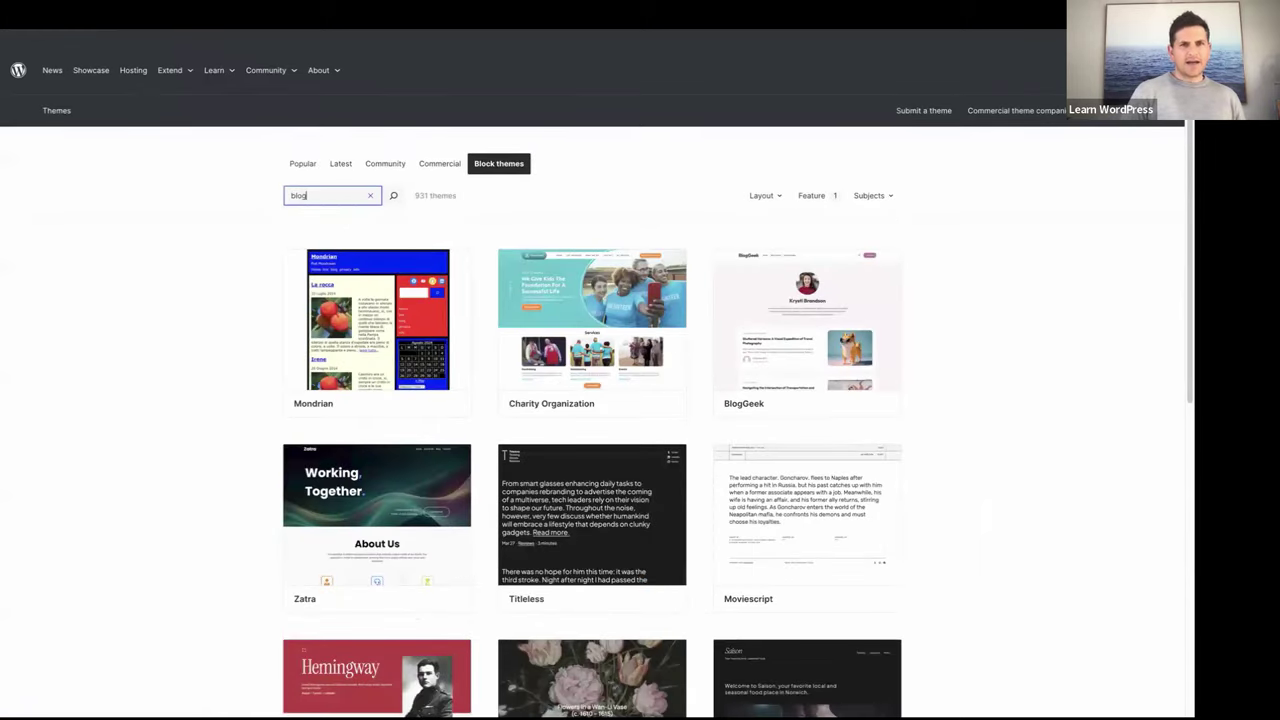
{"action": "left_click", "coordinate": [393, 199]}
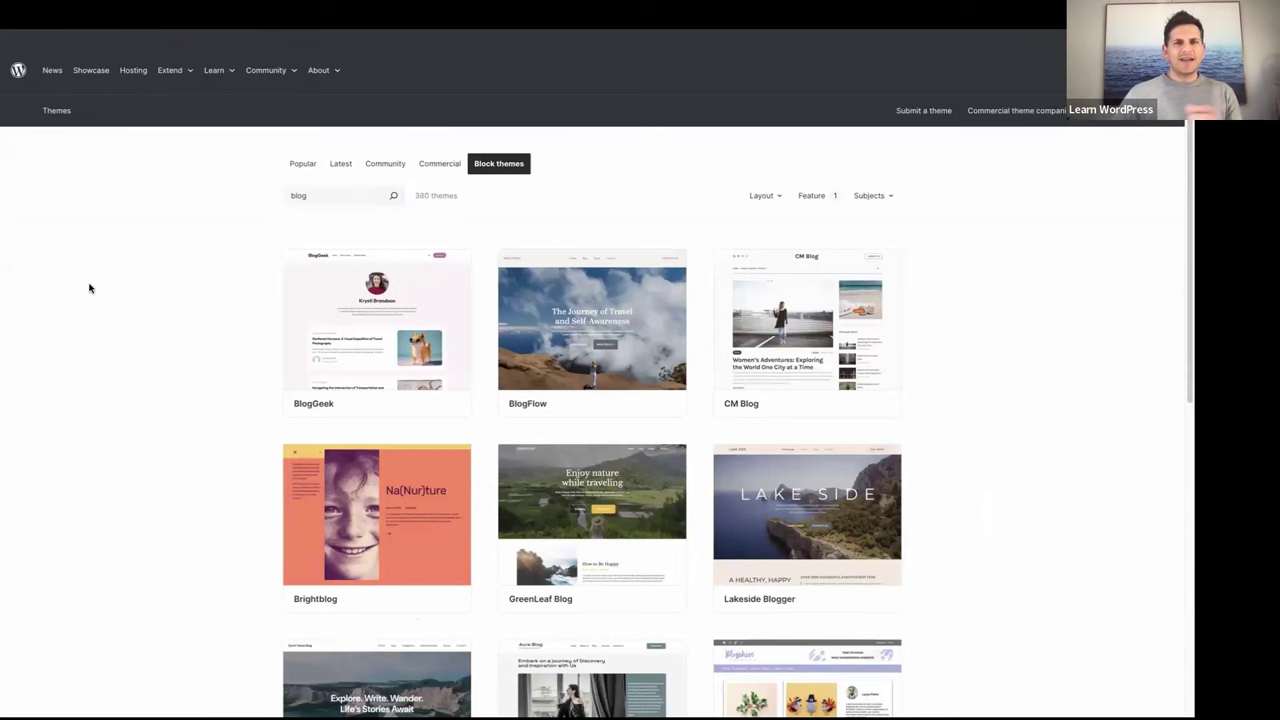
{"action": "scroll", "coordinate": [89, 288], "scroll_direction": "down", "scroll_amount": 3}
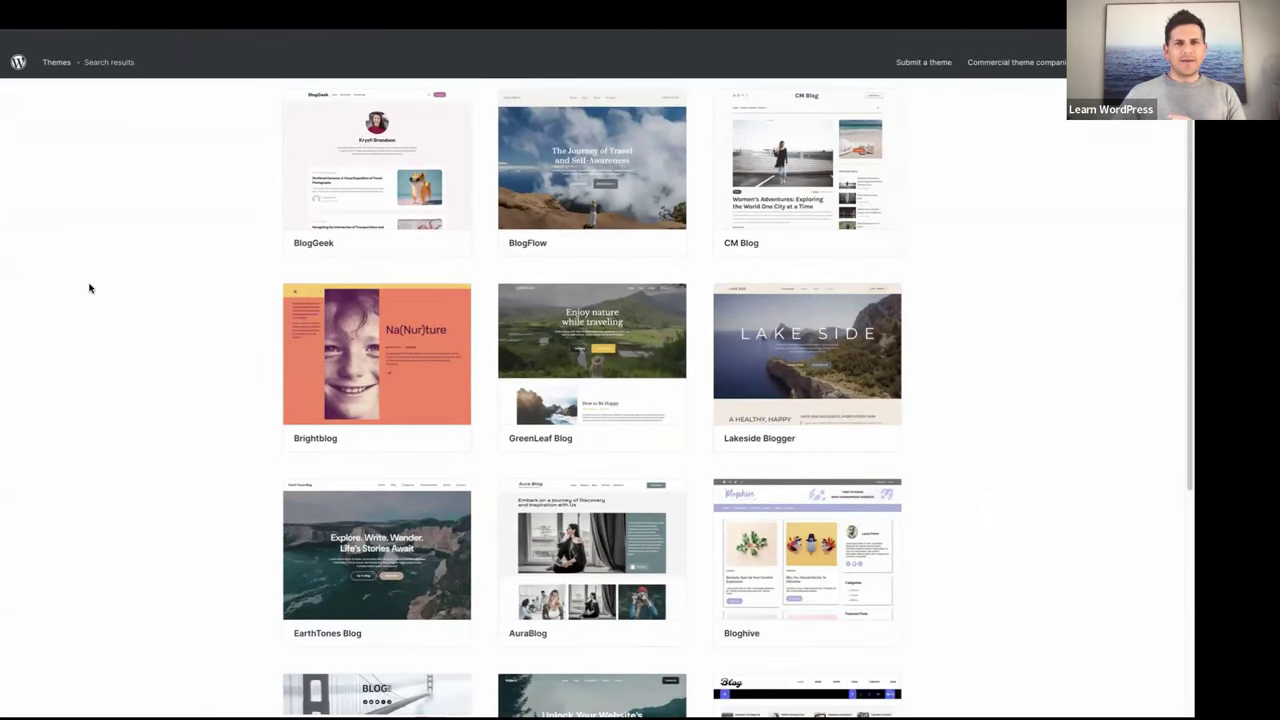
{"action": "scroll", "coordinate": [90, 289], "scroll_direction": "up", "scroll_amount": 3}
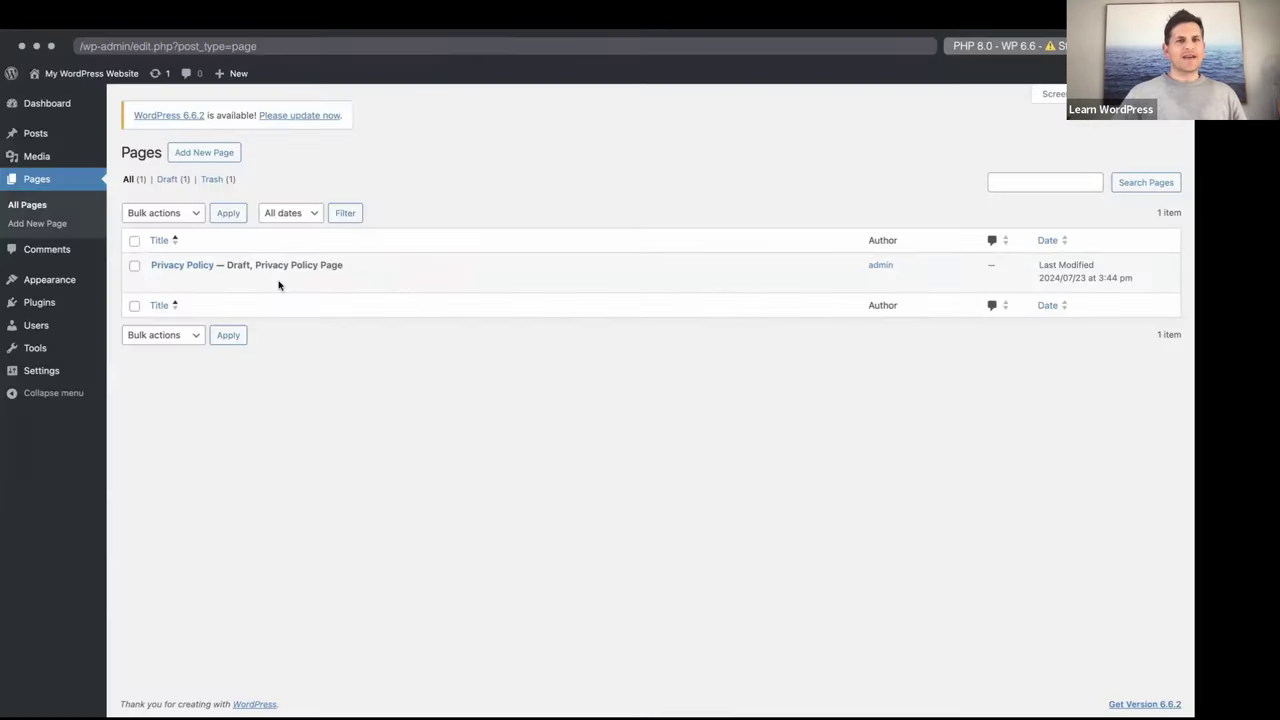
- Back in the new site's admin, create a page titled "Home" and publish it
{"action": "left_click", "coordinate": [204, 156]}
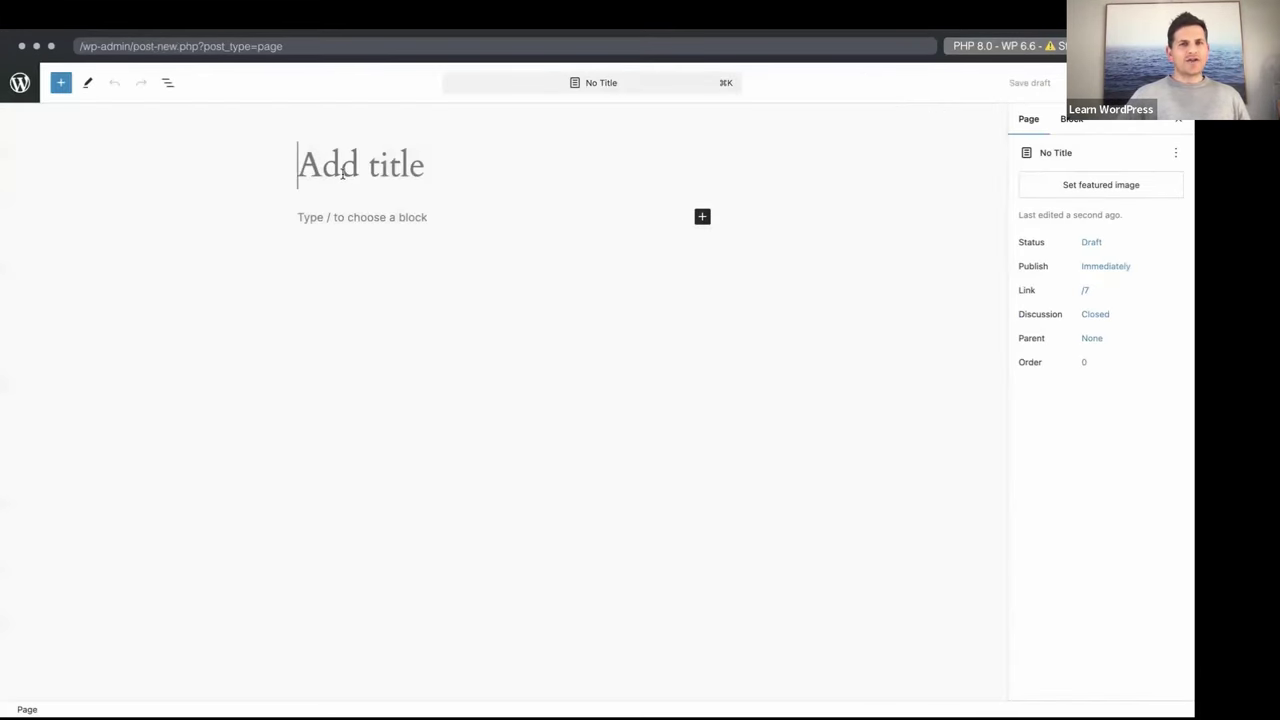
{"action": "left_click", "coordinate": [342, 172]}
{"action": "type", "text": "Home"}
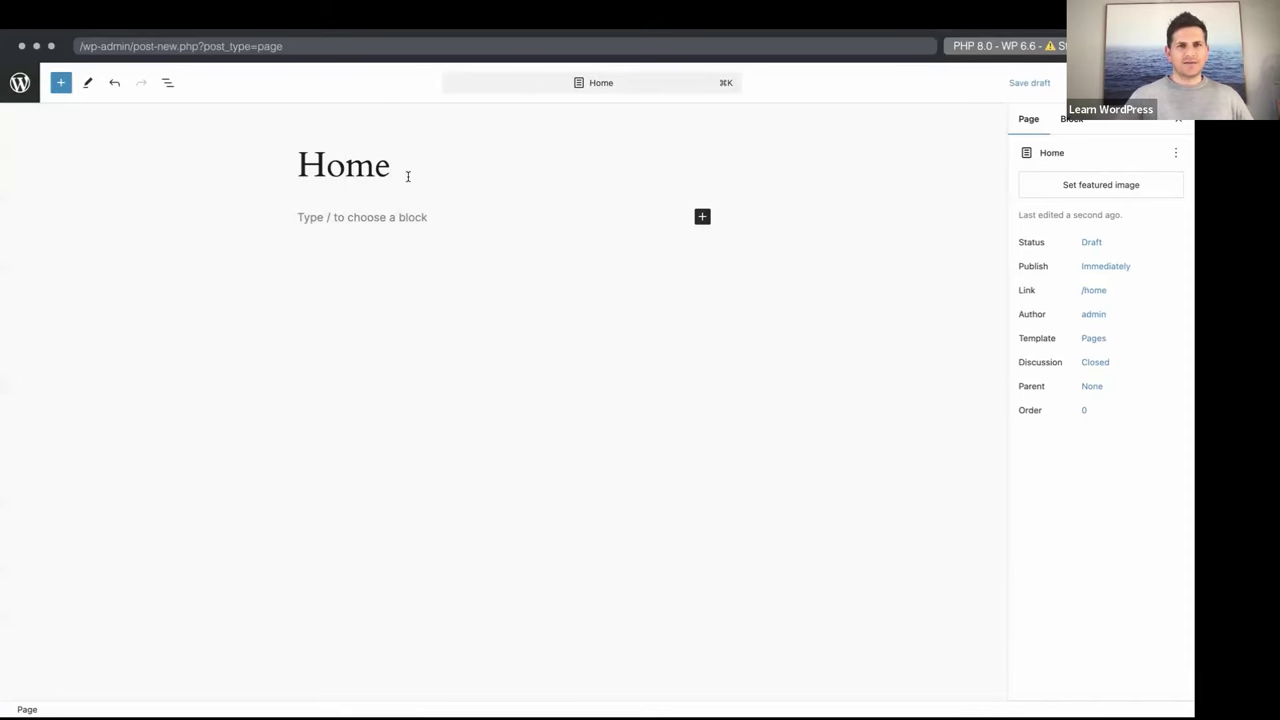
{"action": "left_click", "coordinate": [1100, 82]}
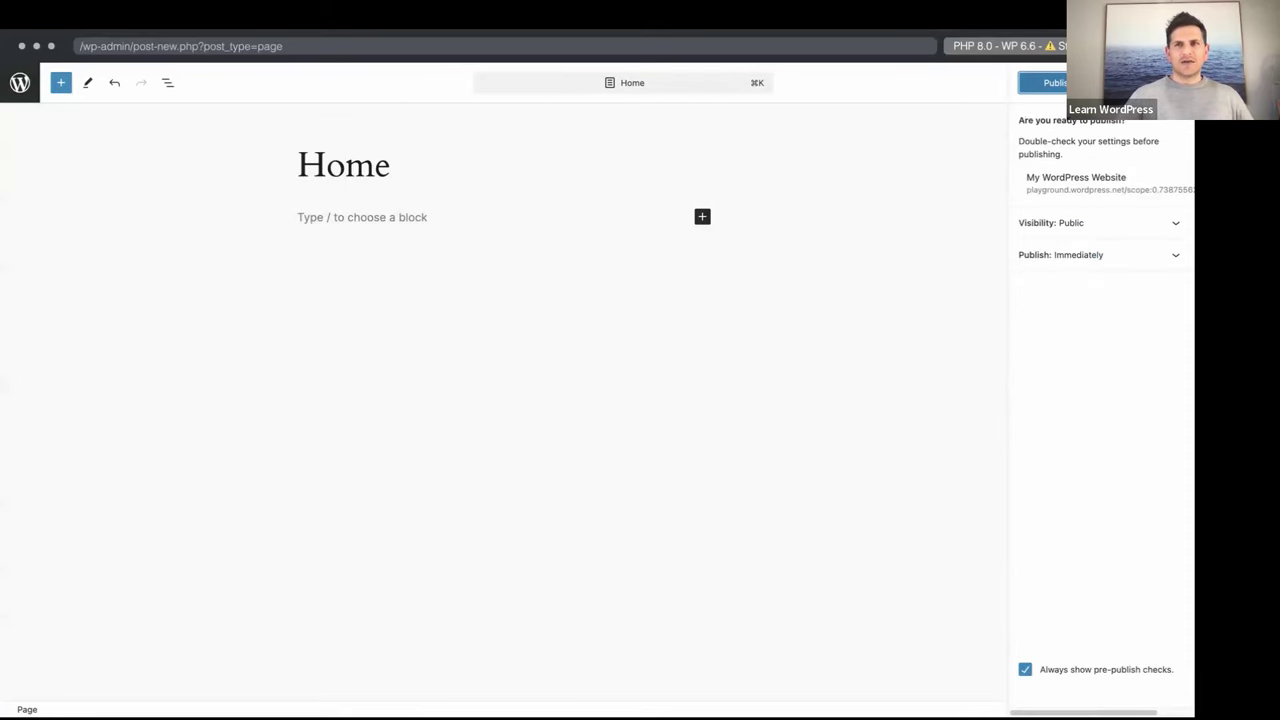
{"action": "left_click", "coordinate": [1046, 82]}
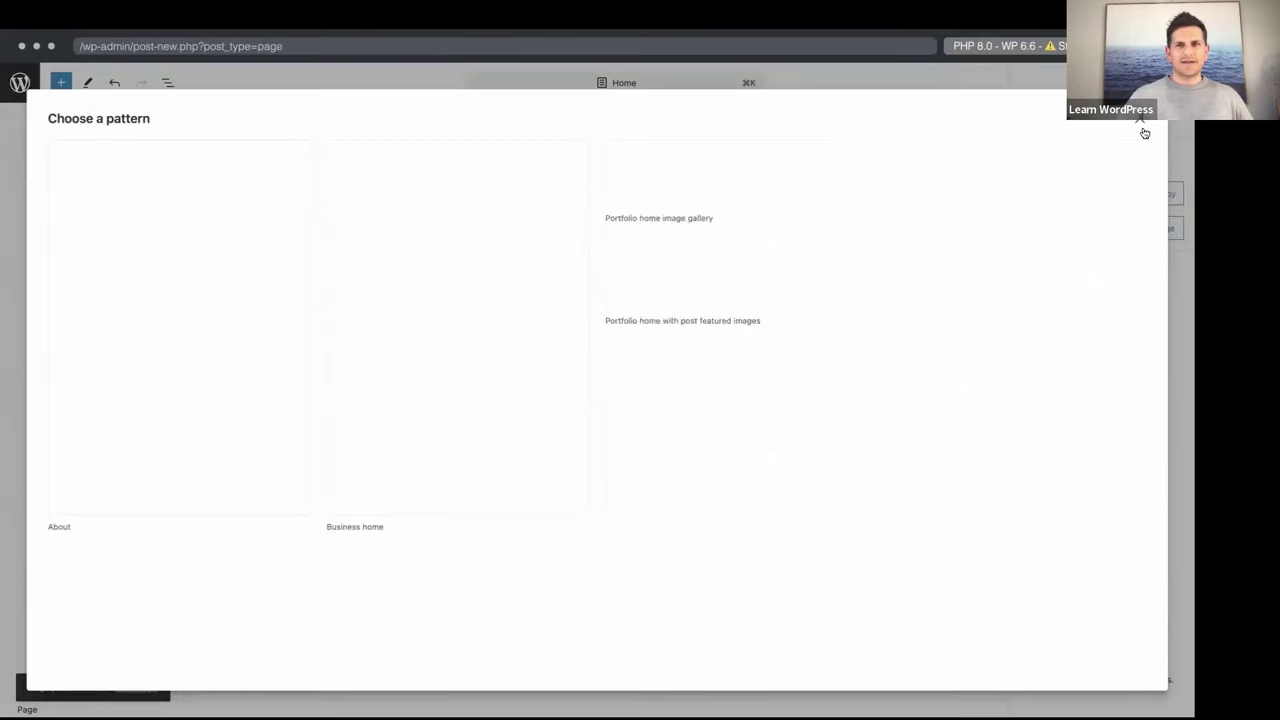
- Leave the finished Home page, create a blank page titled "Blog", publish it and return to the list of pages
{"action": "left_click", "coordinate": [1140, 124]}
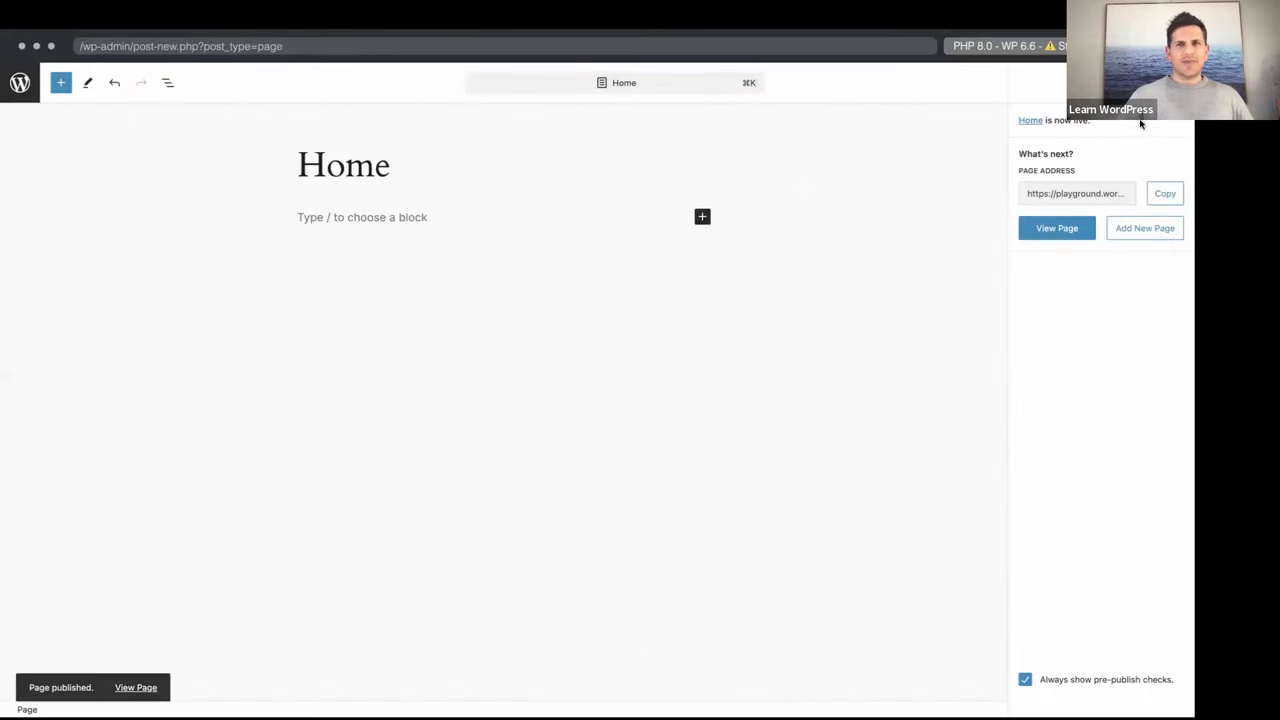
{"action": "left_click", "coordinate": [19, 86]}
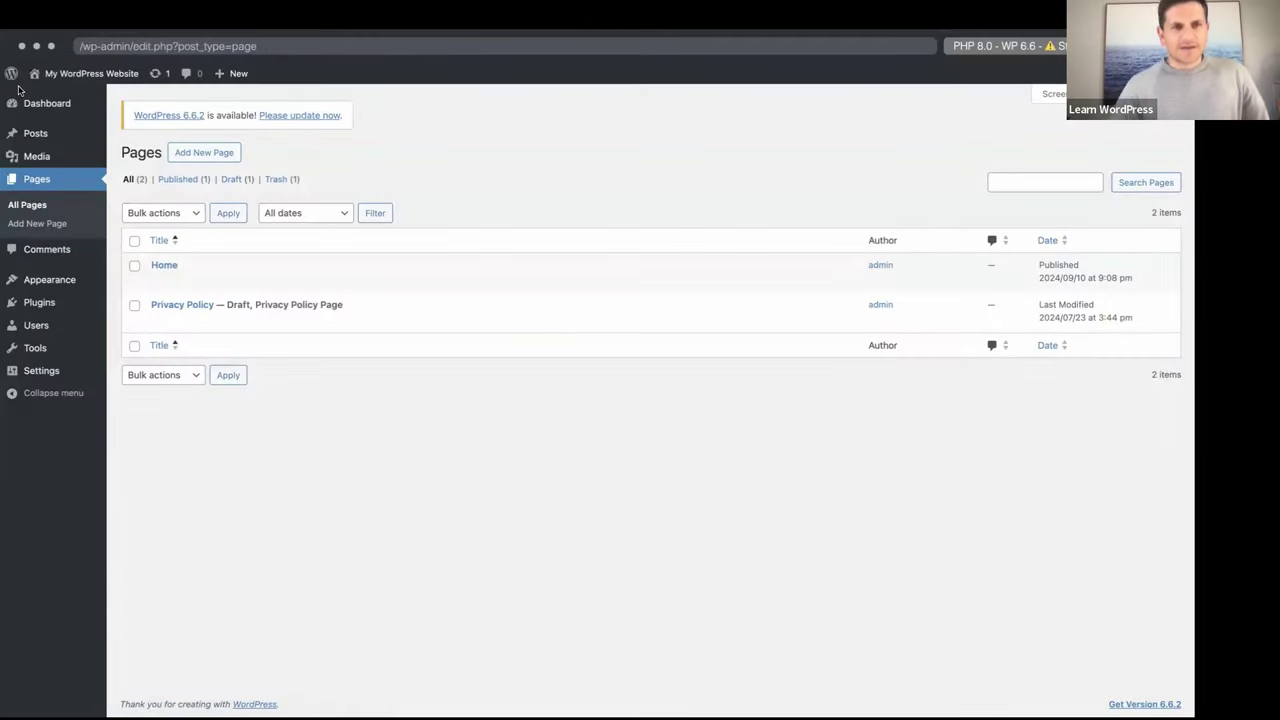
{"action": "left_click", "coordinate": [204, 152]}
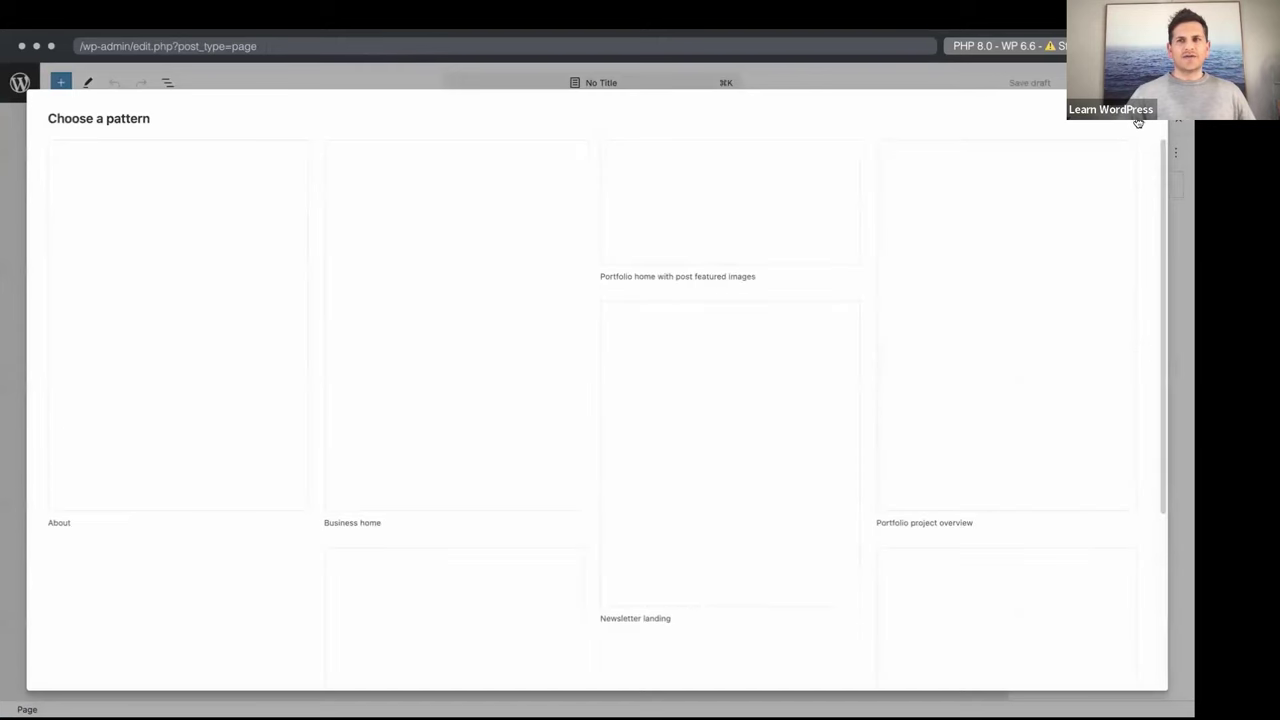
{"action": "left_click", "coordinate": [1139, 118]}
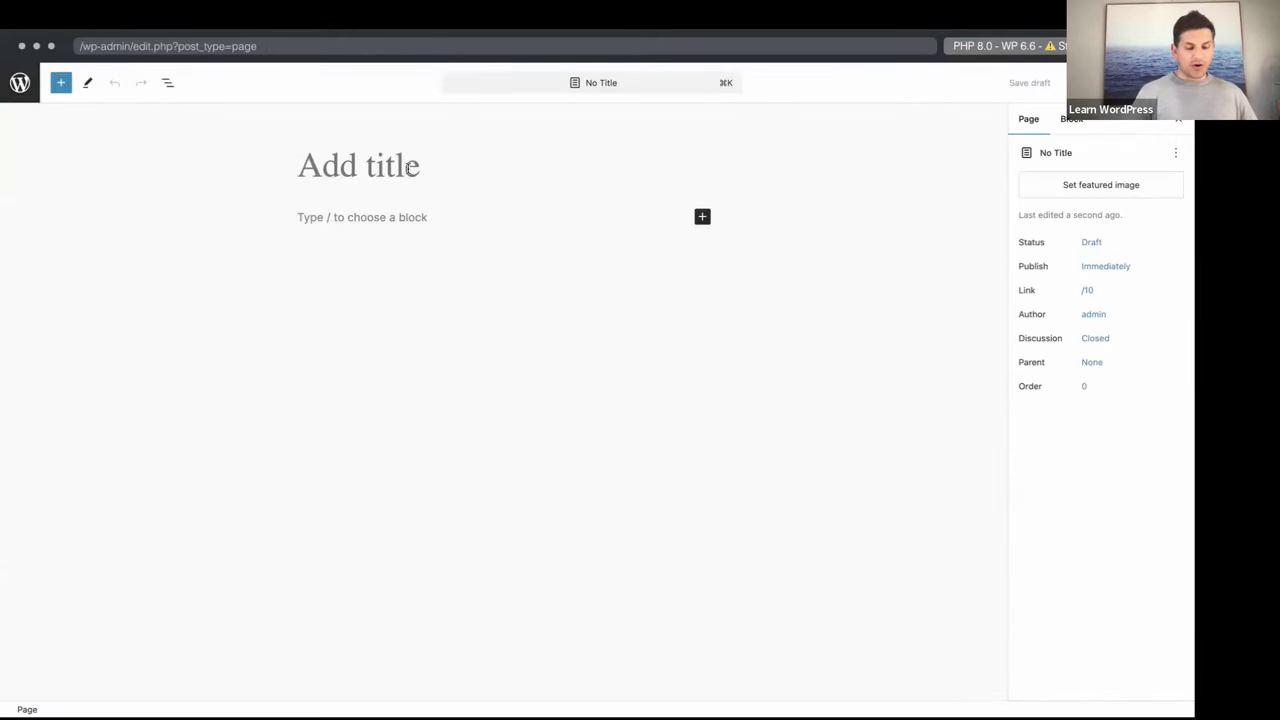
{"action": "type", "text": "Blog"}
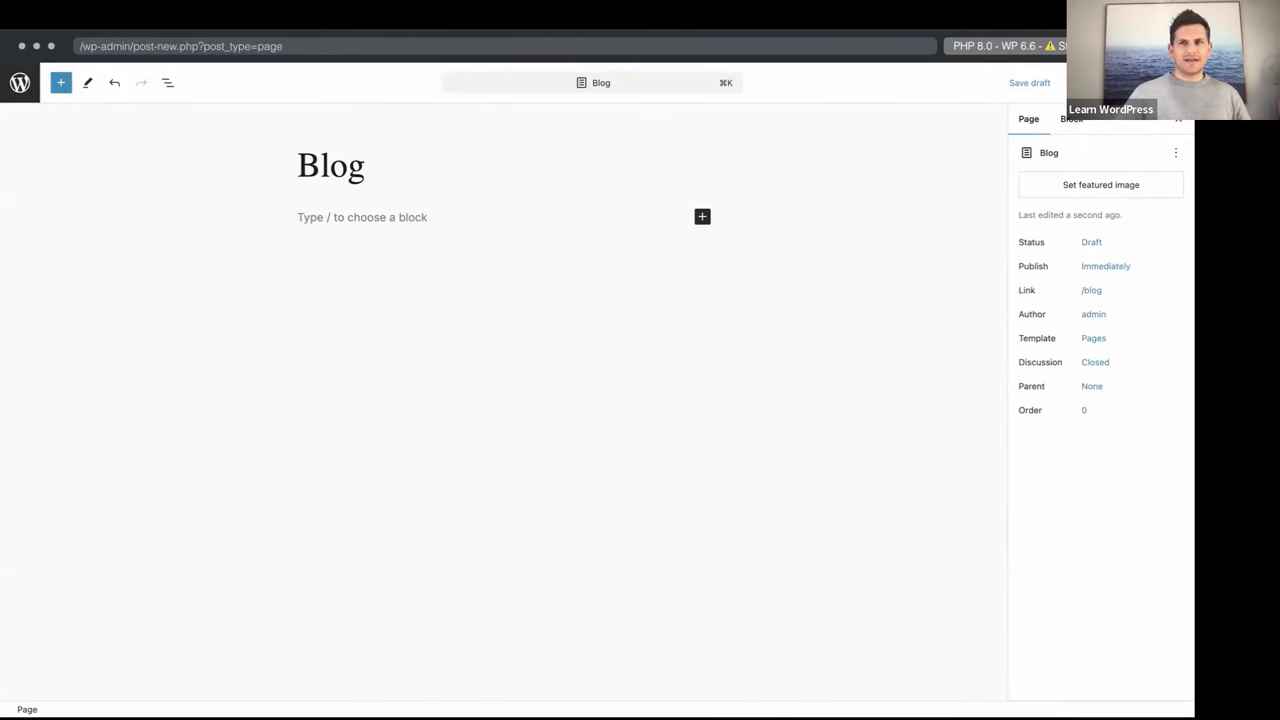
{"action": "left_click", "coordinate": [1090, 82]}
{"action": "left_click", "coordinate": [1040, 82]}
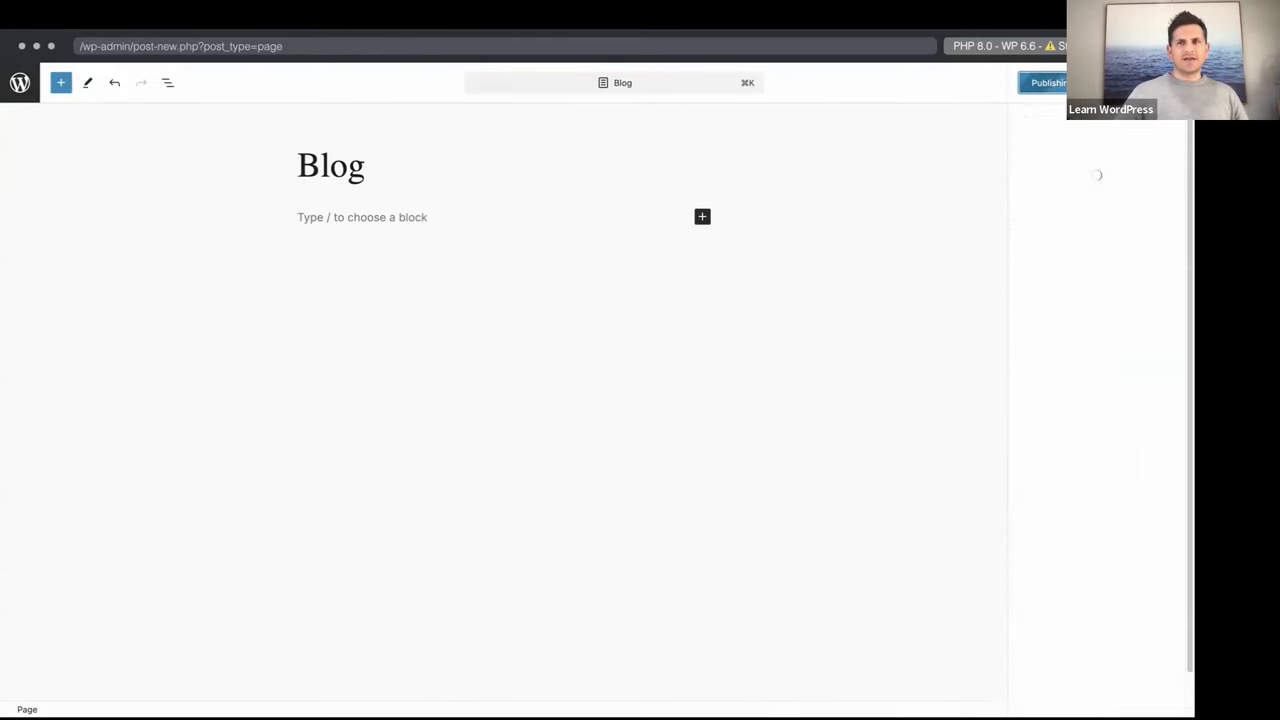
{"action": "left_click", "coordinate": [20, 83]}
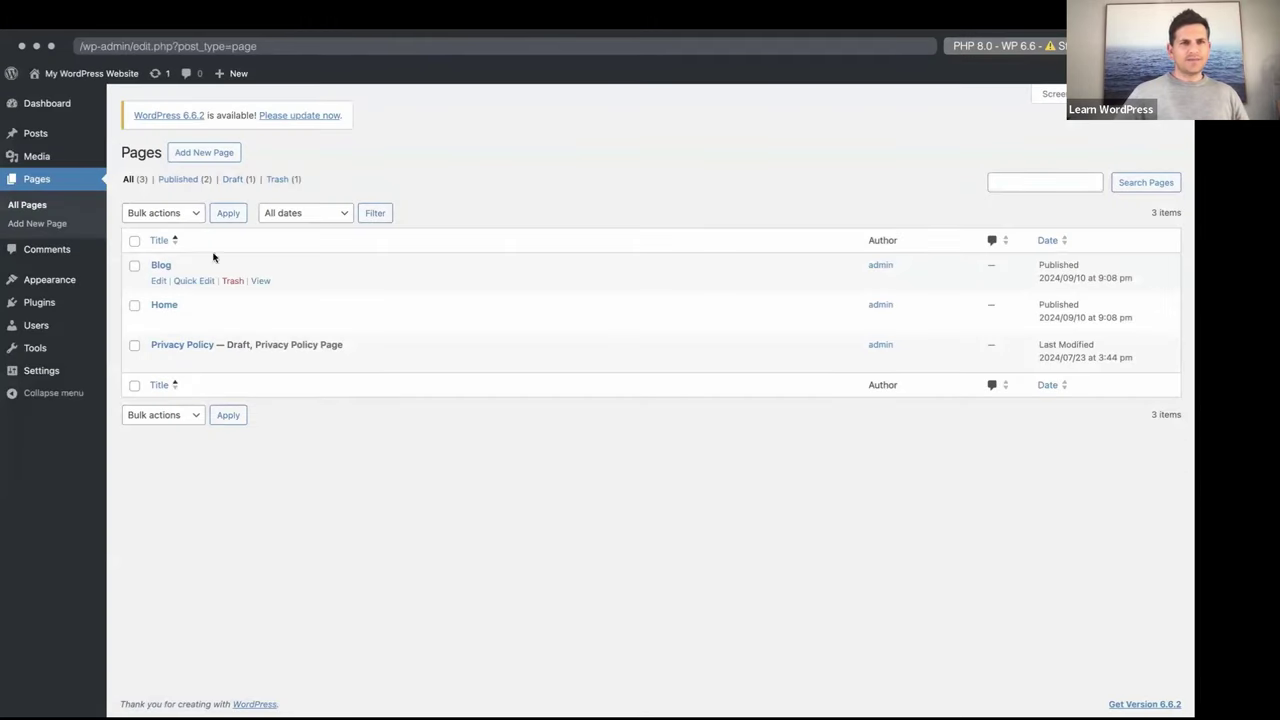
- Create a blank page titled "About" without a starter pattern, publish it and return to the list of pages
{"action": "left_click", "coordinate": [207, 154]}
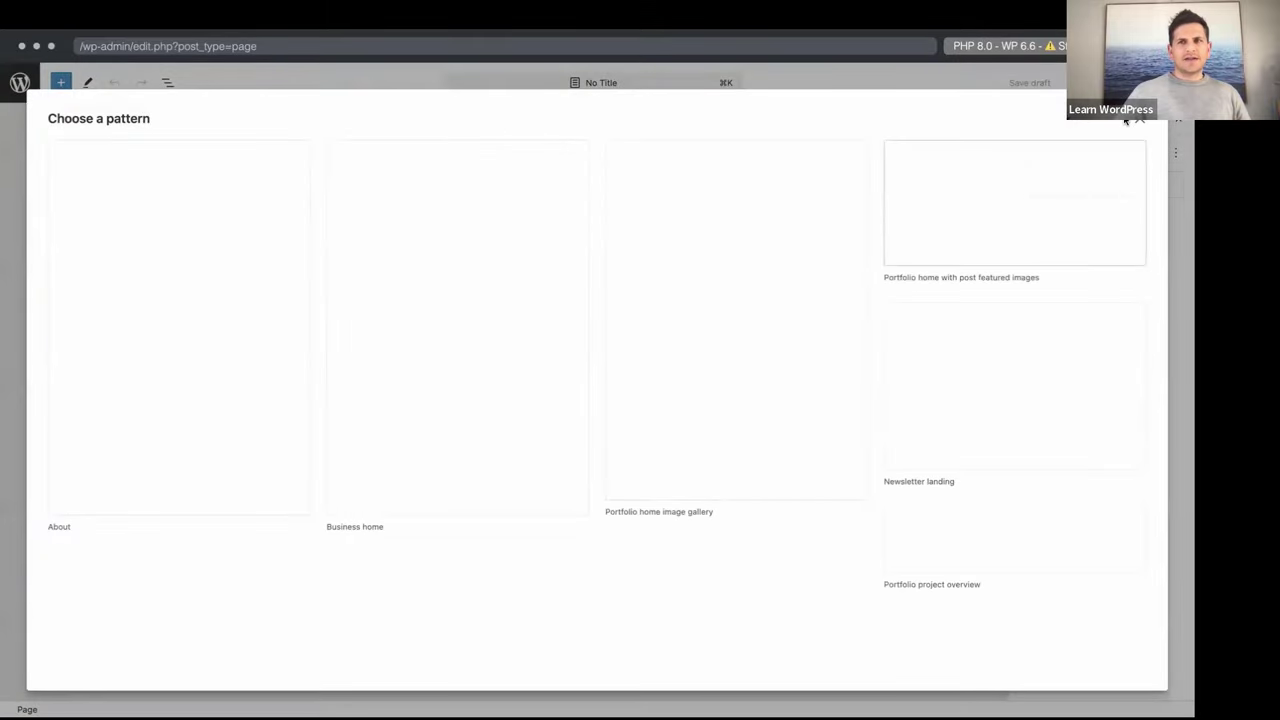
{"action": "left_click", "coordinate": [1141, 120]}
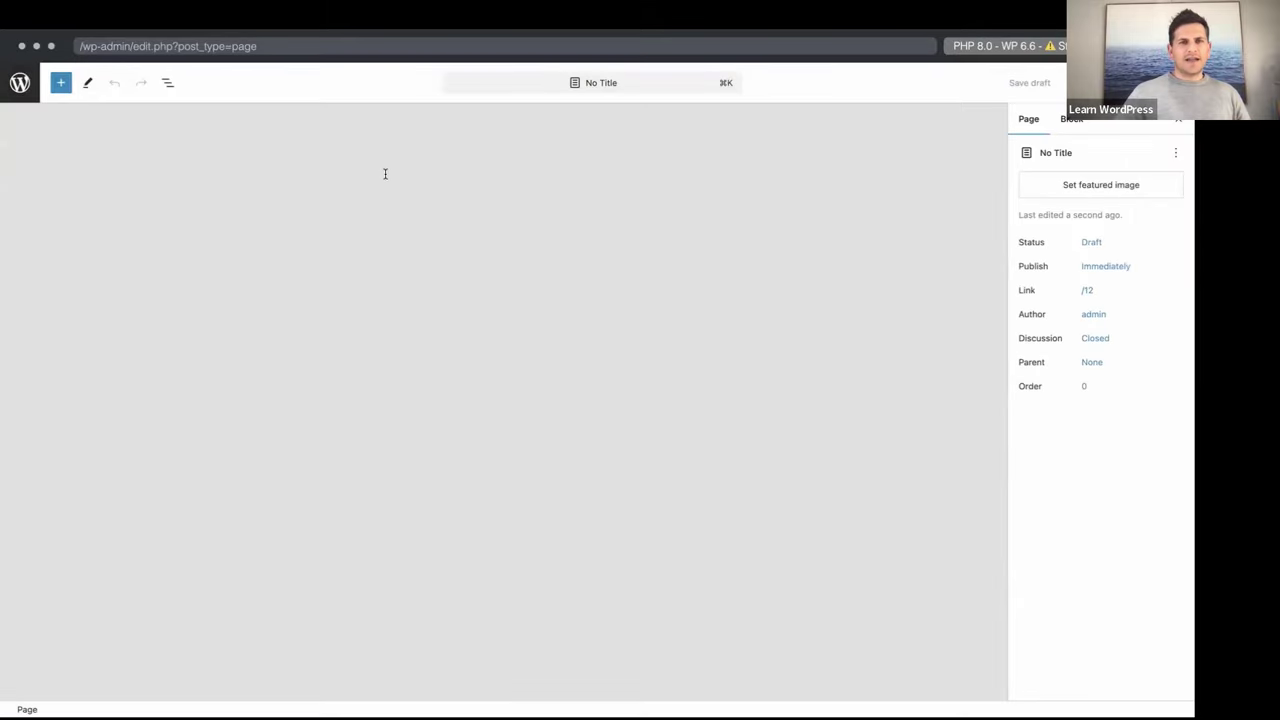
{"action": "type", "text": "About"}
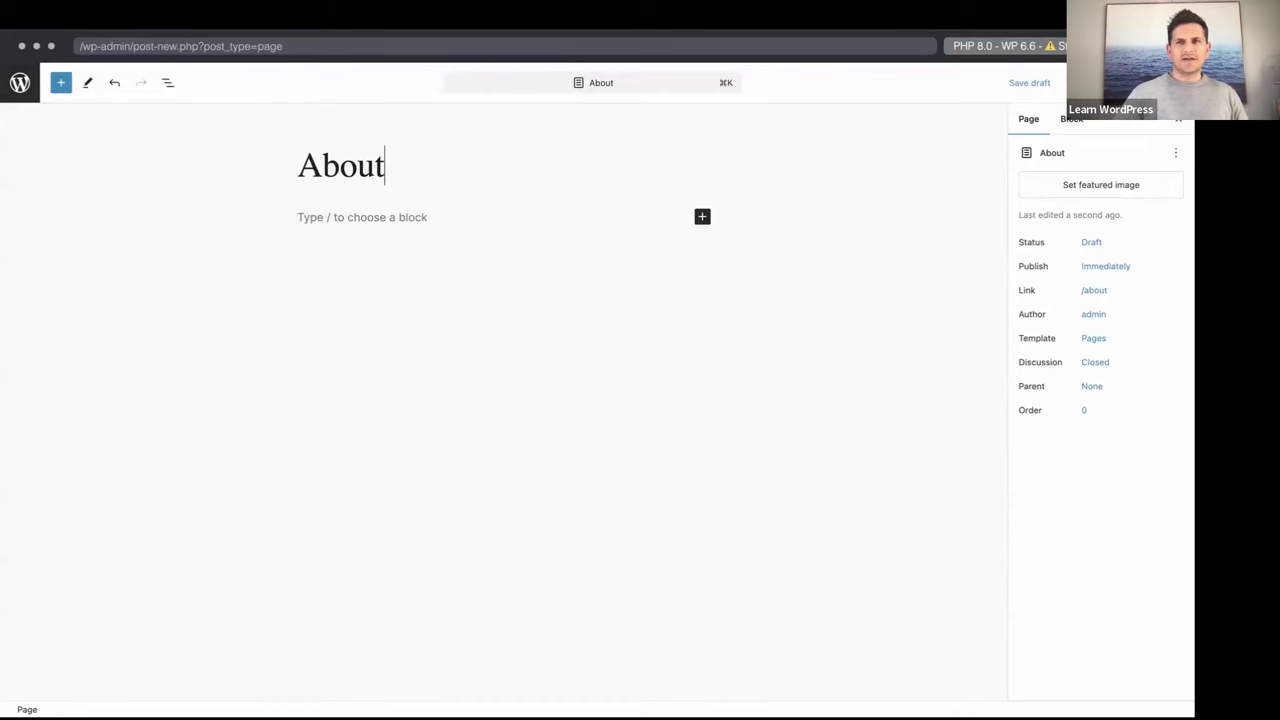
{"action": "left_click", "coordinate": [1040, 82]}
{"action": "left_click", "coordinate": [1040, 82]}
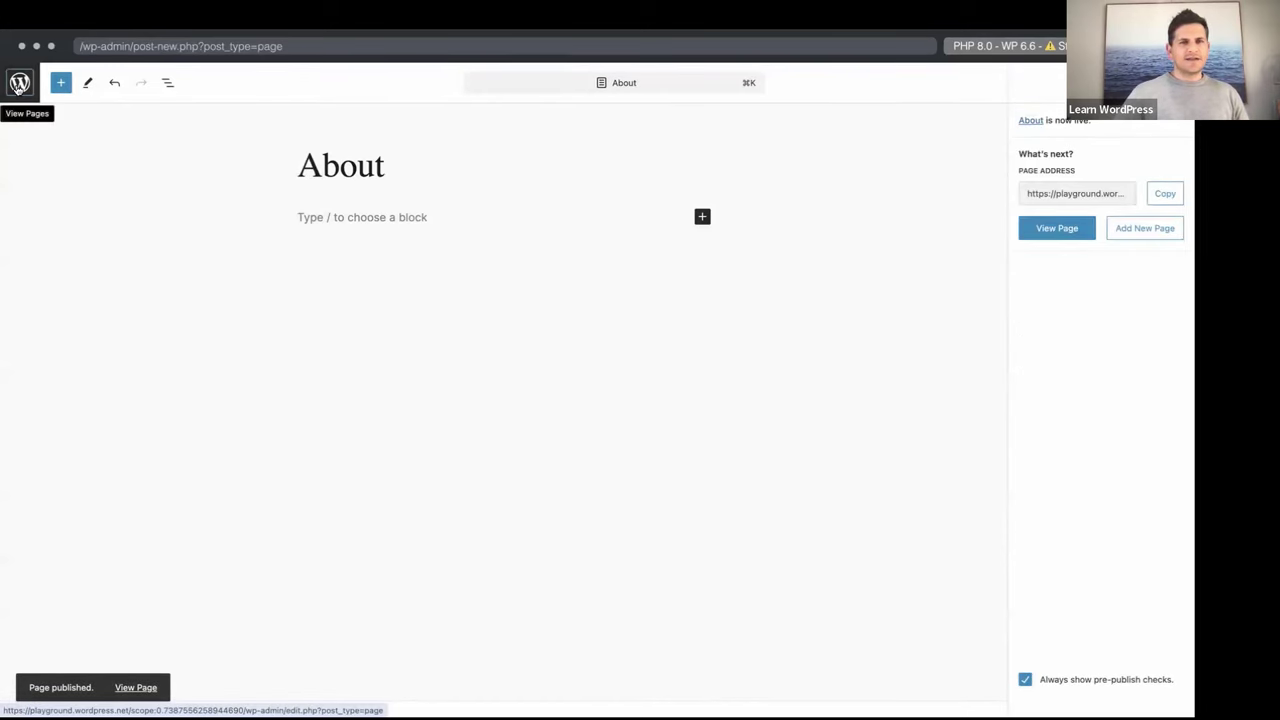
{"action": "left_click", "coordinate": [17, 87]}
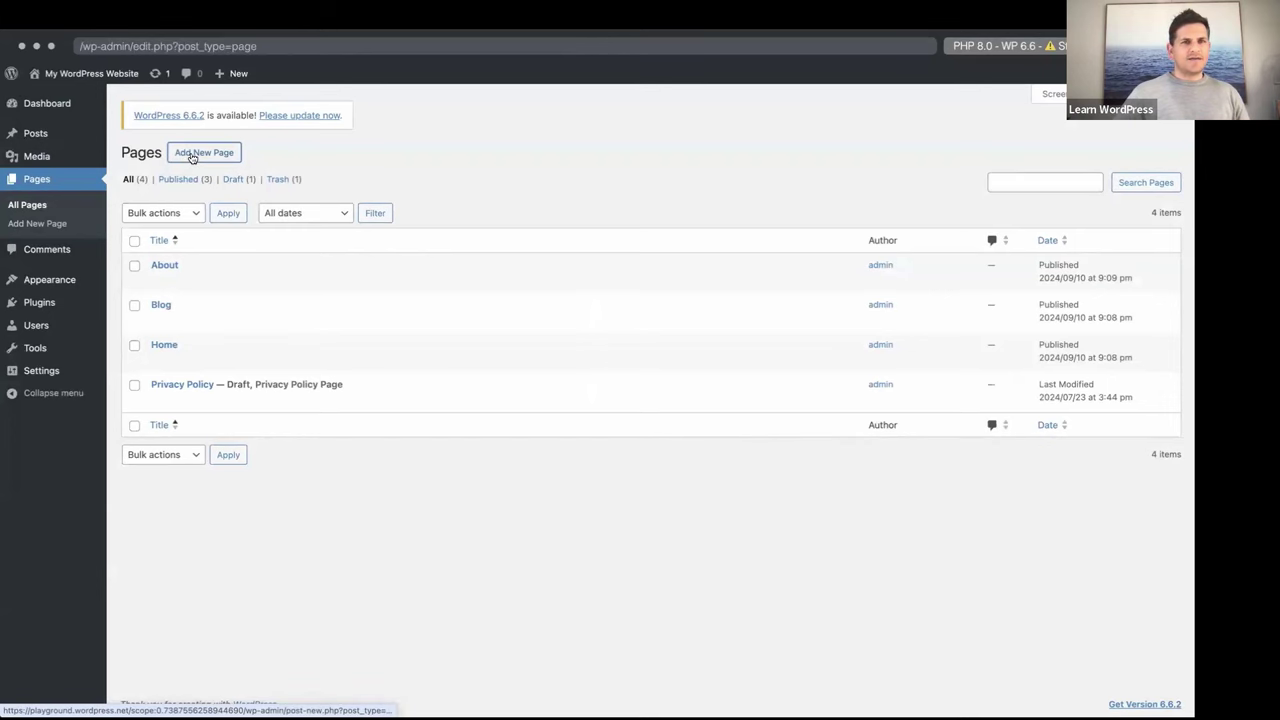
- Create a blank page titled "Inspiration" without a starter pattern, publish it and return to the list of pages
{"action": "left_click", "coordinate": [193, 157]}
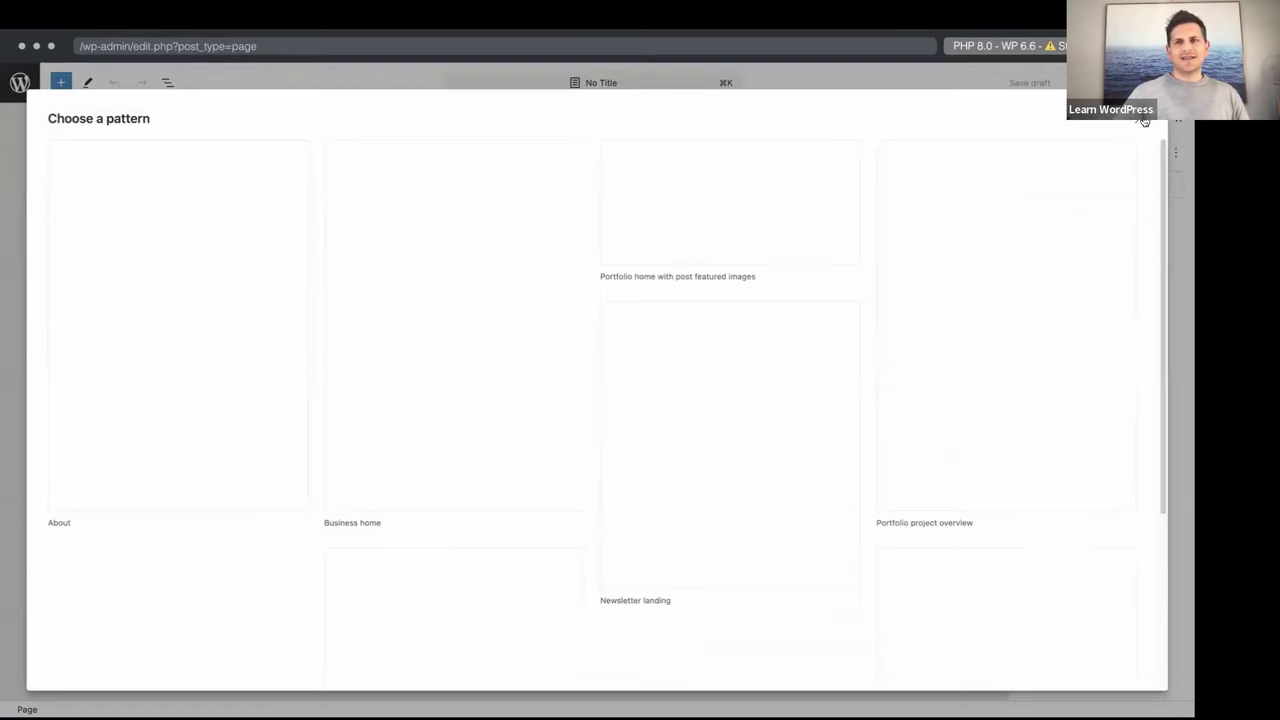
{"action": "left_click", "coordinate": [1141, 118]}
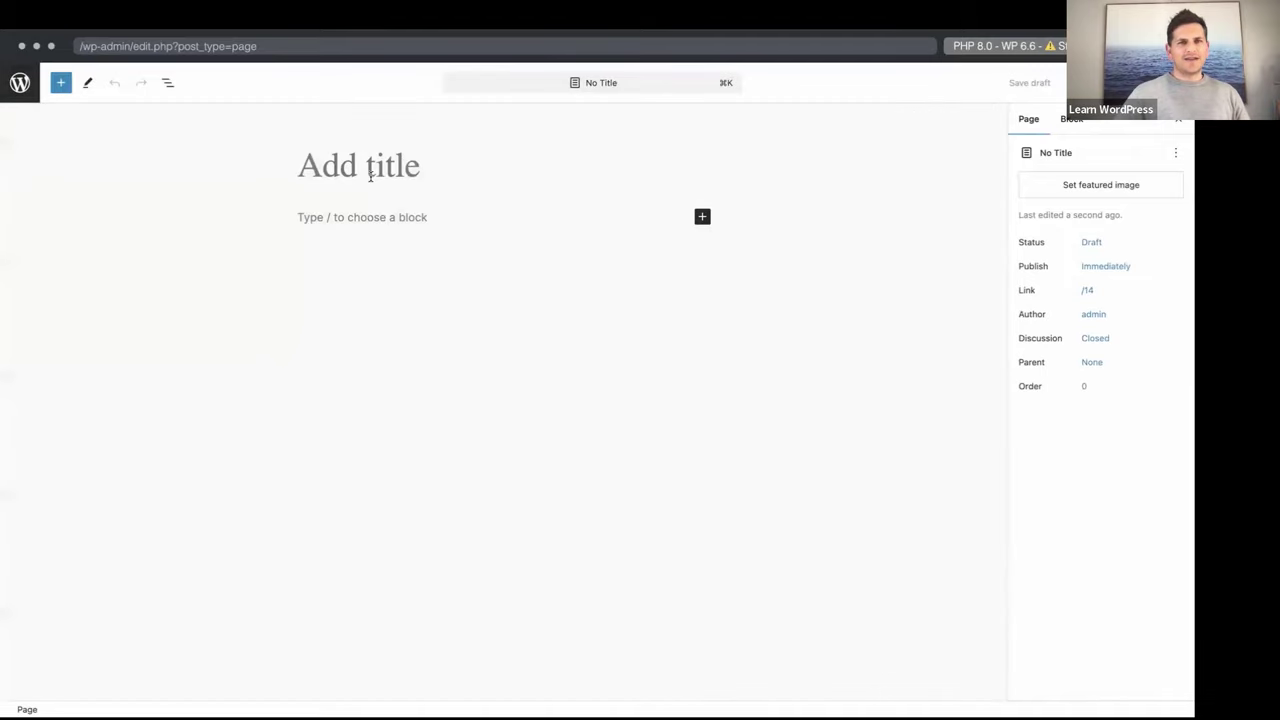
{"action": "left_click", "coordinate": [368, 176]}
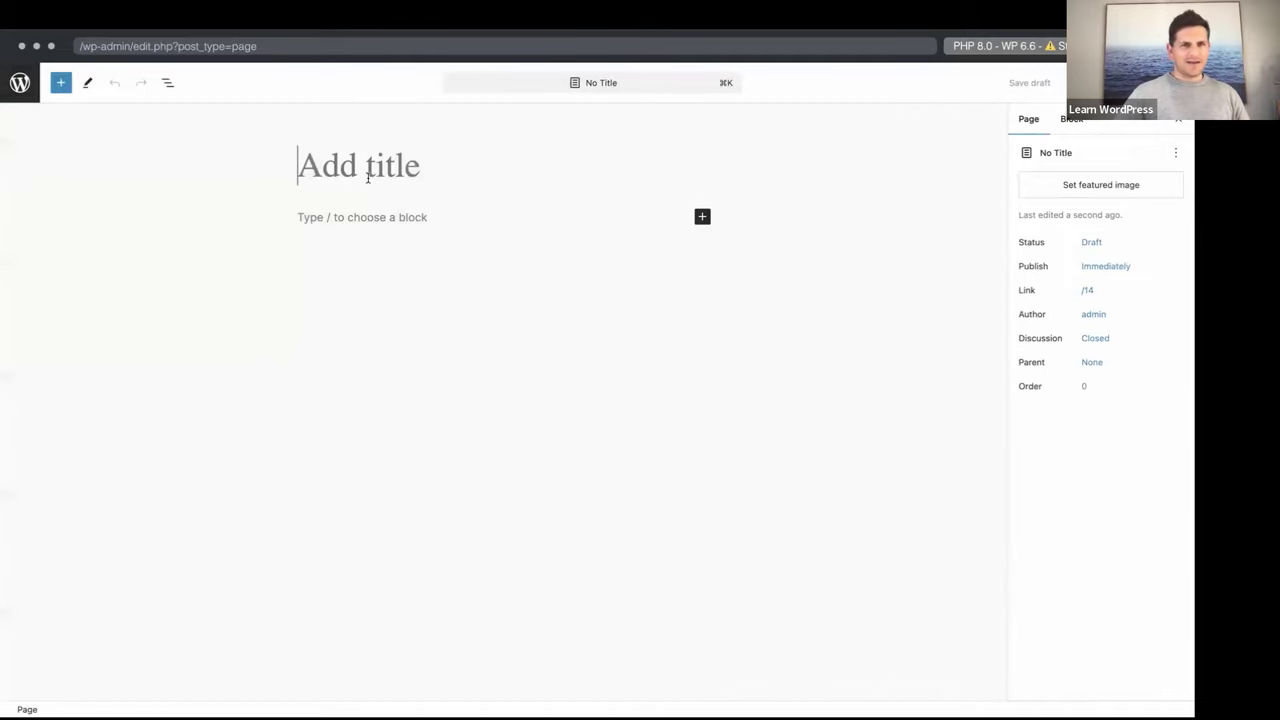
{"action": "type", "text": "I"}
{"action": "key", "text": "BackSpace"}
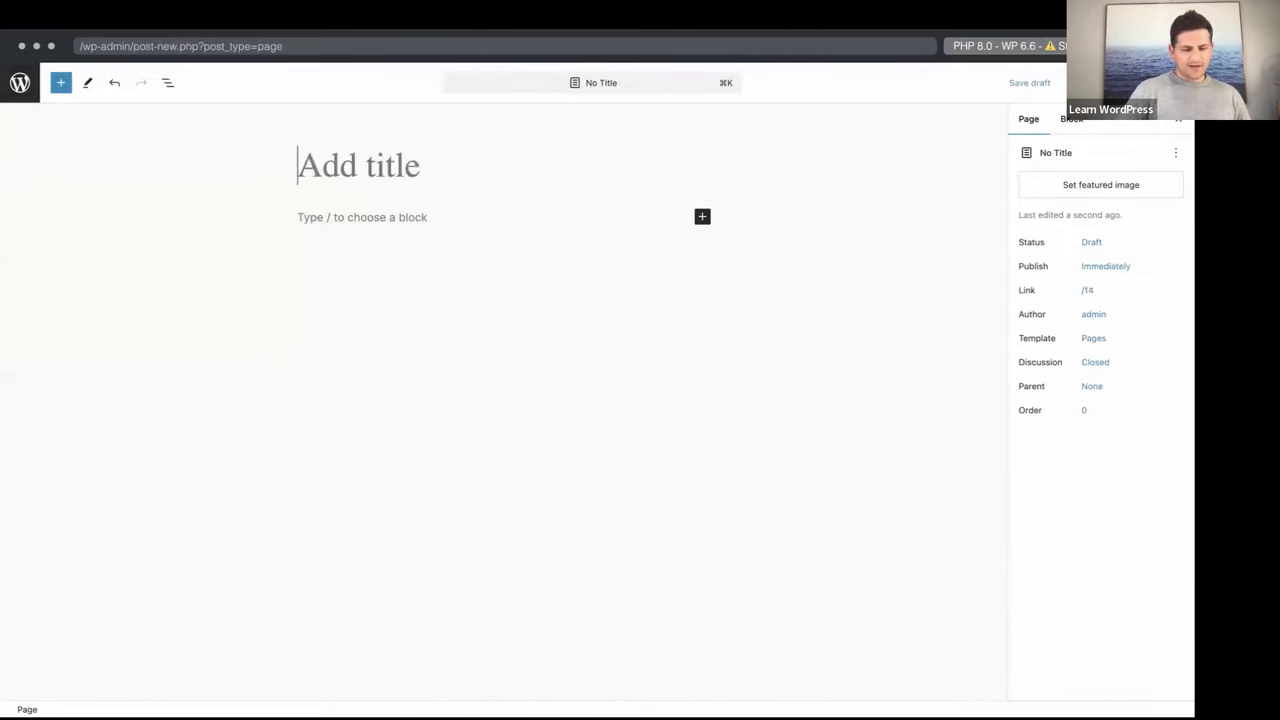
{"action": "type", "text": "Inspiration"}
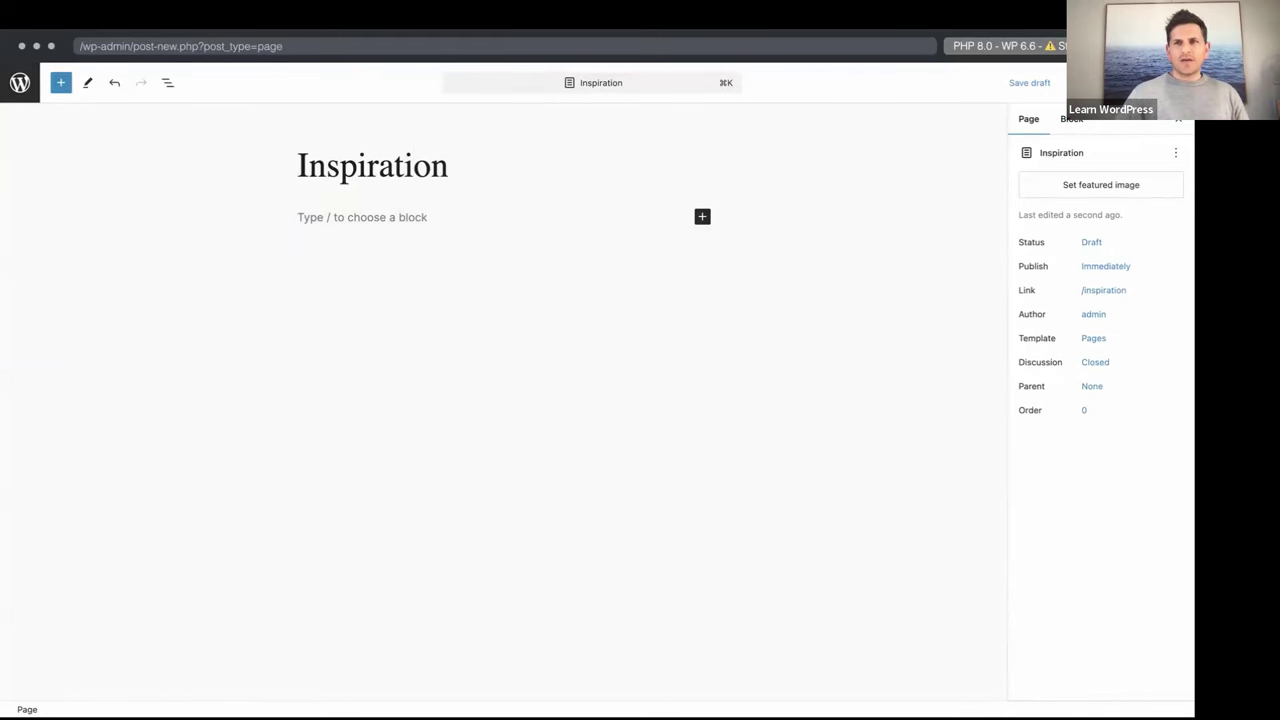
{"action": "left_click", "coordinate": [1088, 82]}
{"action": "left_click", "coordinate": [1045, 82]}
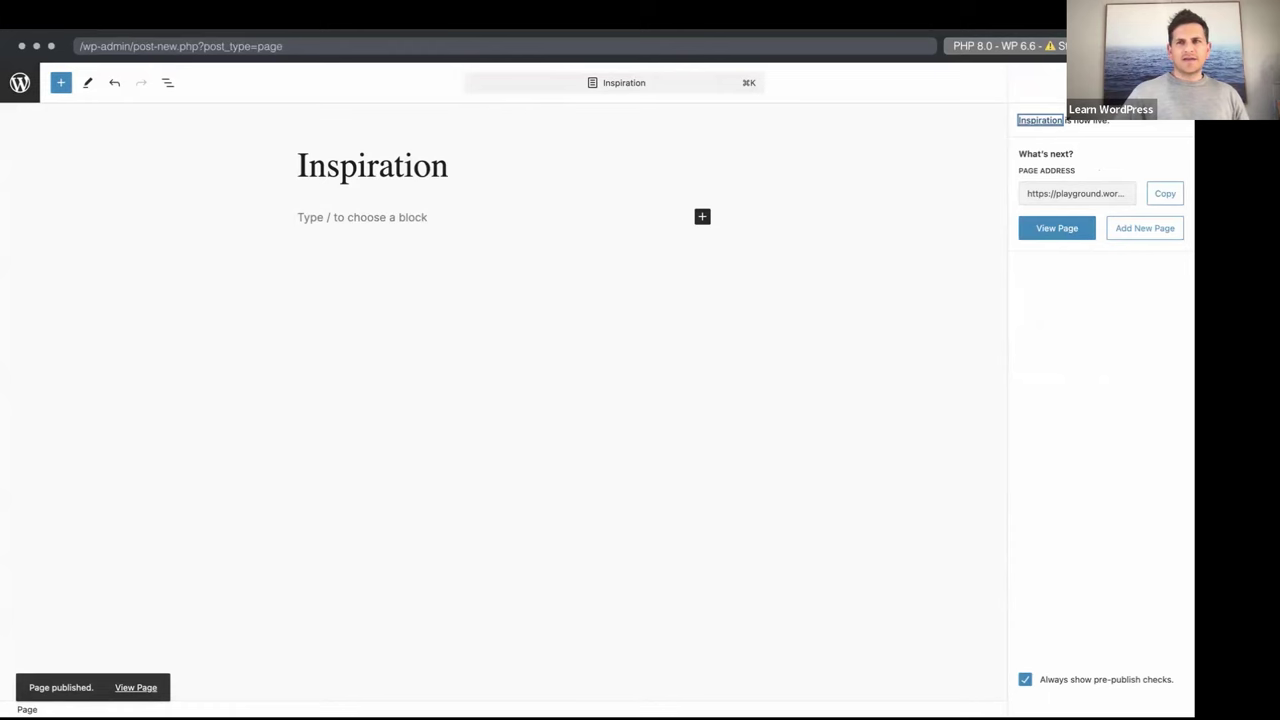
{"action": "left_click", "coordinate": [1178, 117]}
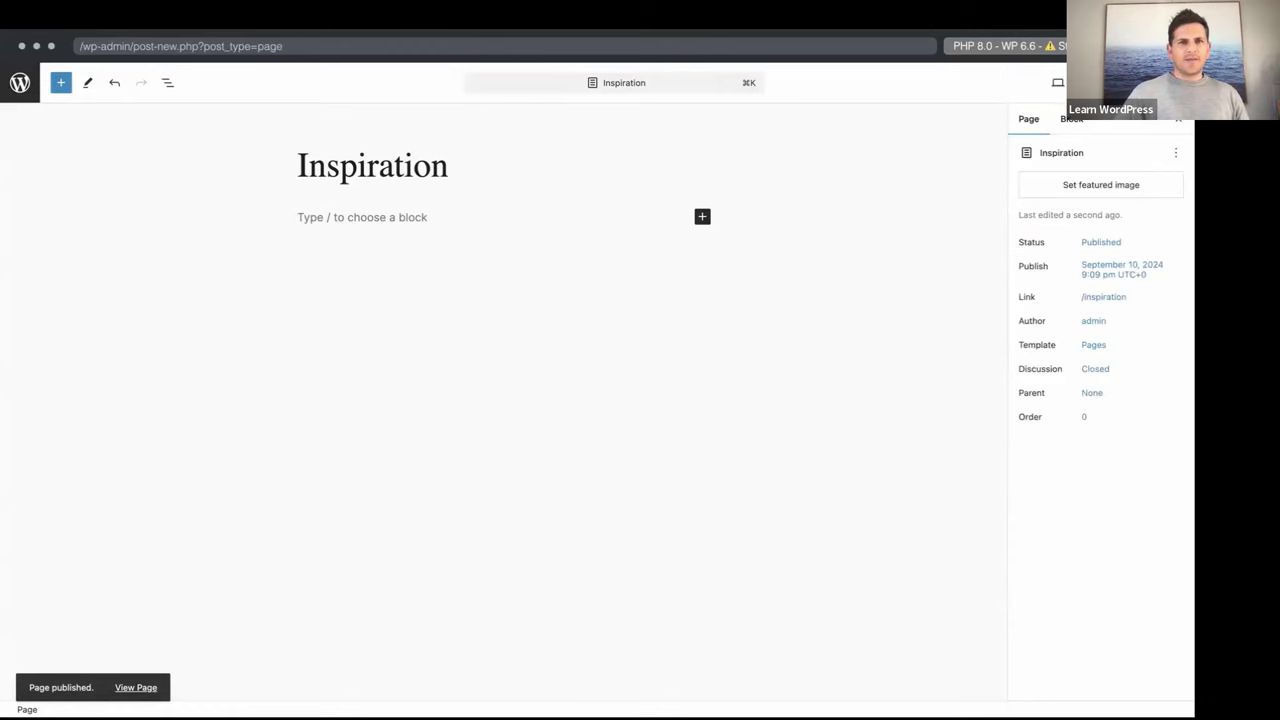
{"action": "left_click", "coordinate": [10, 80]}
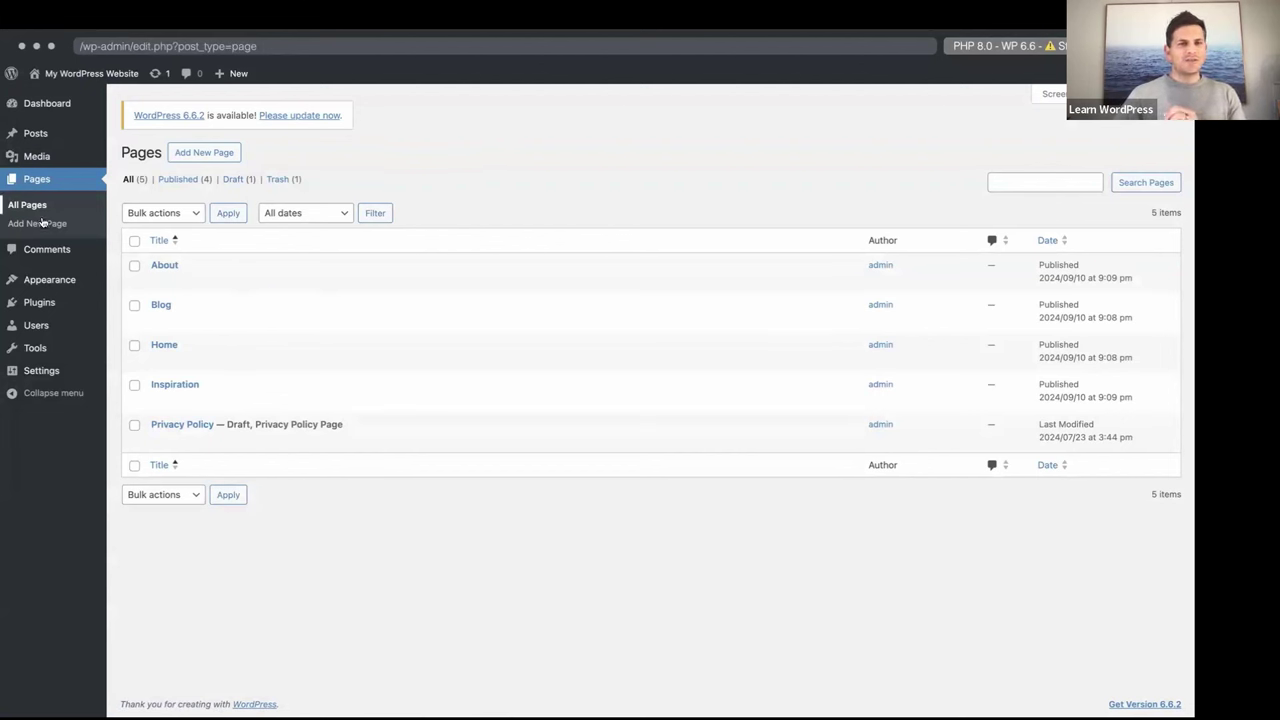
- In the Reading settings, use a static page with Home as the homepage and Blog as the posts page, and save the changes
{"action": "mouse_move", "coordinate": [28, 377]}
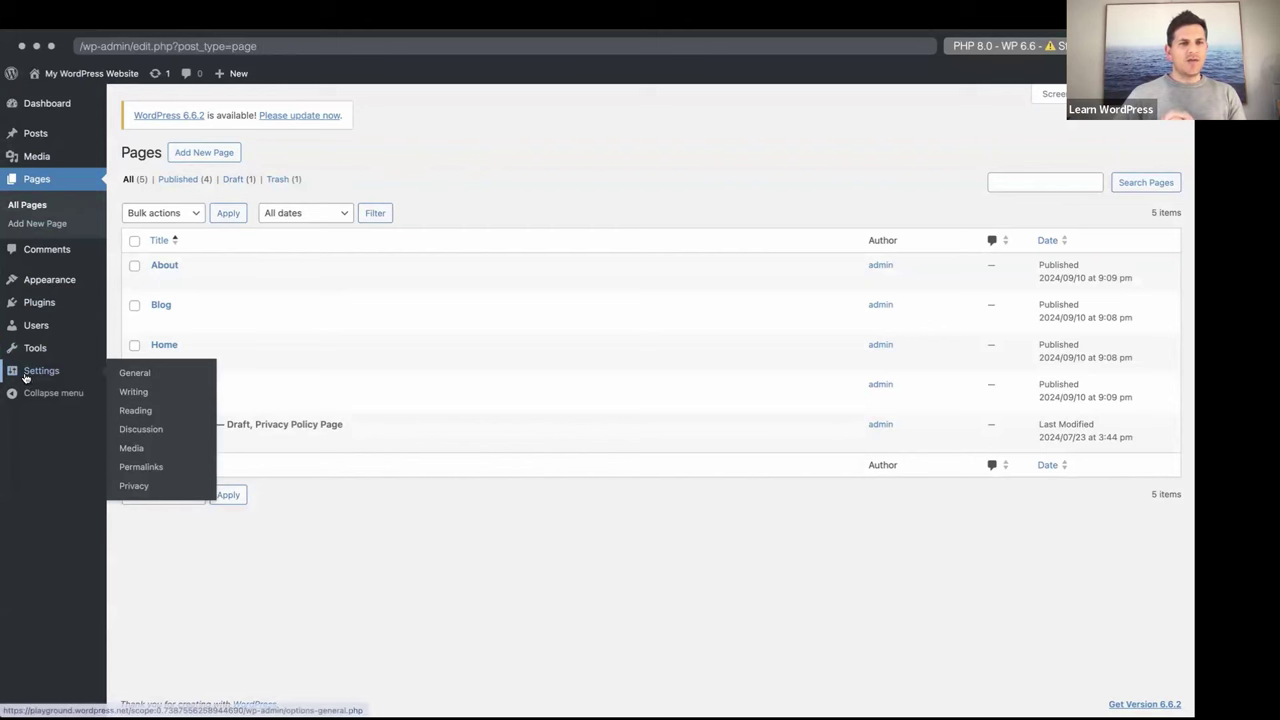
{"action": "left_click", "coordinate": [136, 412]}
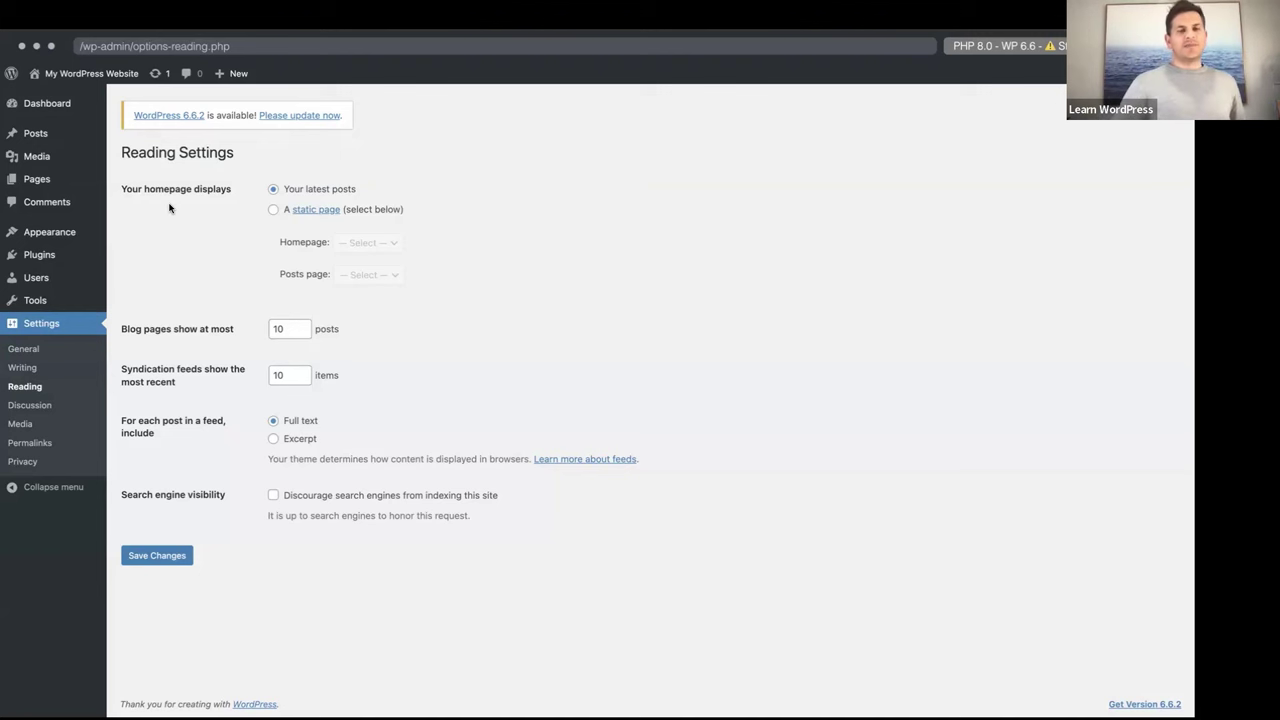
{"action": "left_click", "coordinate": [274, 211]}
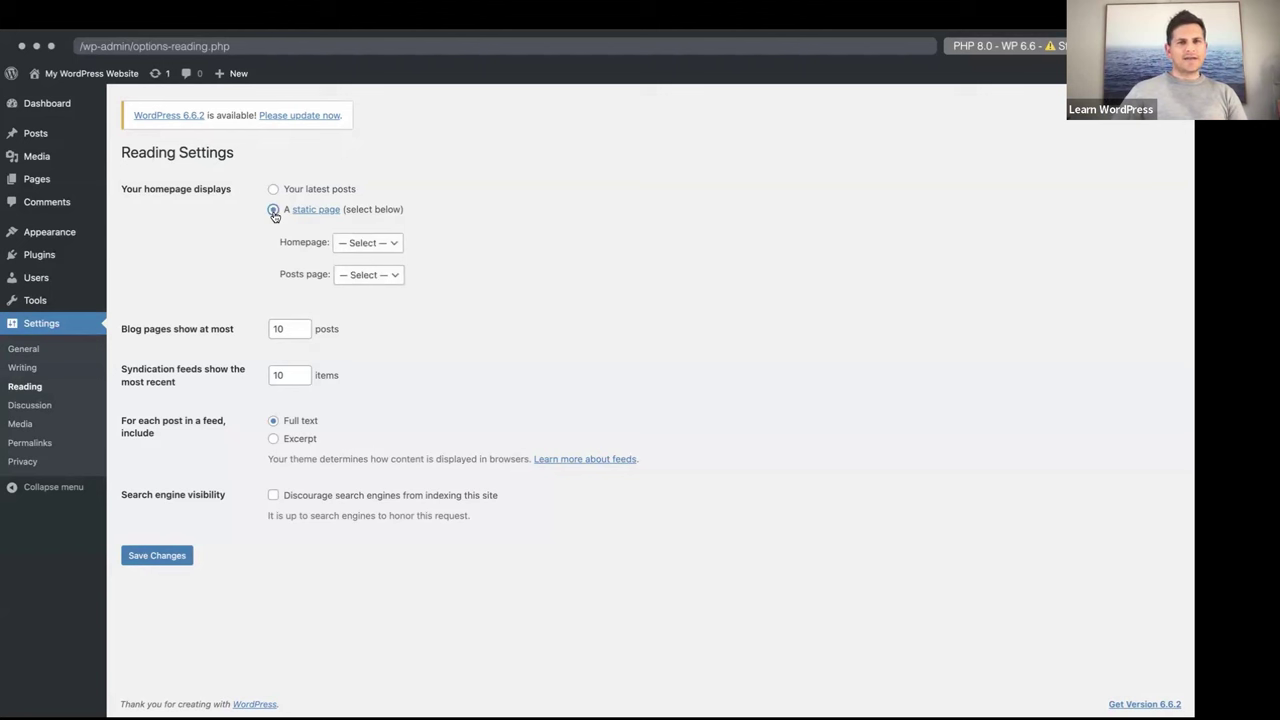
{"action": "left_click", "coordinate": [366, 245]}
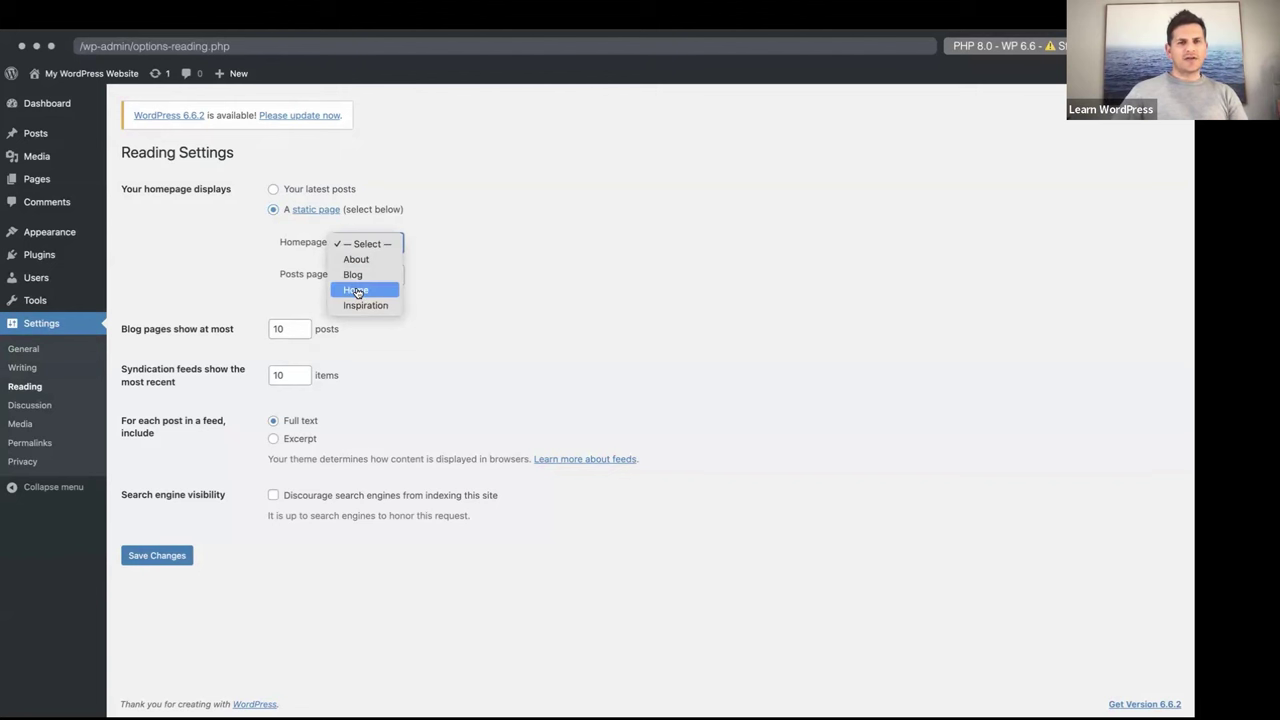
{"action": "left_click", "coordinate": [357, 290]}
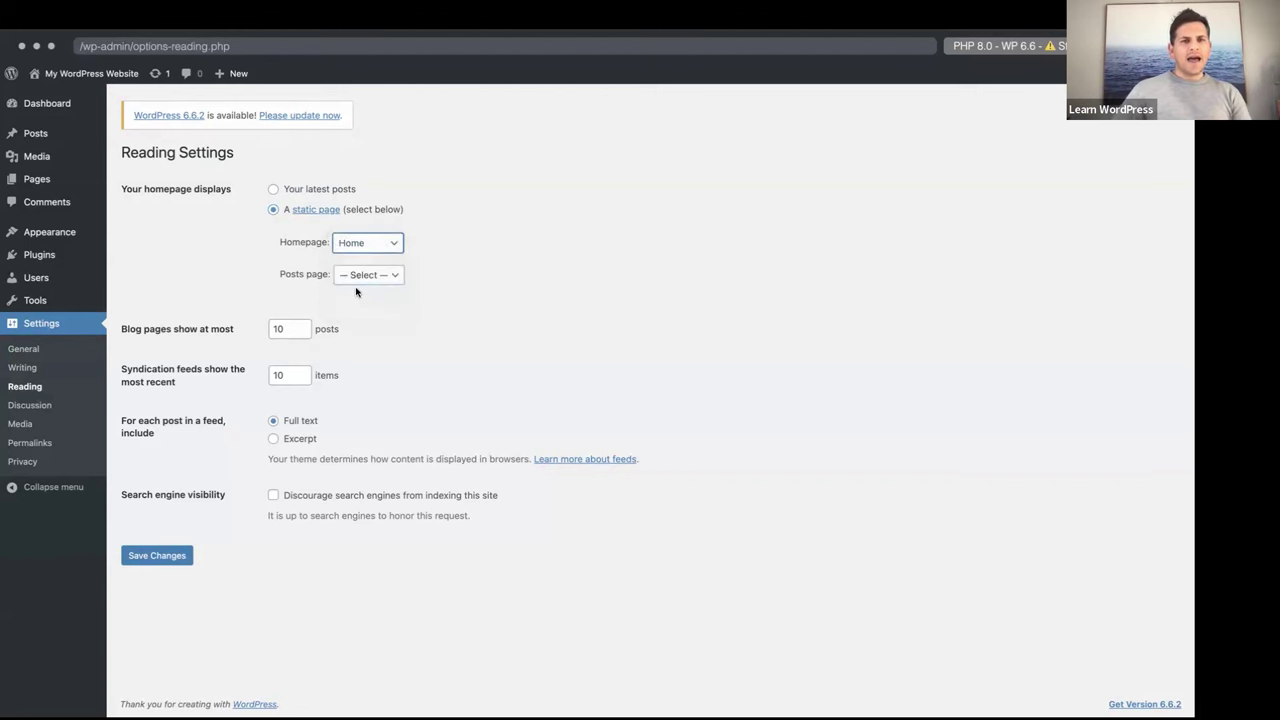
{"action": "left_click", "coordinate": [356, 278]}
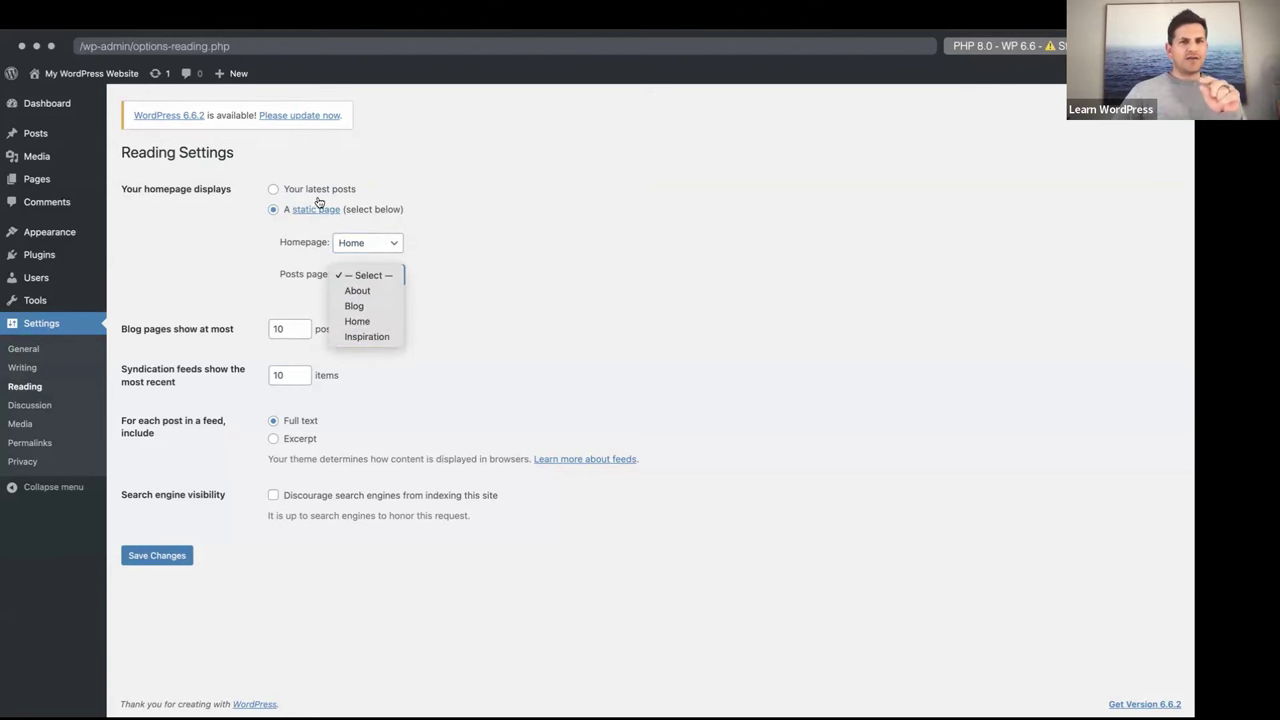
{"action": "left_click", "coordinate": [356, 306]}
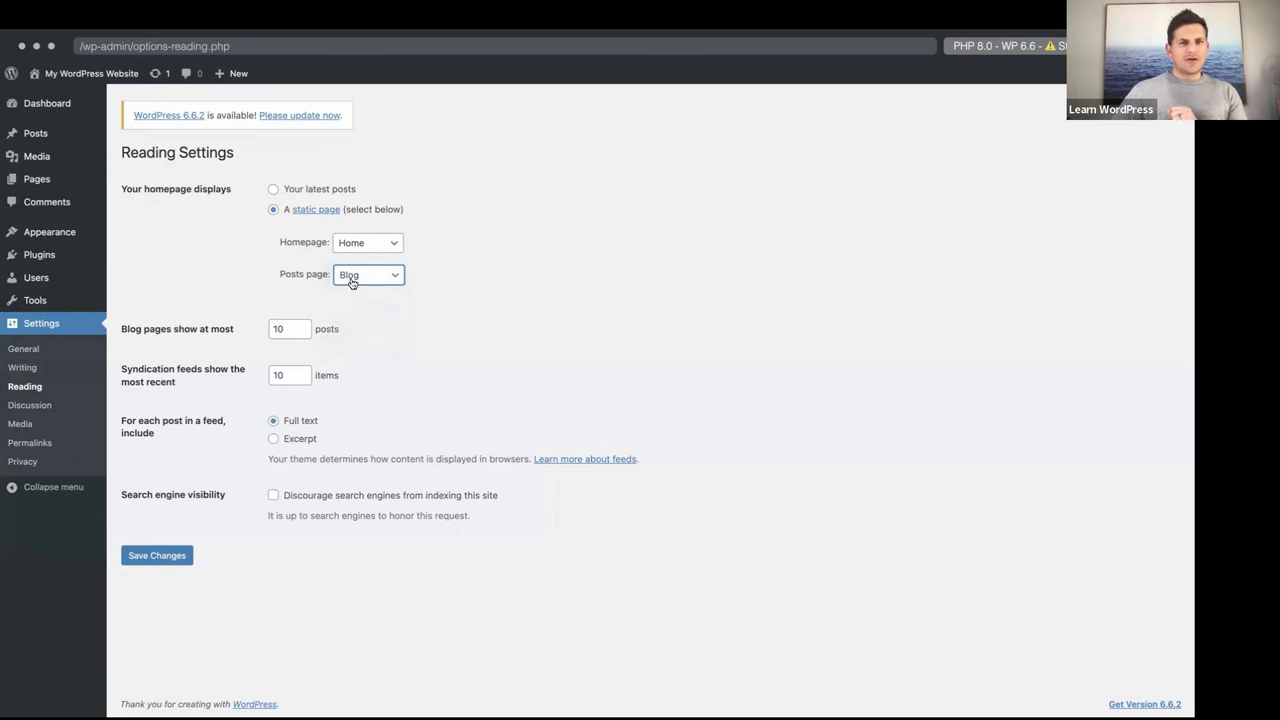
{"action": "left_click", "coordinate": [160, 560]}
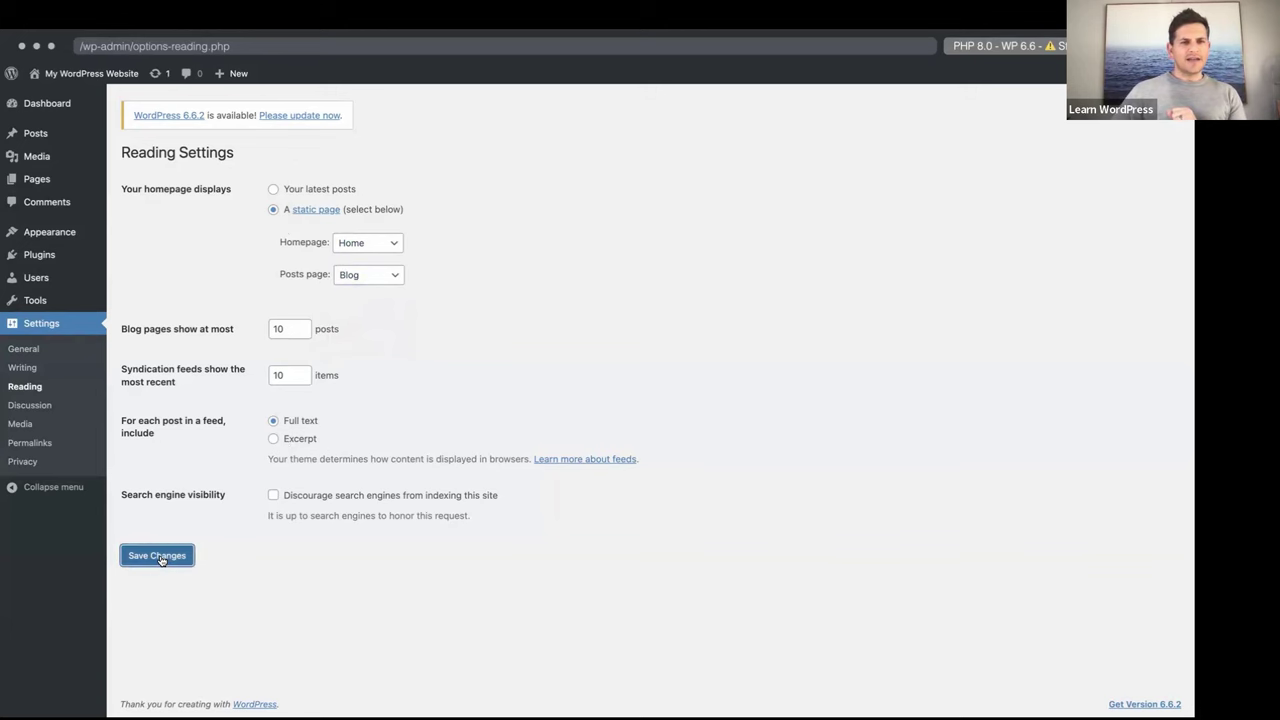
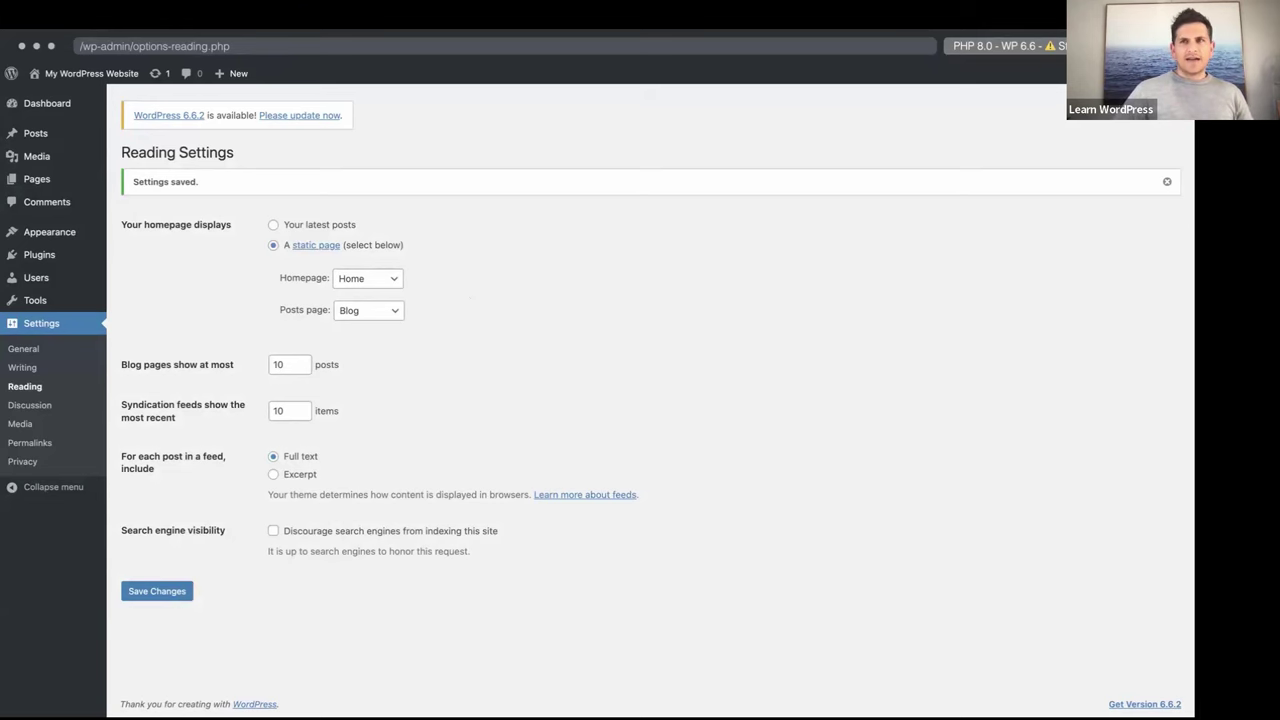
- Open a separate, fresh WordPress Playground site from playground.wordpress.net in a new browser tab
{"action": "key", "text": "super+t"}
{"action": "type", "text": "play"}
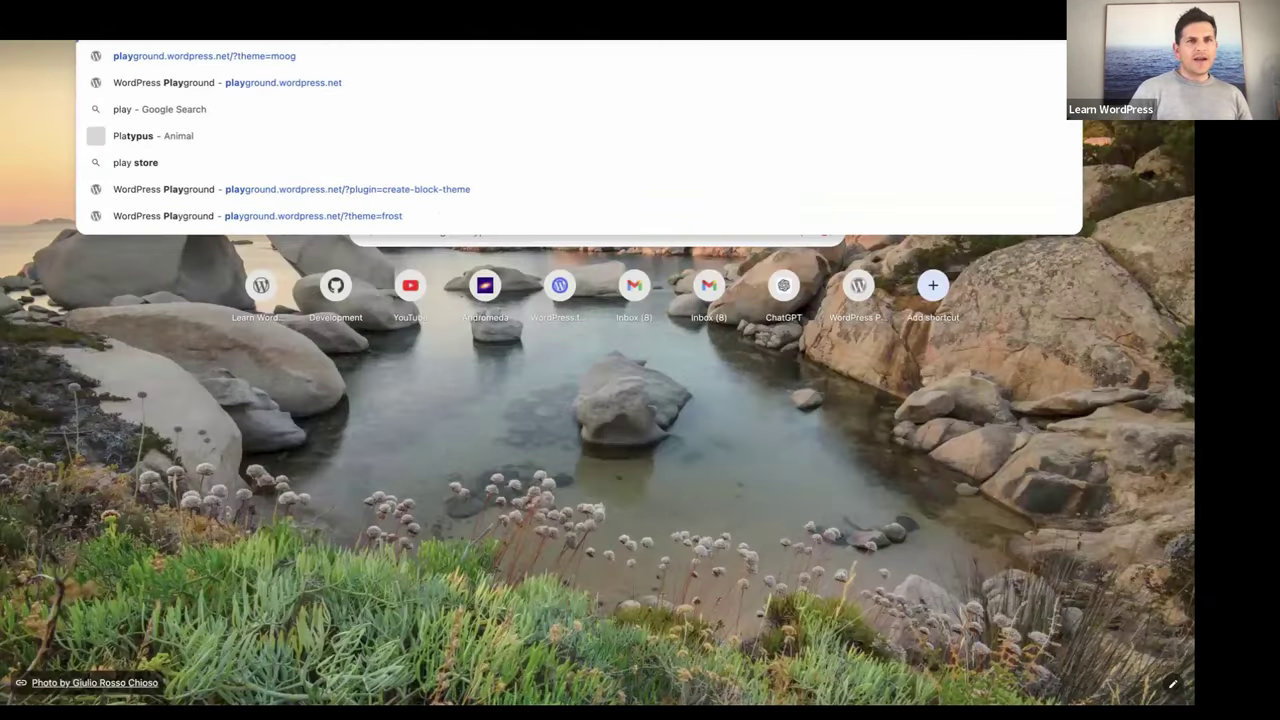
{"action": "type", "text": "playground.wordpress.net/?networking=yes"}
{"action": "key", "text": "Return"}
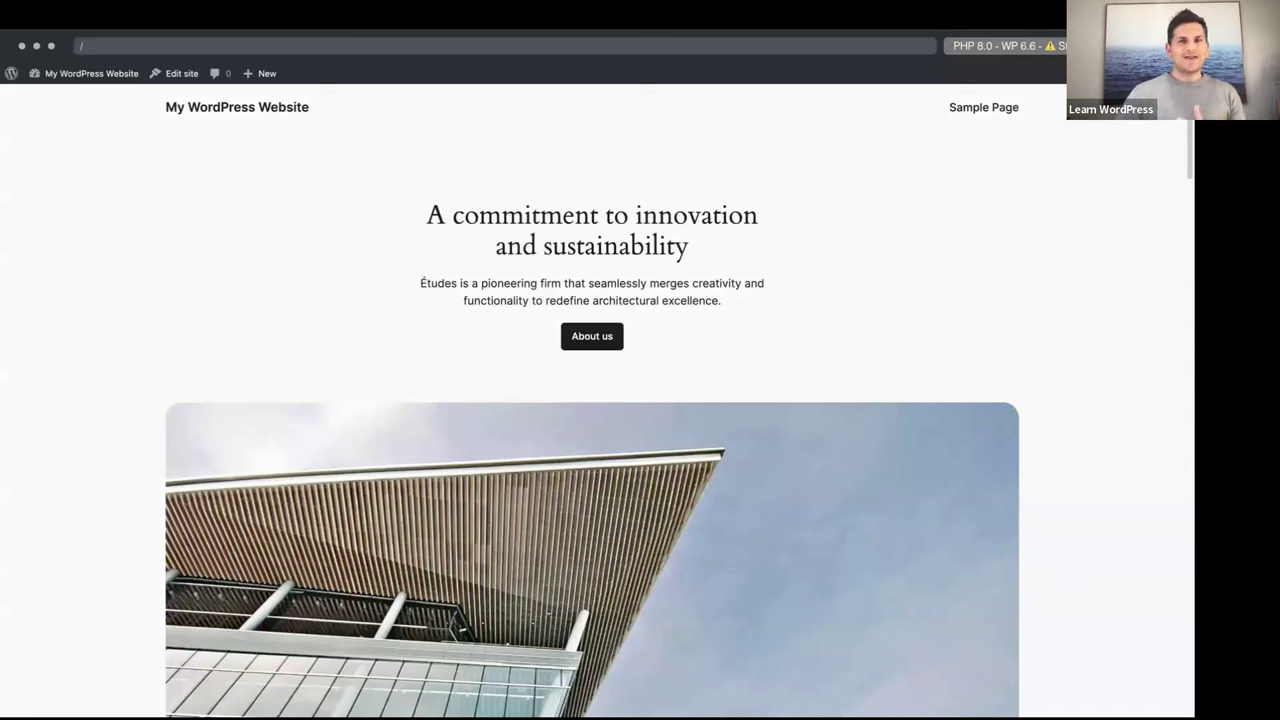
- In the fresh site's admin, open the Reading settings and examine the default homepage display option
{"action": "mouse_move", "coordinate": [61, 76]}
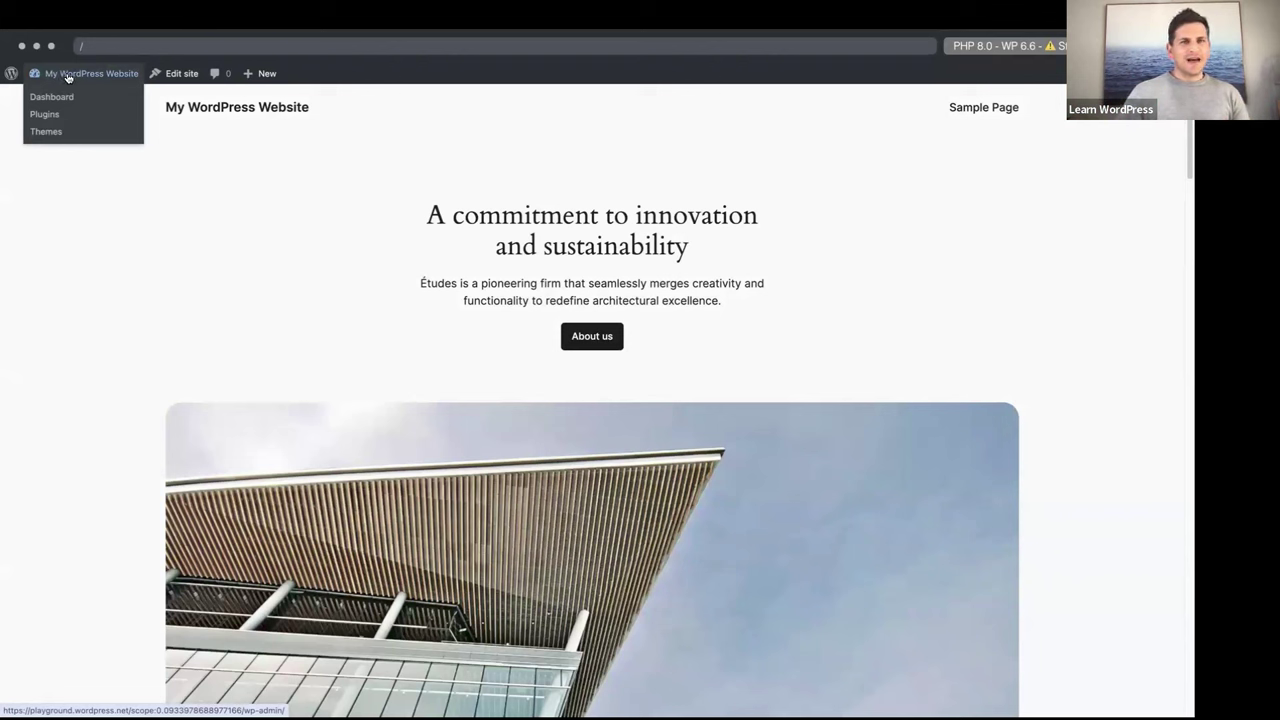
{"action": "left_click", "coordinate": [68, 78]}
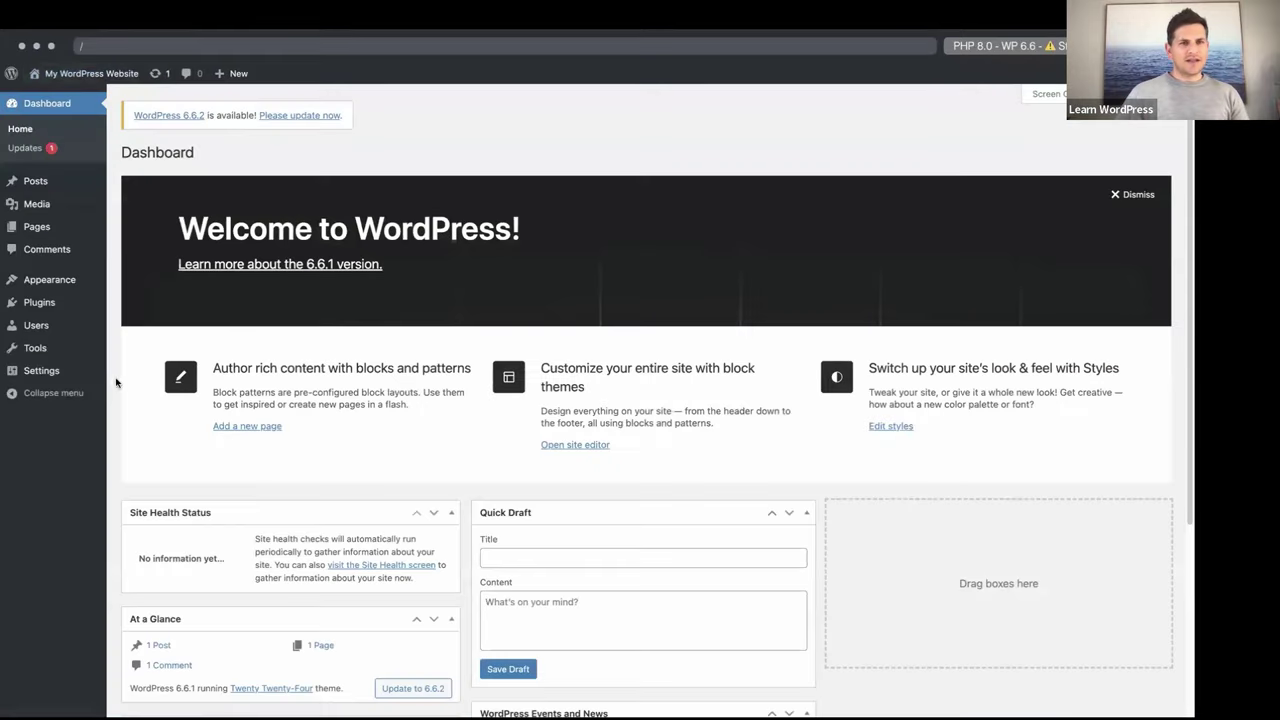
{"action": "mouse_move", "coordinate": [45, 376]}
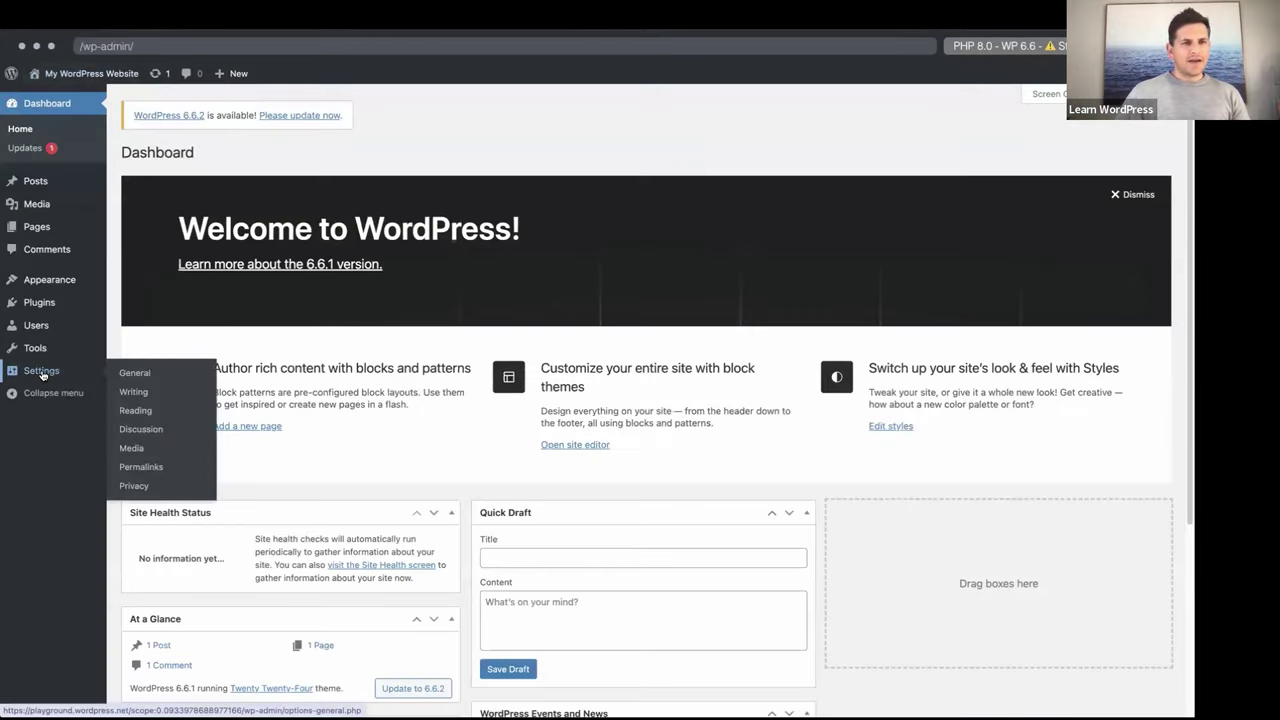
{"action": "left_click", "coordinate": [134, 411]}
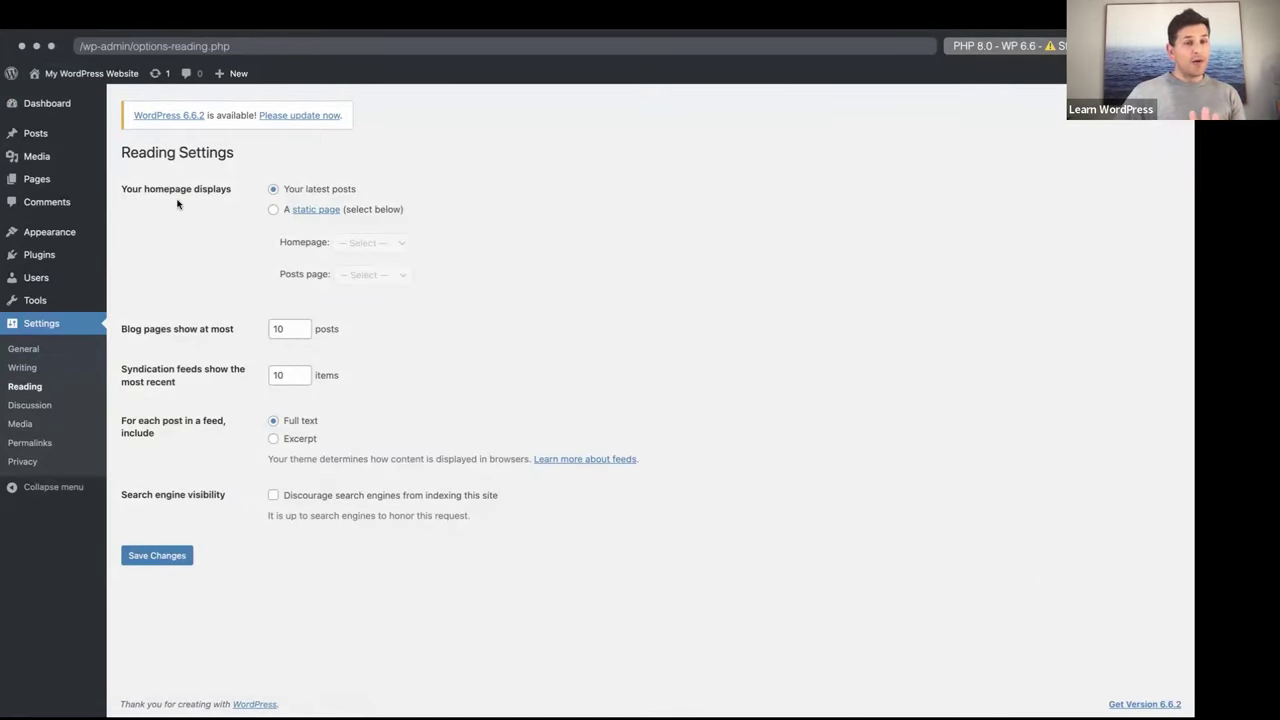
- Open the site editor of the fresh site and examine the Blog Home template among all templates
{"action": "mouse_move", "coordinate": [88, 234]}
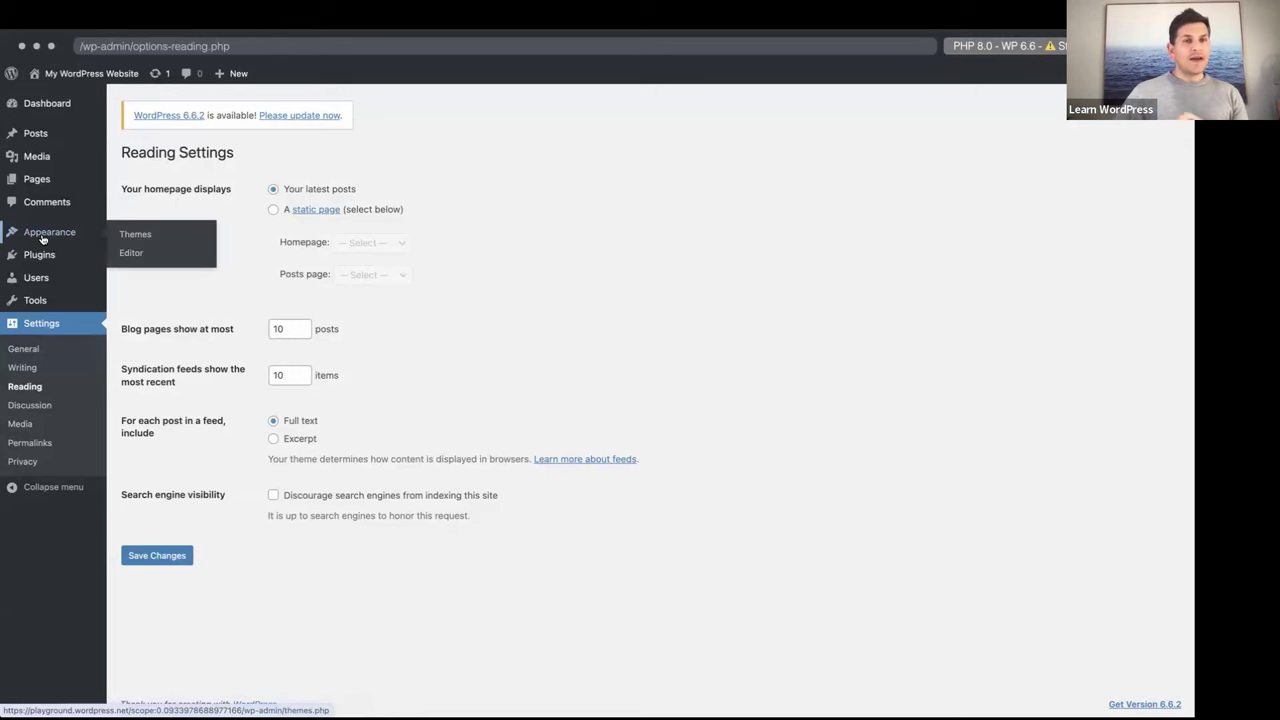
{"action": "left_click", "coordinate": [133, 257]}
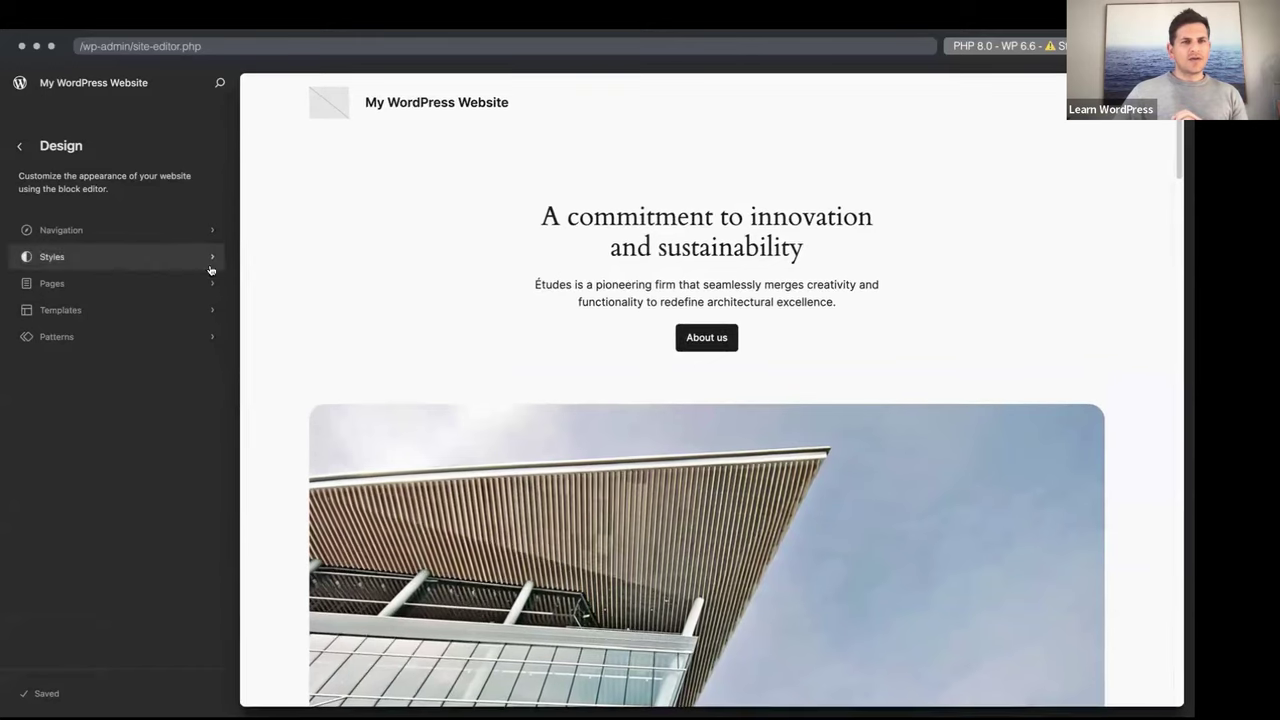
{"action": "left_click", "coordinate": [80, 312]}
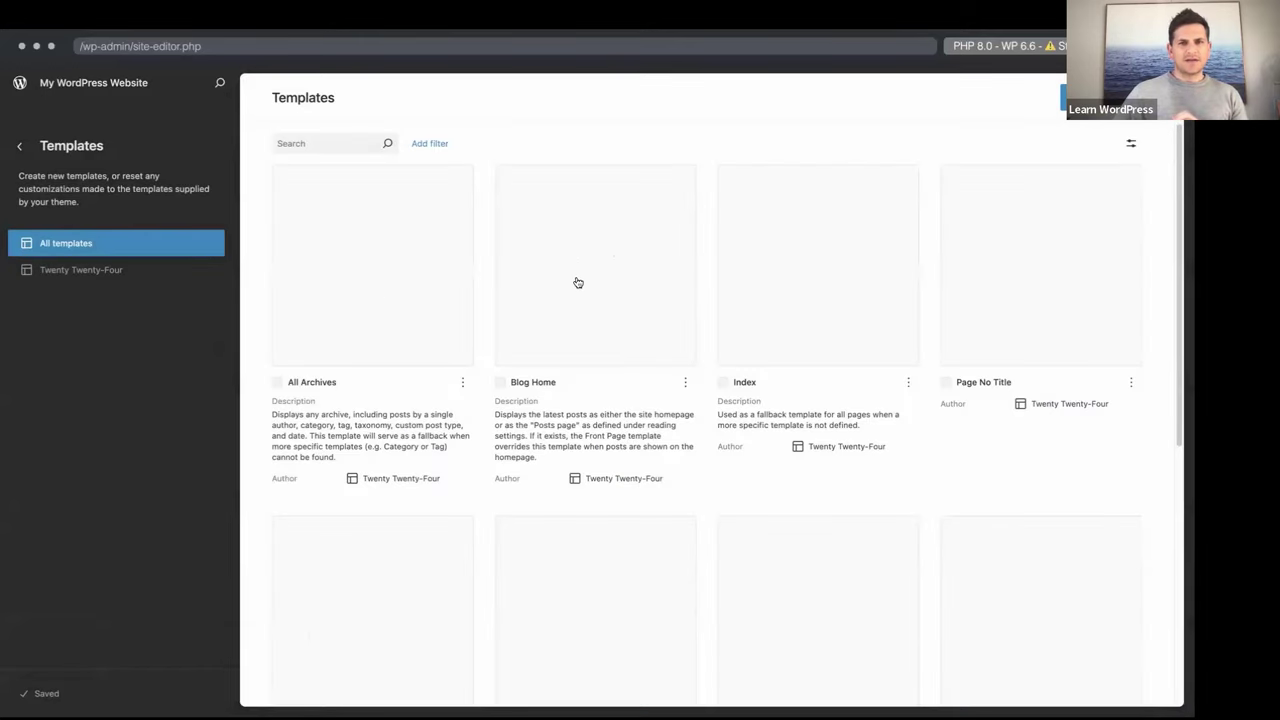
{"action": "left_click", "coordinate": [566, 249]}
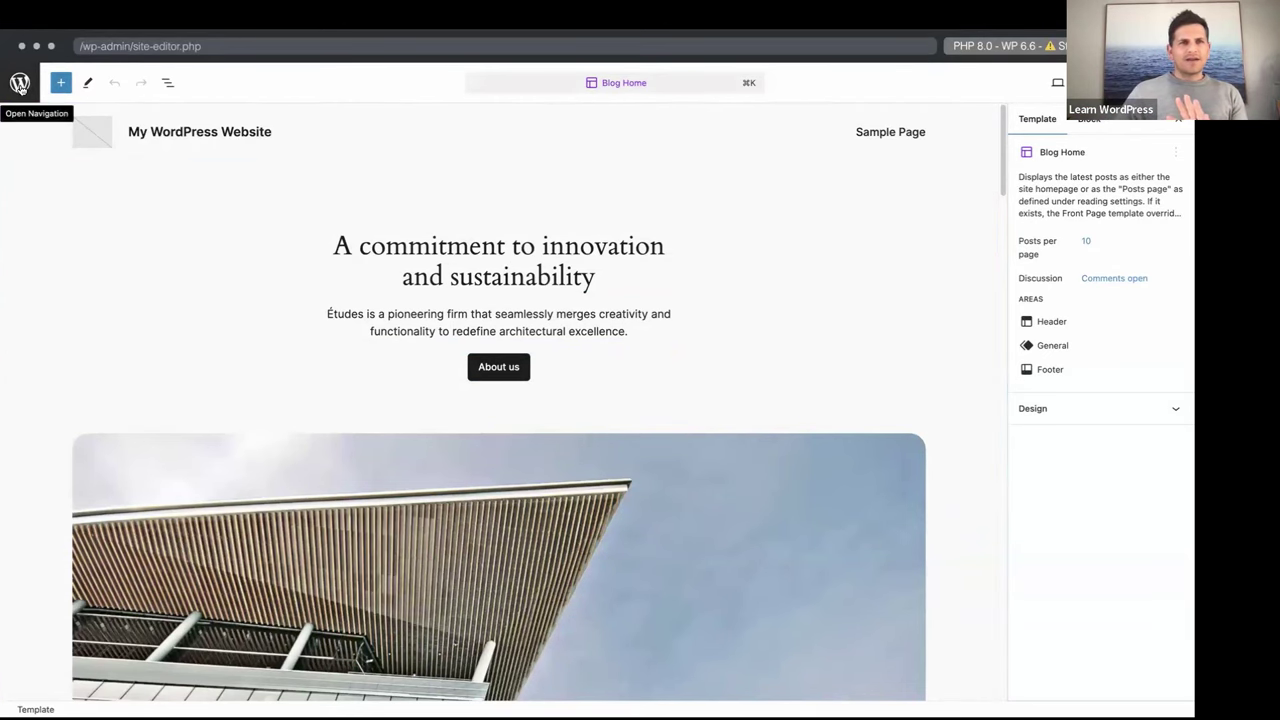
{"action": "left_click", "coordinate": [21, 86]}
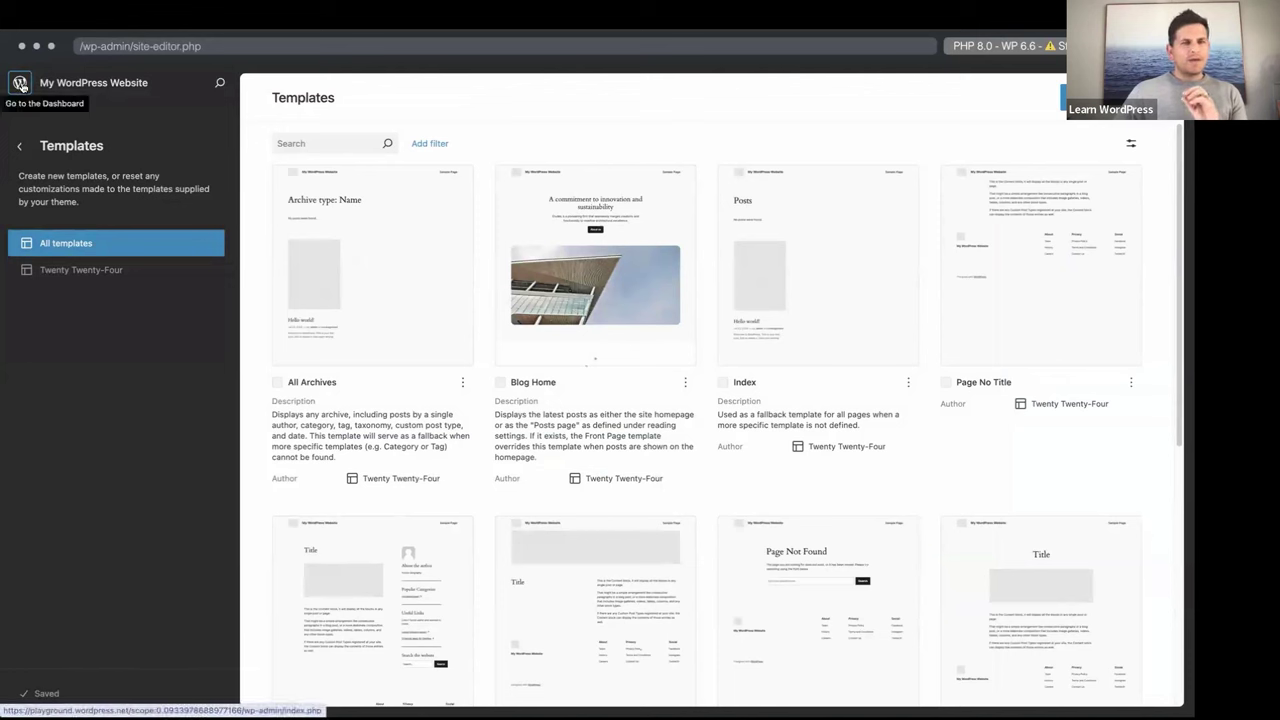
{"action": "left_click", "coordinate": [540, 320]}
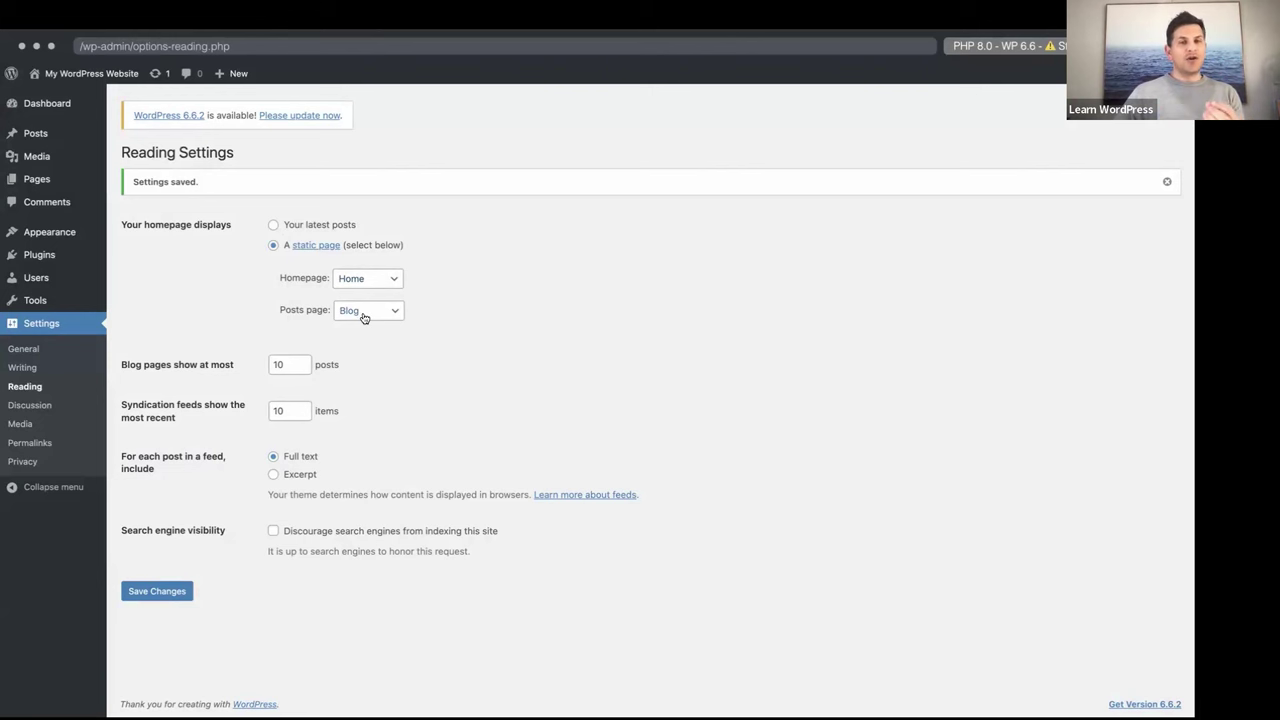
- Back in the first site, save the Reading settings with Home as homepage and Blog as posts page, and open its posts
{"action": "left_click", "coordinate": [164, 593]}
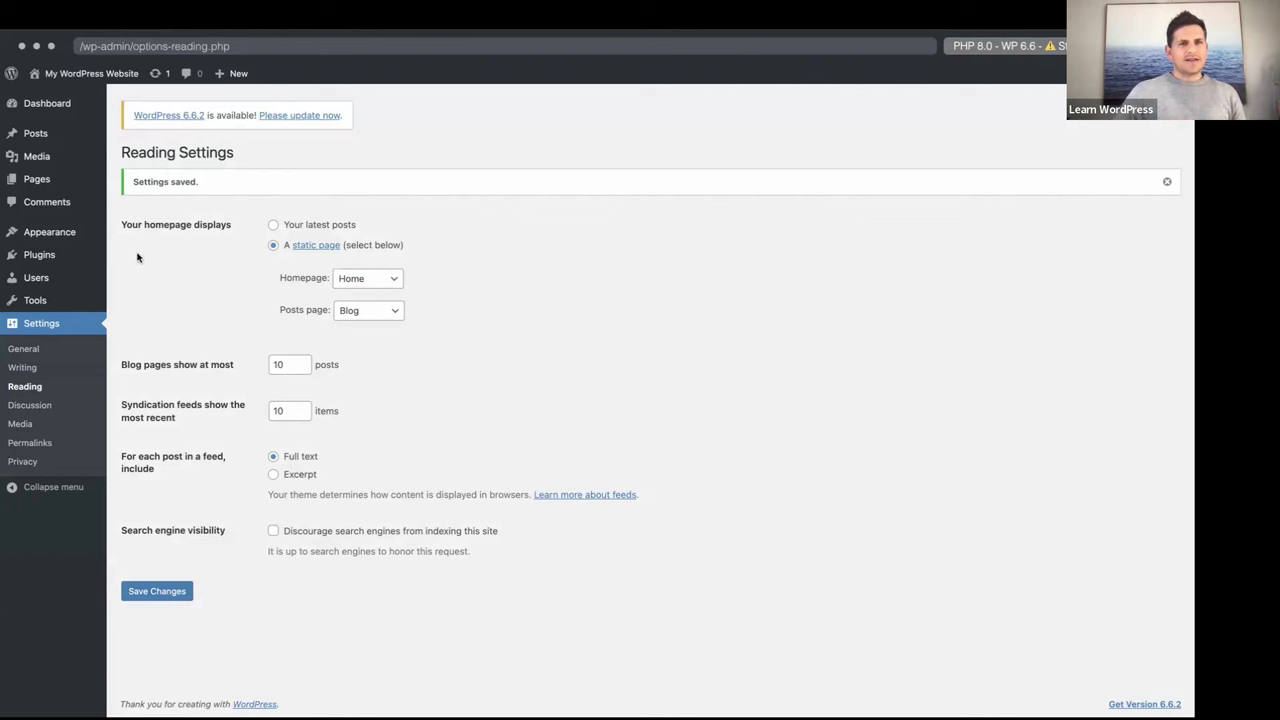
{"action": "mouse_move", "coordinate": [100, 226]}
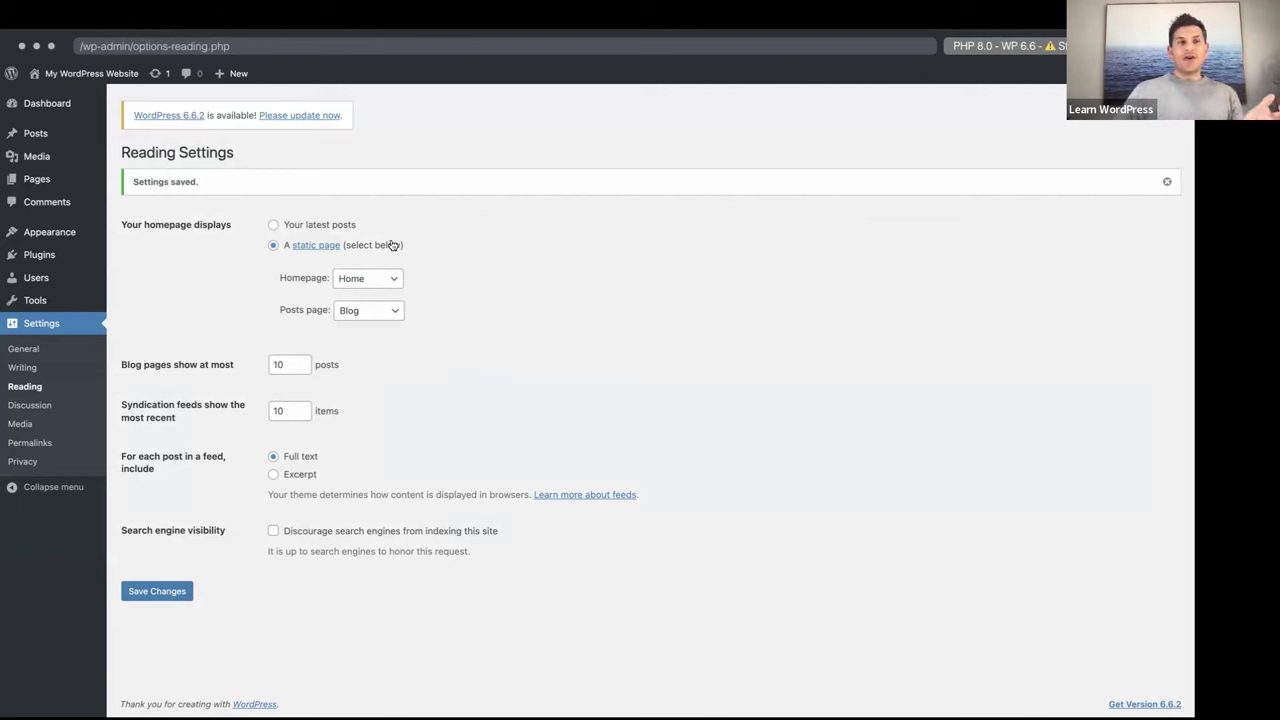
{"action": "mouse_move", "coordinate": [39, 138]}
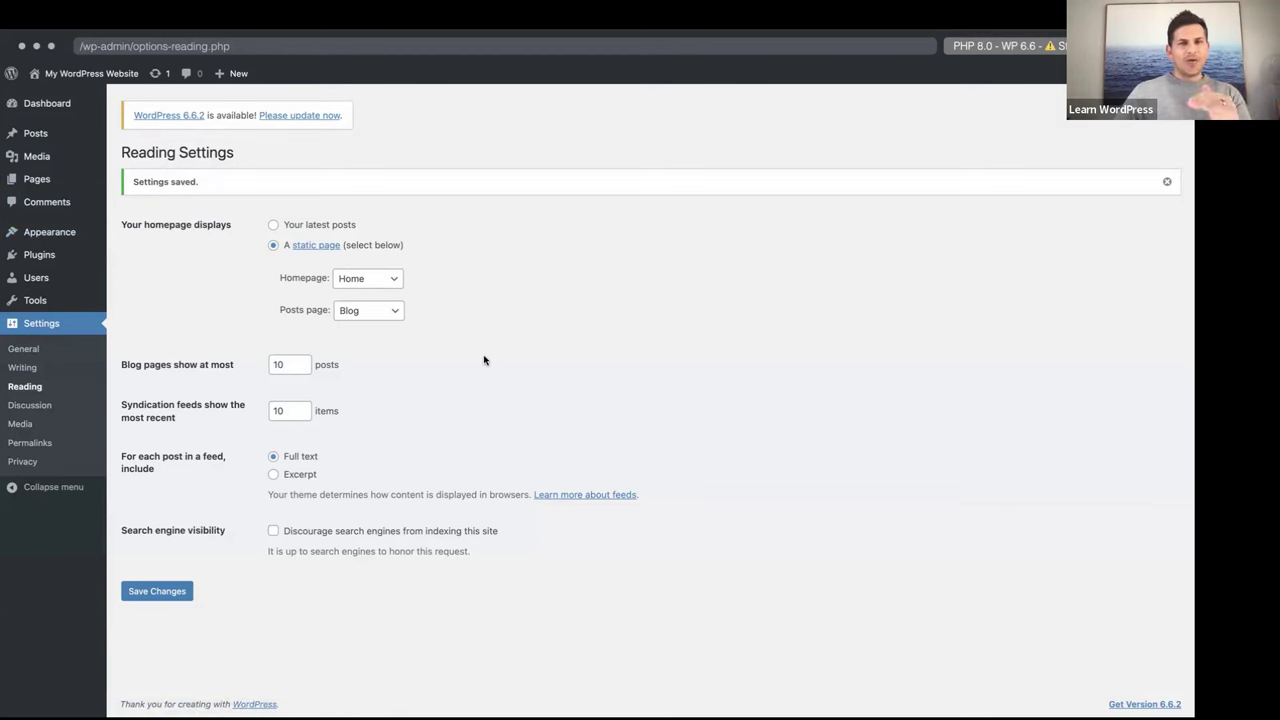
{"action": "left_click", "coordinate": [35, 136]}
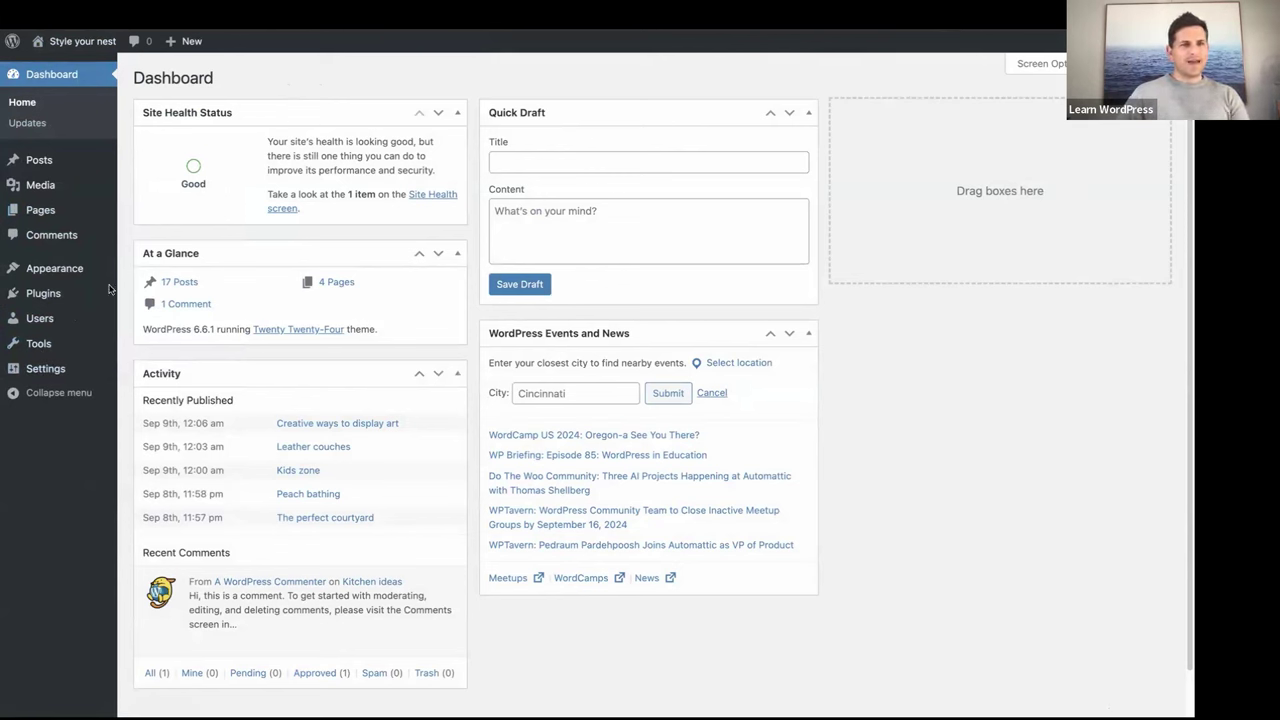
- In the Style your nest site's admin, review the site title and tagline in the General settings and view the list of pages
{"action": "mouse_move", "coordinate": [48, 370]}
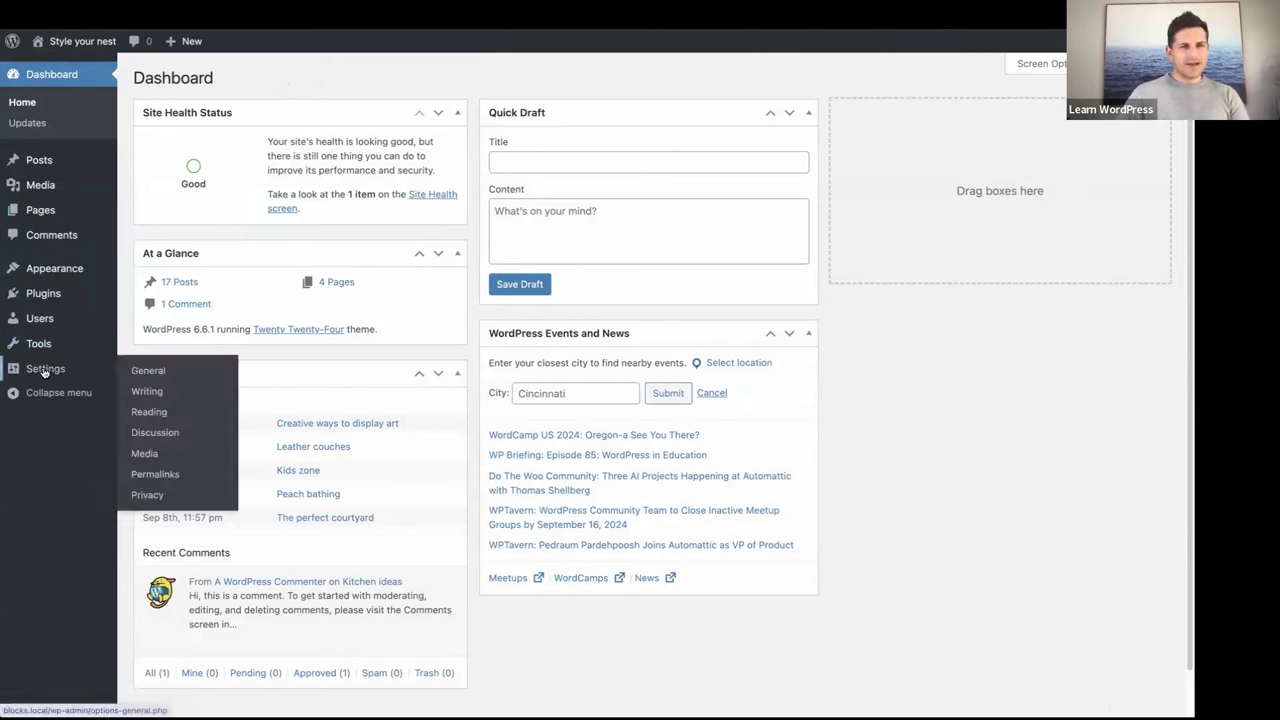
{"action": "left_click", "coordinate": [146, 371]}
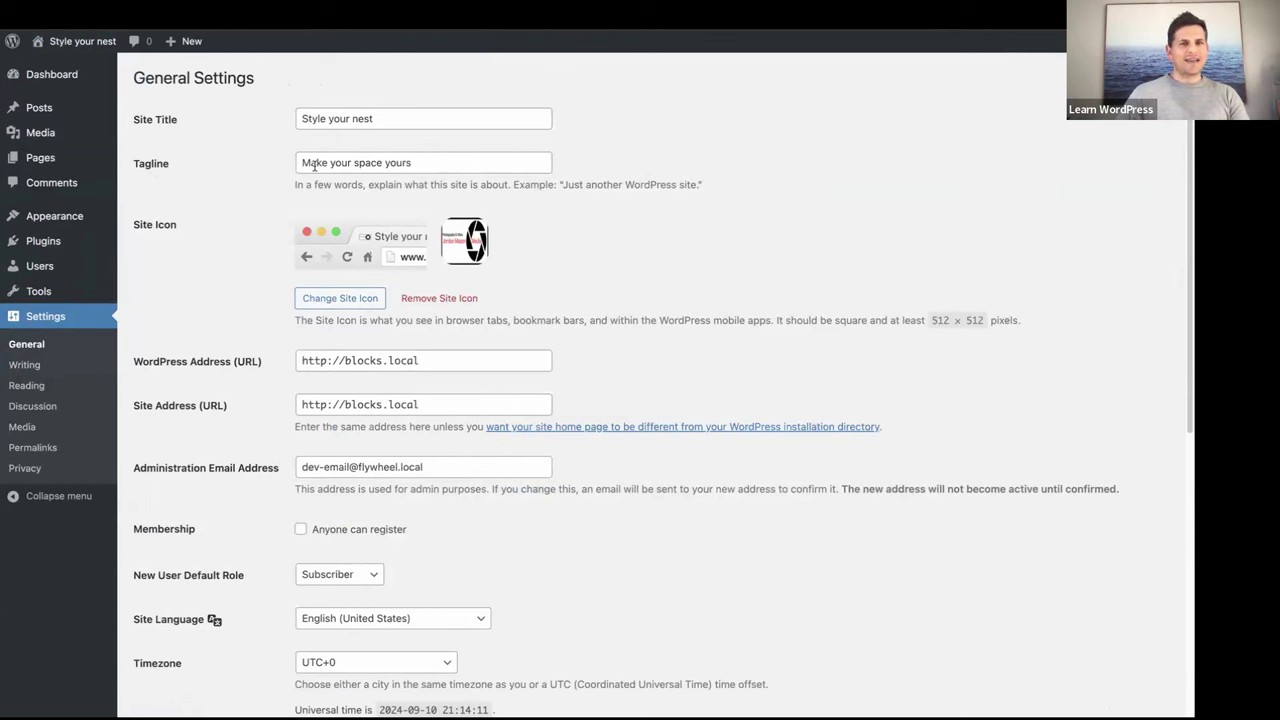
{"action": "left_click", "coordinate": [436, 163]}
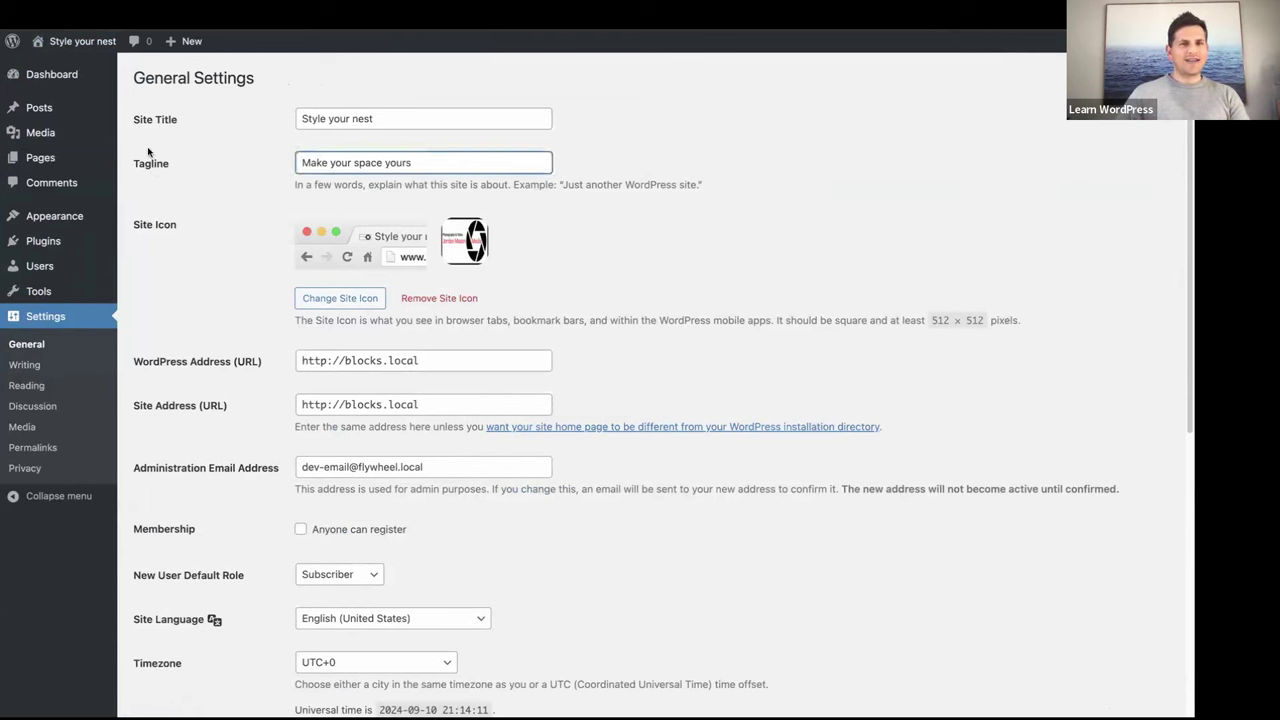
{"action": "left_click", "coordinate": [38, 159]}
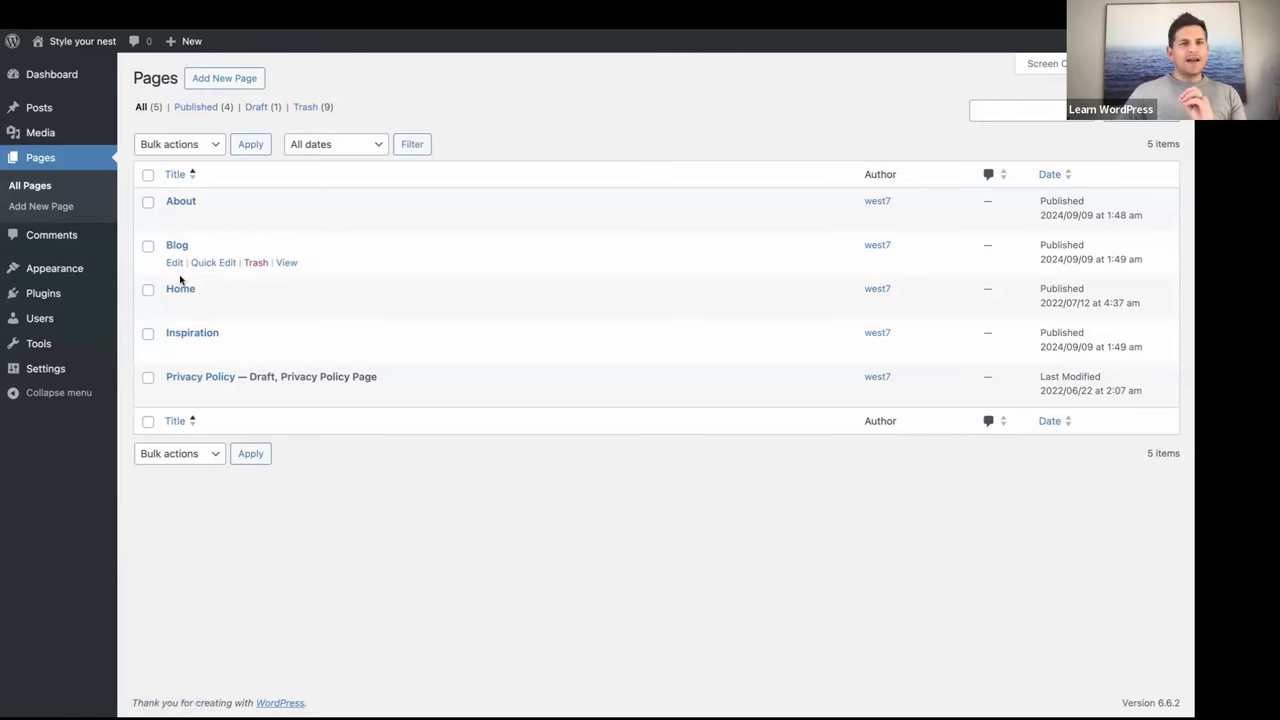
- In the Style your nest site's Reading settings, choose a static page with Home as homepage and Blog as posts page, and save
{"action": "mouse_move", "coordinate": [42, 372]}
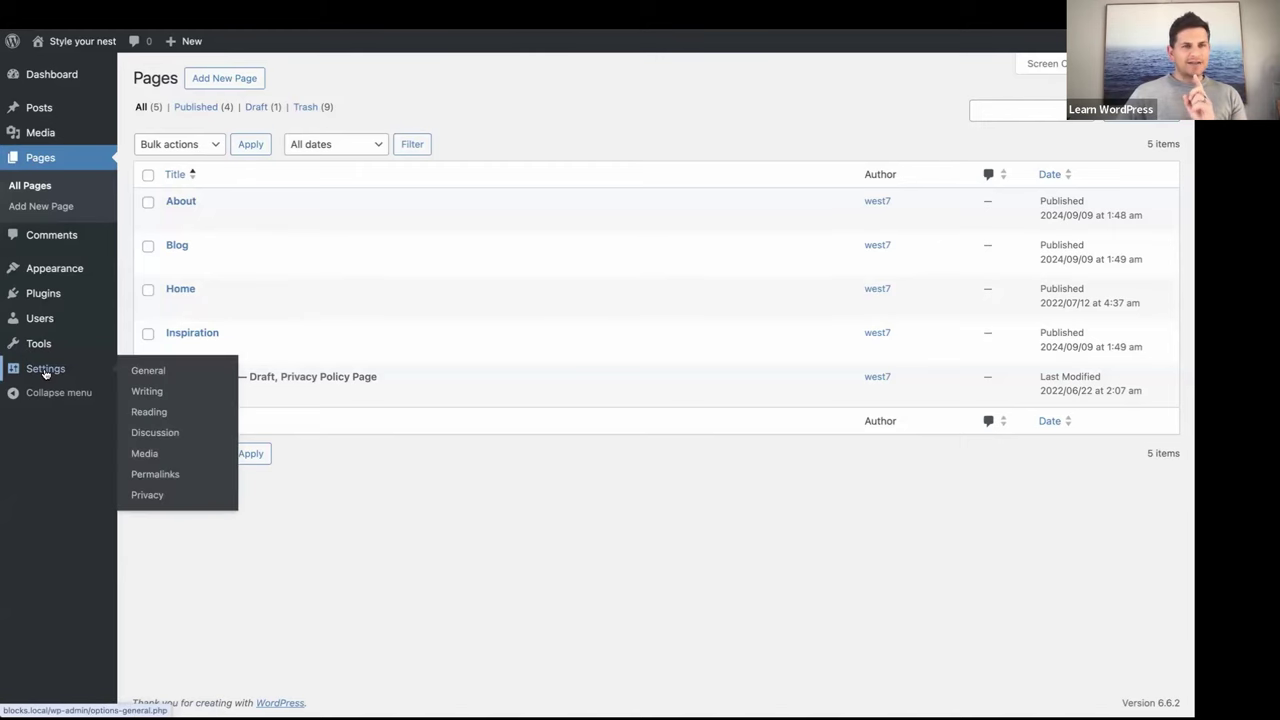
{"action": "left_click", "coordinate": [45, 370]}
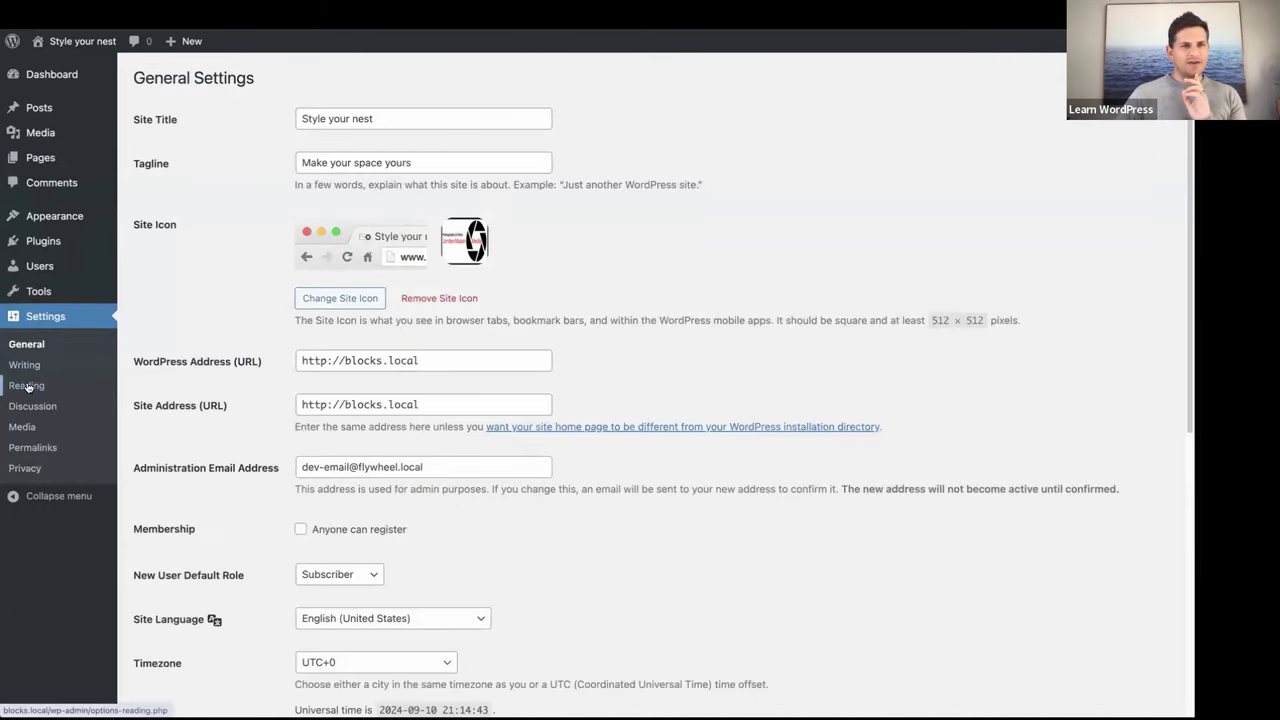
{"action": "left_click", "coordinate": [30, 386]}
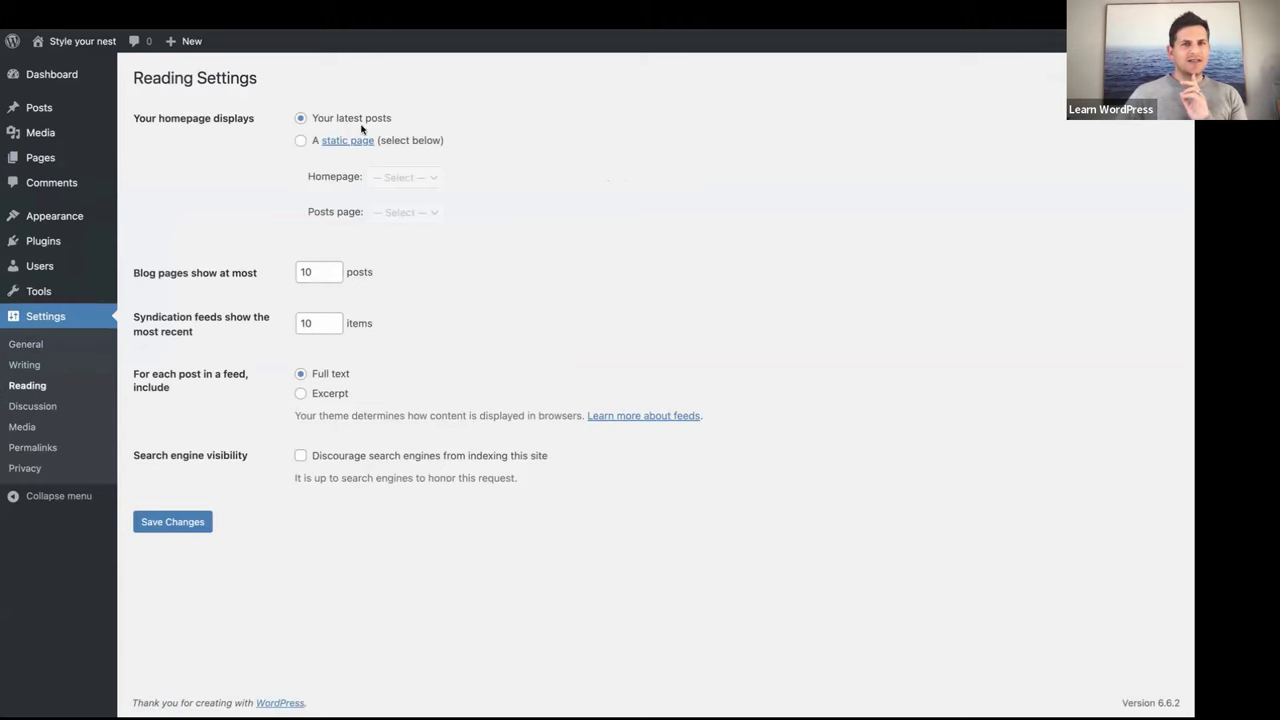
{"action": "left_click", "coordinate": [300, 142]}
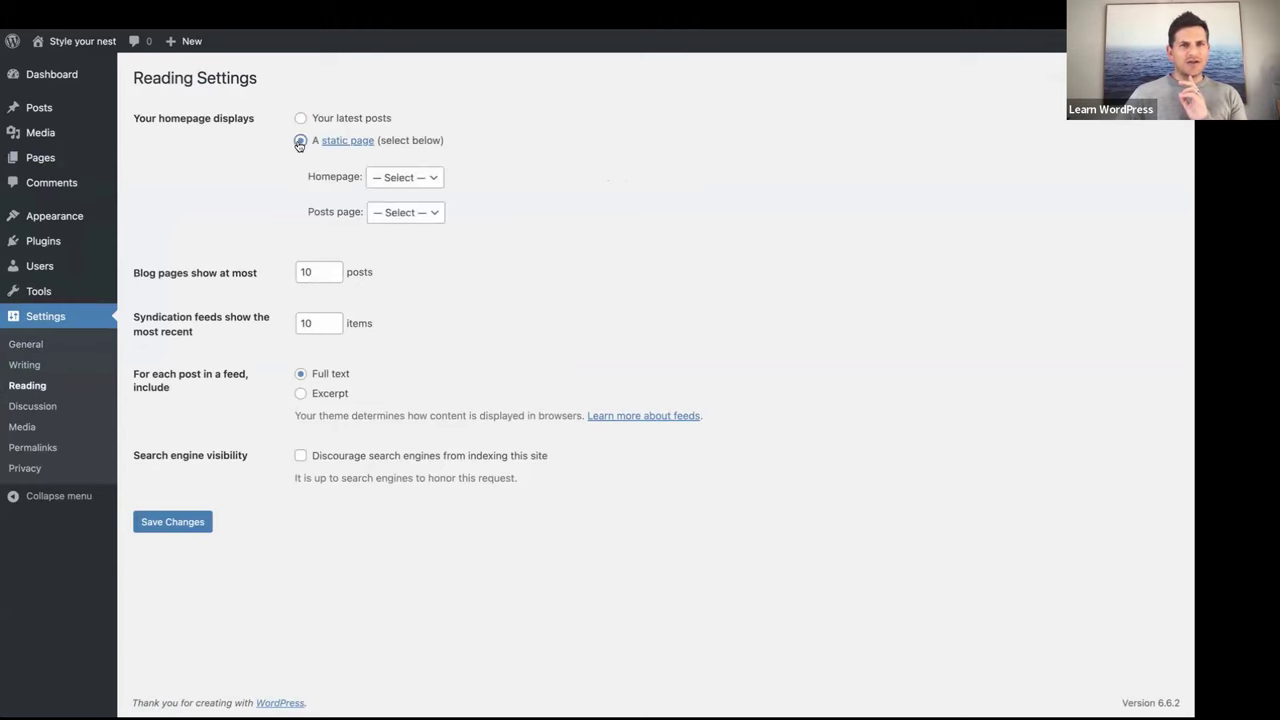
{"action": "left_click", "coordinate": [400, 179]}
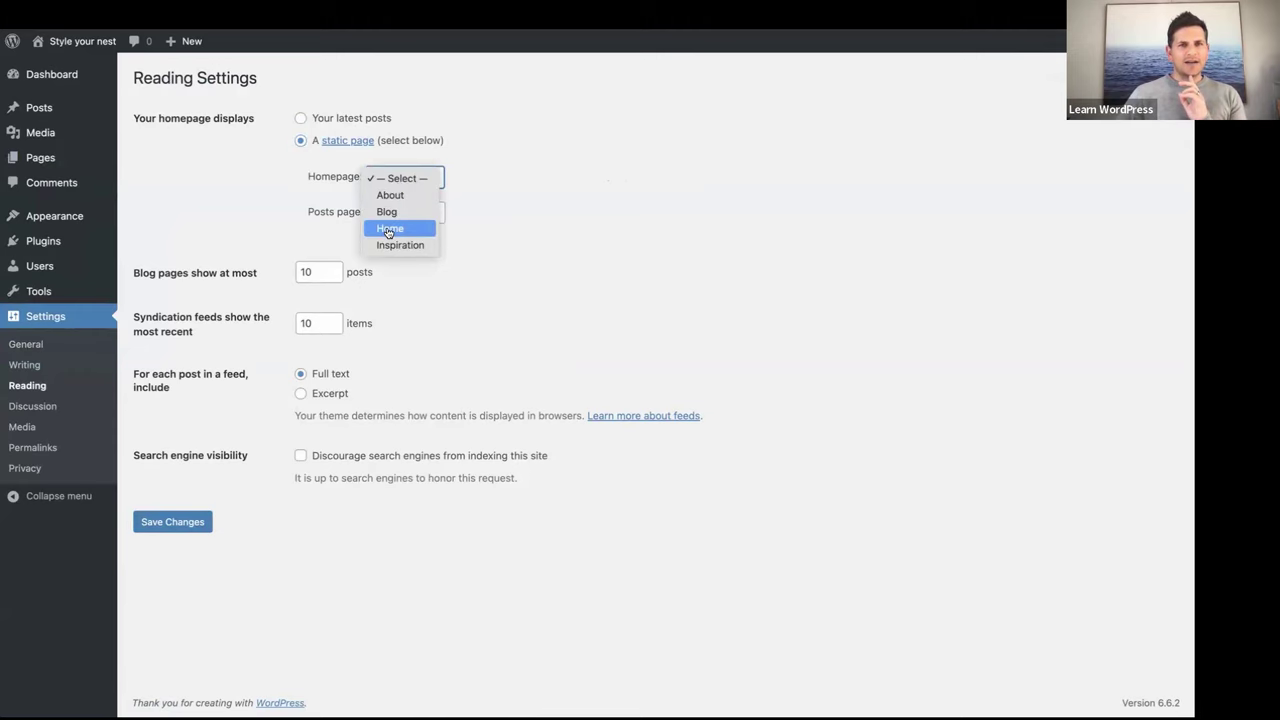
{"action": "left_click", "coordinate": [389, 229]}
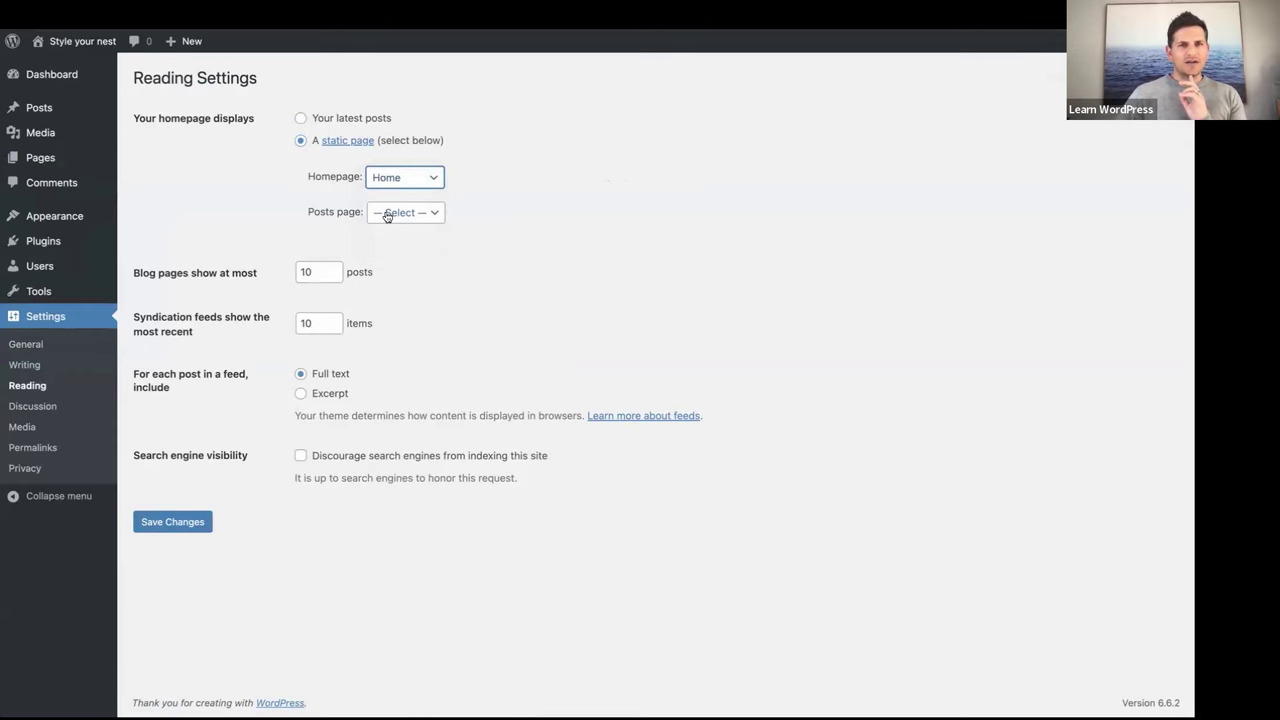
{"action": "left_click", "coordinate": [387, 215]}
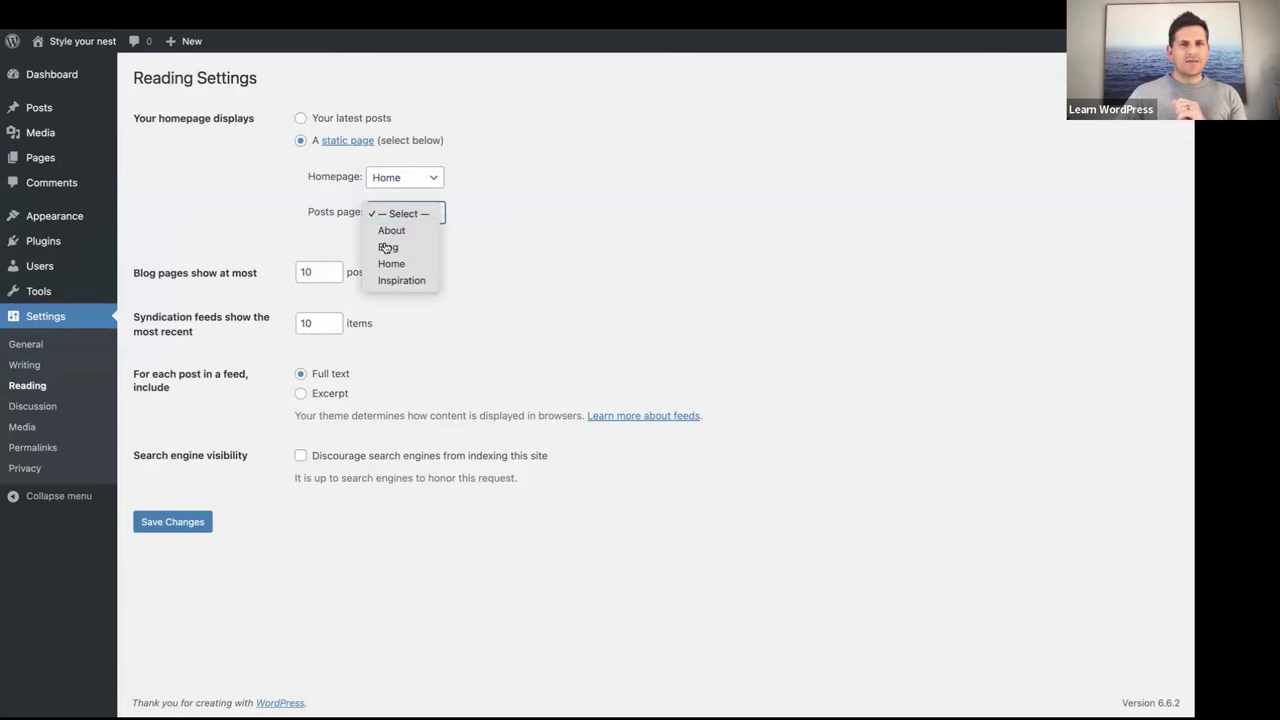
{"action": "left_click", "coordinate": [388, 247]}
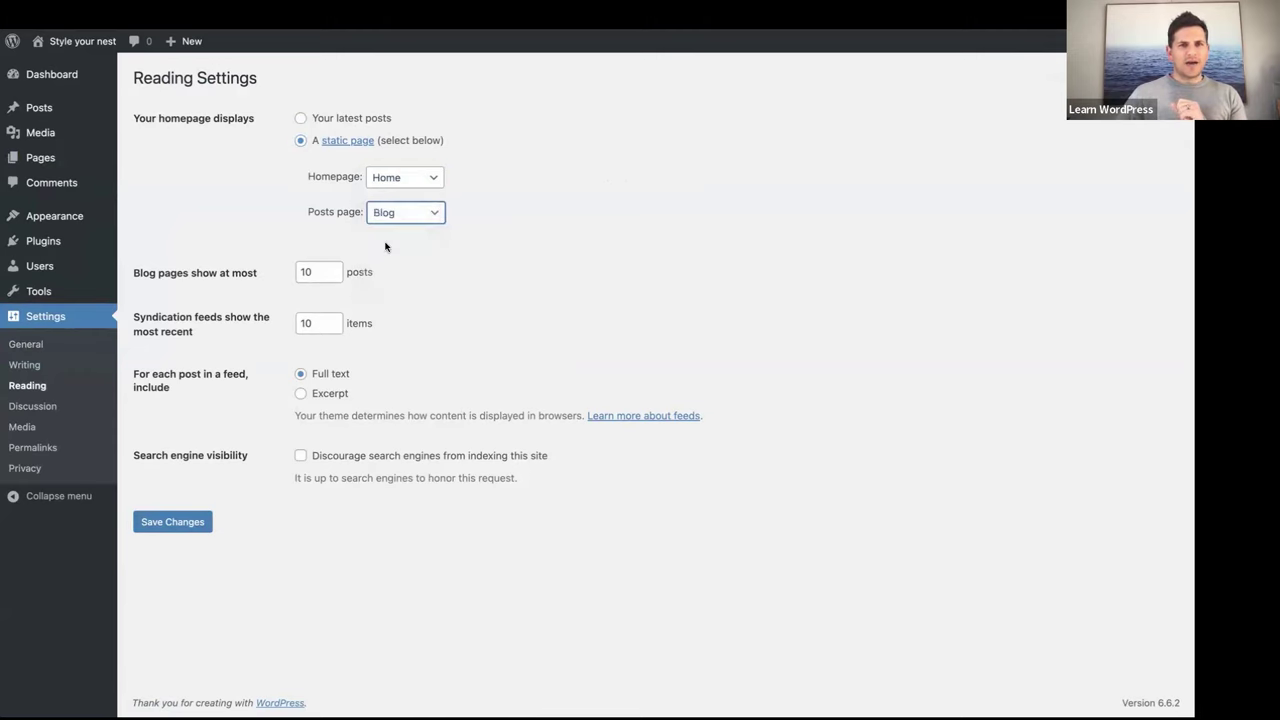
{"action": "left_click", "coordinate": [162, 527]}
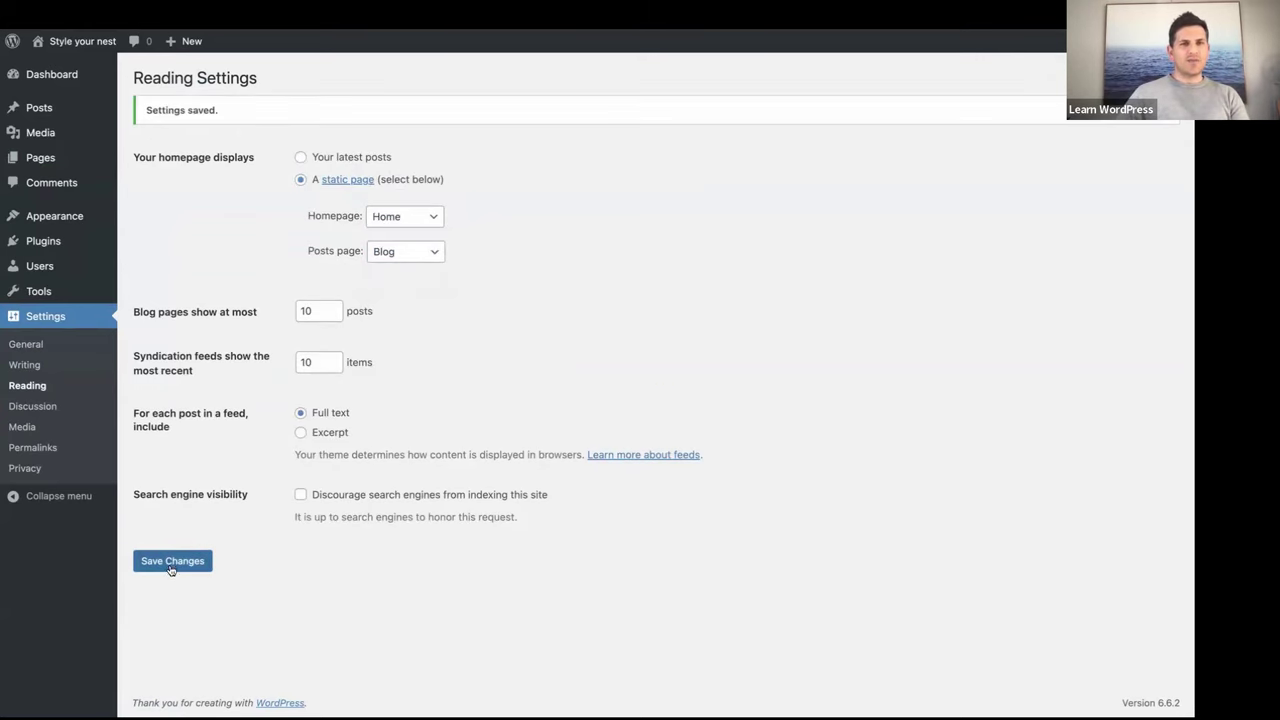
- Check the front page and posts page assignments in the list of pages, view the Home page in the editor and return
{"action": "mouse_move", "coordinate": [62, 285]}
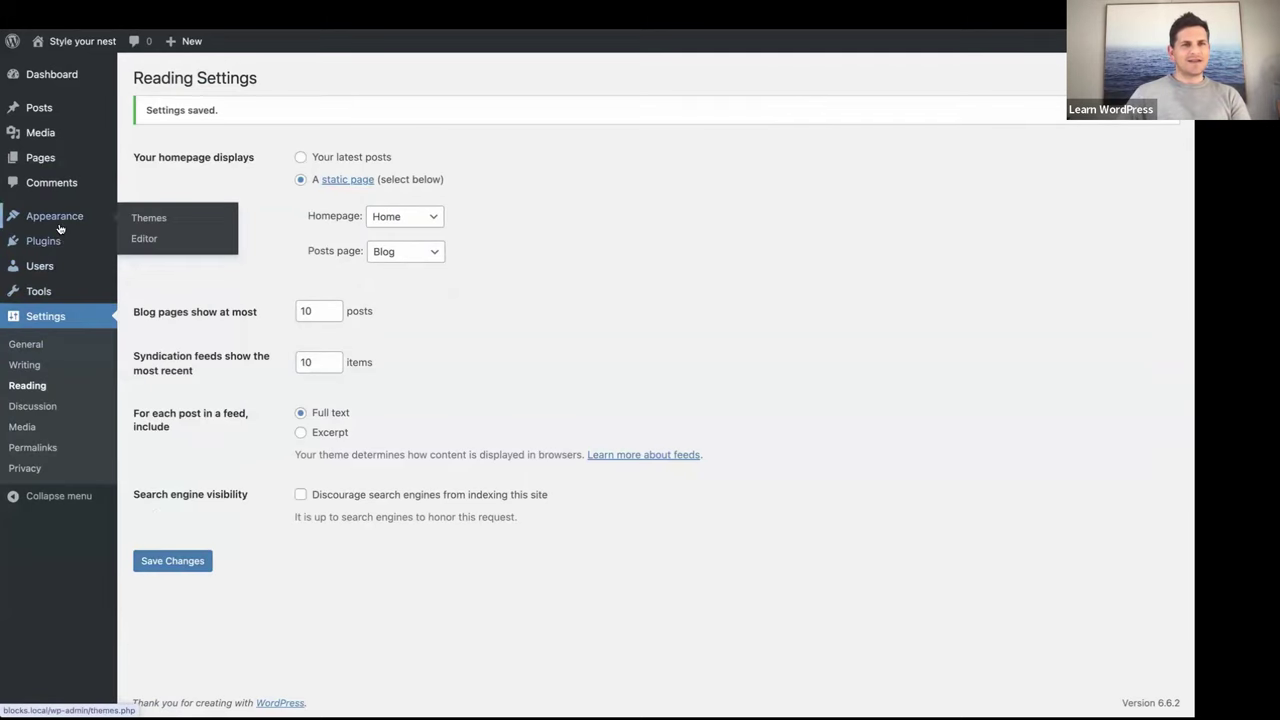
{"action": "left_click", "coordinate": [50, 164]}
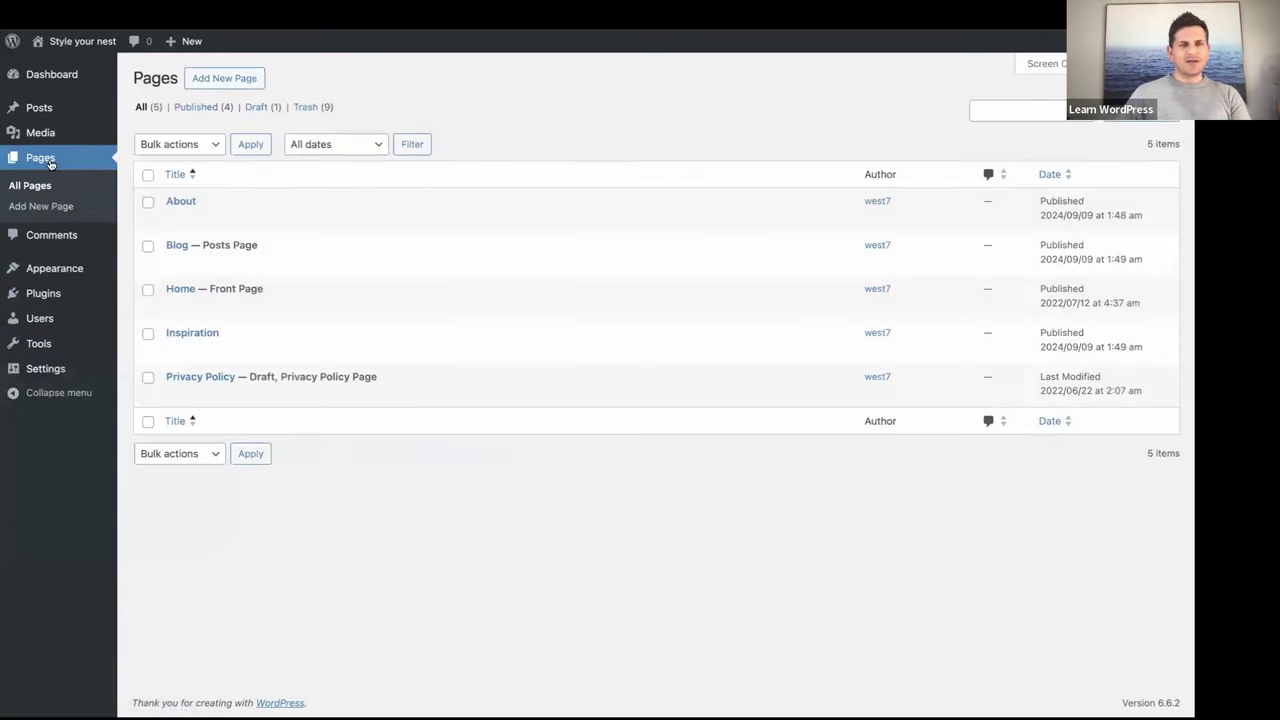
{"action": "mouse_move", "coordinate": [172, 300]}
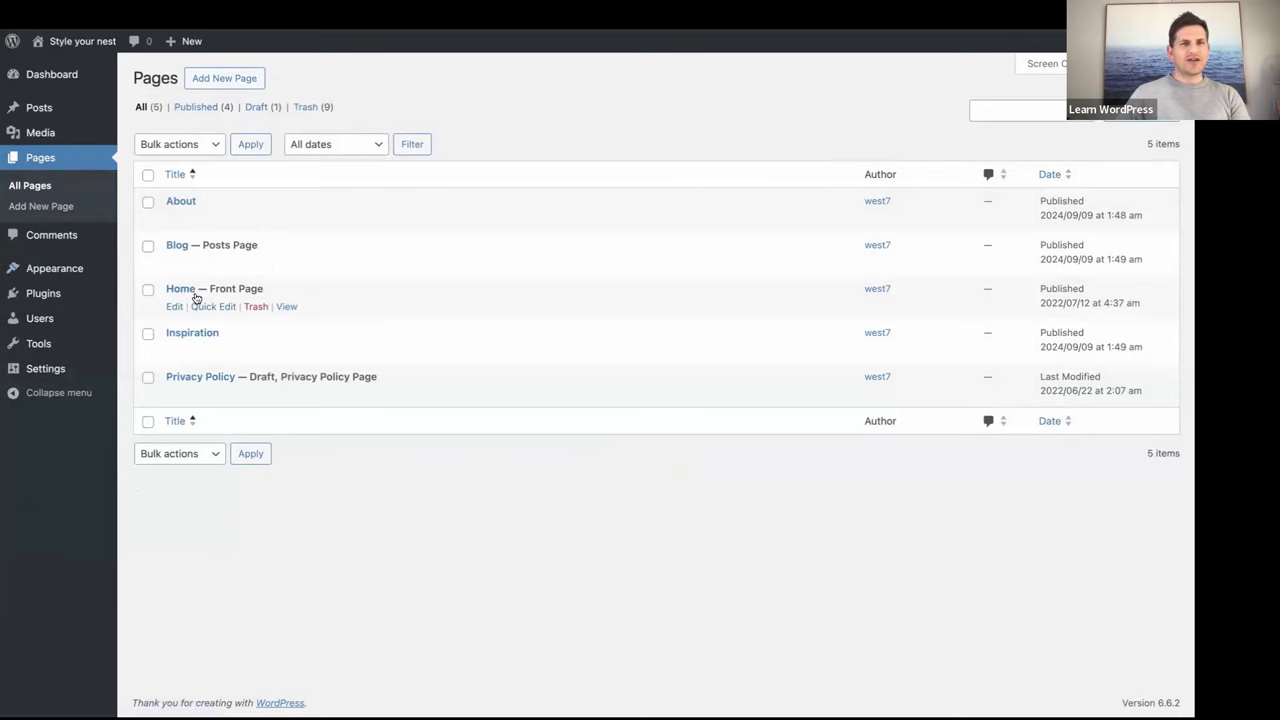
{"action": "mouse_move", "coordinate": [170, 252]}
{"action": "left_click", "coordinate": [182, 291]}
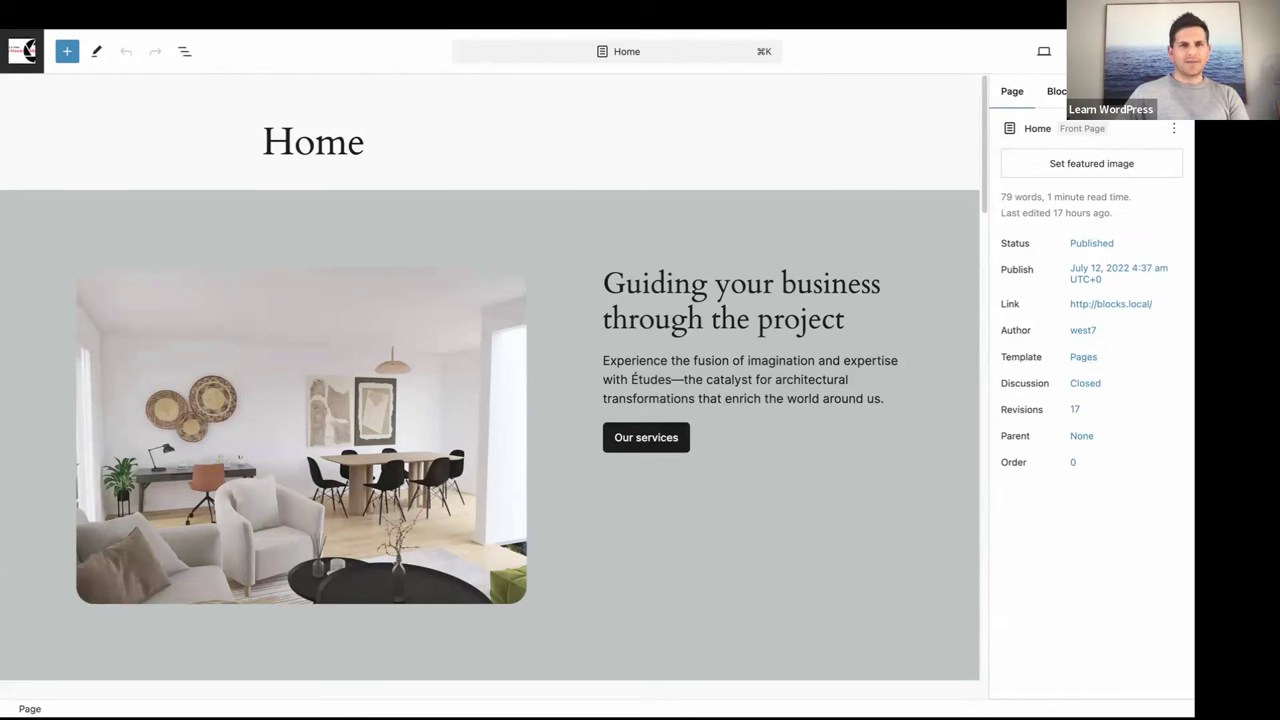
{"action": "left_click", "coordinate": [22, 51]}
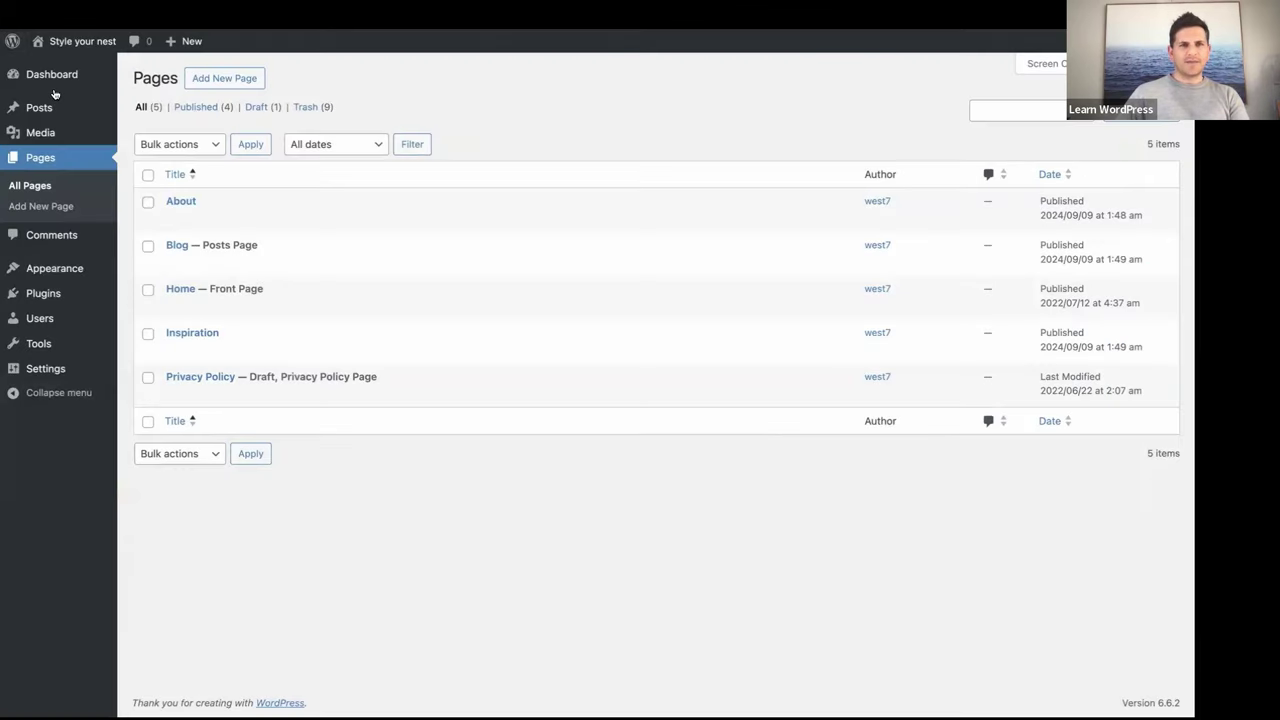
- View the Blog page in the editor without choosing a starter pattern and return to the list of pages
{"action": "left_click", "coordinate": [177, 245]}
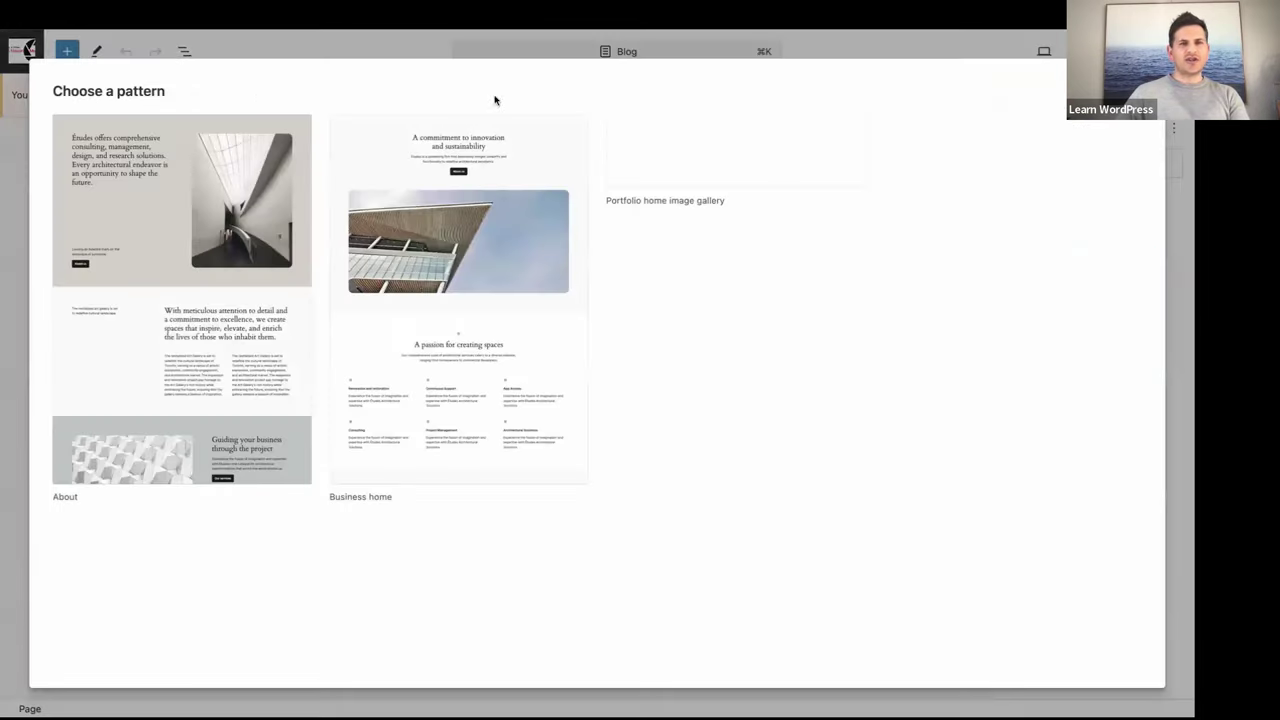
{"action": "key", "text": "Escape"}
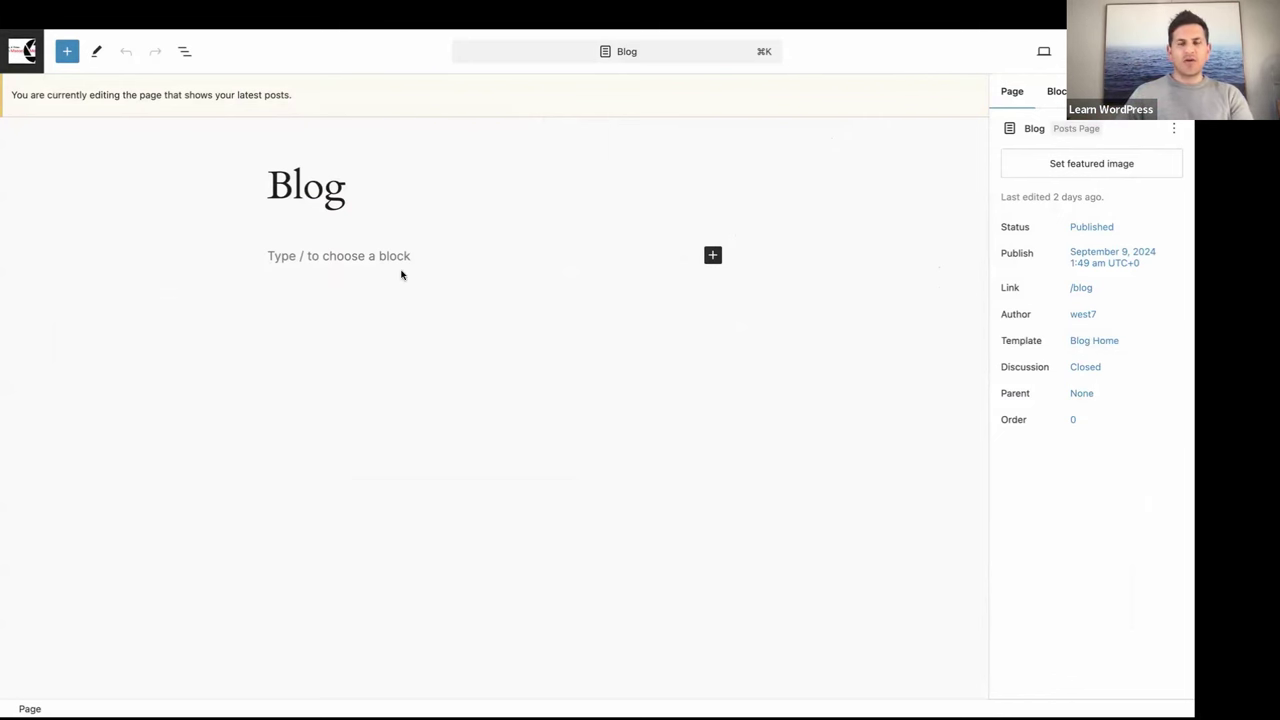
{"action": "left_click", "coordinate": [24, 52]}
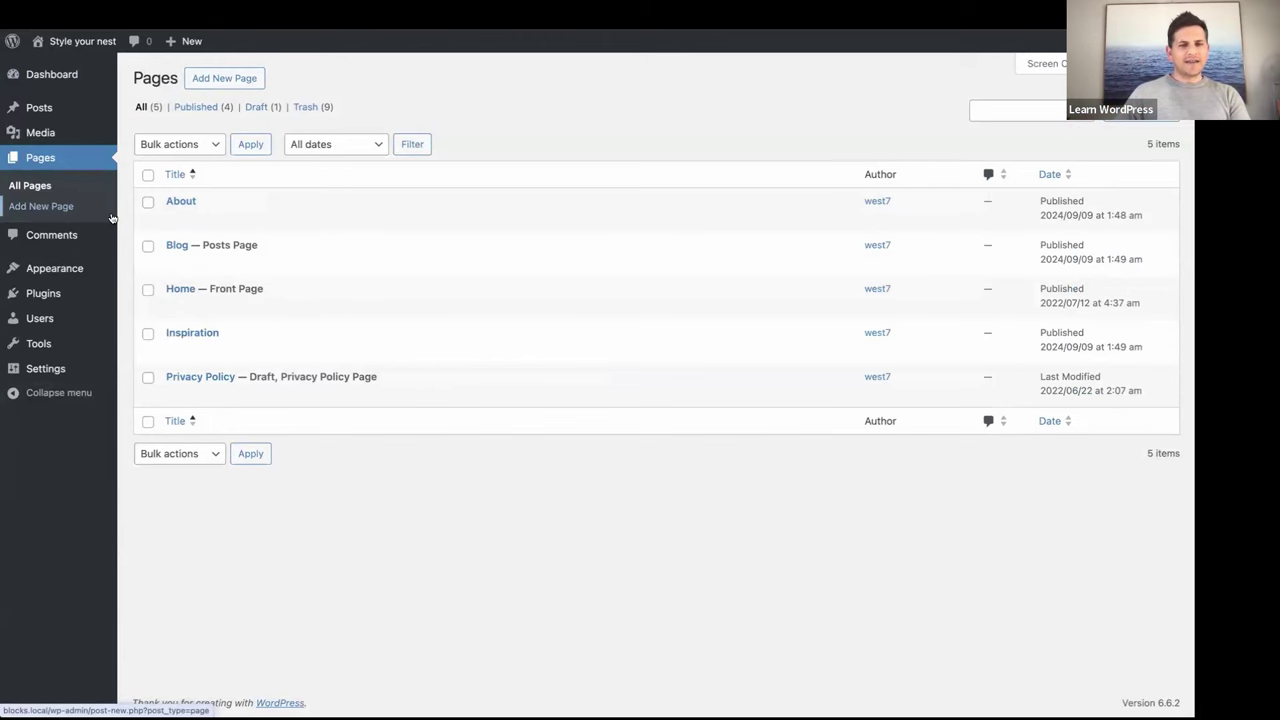
- Open the list of posts and examine the content and settings of the post "Creative ways to display art"
{"action": "left_click", "coordinate": [38, 108]}
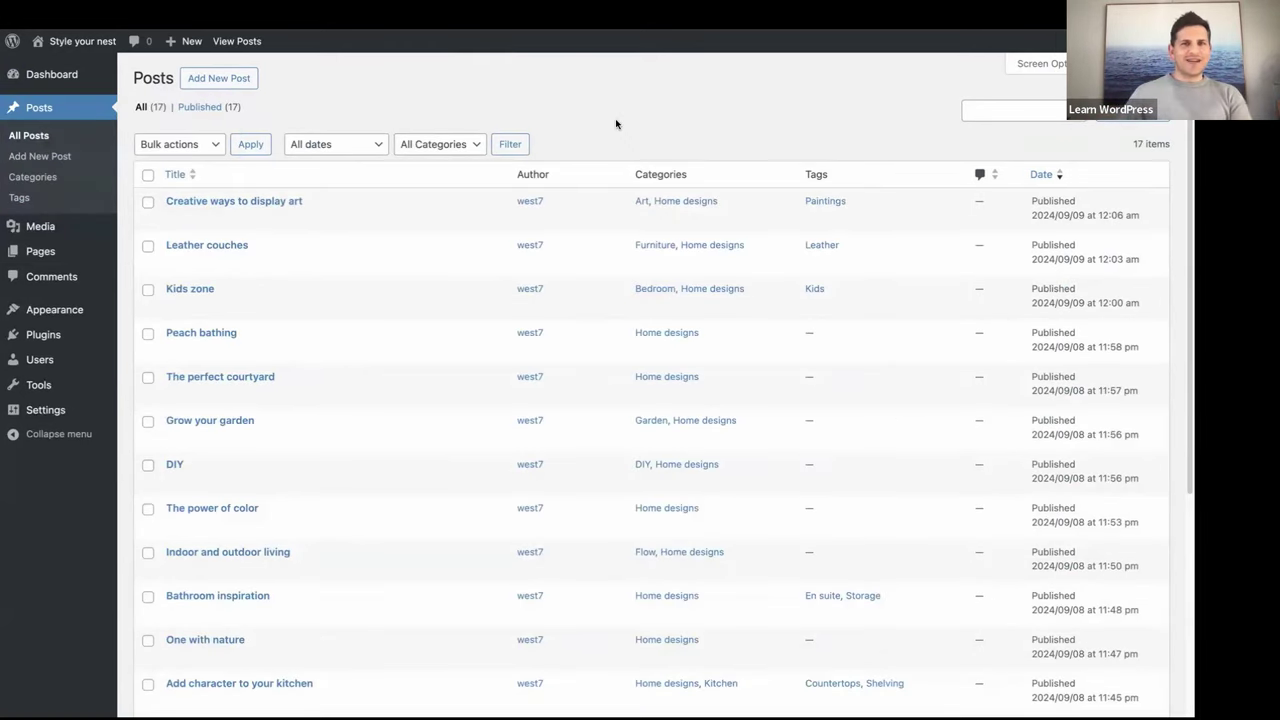
{"action": "left_click", "coordinate": [224, 202]}
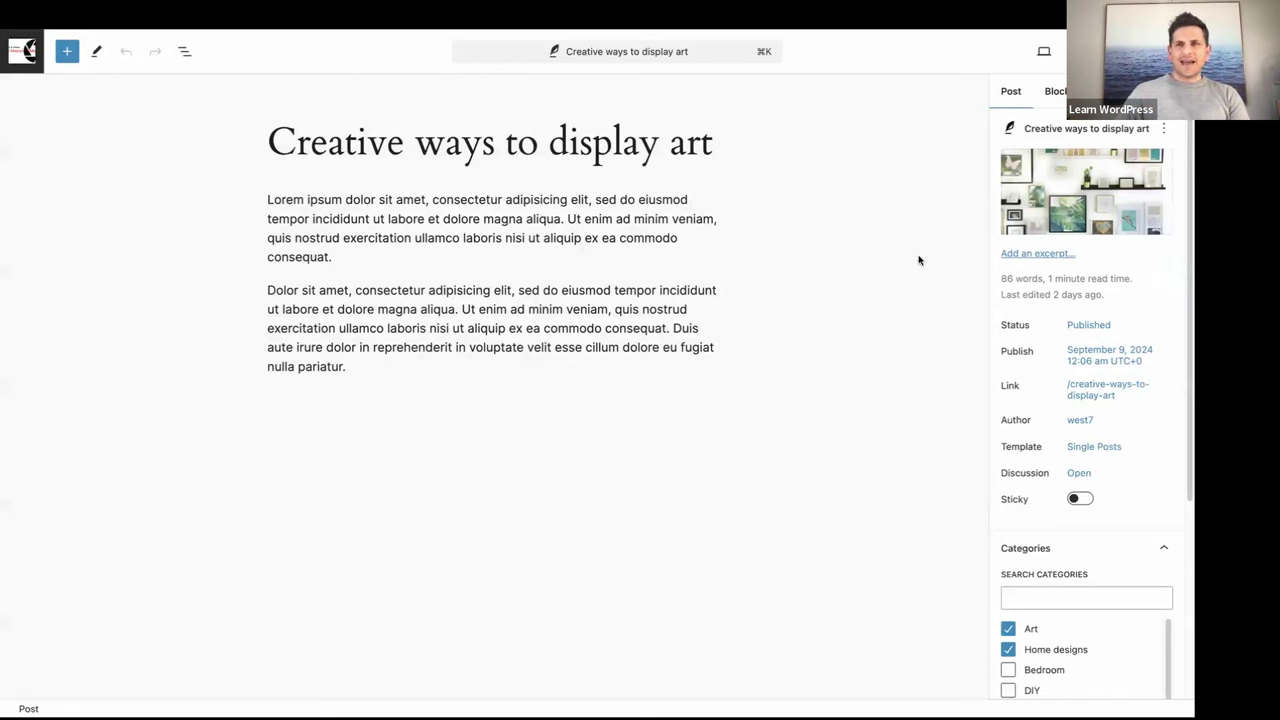
{"action": "mouse_move", "coordinate": [1088, 219]}
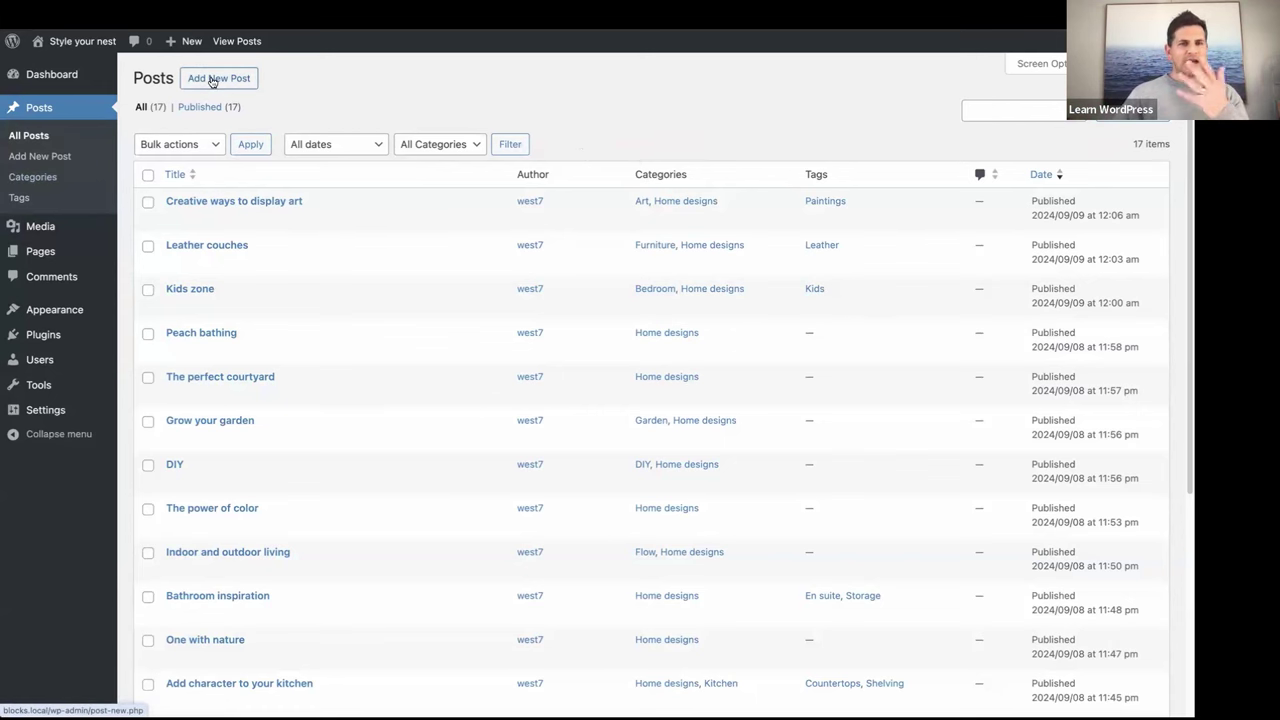
{"action": "left_click", "coordinate": [224, 203]}
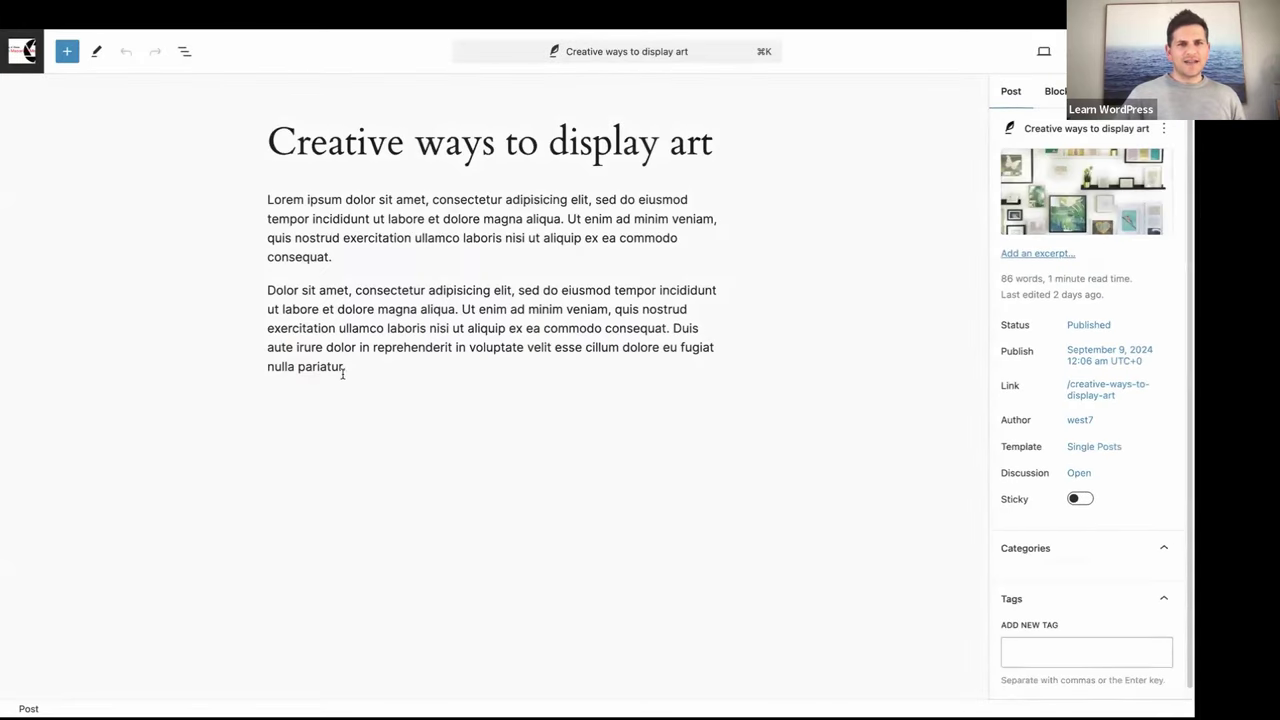
- Copy both body paragraphs of "Creative ways to display art" and paste them as the content of a new post
{"action": "left_click_drag", "start_coordinate": [345, 367], "coordinate": [265, 201]}
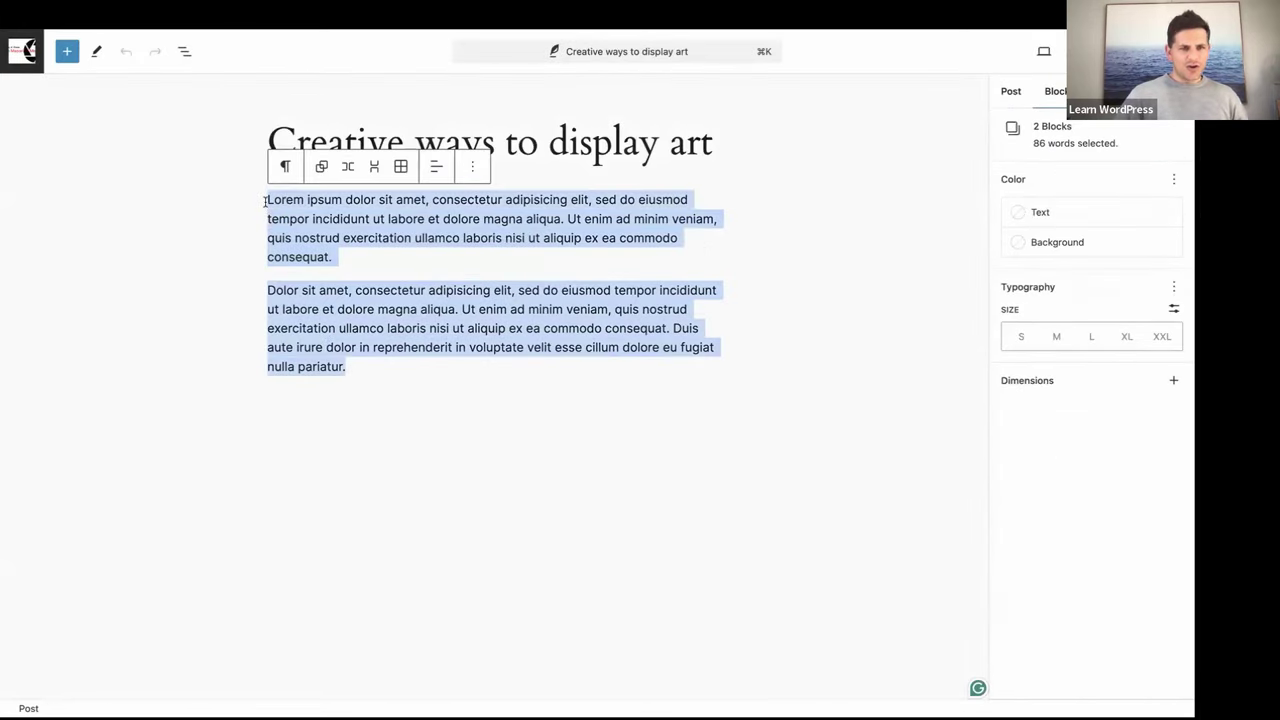
{"action": "key", "text": "super+c"}
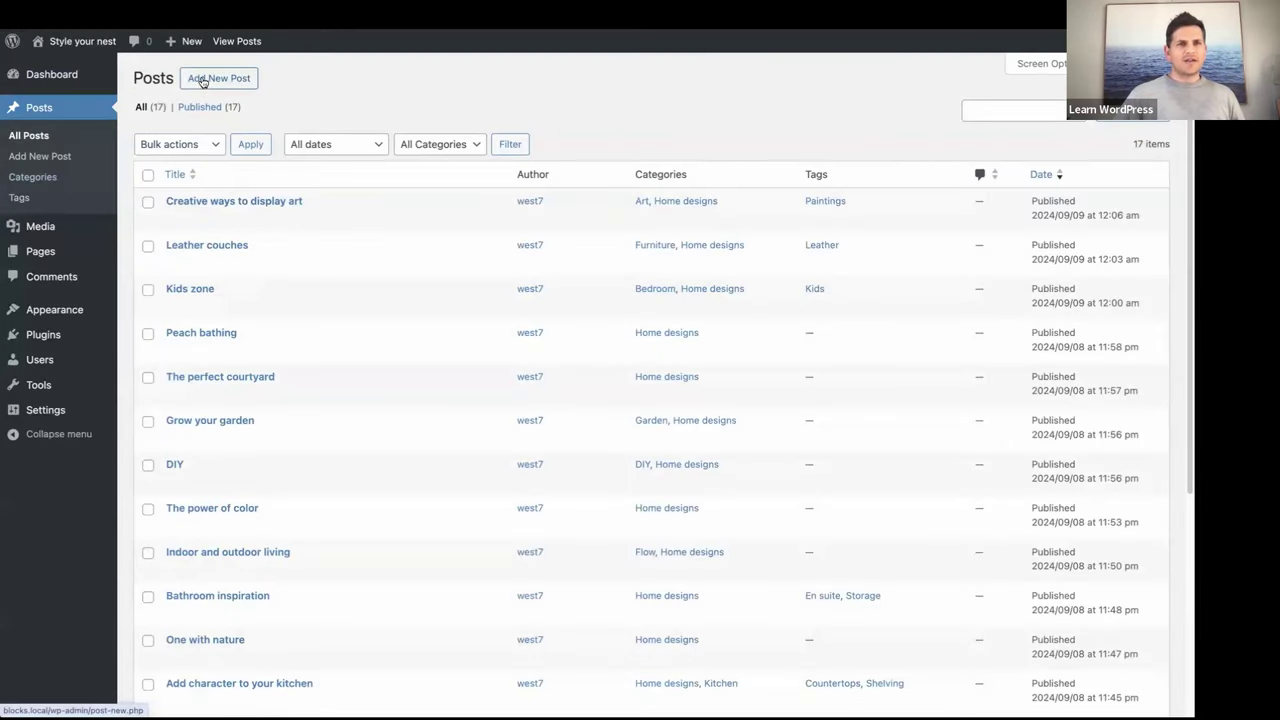
{"action": "left_click", "coordinate": [212, 83]}
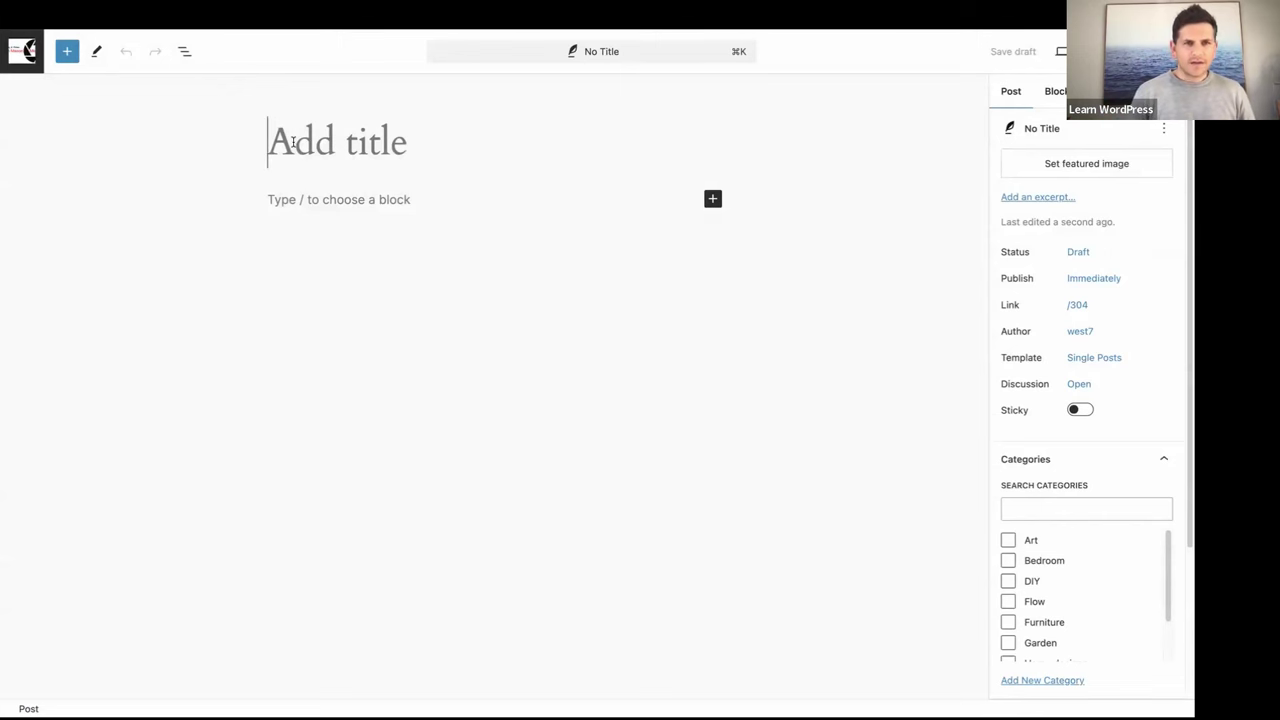
{"action": "left_click", "coordinate": [283, 202]}
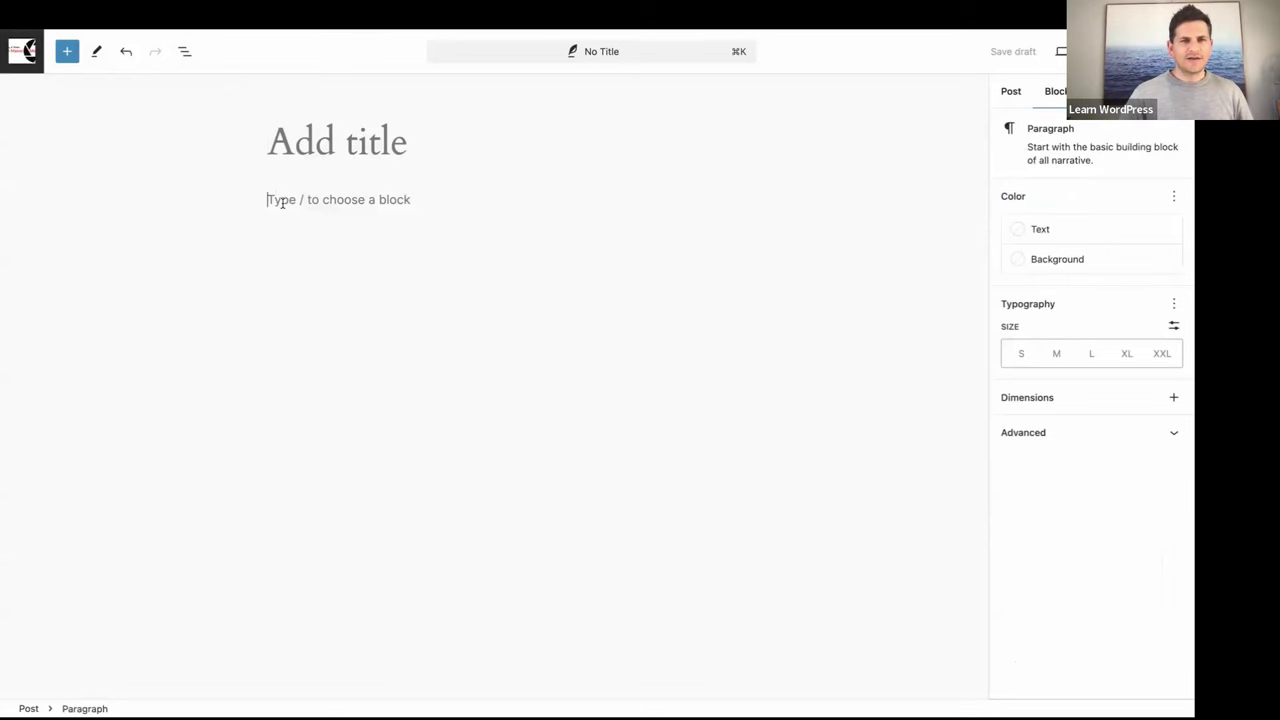
{"action": "key", "text": "super+v"}
- Title the new post "Bathroom post"
{"action": "left_click", "coordinate": [300, 141]}
{"action": "type", "text": "B"}
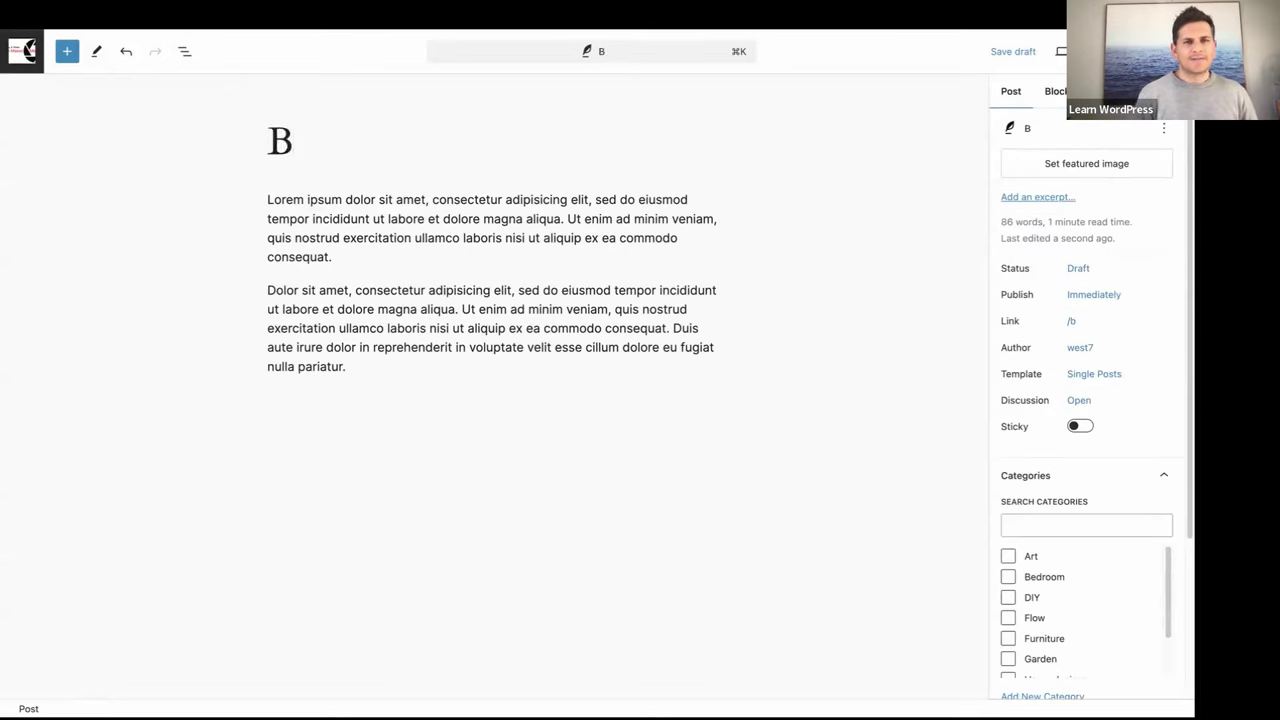
{"action": "type", "text": "athro"}
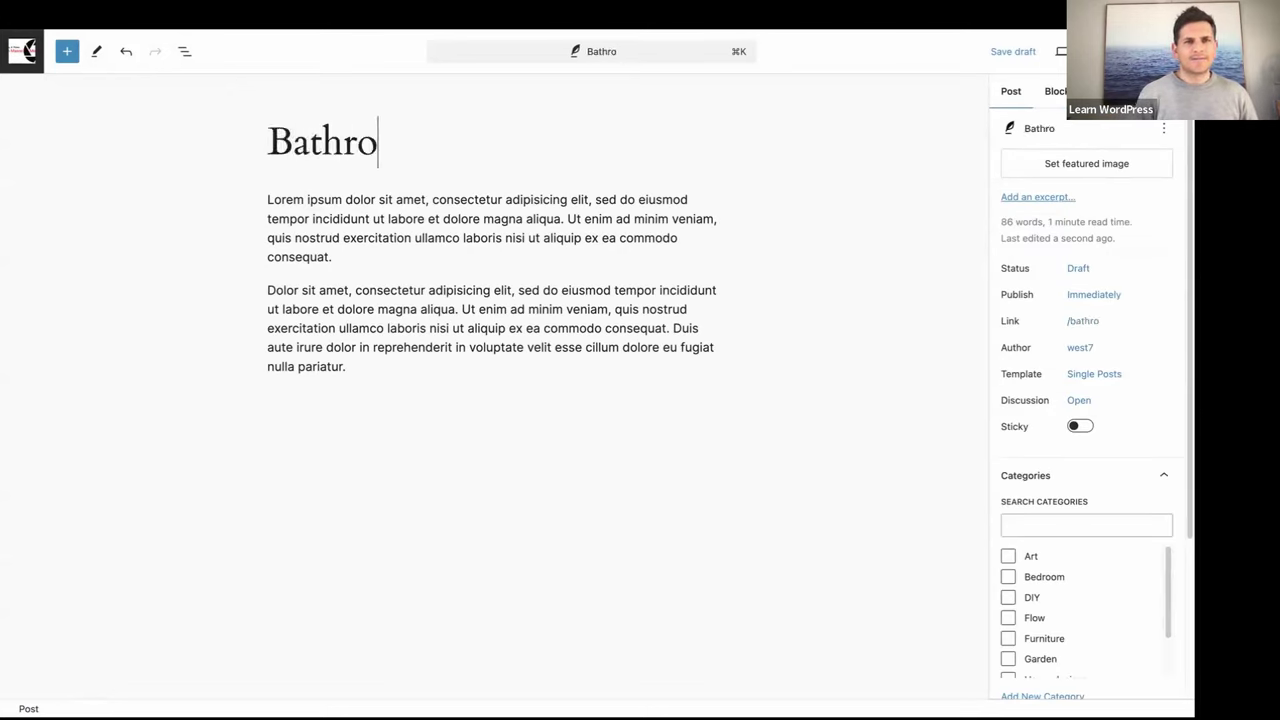
{"action": "type", "text": "om"}
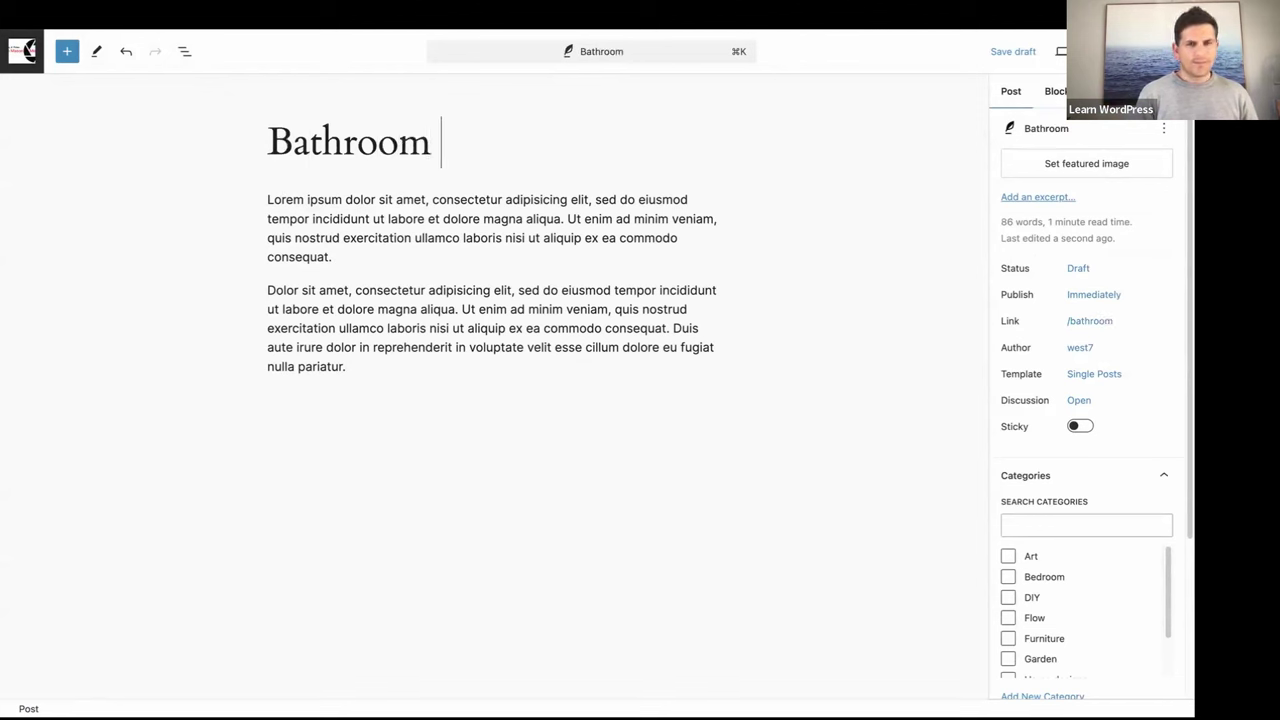
{"action": "type", "text": " post"}
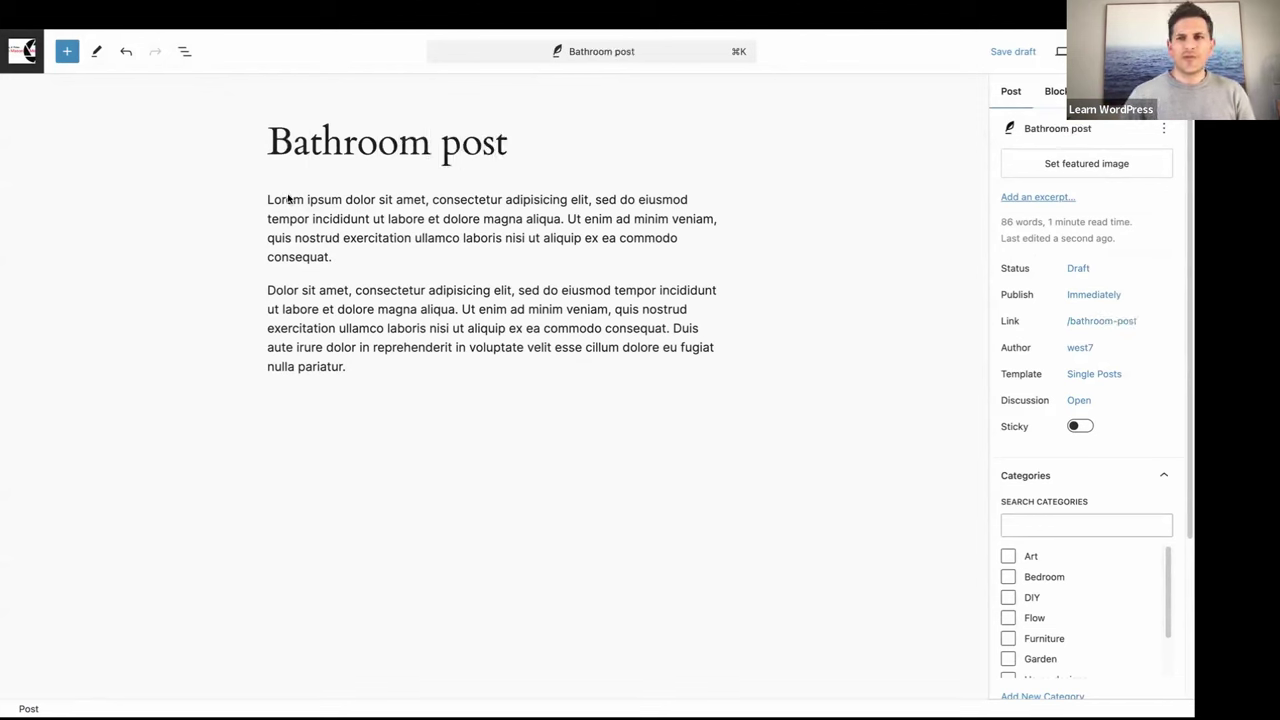
- Set the Media Library photo of the freestanding bathtub with a plant as the post's featured image
{"action": "left_click", "coordinate": [1070, 170]}
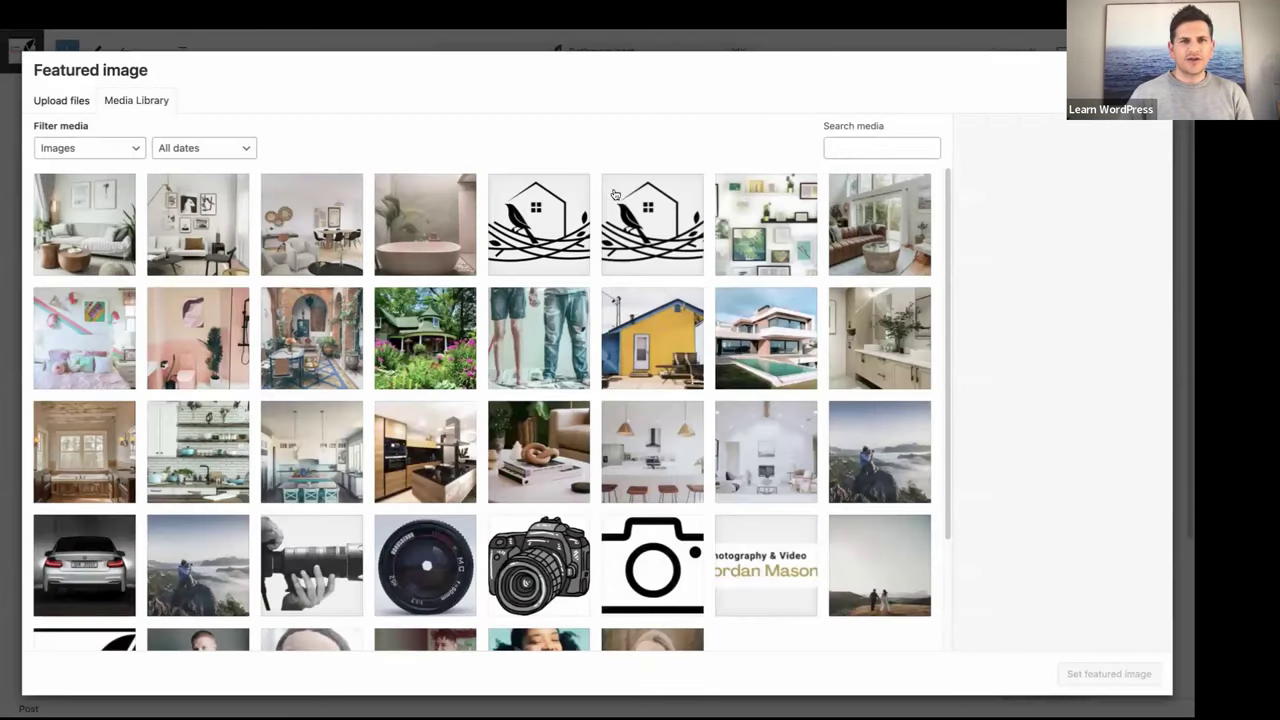
{"action": "left_click", "coordinate": [404, 237]}
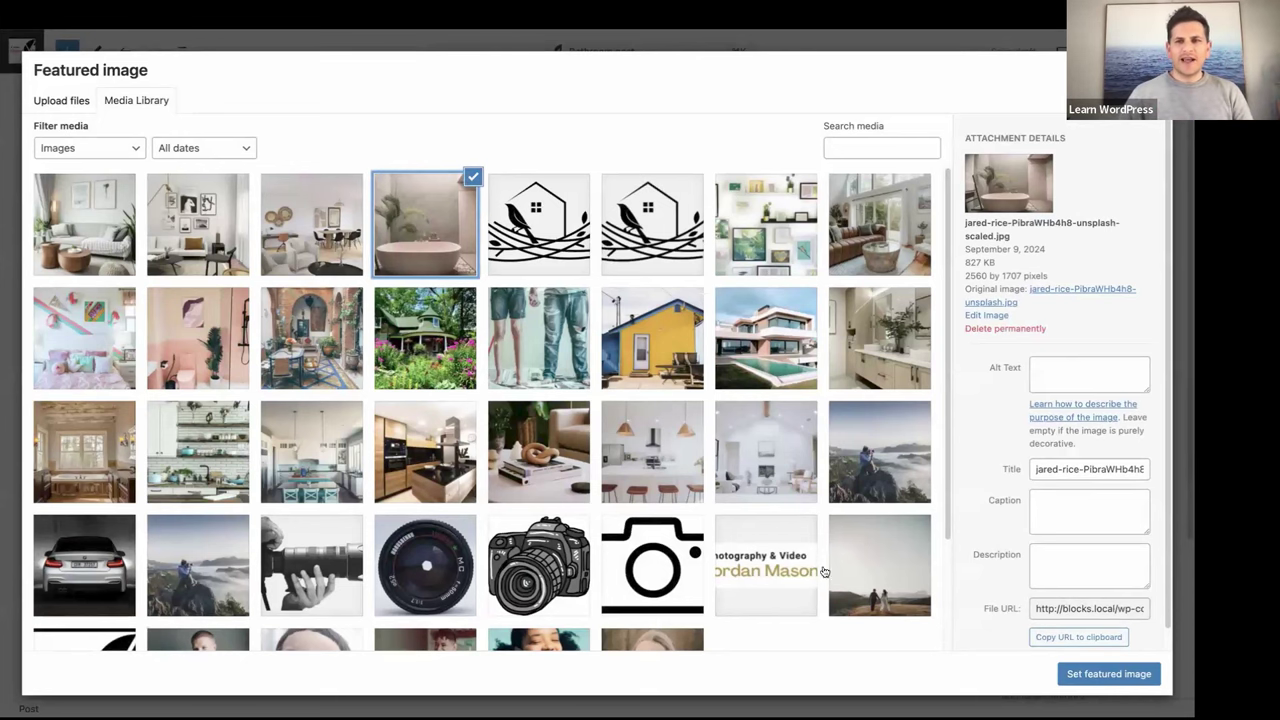
{"action": "left_click", "coordinate": [1110, 676]}
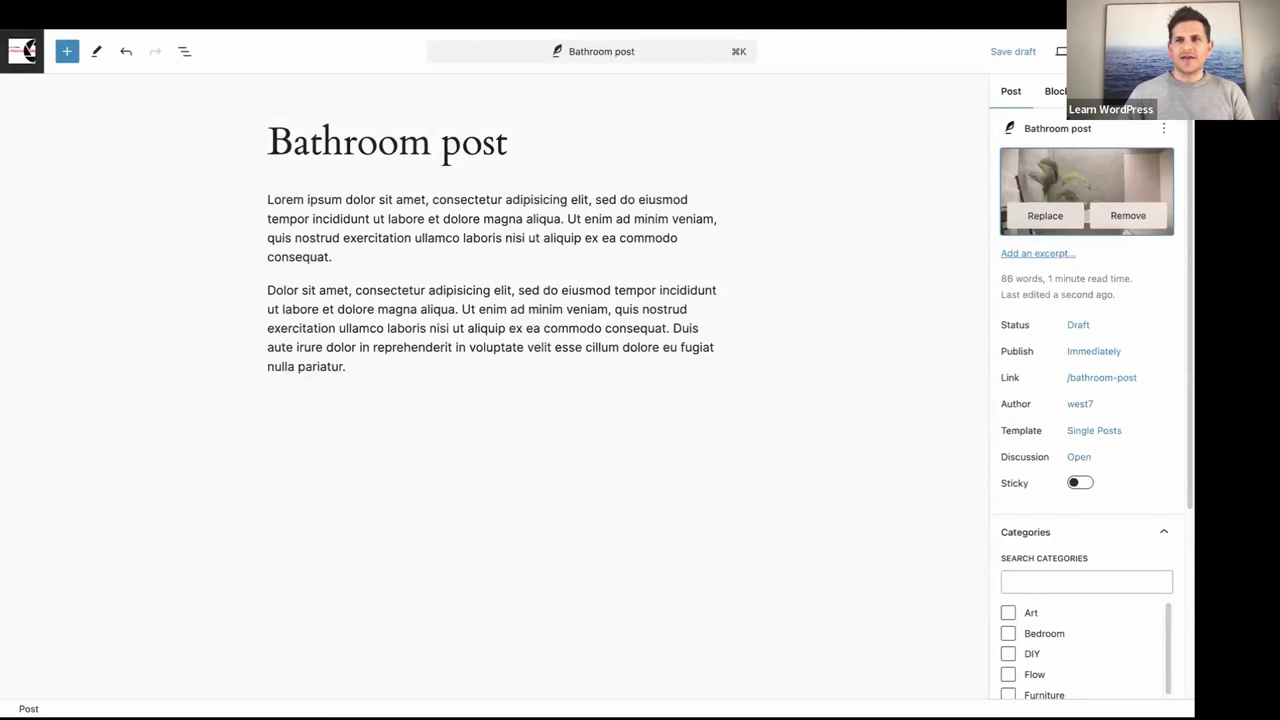
- Publish the Bathroom post and return to the list of posts
{"action": "left_click", "coordinate": [1110, 51]}
{"action": "left_click", "coordinate": [1034, 52]}
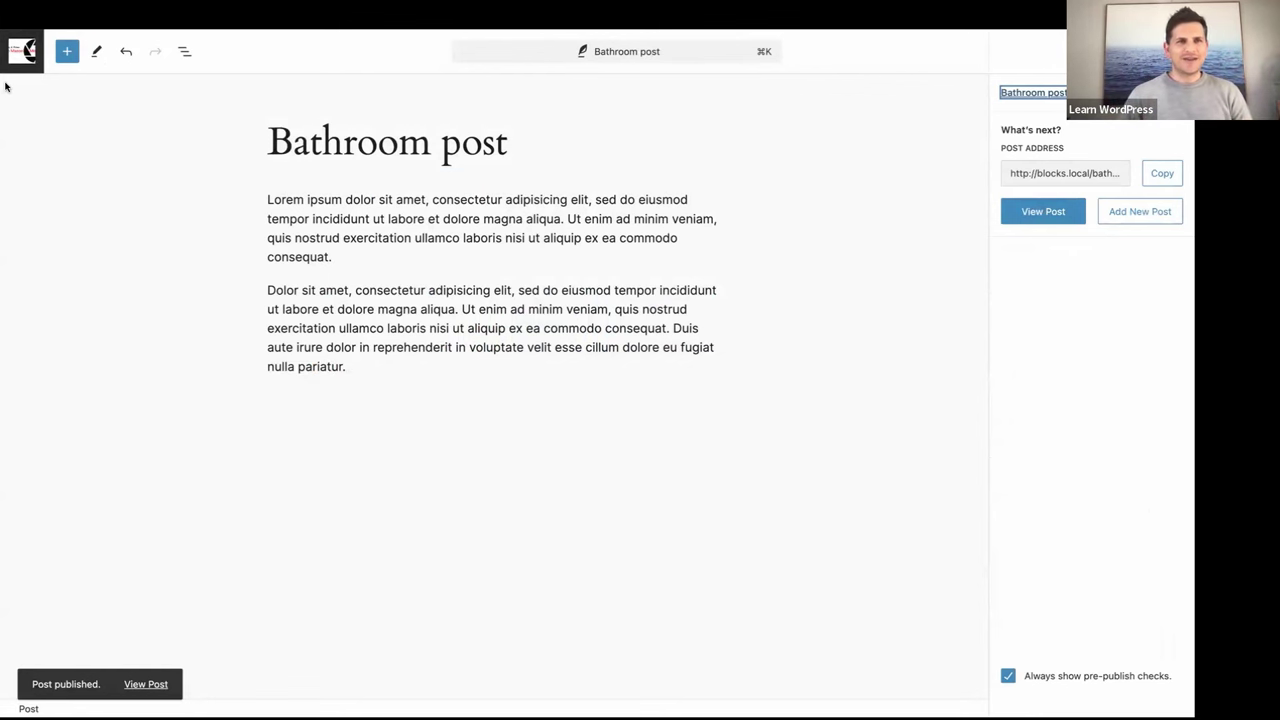
{"action": "left_click", "coordinate": [24, 58]}
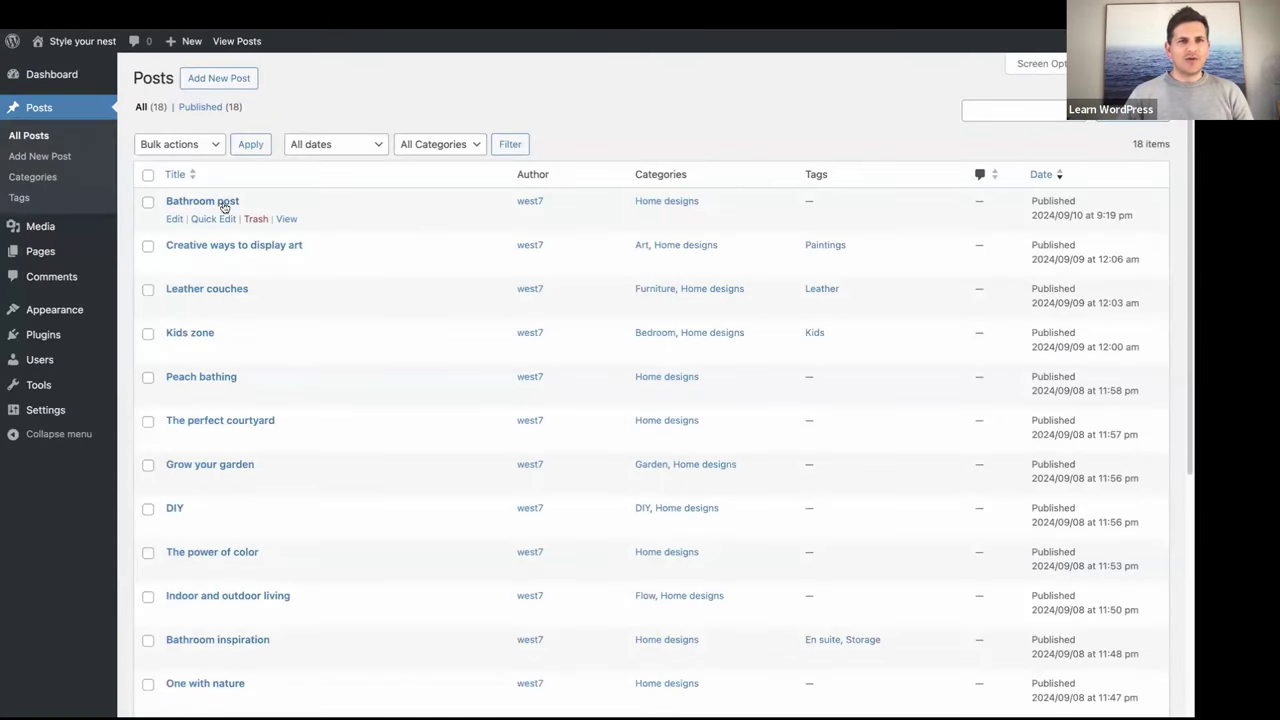
- Review the site's existing post categories and tags
{"action": "left_click", "coordinate": [40, 177]}
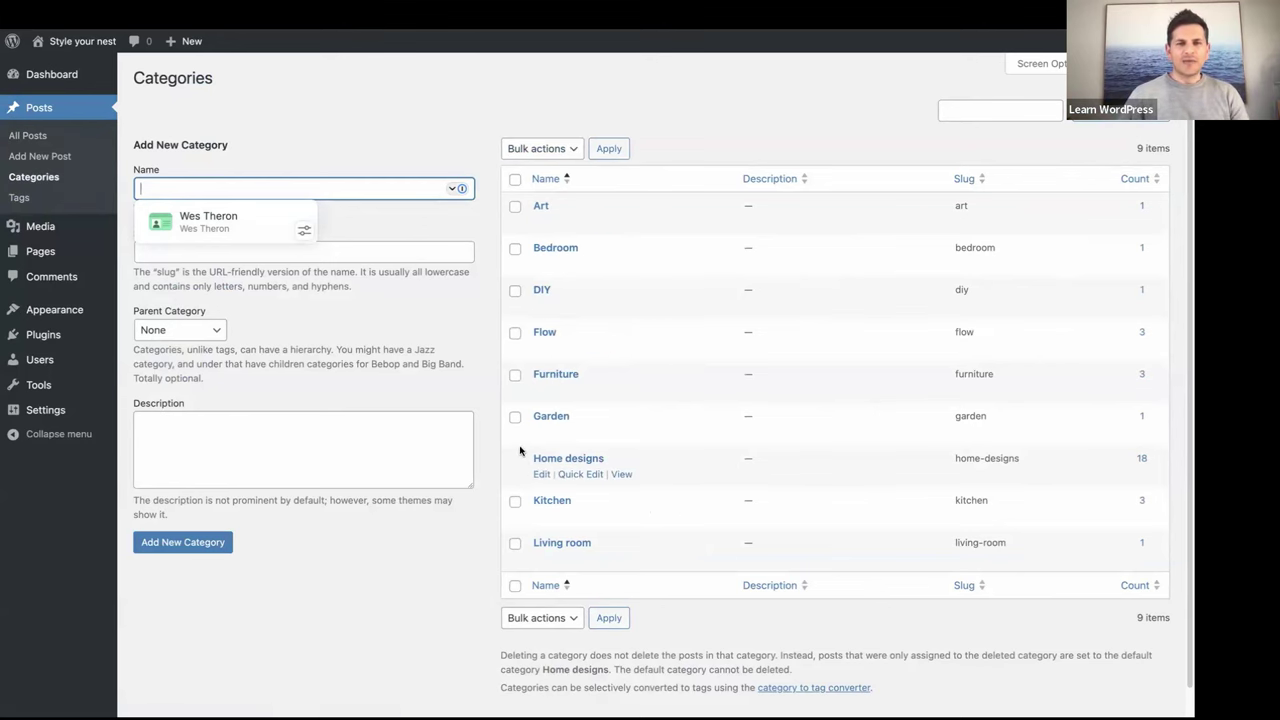
{"action": "left_click", "coordinate": [19, 198]}
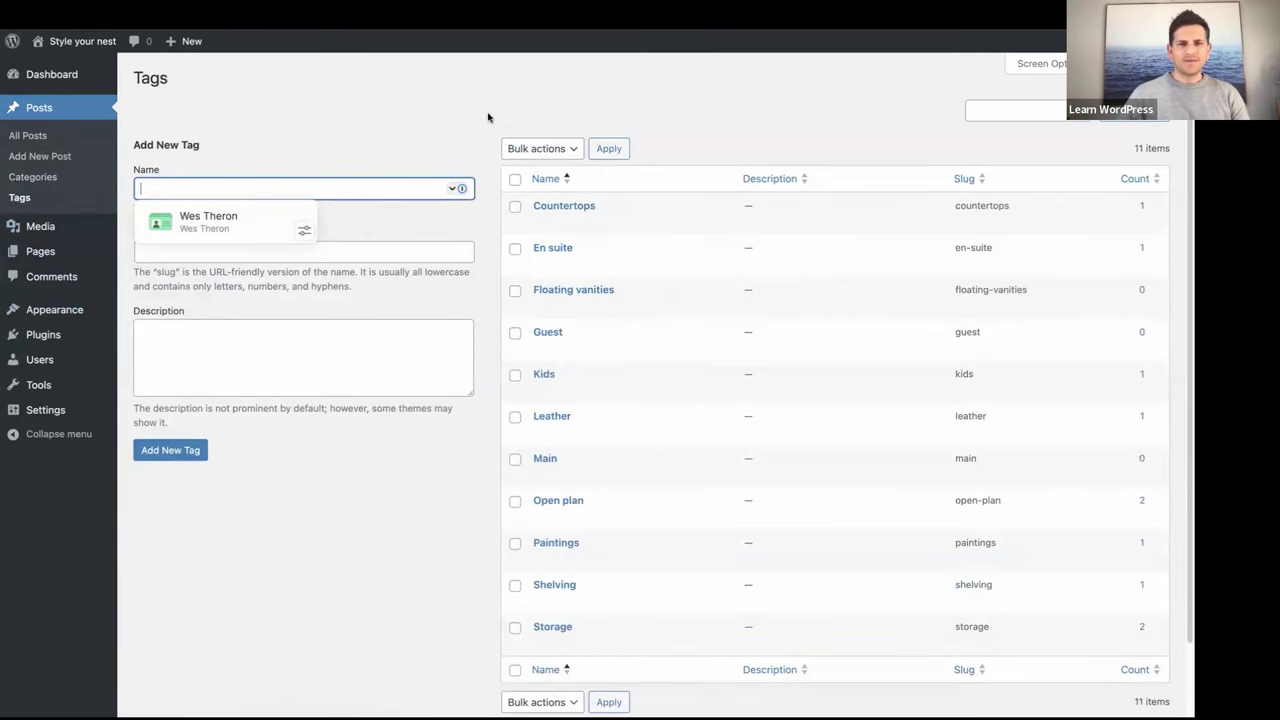
{"action": "scroll", "coordinate": [484, 125], "scroll_direction": "down", "scroll_amount": 2}
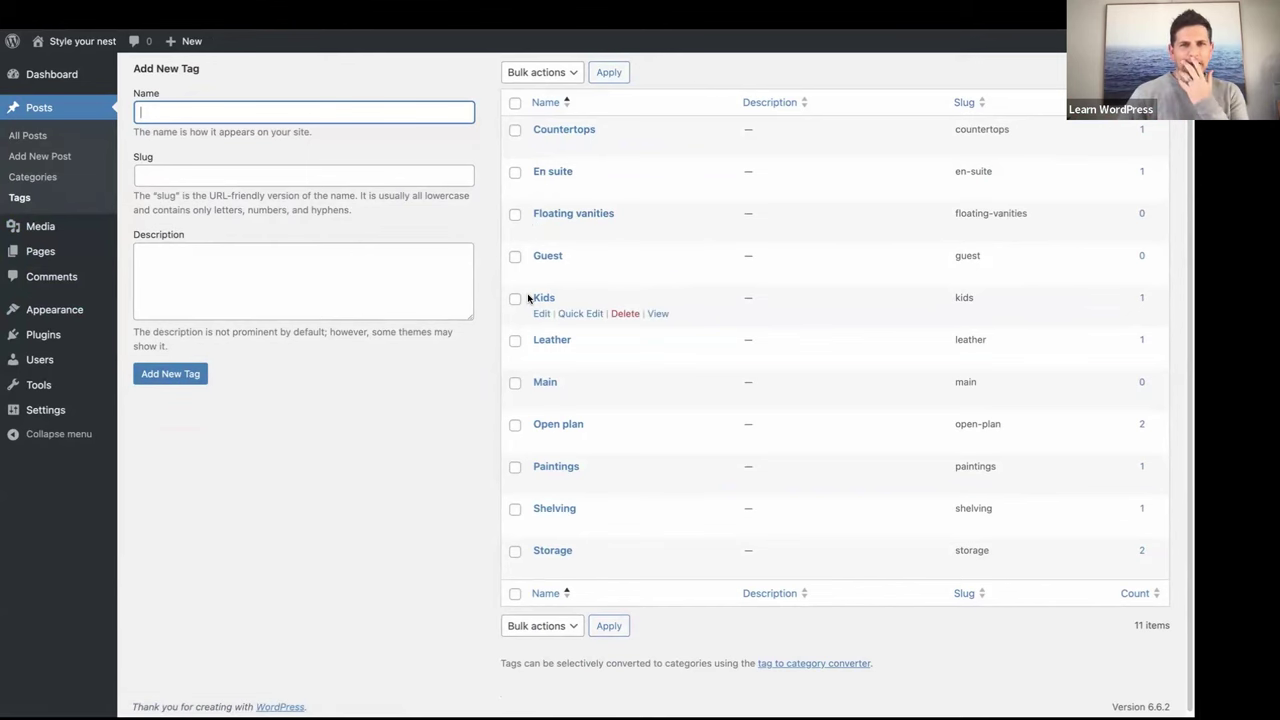
- Add a new post category named Bathroom without a parent and review it in the categories list
{"action": "left_click", "coordinate": [33, 178]}
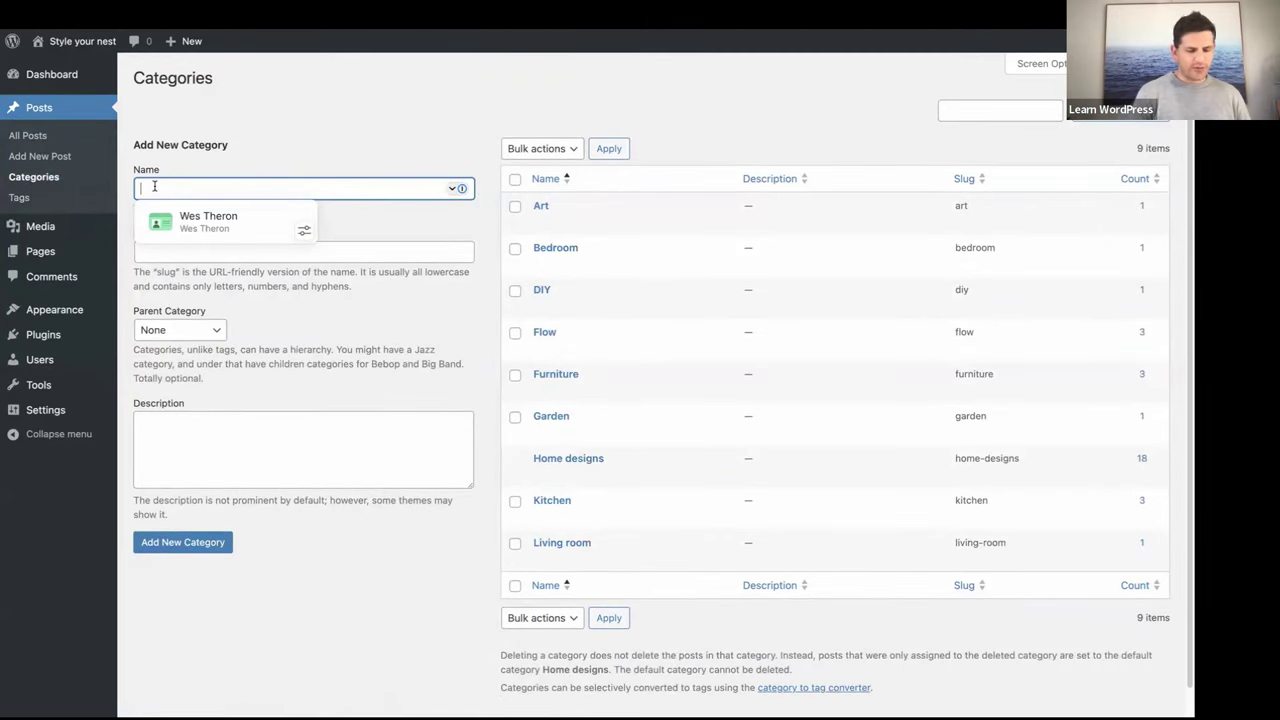
{"action": "type", "text": "Bathroom"}
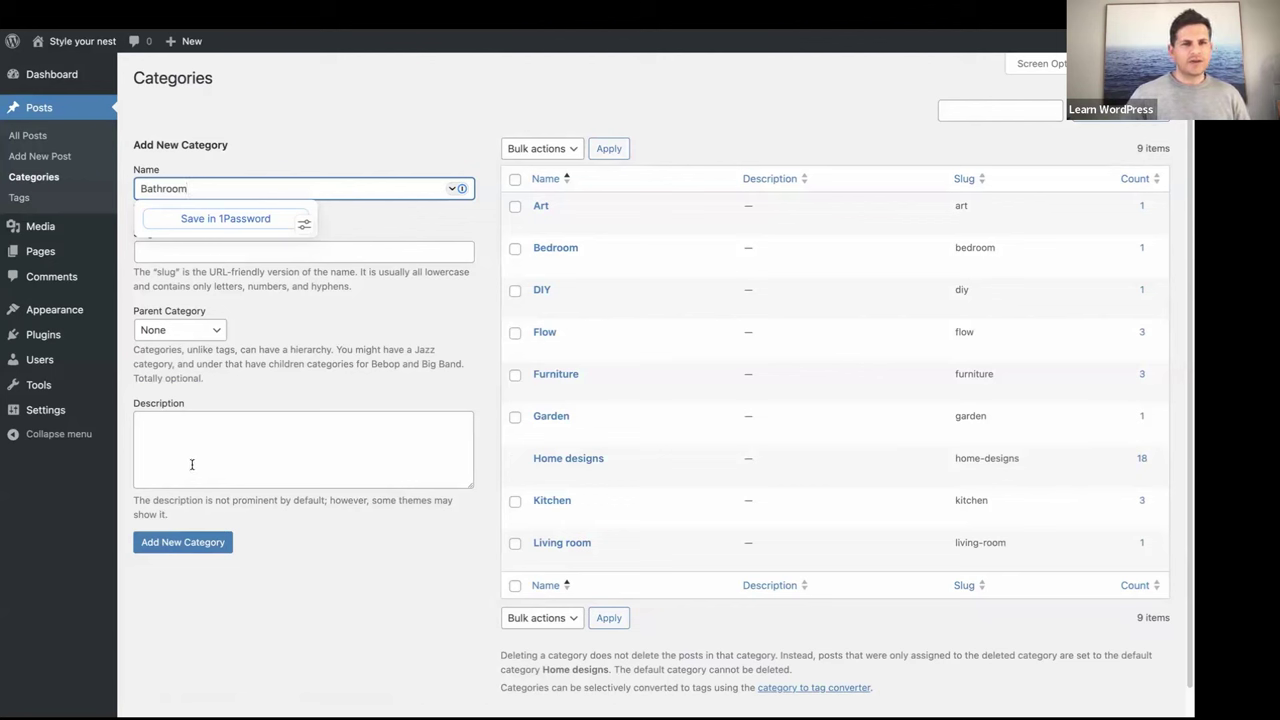
{"action": "left_click", "coordinate": [173, 542]}
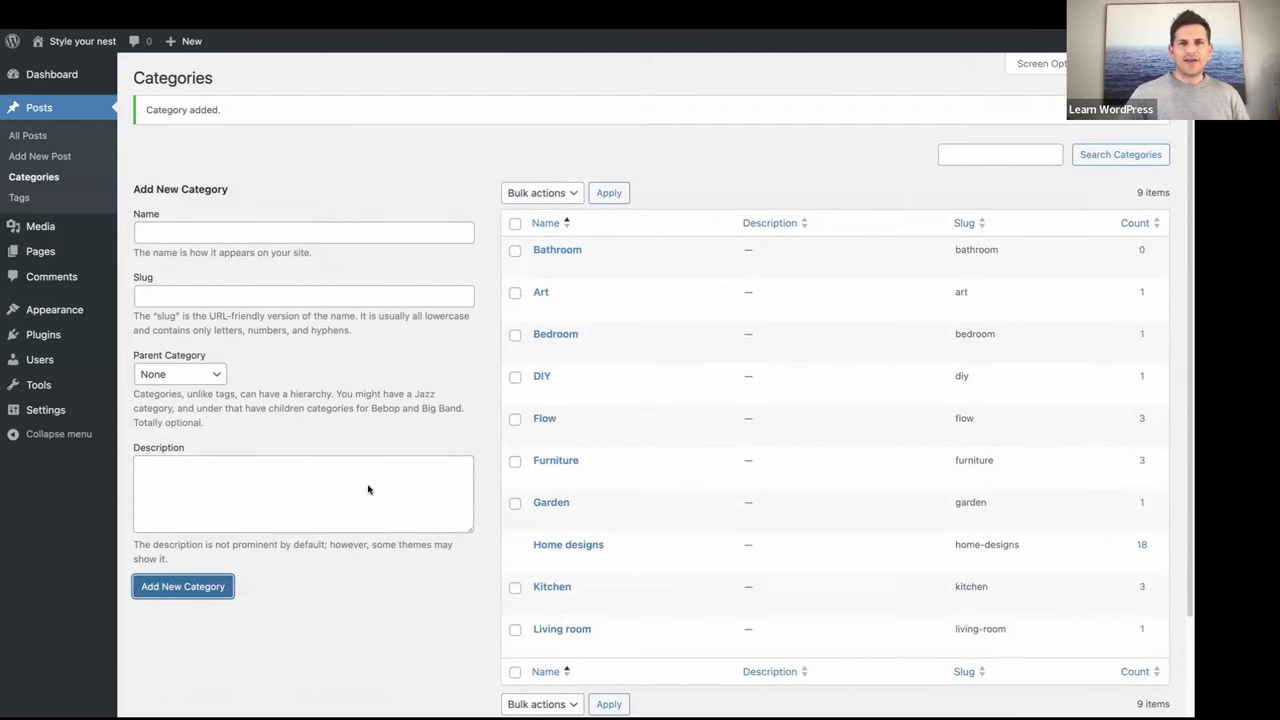
{"action": "scroll", "coordinate": [634, 273], "scroll_direction": "down", "scroll_amount": 1}
{"action": "mouse_move", "coordinate": [634, 273]}
{"action": "scroll", "coordinate": [634, 273], "scroll_direction": "down", "scroll_amount": 1}
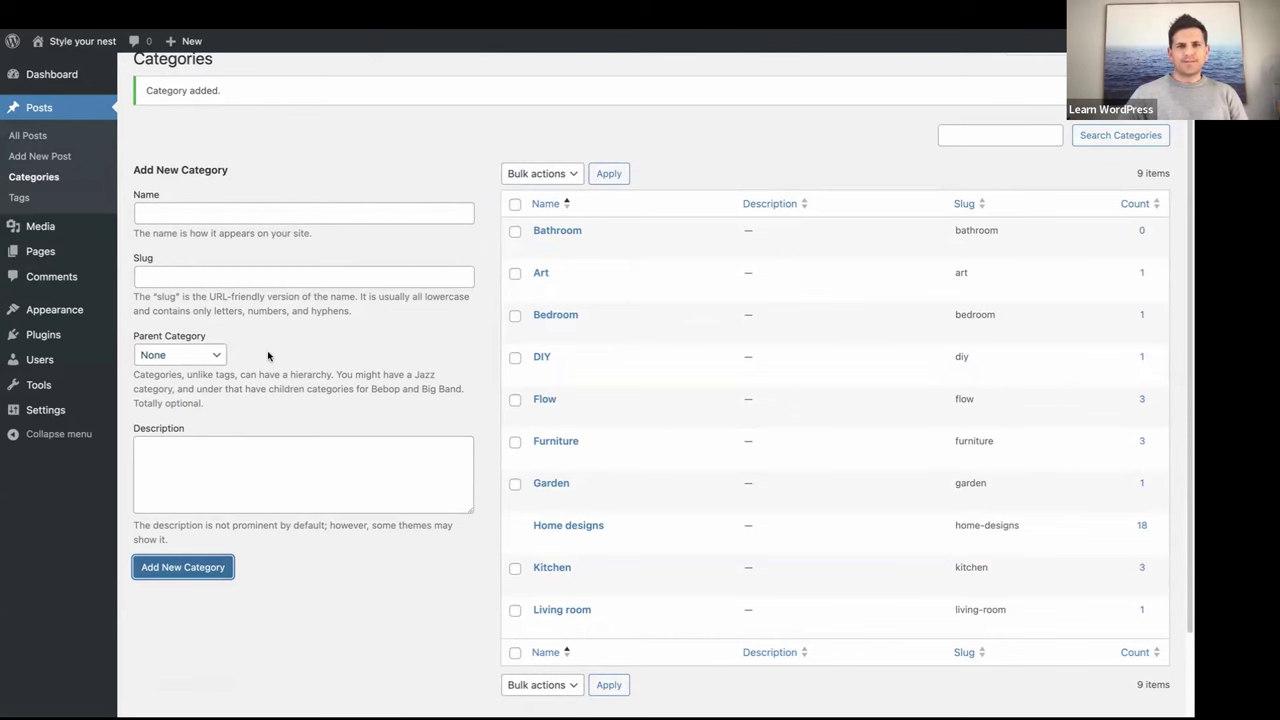
{"action": "scroll", "coordinate": [266, 360], "scroll_direction": "down", "scroll_amount": 1}
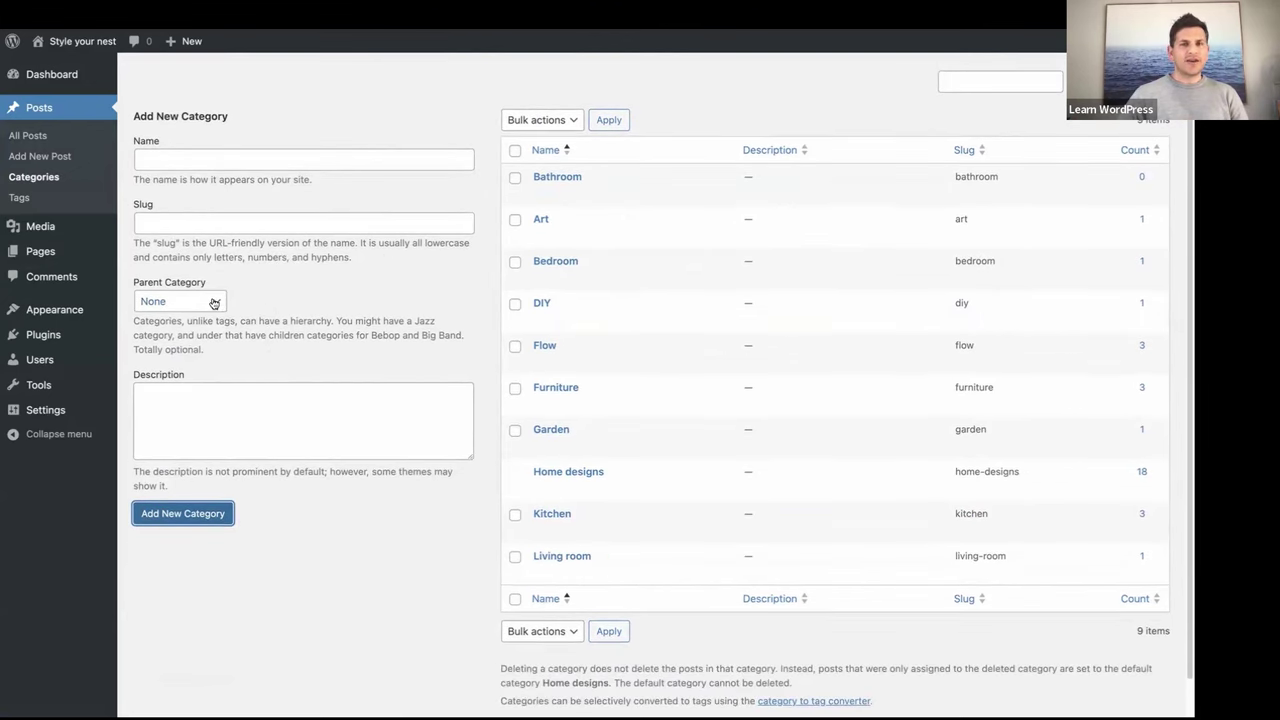
{"action": "mouse_move", "coordinate": [550, 263]}
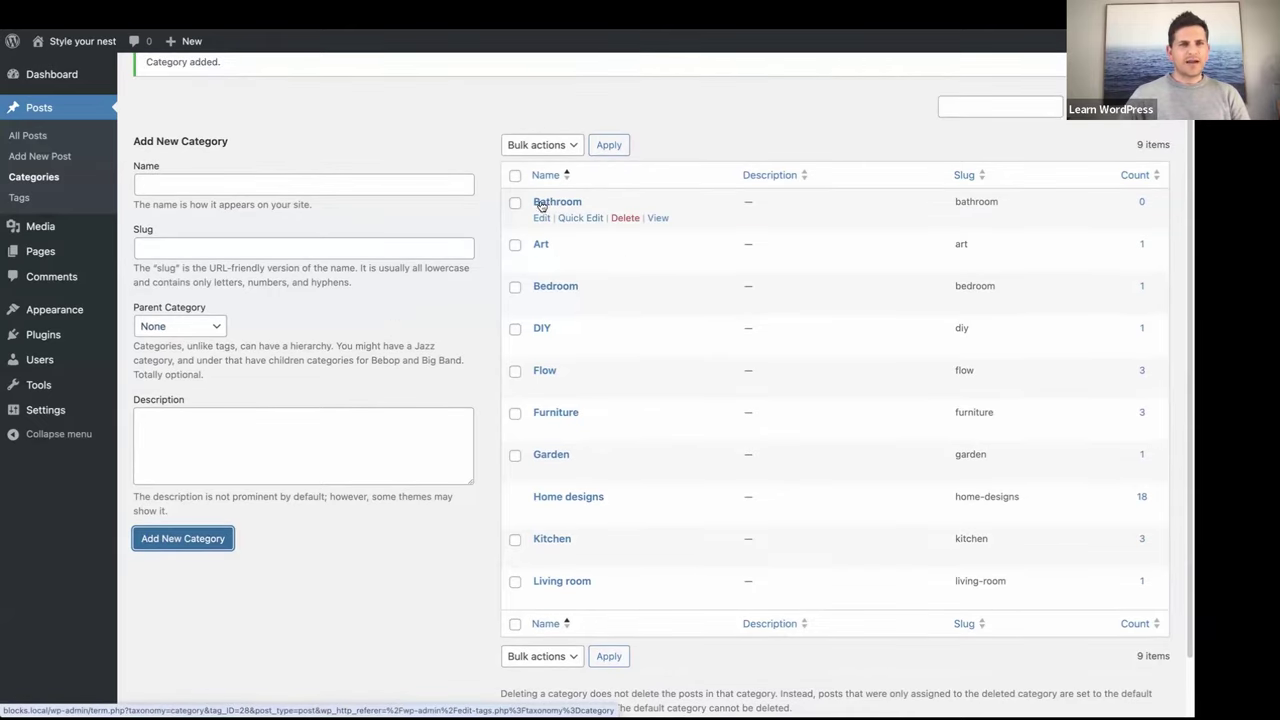
- Add a new post tag named bathtub
{"action": "left_click", "coordinate": [24, 200]}
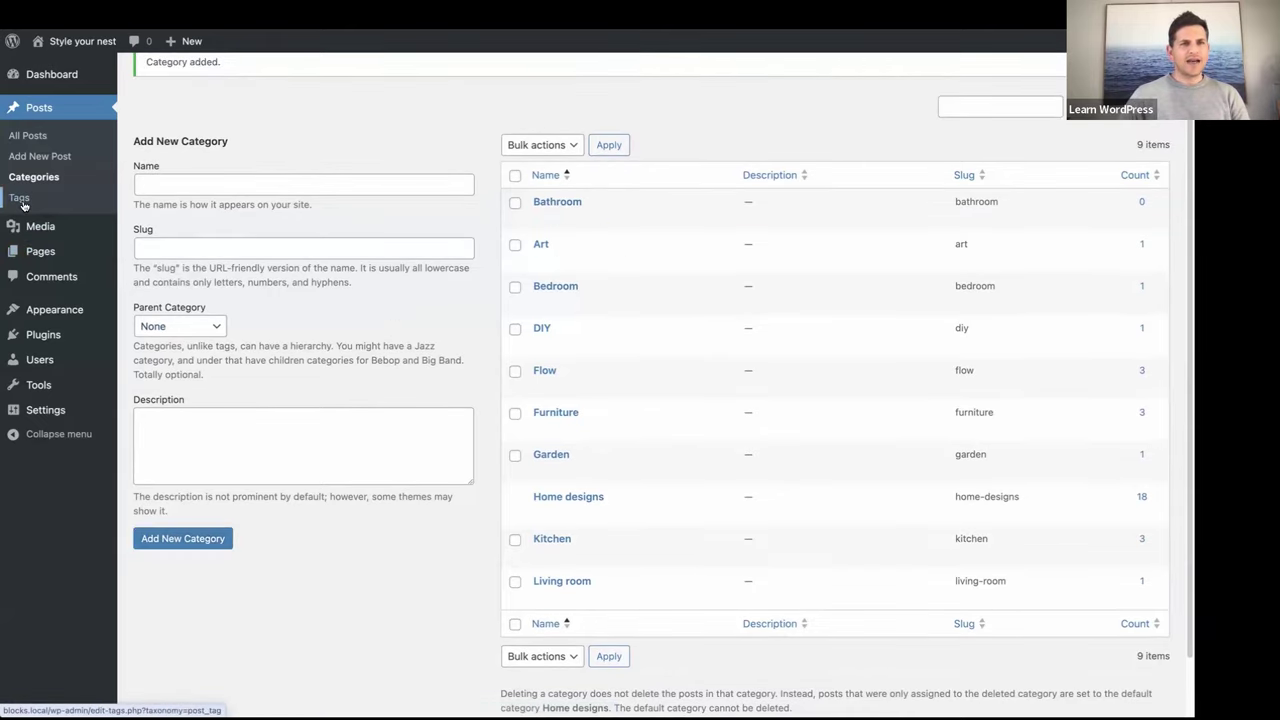
{"action": "left_click", "coordinate": [168, 190]}
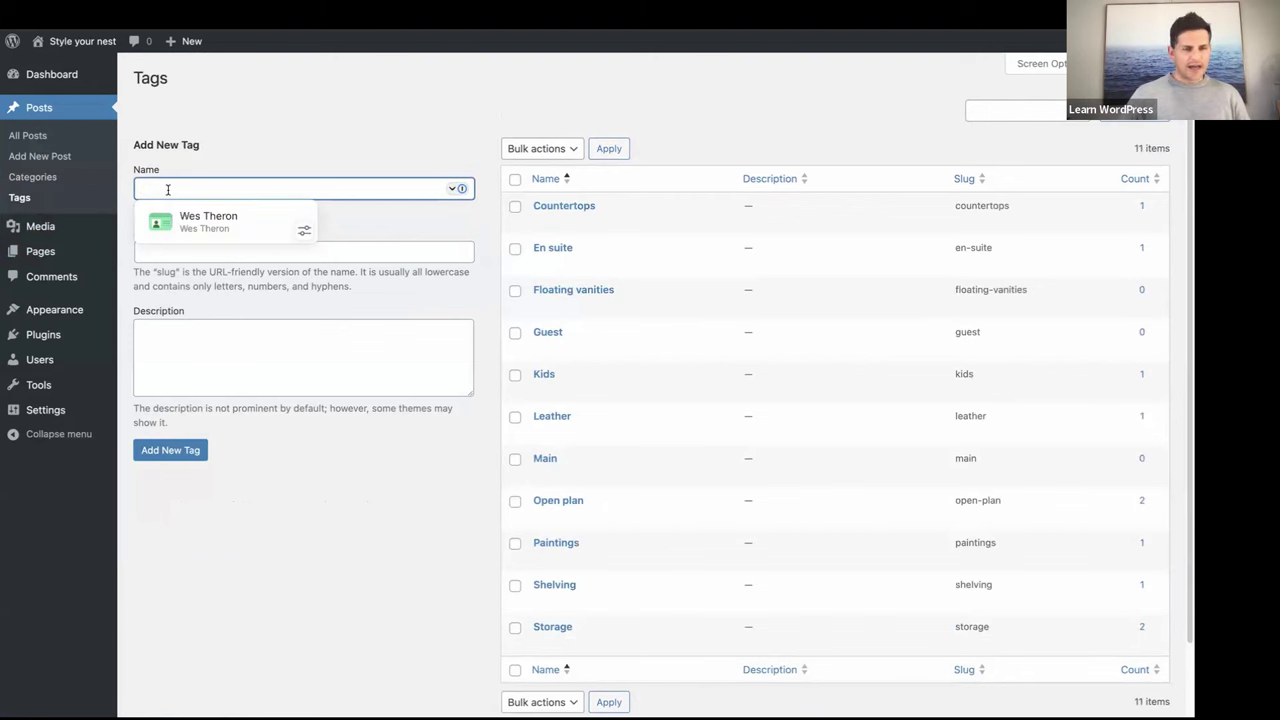
{"action": "type", "text": "bathtub"}
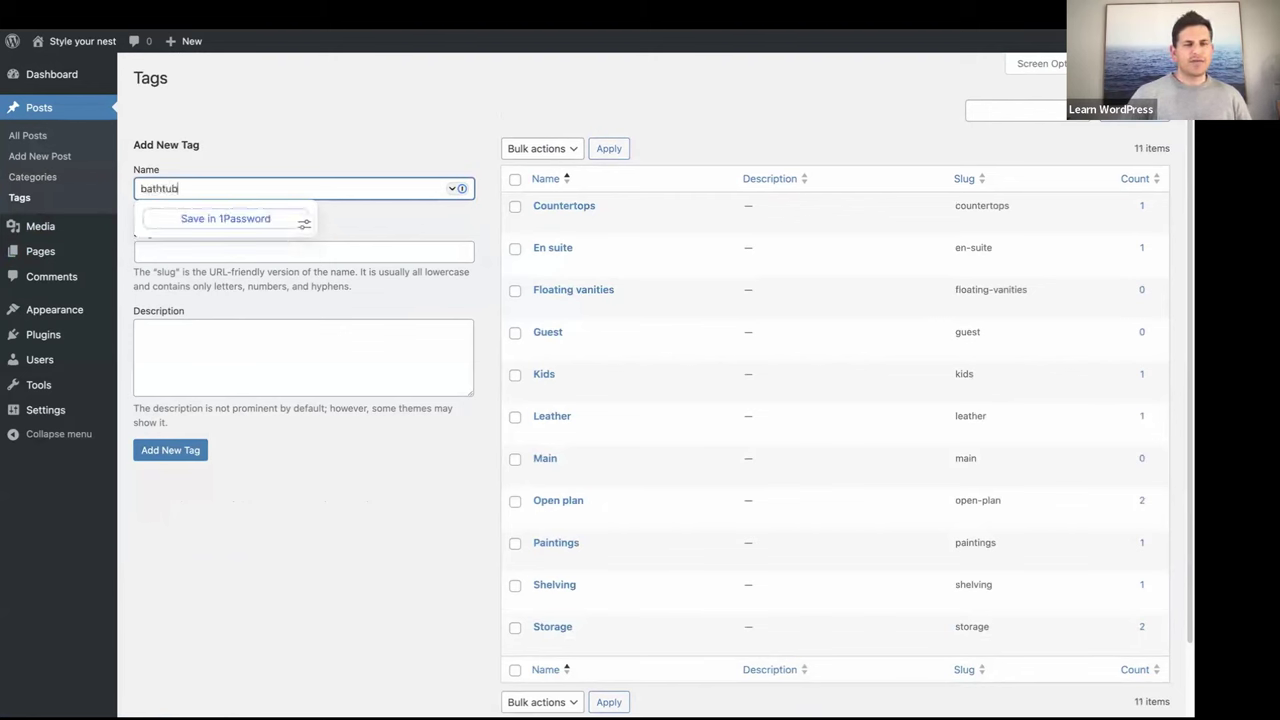
{"action": "left_click", "coordinate": [180, 455]}
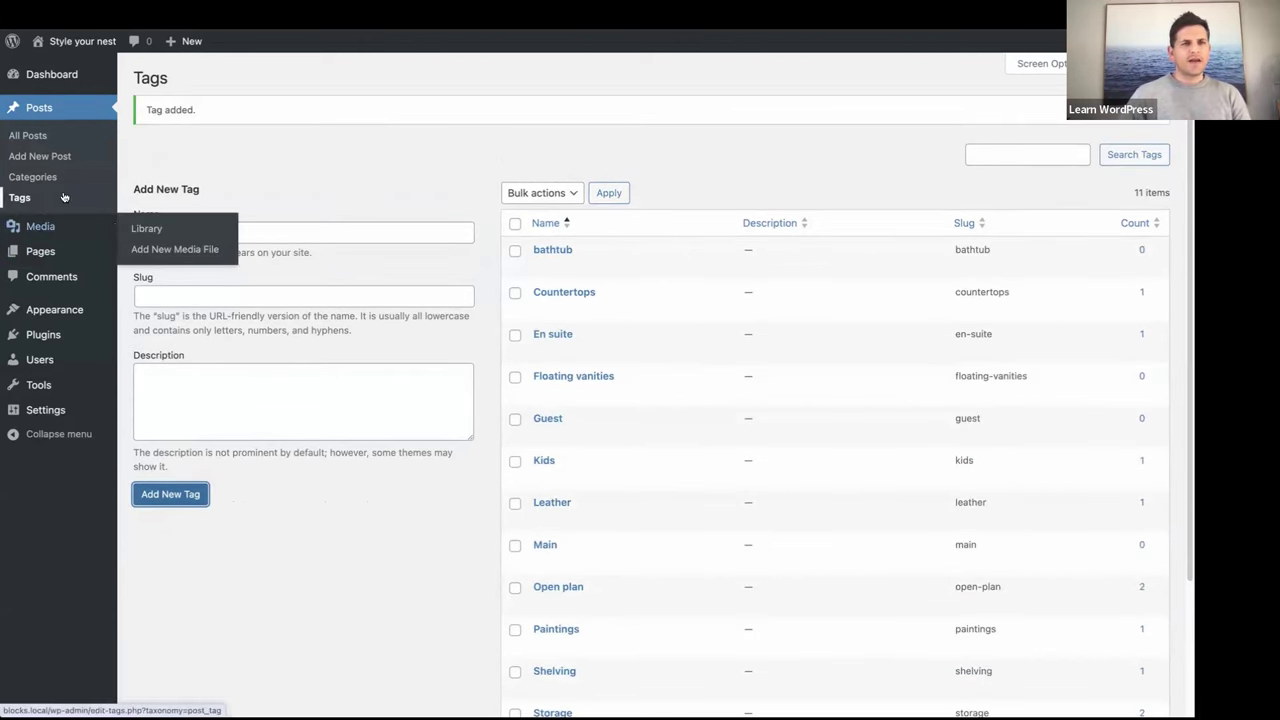
- Open the Bathroom post from the list of posts and assign it to the Bathroom category as well
{"action": "left_click", "coordinate": [31, 142]}
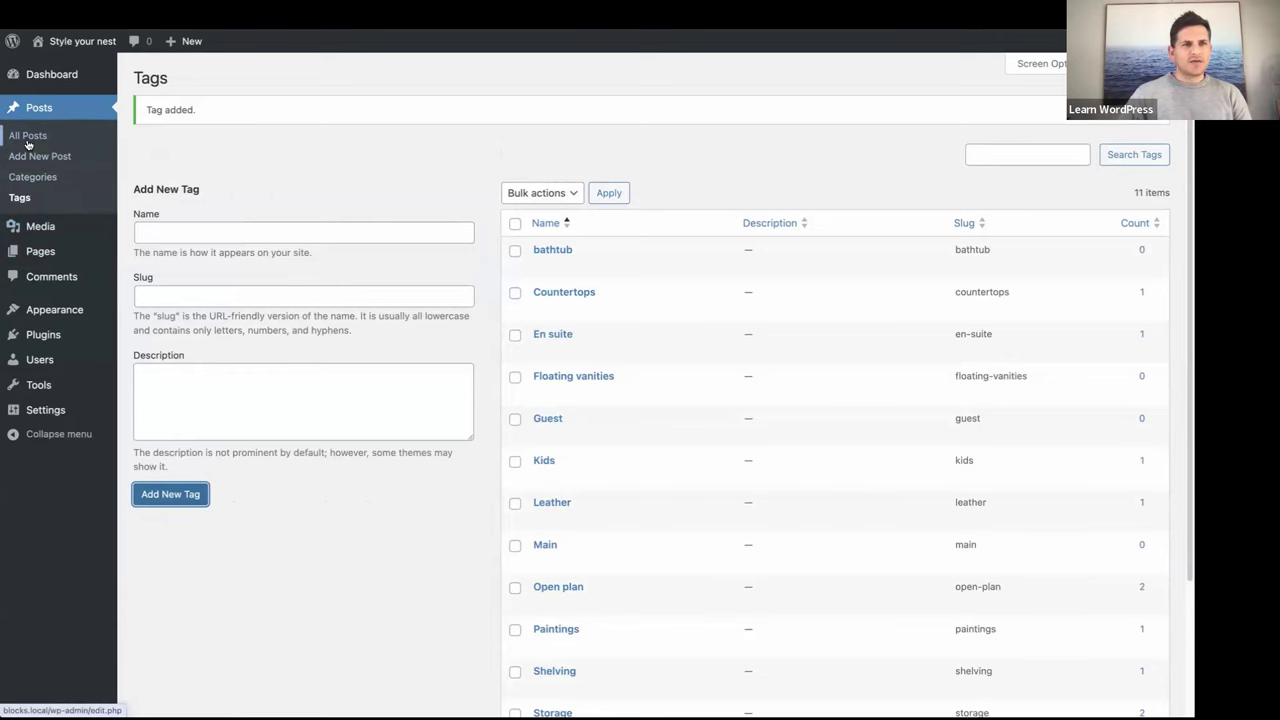
{"action": "left_click", "coordinate": [204, 203]}
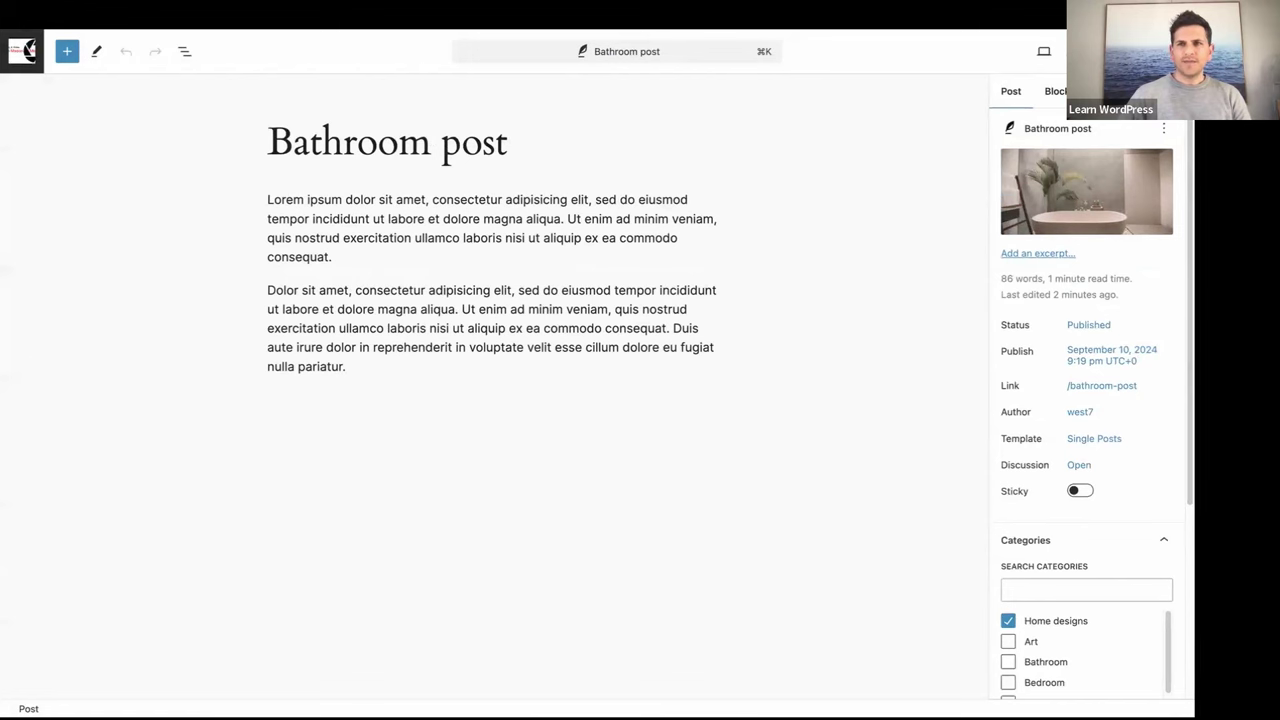
{"action": "scroll", "coordinate": [1186, 182], "scroll_direction": "down", "scroll_amount": 1}
{"action": "scroll", "coordinate": [1186, 182], "scroll_direction": "down", "scroll_amount": 3}
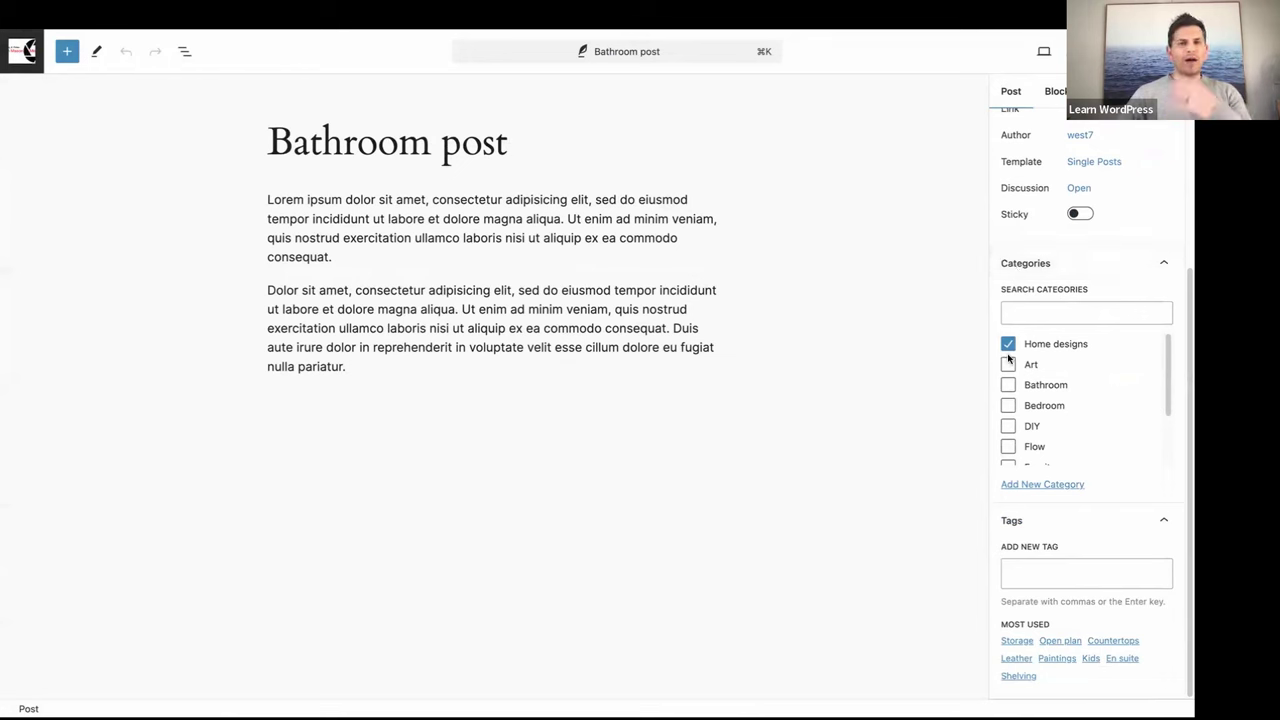
{"action": "scroll", "coordinate": [1034, 403], "scroll_direction": "down", "scroll_amount": 1}
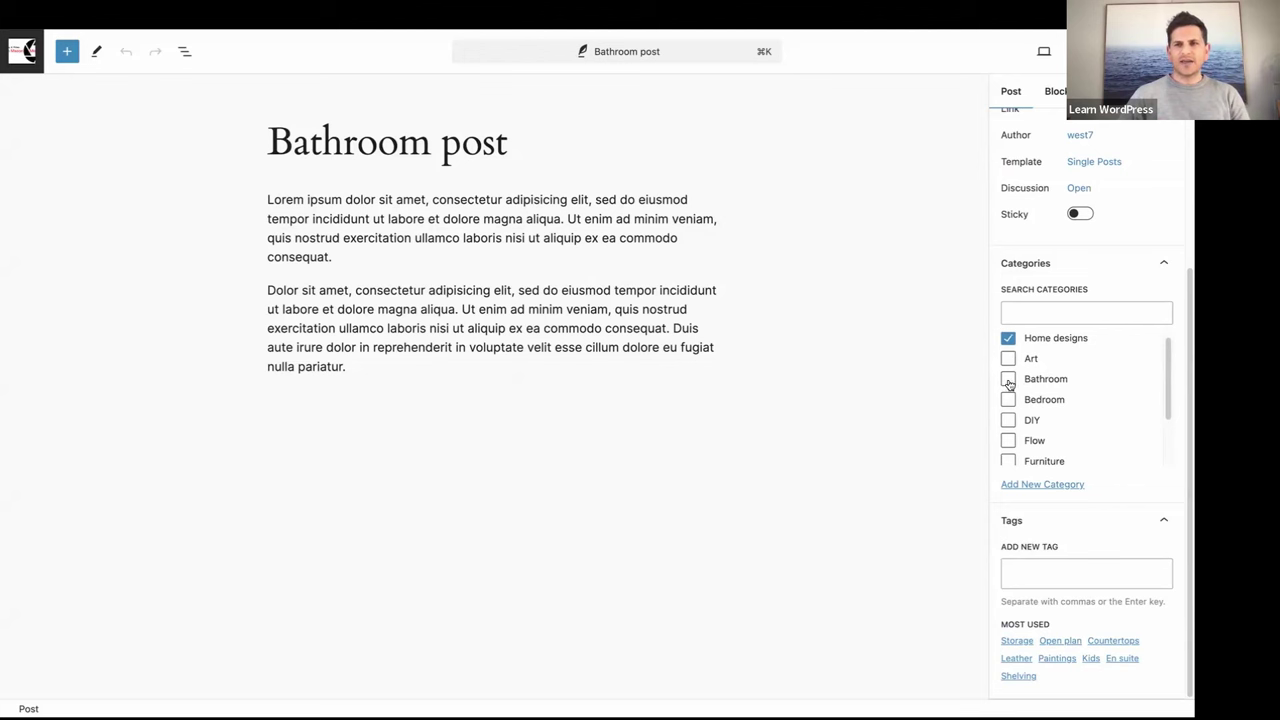
{"action": "left_click", "coordinate": [1009, 380]}
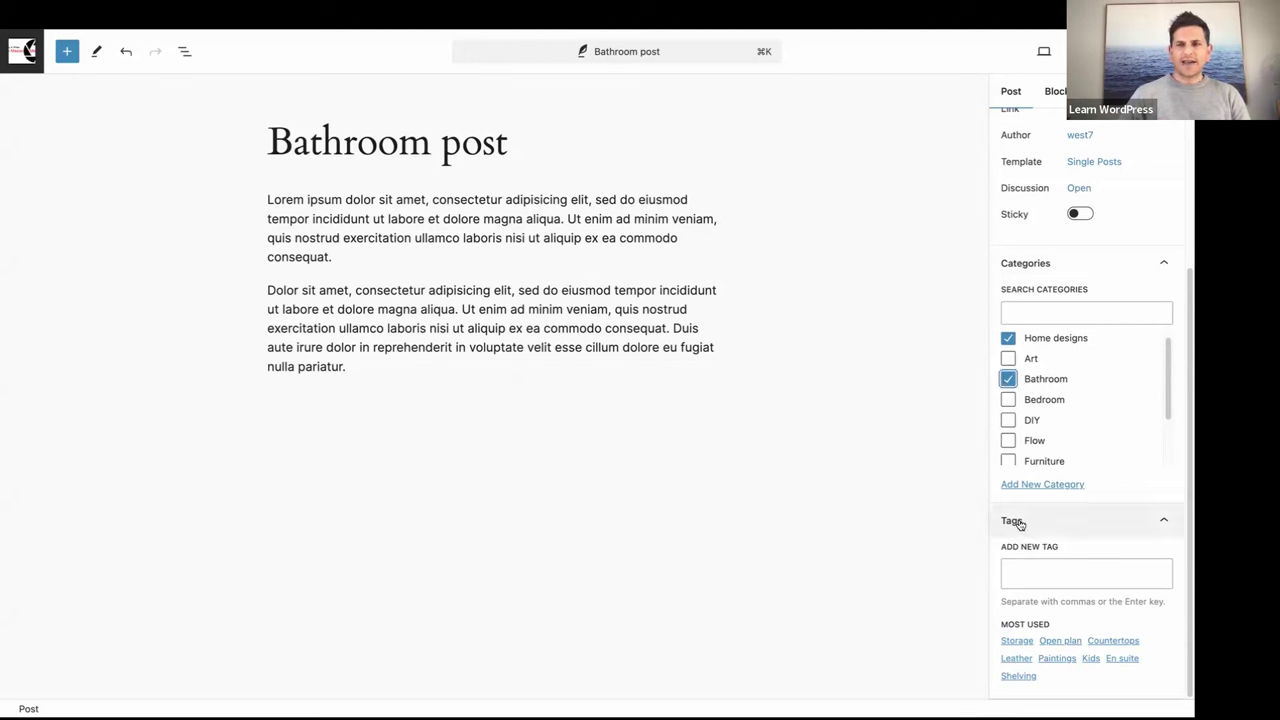
- Add the existing bathtub tag to the Bathroom post, save the update and return to the list of posts
{"action": "left_click", "coordinate": [1013, 573]}
{"action": "type", "text": "bathtu"}
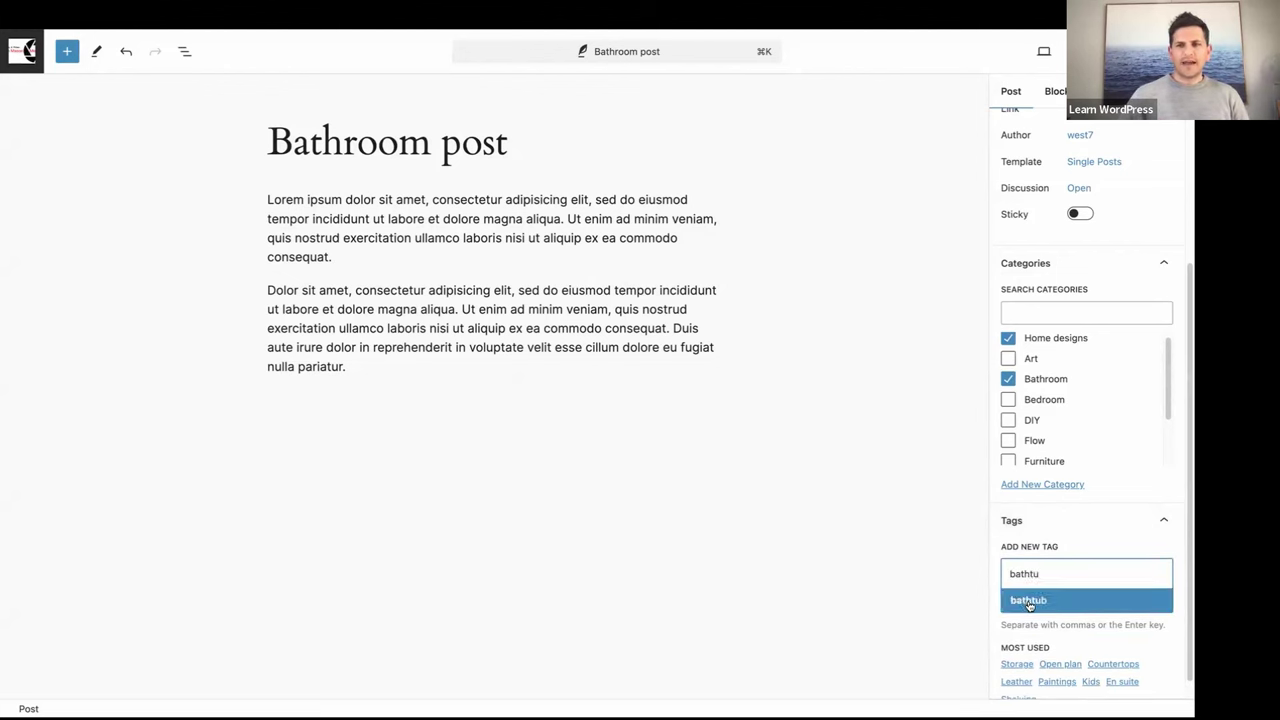
{"action": "left_click", "coordinate": [1029, 601]}
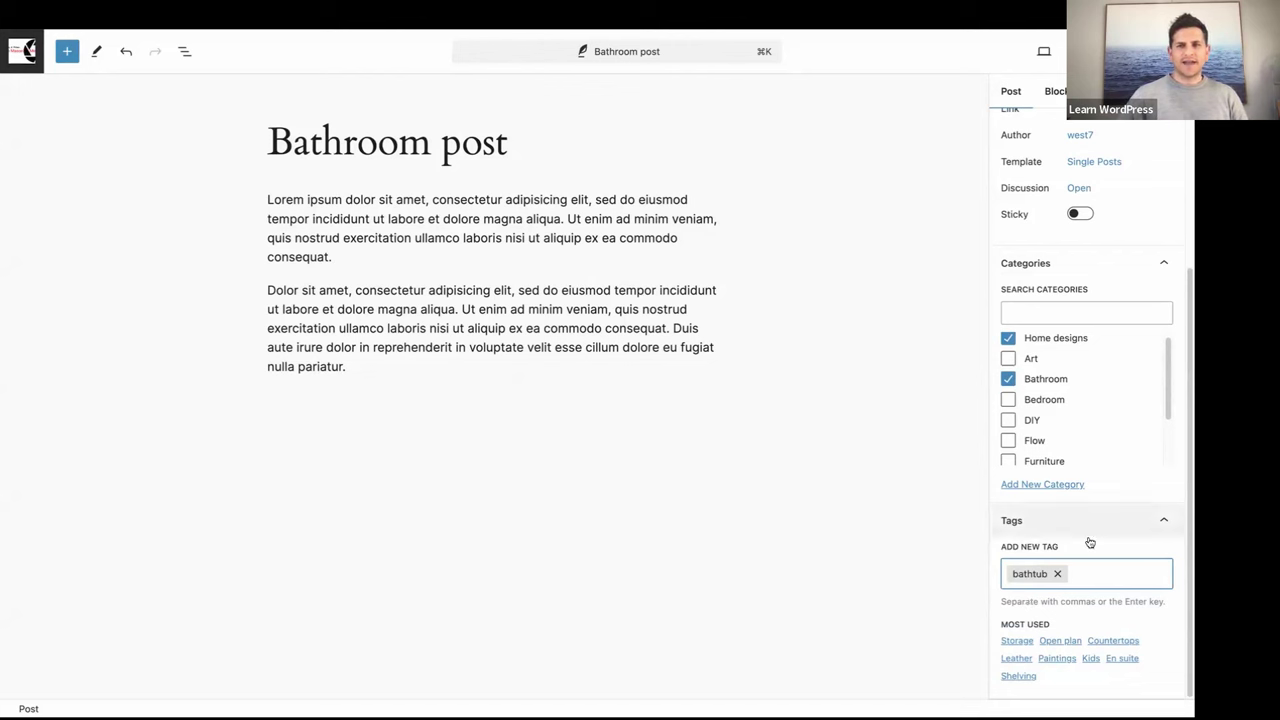
{"action": "left_click", "coordinate": [1095, 51]}
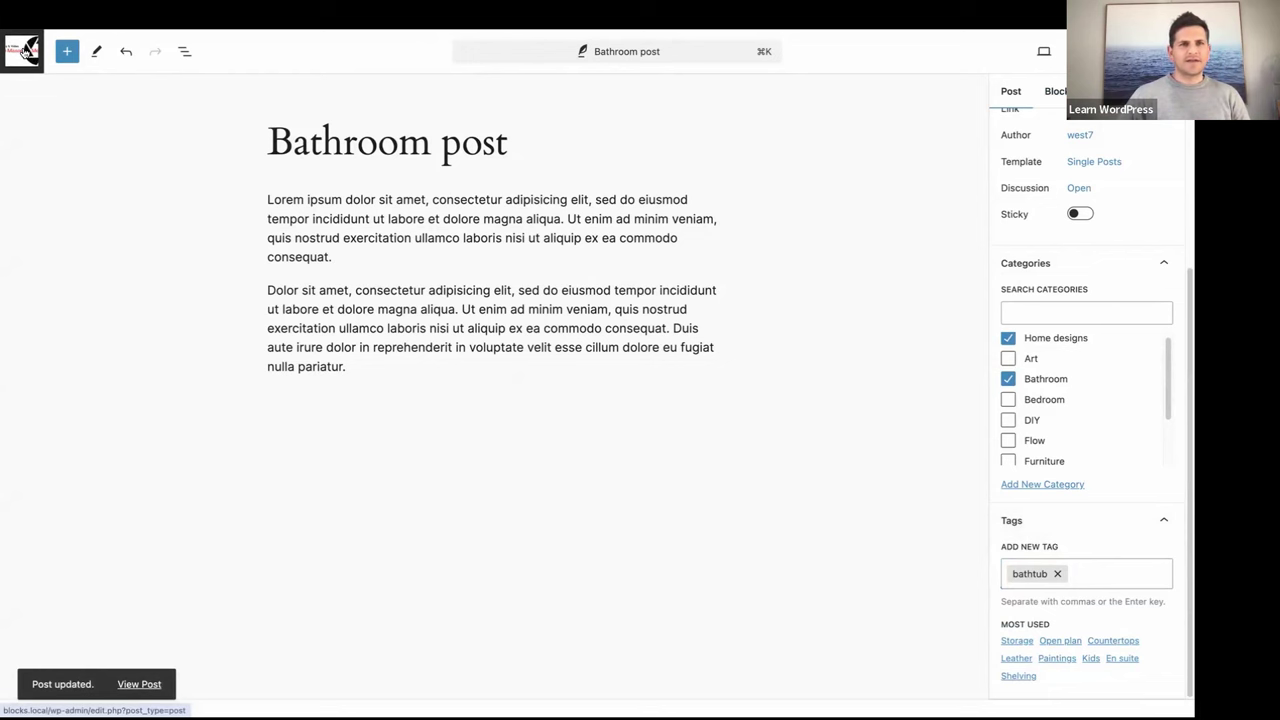
{"action": "left_click", "coordinate": [24, 50]}
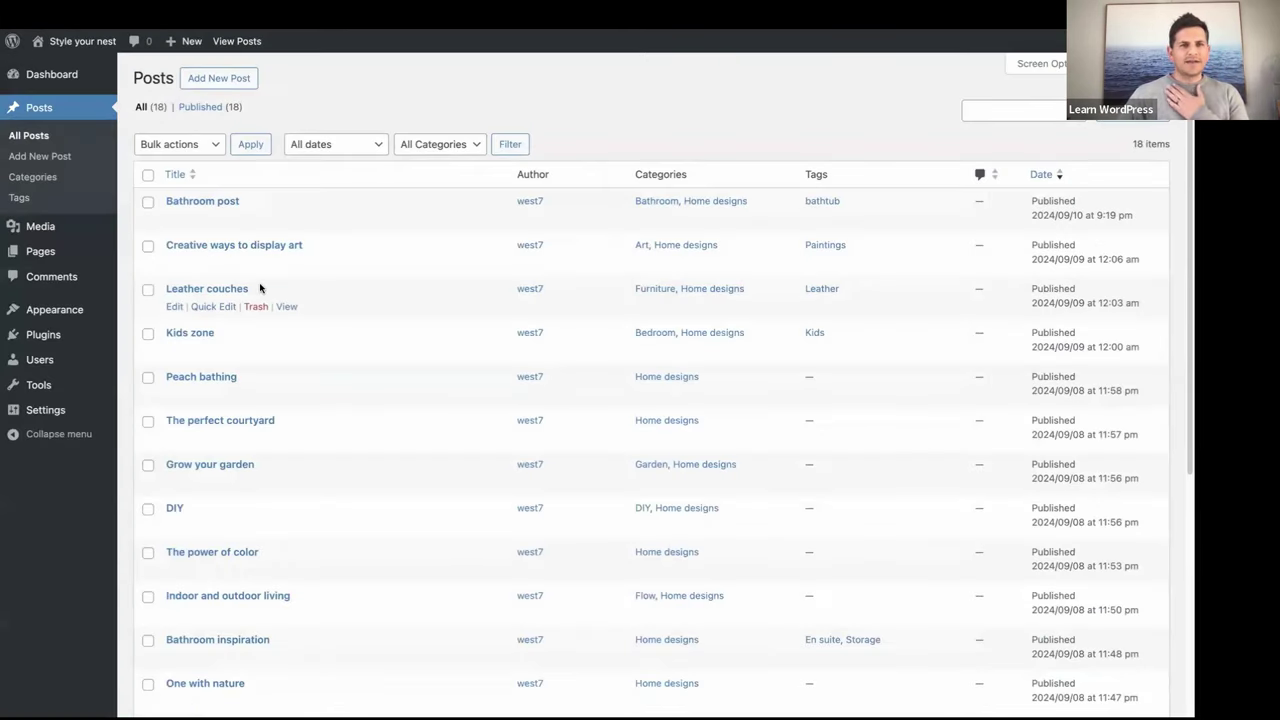
- Use Quick Edit to assign the Bathroom inspiration post to the Bathroom category, add the bathtub tag and update it
{"action": "scroll", "coordinate": [265, 272], "scroll_direction": "down", "scroll_amount": 2}
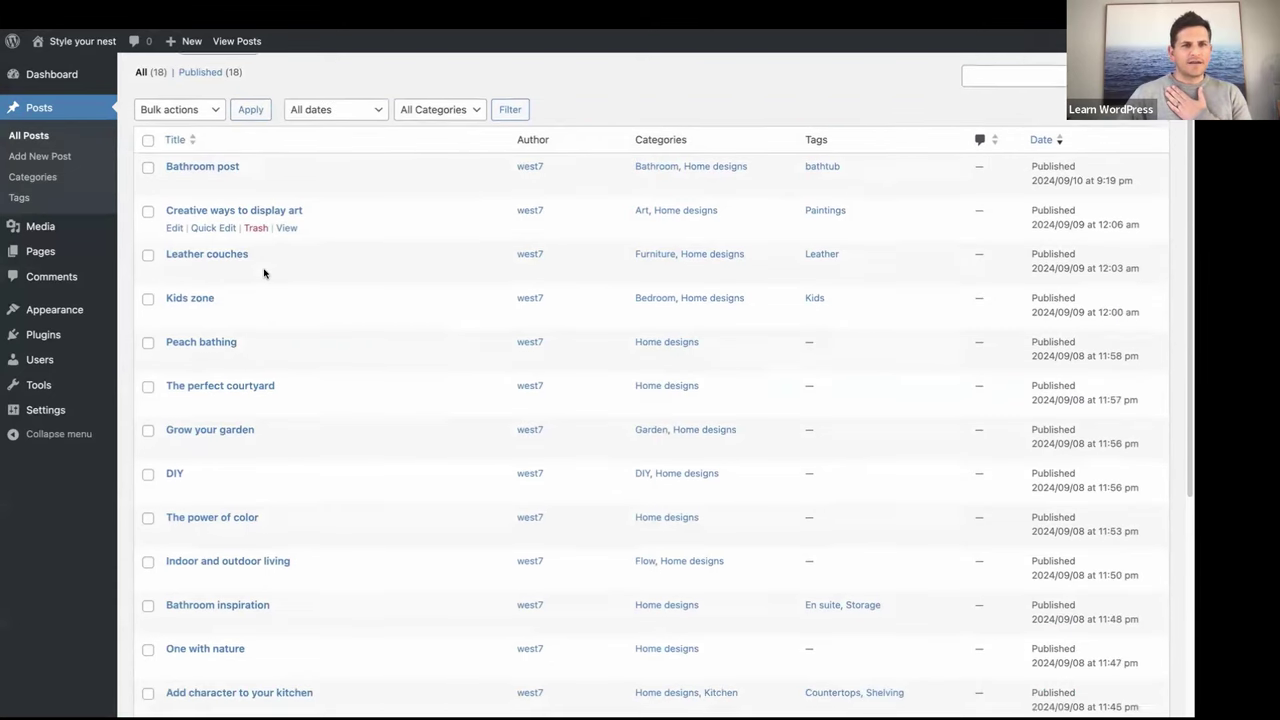
{"action": "scroll", "coordinate": [265, 272], "scroll_direction": "down", "scroll_amount": 4}
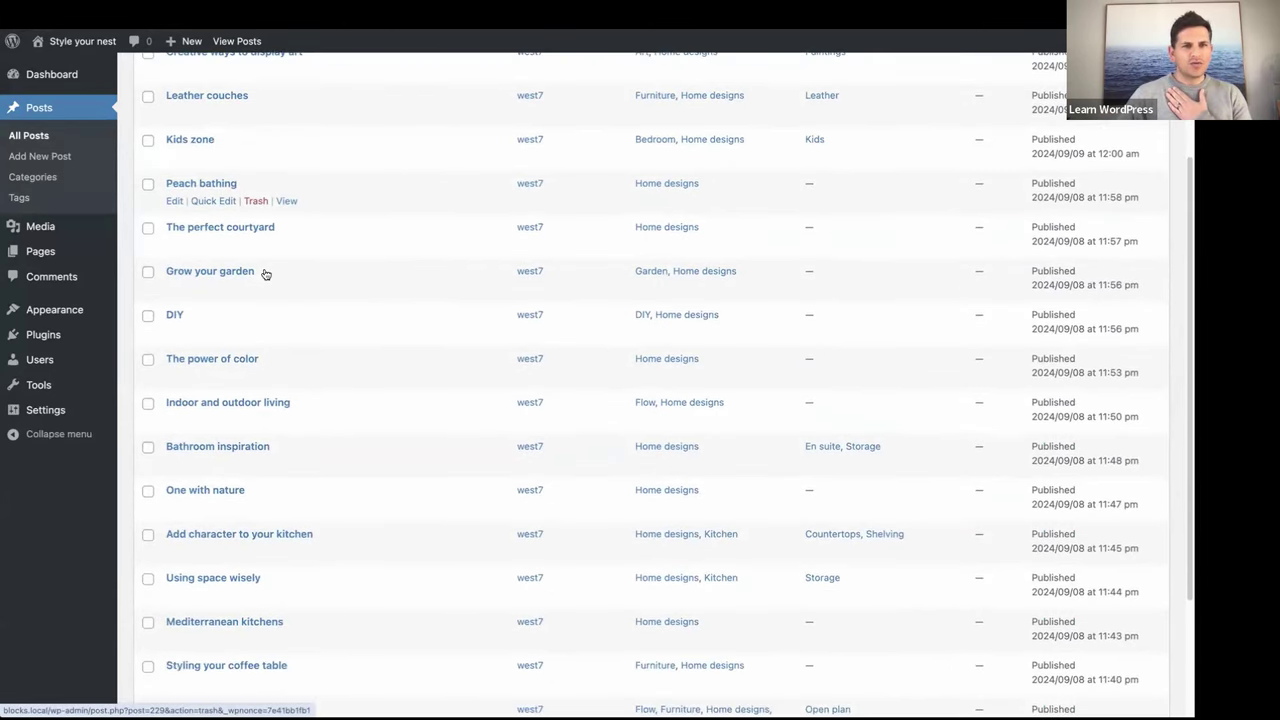
{"action": "scroll", "coordinate": [265, 272], "scroll_direction": "down", "scroll_amount": 1}
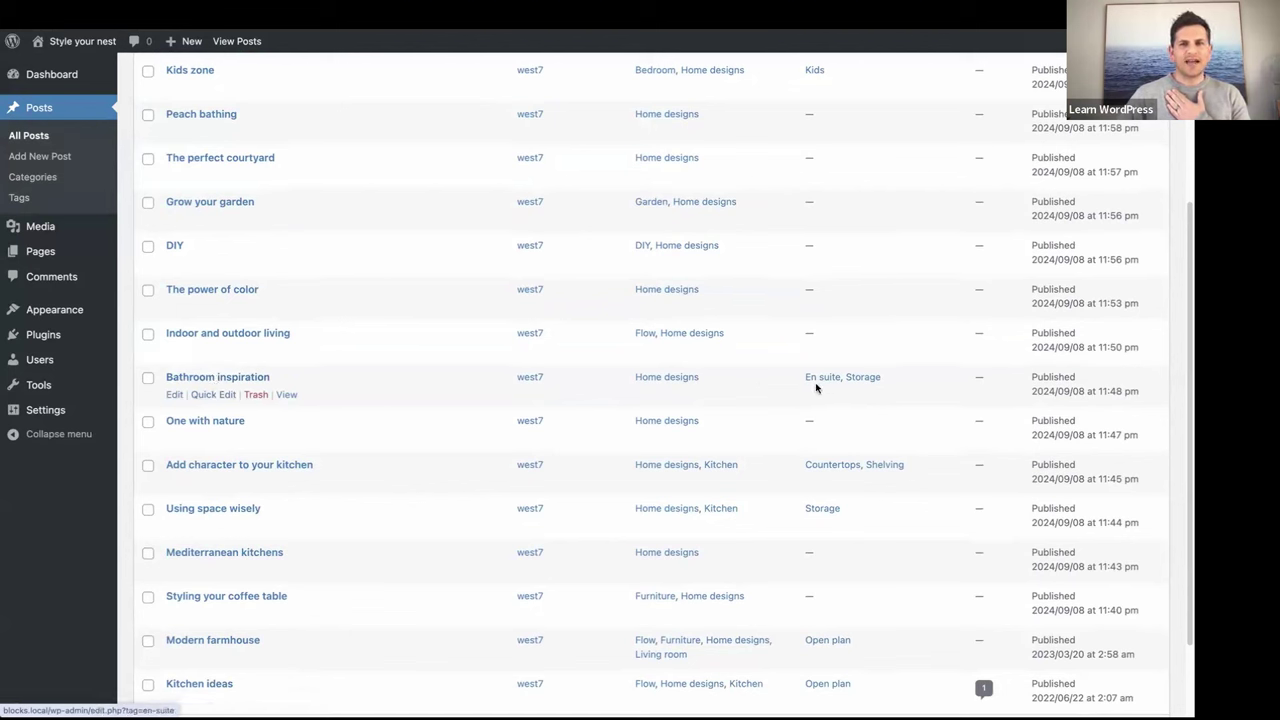
{"action": "left_click", "coordinate": [216, 395]}
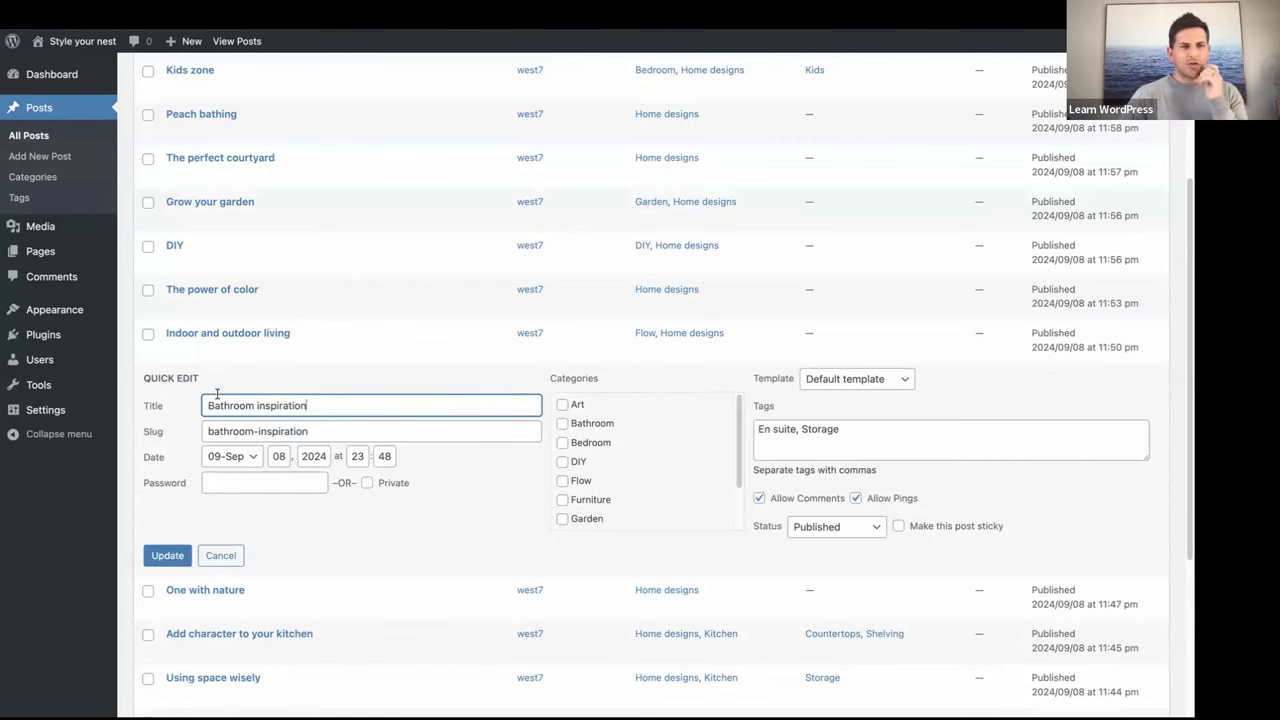
{"action": "left_click", "coordinate": [562, 424]}
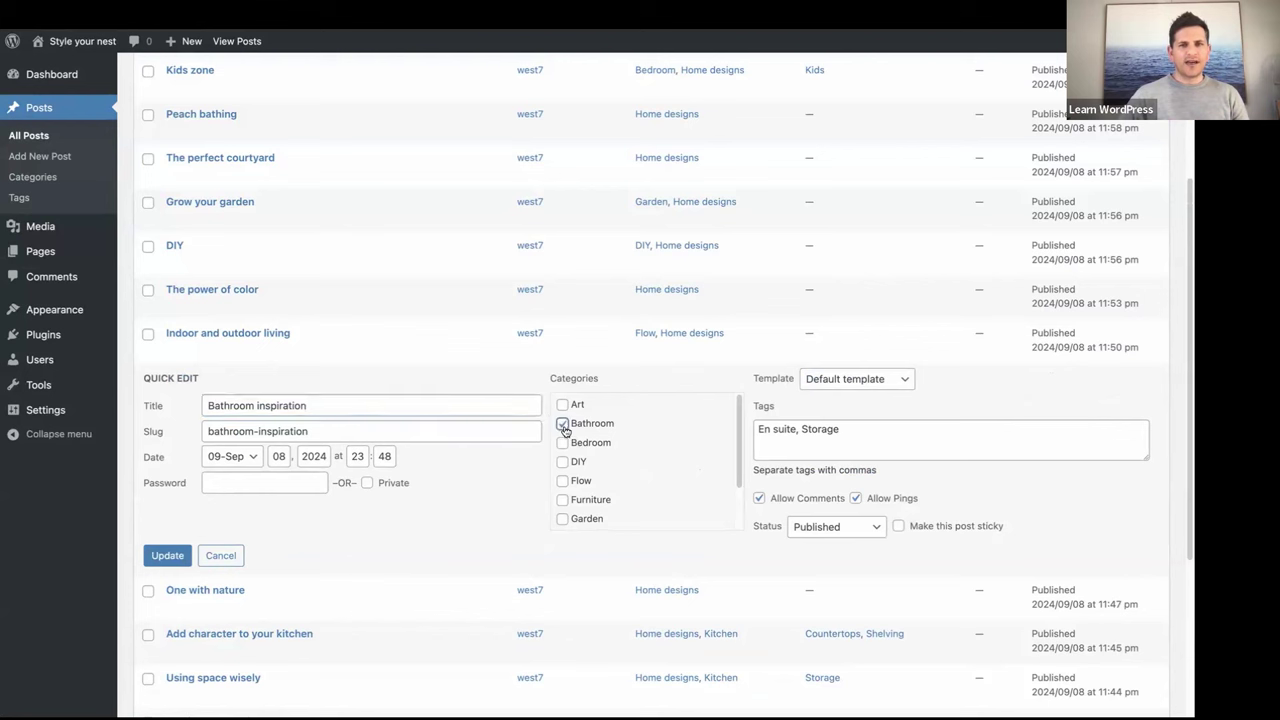
{"action": "left_click", "coordinate": [882, 433]}
{"action": "type", "text": ", bath"}
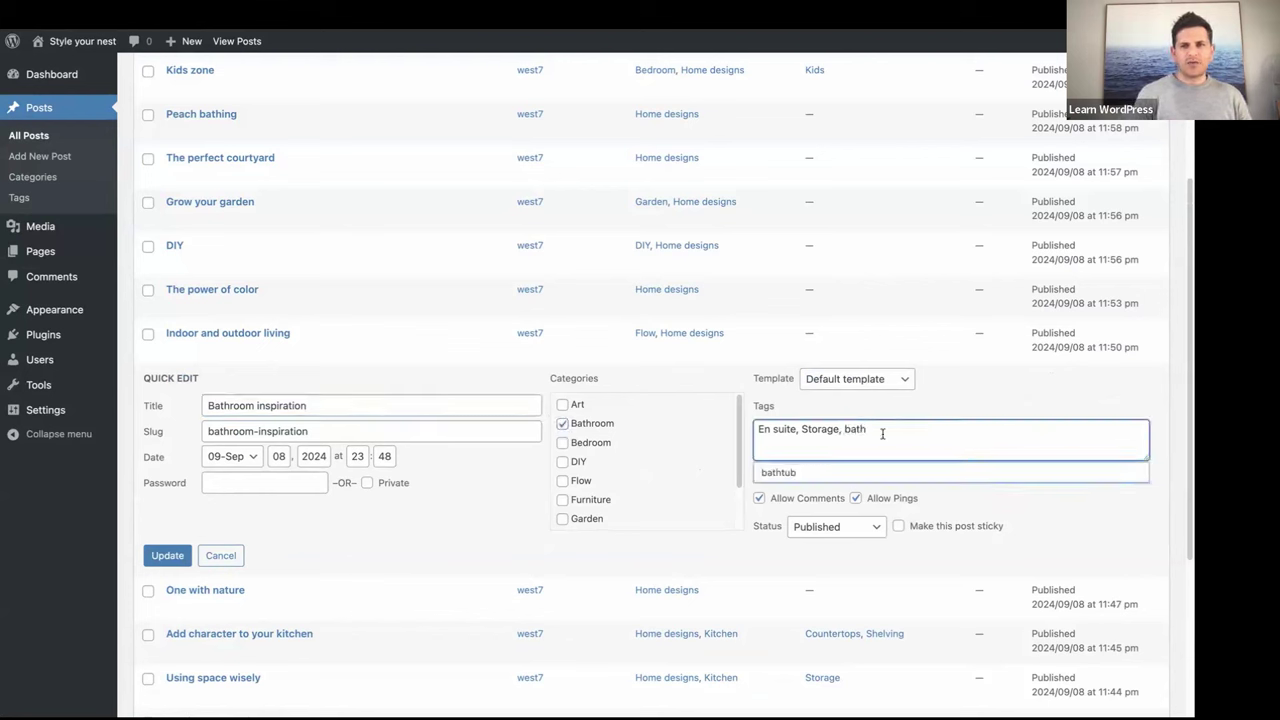
{"action": "left_click", "coordinate": [800, 474]}
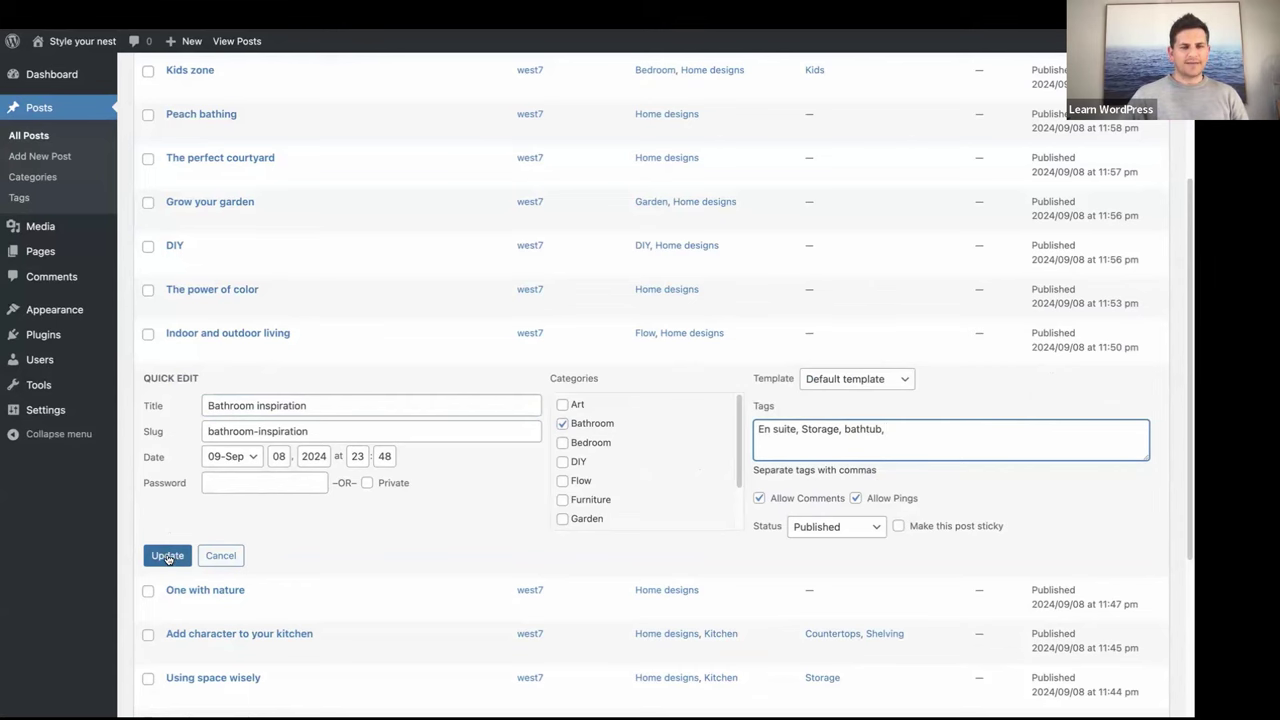
{"action": "left_click", "coordinate": [167, 556]}
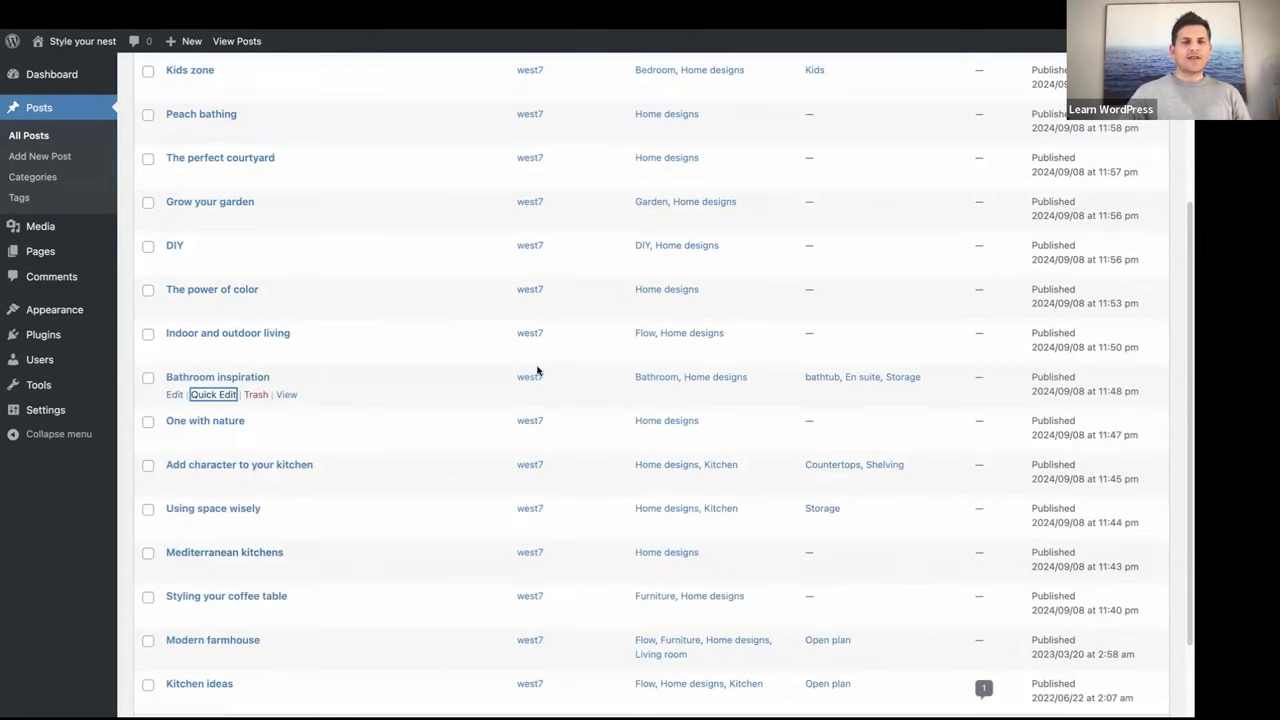
- Look through the full list of posts to review the categories and tags assigned to each one
{"action": "scroll", "coordinate": [312, 416], "scroll_direction": "up", "scroll_amount": 5}
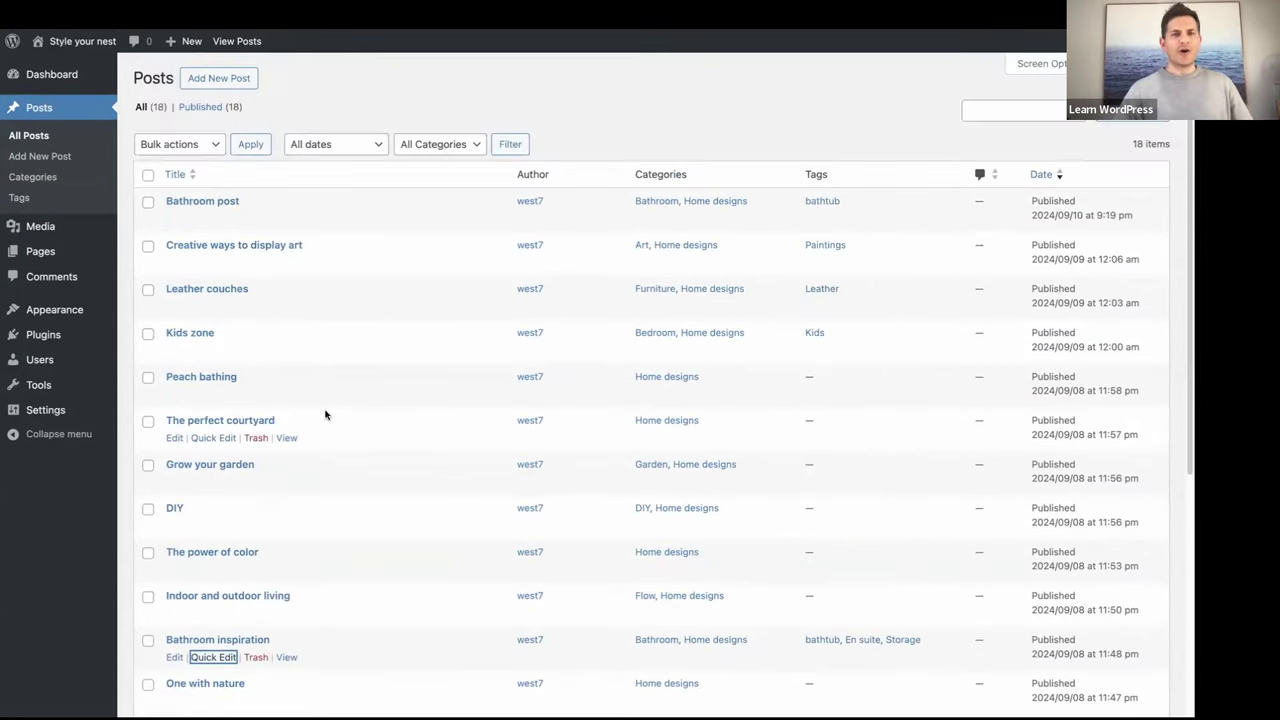
{"action": "scroll", "coordinate": [326, 415], "scroll_direction": "down", "scroll_amount": 5}
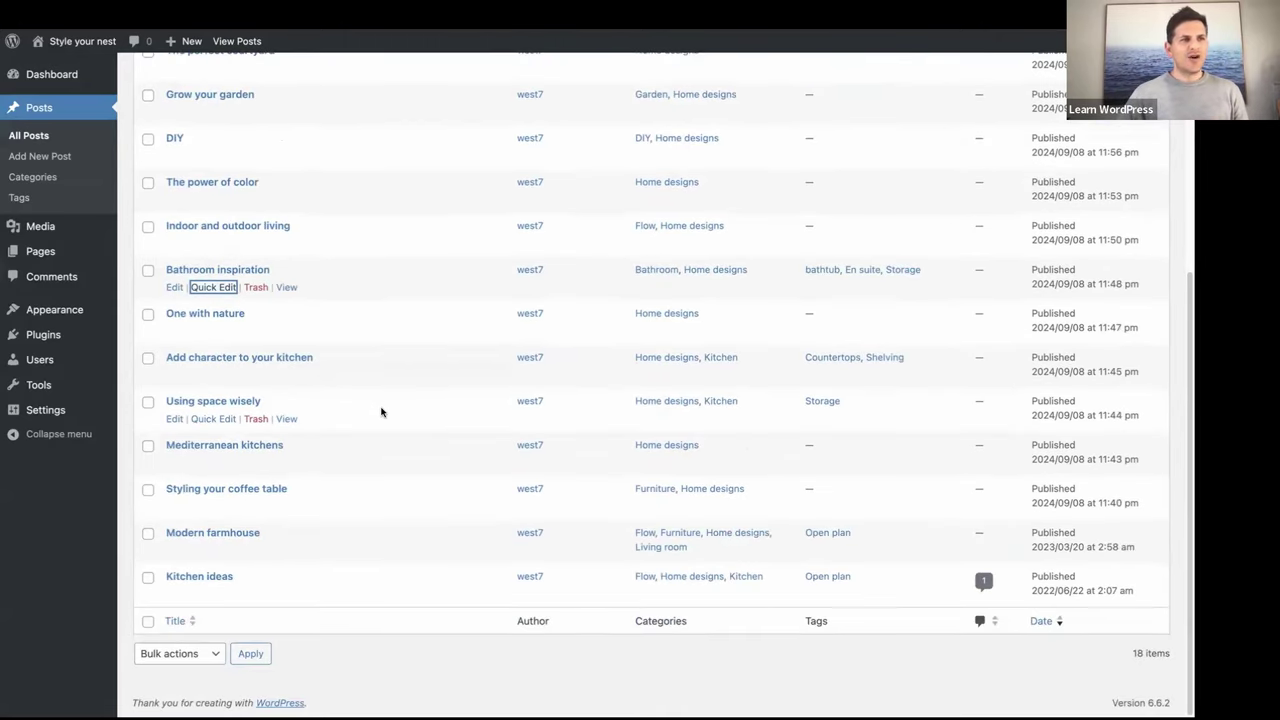
{"action": "scroll", "coordinate": [382, 412], "scroll_direction": "up", "scroll_amount": 5}
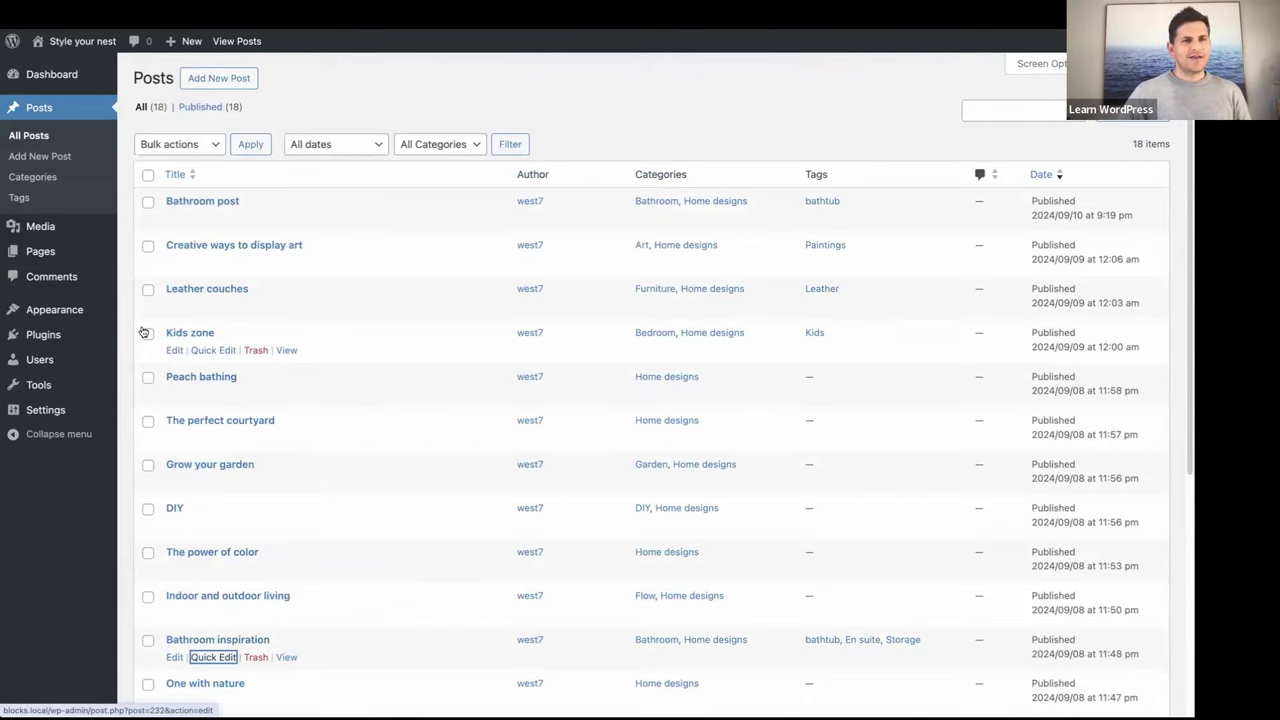
{"action": "mouse_move", "coordinate": [38, 259]}
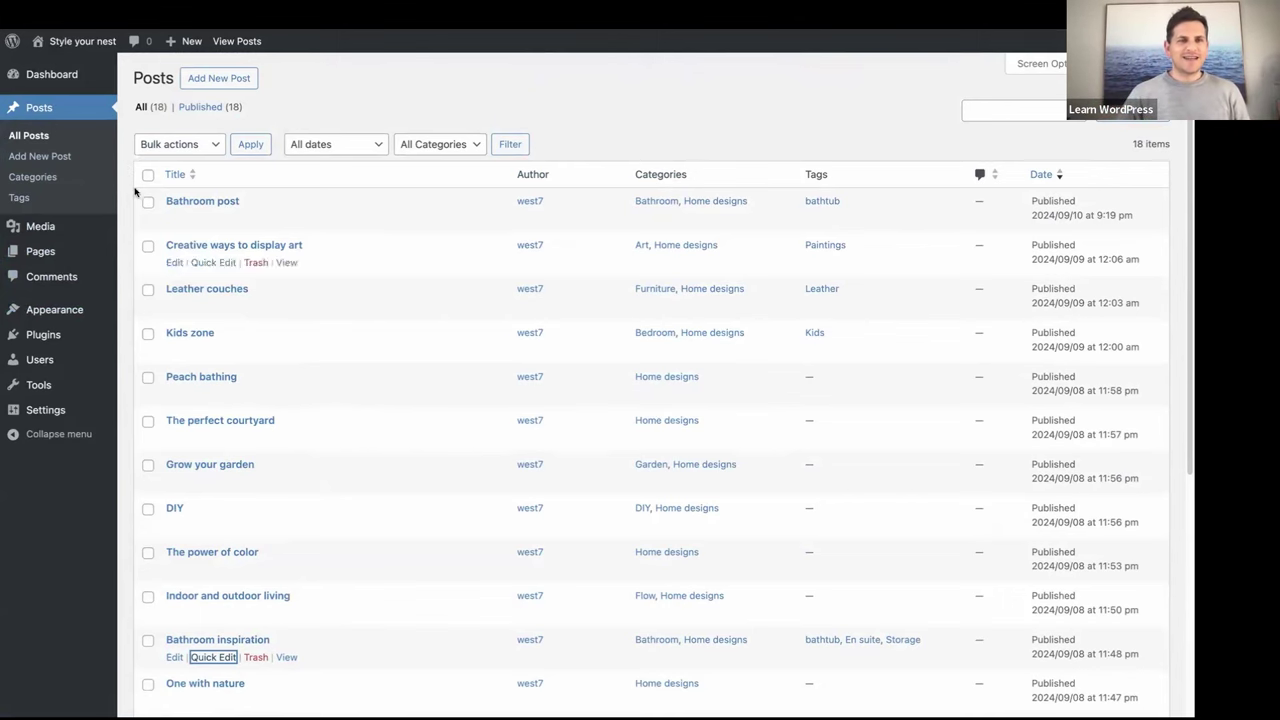
{"action": "scroll", "coordinate": [124, 226], "scroll_direction": "down", "scroll_amount": 1}
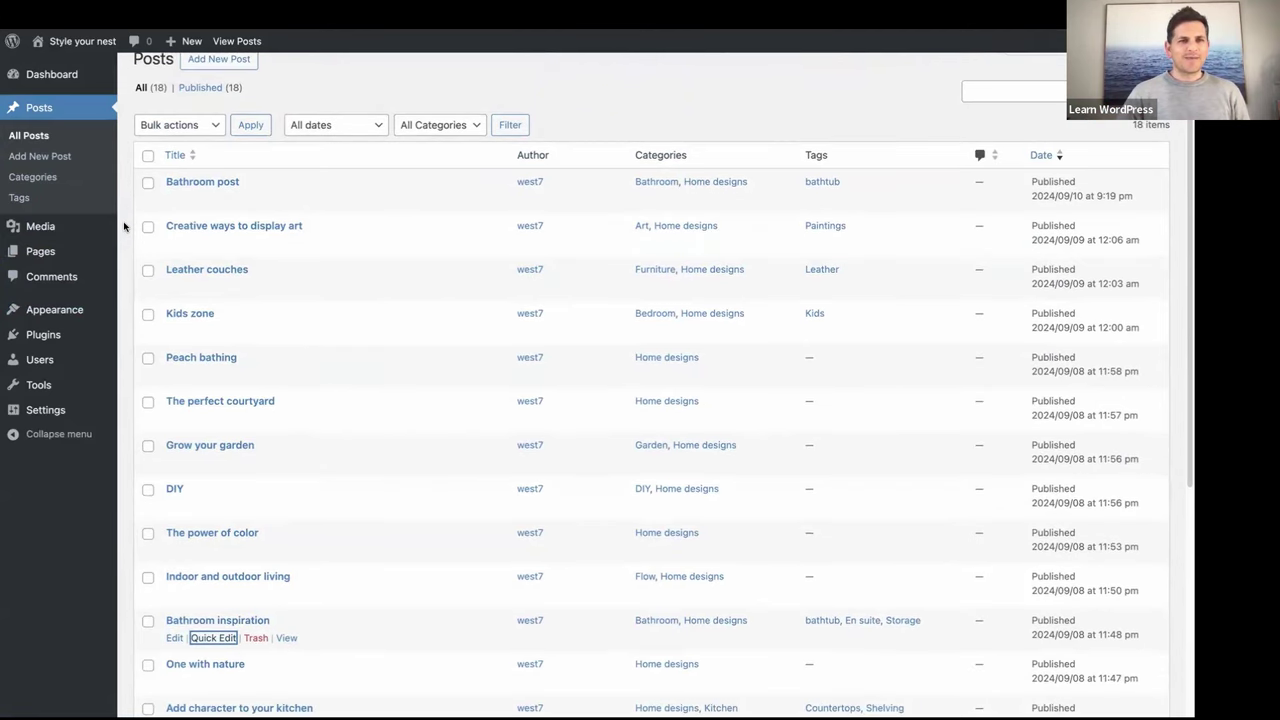
{"action": "scroll", "coordinate": [124, 226], "scroll_direction": "down", "scroll_amount": 2}
{"action": "scroll", "coordinate": [124, 226], "scroll_direction": "up", "scroll_amount": 3}
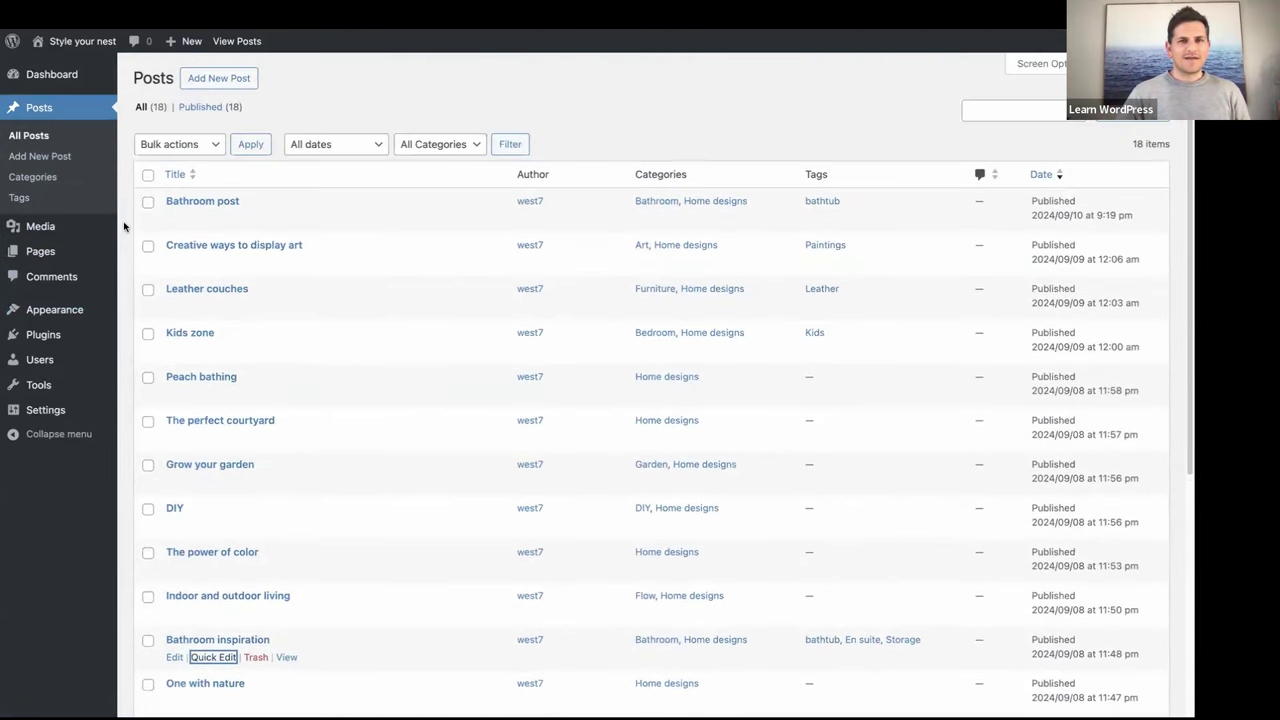
{"action": "scroll", "coordinate": [124, 226], "scroll_direction": "down", "scroll_amount": 2}
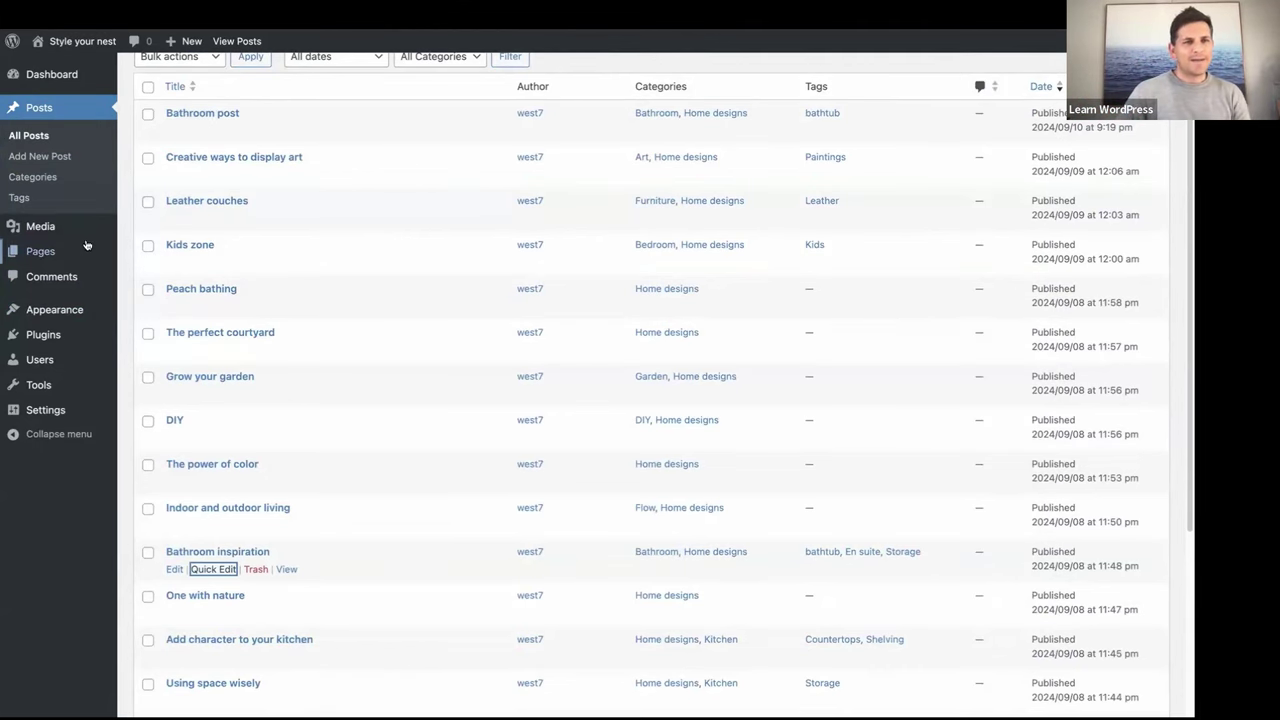
- Open the Home front page for editing, select all four of its top-level blocks and delete them
{"action": "left_click", "coordinate": [46, 256]}
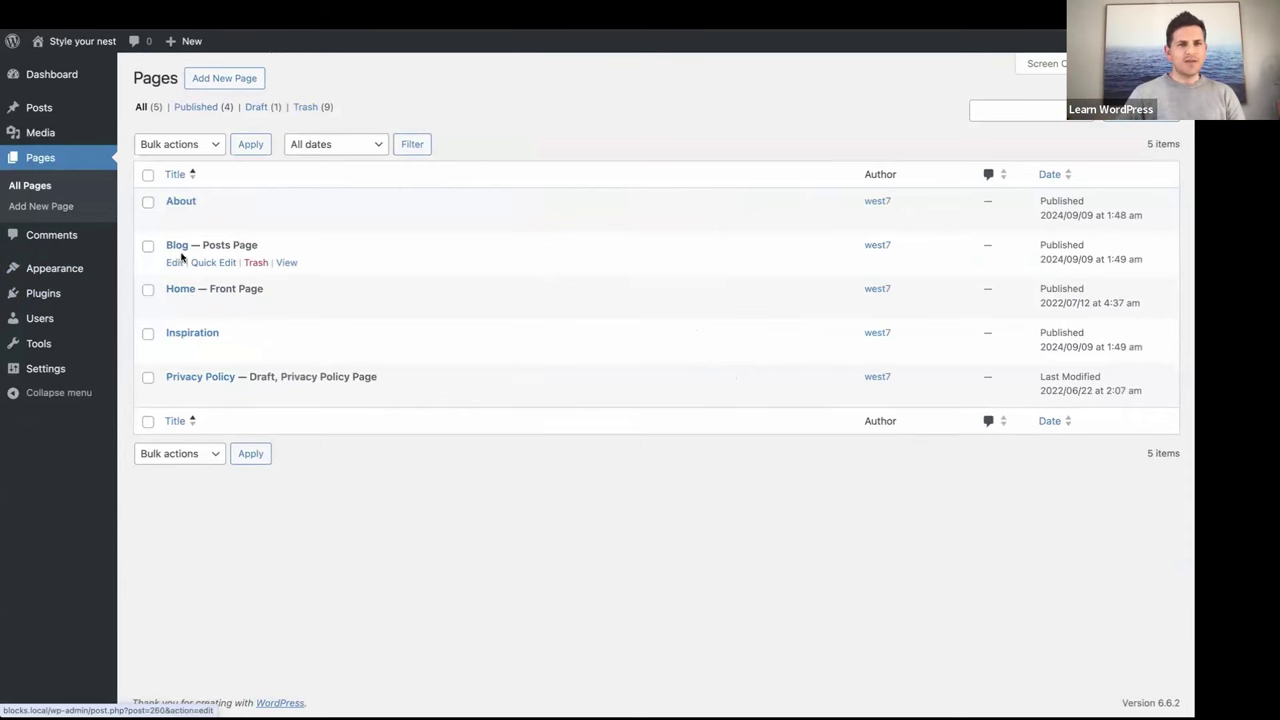
{"action": "left_click", "coordinate": [181, 291]}
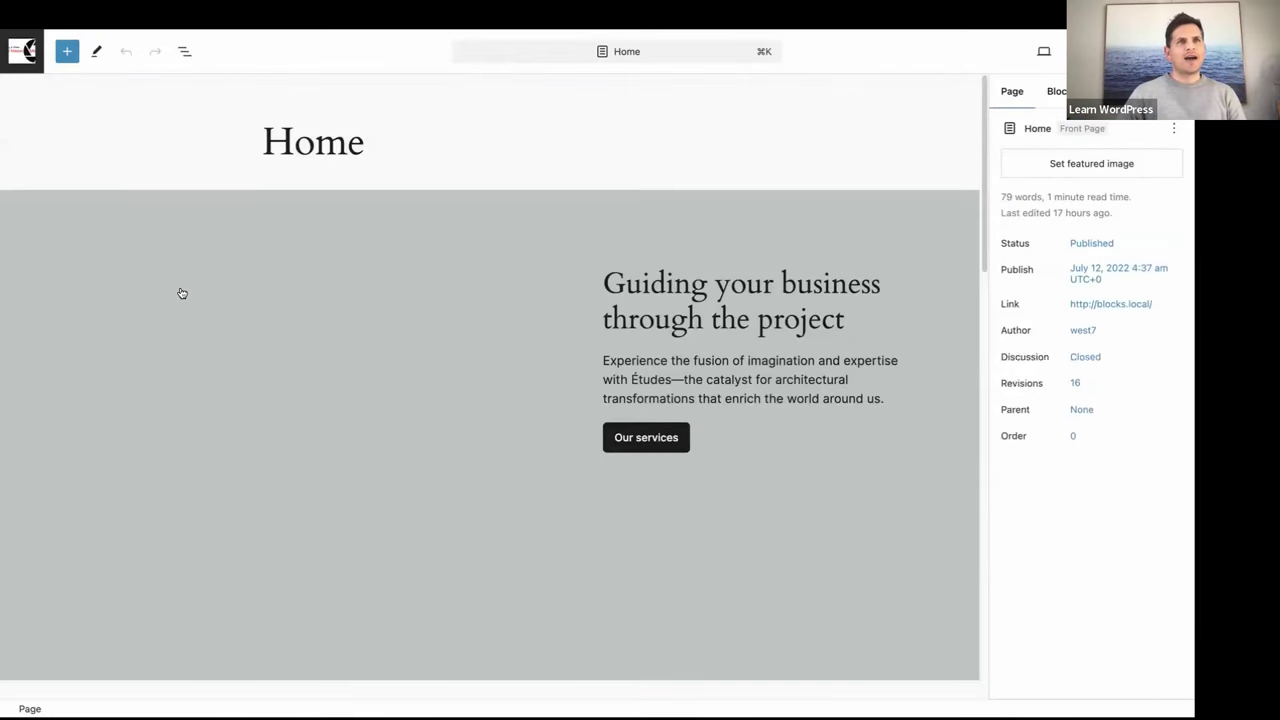
{"action": "left_click", "coordinate": [184, 52]}
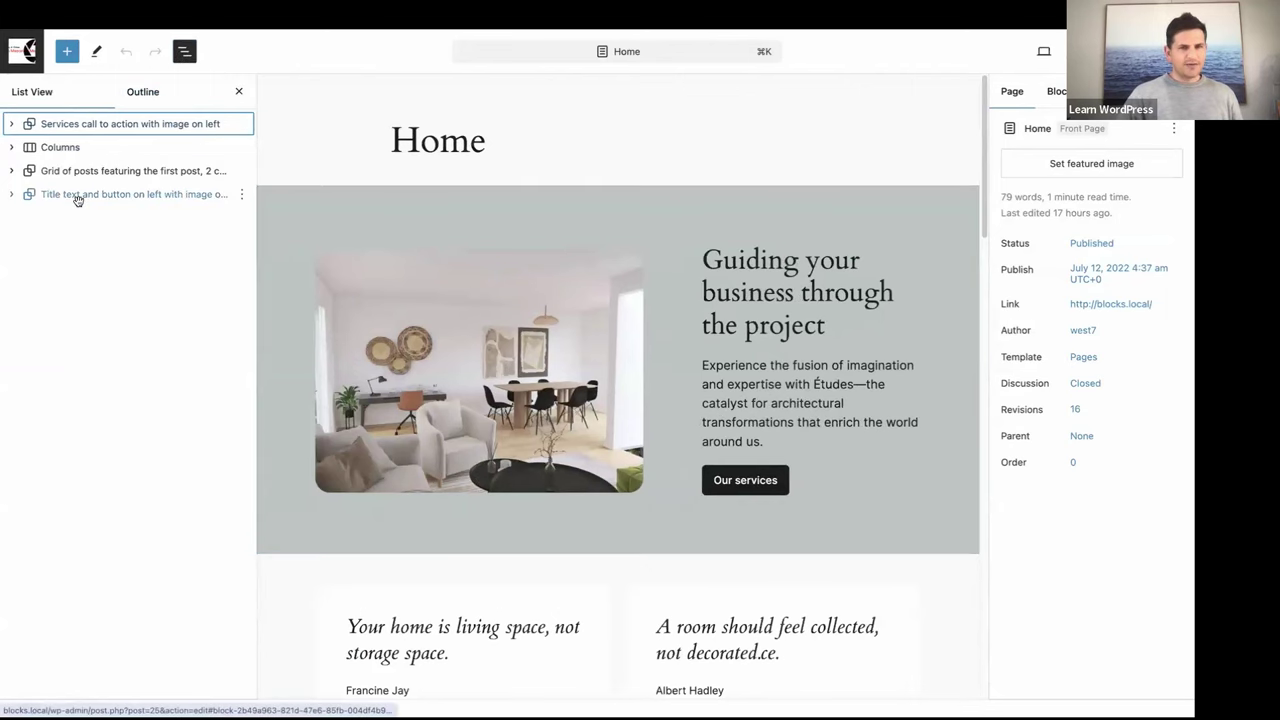
{"action": "left_click", "coordinate": [77, 195]}
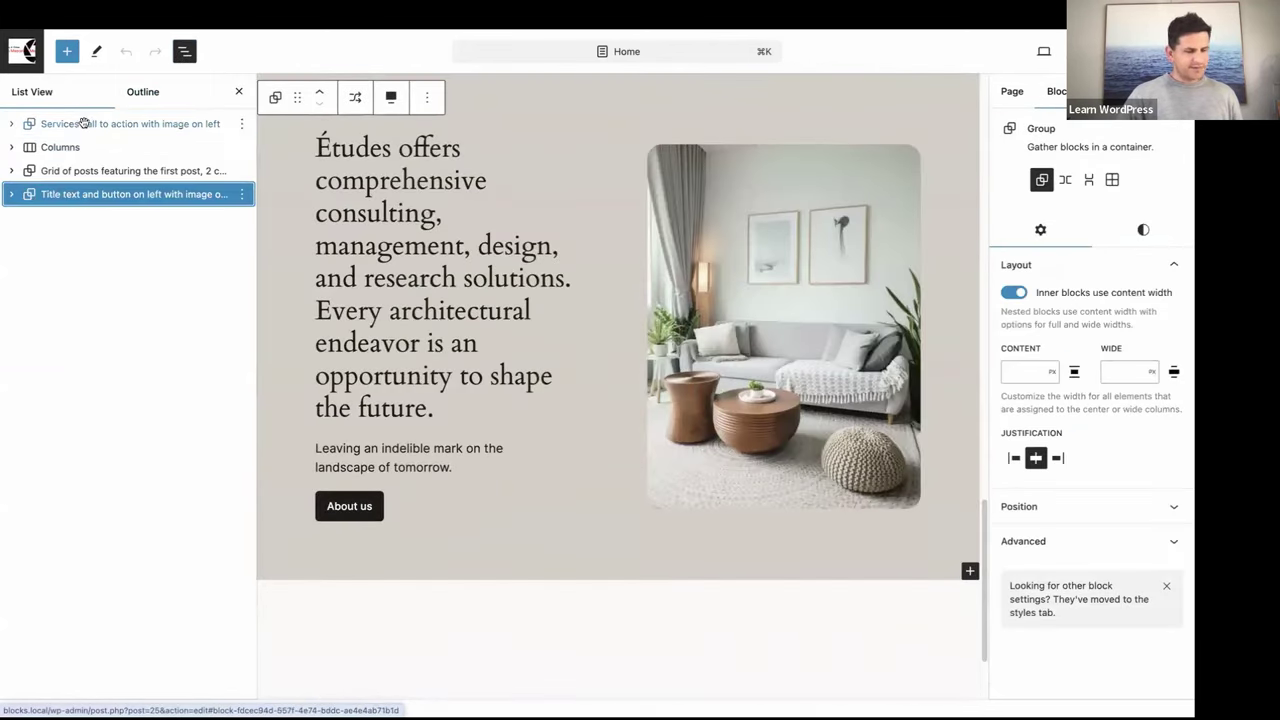
{"action": "left_click", "coordinate": [88, 126], "text": "shift"}
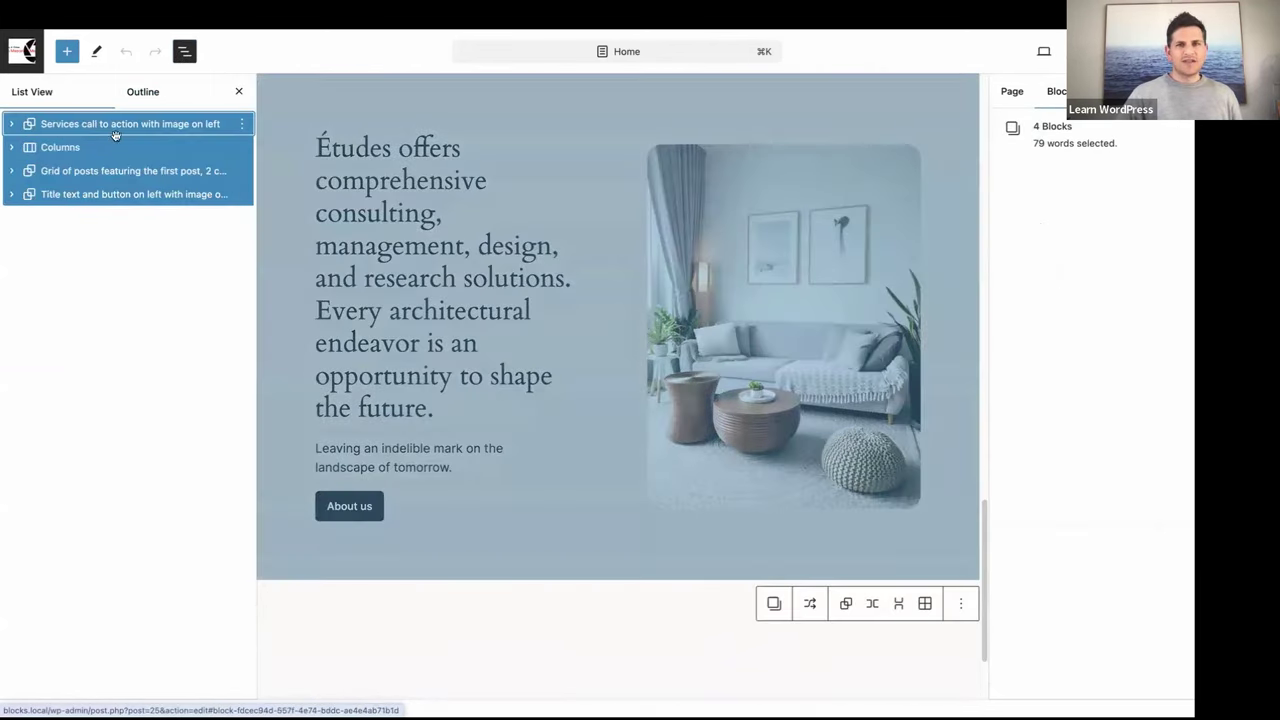
{"action": "left_click", "coordinate": [240, 129]}
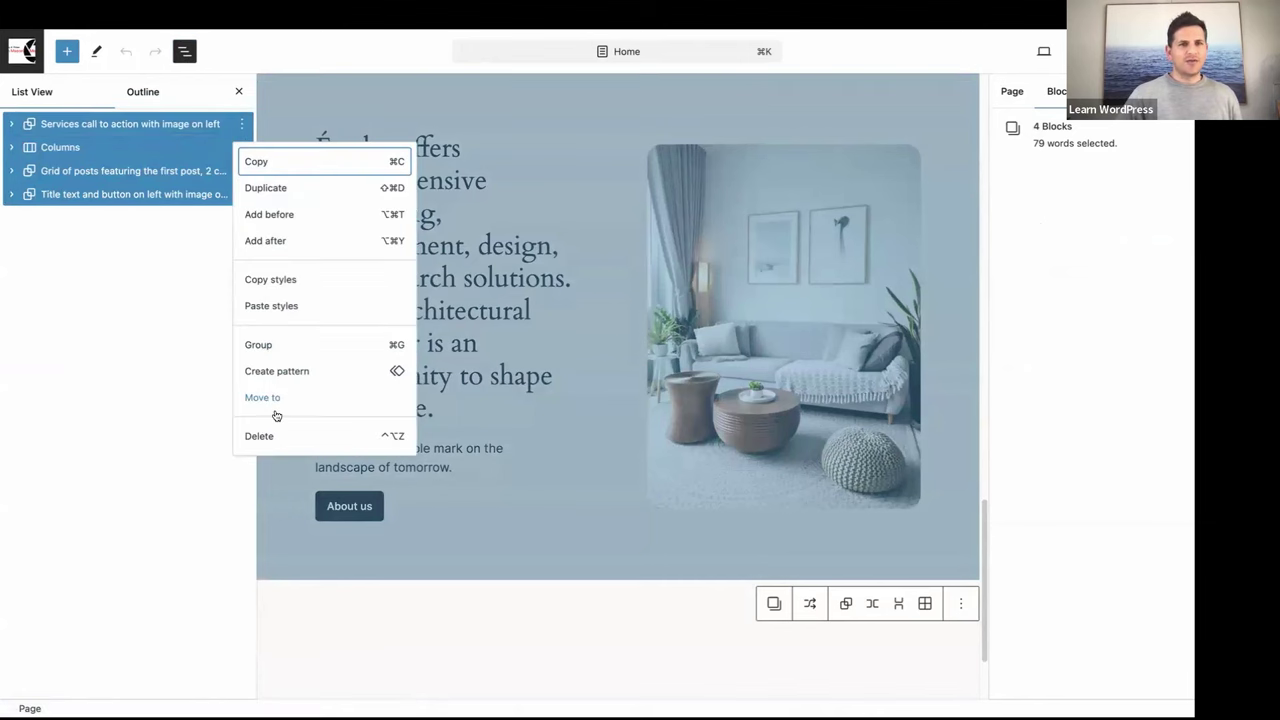
{"action": "left_click", "coordinate": [262, 437]}
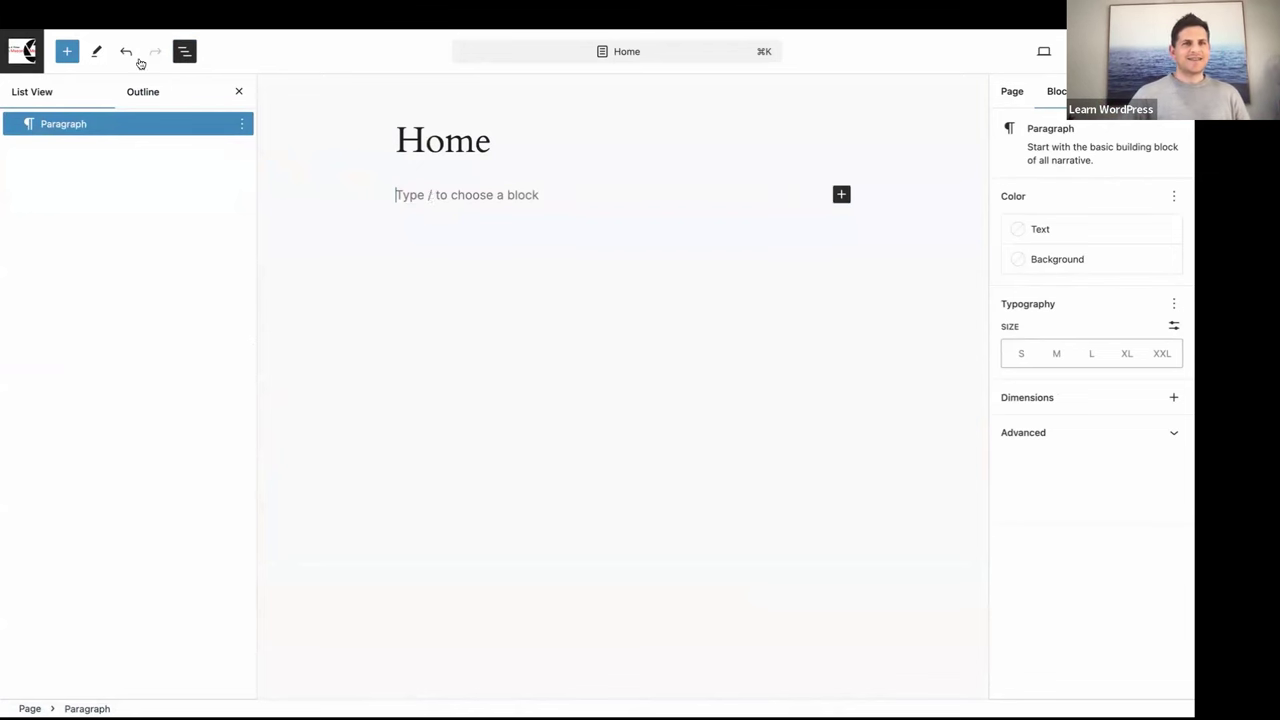
- Insert the "Services call to action with image on left" pattern from the Call to Action category into the Home page
{"action": "left_click", "coordinate": [67, 53]}
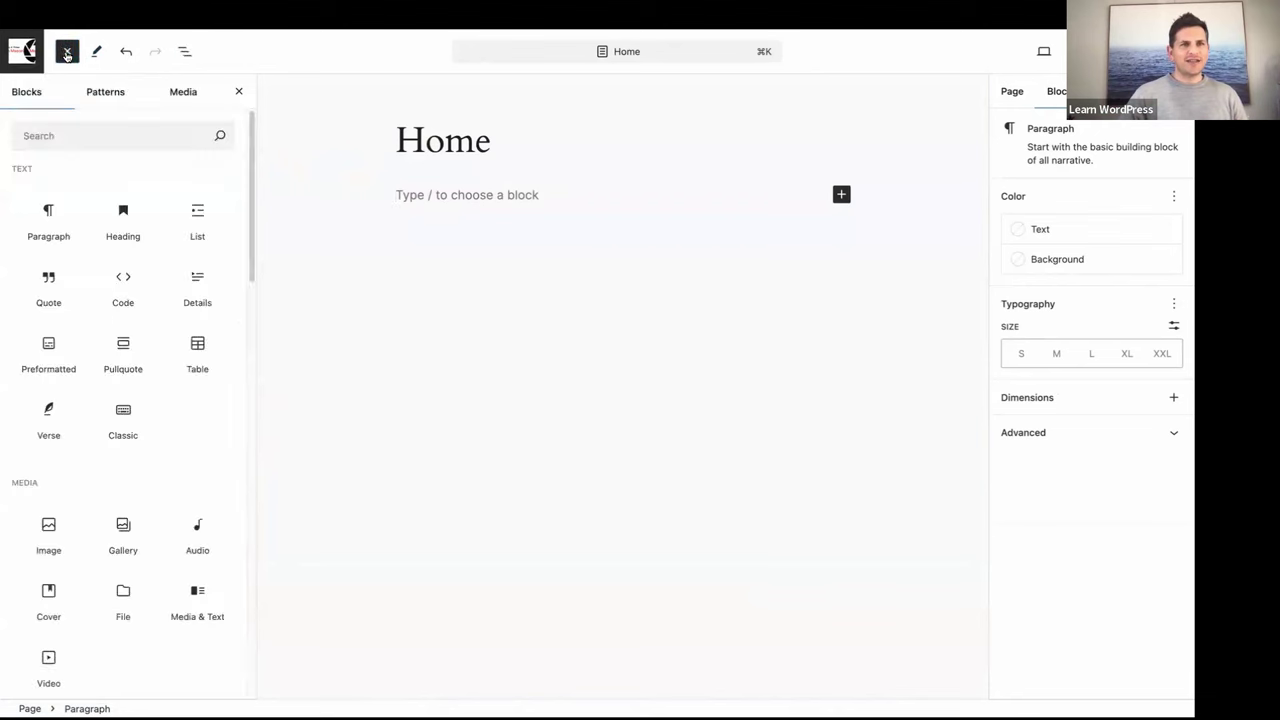
{"action": "left_click", "coordinate": [100, 93]}
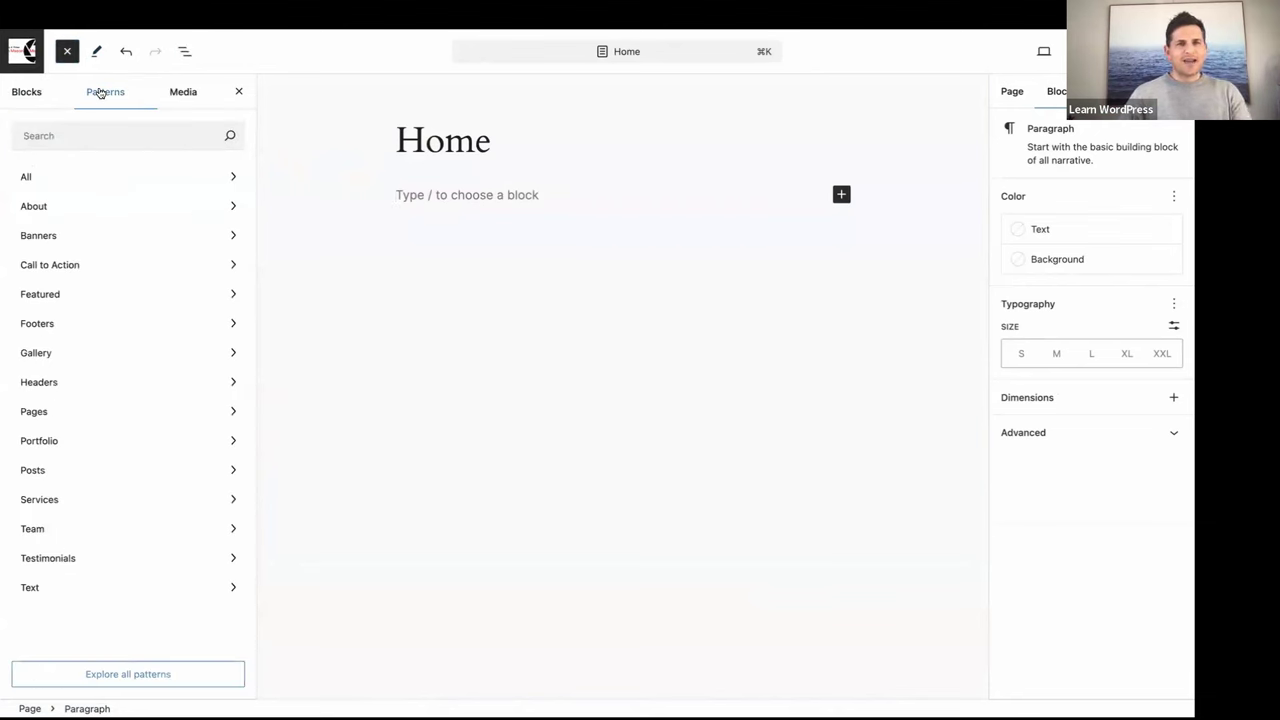
{"action": "left_click", "coordinate": [63, 265]}
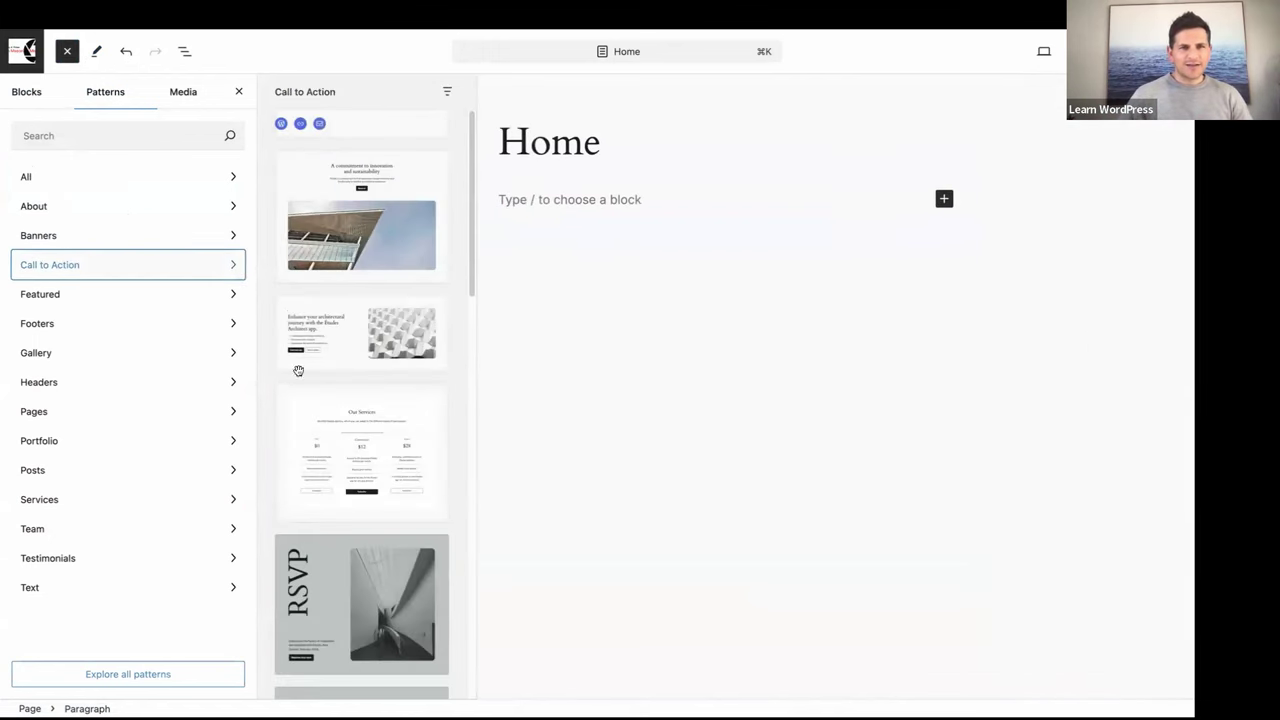
{"action": "scroll", "coordinate": [337, 302], "scroll_direction": "down", "scroll_amount": 5}
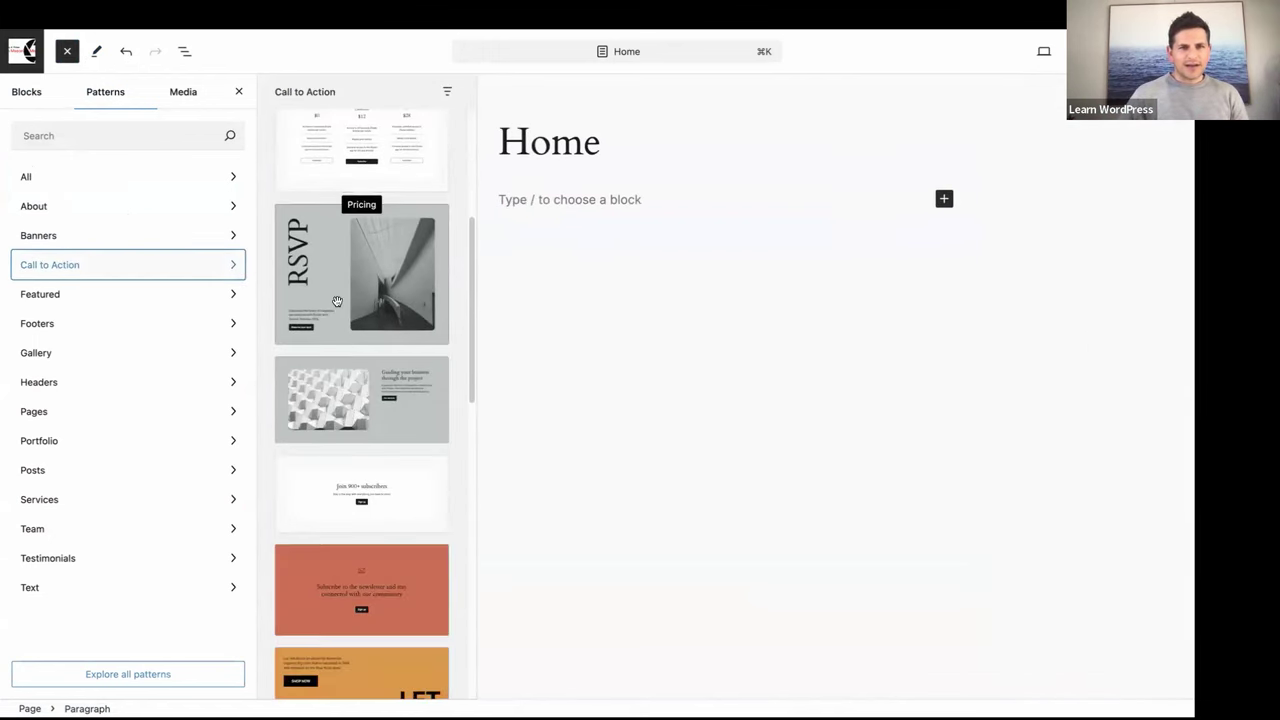
{"action": "scroll", "coordinate": [337, 302], "scroll_direction": "down", "scroll_amount": 1}
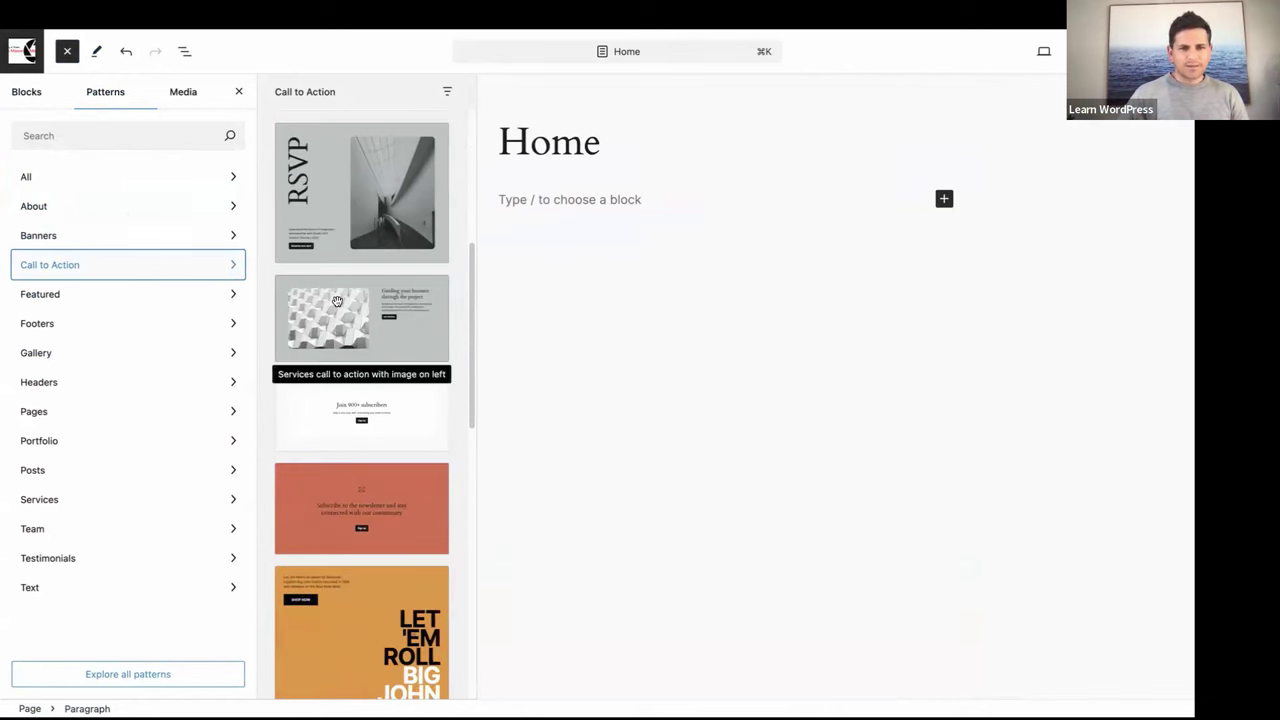
{"action": "scroll", "coordinate": [337, 302], "scroll_direction": "down", "scroll_amount": 1}
{"action": "scroll", "coordinate": [337, 302], "scroll_direction": "down", "scroll_amount": 1}
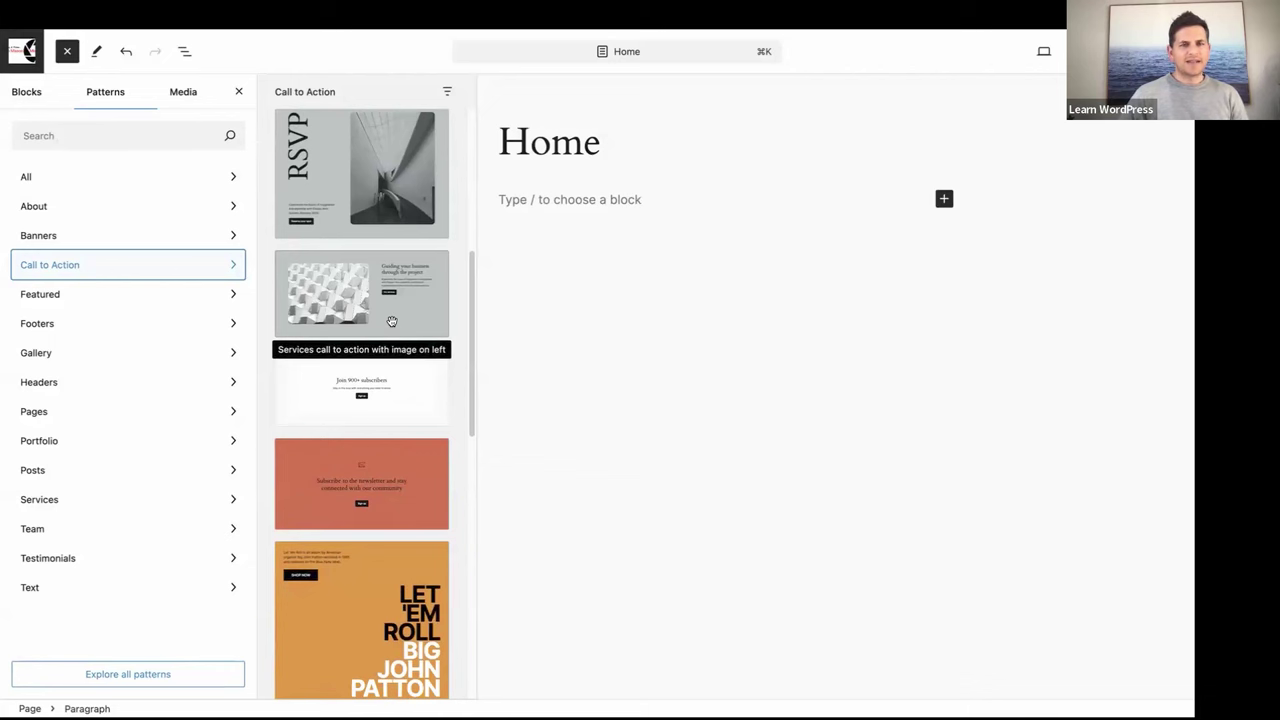
{"action": "left_click", "coordinate": [391, 321]}
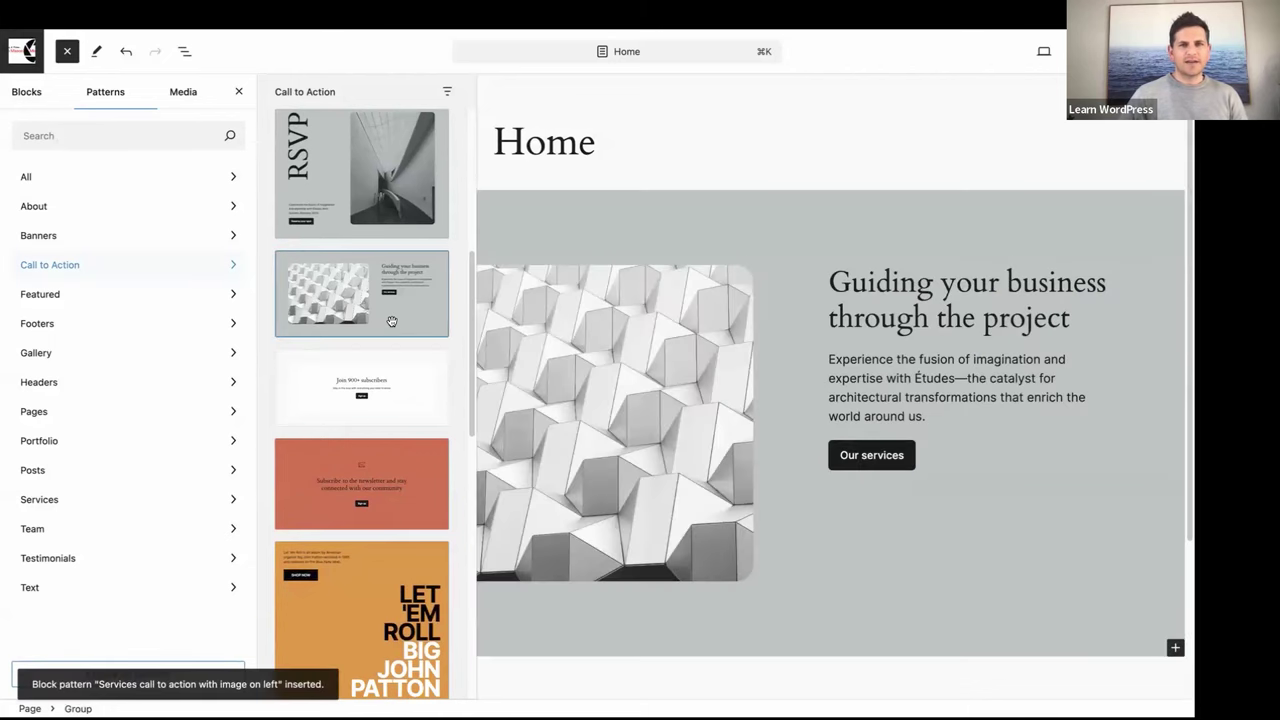
{"action": "left_click", "coordinate": [533, 200]}
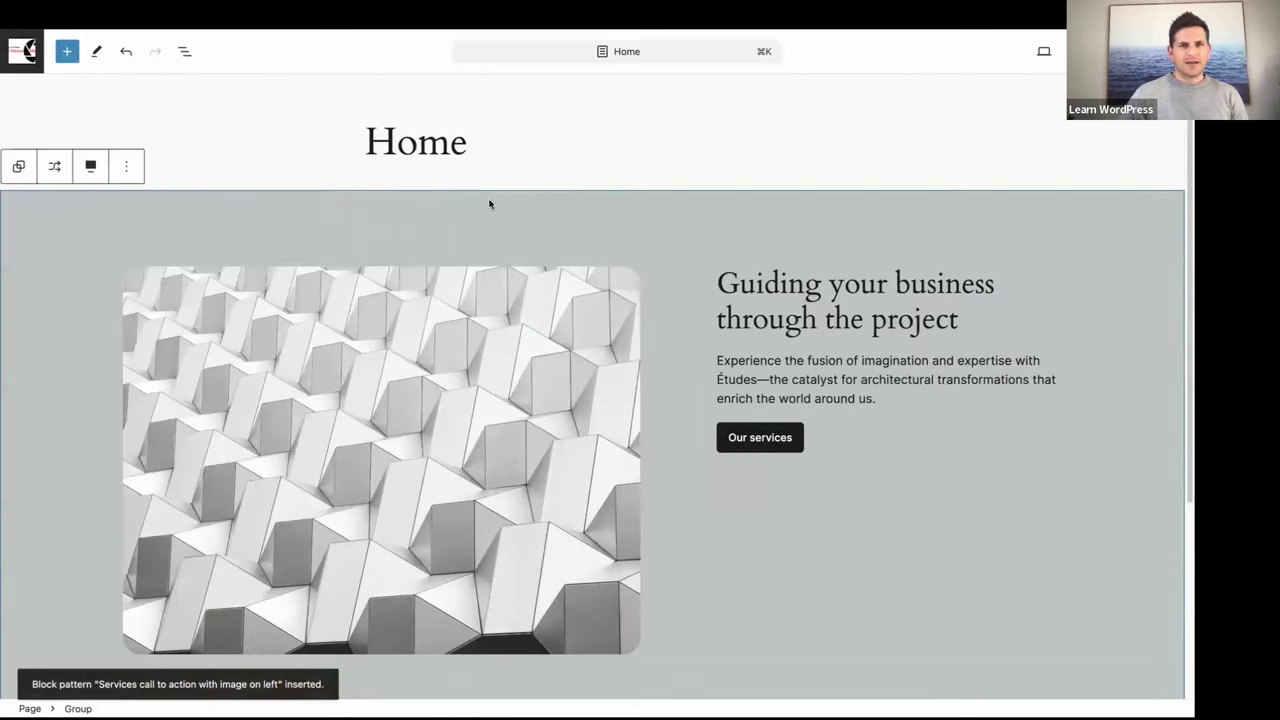
- Add an empty block after the call-to-action group and turn it into a Columns block with two equal columns
{"action": "scroll", "coordinate": [220, 175], "scroll_direction": "down", "scroll_amount": 2}
{"action": "left_click", "coordinate": [126, 100]}
{"action": "left_click", "coordinate": [147, 229]}
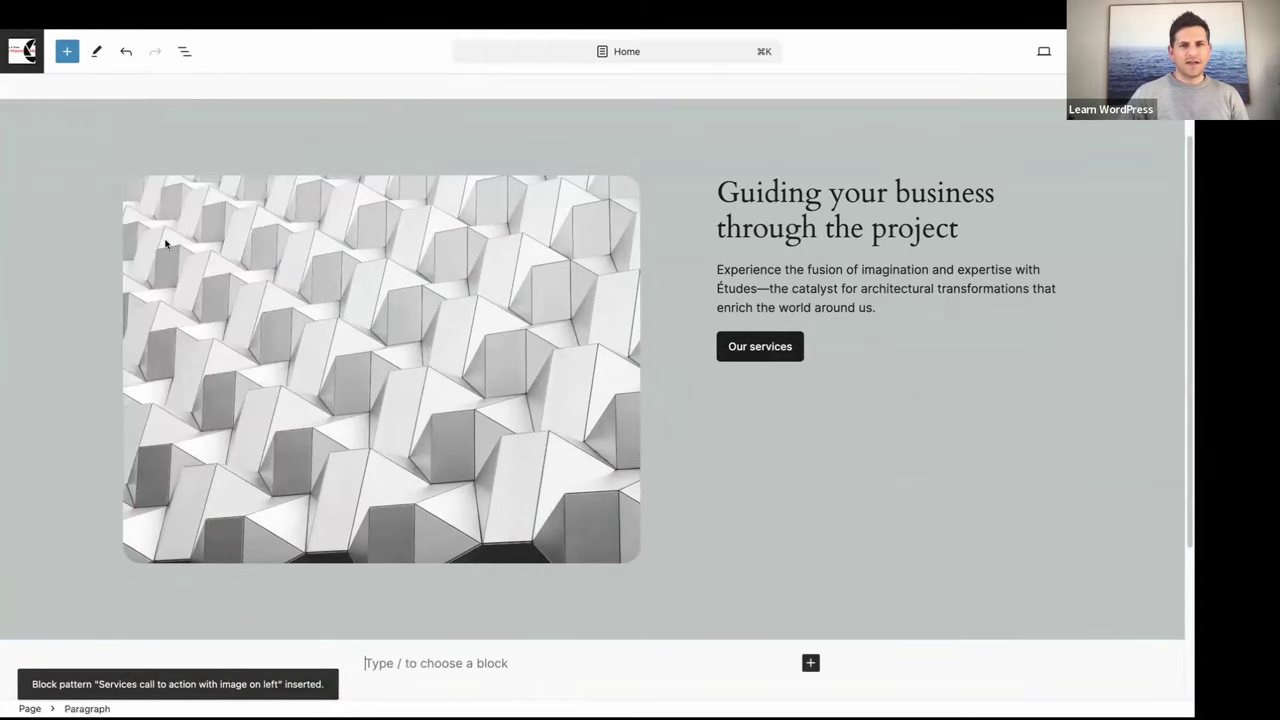
{"action": "scroll", "coordinate": [397, 380], "scroll_direction": "down", "scroll_amount": 3}
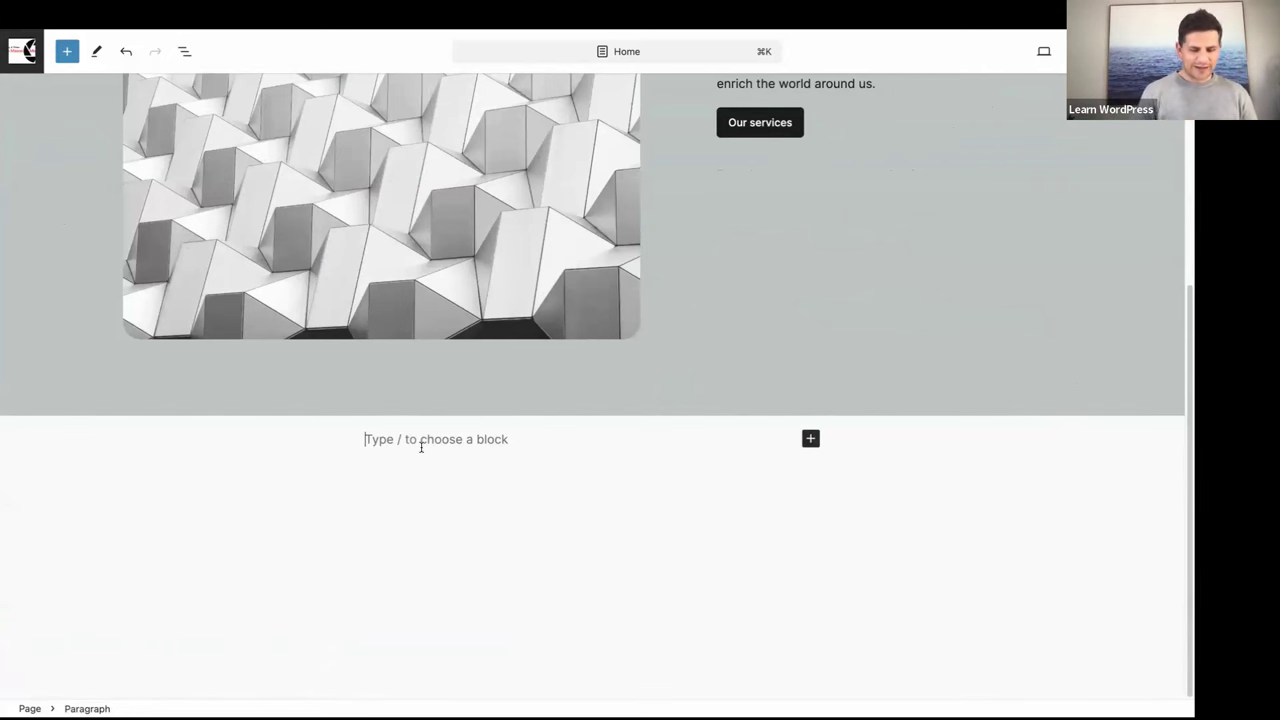
{"action": "type", "text": "/"}
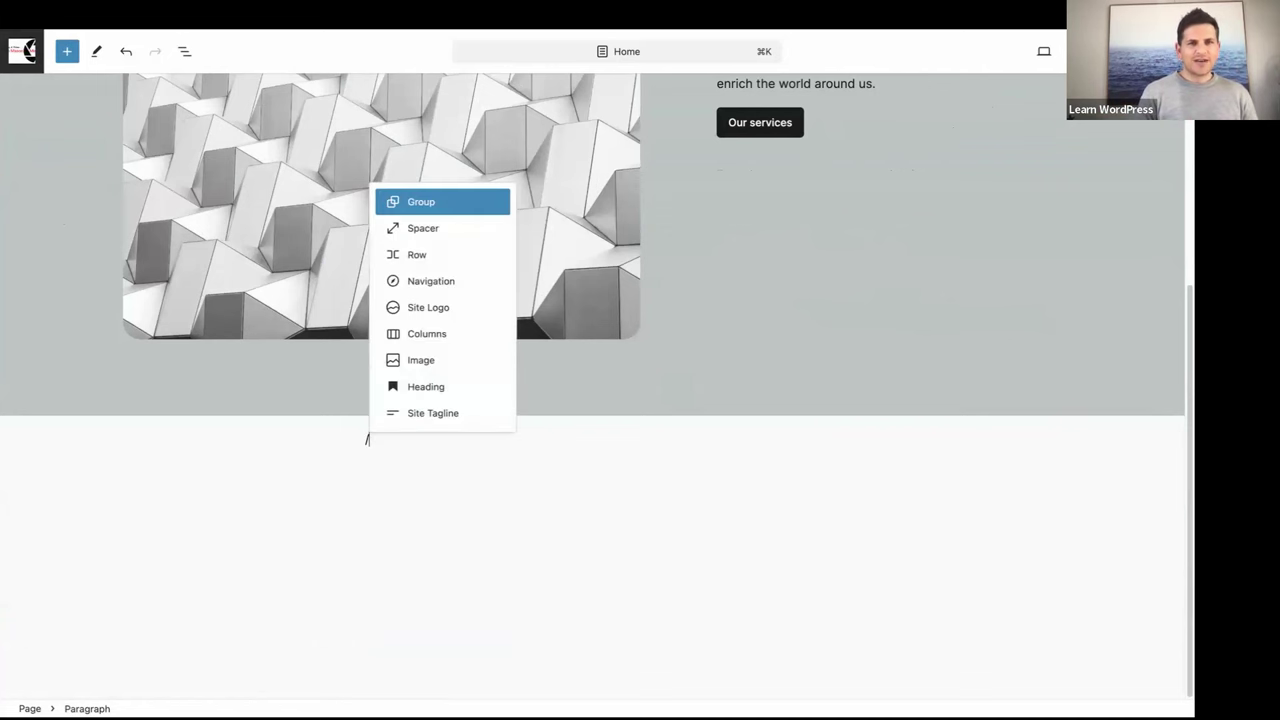
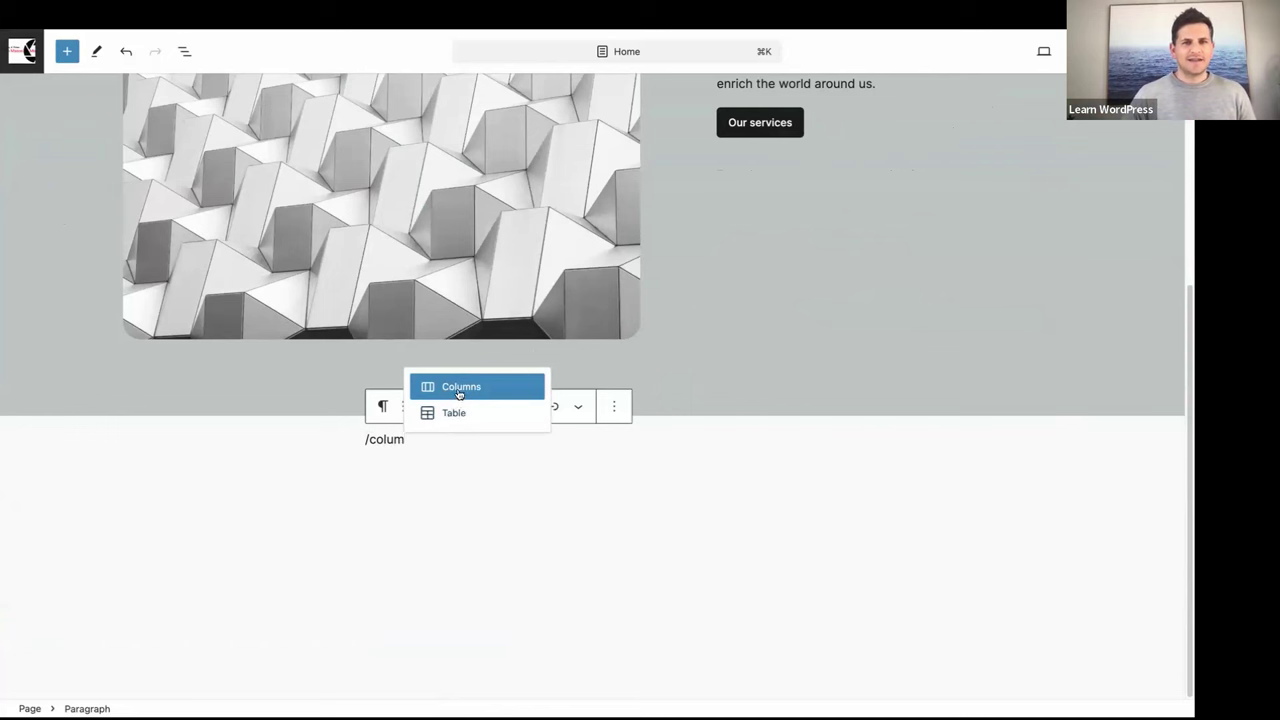
{"action": "left_click", "coordinate": [457, 389]}
{"action": "left_click", "coordinate": [449, 516]}
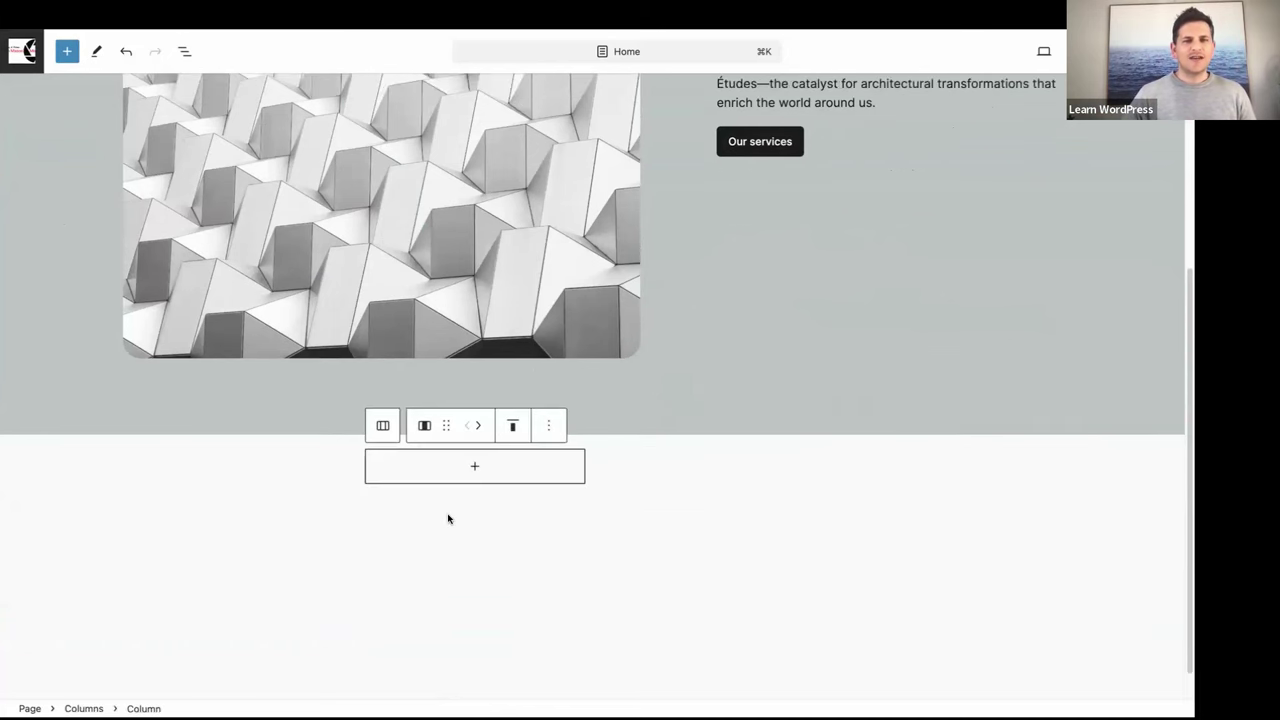
- Insert a Quote block into the first column of the new Columns block
{"action": "left_click", "coordinate": [474, 467]}
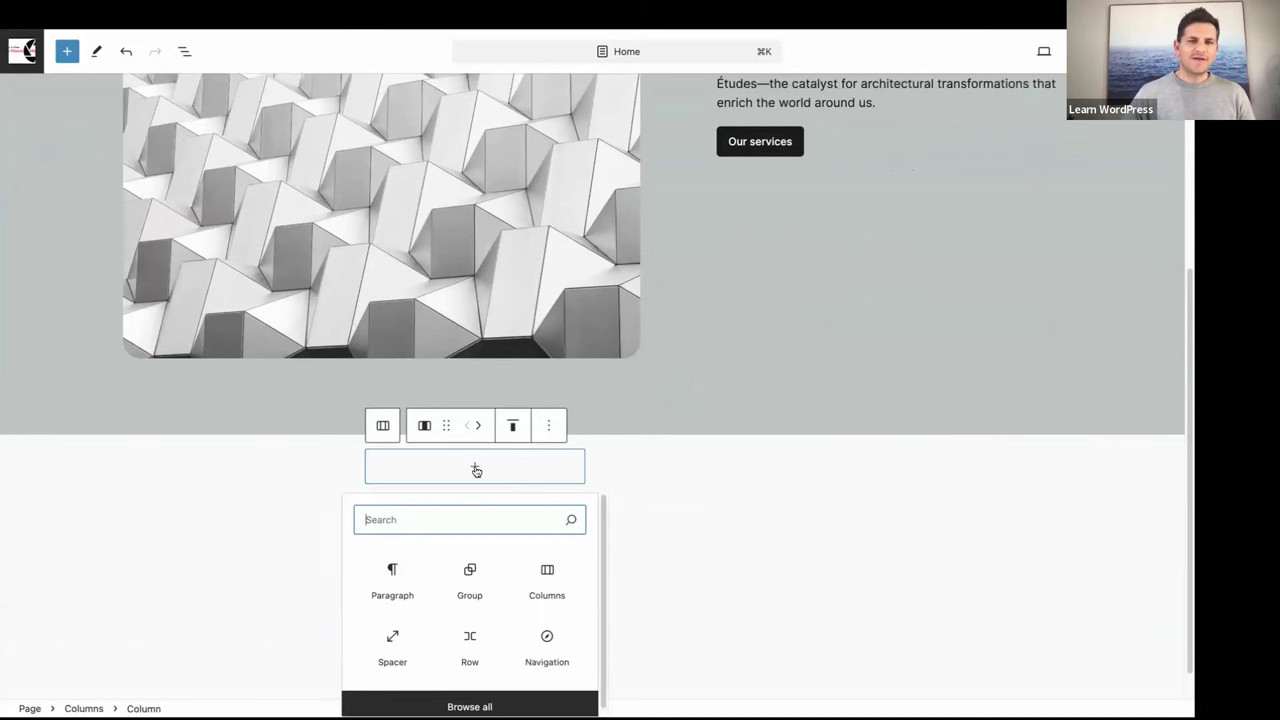
{"action": "type", "text": "qu"}
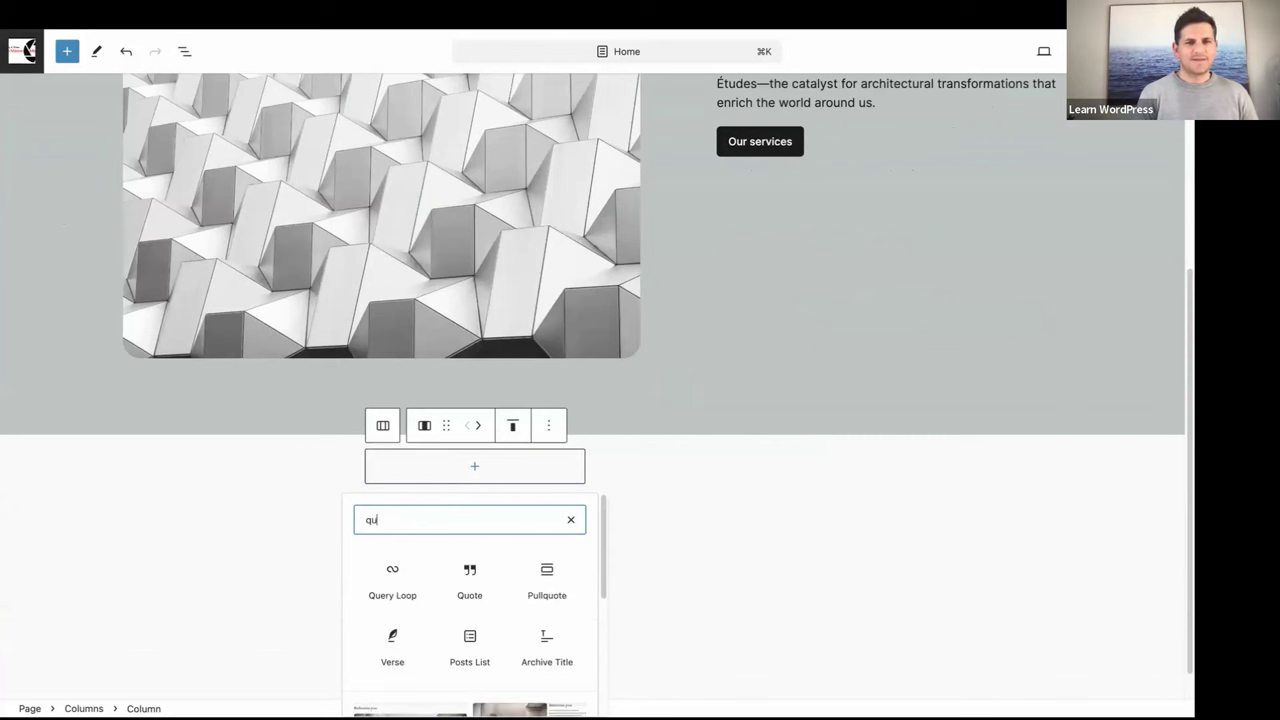
{"action": "type", "text": "ote"}
{"action": "left_click", "coordinate": [405, 585]}
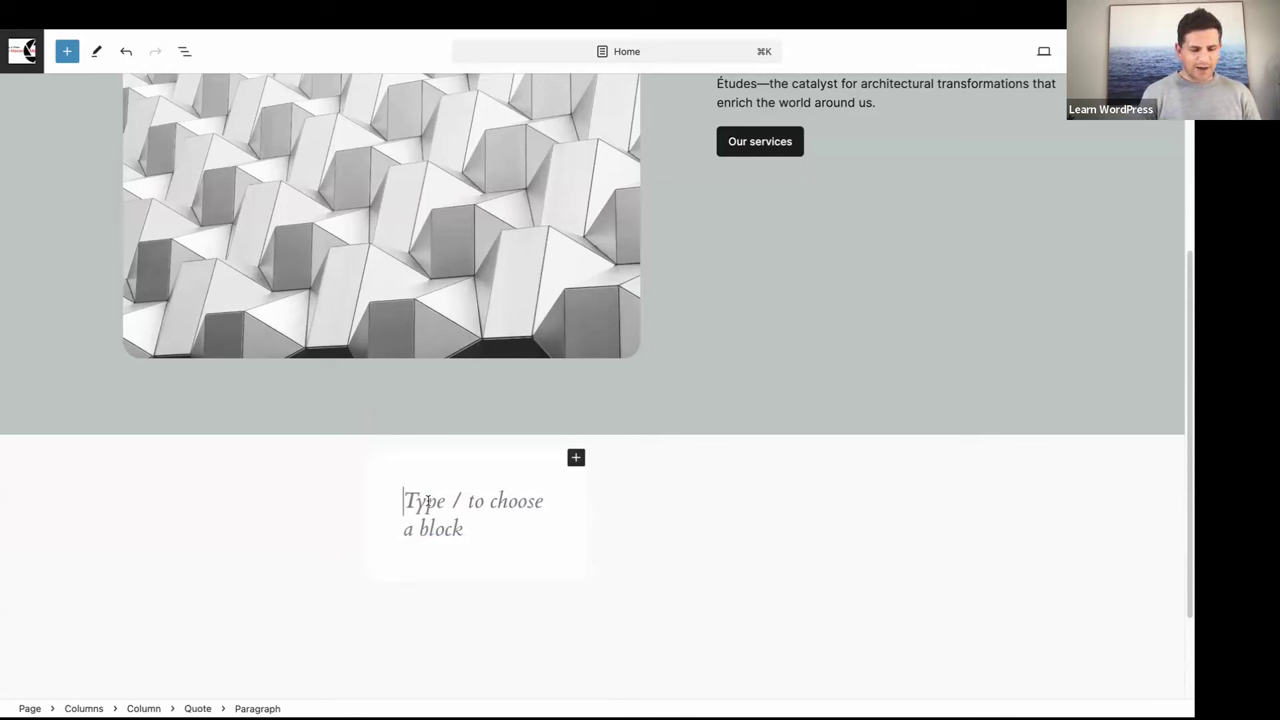
- Enter "Your home is living space, not storage space" as the text of the quote in the first column
{"action": "scroll", "coordinate": [426, 502], "scroll_direction": "down", "scroll_amount": 1}
{"action": "type", "text": "Your hom"}
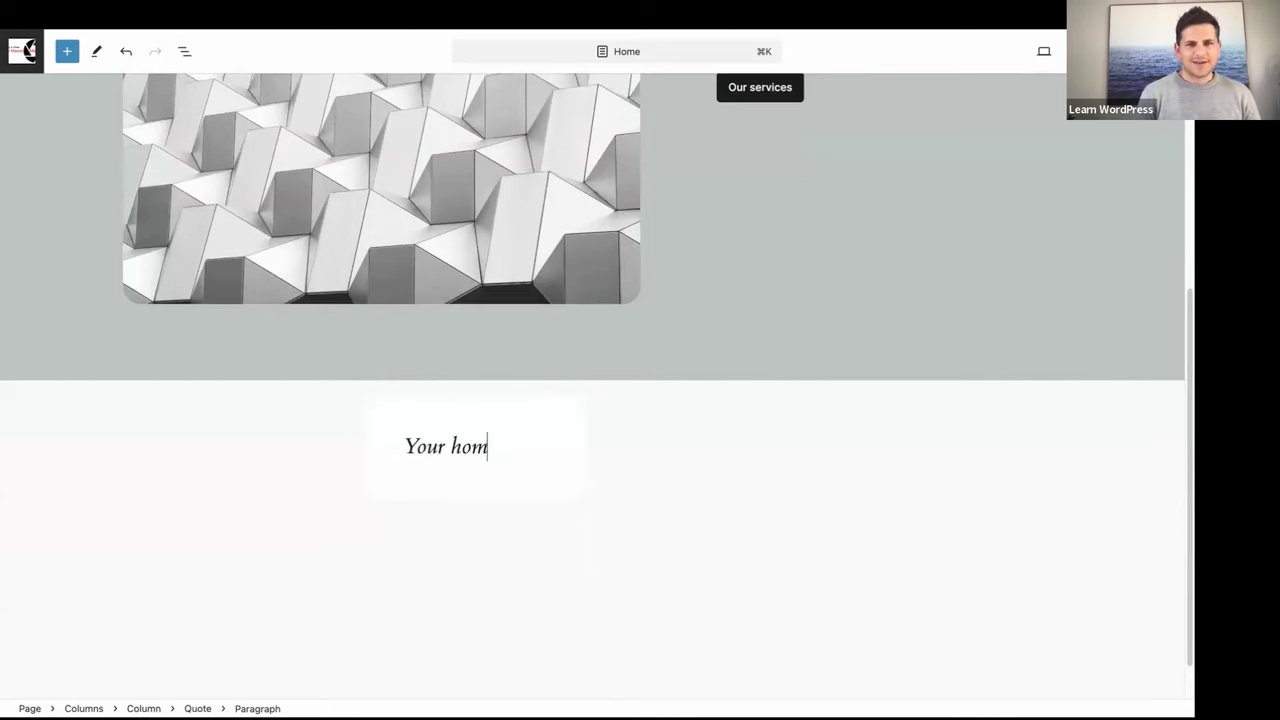
{"action": "type", "text": "e is "}
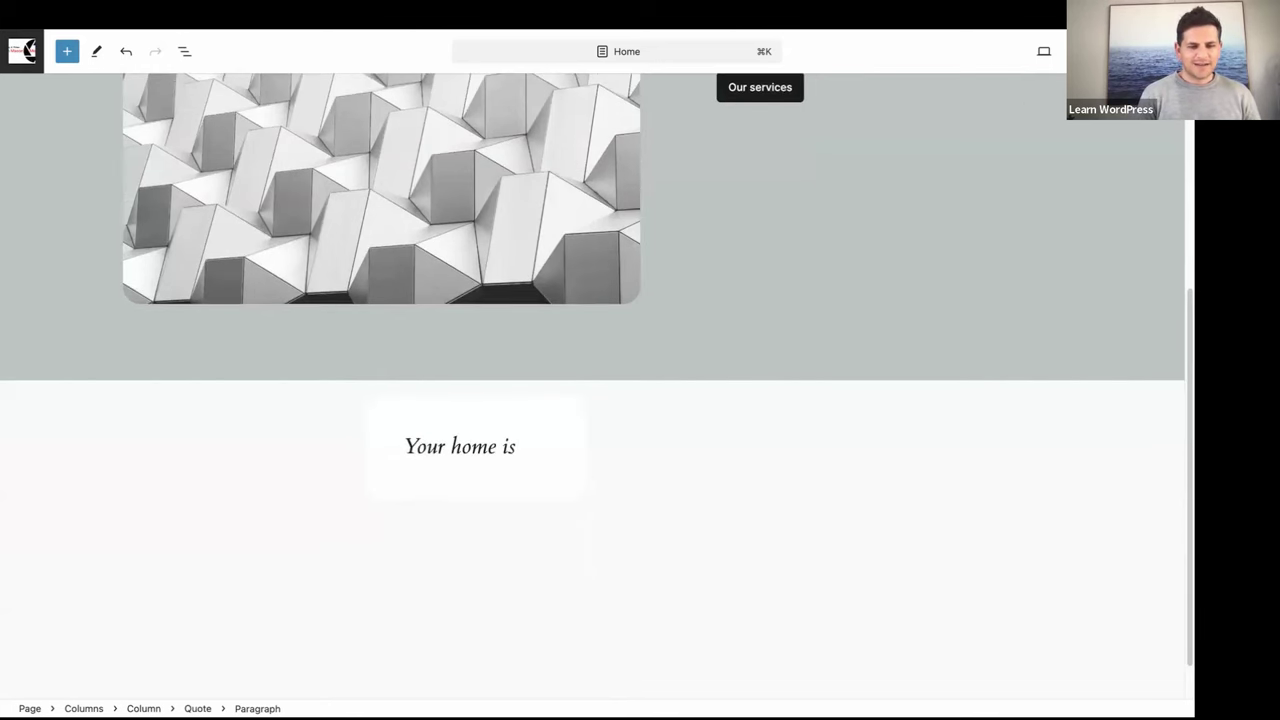
{"action": "type", "text": "living spzce"}
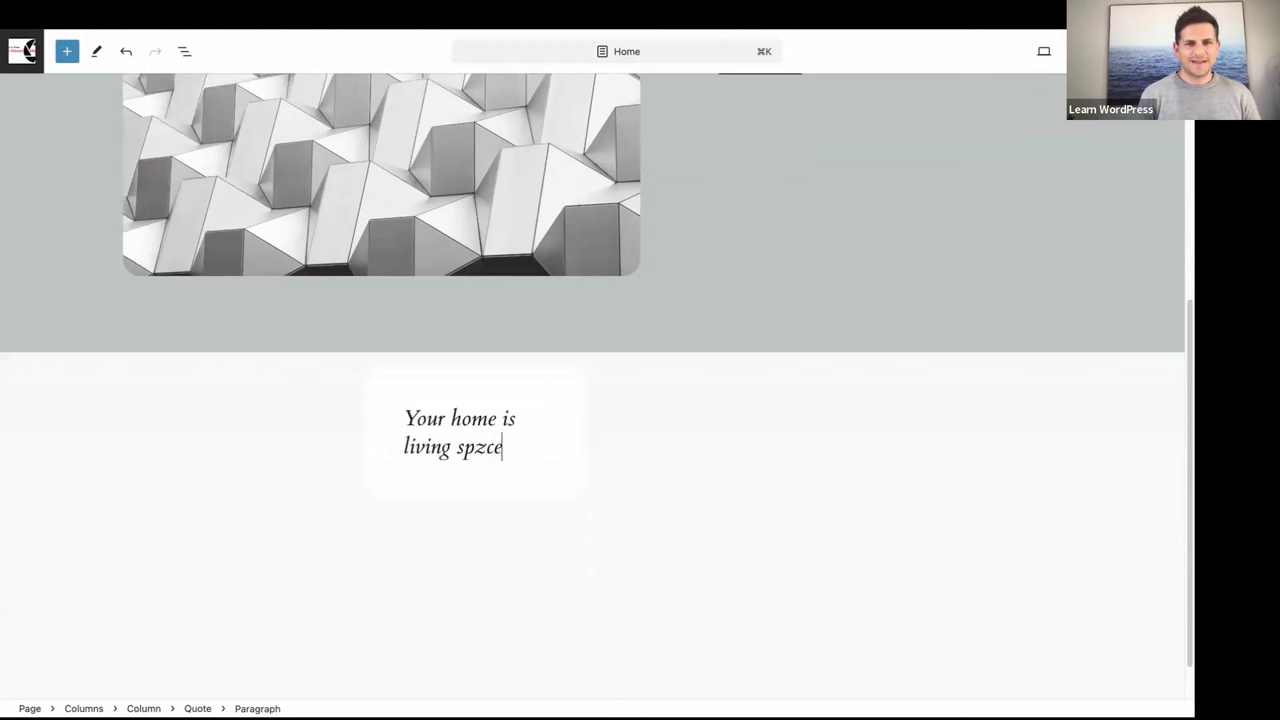
{"action": "key", "text": "BackSpace"}
{"action": "key", "text": "BackSpace"}
{"action": "key", "text": "BackSpace"}
{"action": "type", "text": "ace"}
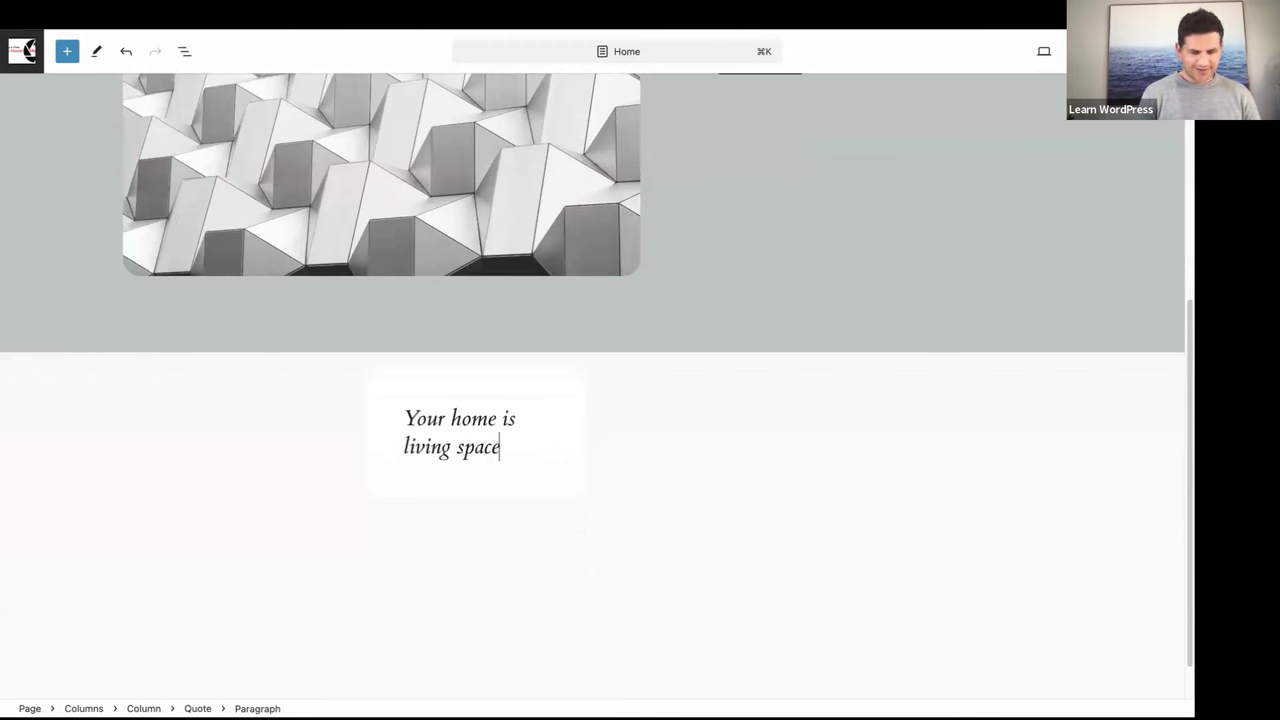
{"action": "type", "text": ", not stora"}
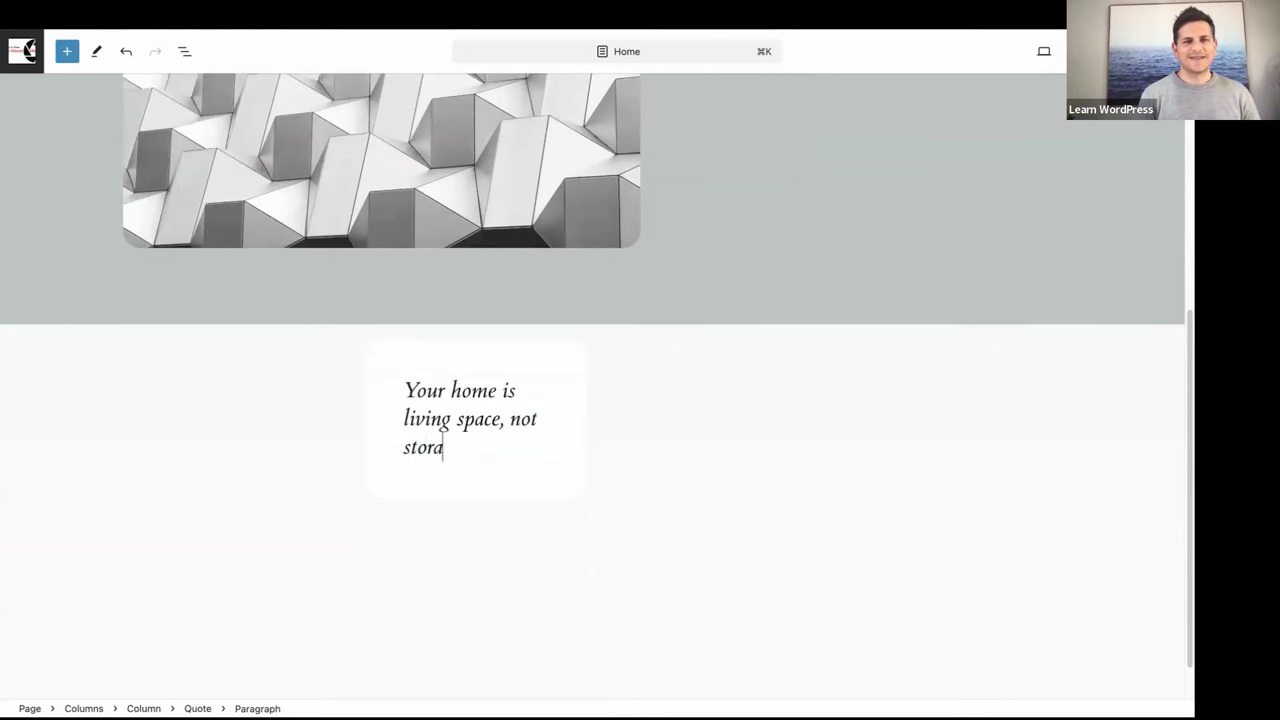
{"action": "type", "text": "ge space"}
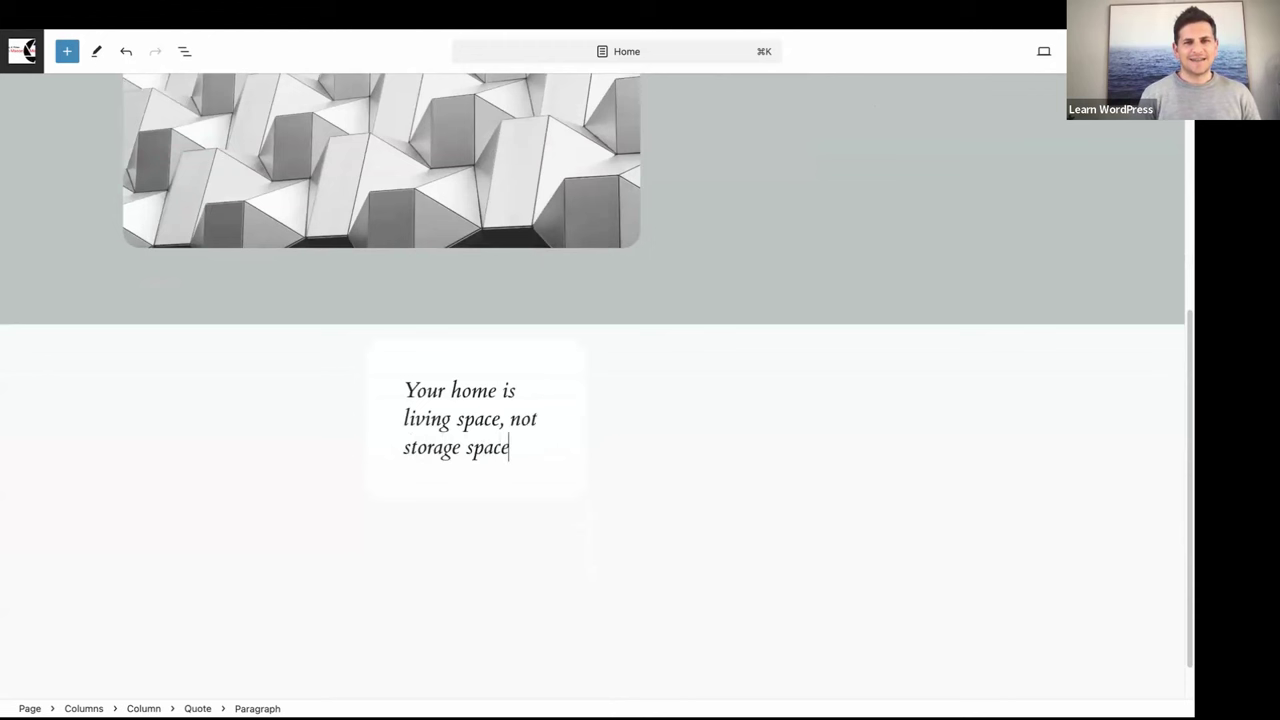
- Add a citation to the first column's quote crediting Francine Jay
{"action": "left_click", "coordinate": [401, 359]}
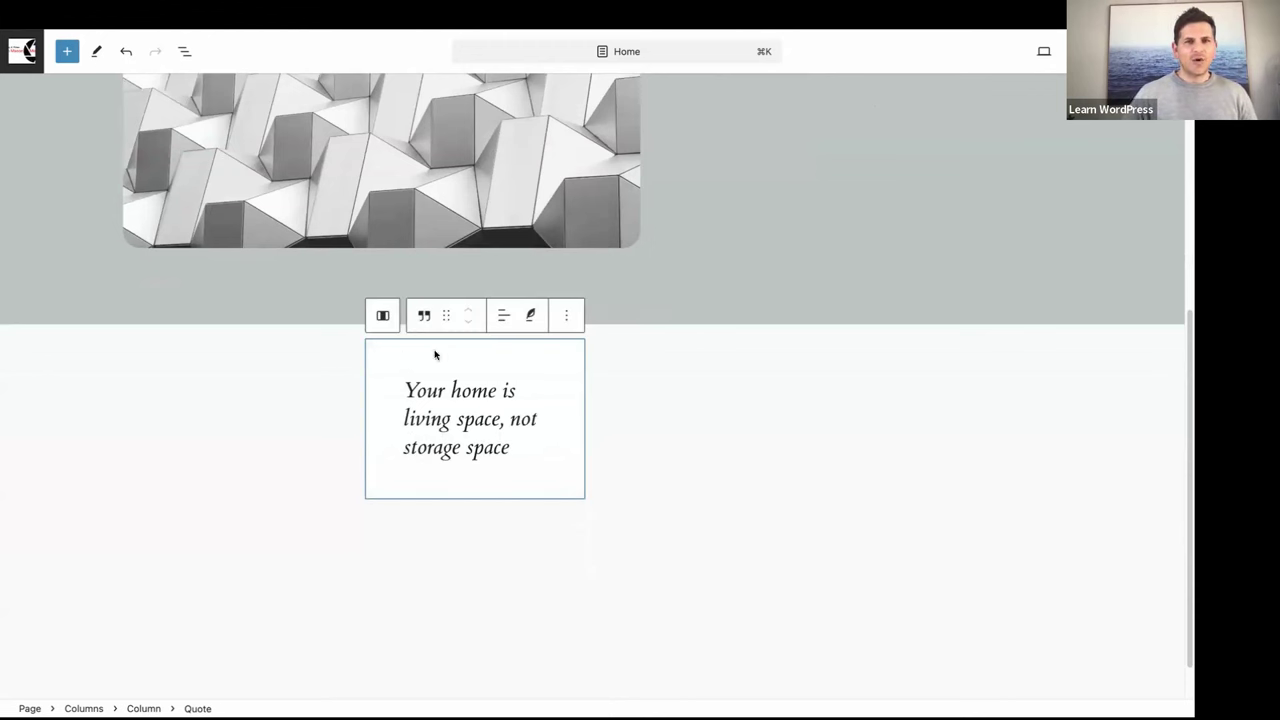
{"action": "left_click", "coordinate": [532, 316]}
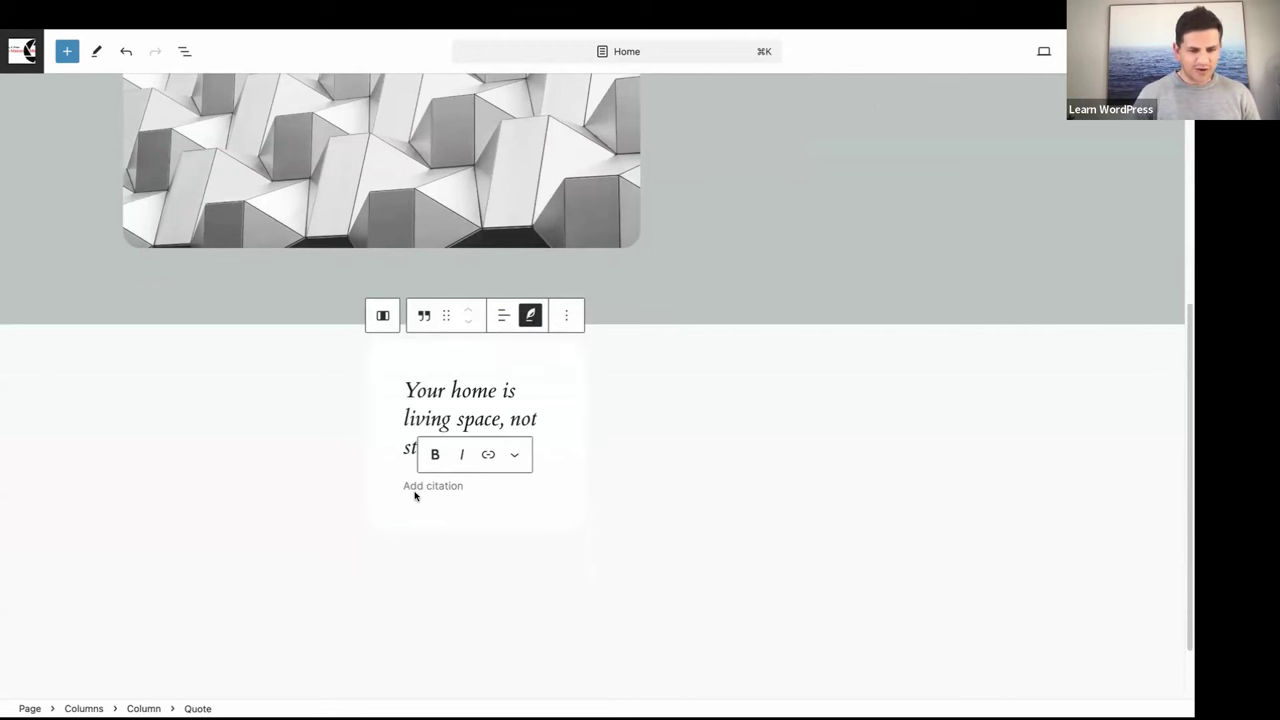
{"action": "scroll", "coordinate": [415, 495], "scroll_direction": "down", "scroll_amount": 1}
{"action": "type", "text": "Franci"}
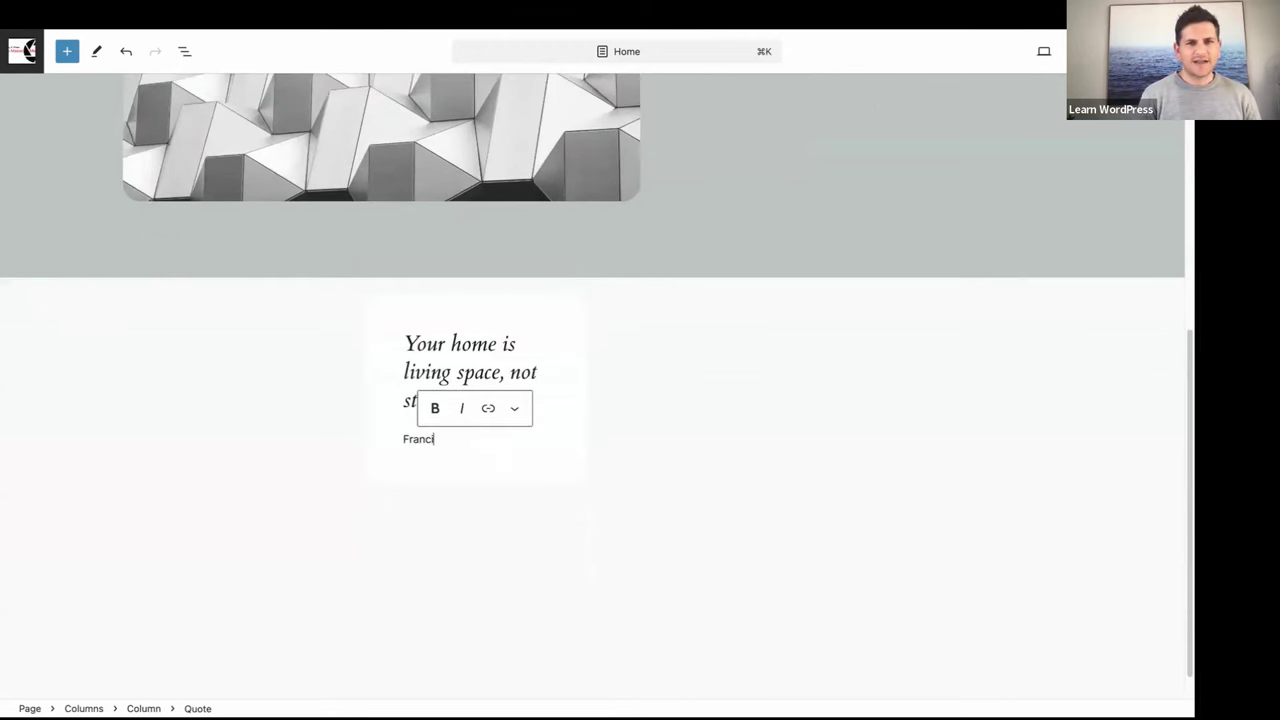
{"action": "type", "text": "ne Jay"}
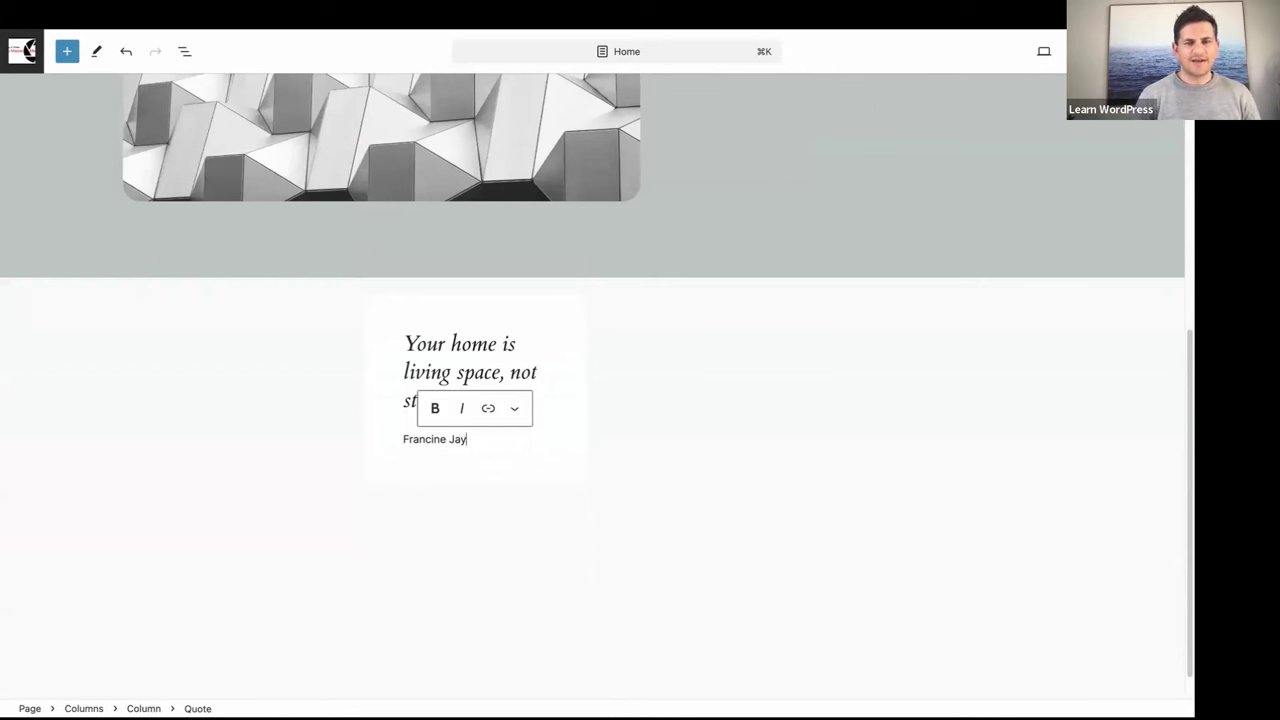
{"action": "left_click", "coordinate": [388, 320]}
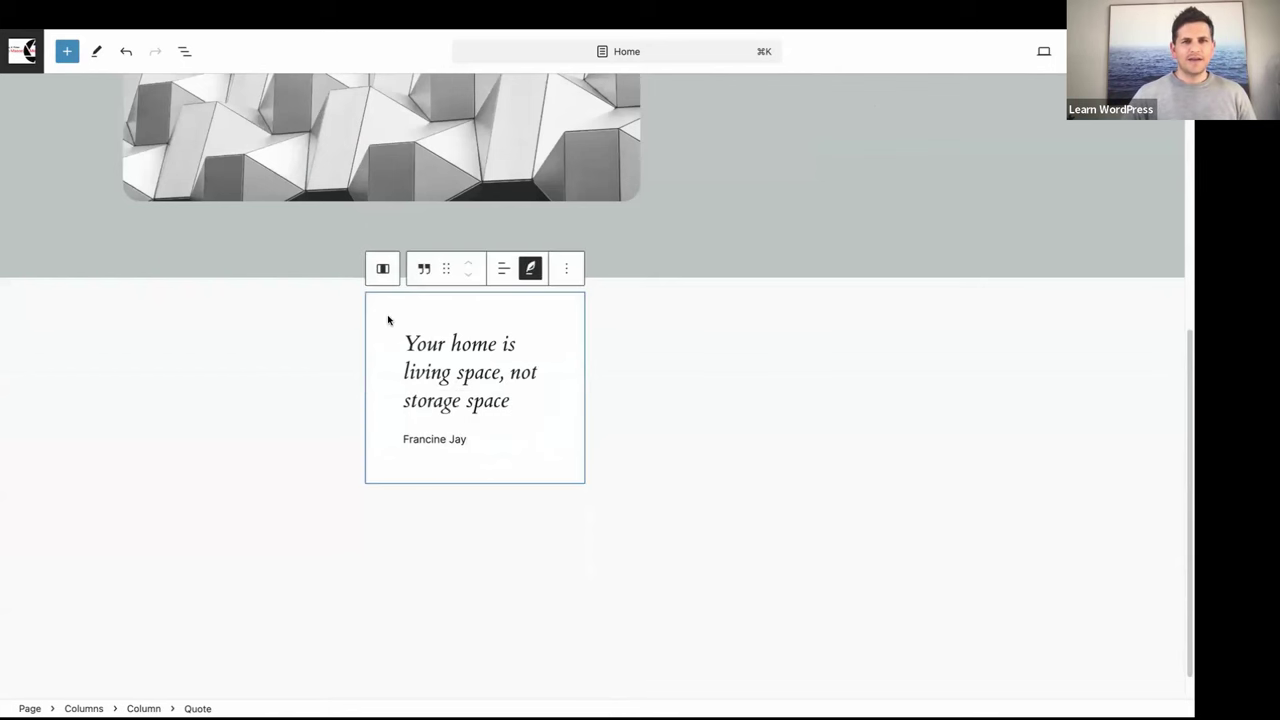
- Show the page's block structure and duplicate the column that contains the quote
{"action": "left_click", "coordinate": [186, 52]}
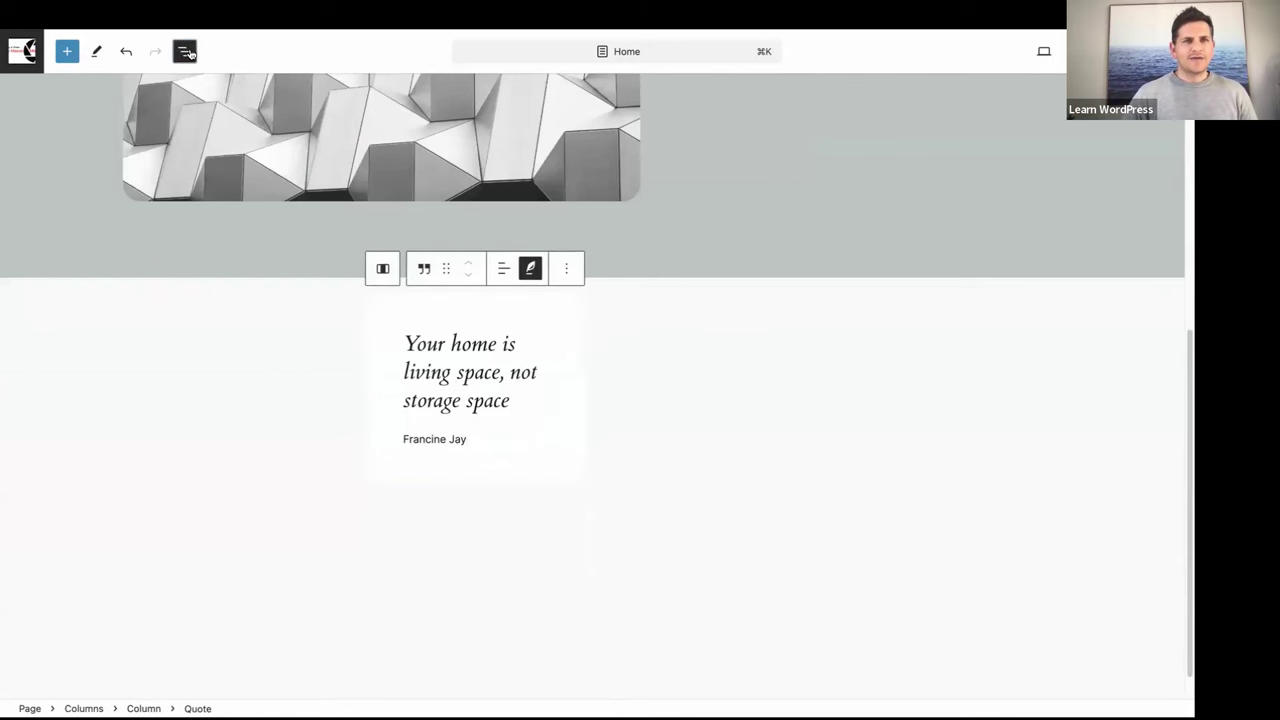
{"action": "left_click", "coordinate": [56, 174]}
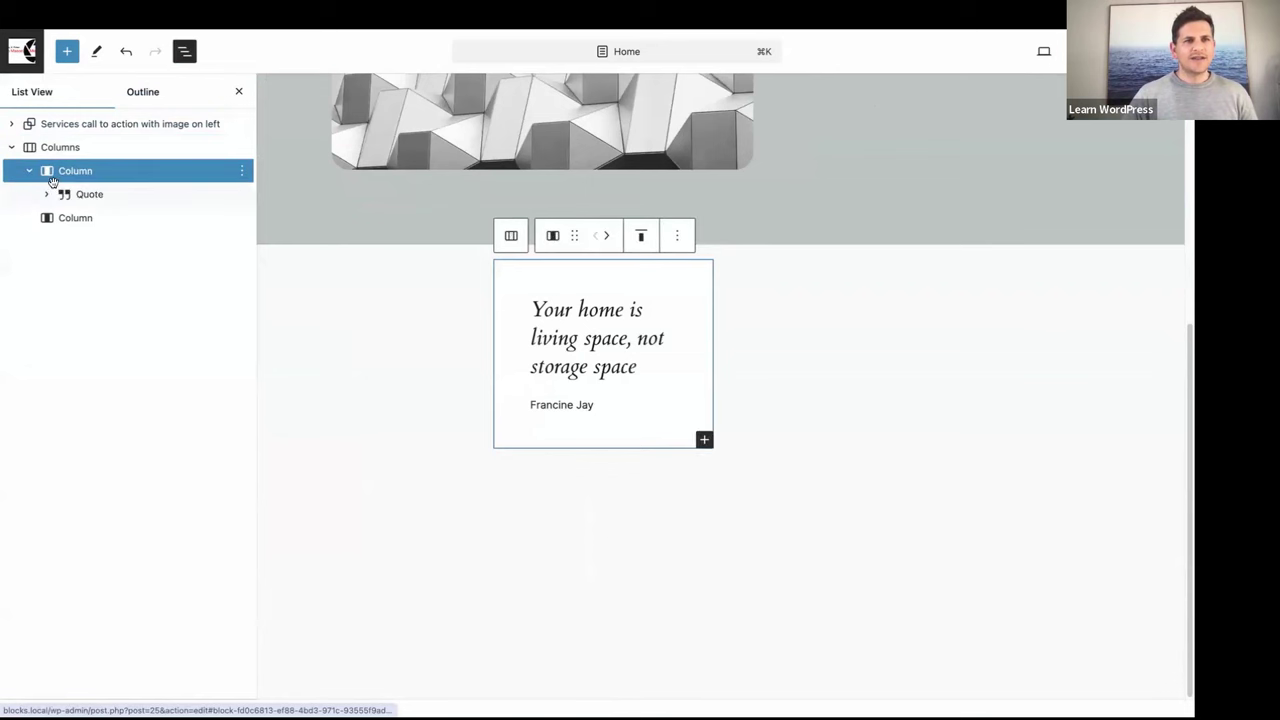
{"action": "left_click", "coordinate": [68, 170]}
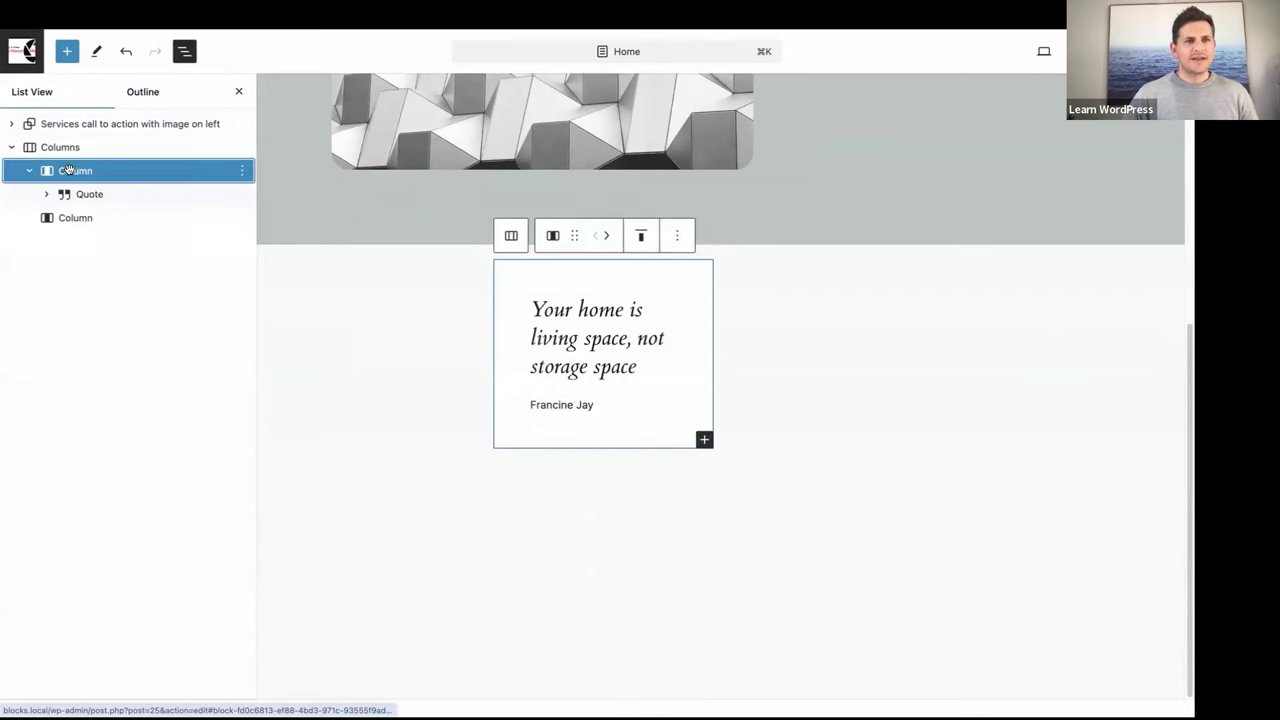
{"action": "left_click", "coordinate": [241, 171]}
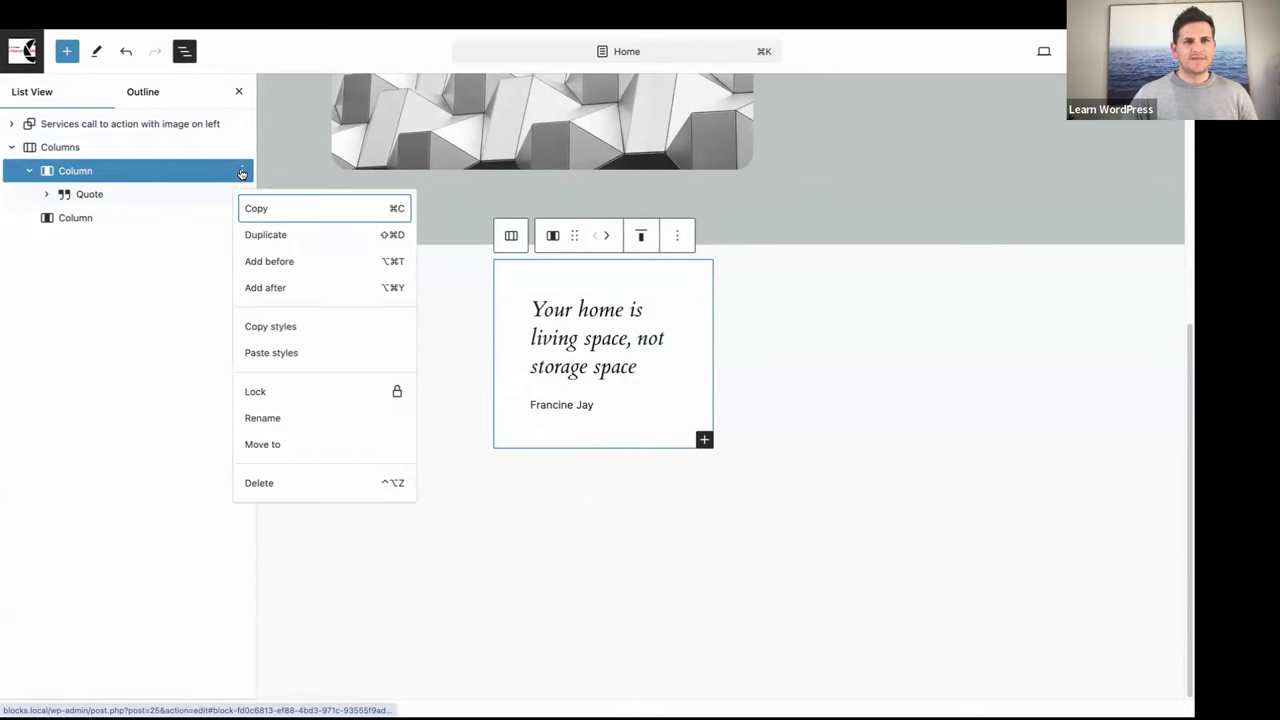
{"action": "left_click", "coordinate": [263, 236]}
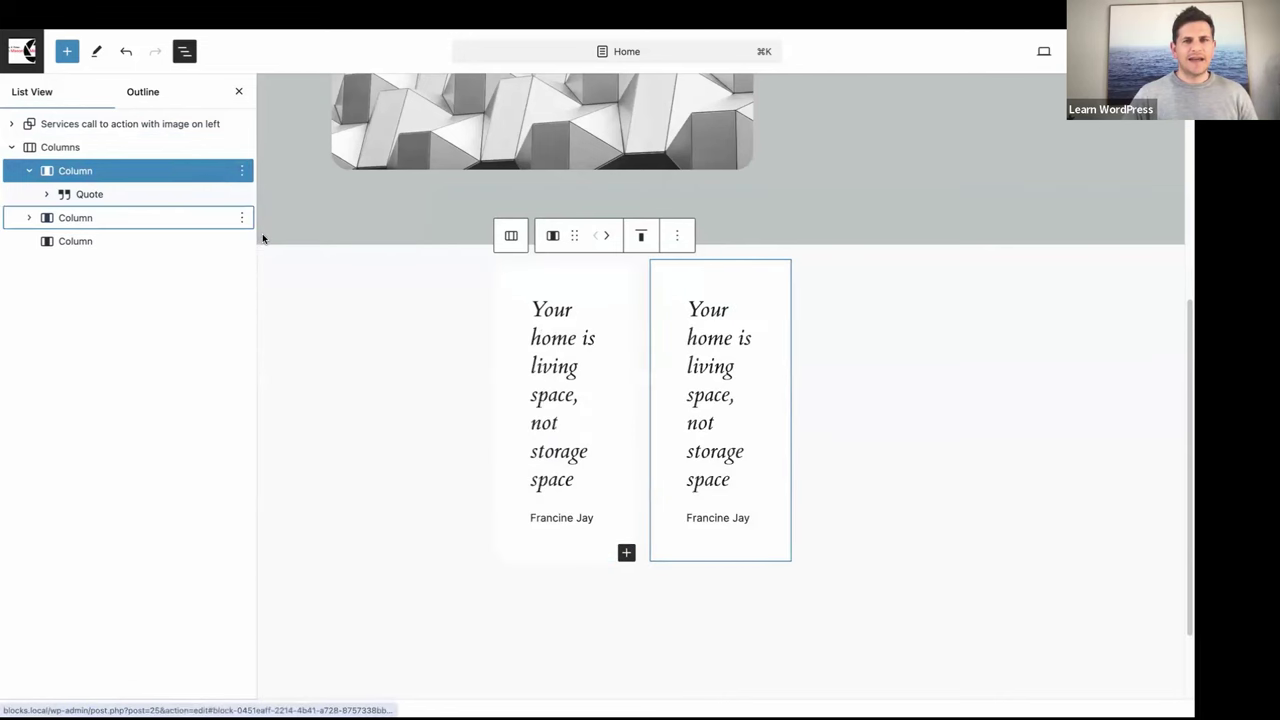
- Delete the empty last column from the Columns block
{"action": "left_click", "coordinate": [72, 244]}
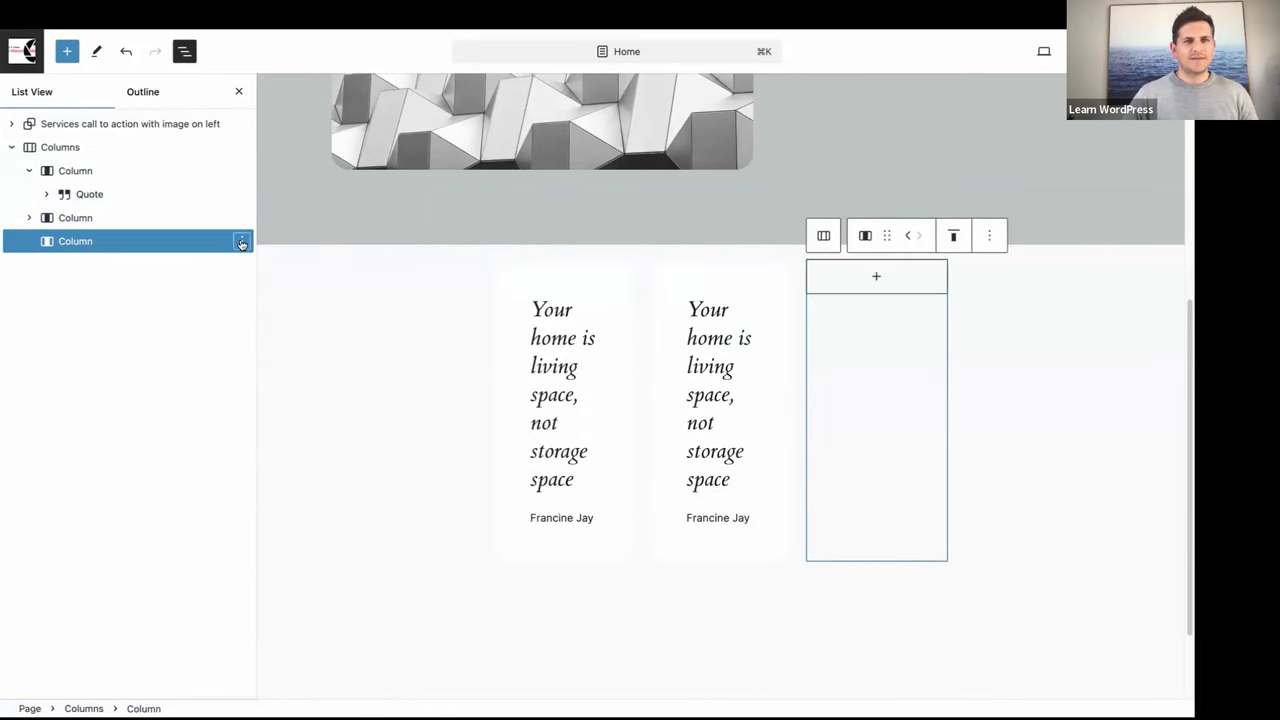
{"action": "left_click", "coordinate": [241, 244]}
{"action": "left_click", "coordinate": [252, 554]}
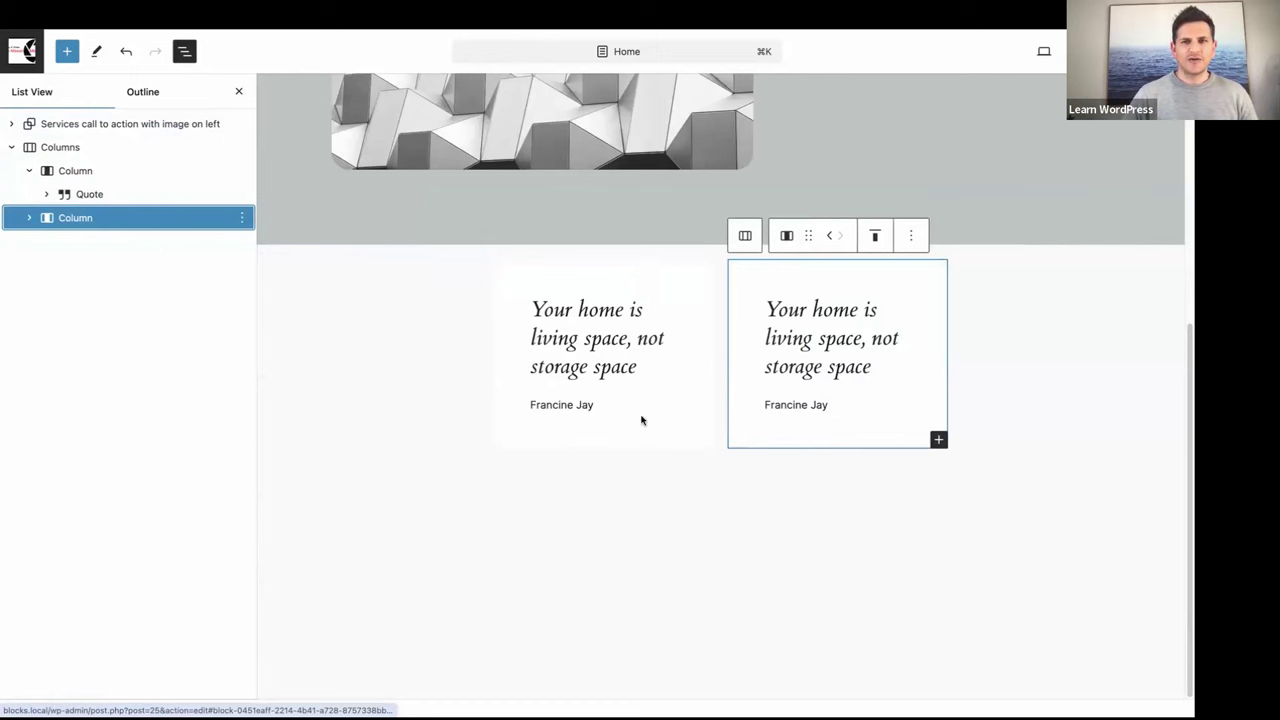
- Replace the duplicated quote's text in the second column with "A room should feel collected, not decorated"
{"action": "left_click", "coordinate": [870, 368]}
{"action": "left_click_drag", "start_coordinate": [870, 368], "coordinate": [765, 312]}
{"action": "type", "text": "A "}
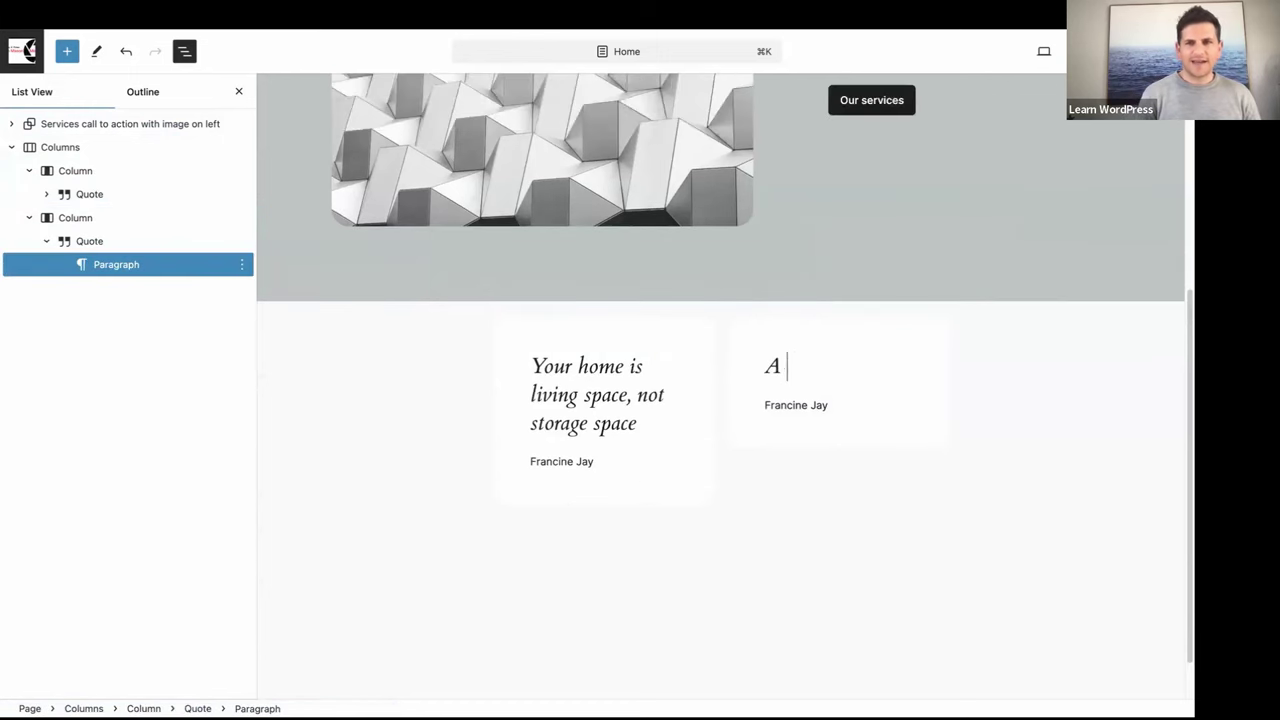
{"action": "type", "text": "room shoul"}
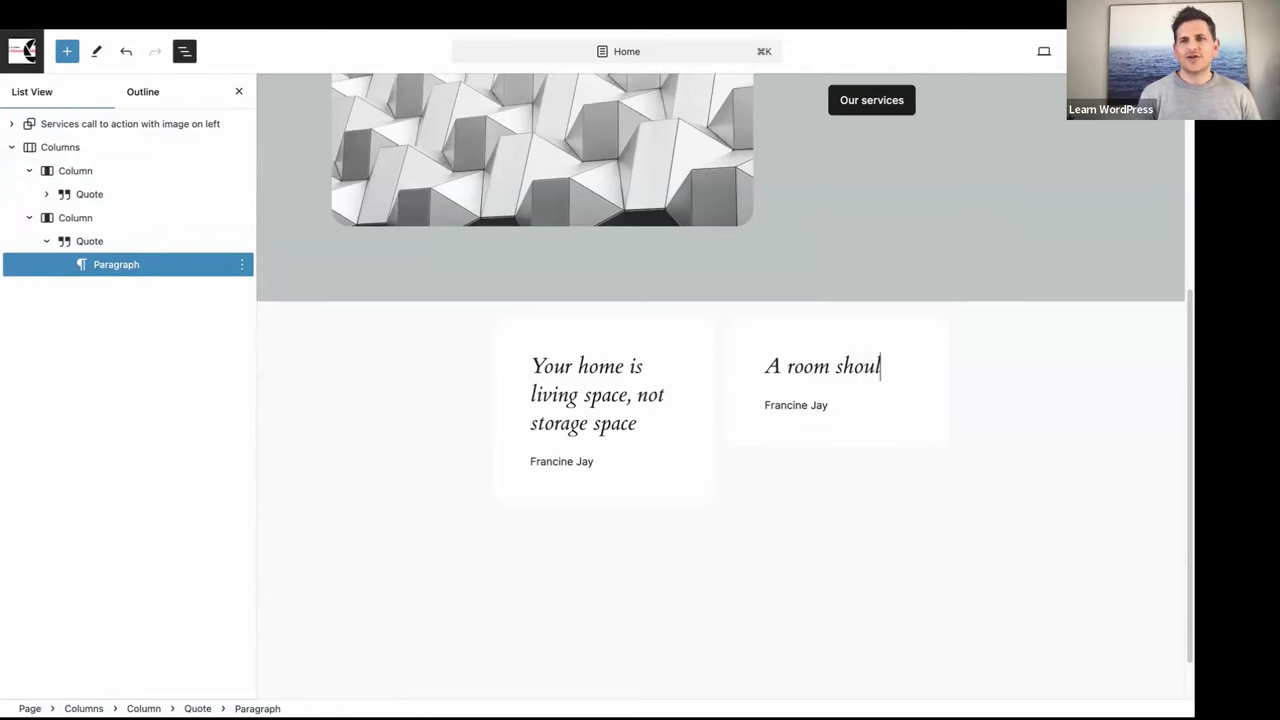
{"action": "type", "text": "d feel collec"}
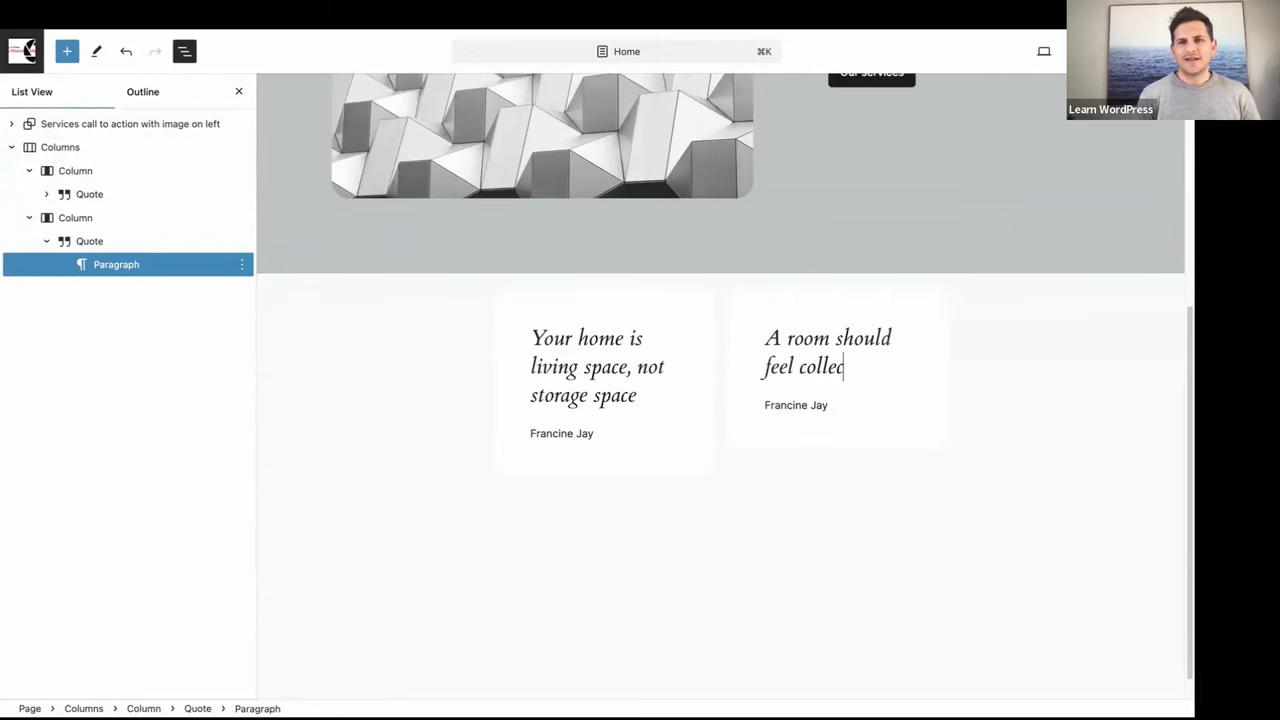
{"action": "type", "text": "ted, no"}
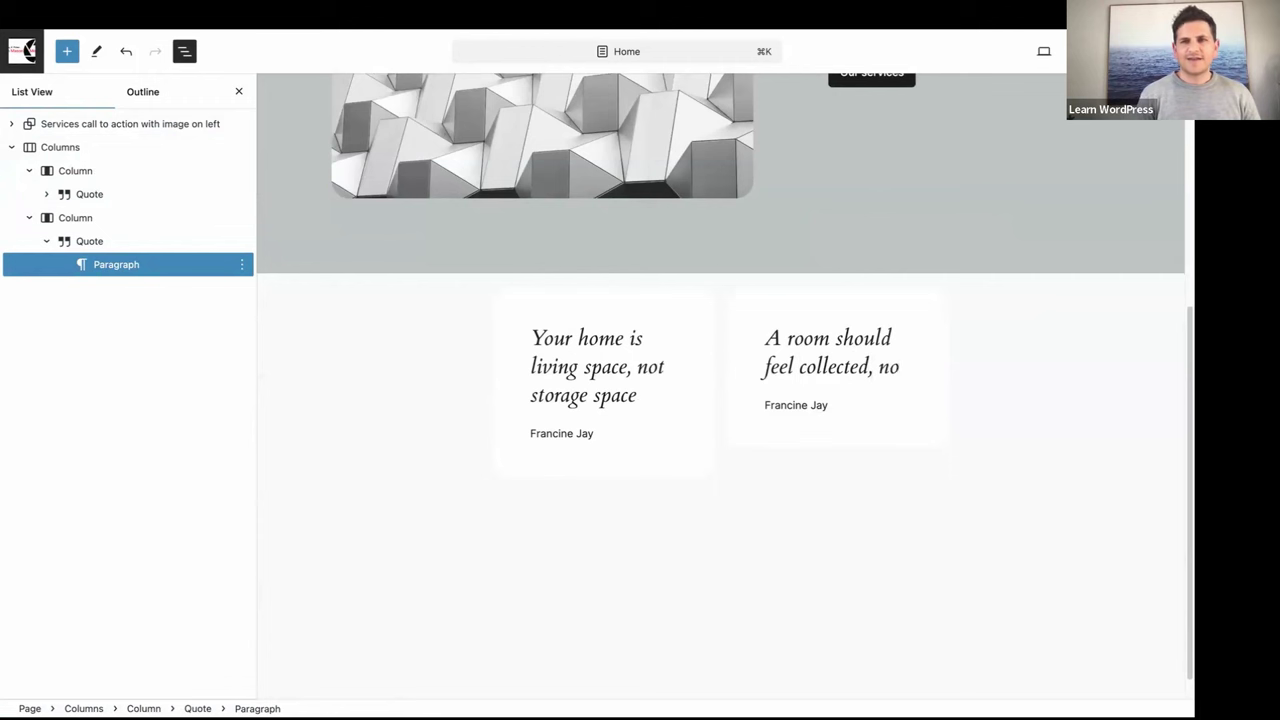
{"action": "type", "text": "t decorated"}
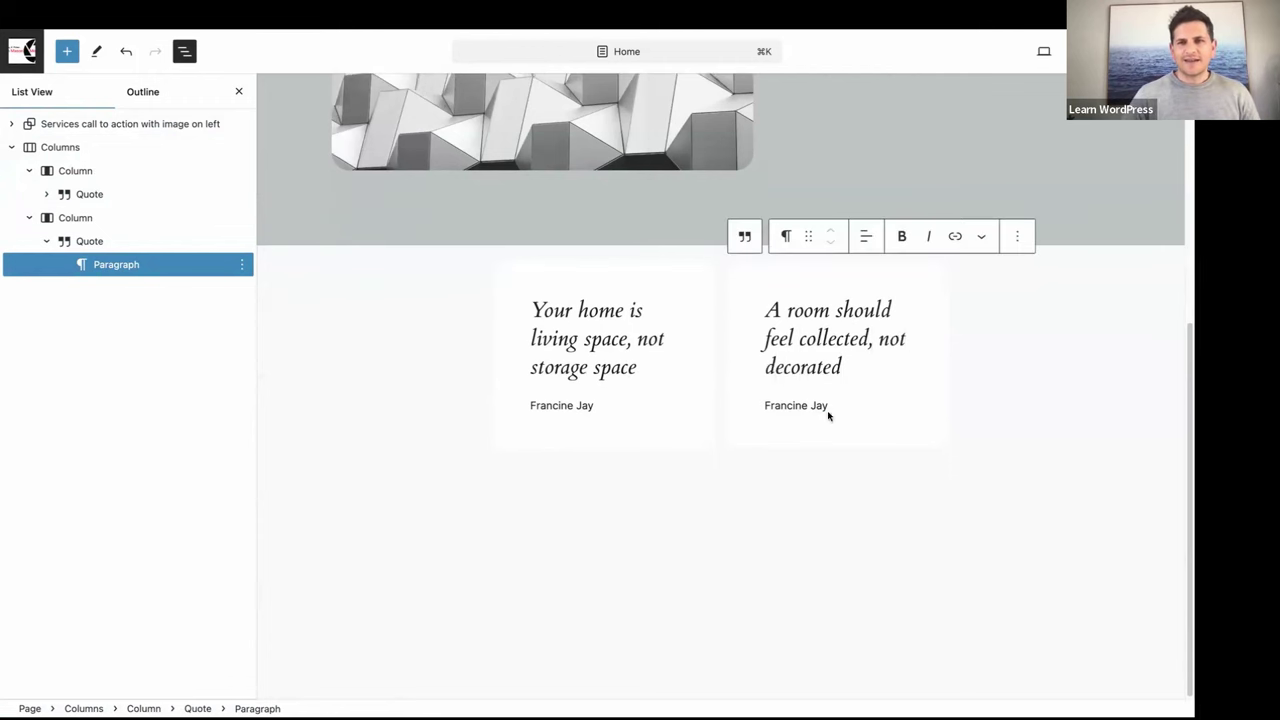
- Replace the citation of the second column's quote with Albert Hadley
{"action": "left_click_drag", "start_coordinate": [828, 412], "coordinate": [765, 406]}
{"action": "type", "text": "A"}
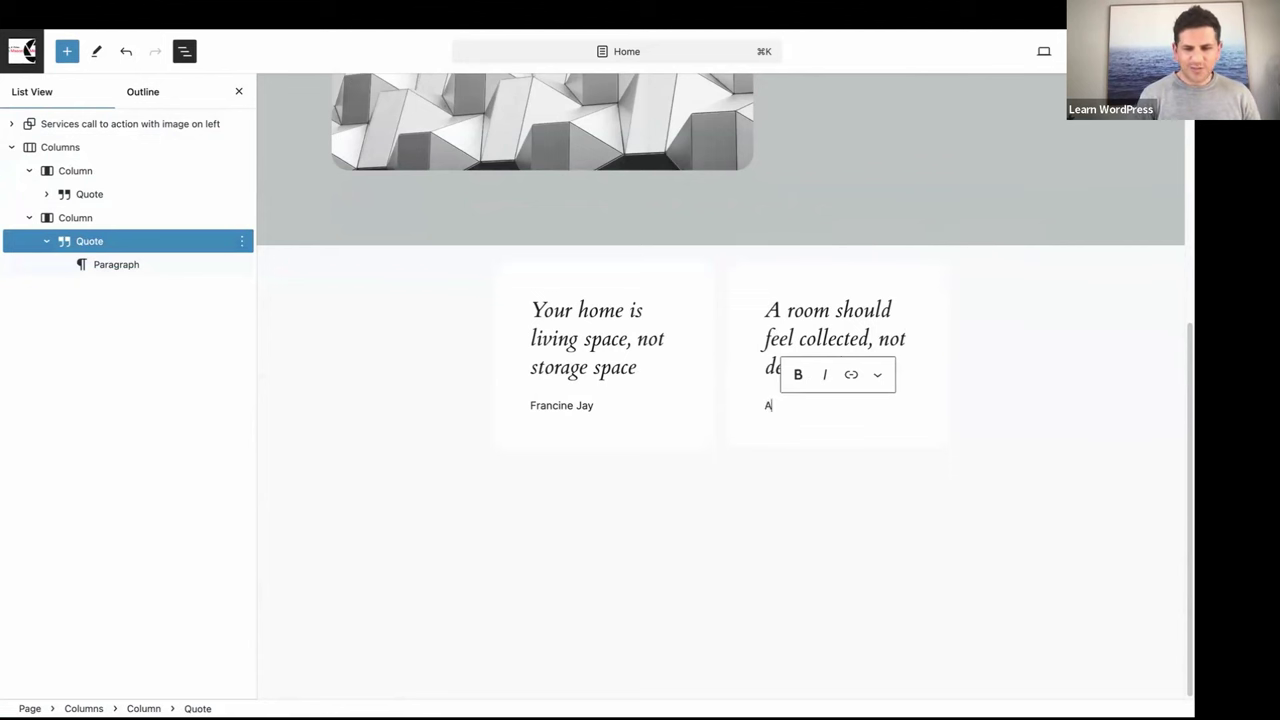
{"action": "type", "text": "lbert H"}
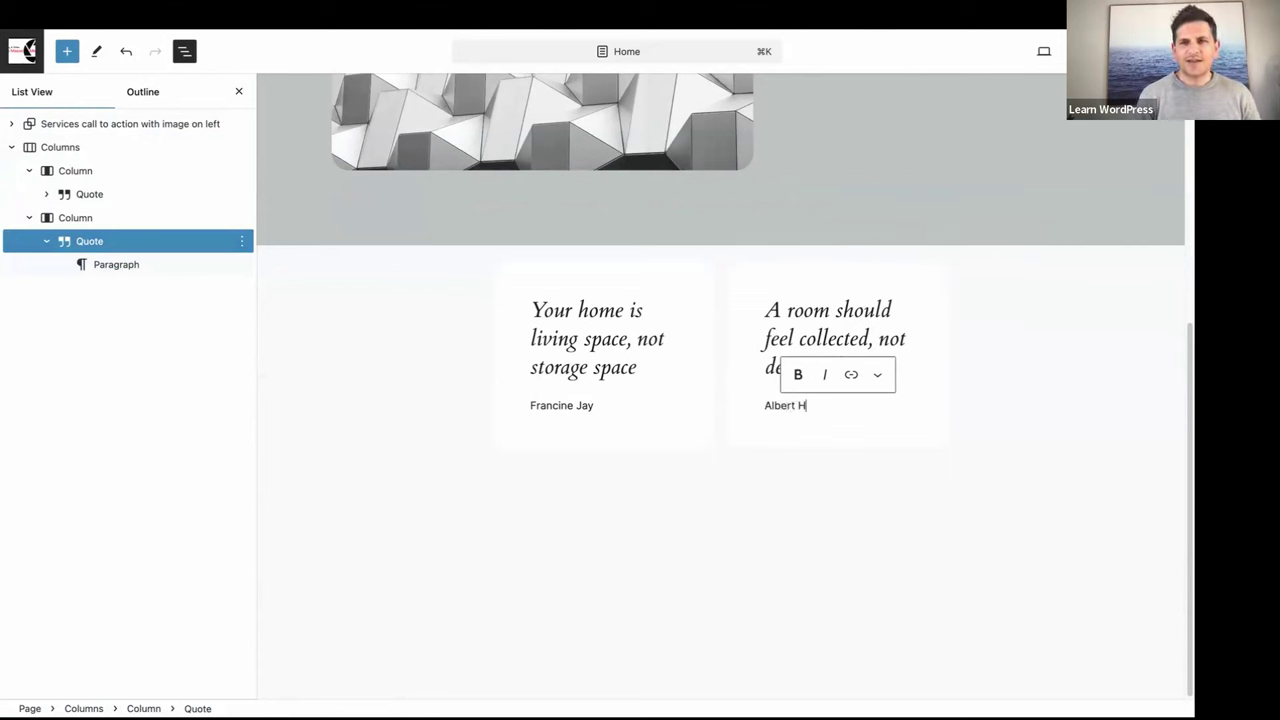
{"action": "type", "text": "adley"}
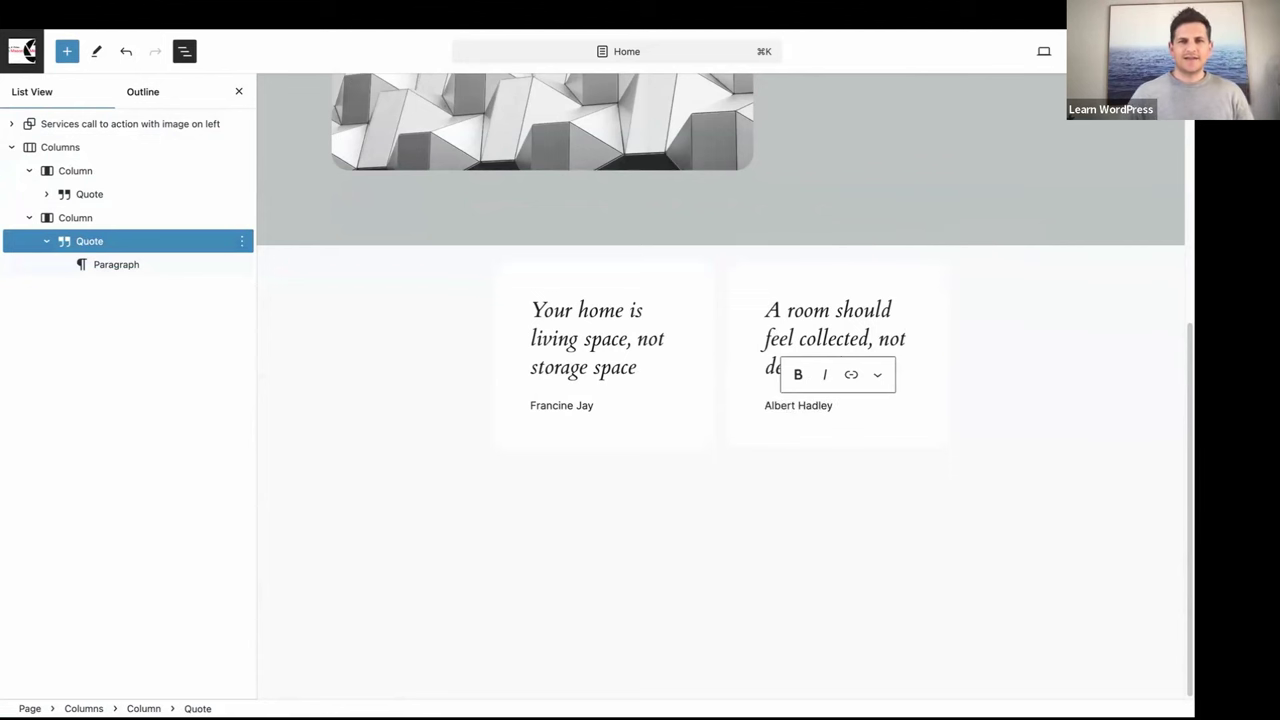
- Set the Columns block holding both quotes to full width and compare it with the call-to-action group above
{"action": "left_click", "coordinate": [95, 219]}
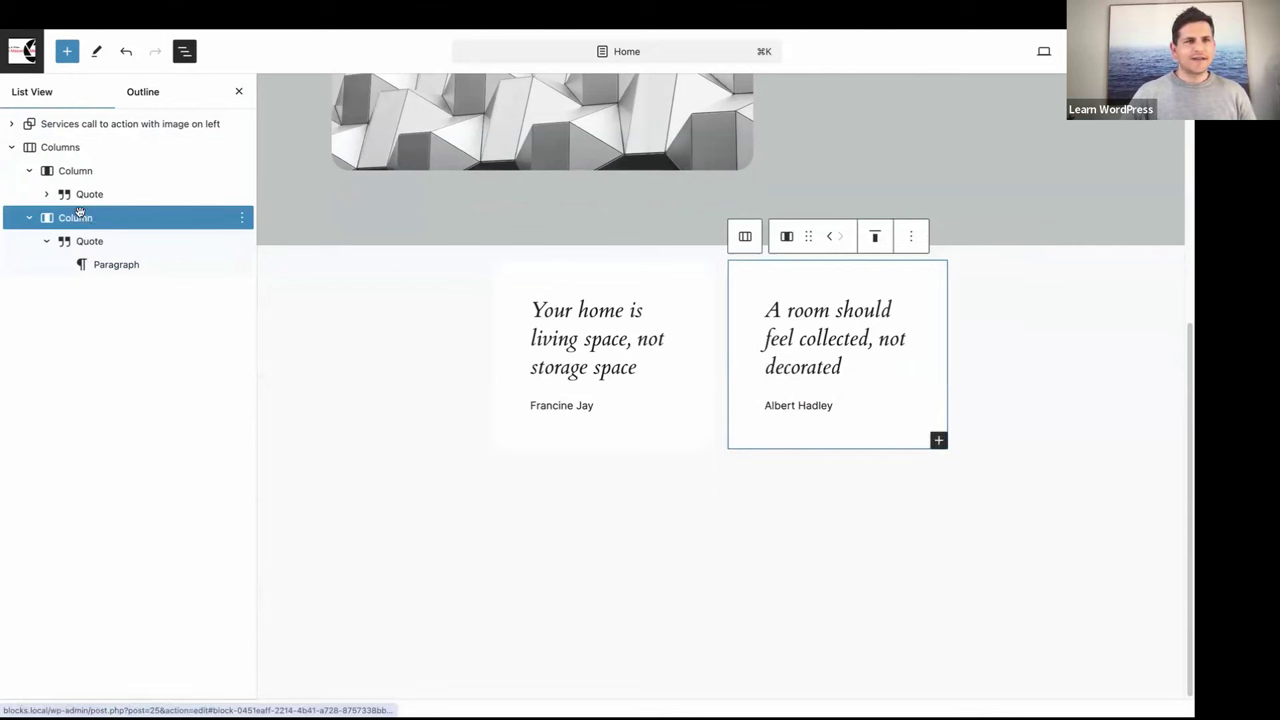
{"action": "left_click", "coordinate": [33, 149]}
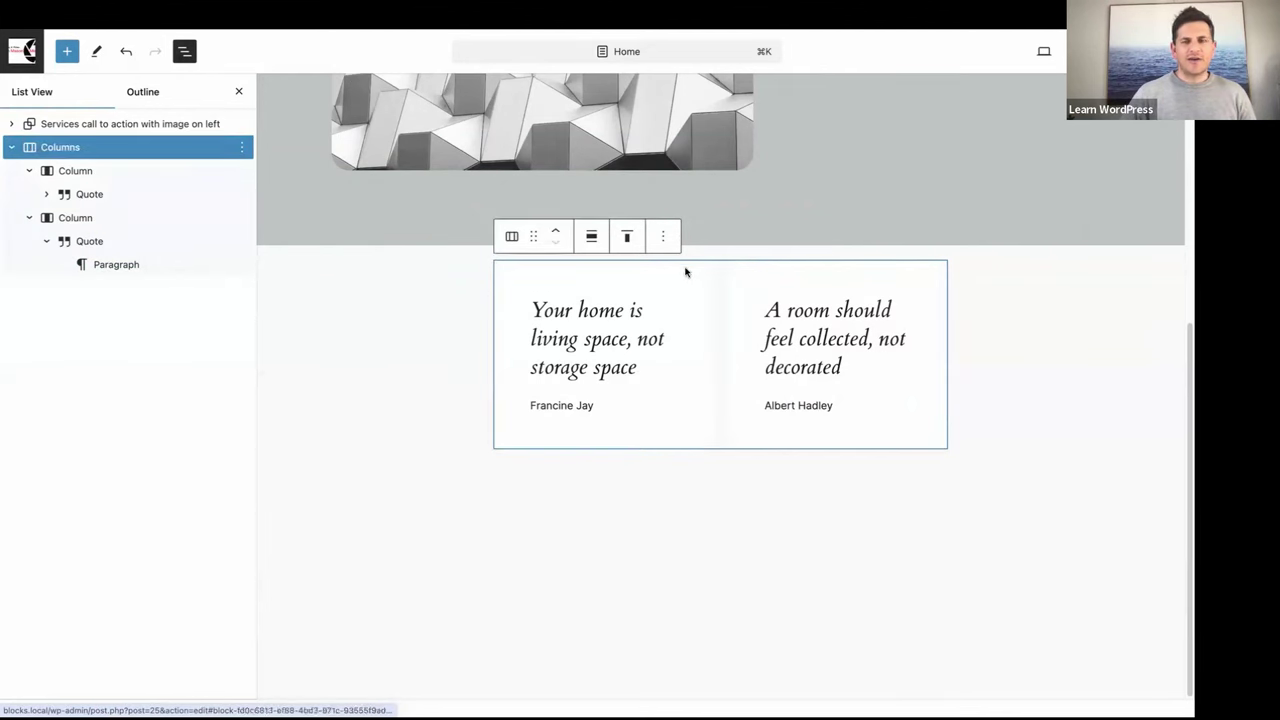
{"action": "left_click", "coordinate": [592, 239]}
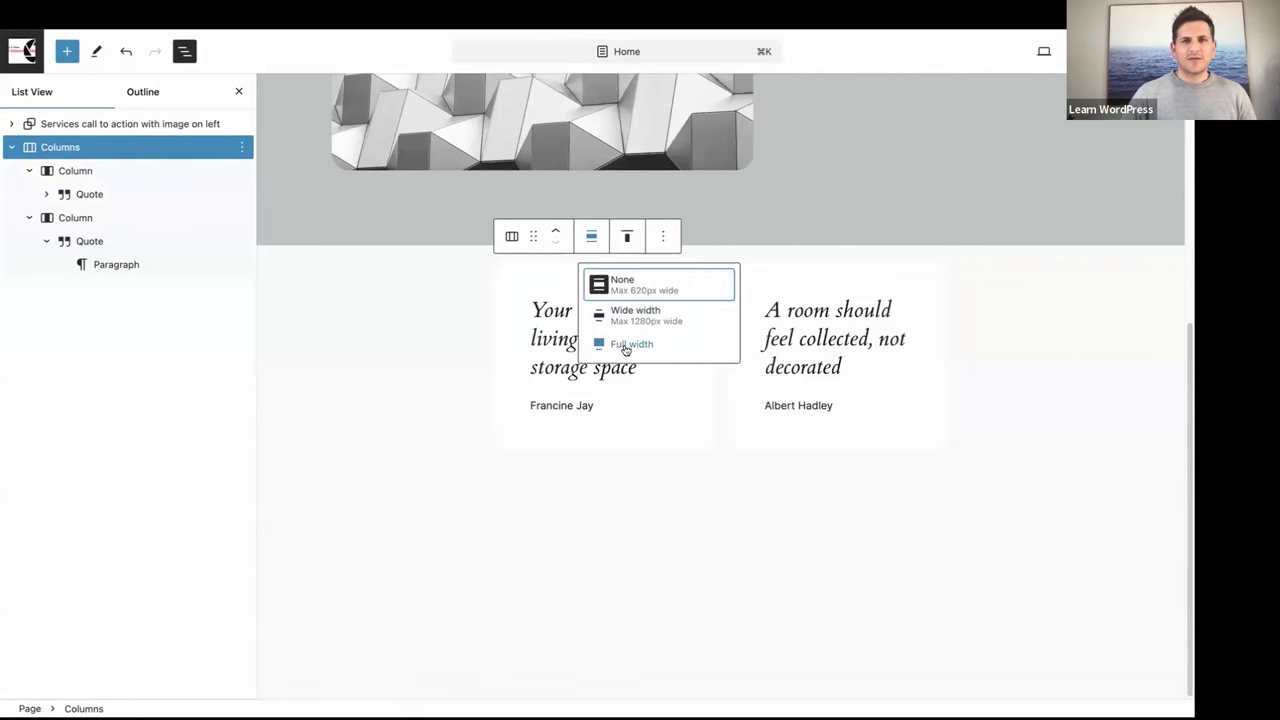
{"action": "left_click", "coordinate": [626, 346]}
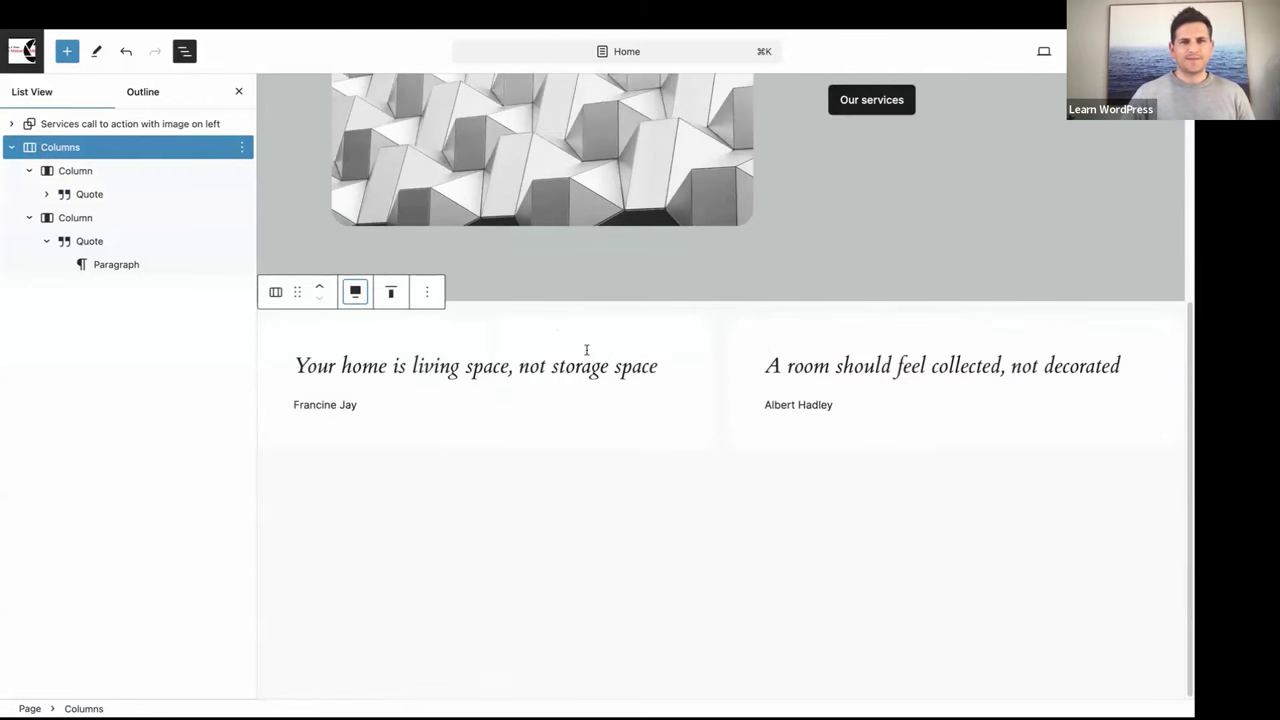
{"action": "left_click", "coordinate": [33, 128]}
{"action": "scroll", "coordinate": [406, 160], "scroll_direction": "up", "scroll_amount": 2}
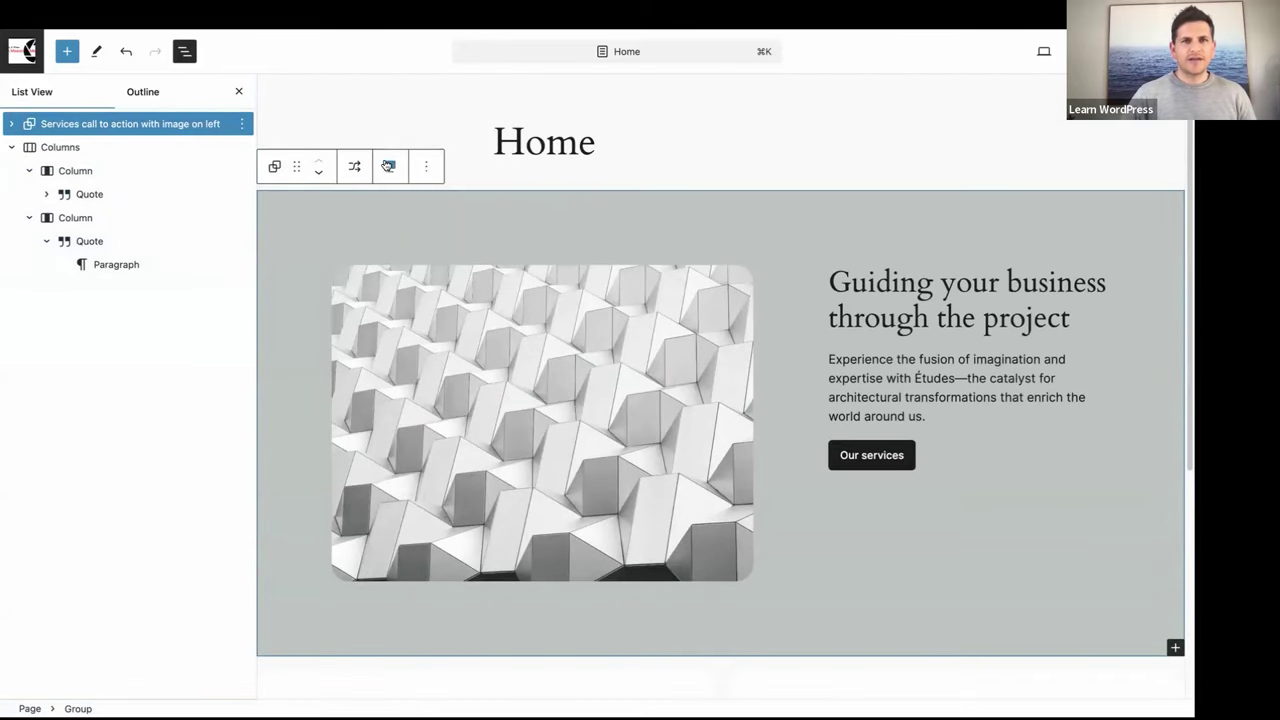
{"action": "scroll", "coordinate": [471, 277], "scroll_direction": "down", "scroll_amount": 5}
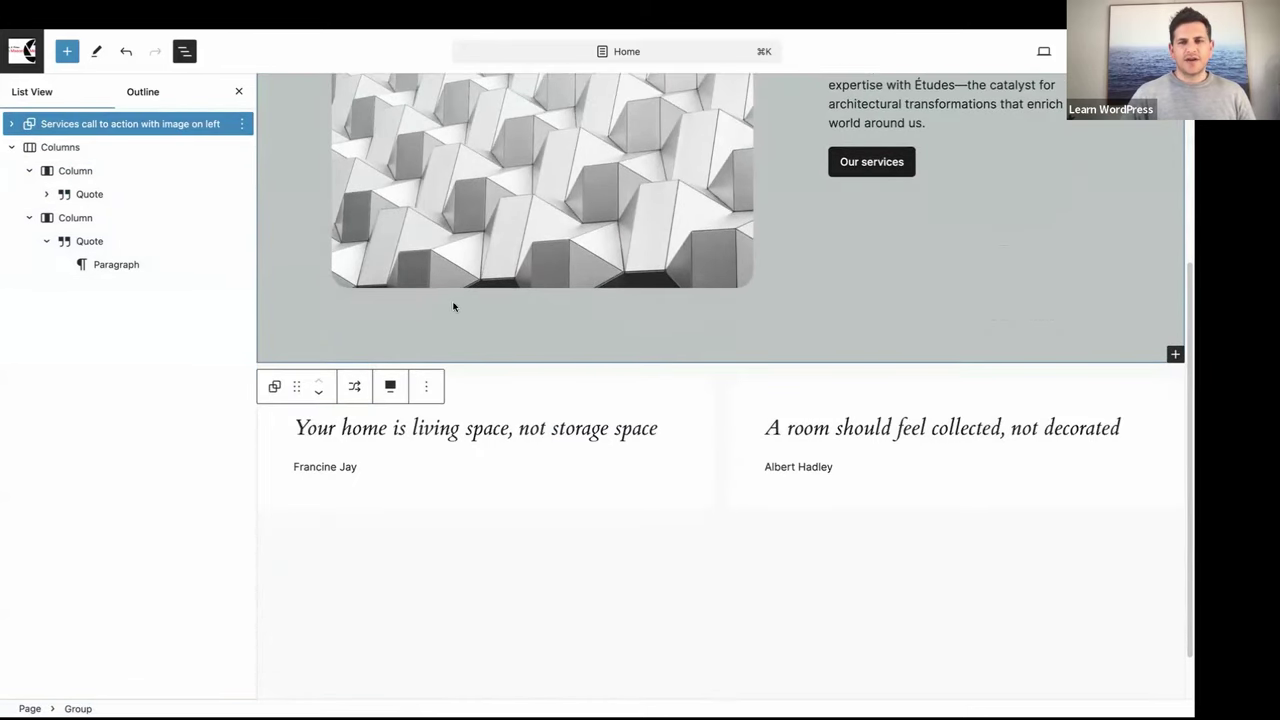
- Add a Query Loop block directly after the Columns block holding the two quotes
{"action": "scroll", "coordinate": [453, 306], "scroll_direction": "down", "scroll_amount": 2}
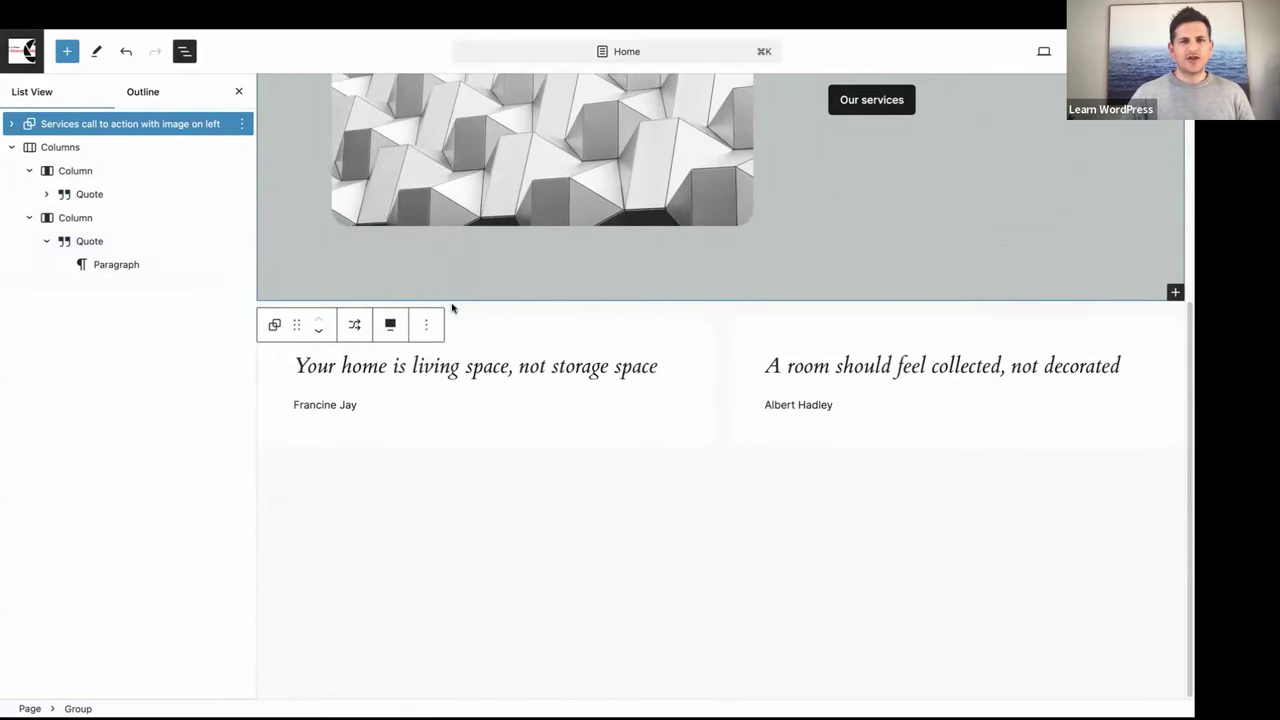
{"action": "left_click", "coordinate": [12, 148]}
{"action": "left_click", "coordinate": [54, 150]}
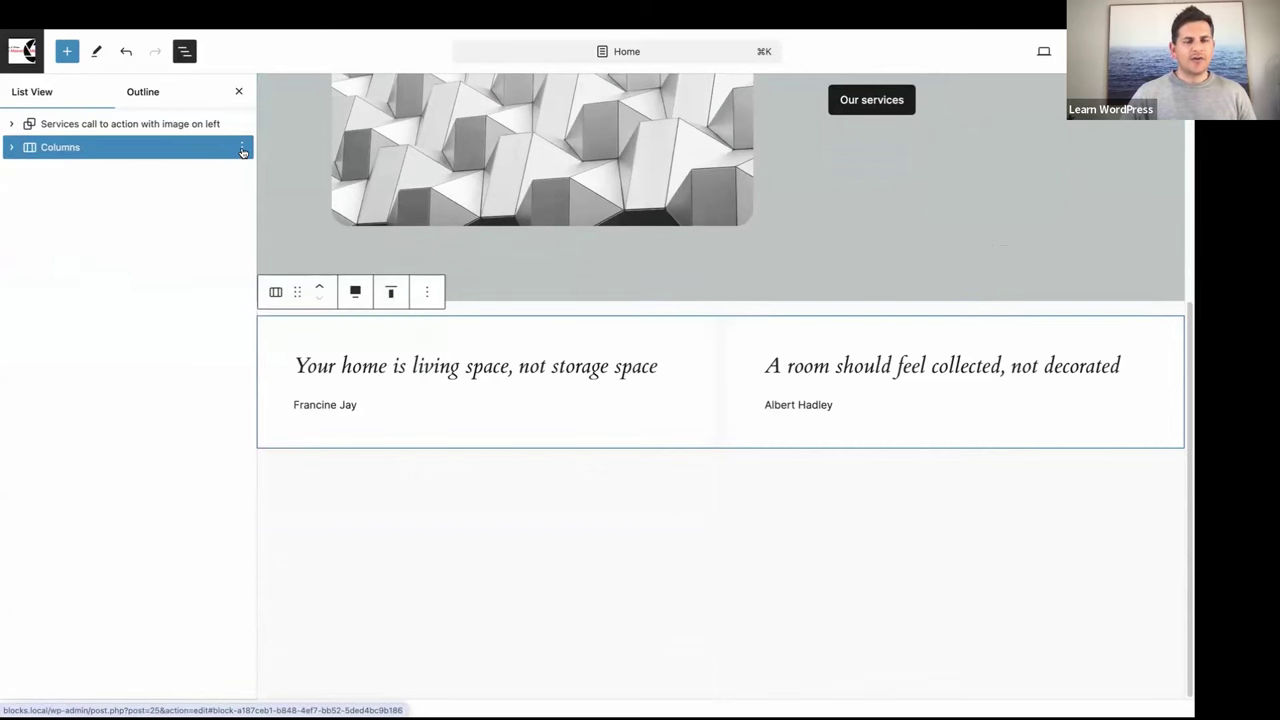
{"action": "left_click", "coordinate": [242, 148]}
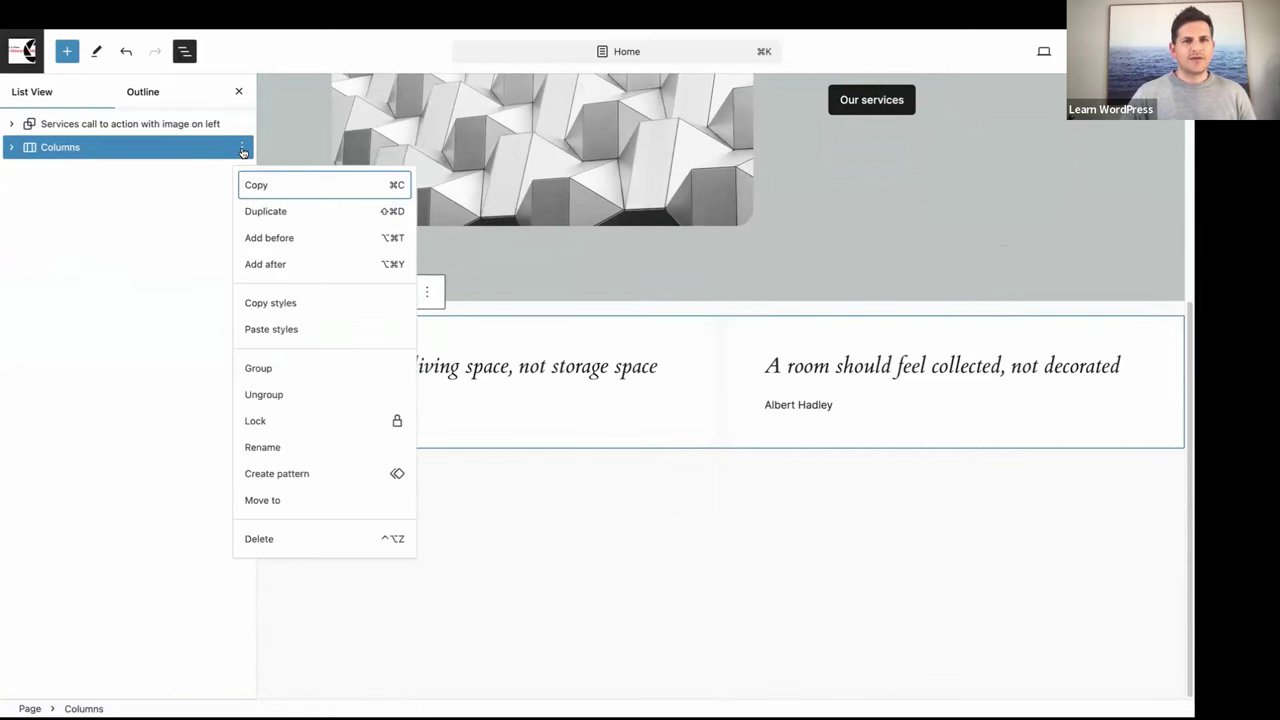
{"action": "left_click", "coordinate": [264, 266]}
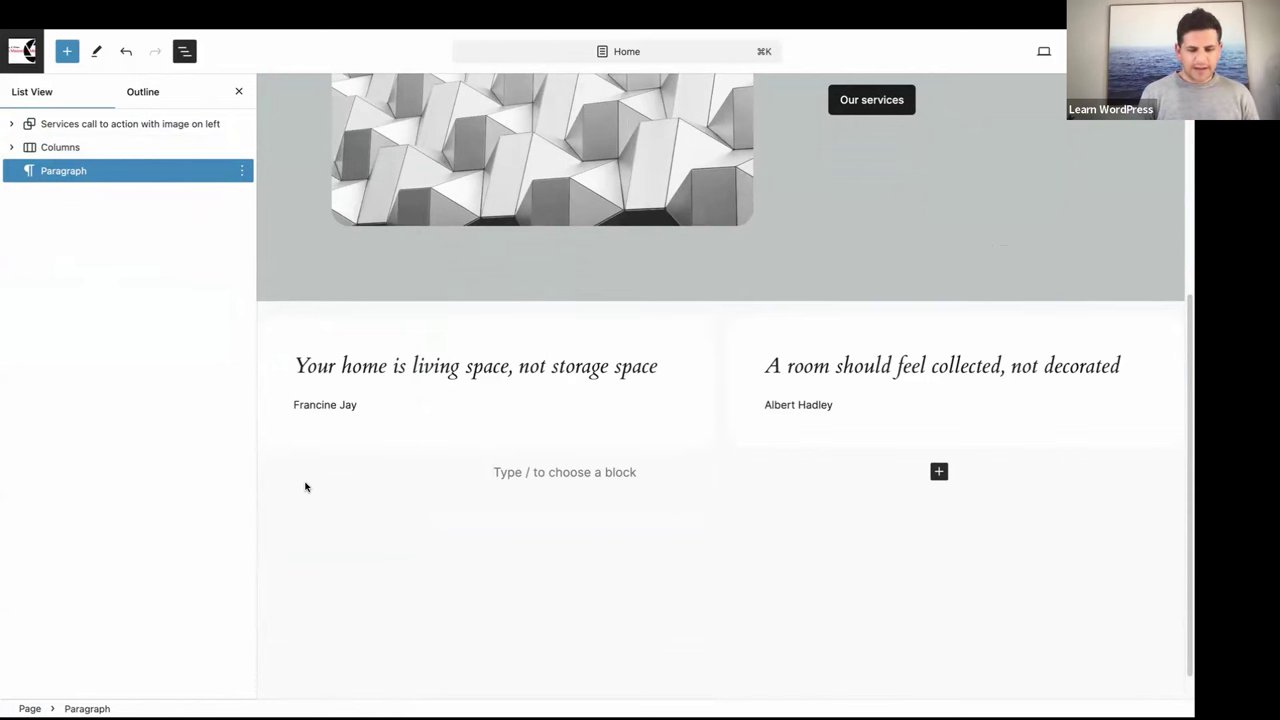
{"action": "type", "text": "/"}
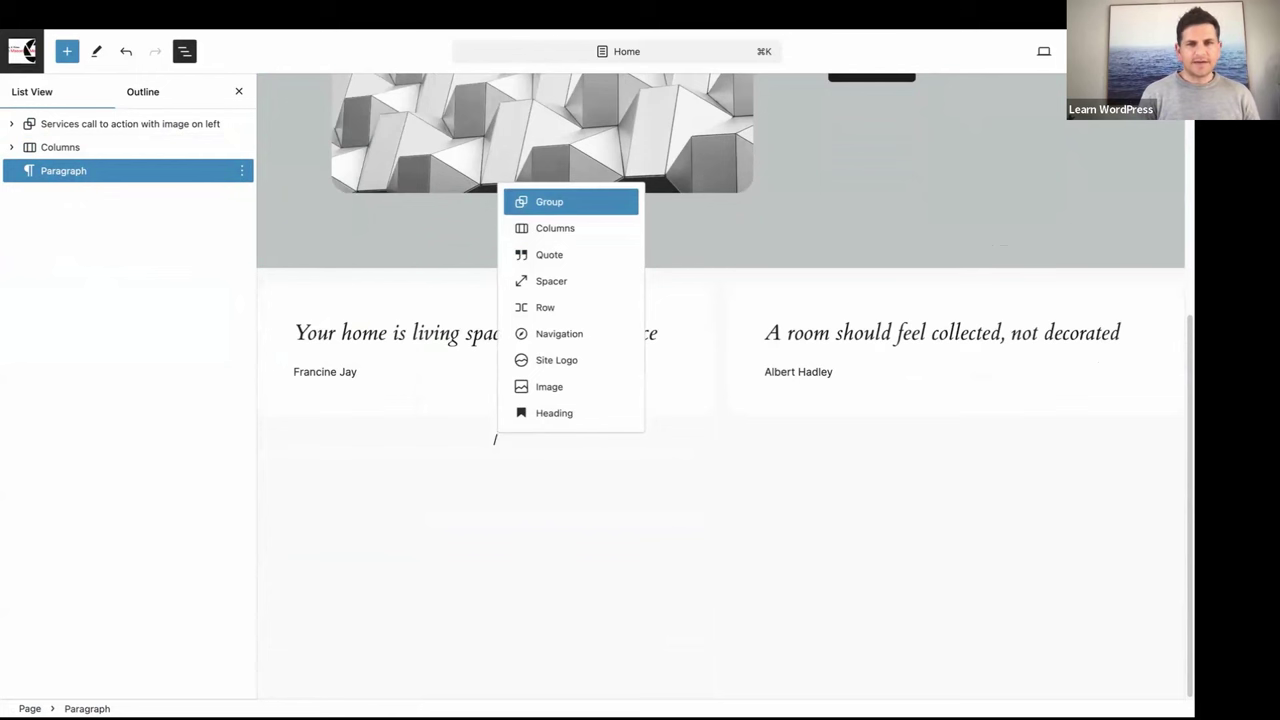
{"action": "type", "text": "query"}
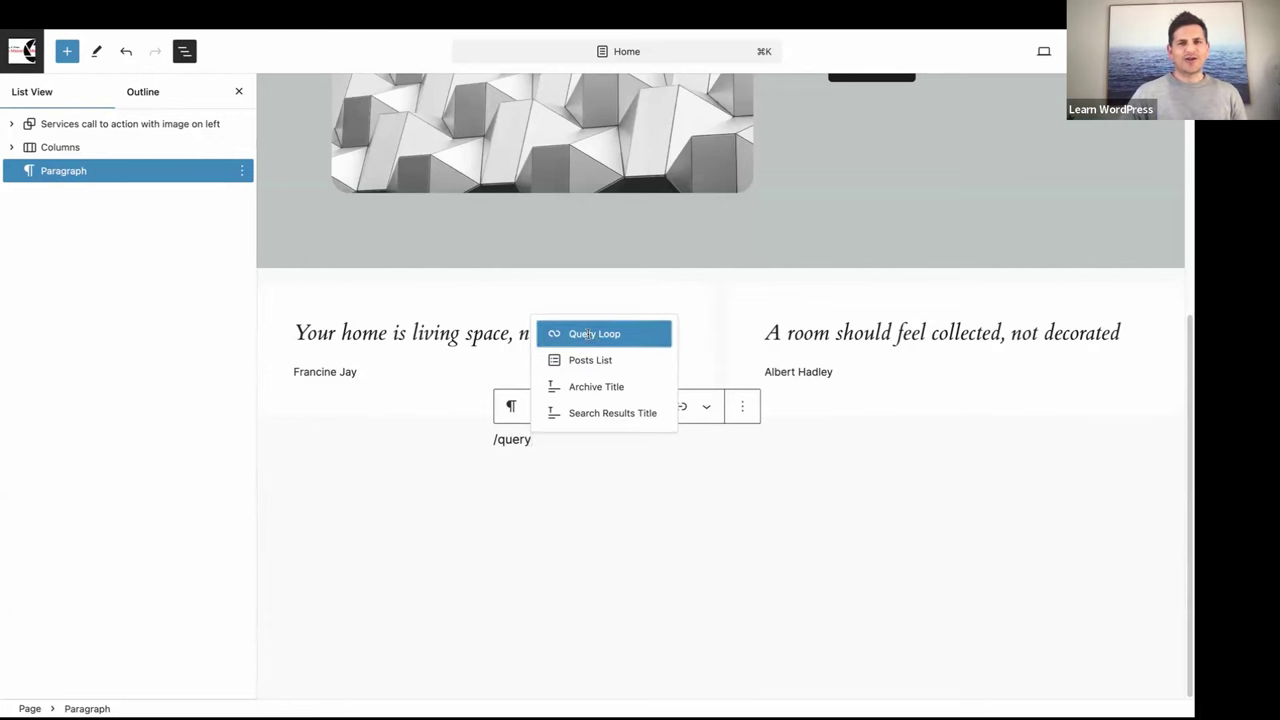
{"action": "left_click", "coordinate": [588, 335]}
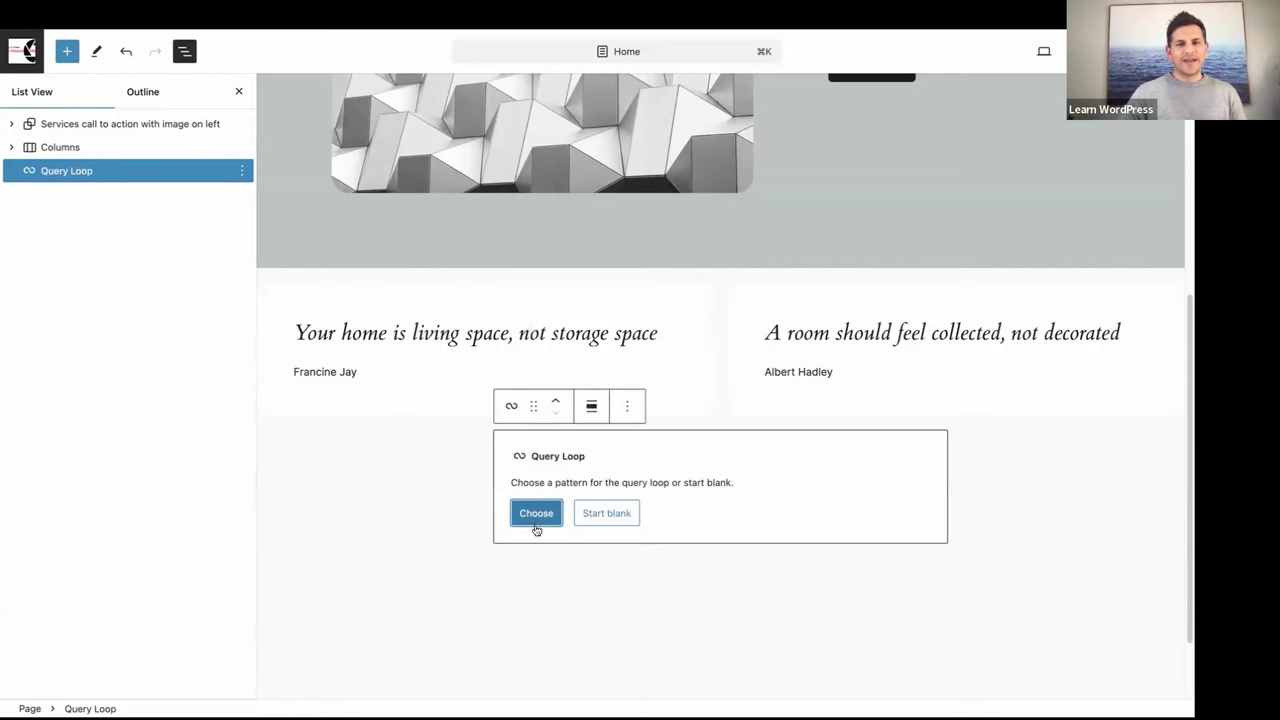
- Browse the Query Loop patterns and insert "Grid of posts featuring the first post, 2 columns"
{"action": "scroll", "coordinate": [535, 528], "scroll_direction": "down", "scroll_amount": 2}
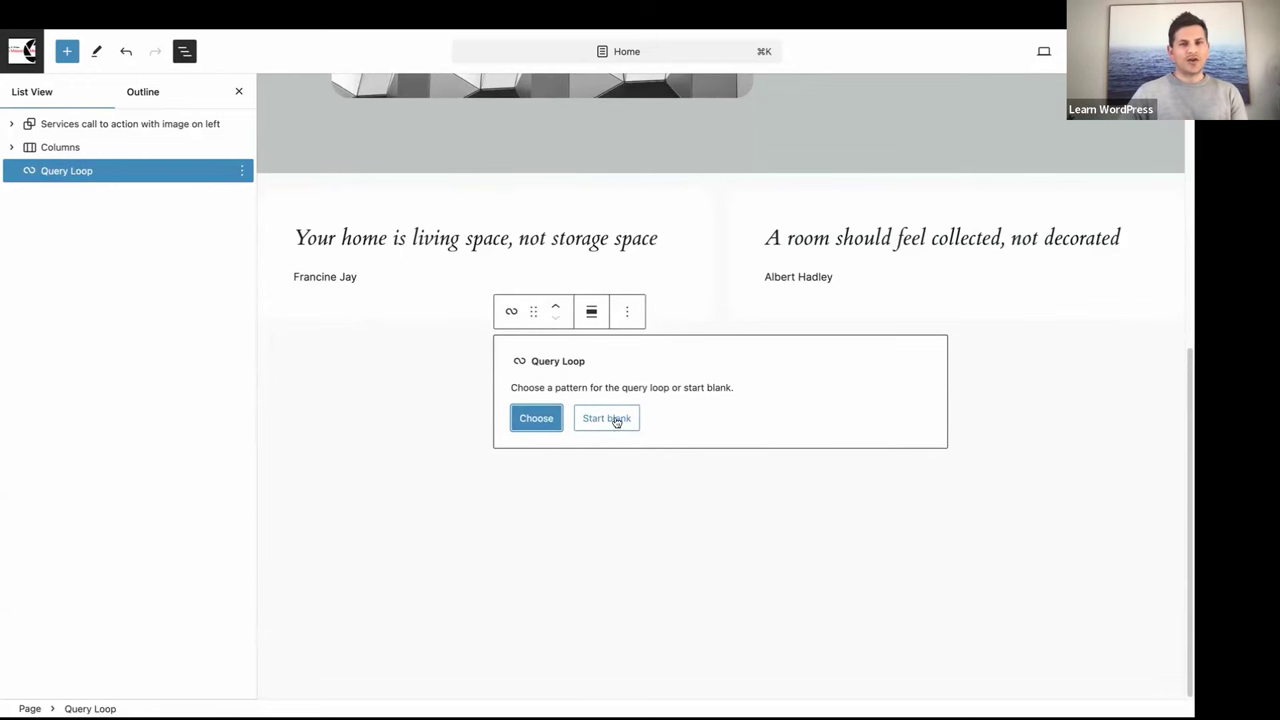
{"action": "left_click", "coordinate": [535, 420]}
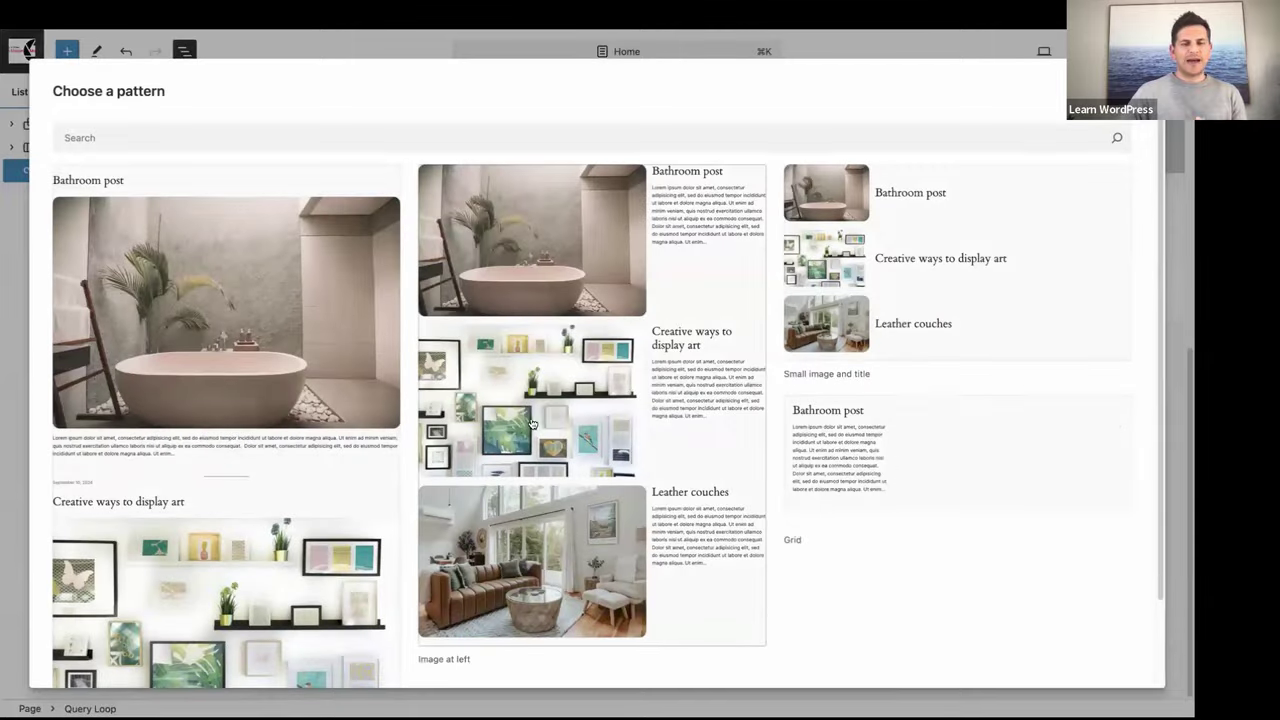
{"action": "scroll", "coordinate": [542, 405], "scroll_direction": "down", "scroll_amount": 2}
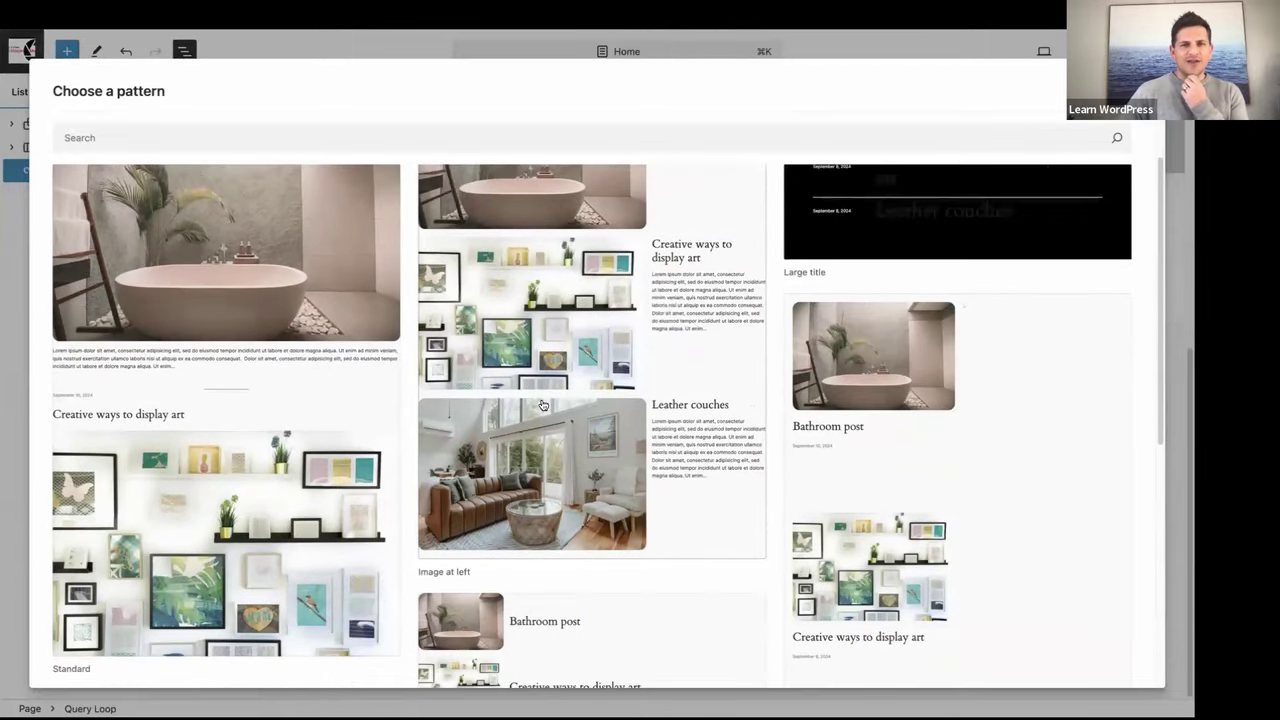
{"action": "scroll", "coordinate": [542, 405], "scroll_direction": "down", "scroll_amount": 5}
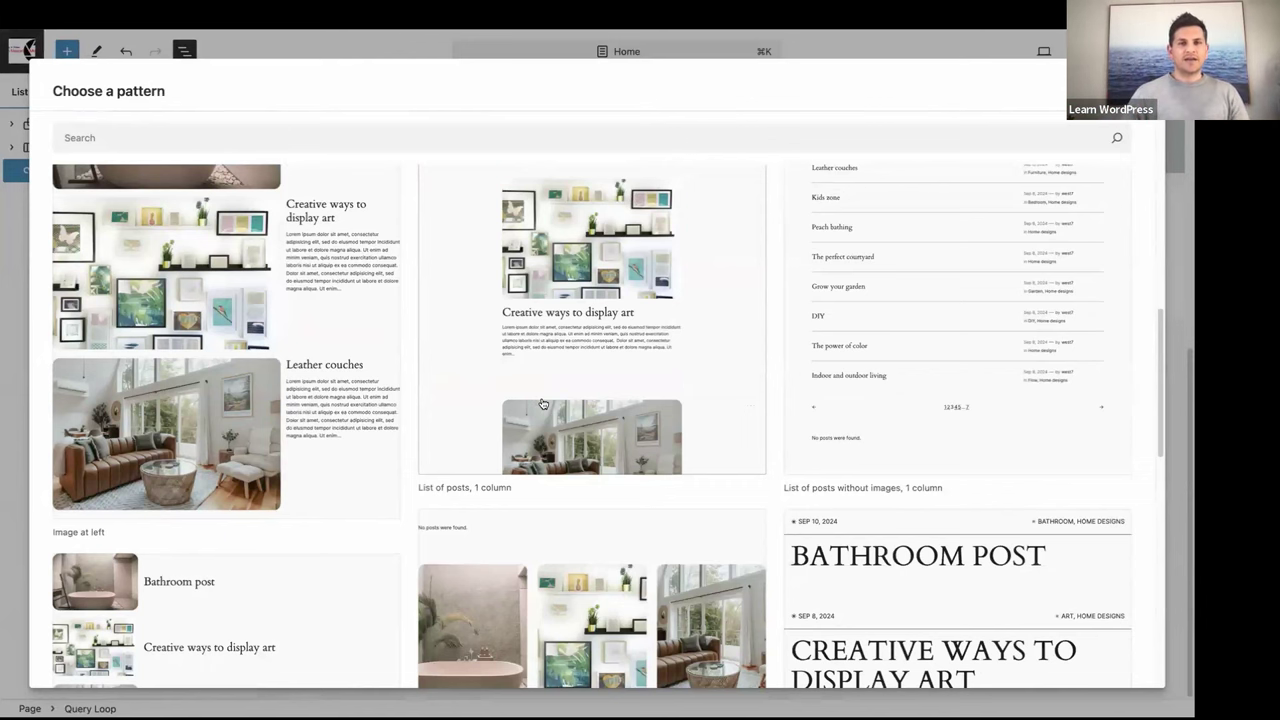
{"action": "scroll", "coordinate": [596, 405], "scroll_direction": "down", "scroll_amount": 3}
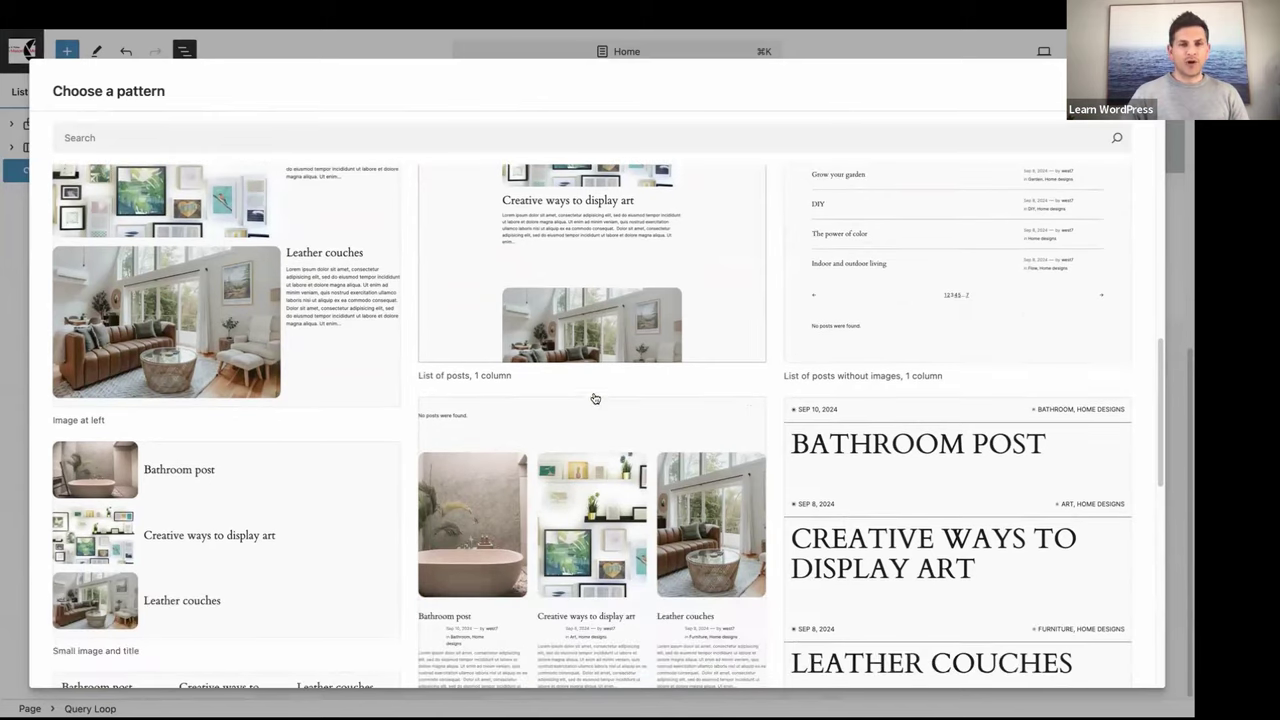
{"action": "scroll", "coordinate": [583, 376], "scroll_direction": "down", "scroll_amount": 4}
{"action": "scroll", "coordinate": [583, 376], "scroll_direction": "down", "scroll_amount": 1}
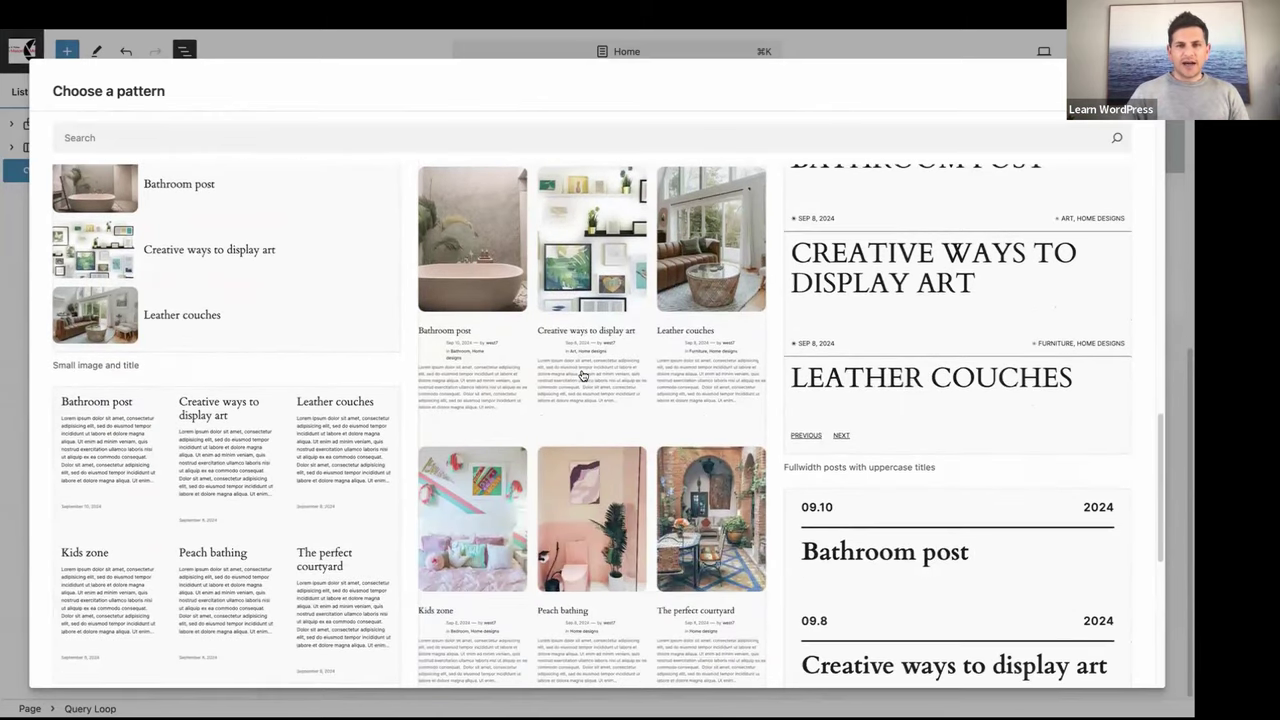
{"action": "scroll", "coordinate": [583, 376], "scroll_direction": "down", "scroll_amount": 5}
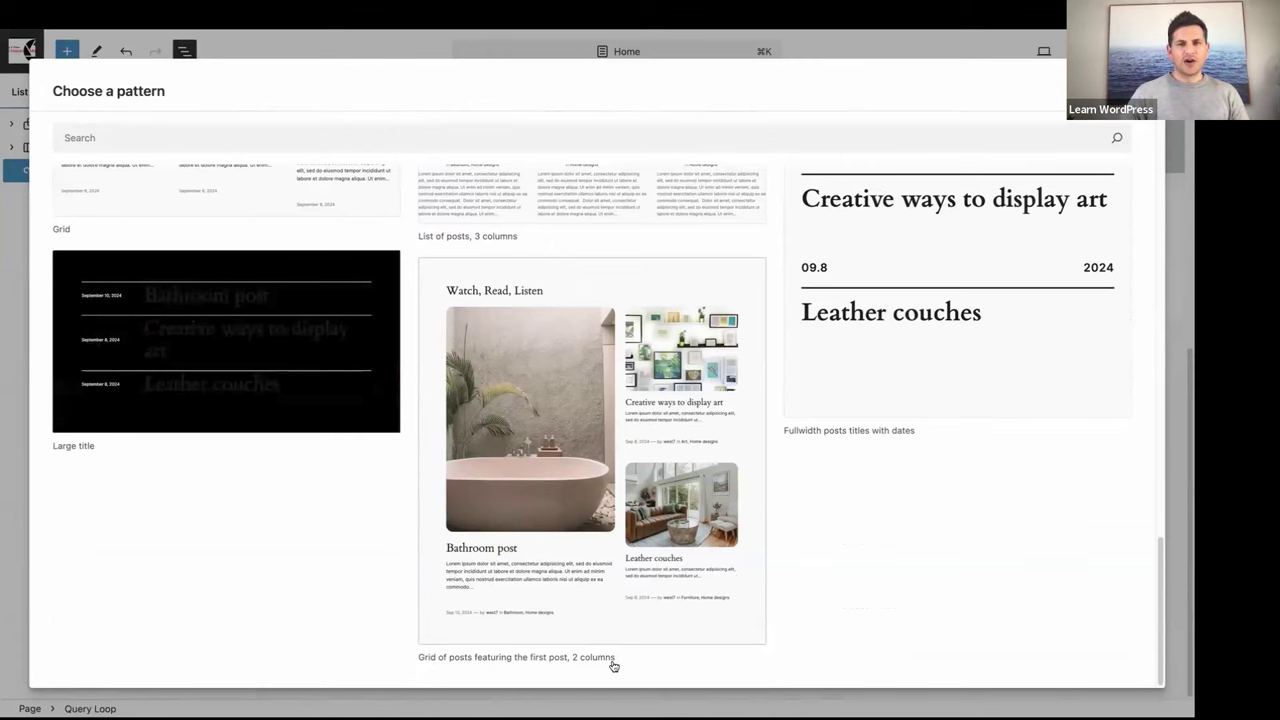
{"action": "left_click", "coordinate": [443, 274]}
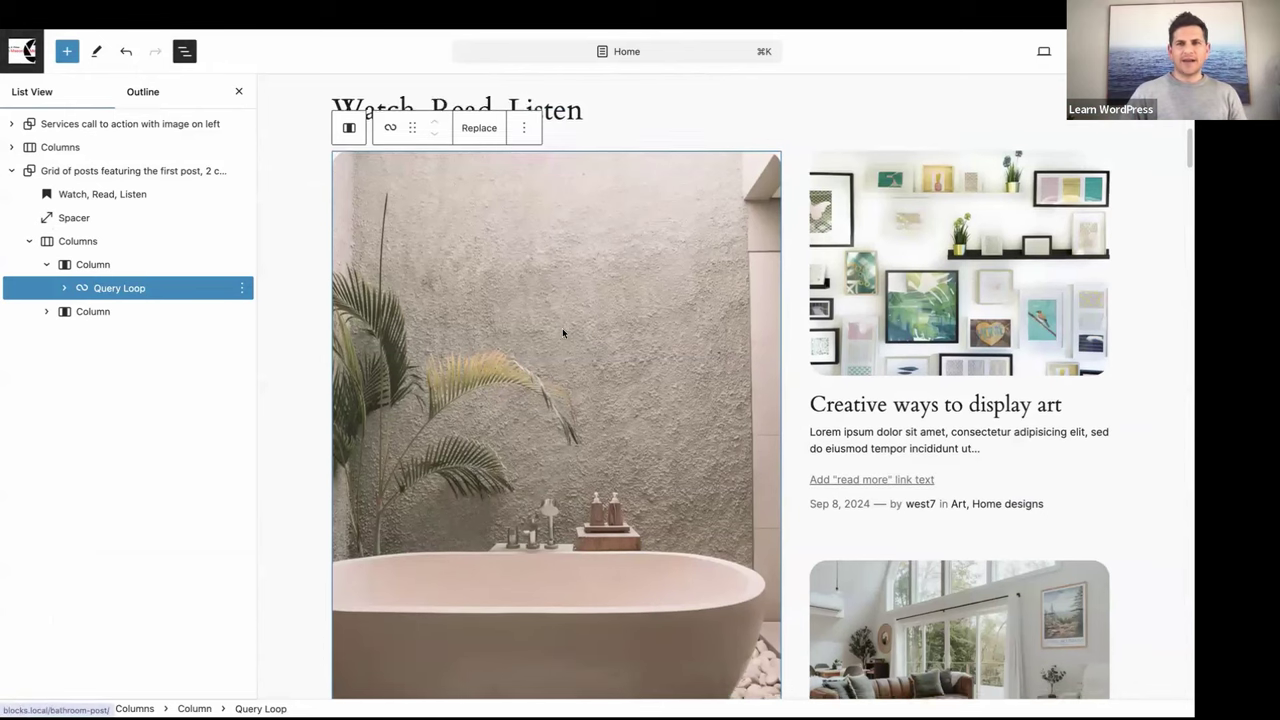
- Review the inserted post grid and disable "Inherit query from template" for the first column's Query Loop
{"action": "scroll", "coordinate": [563, 333], "scroll_direction": "down", "scroll_amount": 3}
{"action": "scroll", "coordinate": [563, 333], "scroll_direction": "down", "scroll_amount": 6}
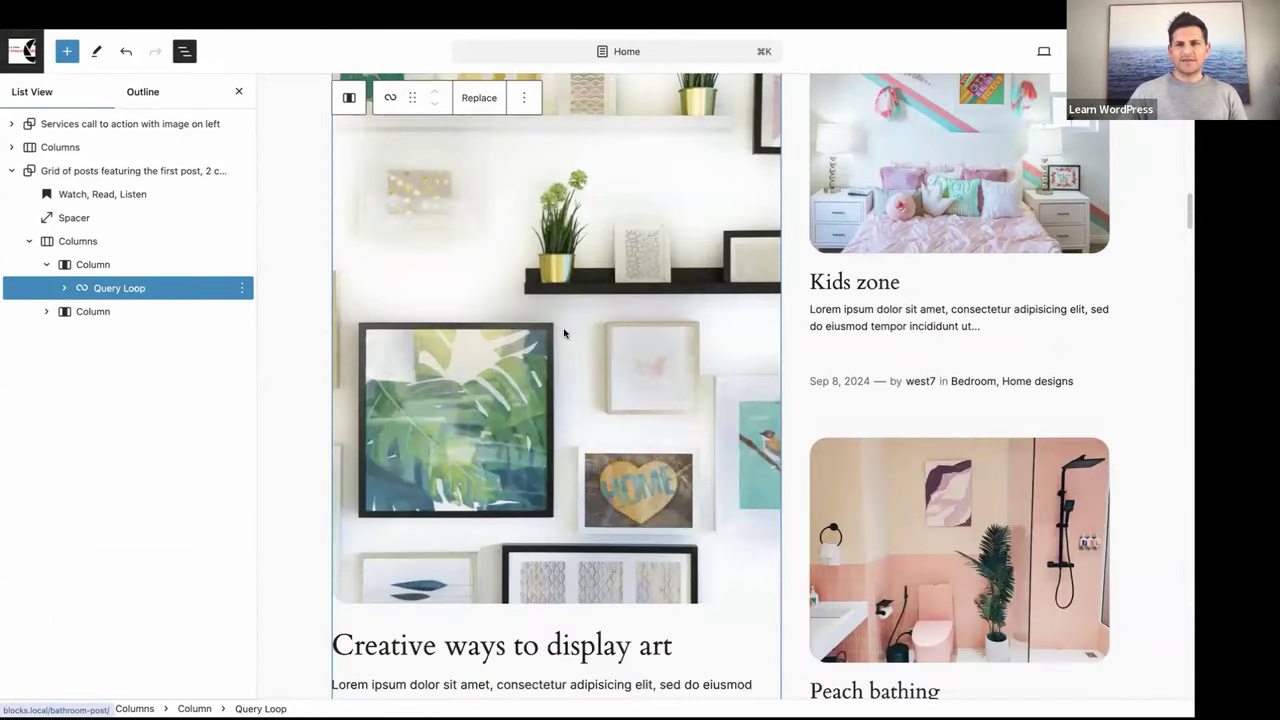
{"action": "scroll", "coordinate": [563, 333], "scroll_direction": "down", "scroll_amount": 12}
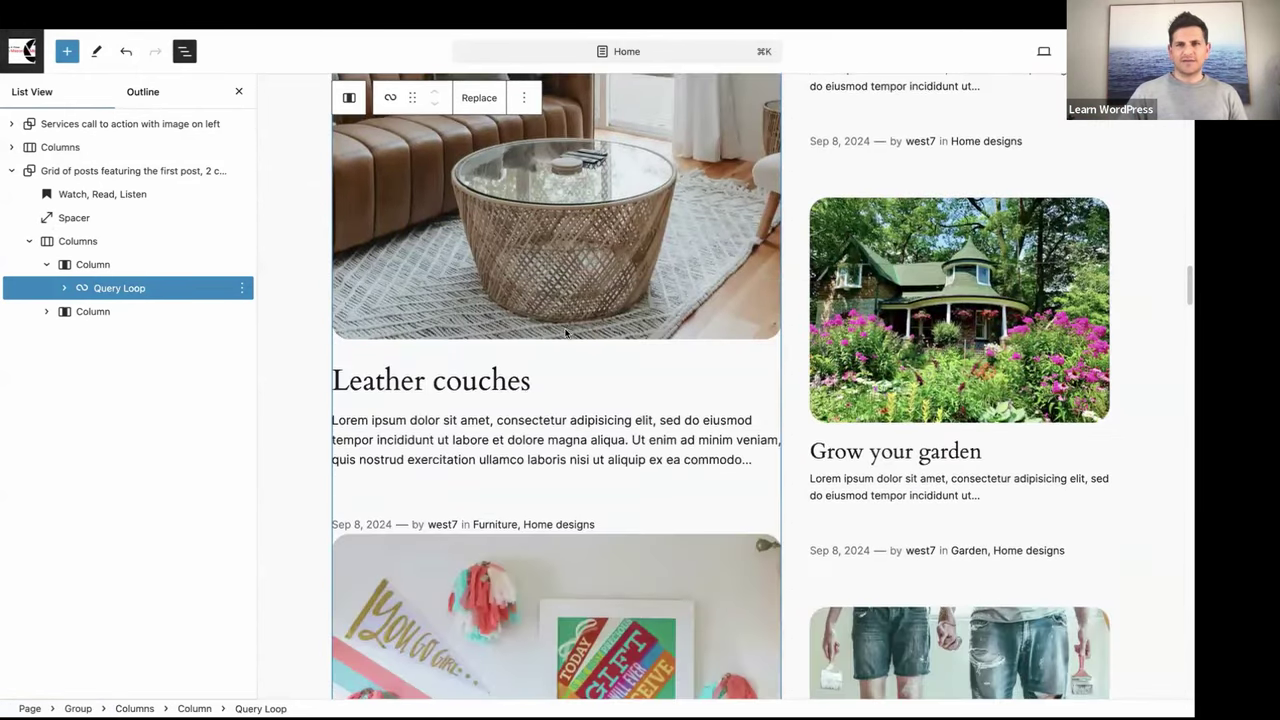
{"action": "scroll", "coordinate": [565, 333], "scroll_direction": "down", "scroll_amount": 4}
{"action": "scroll", "coordinate": [565, 333], "scroll_direction": "up", "scroll_amount": 5}
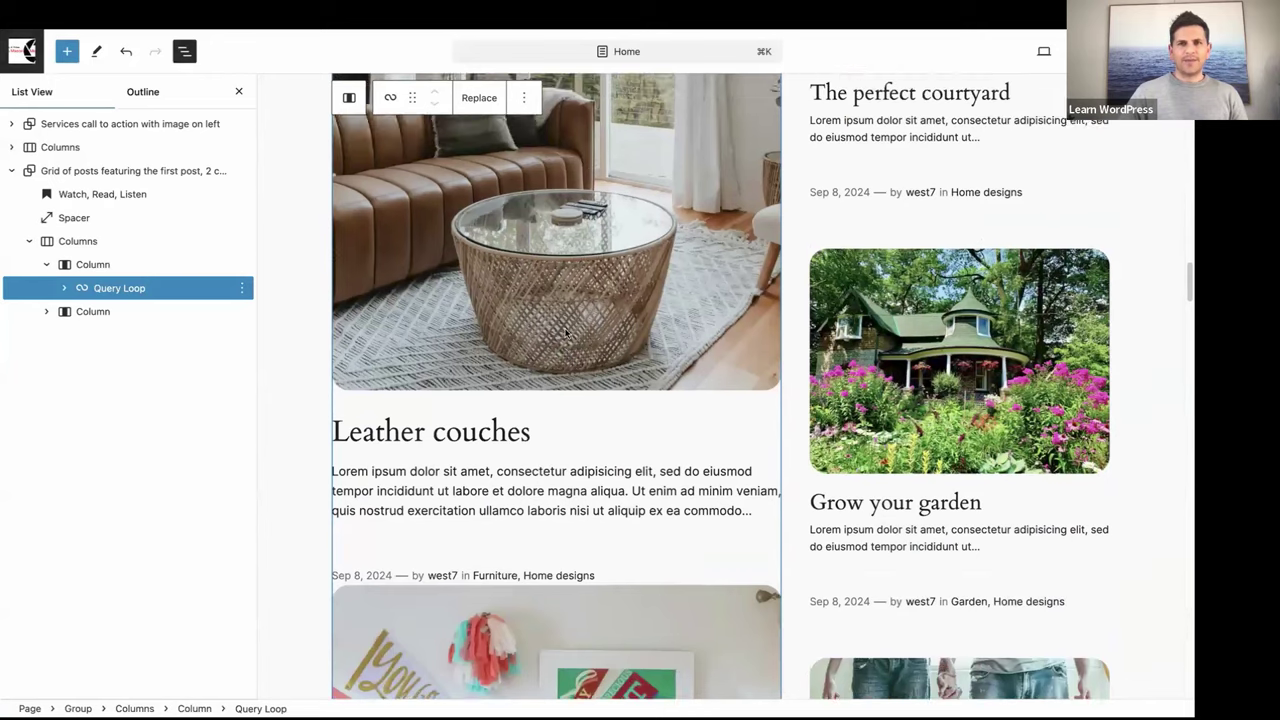
{"action": "scroll", "coordinate": [565, 333], "scroll_direction": "up", "scroll_amount": 15}
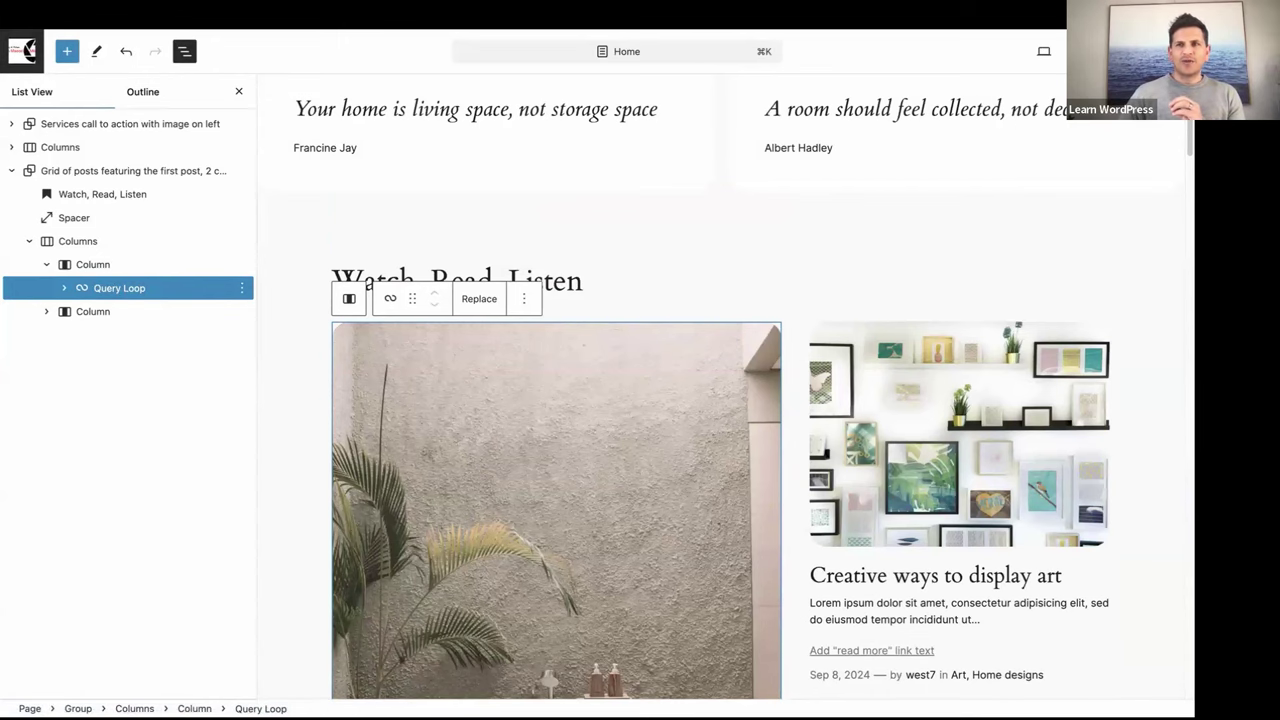
{"action": "left_click", "coordinate": [1125, 51]}
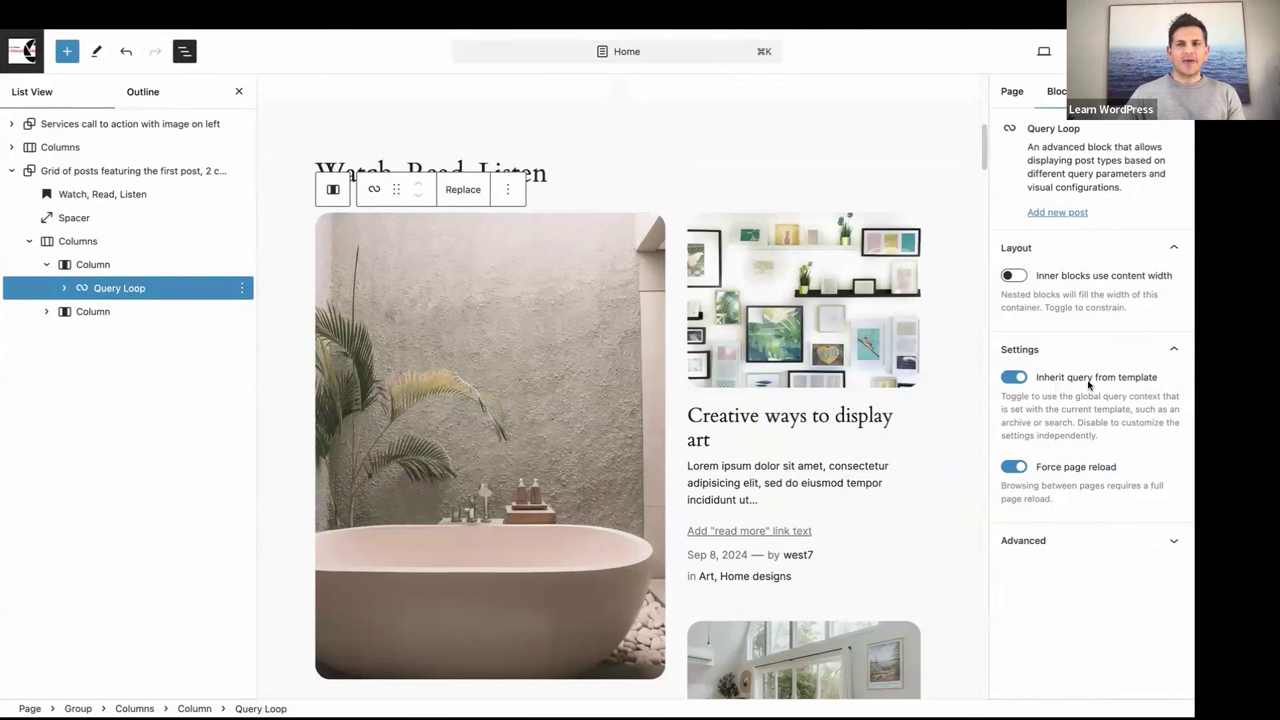
{"action": "left_click", "coordinate": [1016, 378]}
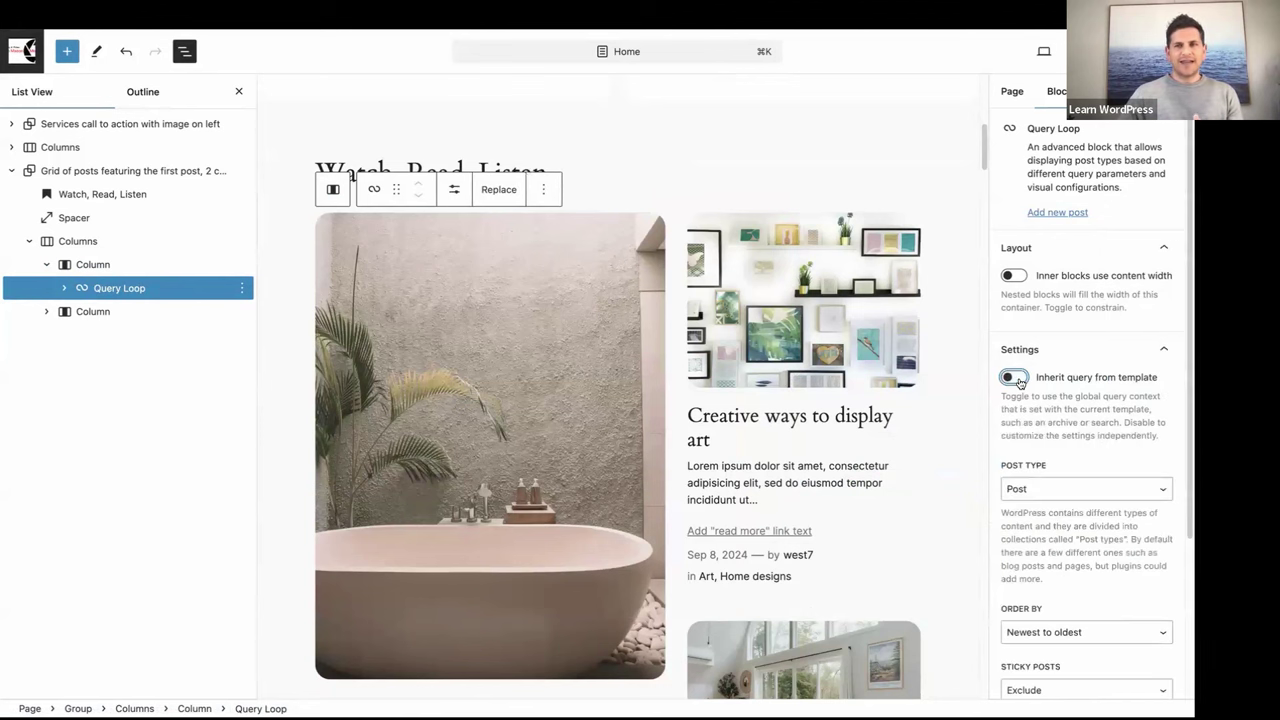
{"action": "scroll", "coordinate": [1018, 380], "scroll_direction": "down", "scroll_amount": 2}
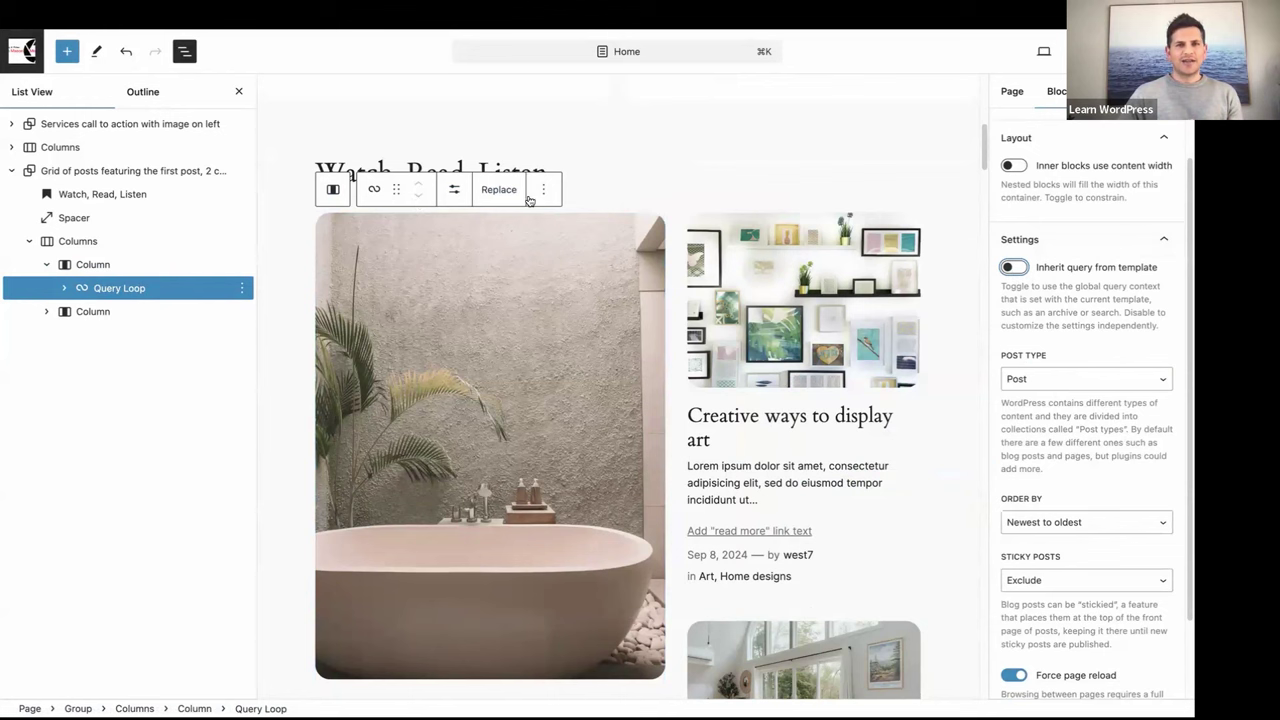
{"action": "left_click", "coordinate": [1010, 266]}
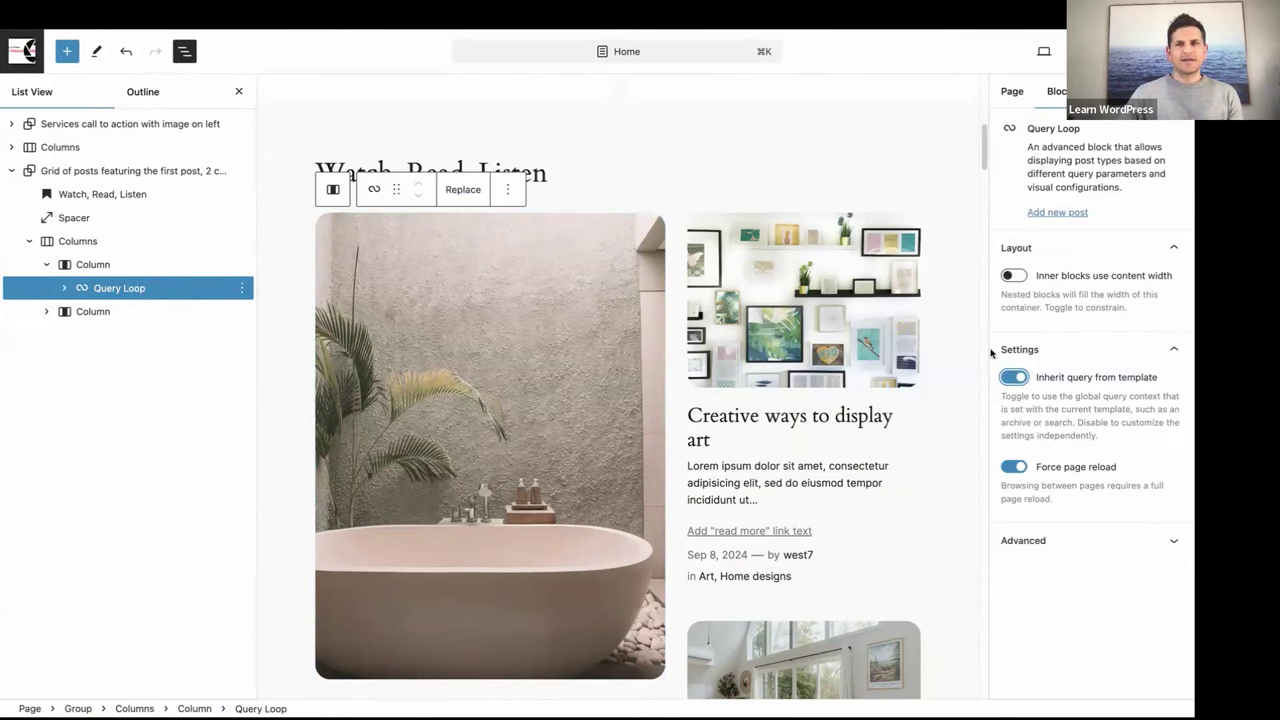
{"action": "left_click", "coordinate": [1013, 377]}
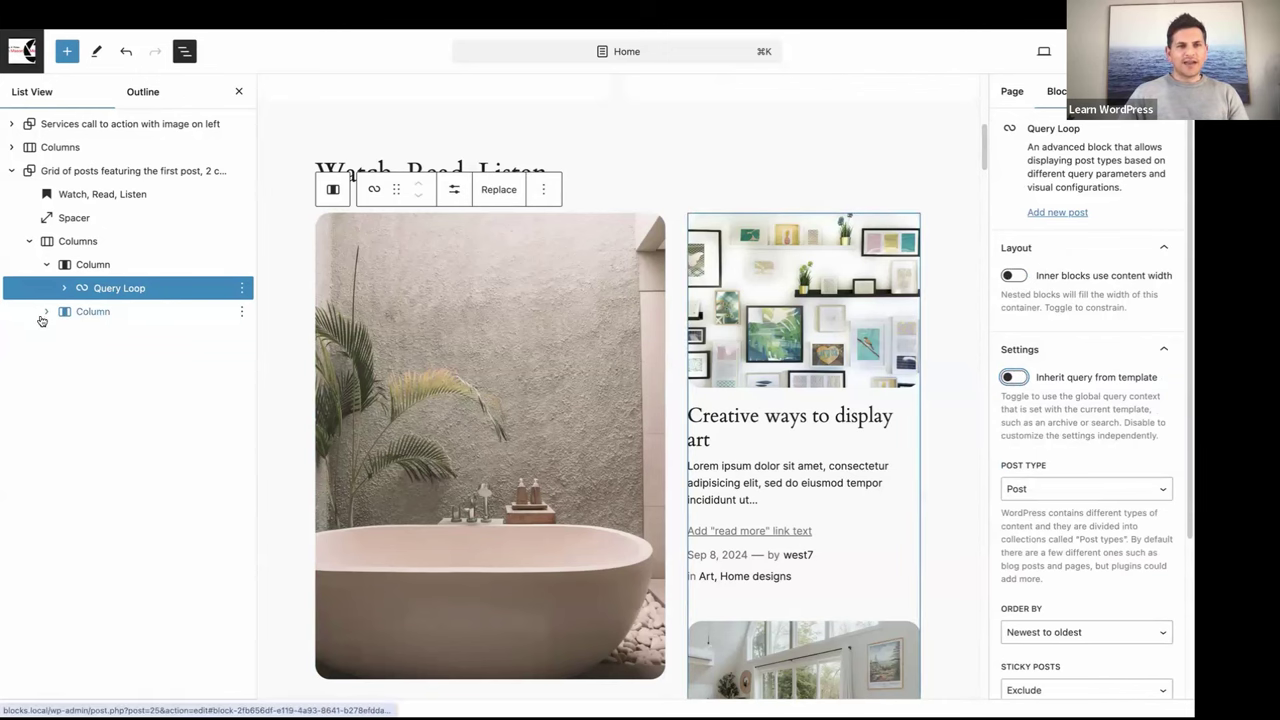
- Compare the Query Loops in both columns and limit the first column's loop to 1 item per page
{"action": "left_click", "coordinate": [88, 317]}
{"action": "left_click", "coordinate": [43, 316]}
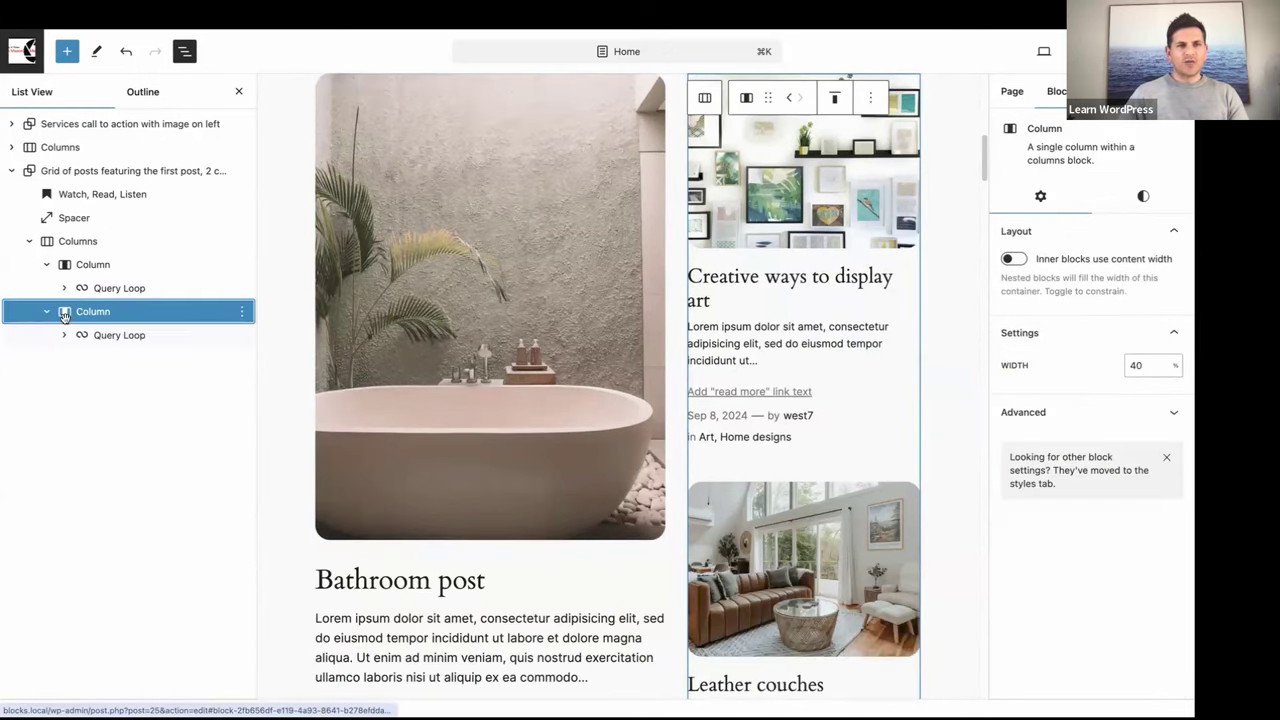
{"action": "left_click", "coordinate": [78, 289]}
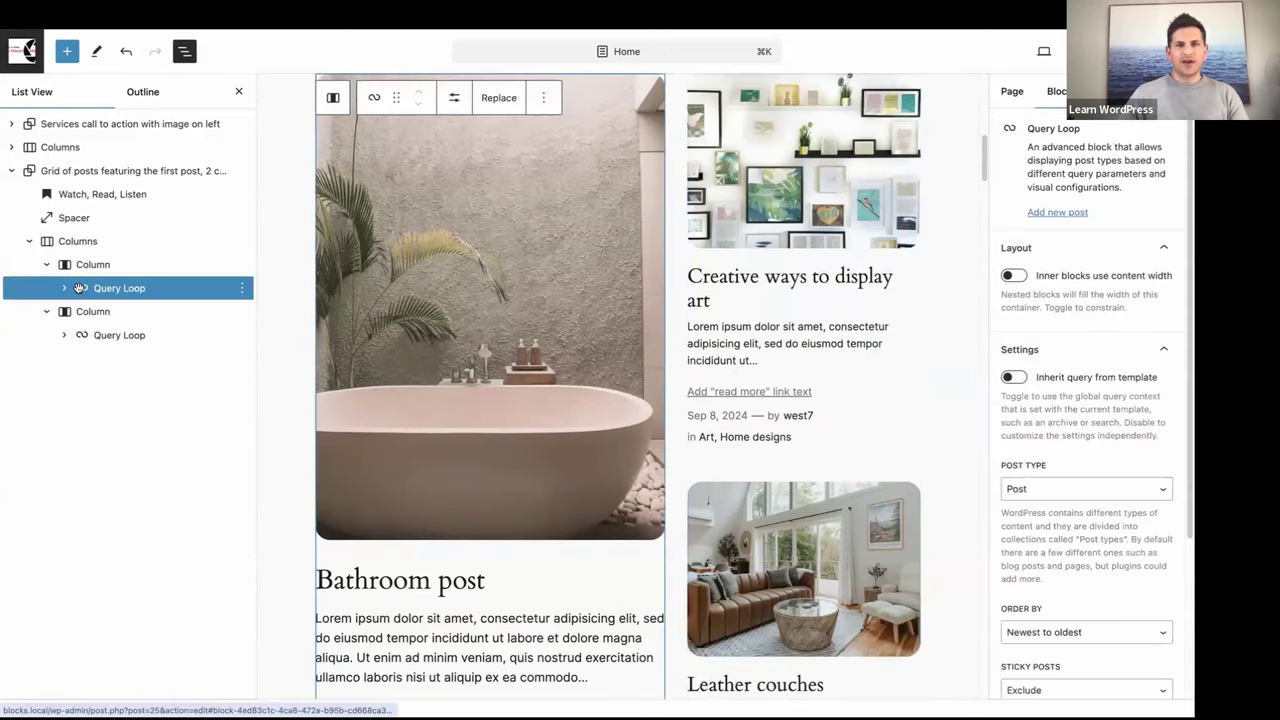
{"action": "left_click", "coordinate": [103, 335]}
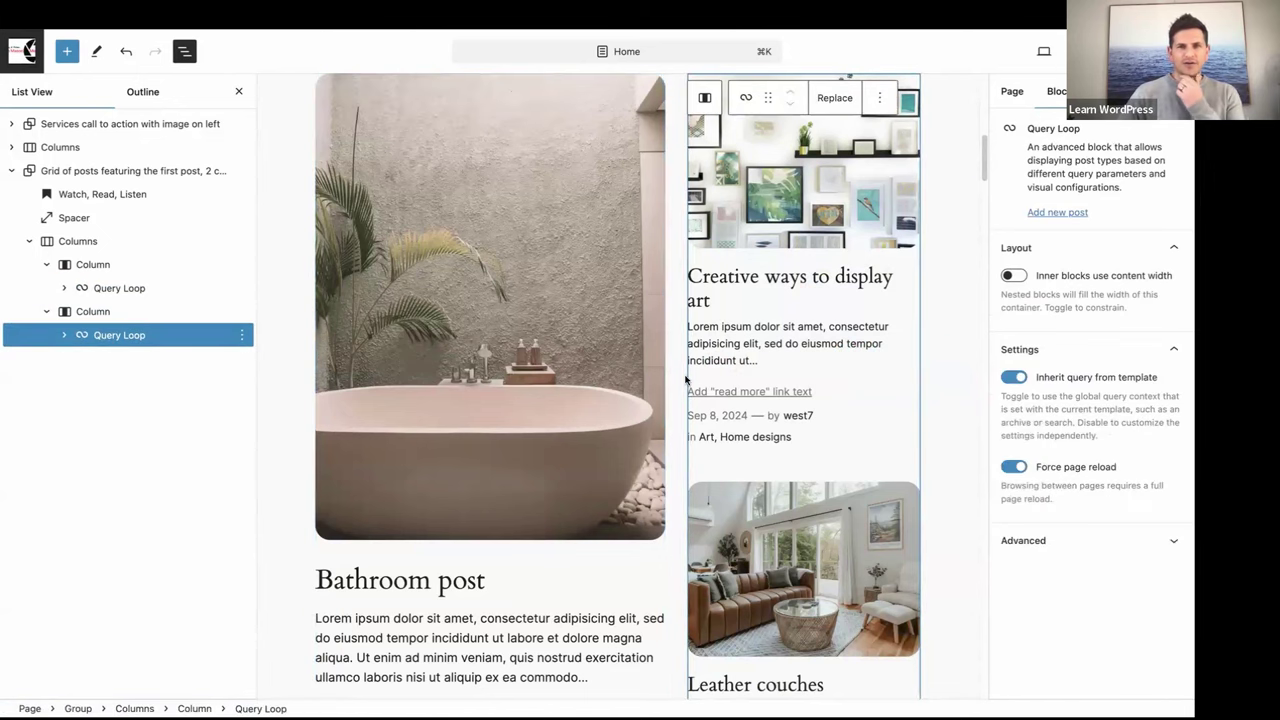
{"action": "scroll", "coordinate": [500, 380], "scroll_direction": "up", "scroll_amount": 1}
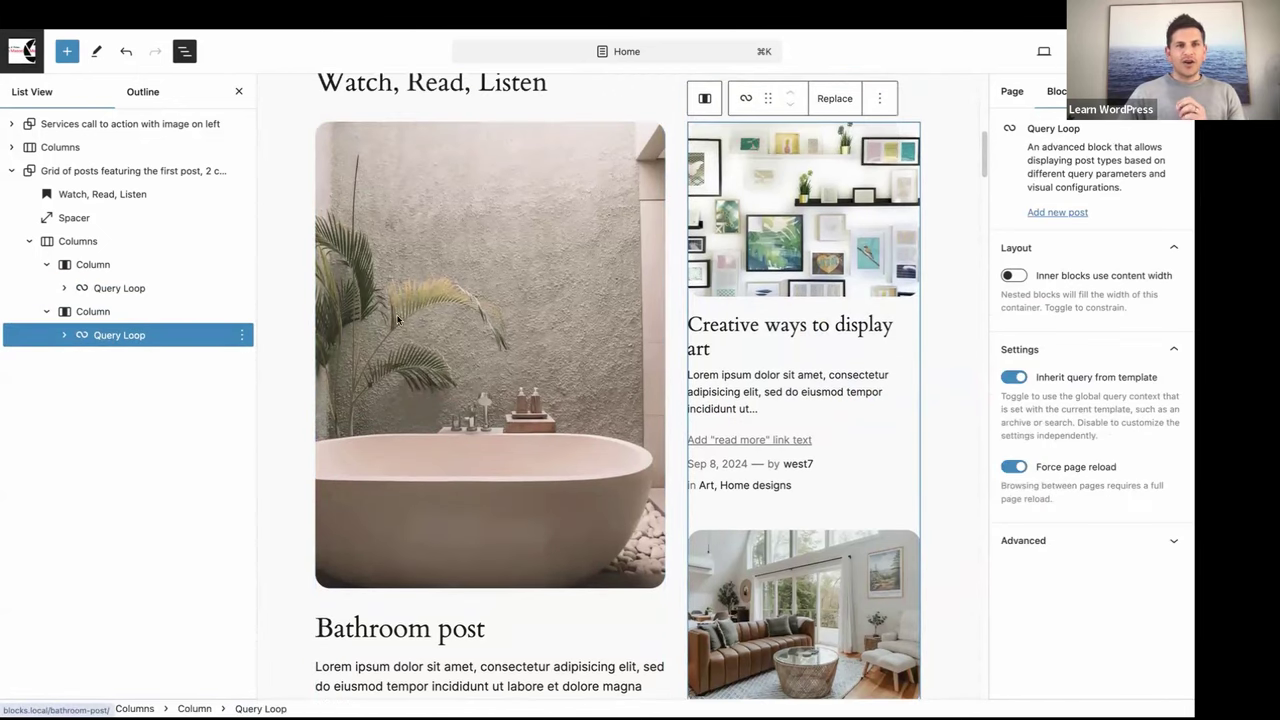
{"action": "left_click", "coordinate": [129, 289]}
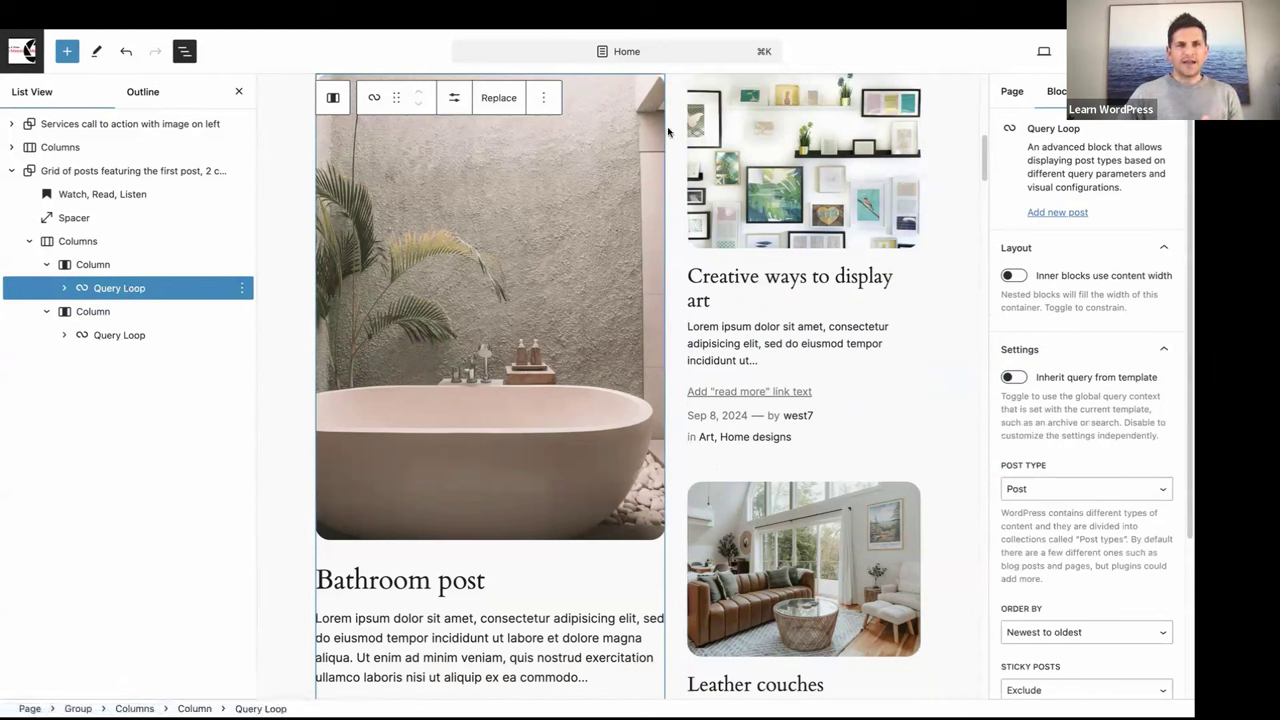
{"action": "left_click", "coordinate": [454, 98]}
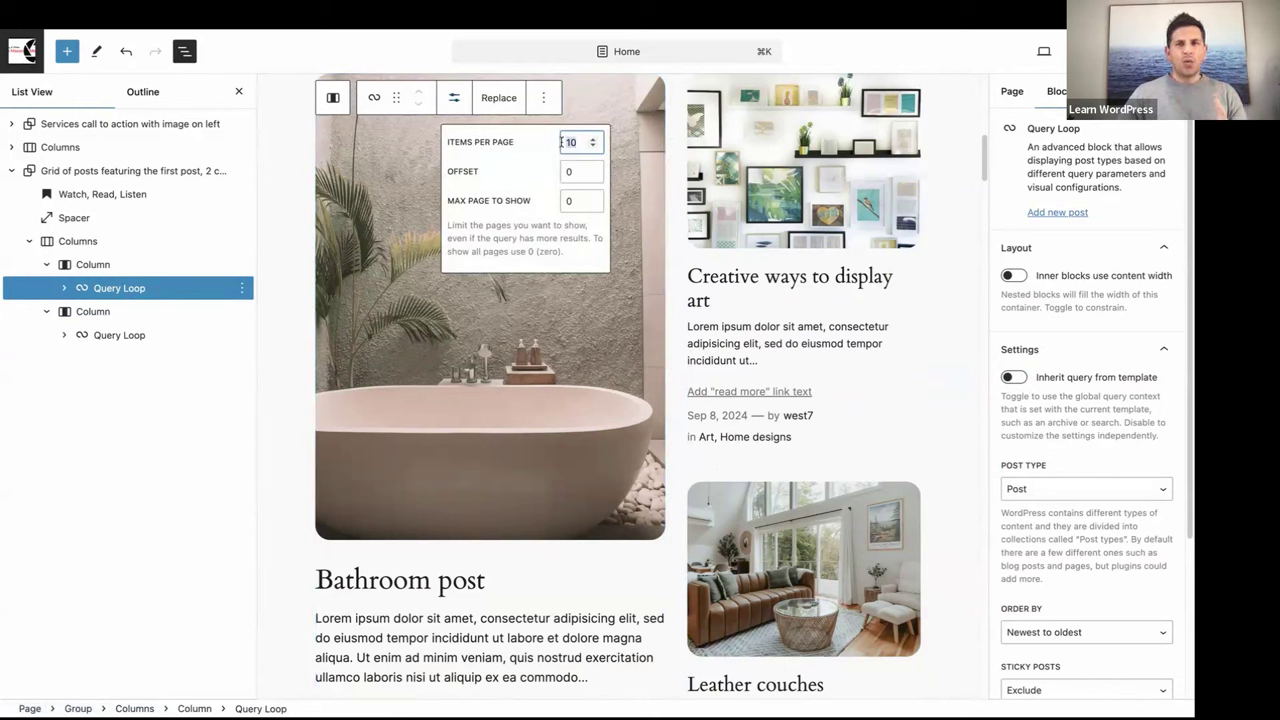
{"action": "type", "text": "1"}
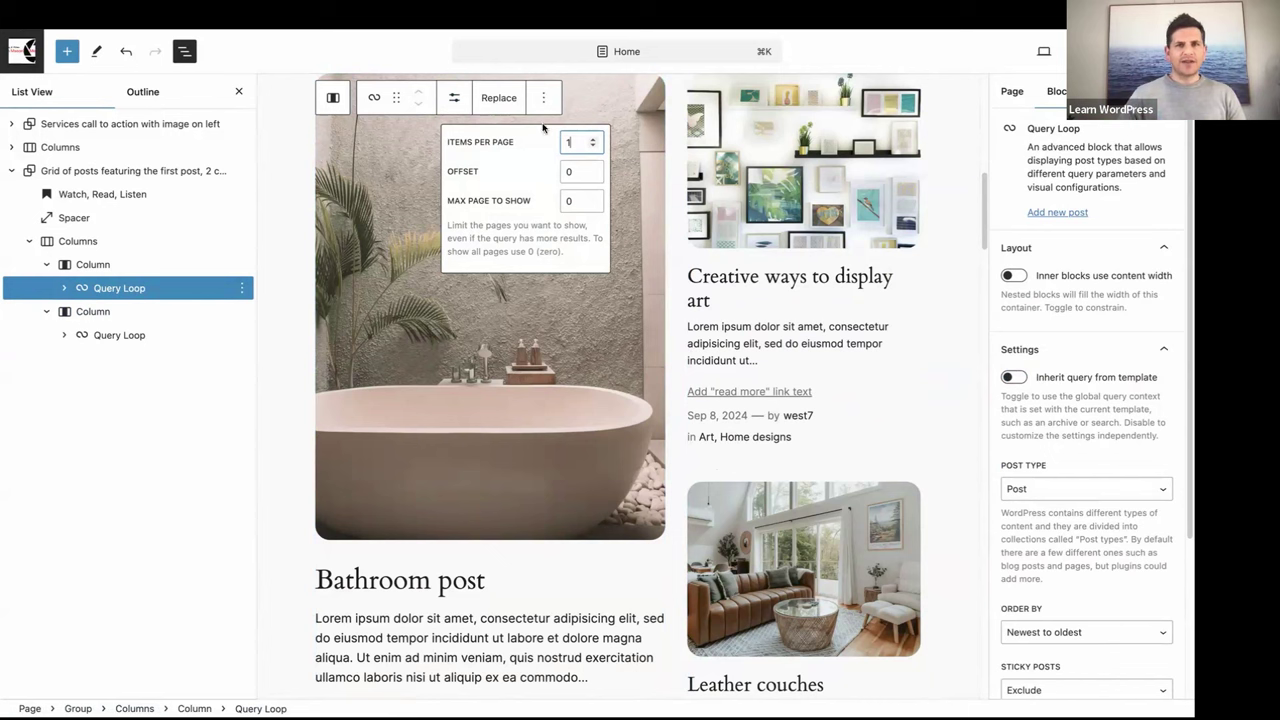
- Disable "Inherit query from template" for the second column's Query Loop
{"action": "left_click", "coordinate": [103, 337]}
{"action": "left_click", "coordinate": [103, 337]}
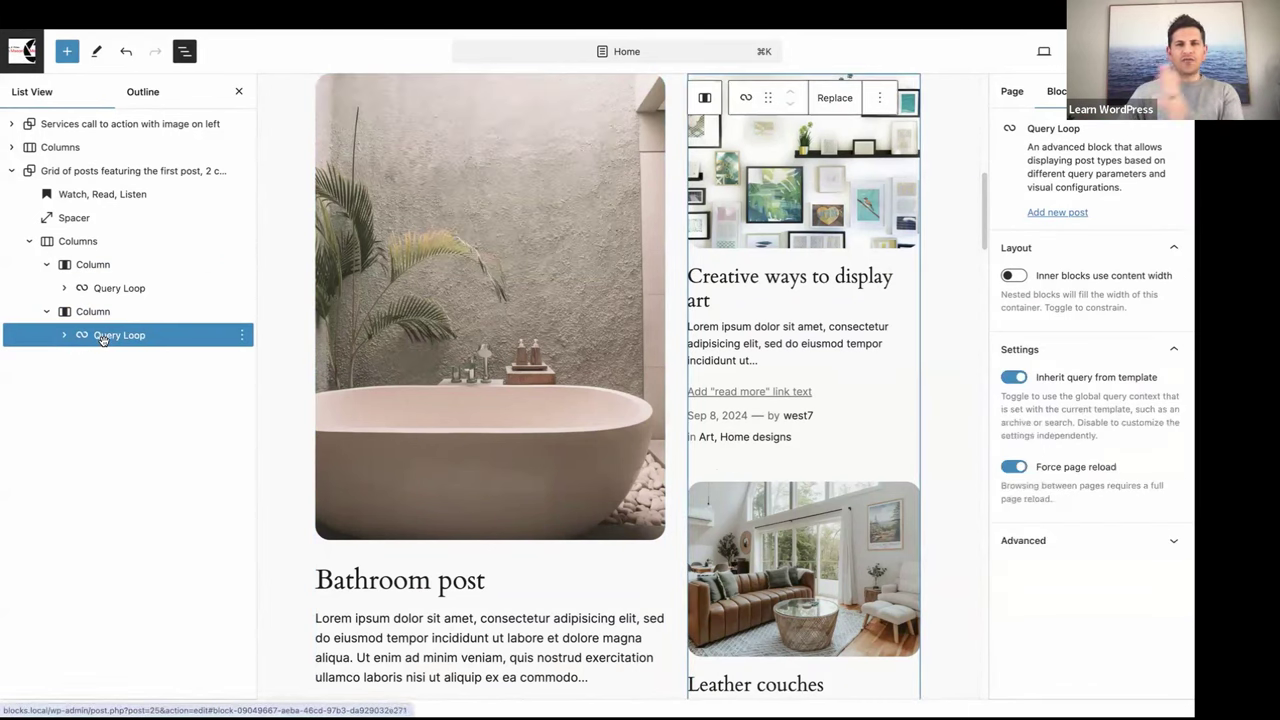
{"action": "left_click", "coordinate": [1020, 380]}
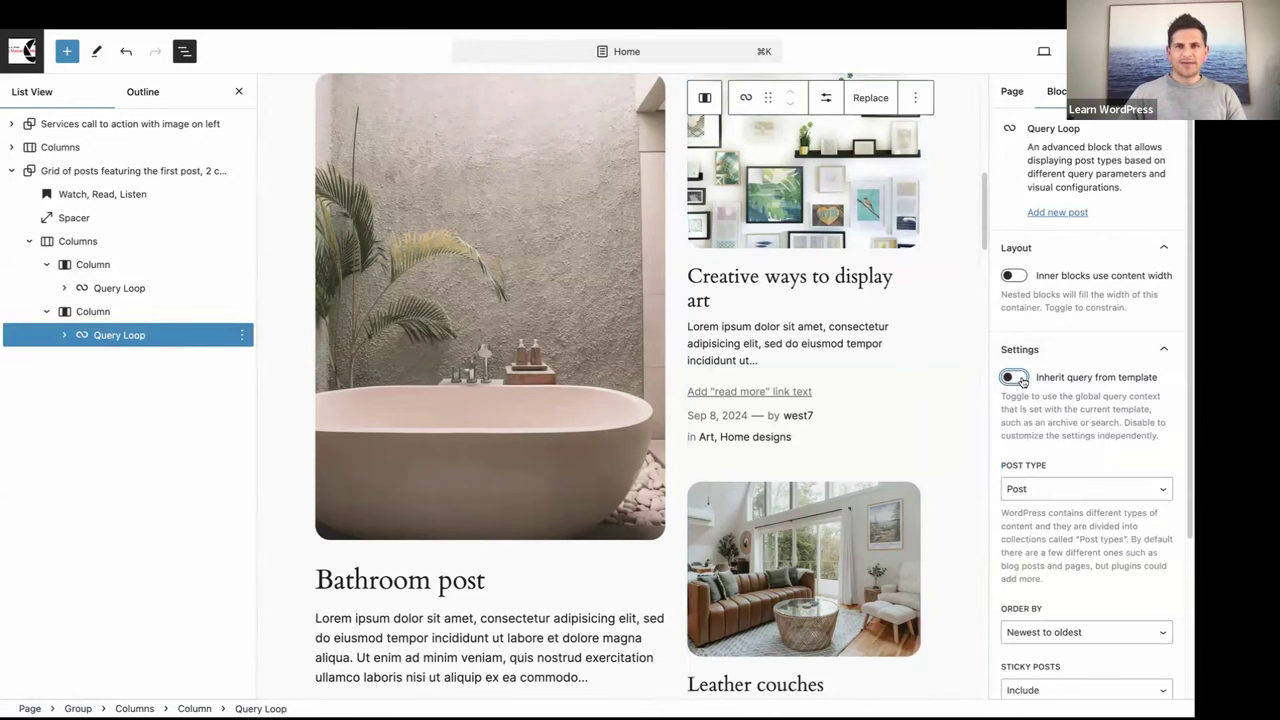
- Limit the second column's Query Loop to 2 items per page, keeping the offset of 1, and save the page
{"action": "left_click", "coordinate": [827, 103]}
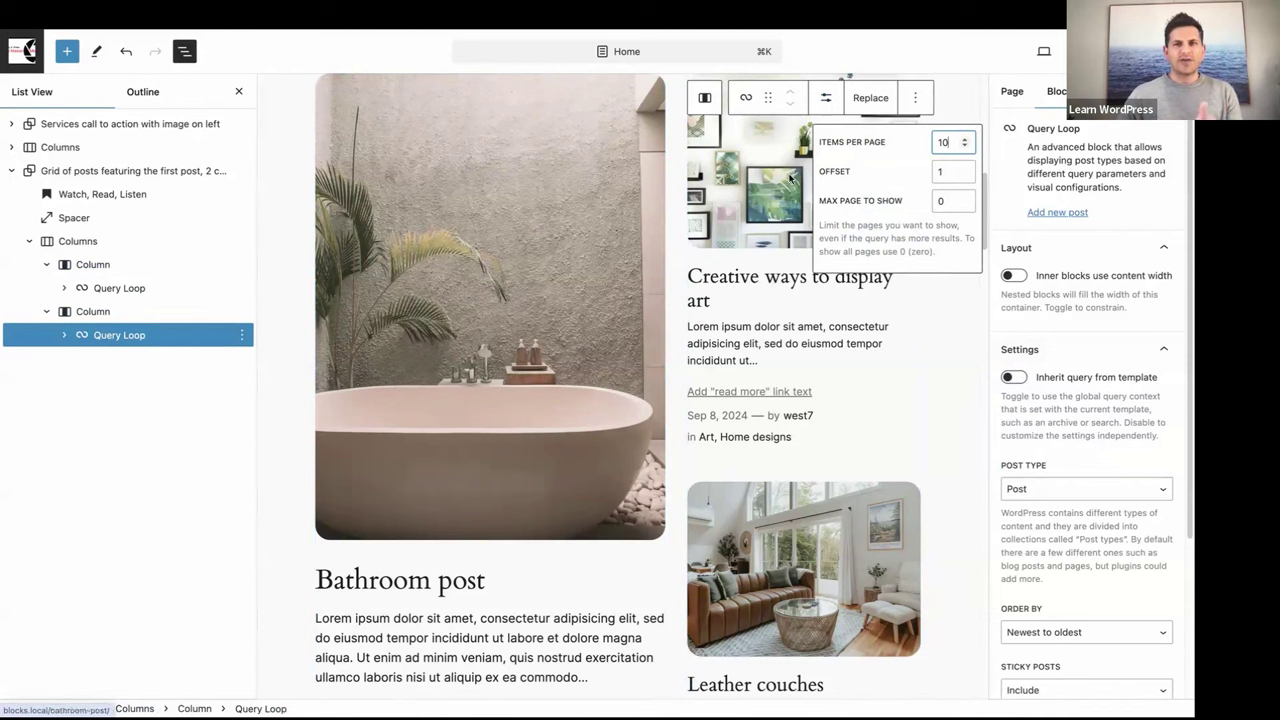
{"action": "left_click", "coordinate": [942, 172]}
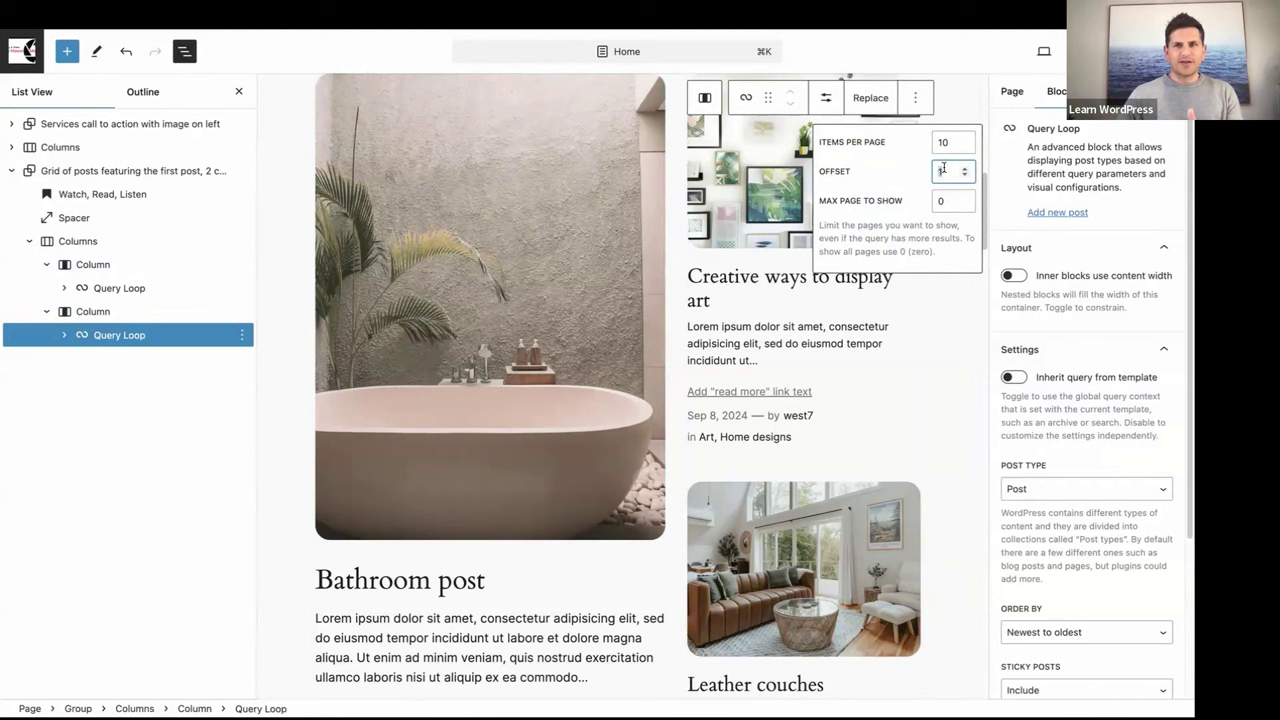
{"action": "left_click", "coordinate": [945, 142]}
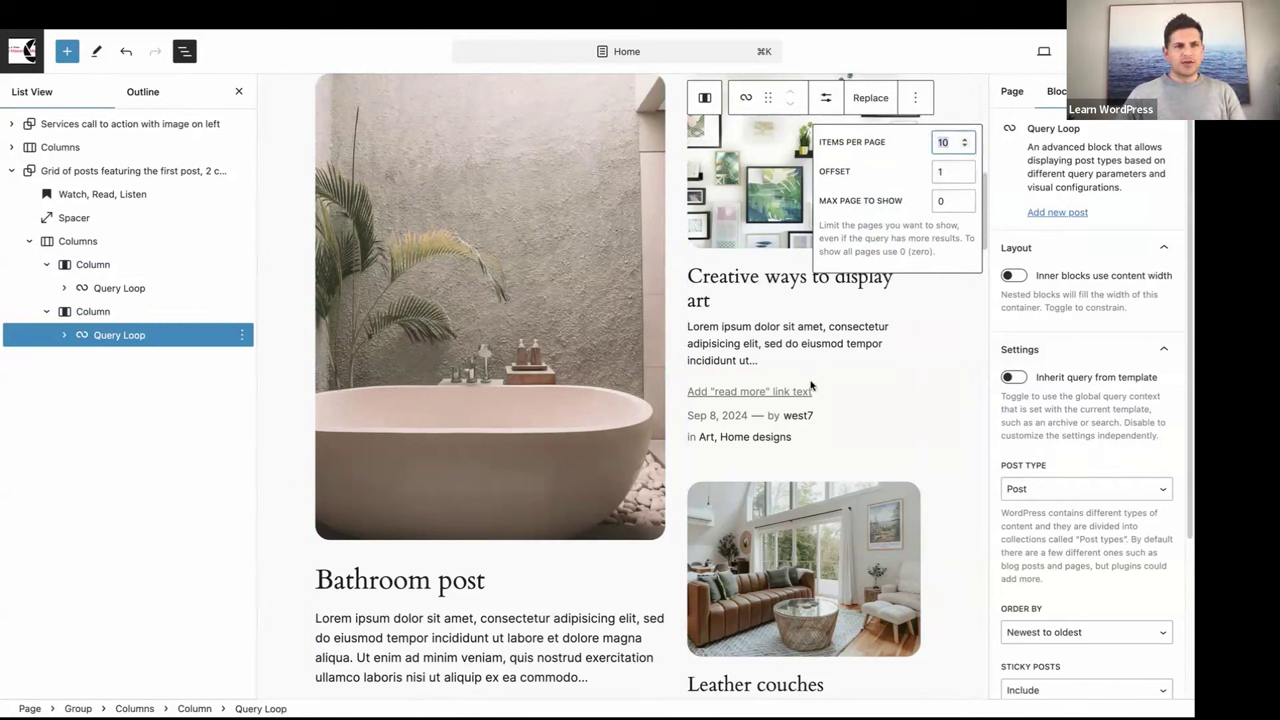
{"action": "type", "text": "2"}
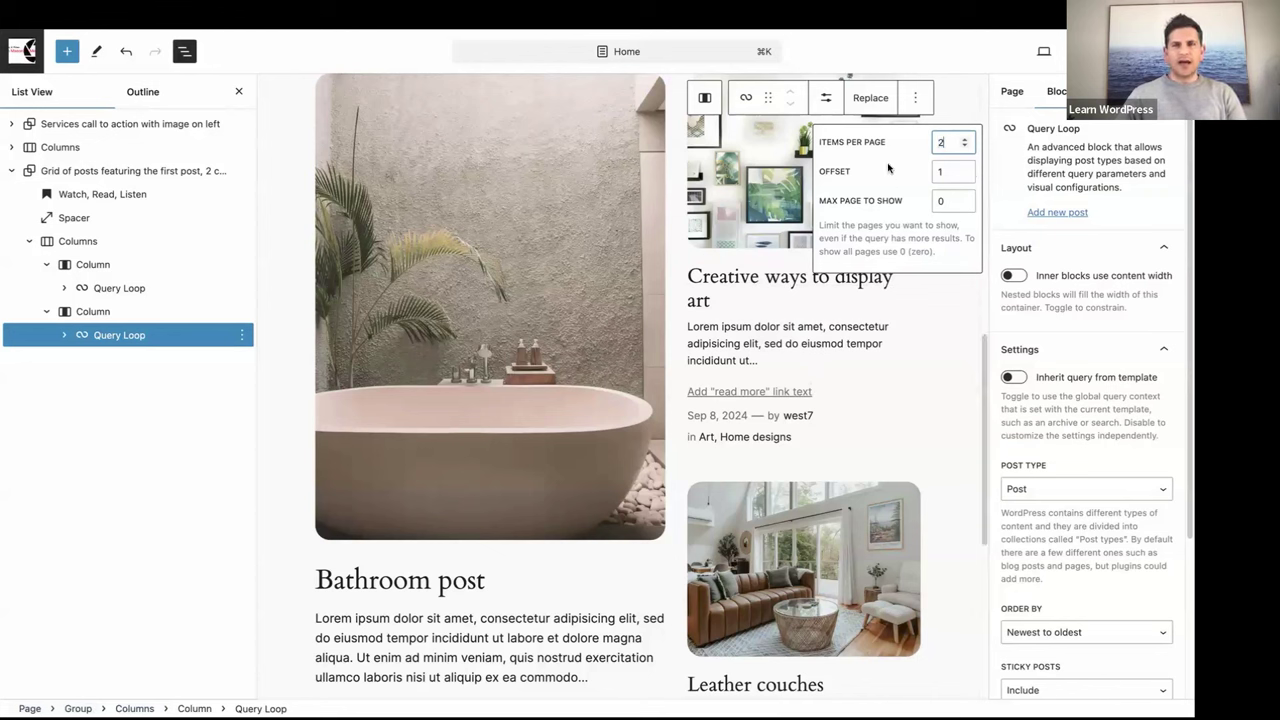
{"action": "left_click", "coordinate": [113, 334]}
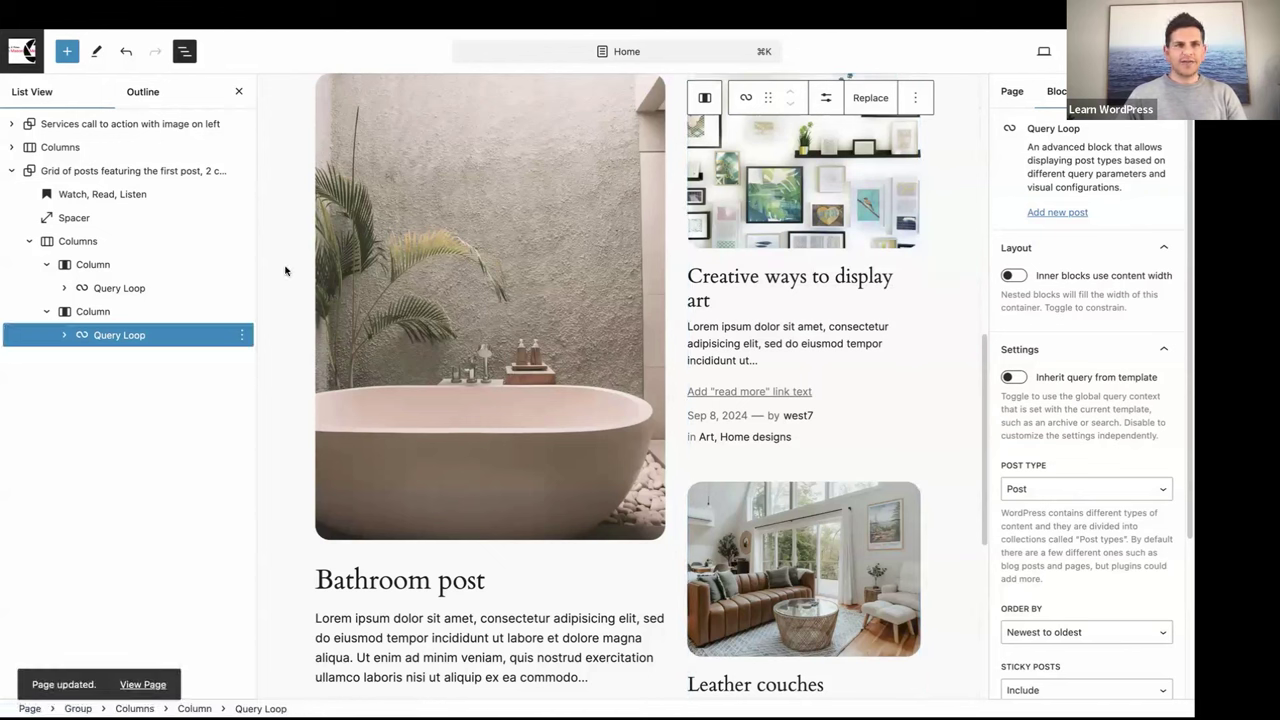
- Select the whole post grid group with its nested blocks collapsed and review the layout of both columns
{"action": "left_click", "coordinate": [11, 172]}
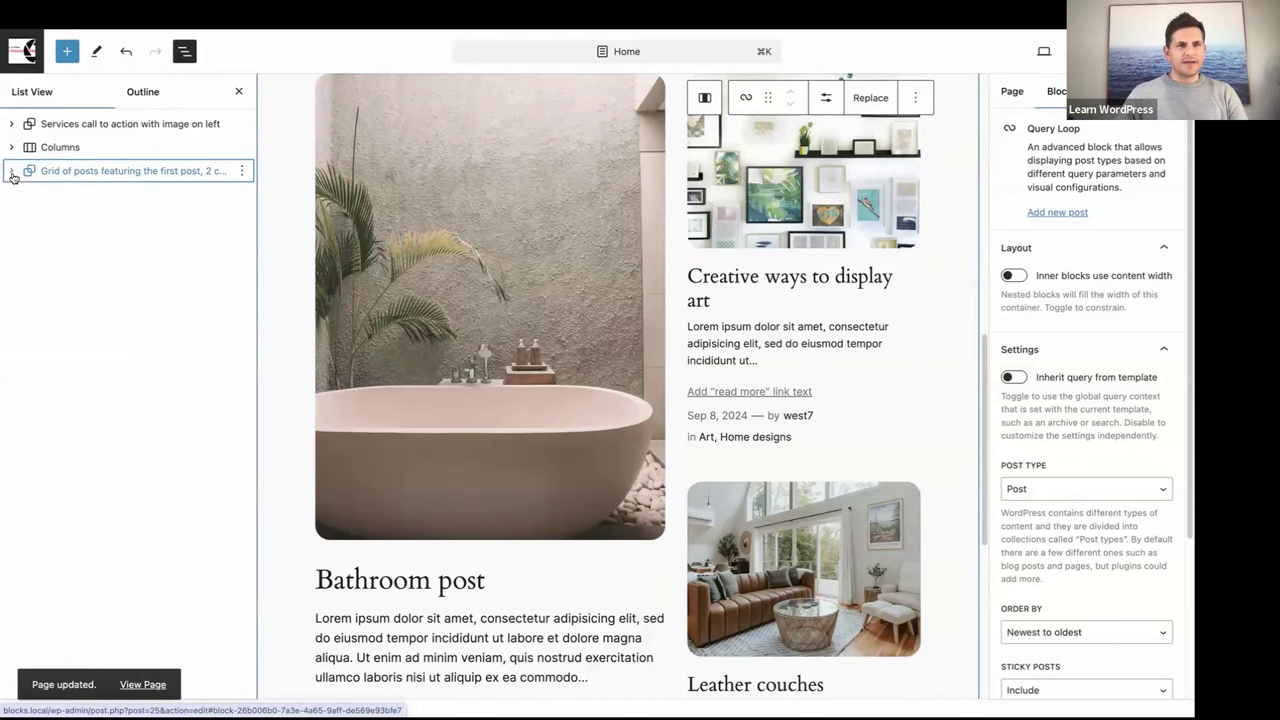
{"action": "left_click", "coordinate": [50, 171]}
{"action": "scroll", "coordinate": [578, 349], "scroll_direction": "up", "scroll_amount": 3}
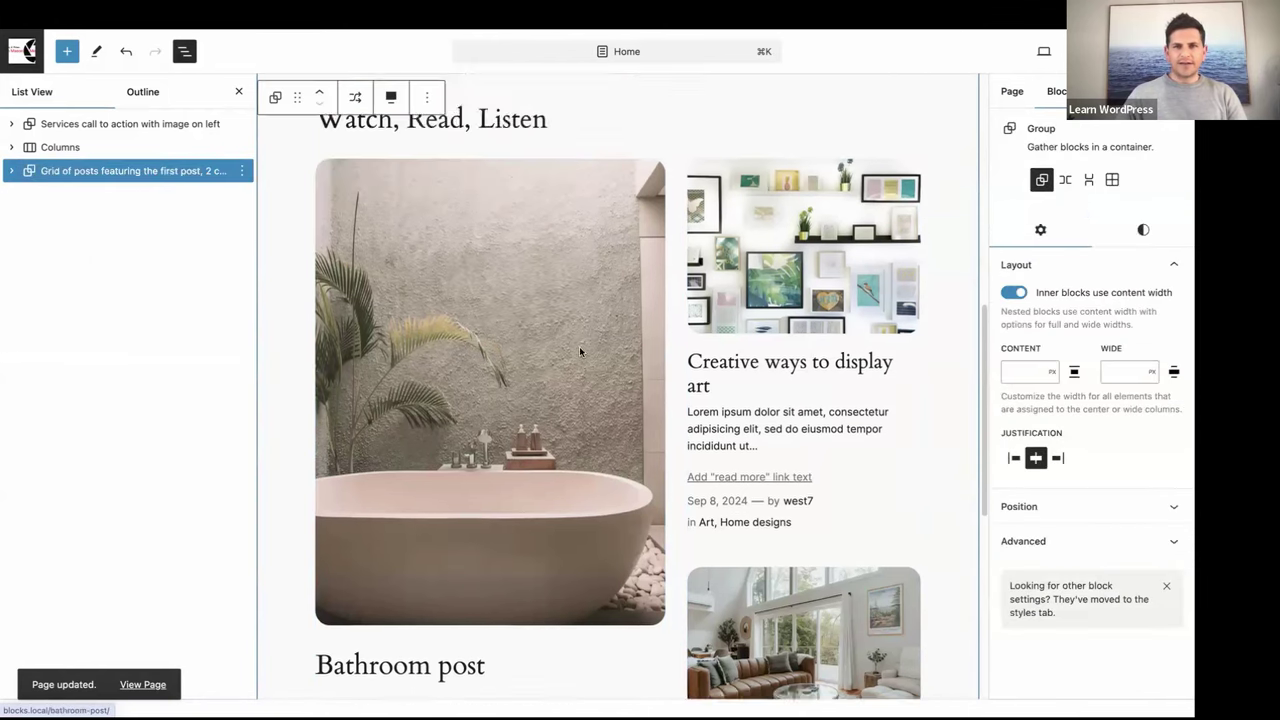
{"action": "scroll", "coordinate": [600, 380], "scroll_direction": "down", "scroll_amount": 5}
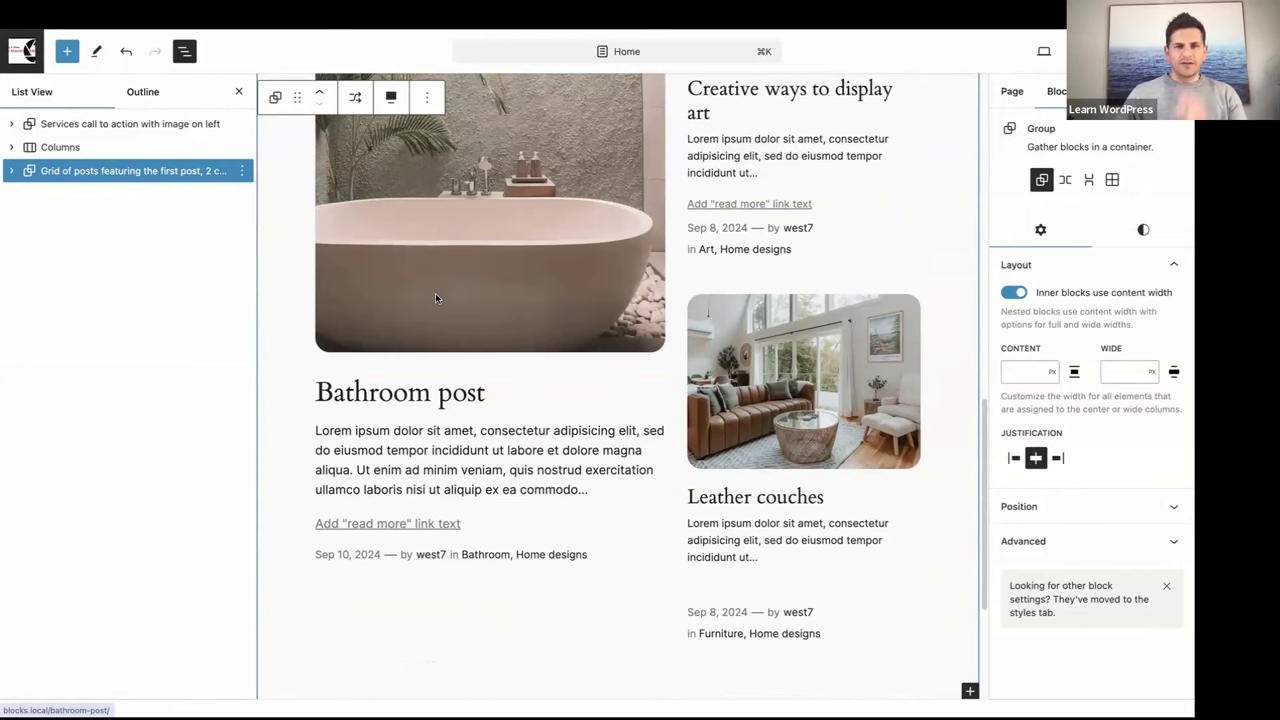
{"action": "scroll", "coordinate": [851, 319], "scroll_direction": "up", "scroll_amount": 1}
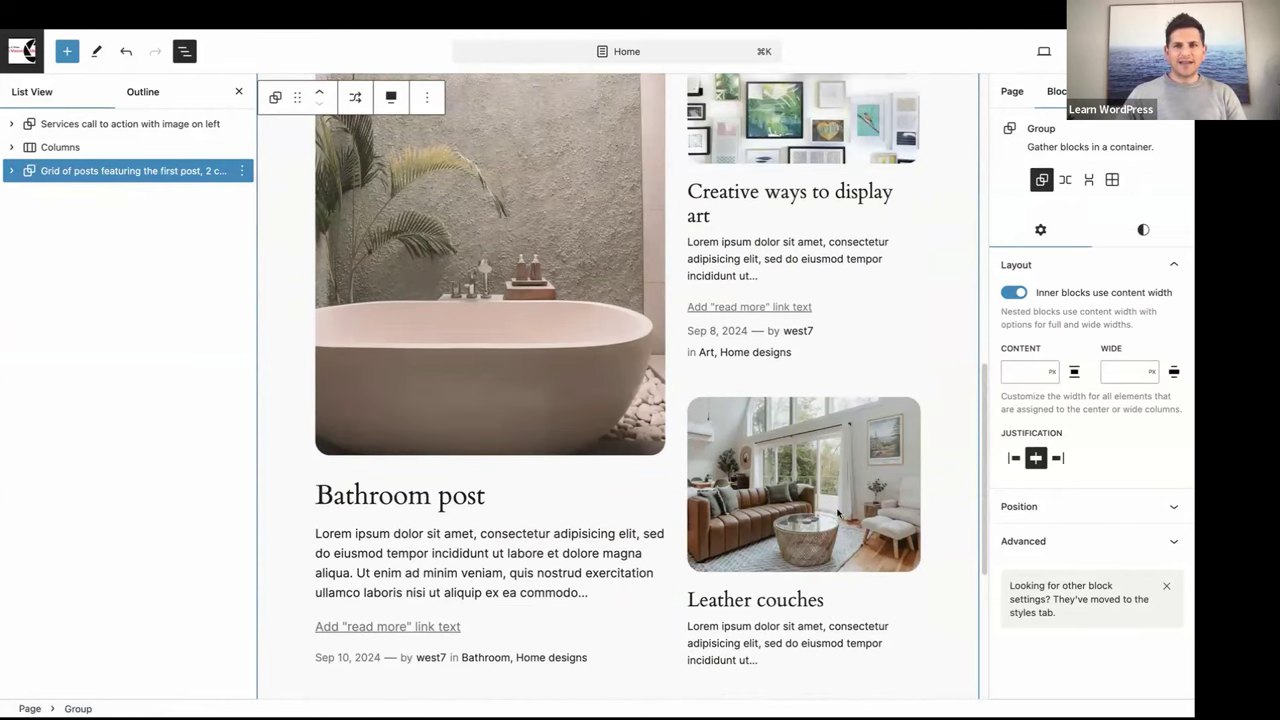
{"action": "scroll", "coordinate": [817, 430], "scroll_direction": "down", "scroll_amount": 1}
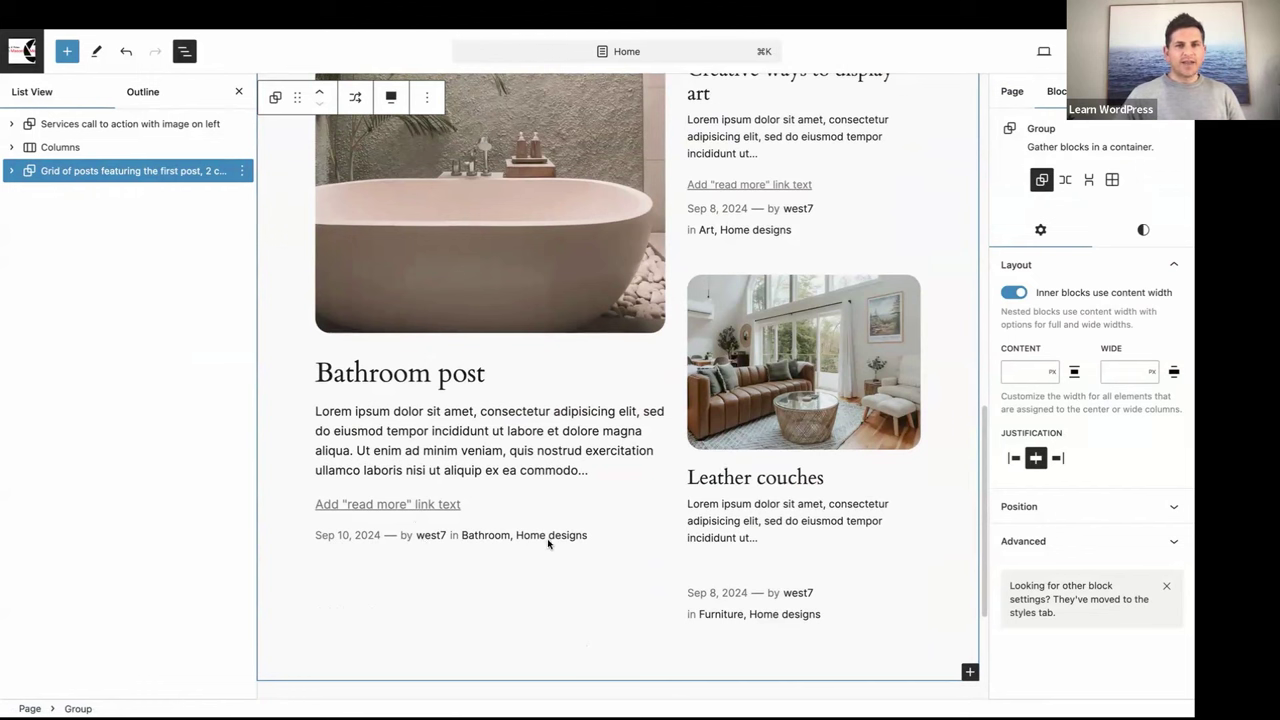
- Expand the first column's Query Loop down to its Post Template and examine the area that template covers
{"action": "left_click", "coordinate": [11, 171]}
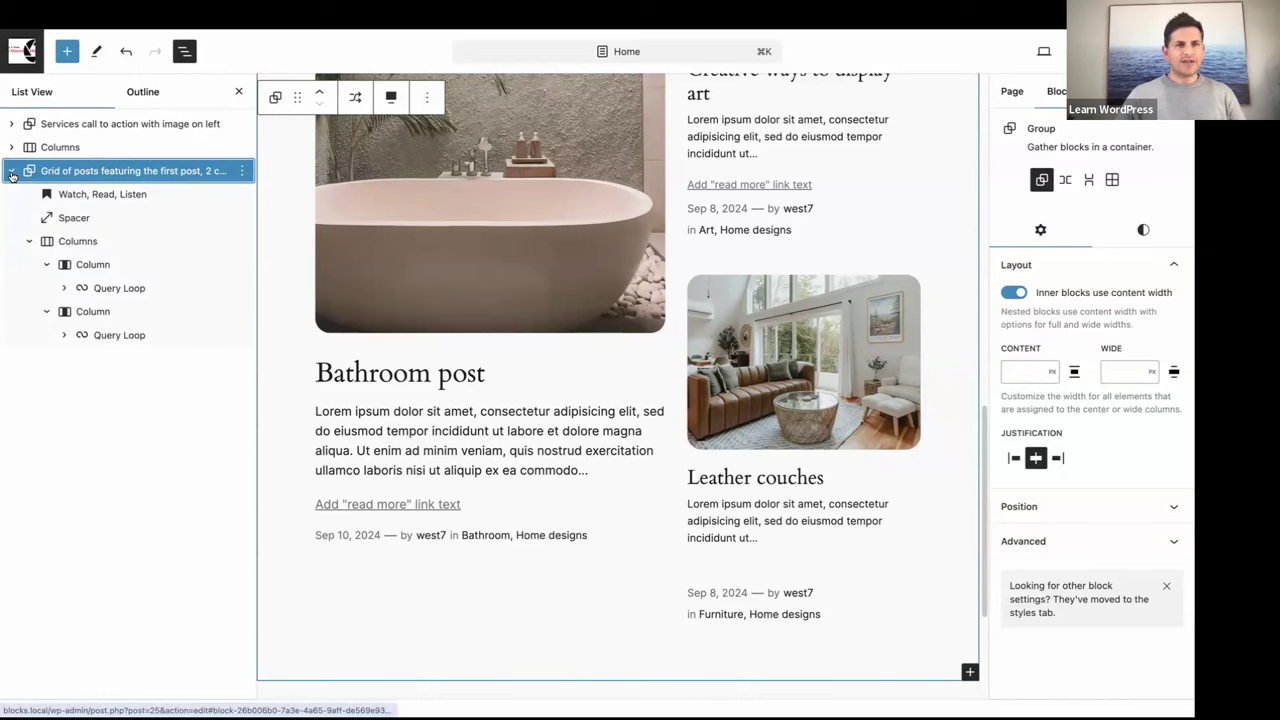
{"action": "left_click", "coordinate": [99, 290]}
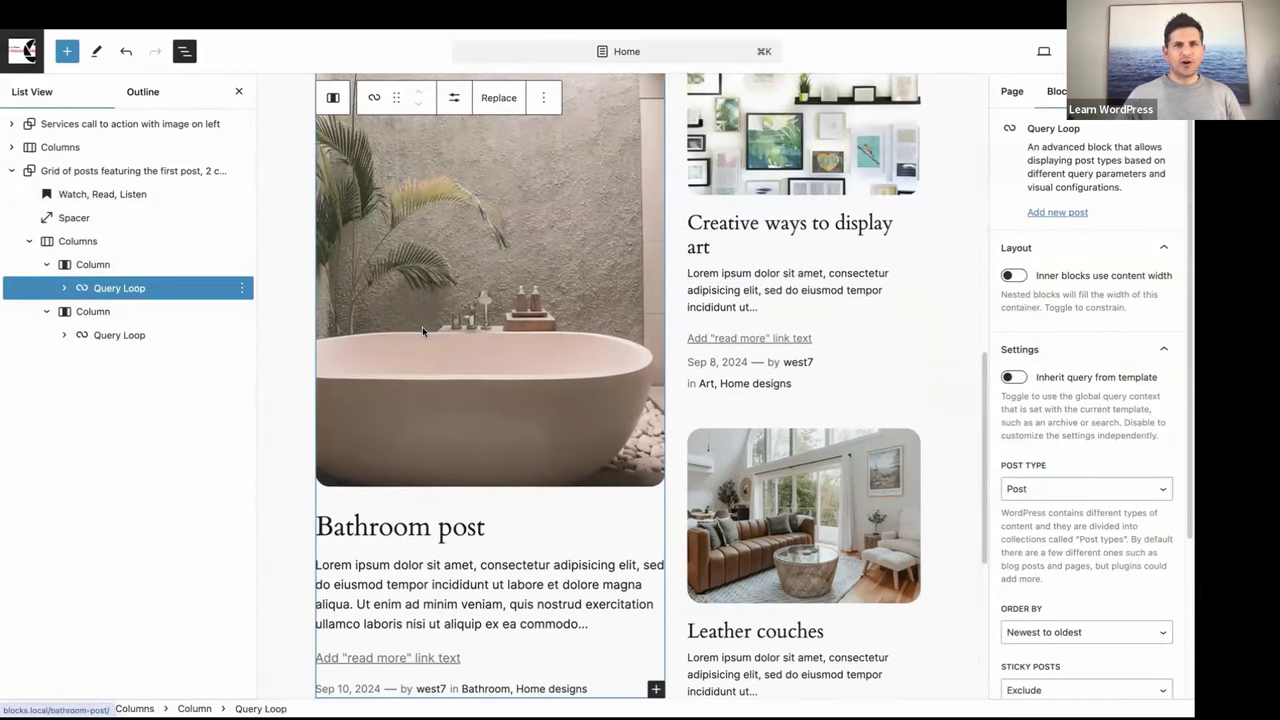
{"action": "scroll", "coordinate": [423, 331], "scroll_direction": "down", "scroll_amount": 2}
{"action": "left_click", "coordinate": [64, 288]}
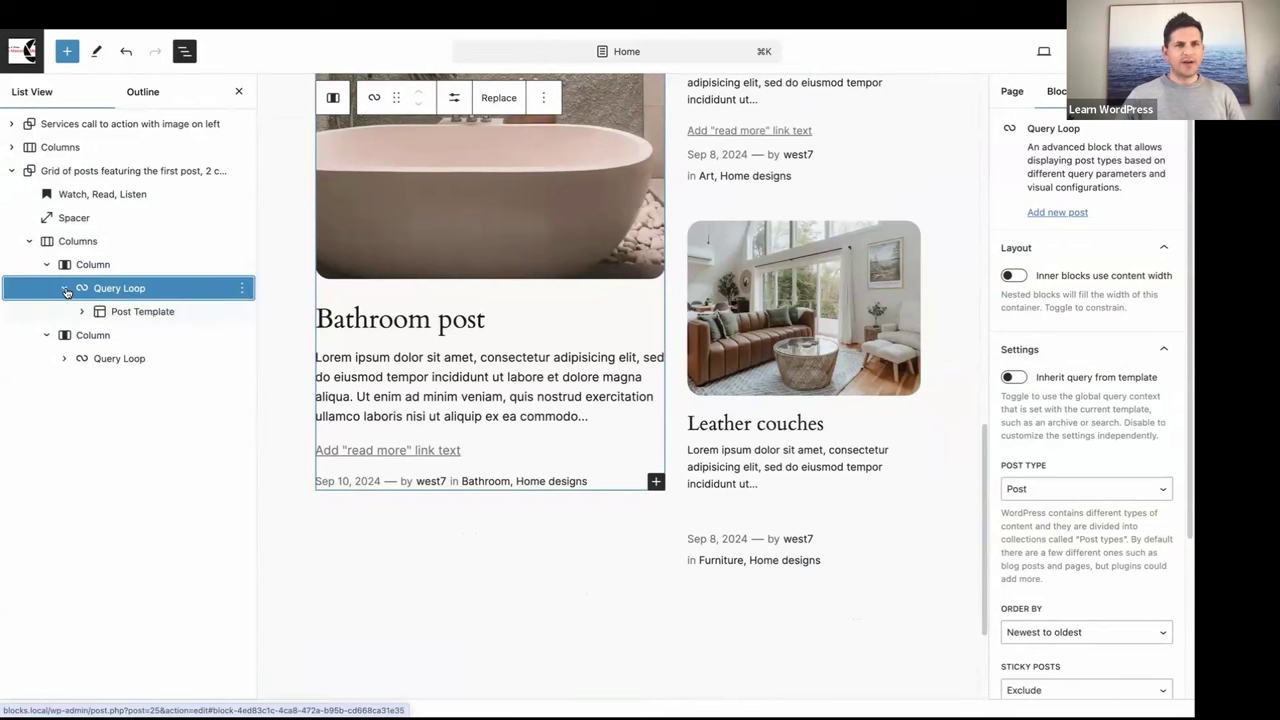
{"action": "left_click", "coordinate": [80, 312]}
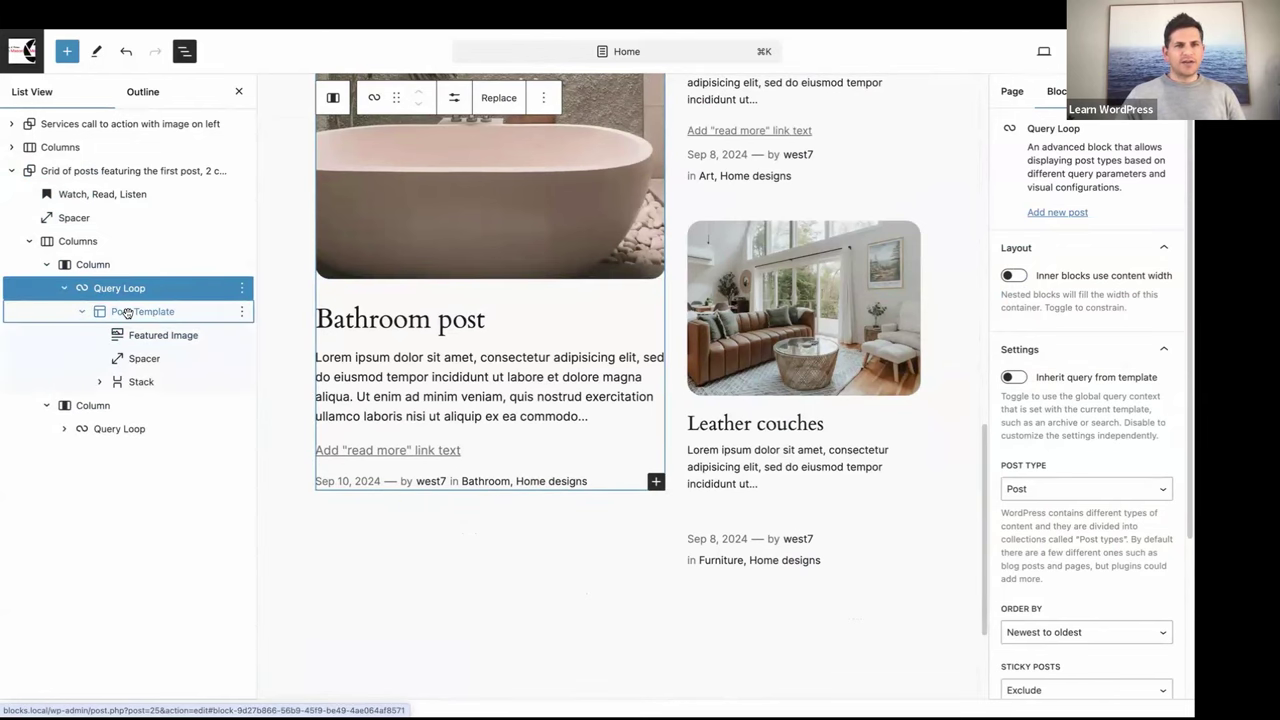
{"action": "left_click", "coordinate": [127, 313]}
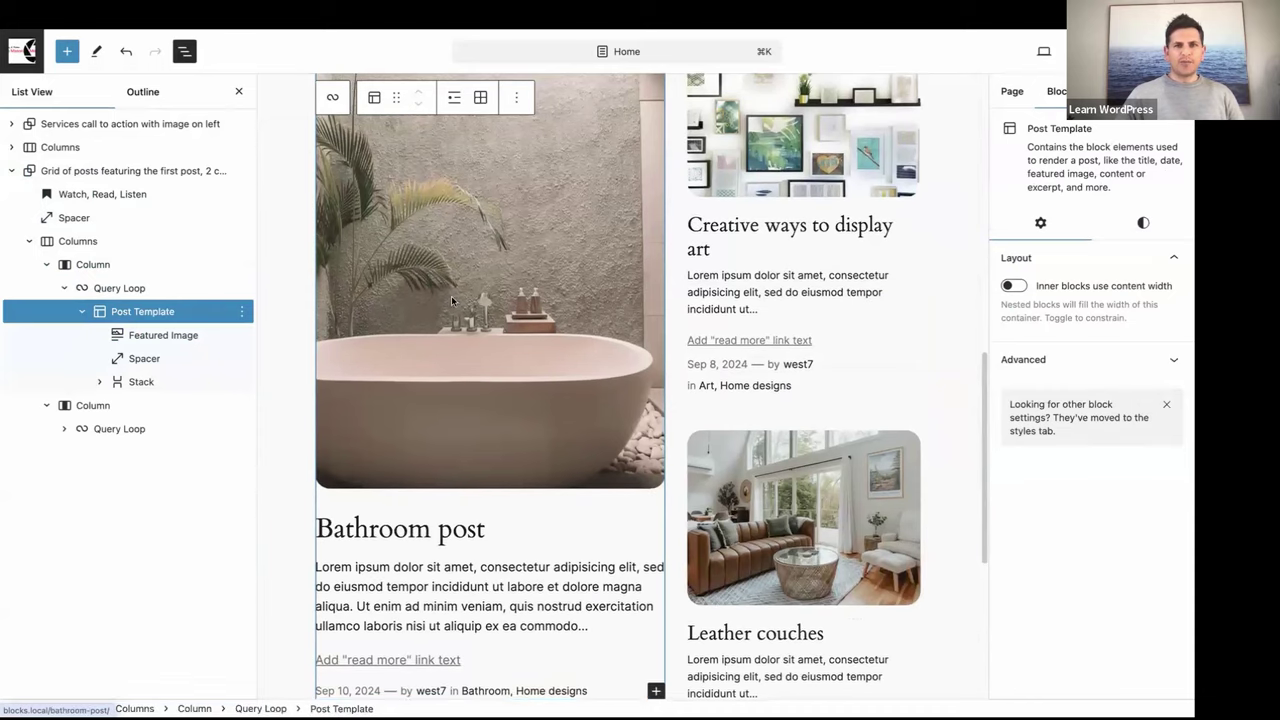
{"action": "scroll", "coordinate": [451, 297], "scroll_direction": "up", "scroll_amount": 1}
{"action": "scroll", "coordinate": [451, 297], "scroll_direction": "down", "scroll_amount": 2}
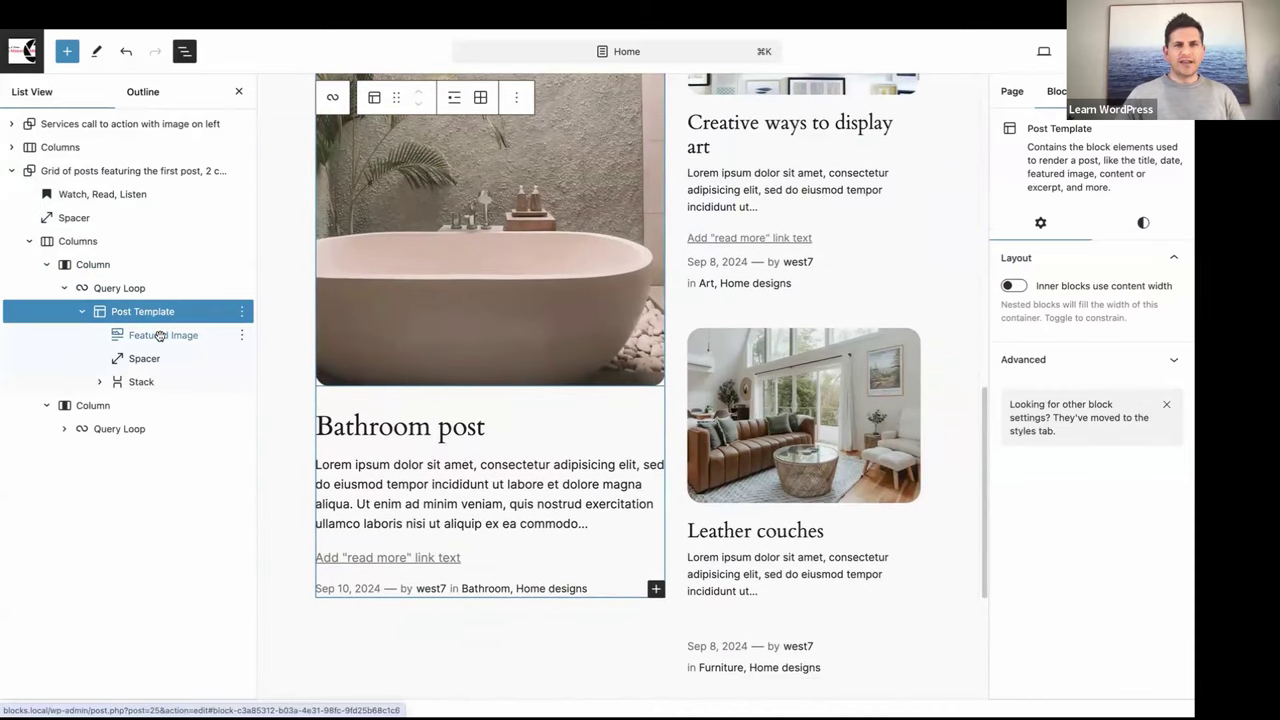
- Examine the Featured Image, Spacer, Stack, Title and Excerpt blocks inside the first column's Post Template
{"action": "left_click", "coordinate": [157, 336]}
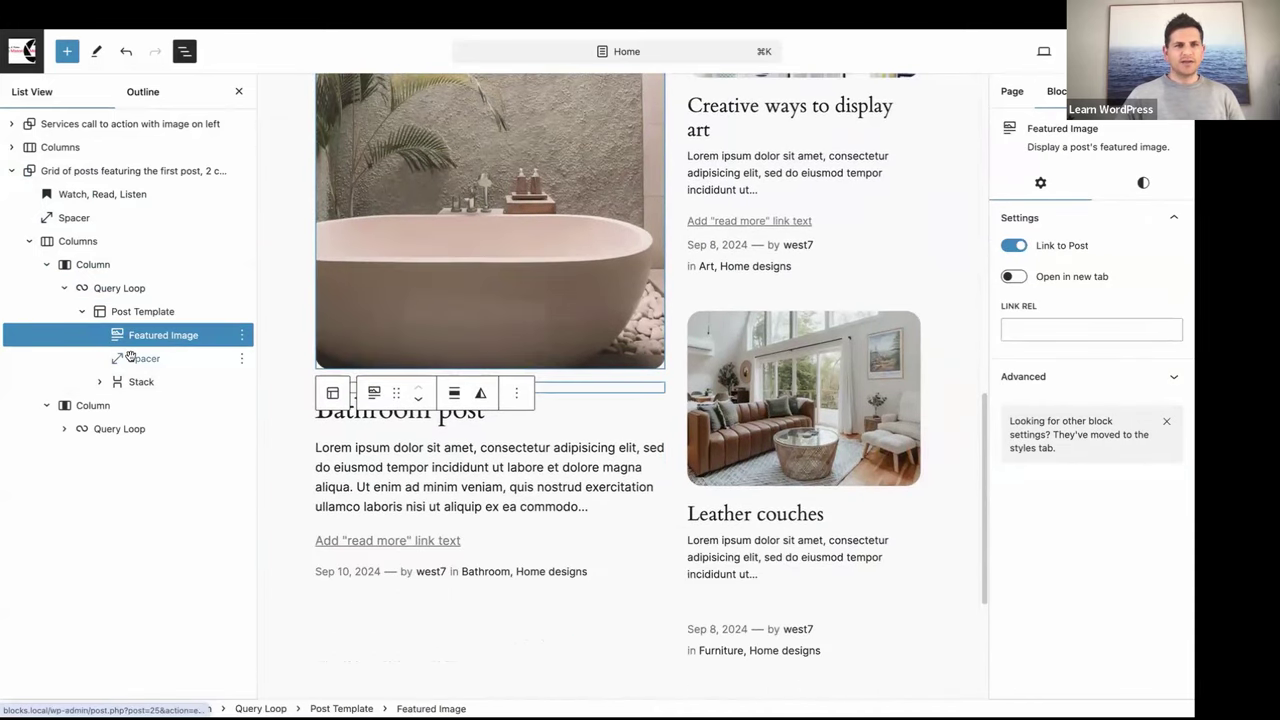
{"action": "left_click", "coordinate": [134, 359]}
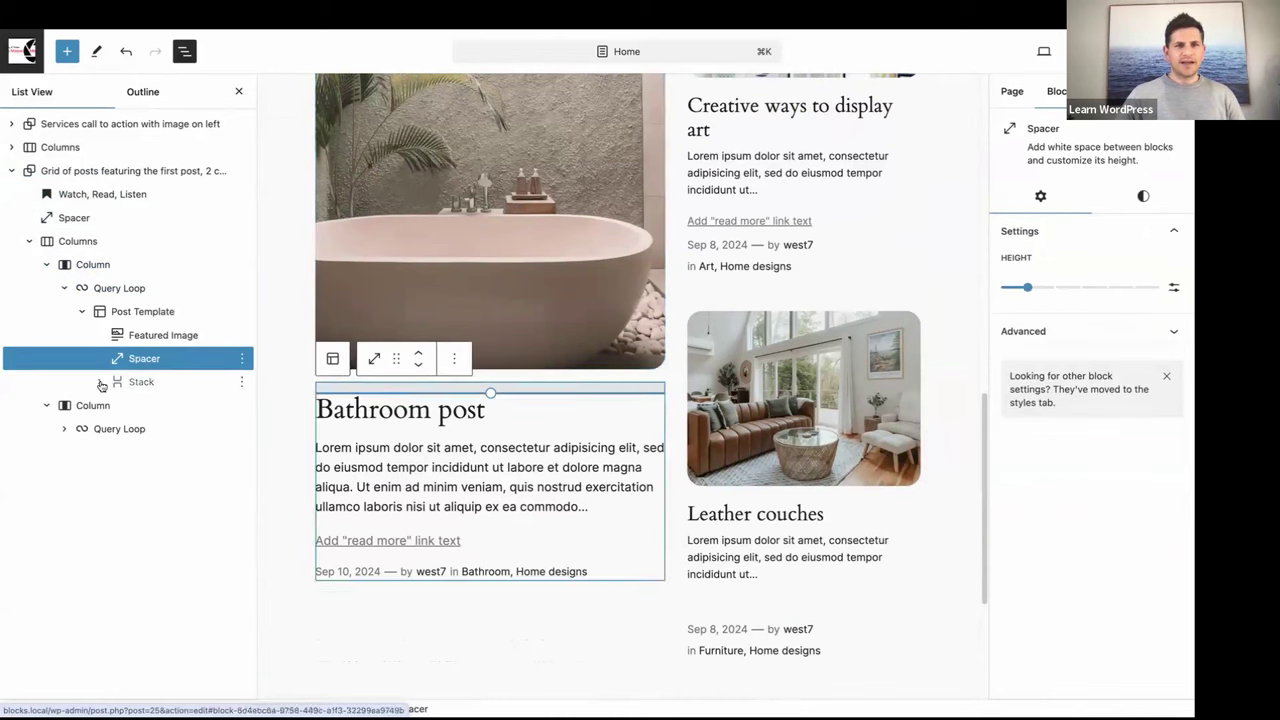
{"action": "left_click", "coordinate": [107, 384]}
{"action": "left_click", "coordinate": [100, 383]}
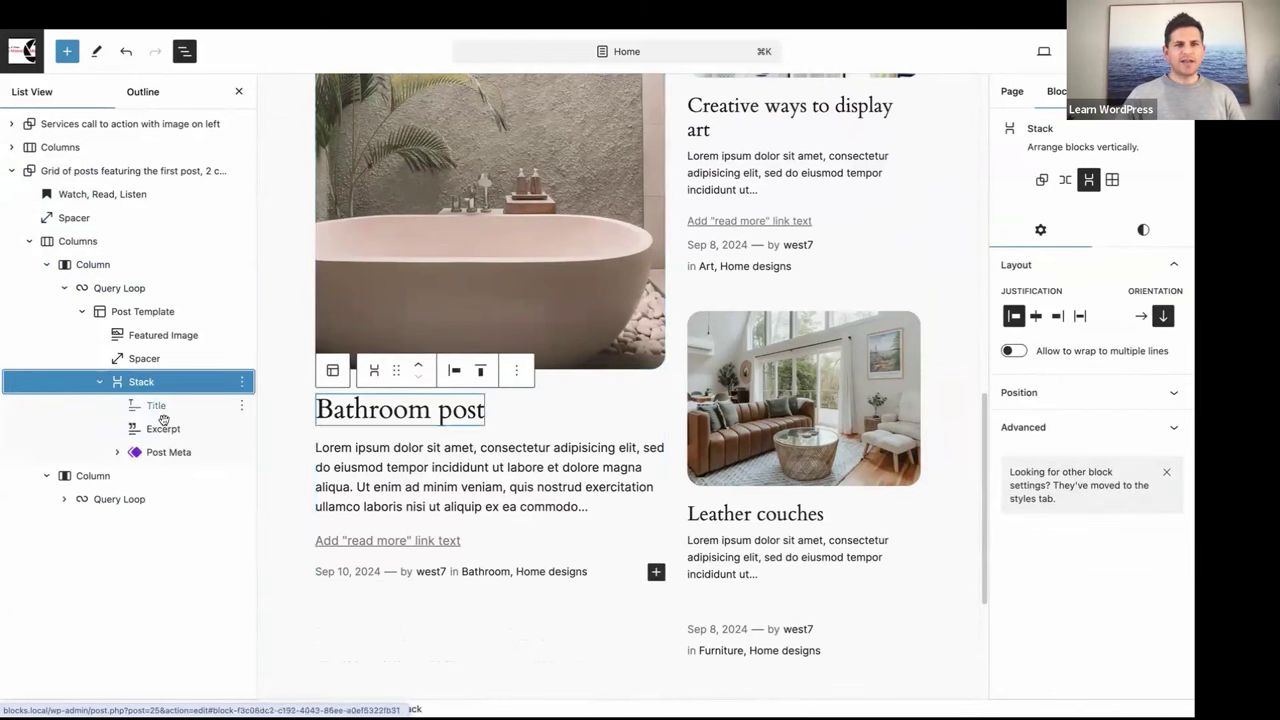
{"action": "left_click", "coordinate": [156, 408]}
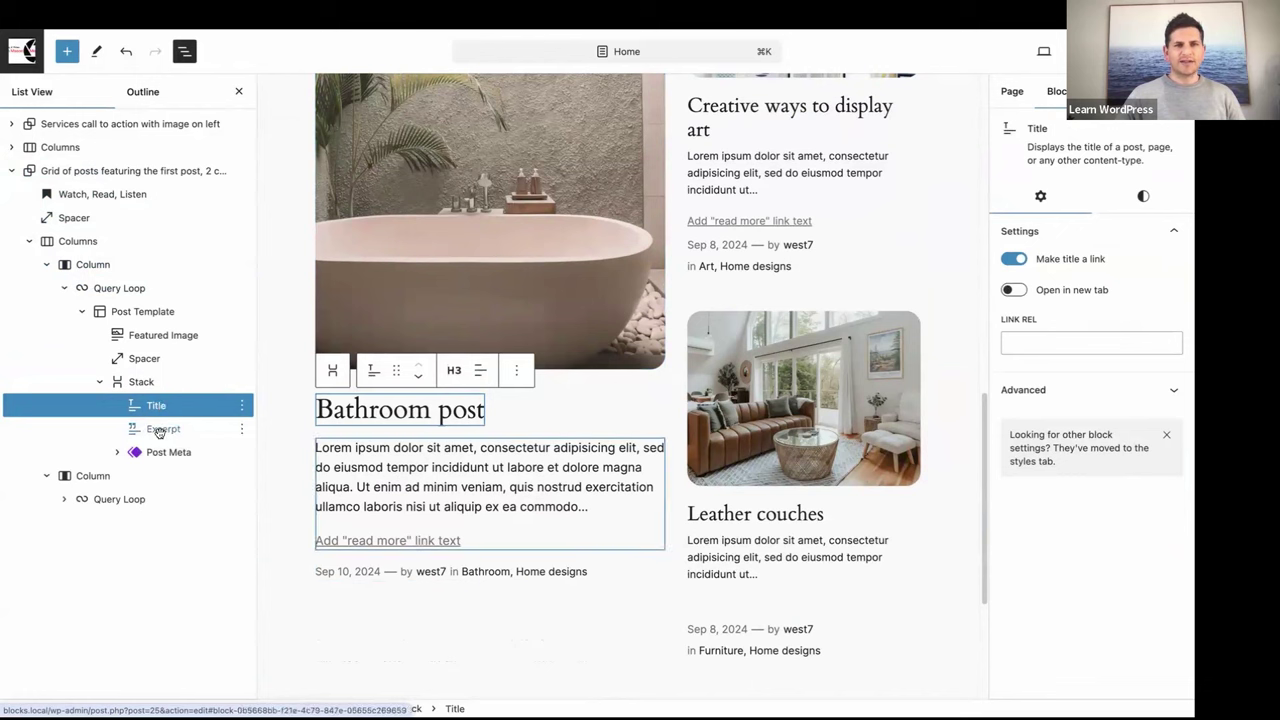
{"action": "left_click", "coordinate": [160, 430]}
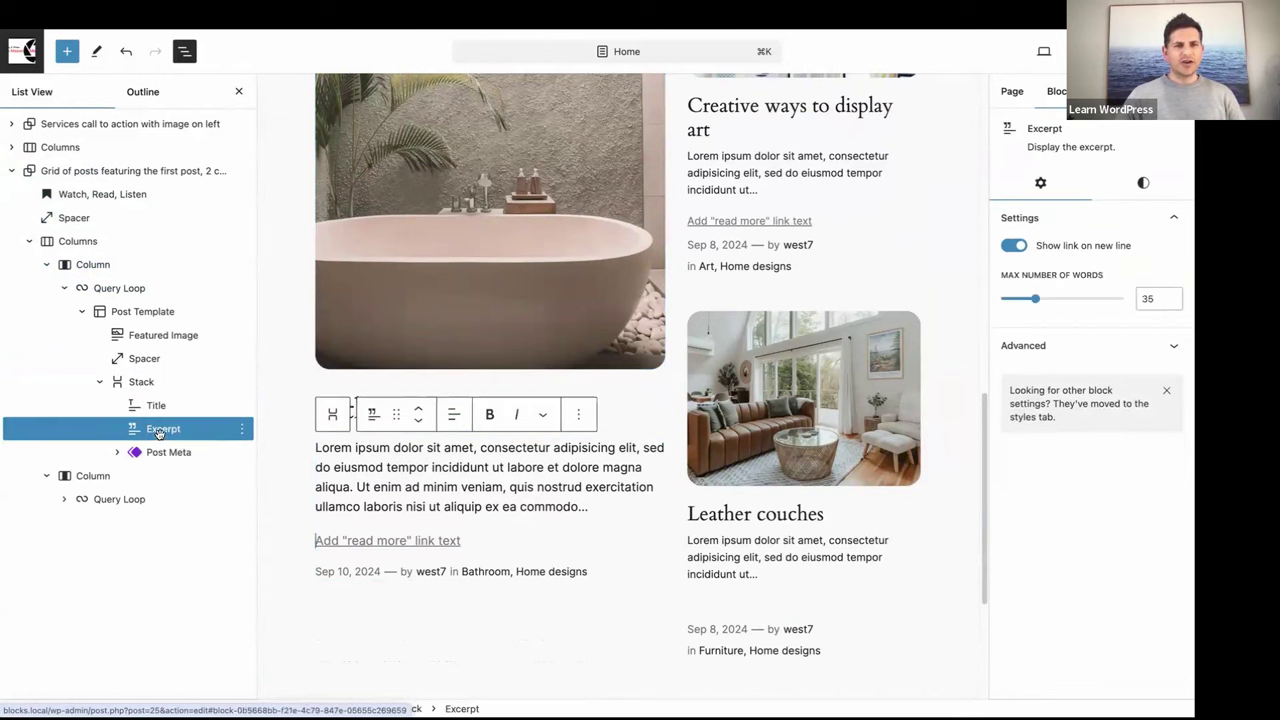
- Expand the Post Meta pattern down to its Row and examine the Date, Paragraph, Author Name and Categories blocks
{"action": "left_click", "coordinate": [117, 453]}
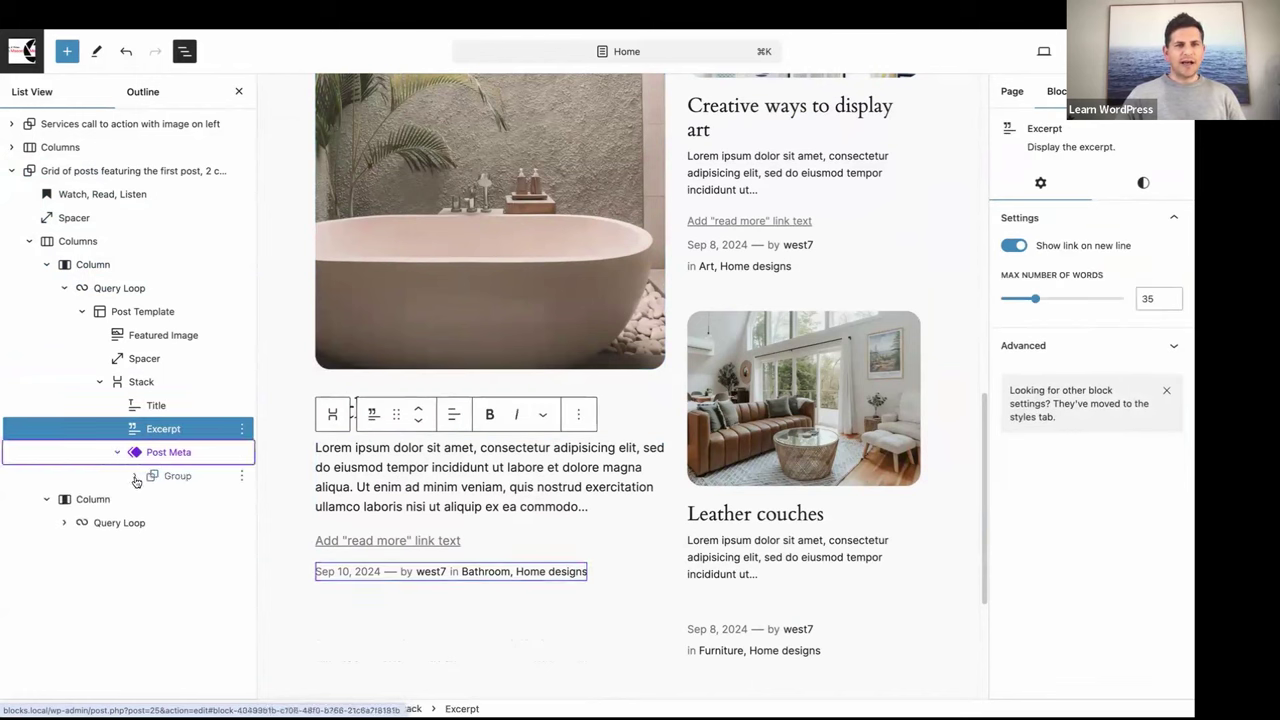
{"action": "left_click", "coordinate": [136, 477]}
{"action": "left_click", "coordinate": [152, 500]}
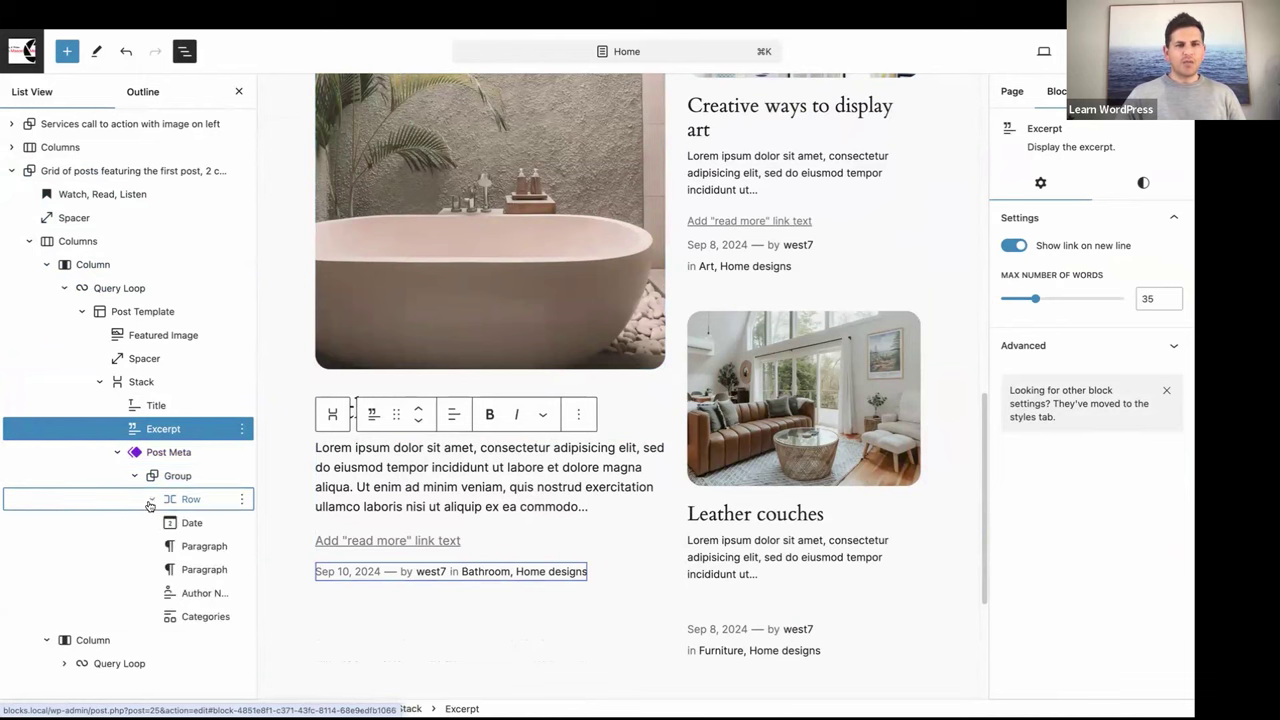
{"action": "scroll", "coordinate": [366, 491], "scroll_direction": "down", "scroll_amount": 2}
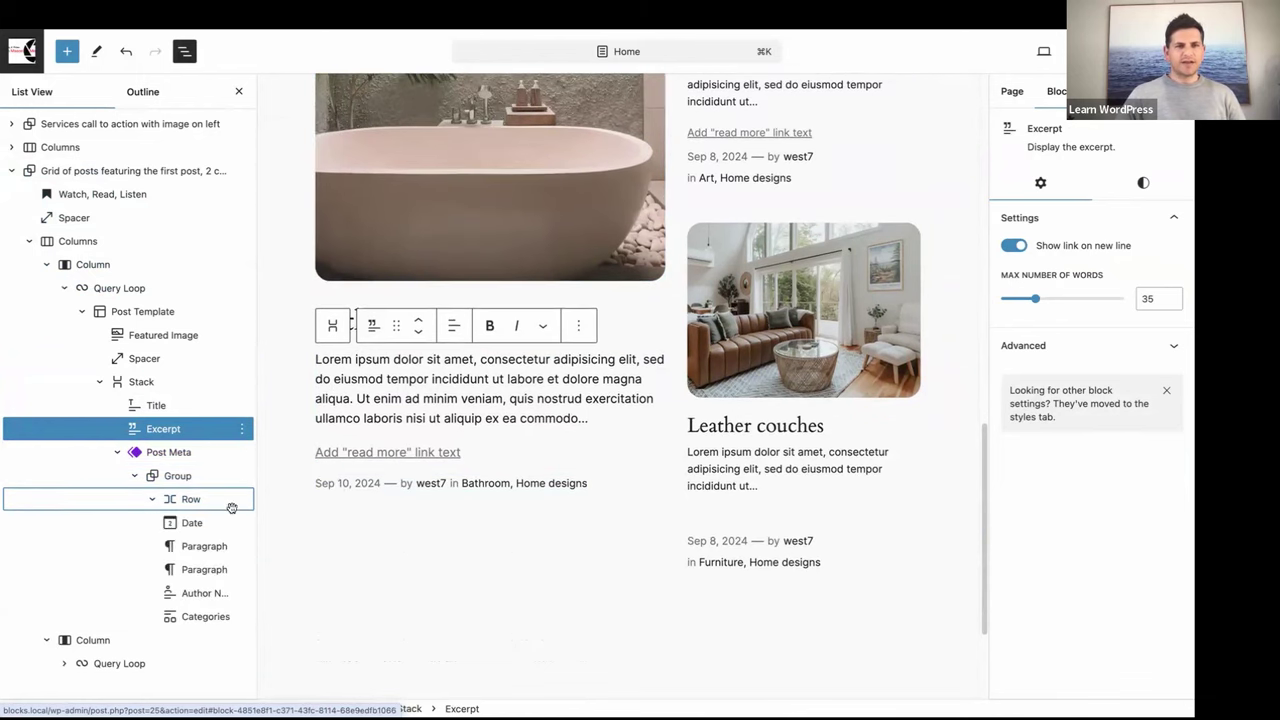
{"action": "left_click", "coordinate": [191, 523]}
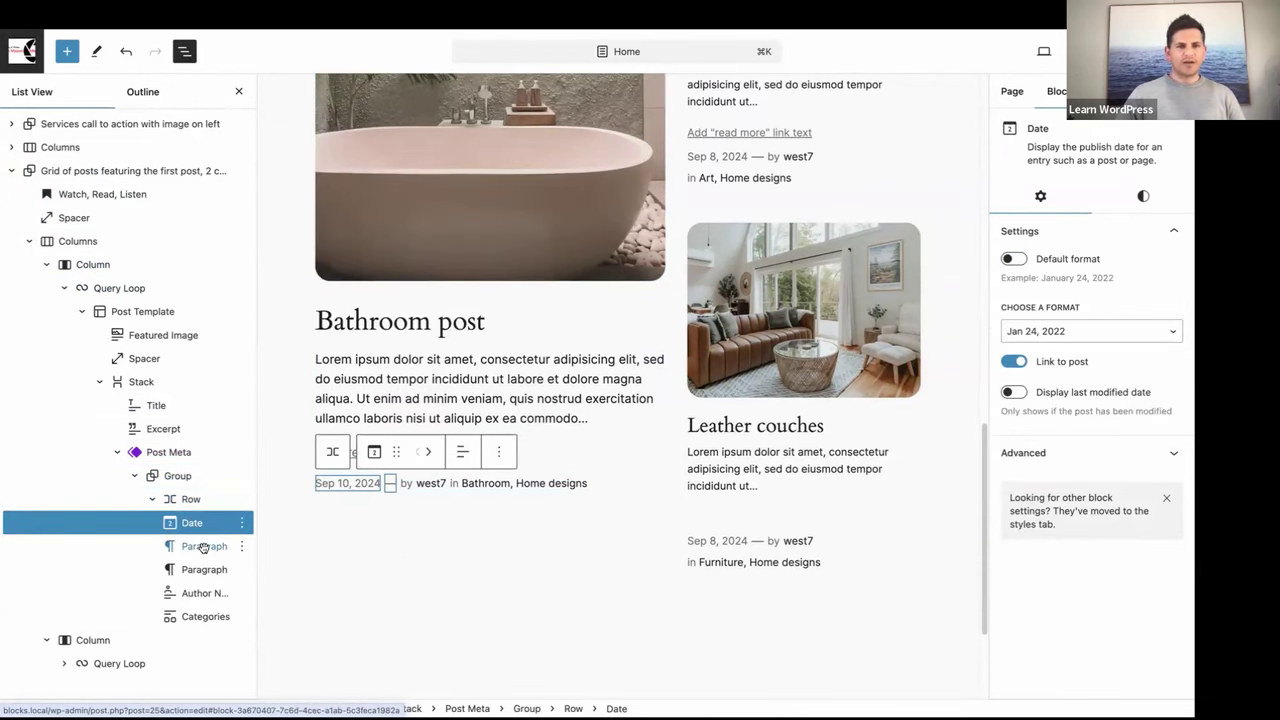
{"action": "left_click", "coordinate": [204, 546]}
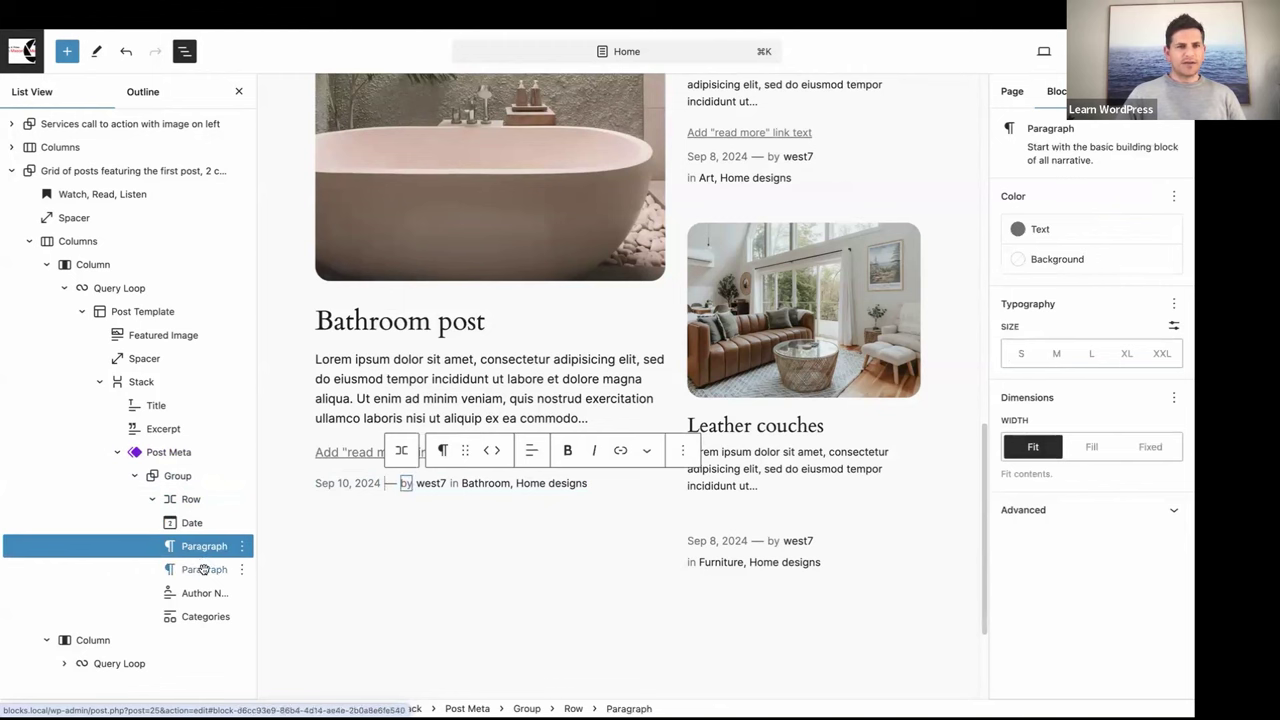
{"action": "left_click", "coordinate": [204, 570]}
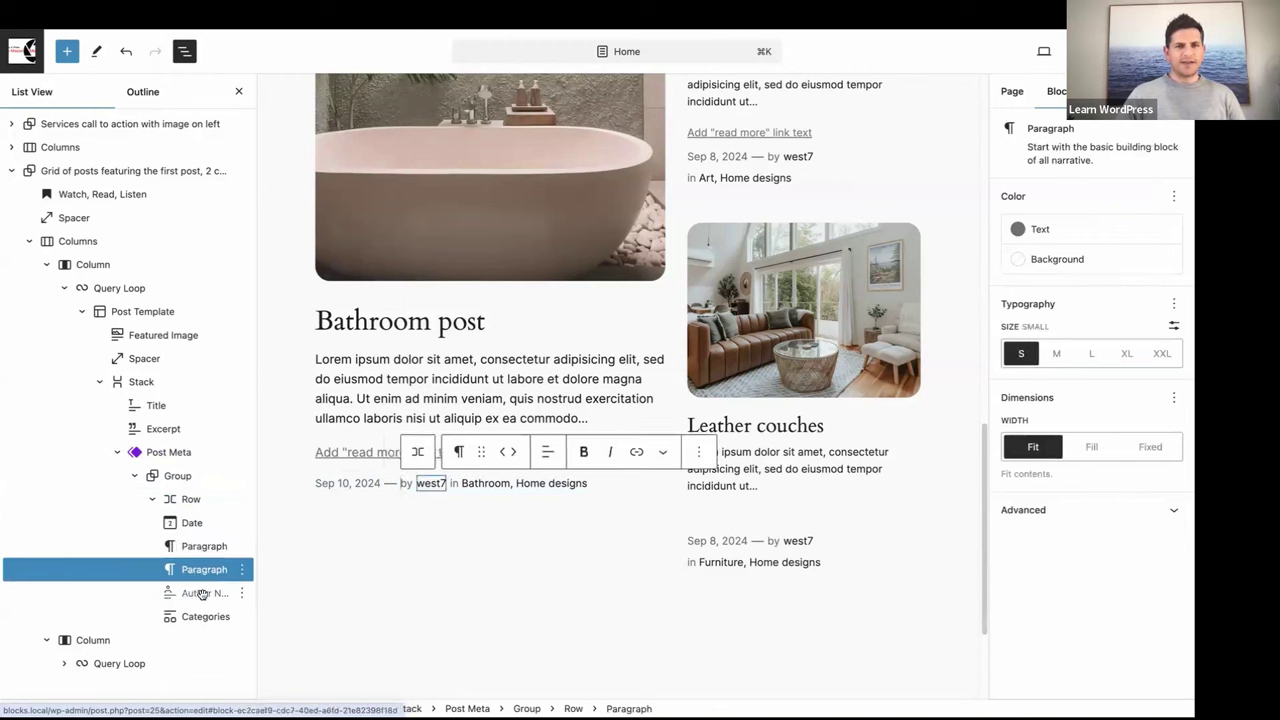
{"action": "left_click", "coordinate": [202, 593]}
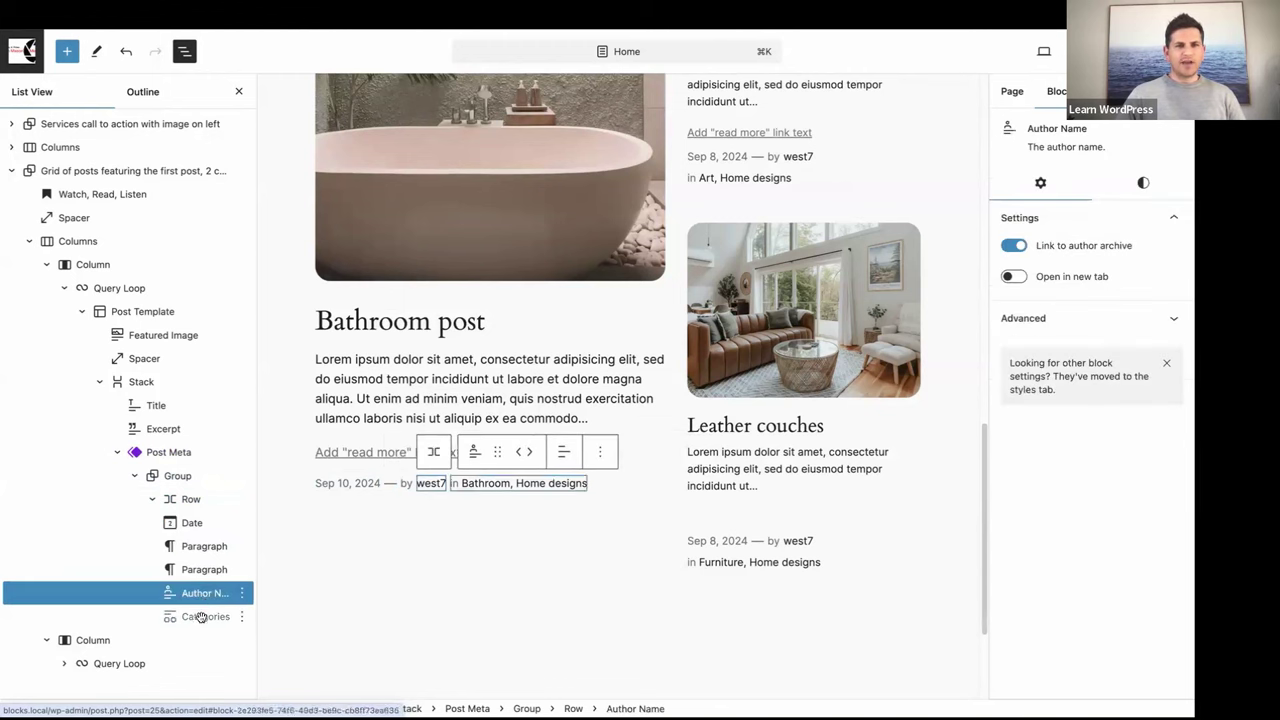
{"action": "left_click", "coordinate": [200, 617]}
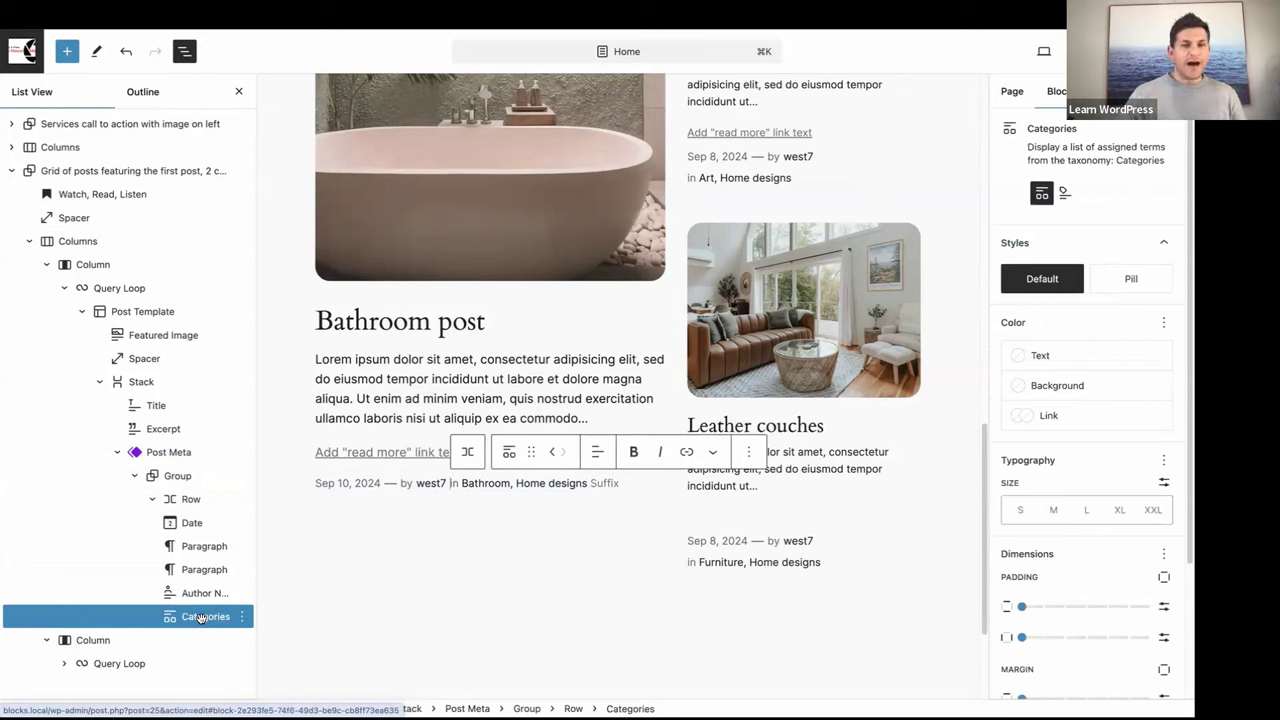
- Add an empty block after Categories in the Post Meta row and search the block types for "tag"
{"action": "left_click", "coordinate": [242, 617]}
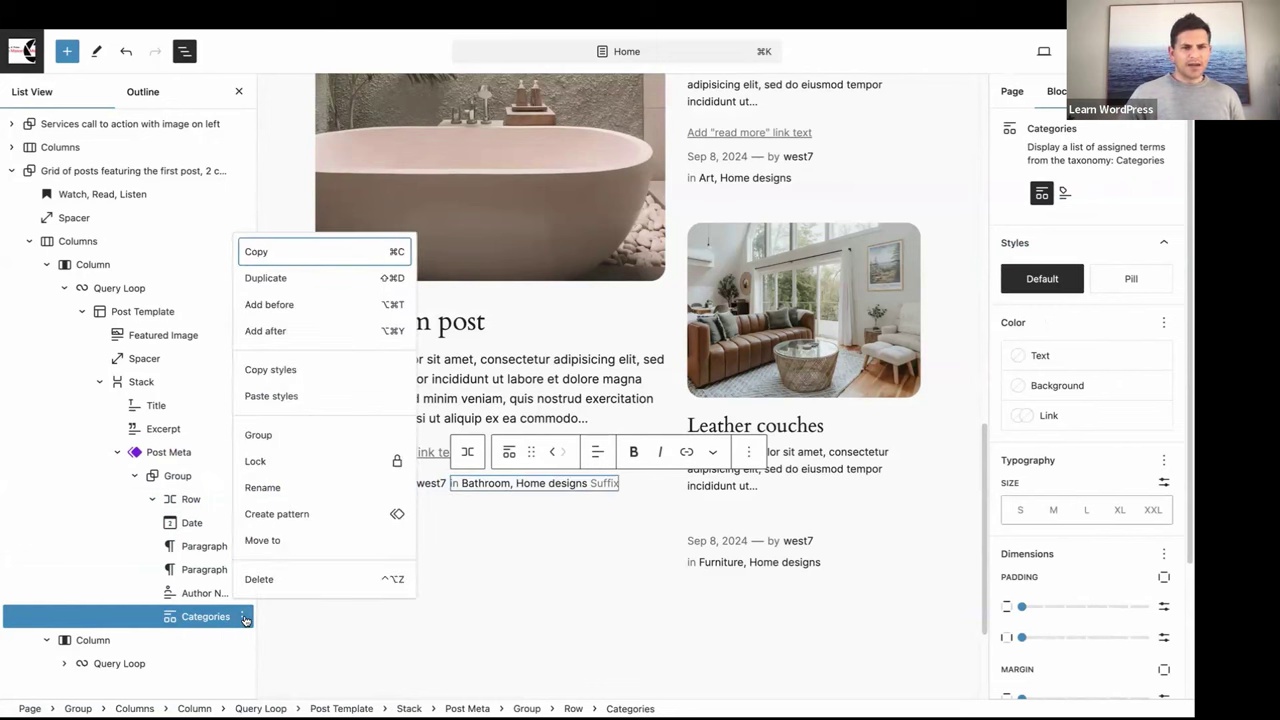
{"action": "left_click", "coordinate": [253, 335]}
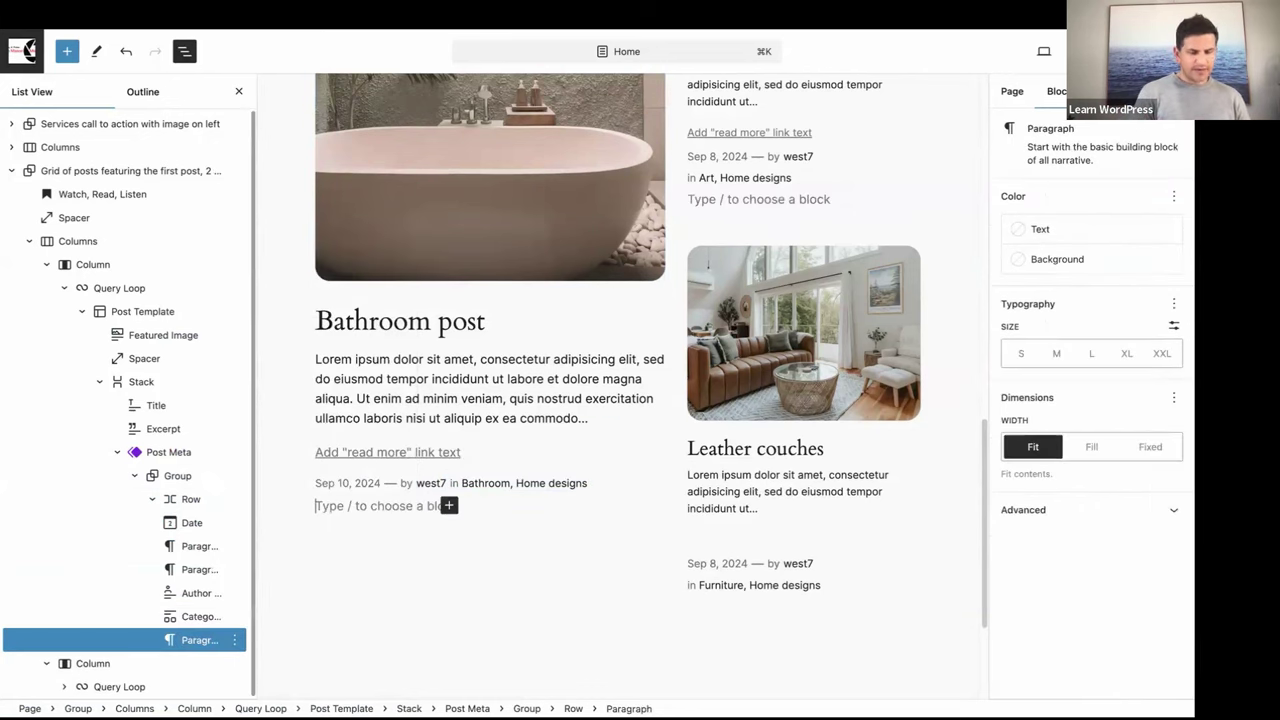
{"action": "type", "text": "tag"}
{"action": "key", "text": "BackSpace"}
{"action": "key", "text": "BackSpace"}
{"action": "key", "text": "BackSpace"}
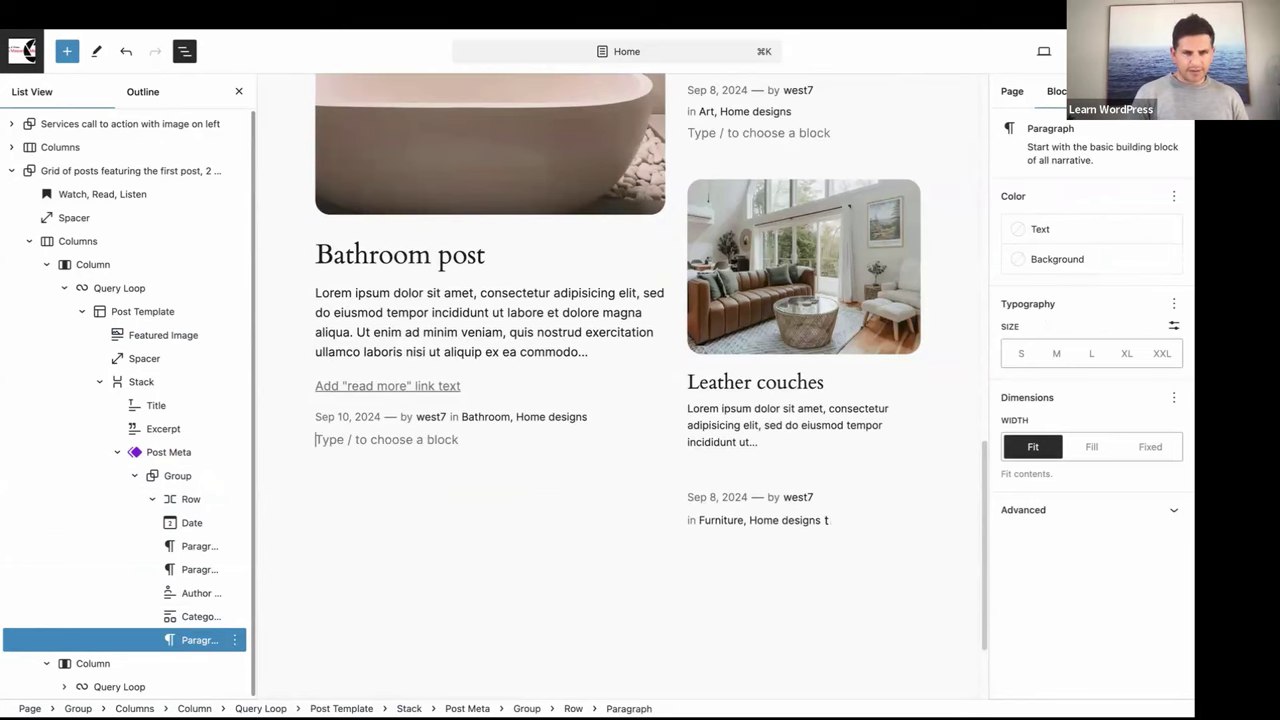
{"action": "type", "text": "/tag"}
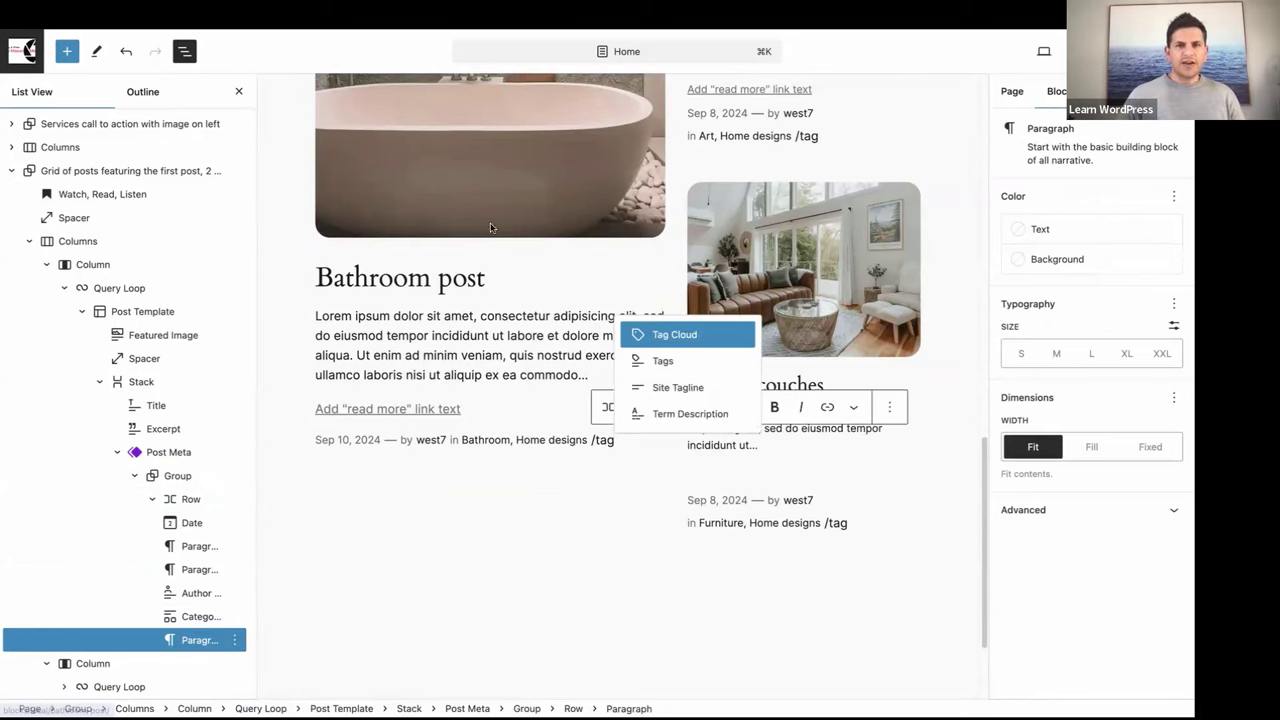
- Try a Tags block after the categories in the Bathroom post's meta row, and undo the insertion
{"action": "left_click", "coordinate": [666, 361]}
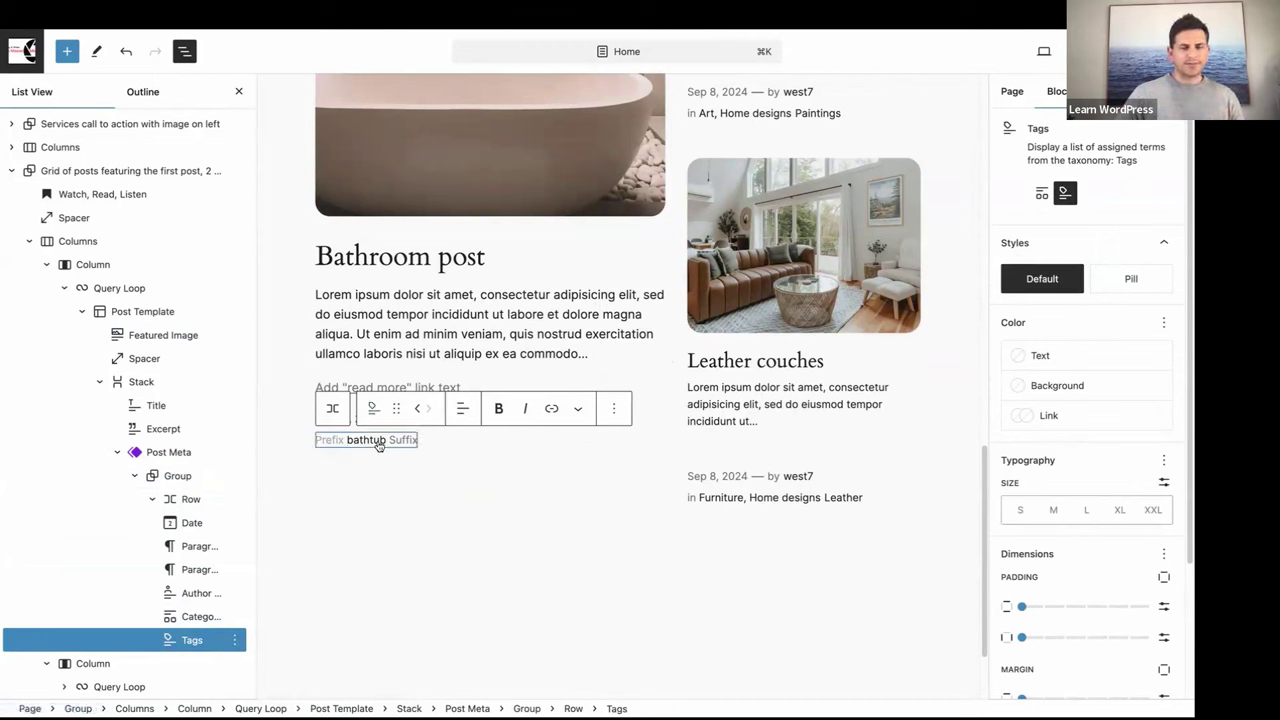
{"action": "left_click", "coordinate": [125, 52]}
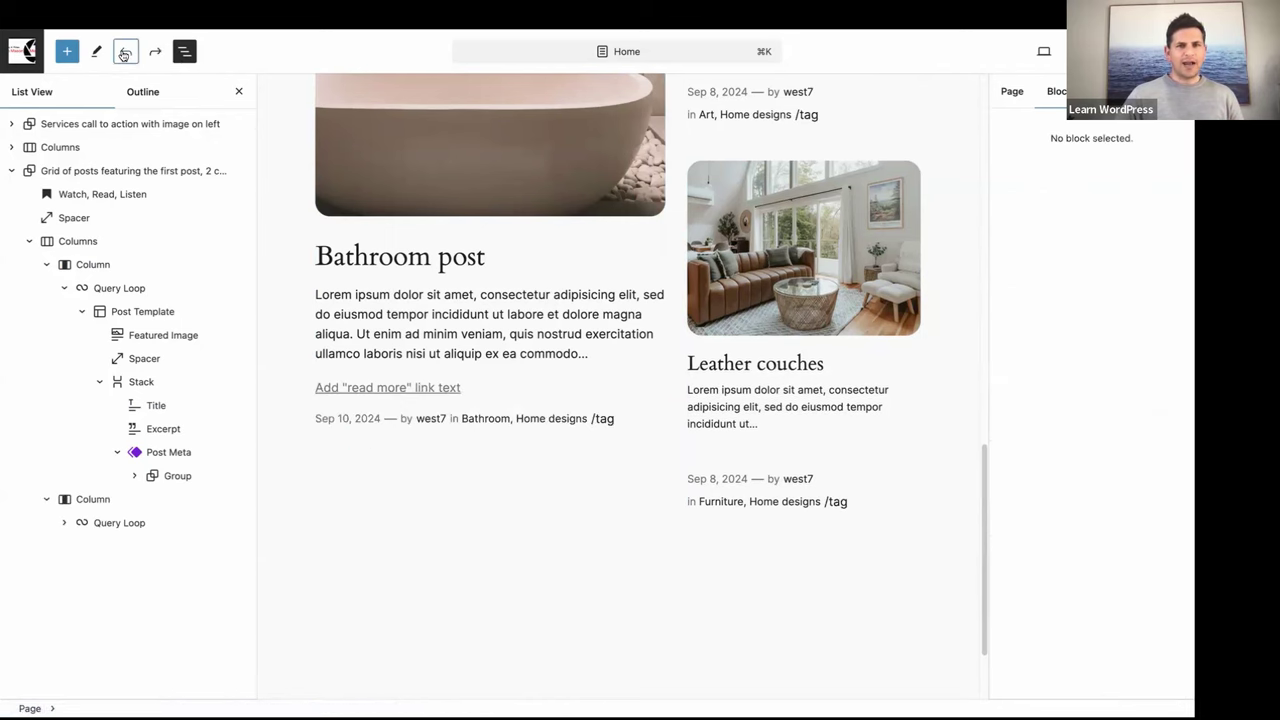
- Delete the "/tag" paragraph from the post meta row so that the row ends with the Categories block
{"action": "left_click", "coordinate": [610, 419]}
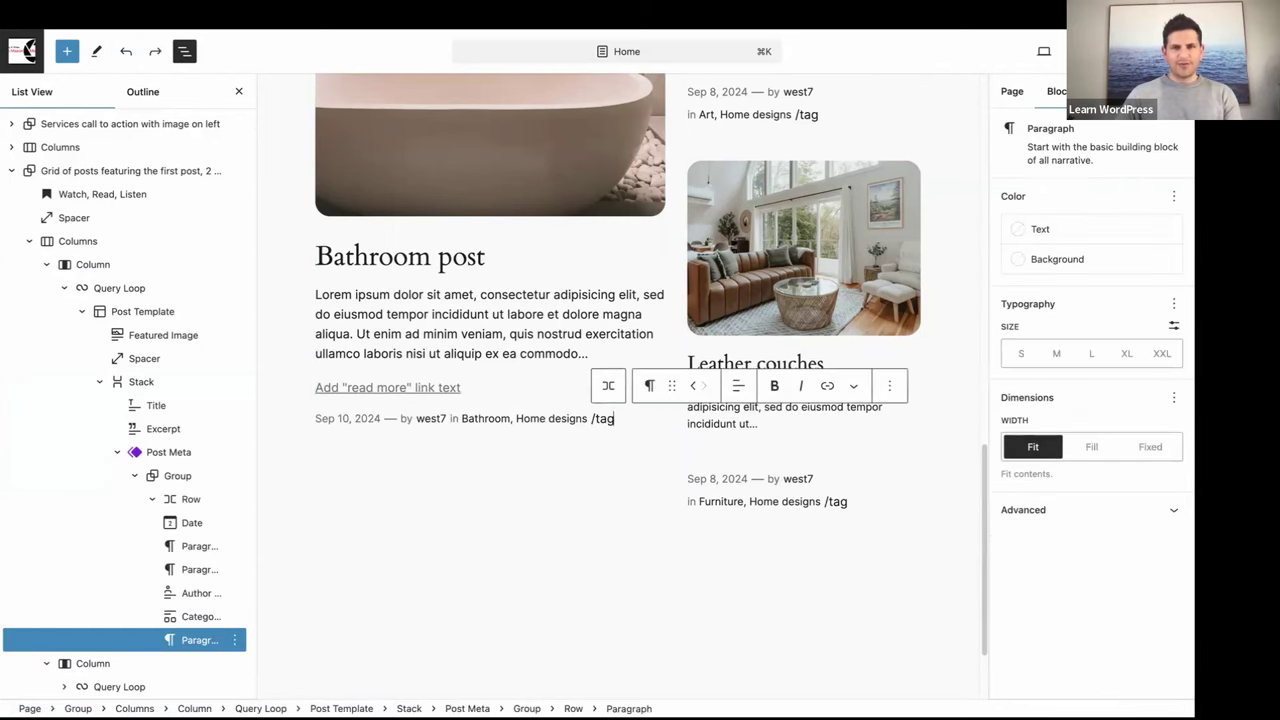
{"action": "key", "text": "BackSpace"}
{"action": "key", "text": "BackSpace"}
{"action": "key", "text": "BackSpace"}
{"action": "key", "text": "BackSpace"}
{"action": "key", "text": "BackSpace"}
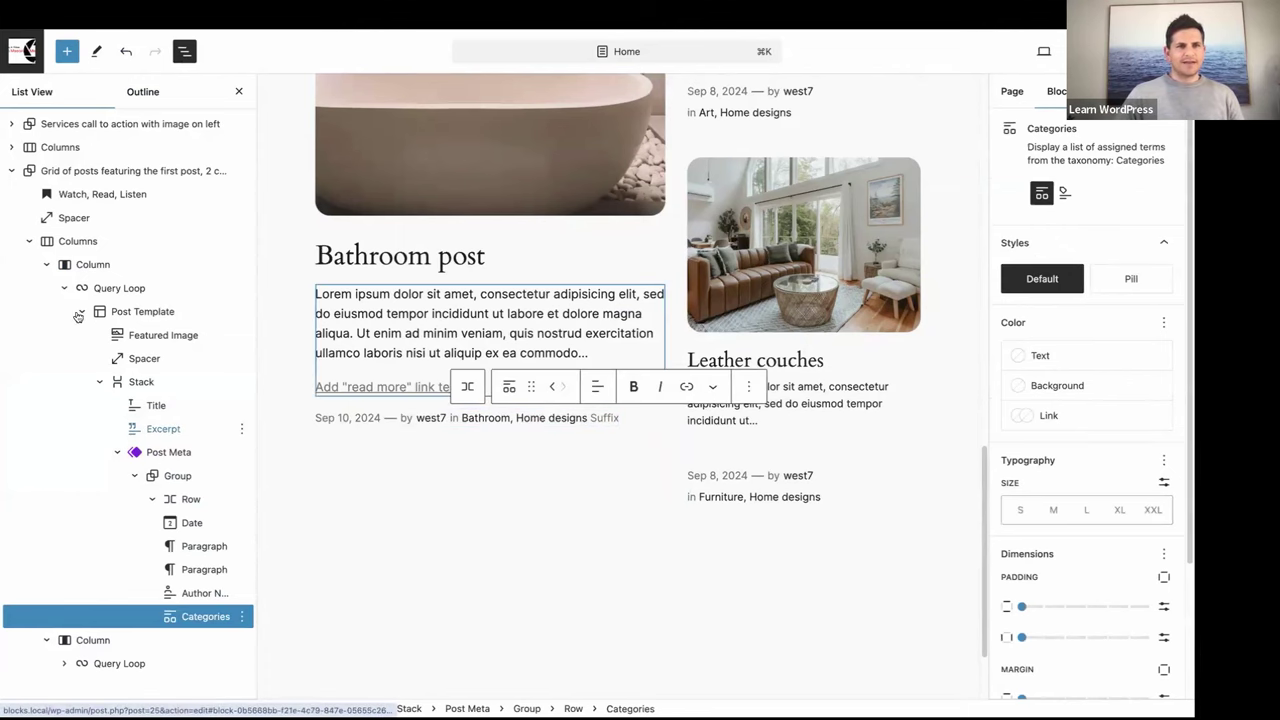
- Add an empty paragraph block after the Columns block inside the "Grid of posts" group
{"action": "left_click", "coordinate": [29, 242]}
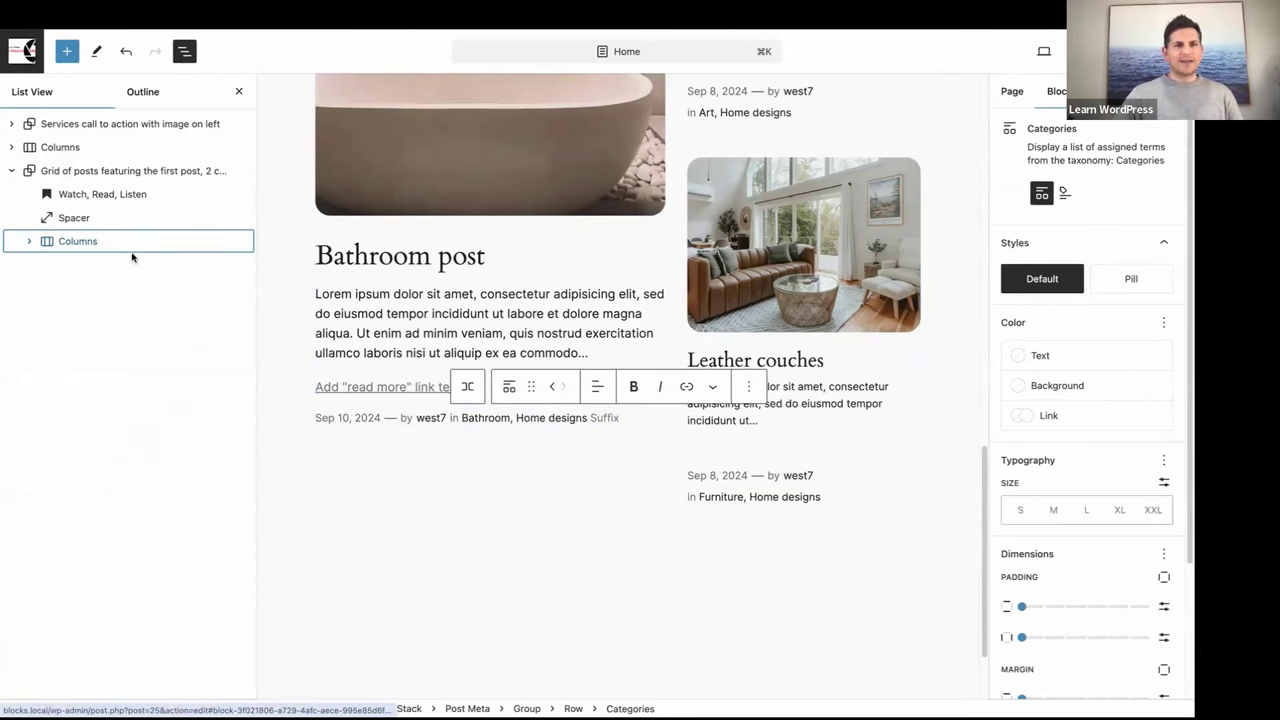
{"action": "left_click", "coordinate": [106, 243]}
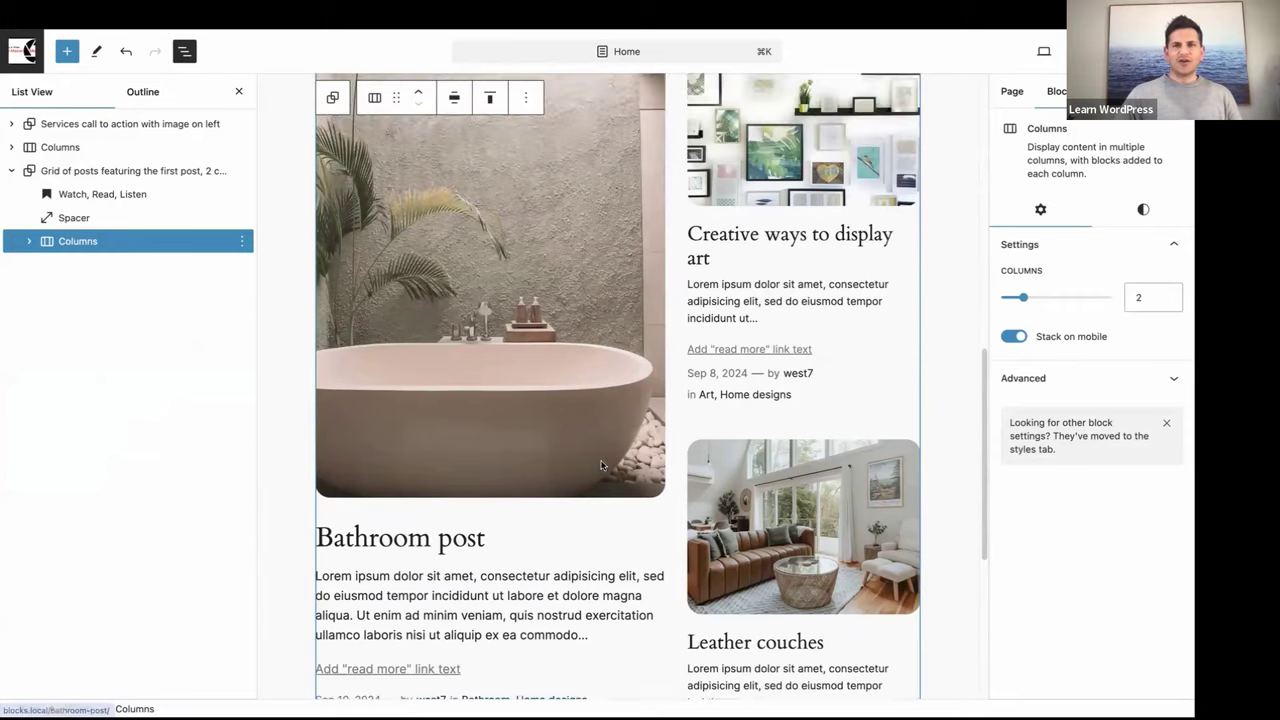
{"action": "scroll", "coordinate": [600, 465], "scroll_direction": "up", "scroll_amount": 5}
{"action": "scroll", "coordinate": [602, 461], "scroll_direction": "up", "scroll_amount": 4}
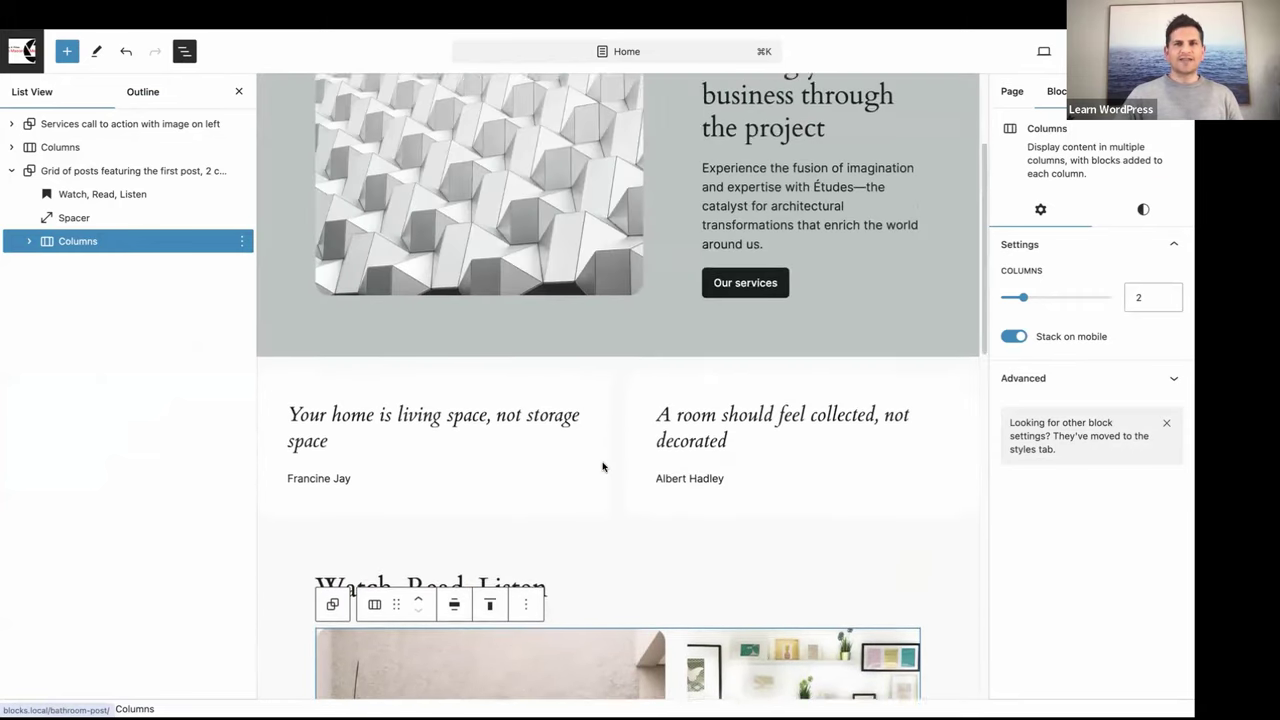
{"action": "scroll", "coordinate": [602, 461], "scroll_direction": "down", "scroll_amount": 8}
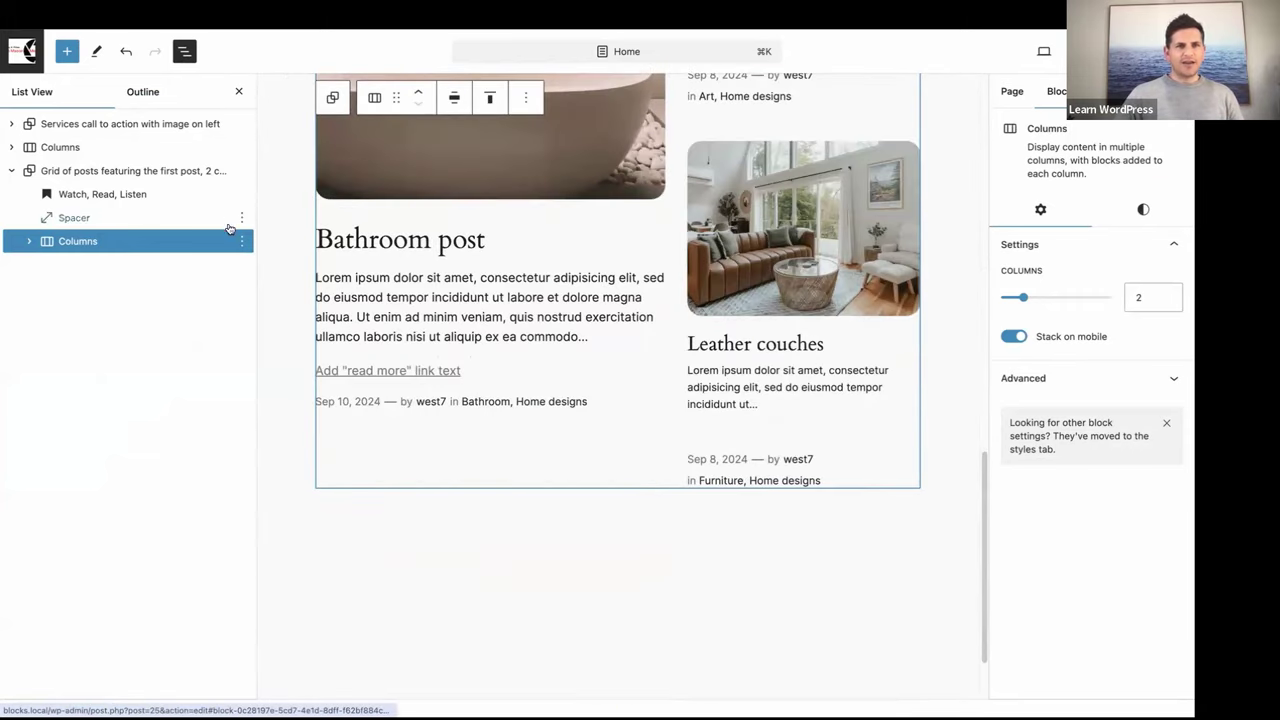
{"action": "left_click", "coordinate": [241, 243]}
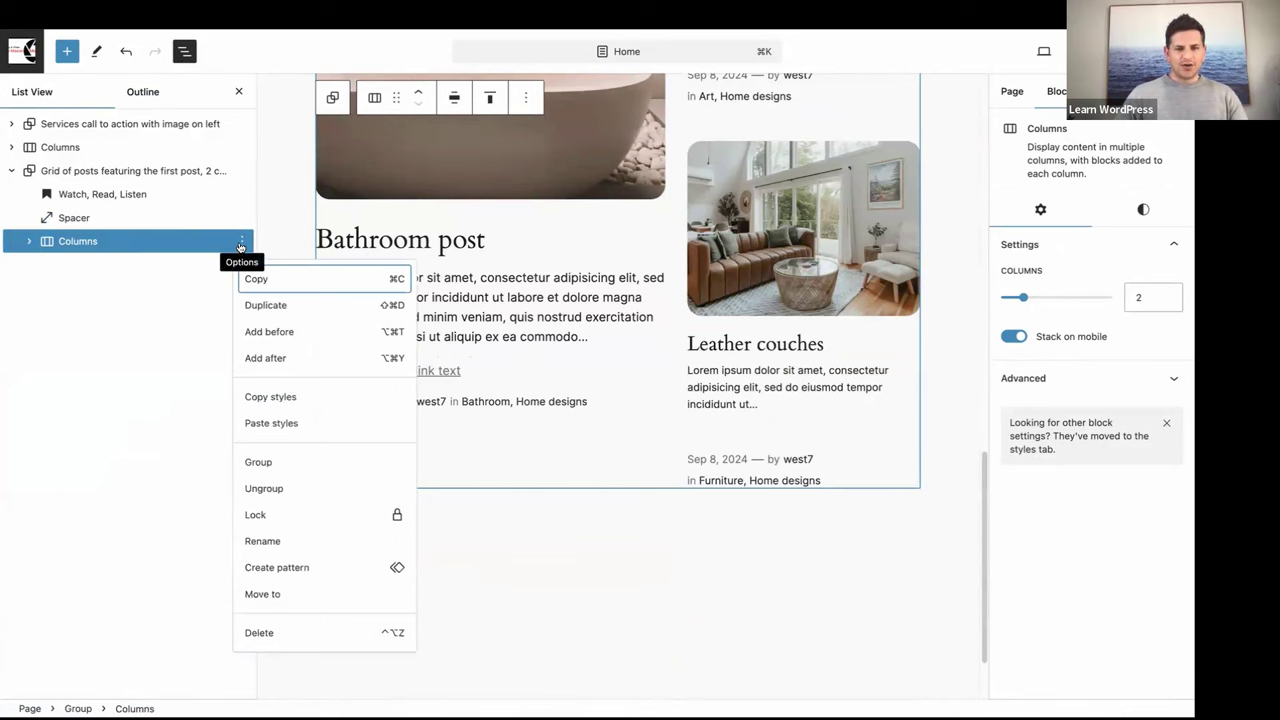
{"action": "left_click", "coordinate": [263, 360]}
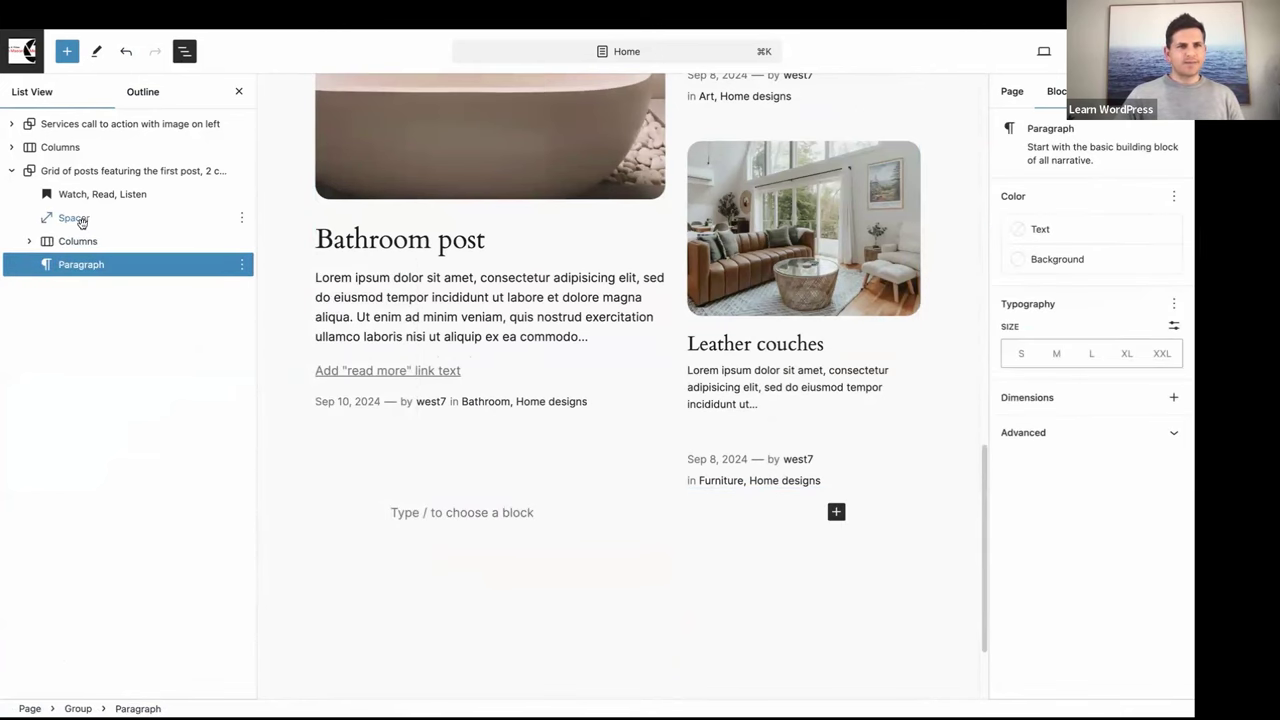
- Check the alignment options of the "Grid of posts" group that contains the heading, spacer and columns
{"action": "left_click", "coordinate": [60, 177]}
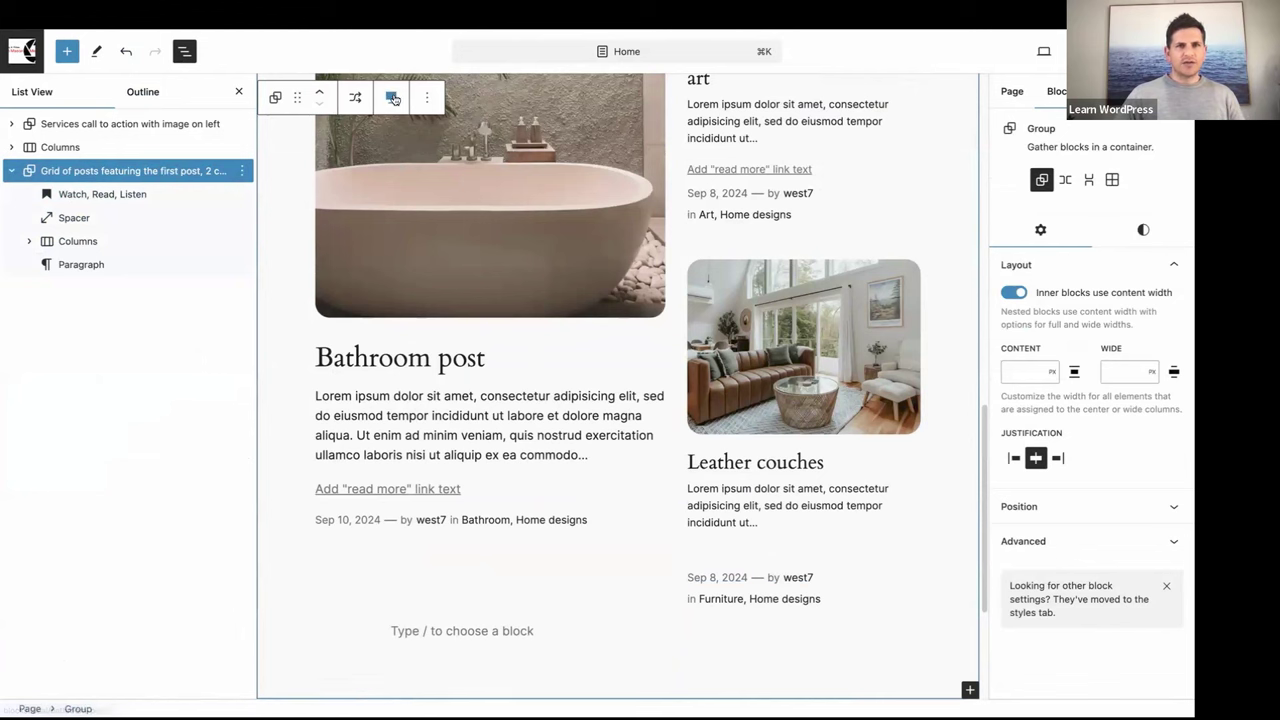
{"action": "left_click", "coordinate": [393, 98]}
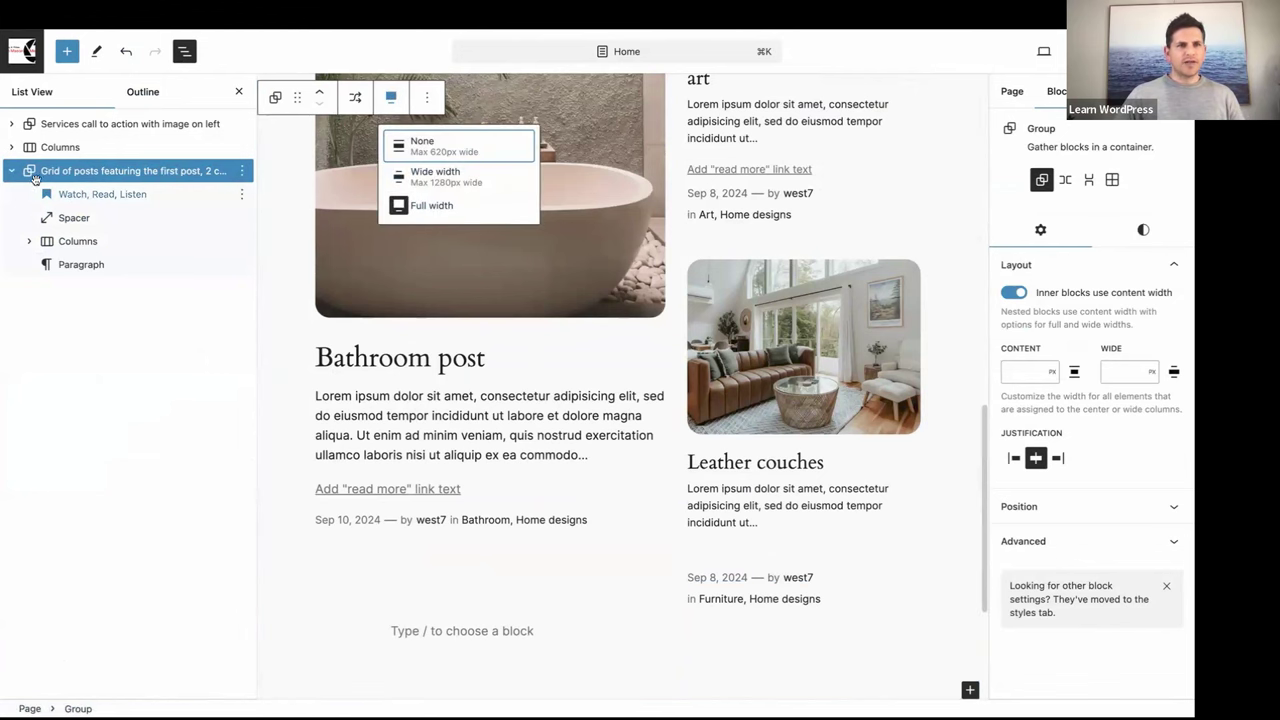
{"action": "left_click", "coordinate": [112, 177]}
- Show the Featured block patterns with the empty paragraph beneath the post columns as the insertion point
{"action": "left_click", "coordinate": [60, 265]}
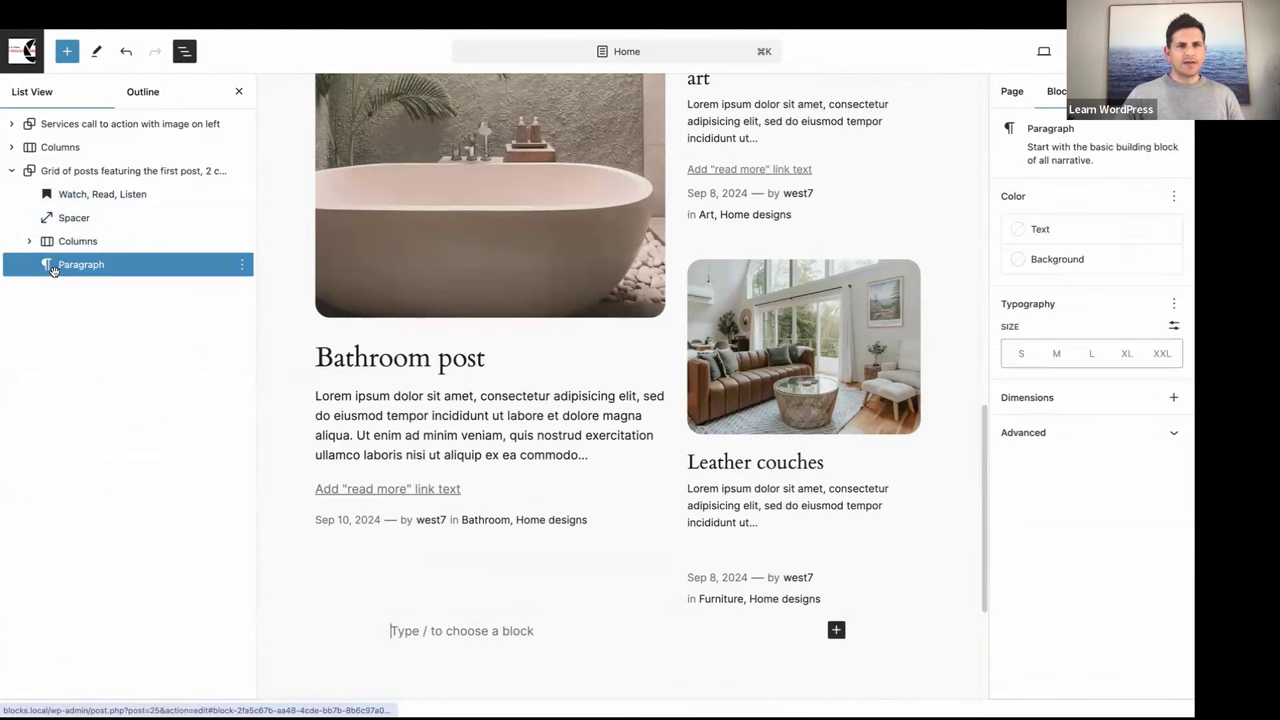
{"action": "scroll", "coordinate": [477, 511], "scroll_direction": "down", "scroll_amount": 3}
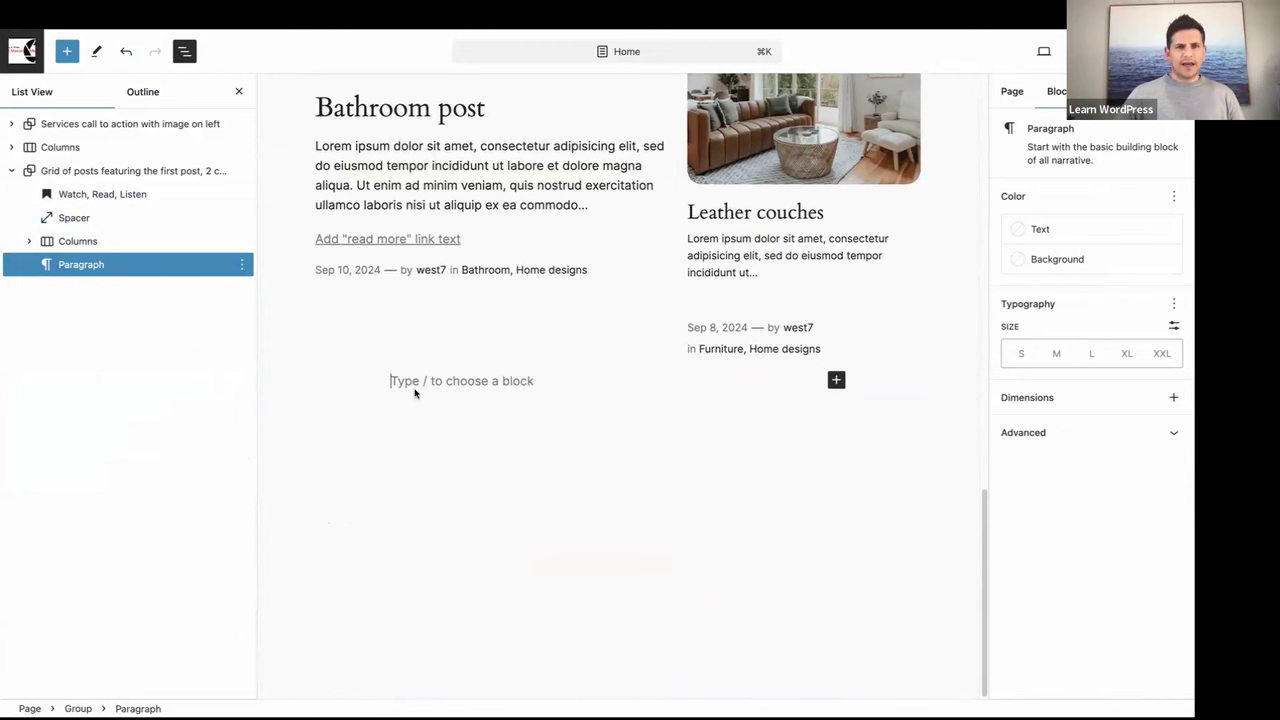
{"action": "left_click", "coordinate": [67, 51]}
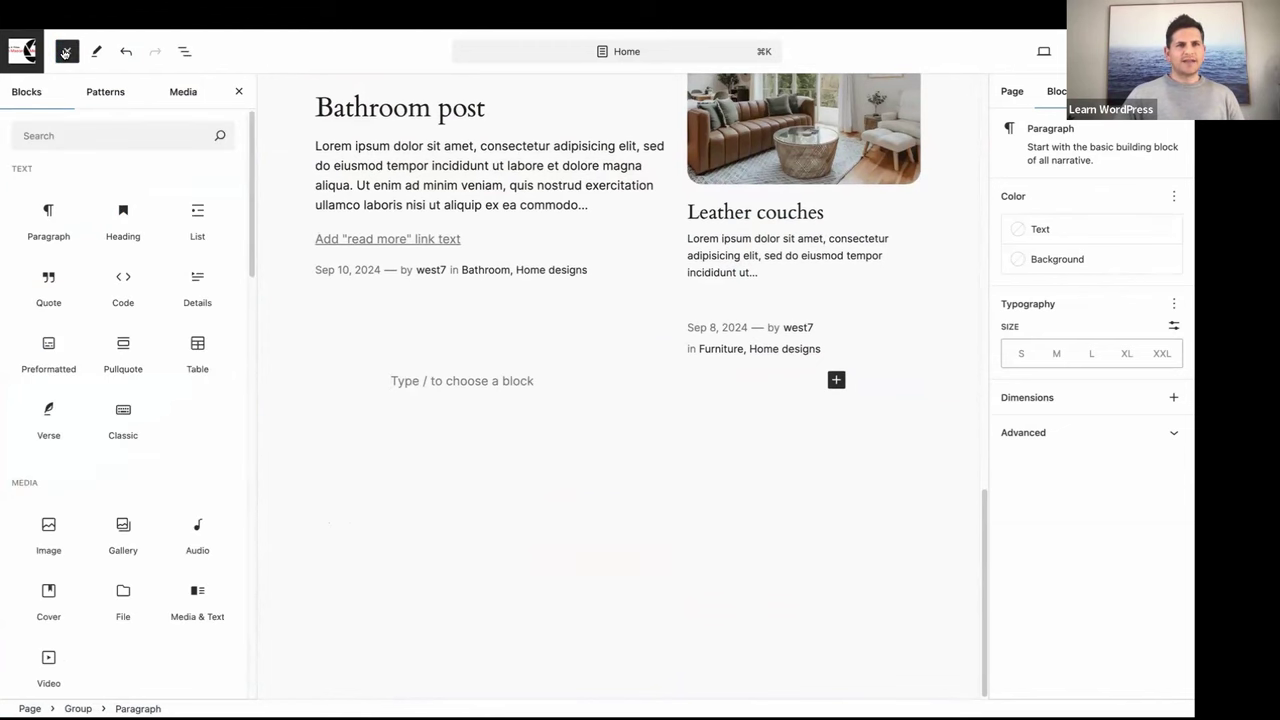
{"action": "left_click", "coordinate": [90, 93]}
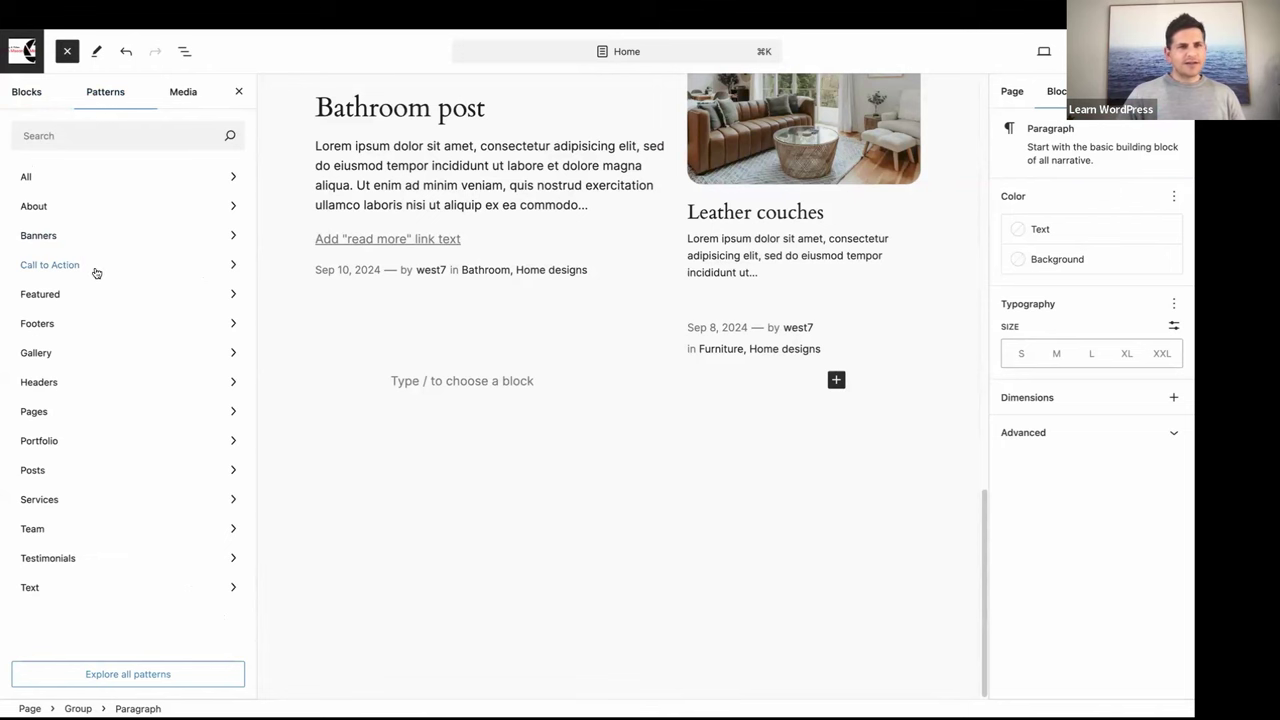
{"action": "left_click", "coordinate": [40, 293]}
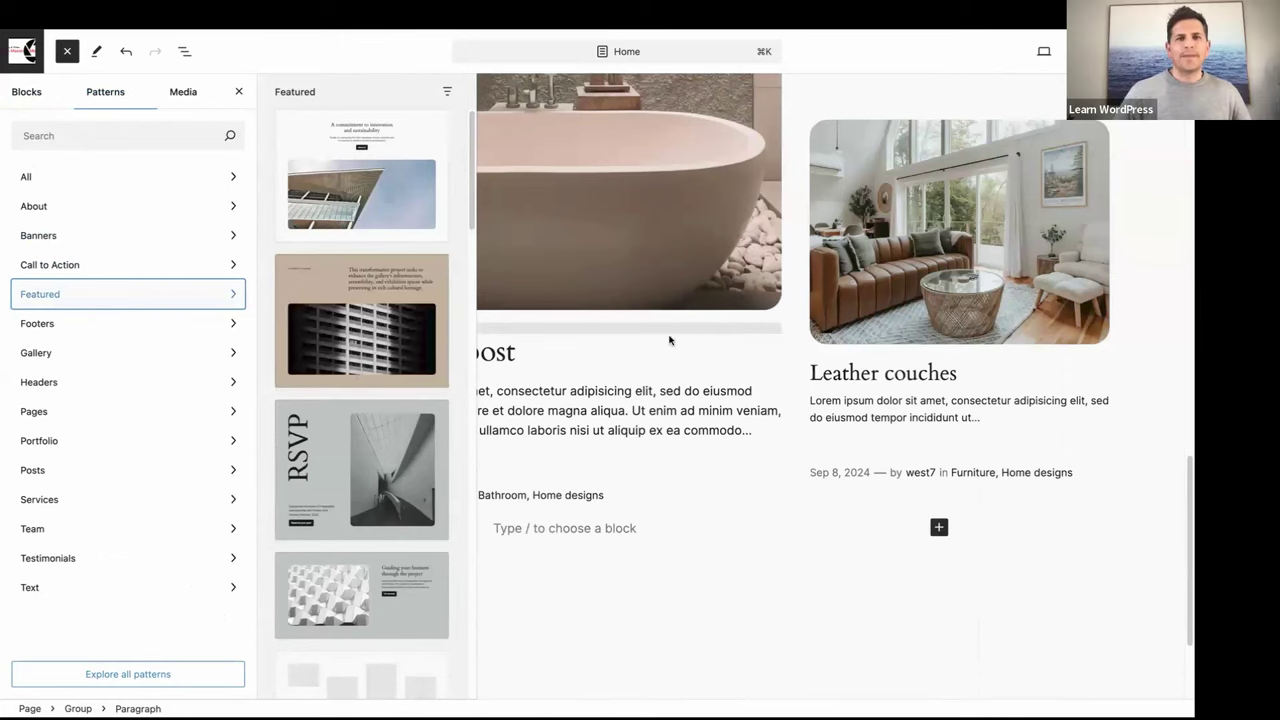
- Close the pattern list and review the Watch, Read, Listen post grid, including the excerpts and meta rows of each post
{"action": "left_click", "coordinate": [586, 245]}
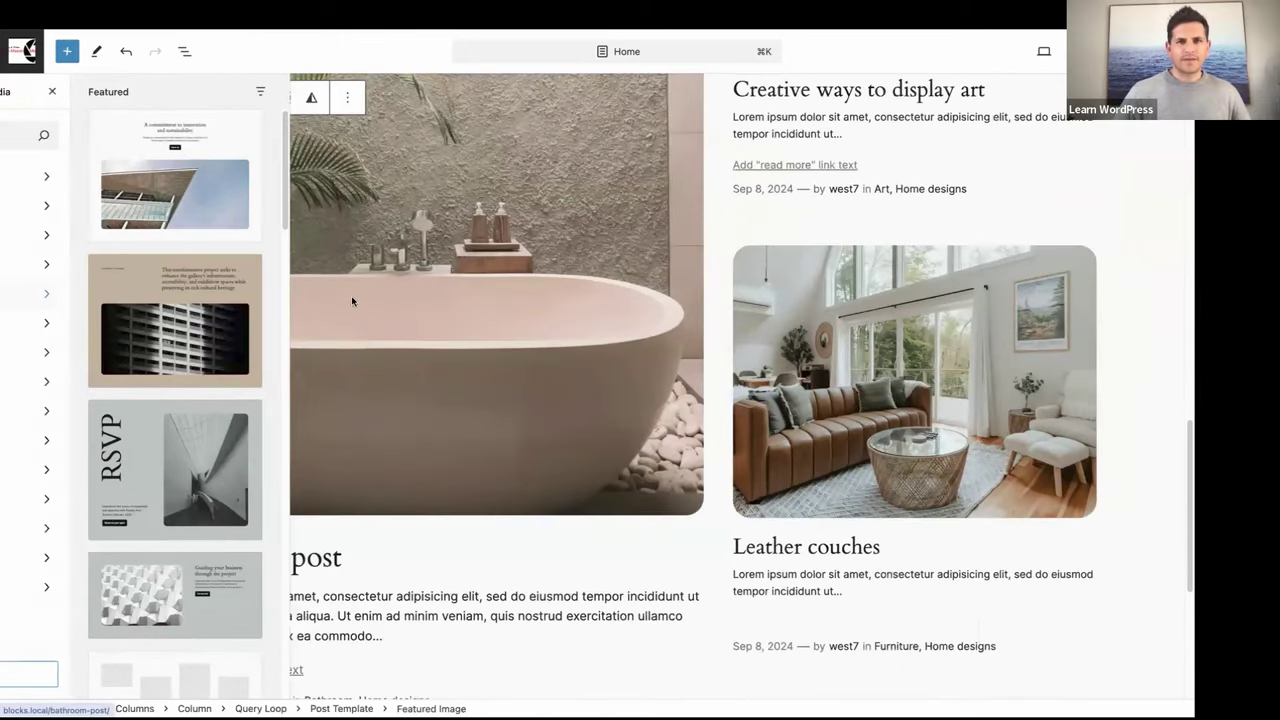
{"action": "scroll", "coordinate": [387, 326], "scroll_direction": "up", "scroll_amount": 5}
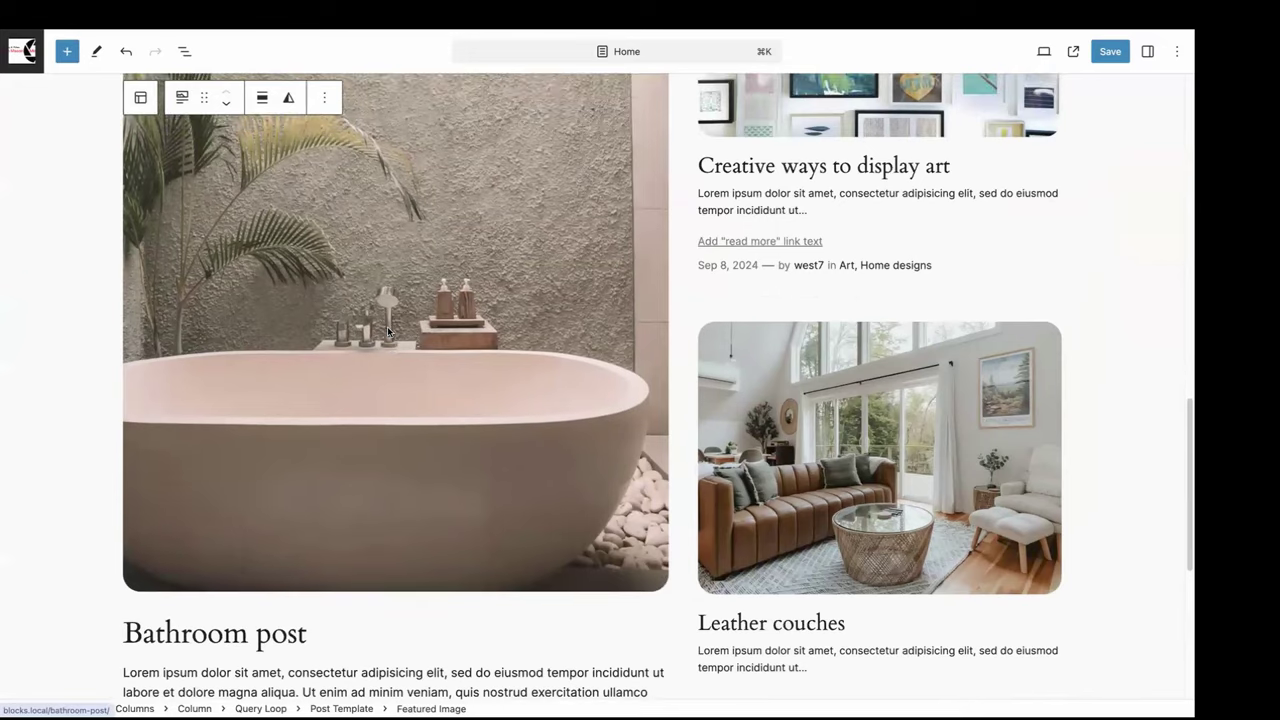
{"action": "scroll", "coordinate": [387, 326], "scroll_direction": "up", "scroll_amount": 4}
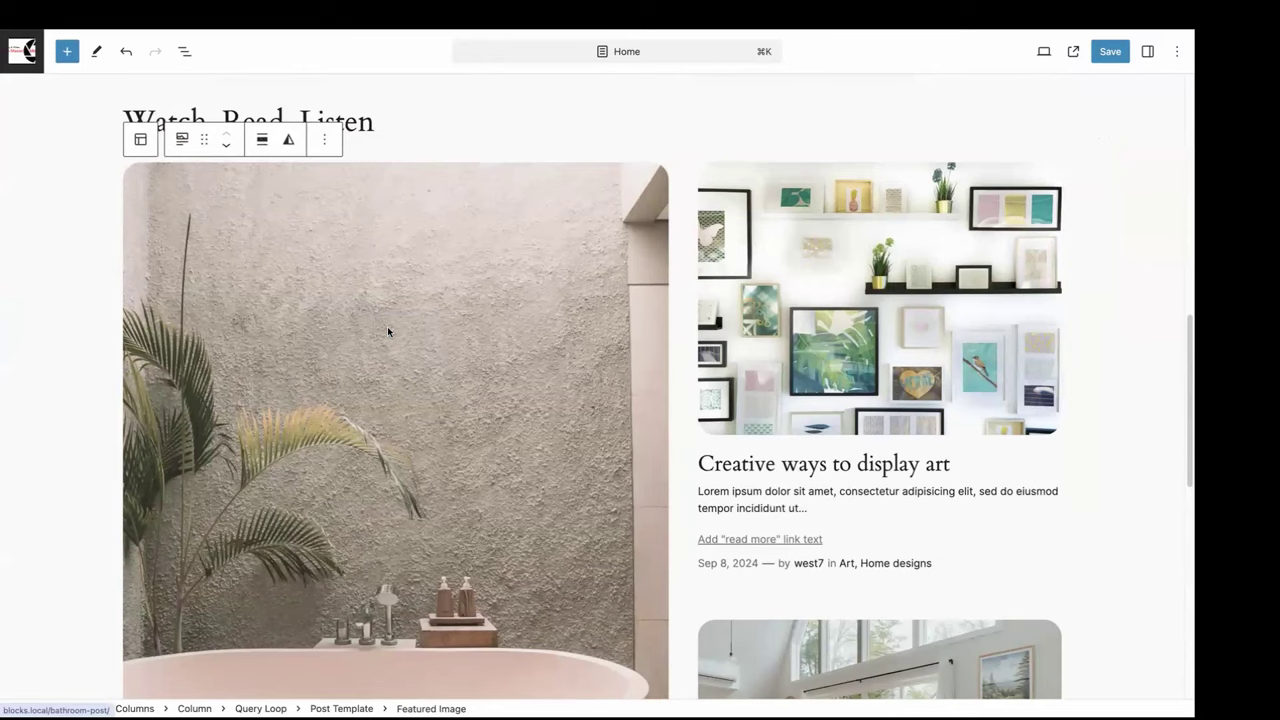
{"action": "scroll", "coordinate": [387, 326], "scroll_direction": "down", "scroll_amount": 10}
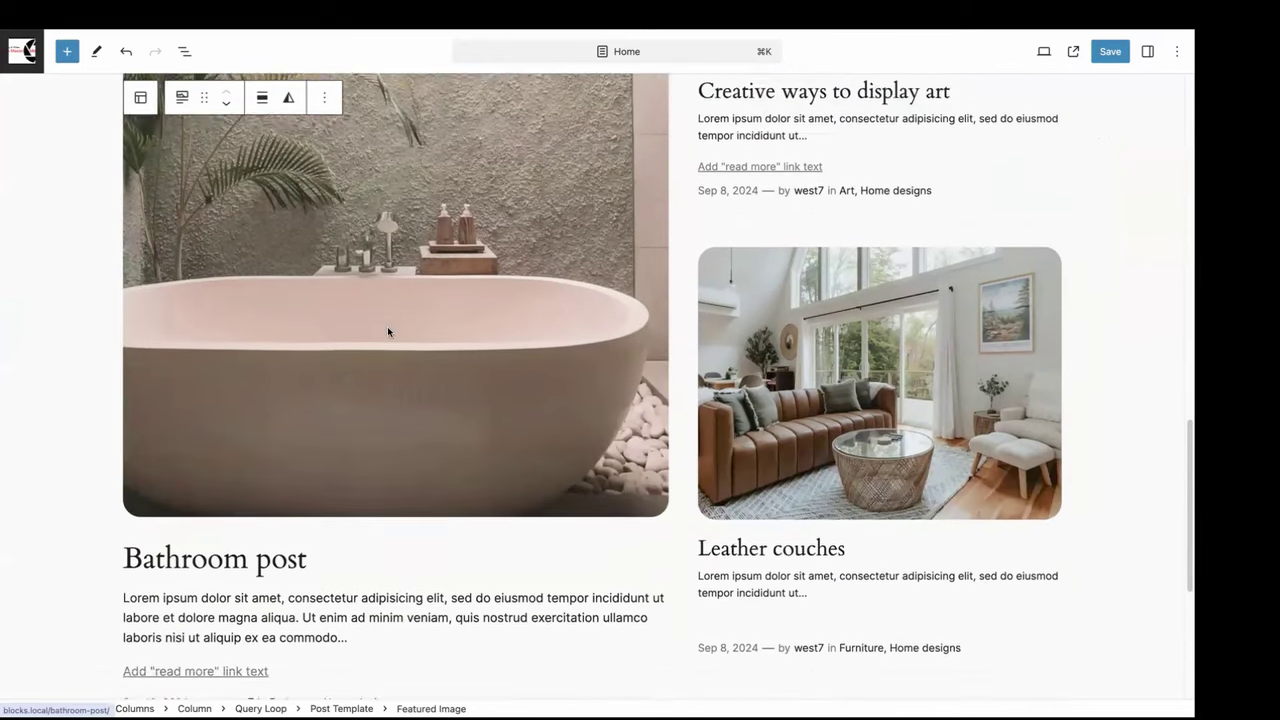
{"action": "scroll", "coordinate": [388, 331], "scroll_direction": "down", "scroll_amount": 4}
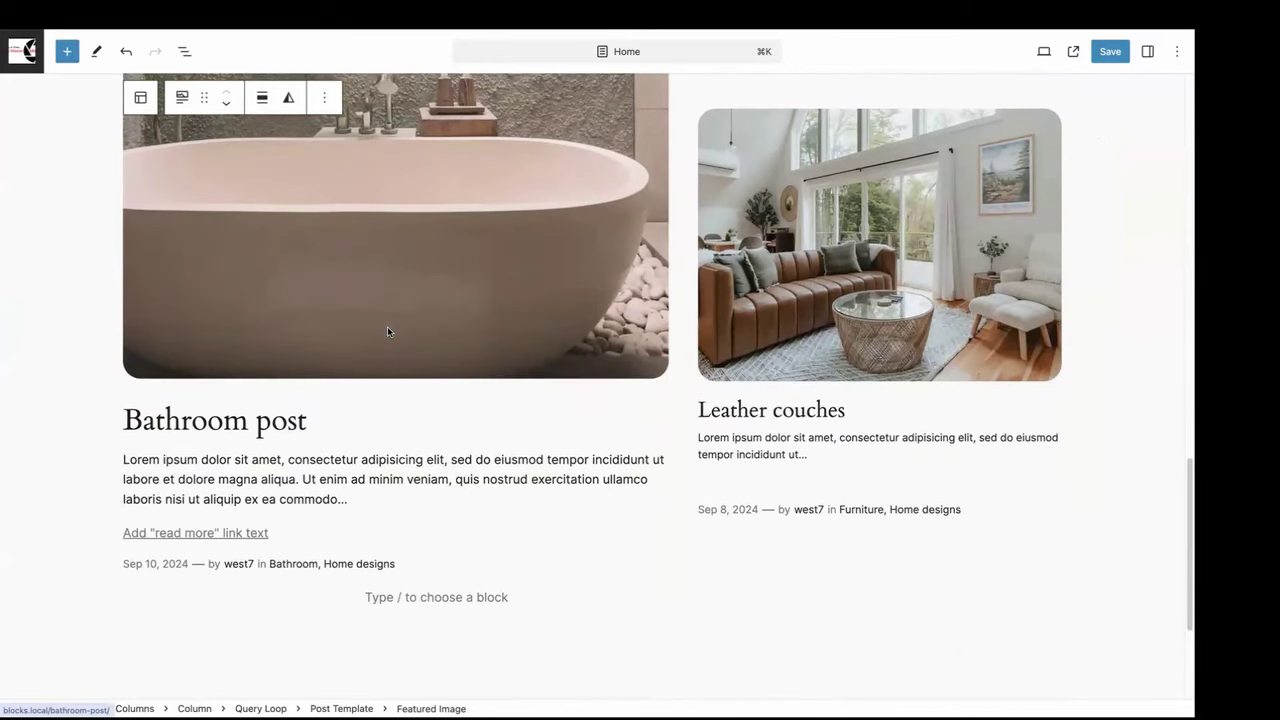
{"action": "left_click", "coordinate": [886, 477]}
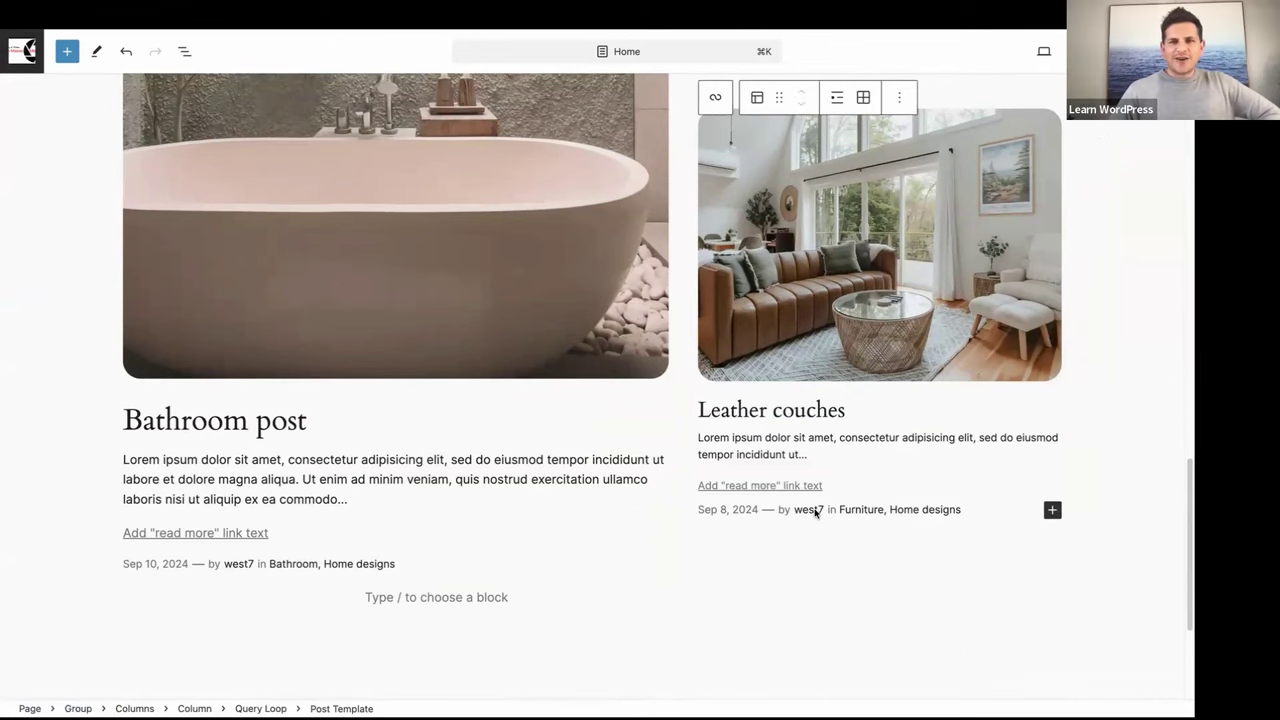
{"action": "scroll", "coordinate": [887, 467], "scroll_direction": "up", "scroll_amount": 6}
{"action": "left_click", "coordinate": [900, 250]}
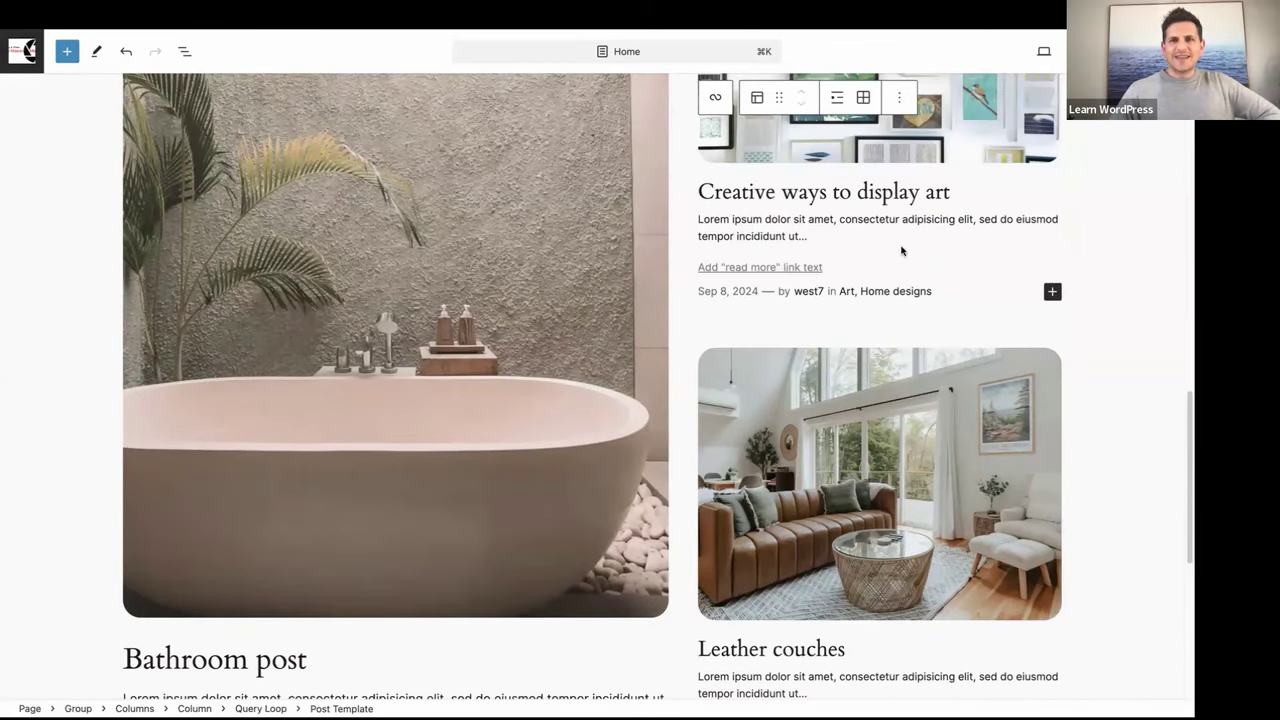
{"action": "scroll", "coordinate": [883, 260], "scroll_direction": "down", "scroll_amount": 6}
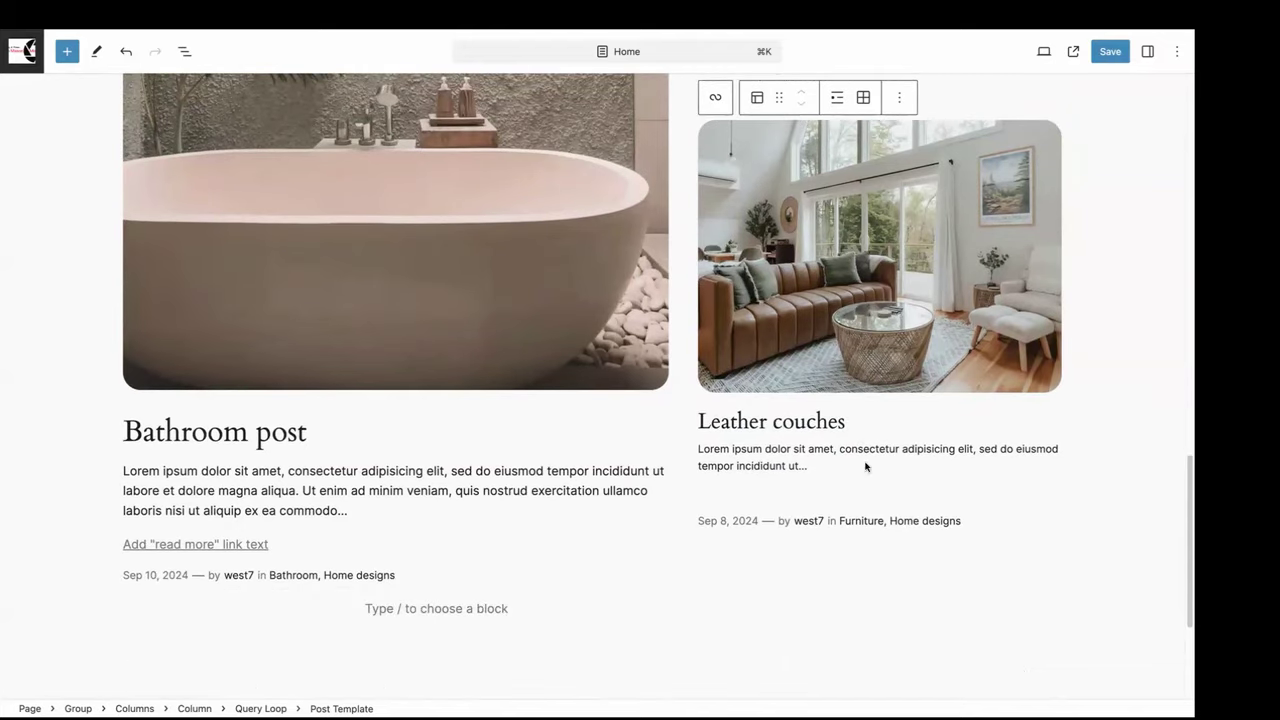
{"action": "left_click", "coordinate": [873, 486]}
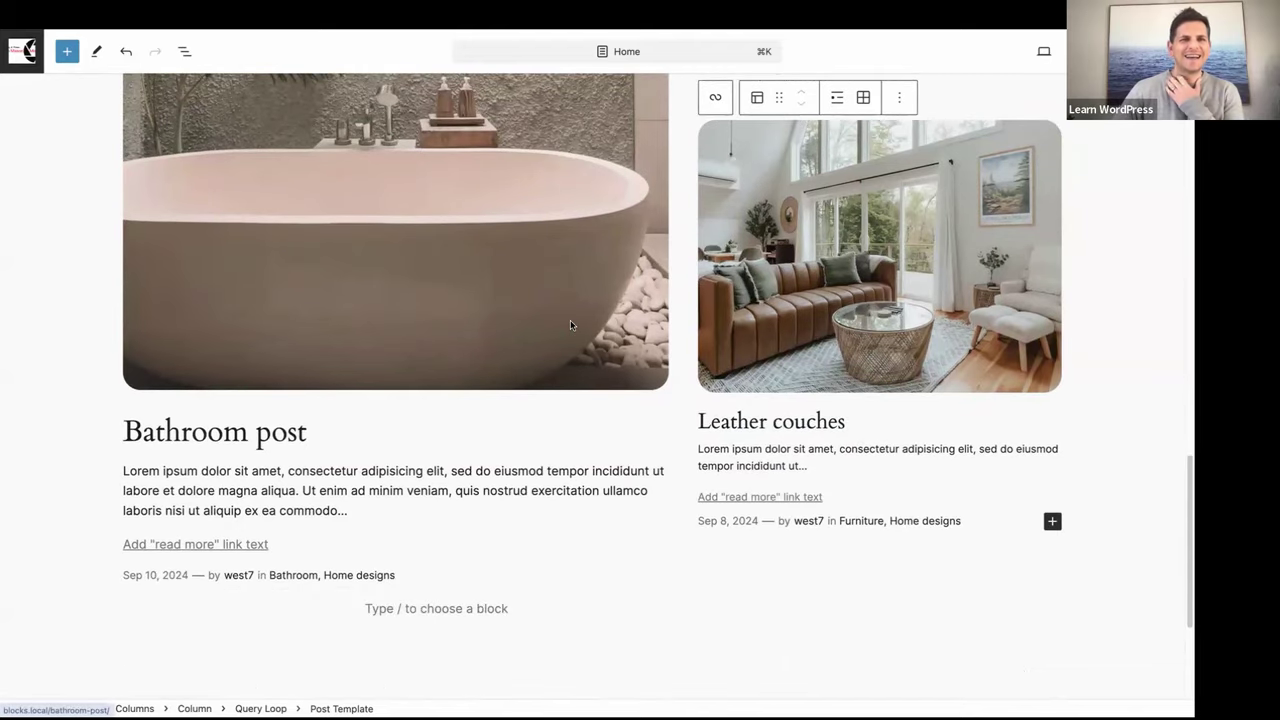
- Insert the Featured pattern "Title text and button on left with image on right" at the empty paragraph beneath the post columns
{"action": "left_click", "coordinate": [184, 51]}
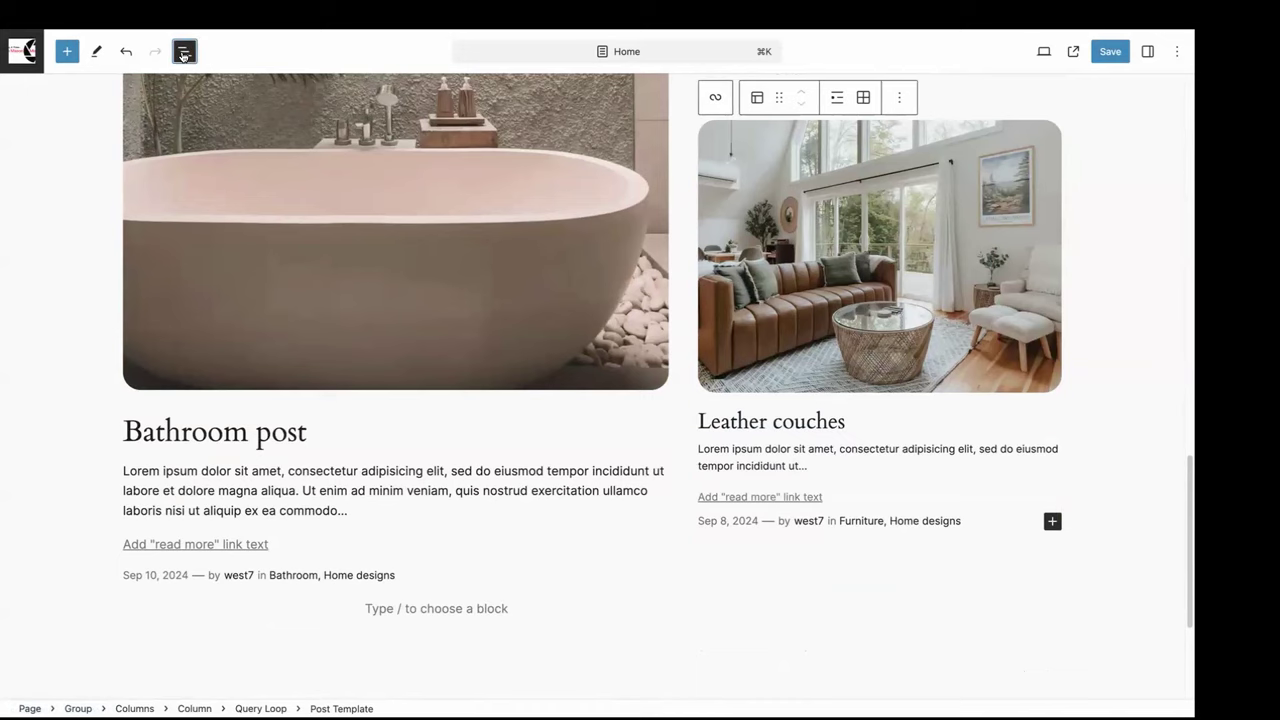
{"action": "left_click", "coordinate": [93, 359]}
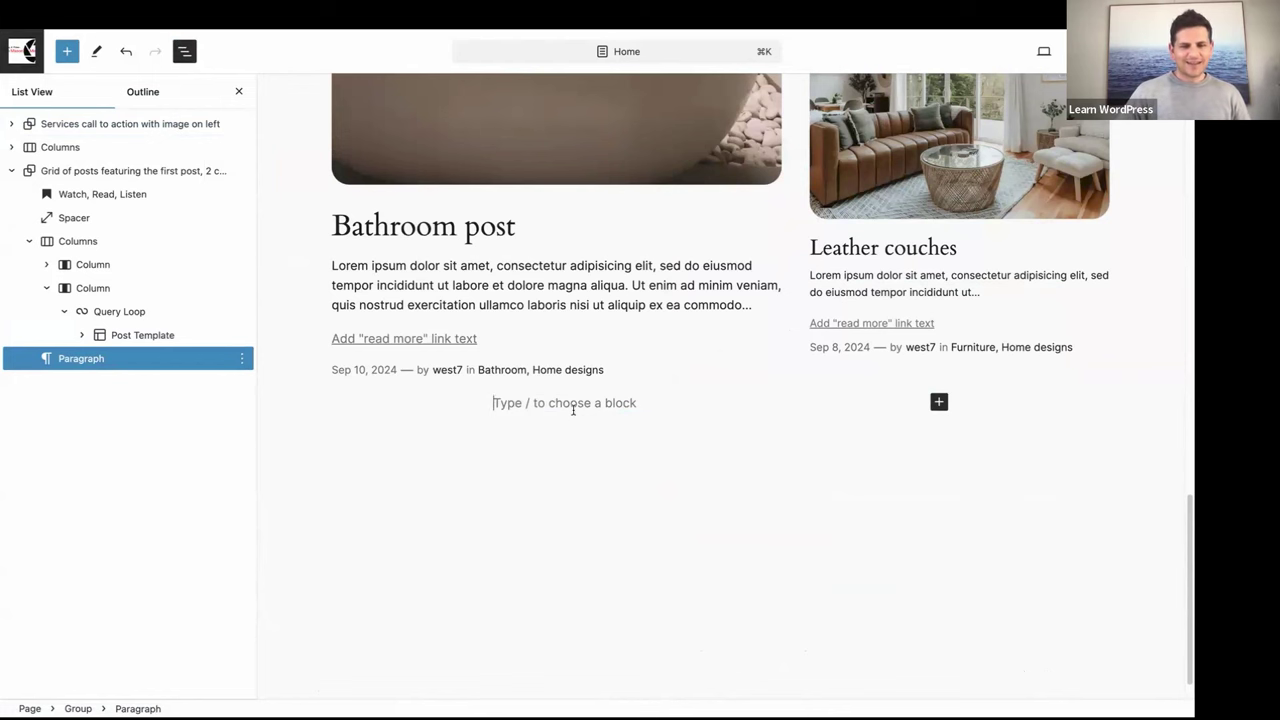
{"action": "scroll", "coordinate": [575, 412], "scroll_direction": "down", "scroll_amount": 1}
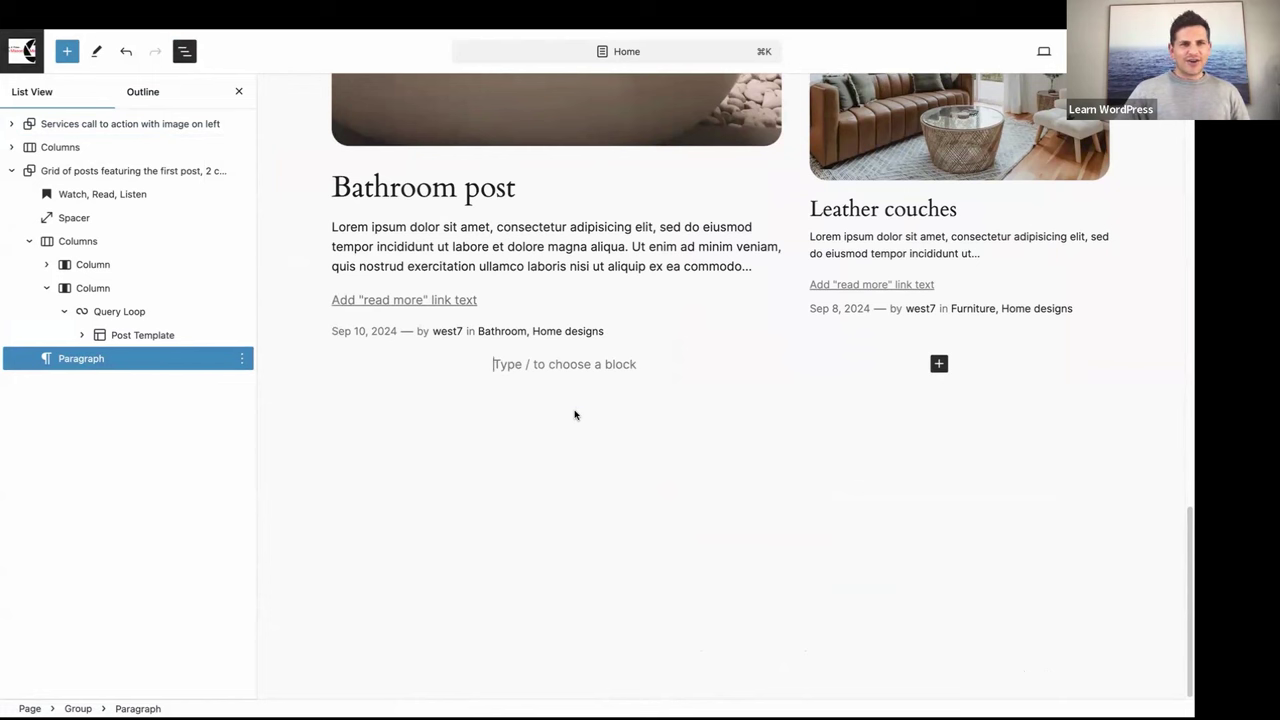
{"action": "left_click", "coordinate": [67, 52]}
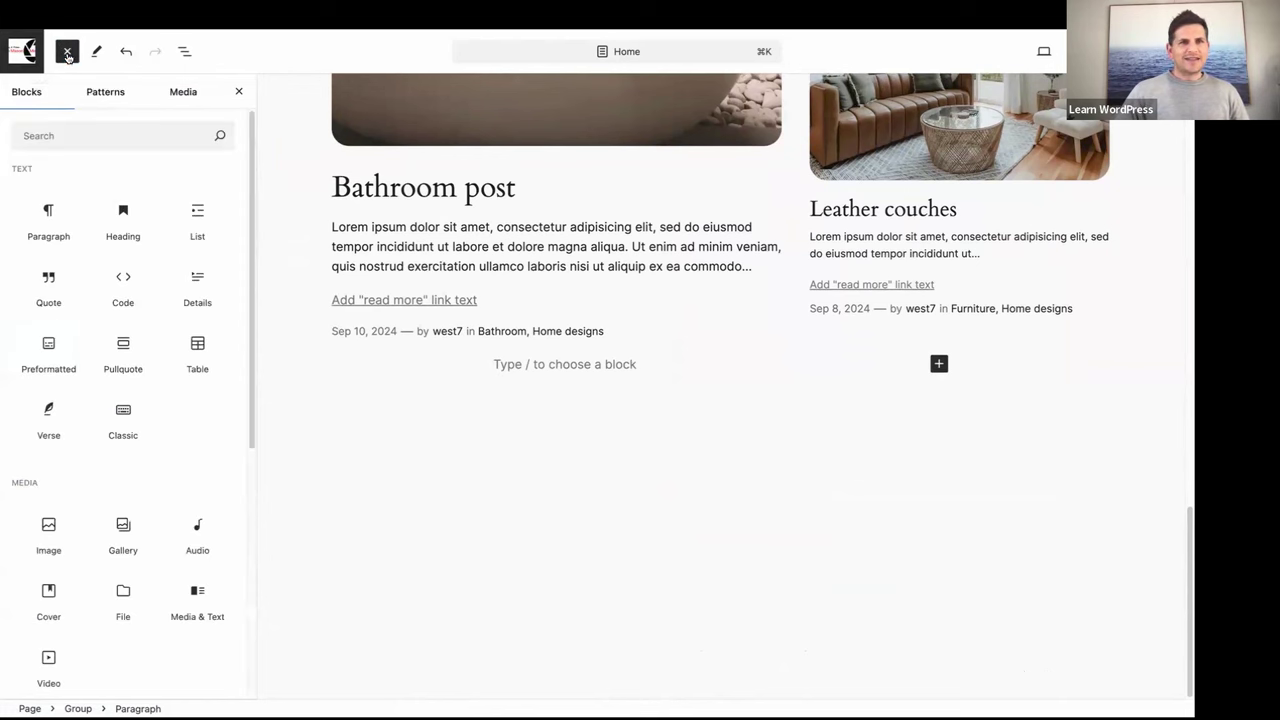
{"action": "left_click", "coordinate": [105, 91]}
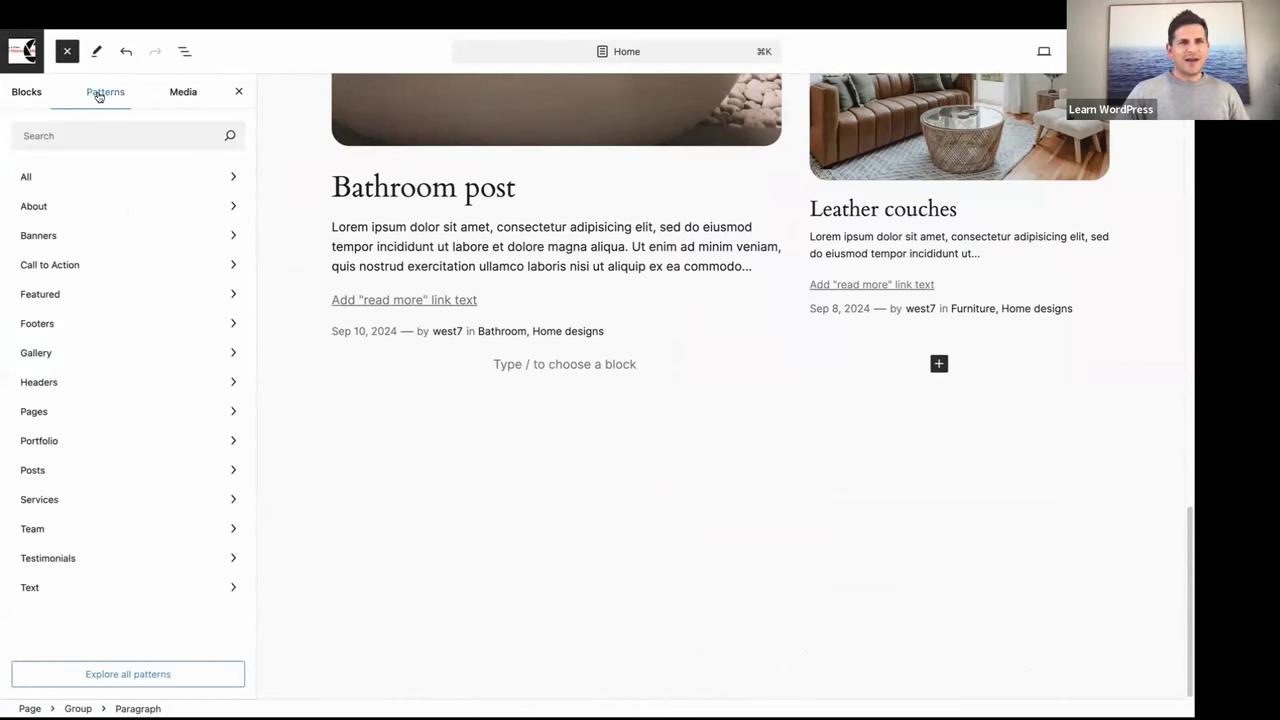
{"action": "left_click", "coordinate": [57, 294]}
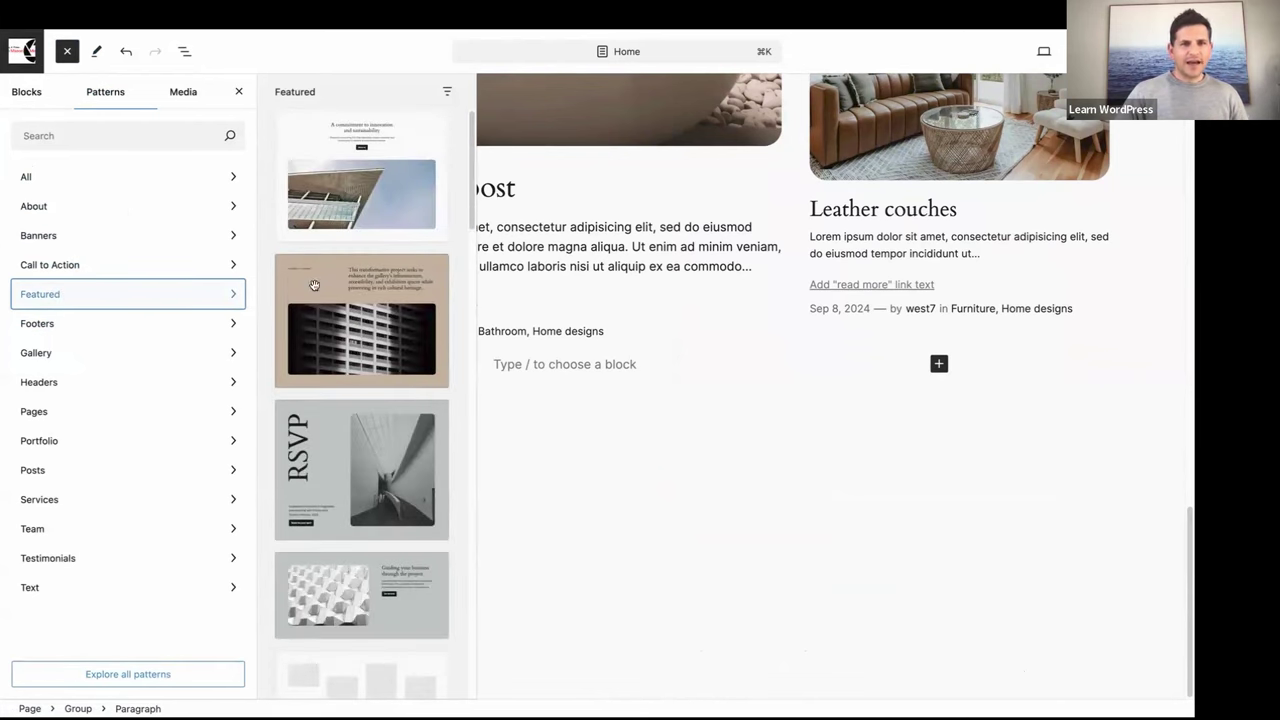
{"action": "scroll", "coordinate": [318, 280], "scroll_direction": "down", "scroll_amount": 4}
{"action": "scroll", "coordinate": [344, 356], "scroll_direction": "down", "scroll_amount": 2}
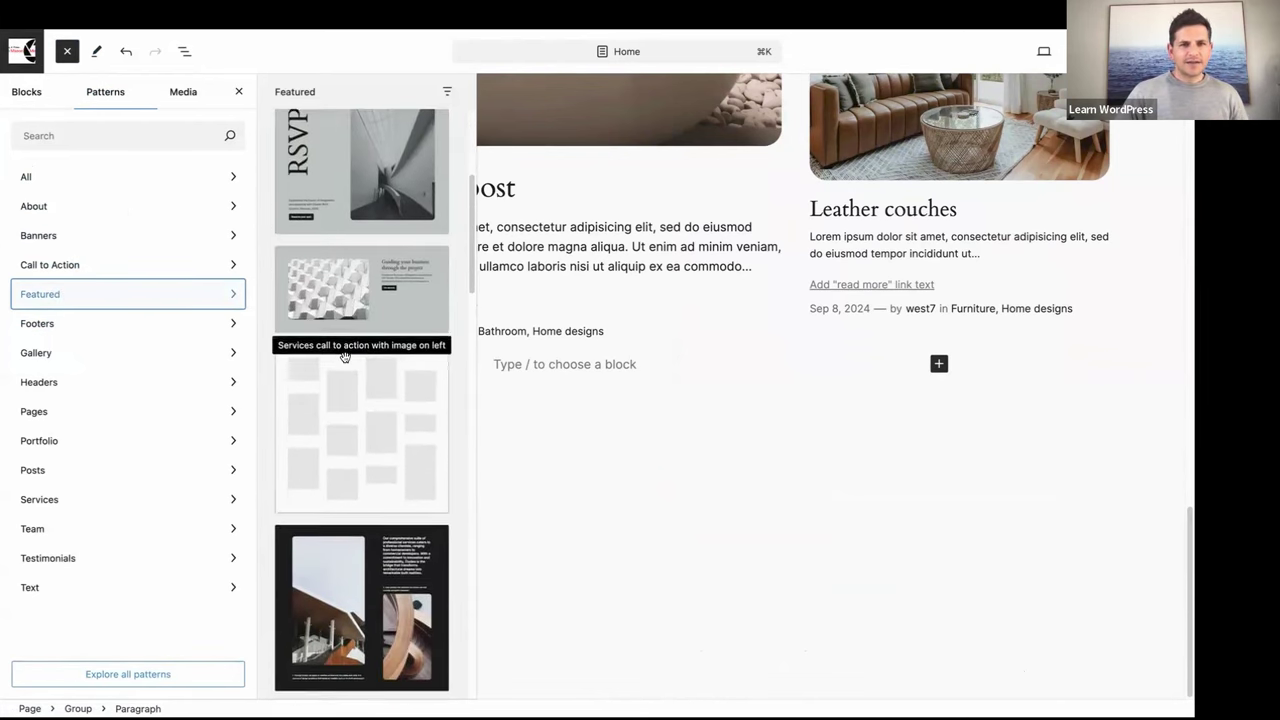
{"action": "scroll", "coordinate": [344, 356], "scroll_direction": "down", "scroll_amount": 6}
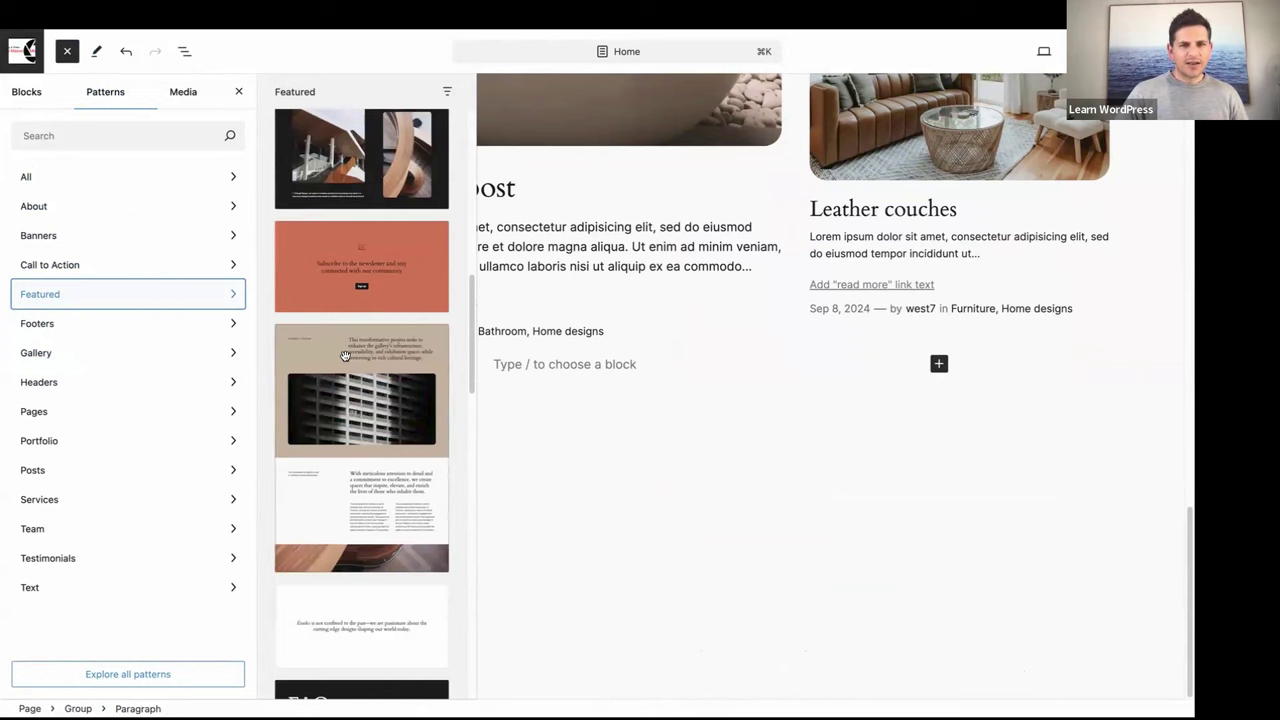
{"action": "scroll", "coordinate": [344, 356], "scroll_direction": "down", "scroll_amount": 4}
{"action": "scroll", "coordinate": [344, 356], "scroll_direction": "down", "scroll_amount": 2}
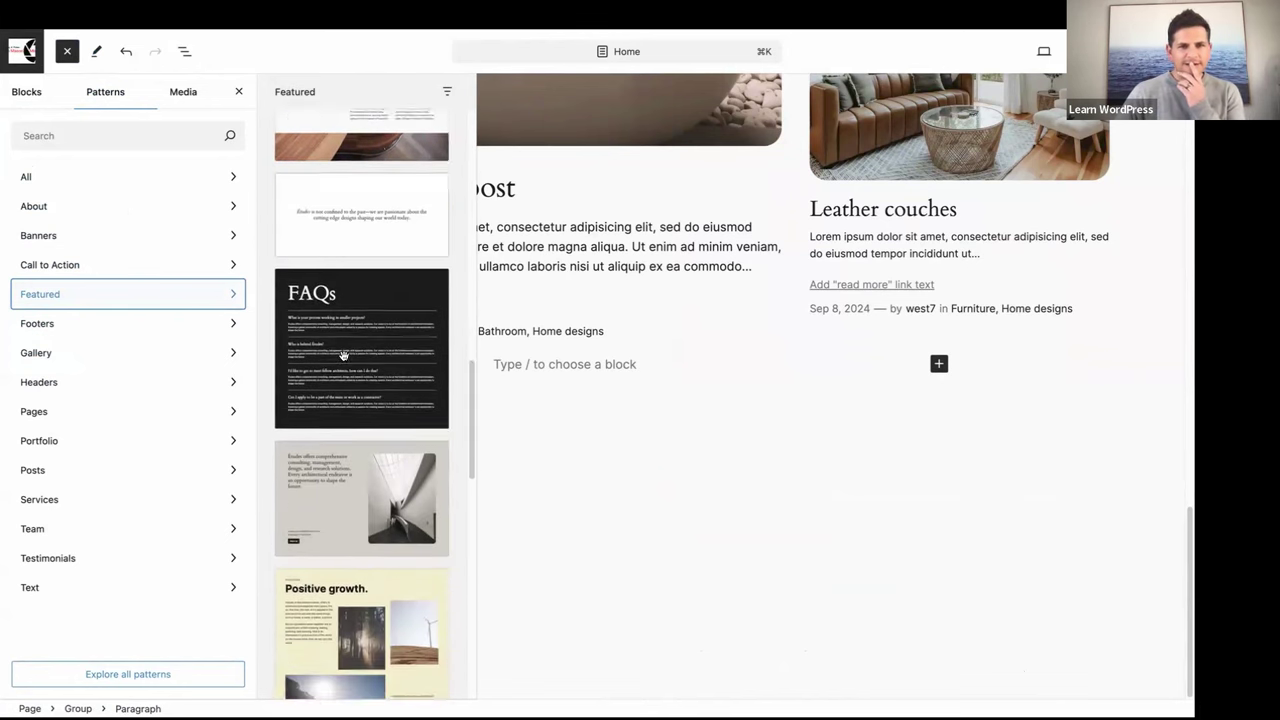
{"action": "scroll", "coordinate": [343, 356], "scroll_direction": "down", "scroll_amount": 3}
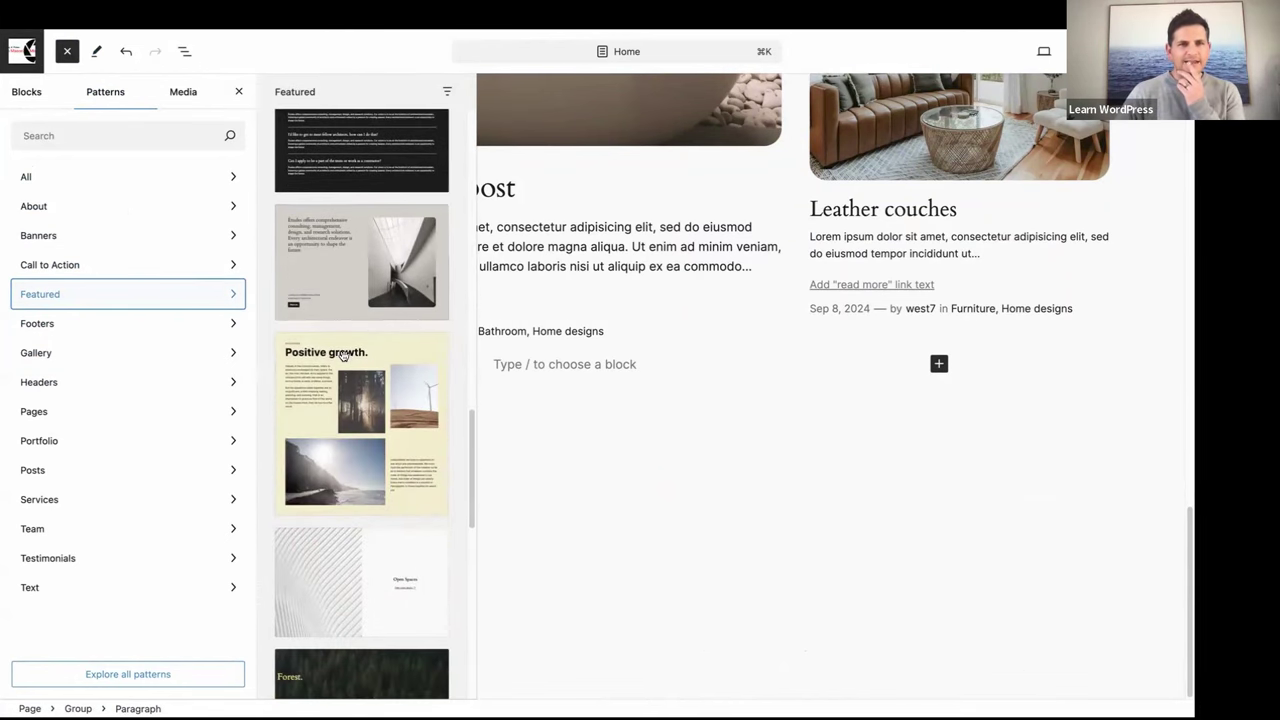
{"action": "left_click", "coordinate": [314, 272]}
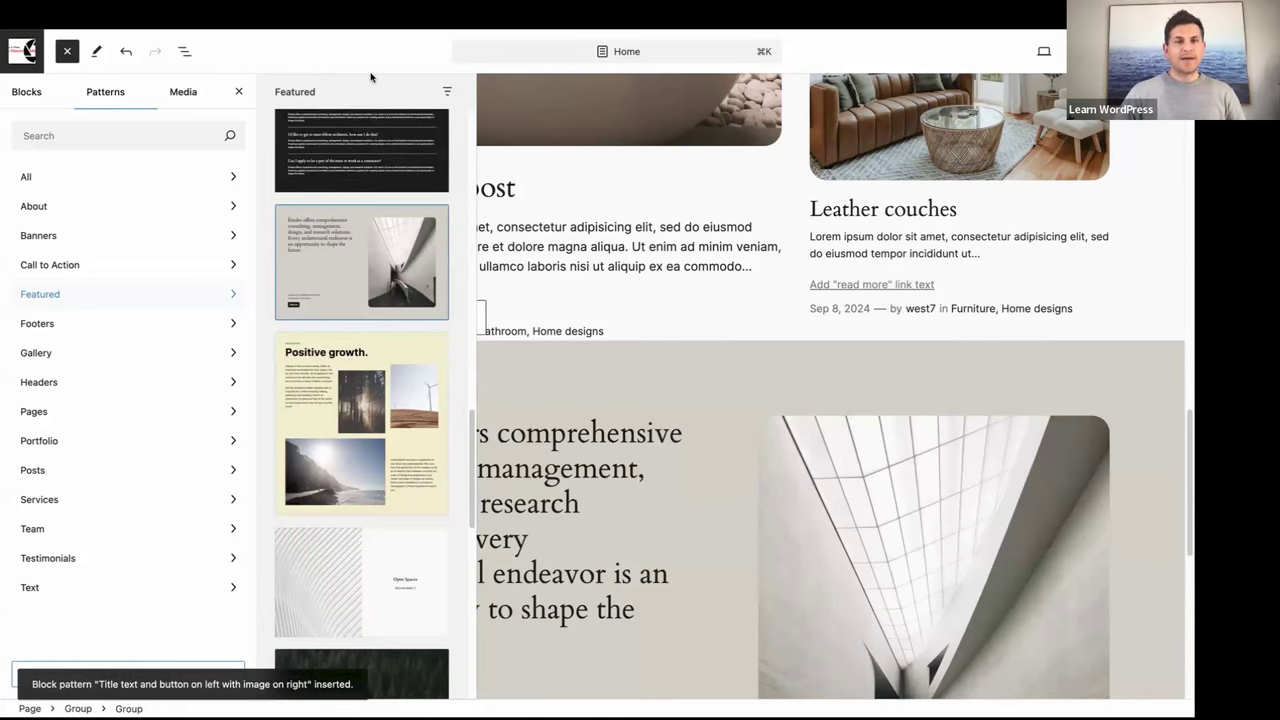
- Select the inserted pattern's outer group in the block structure and review its text, button and image
{"action": "left_click", "coordinate": [183, 54]}
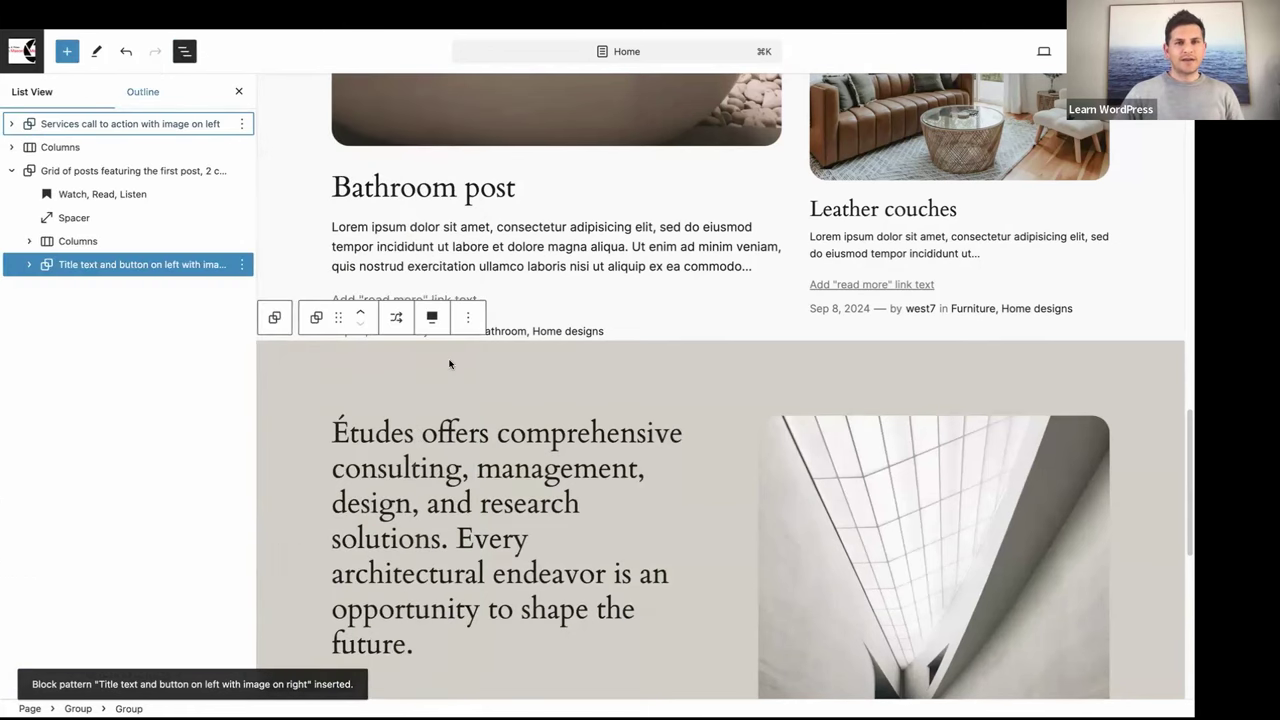
{"action": "left_click", "coordinate": [395, 390]}
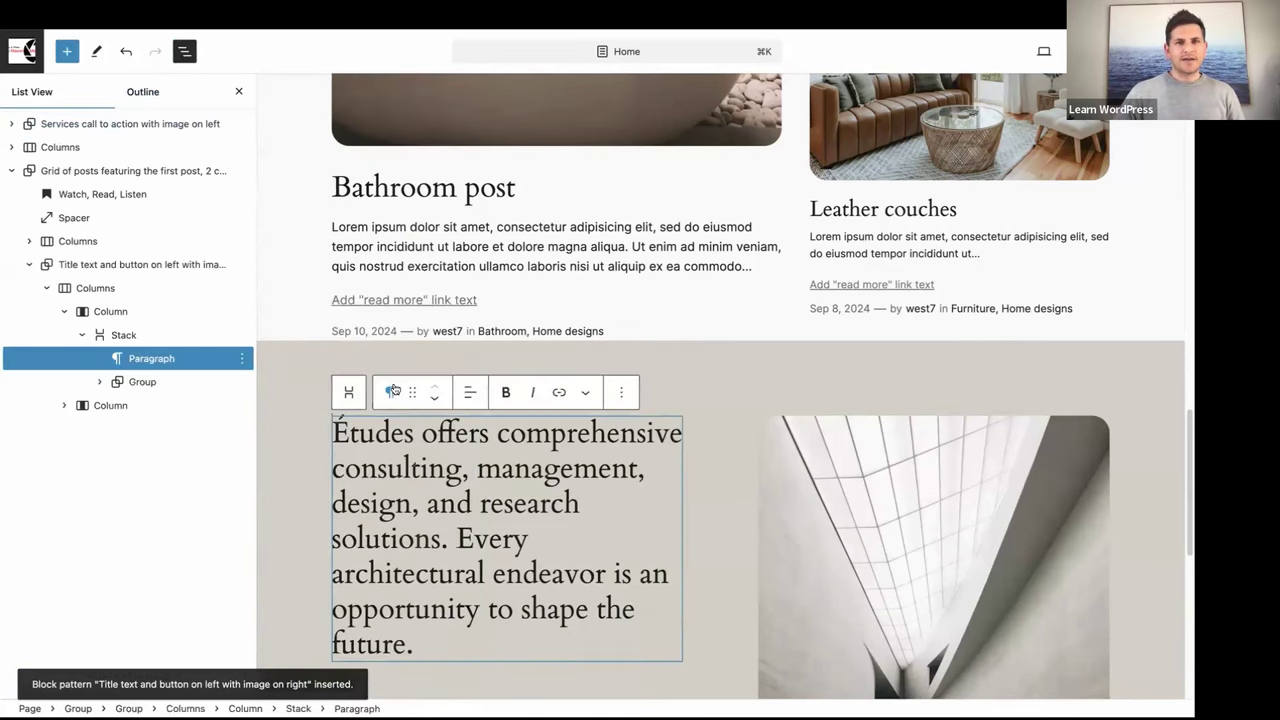
{"action": "left_click", "coordinate": [293, 354]}
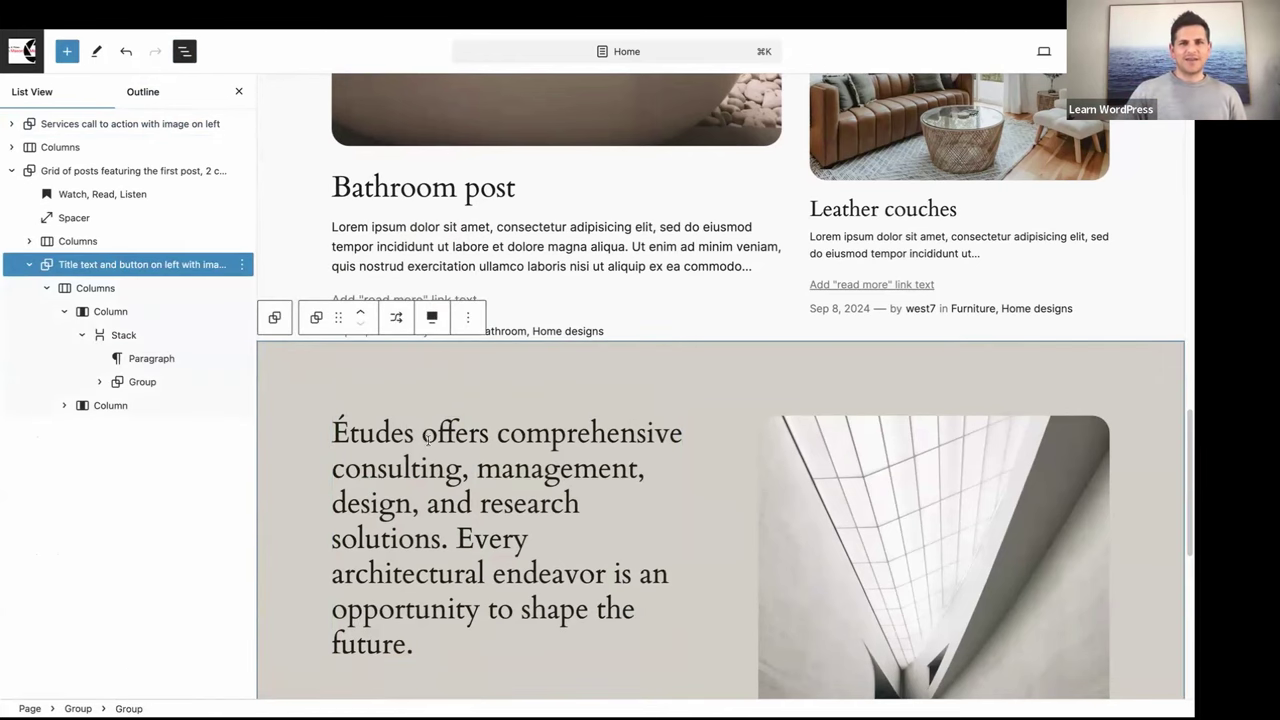
{"action": "scroll", "coordinate": [425, 430], "scroll_direction": "down", "scroll_amount": 5}
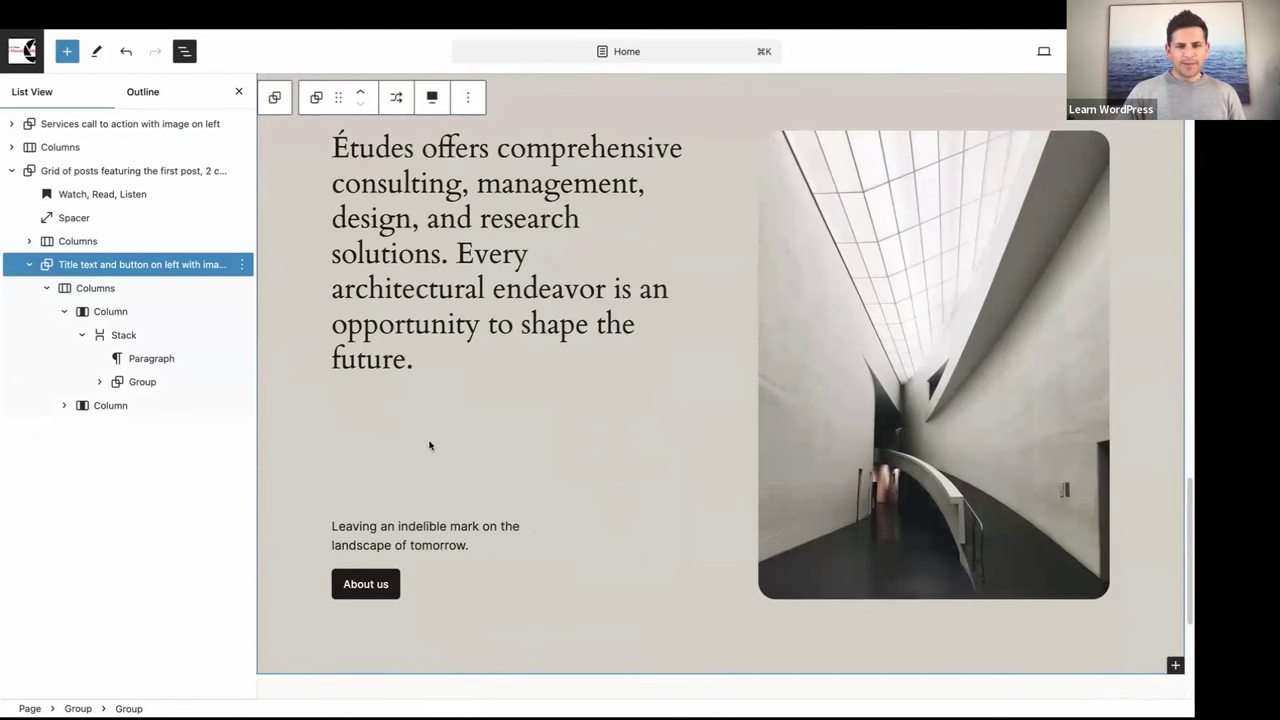
- Replace the image in the "Services call to action" section with the media library photo of the dining area with wall baskets
{"action": "scroll", "coordinate": [658, 360], "scroll_direction": "up", "scroll_amount": 15}
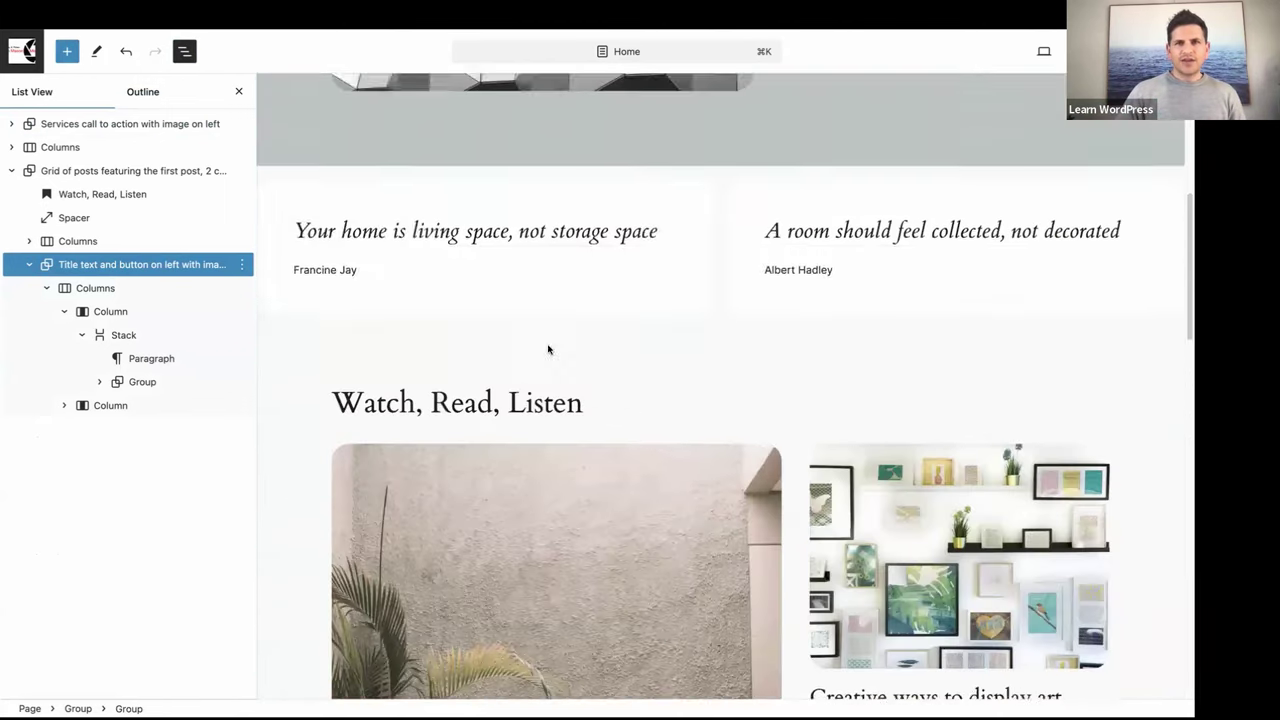
{"action": "left_click", "coordinate": [542, 347]}
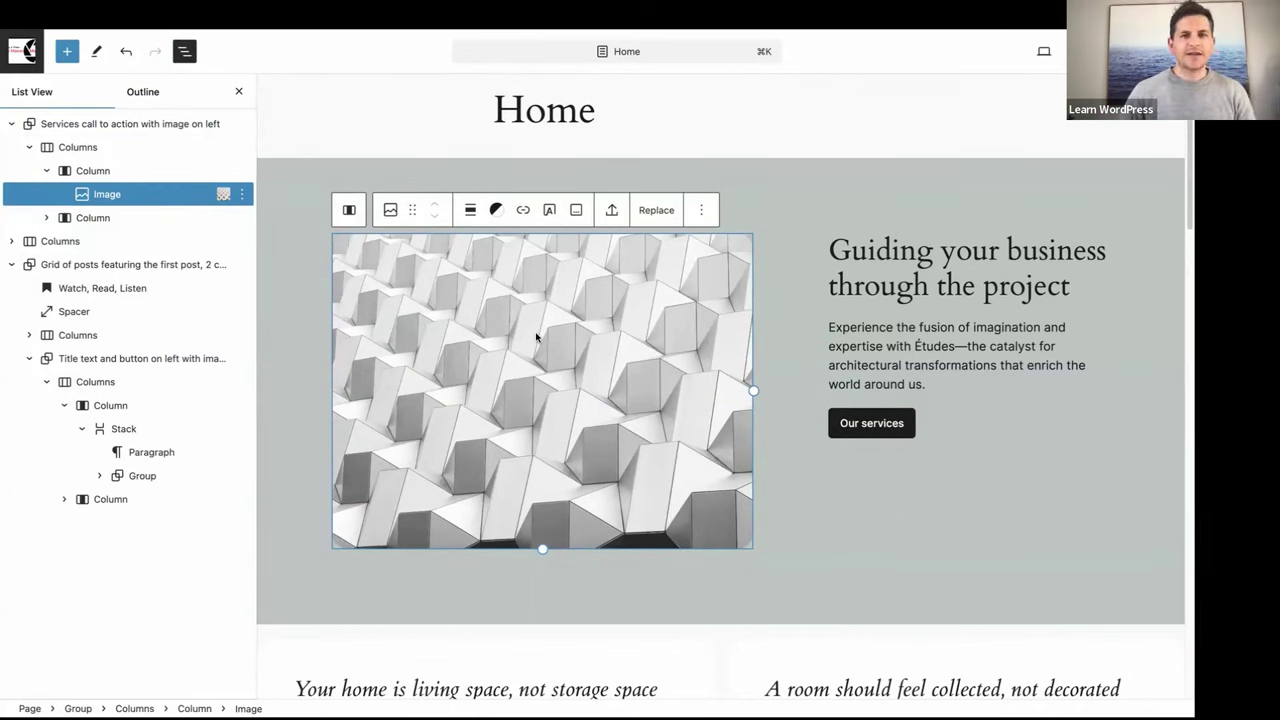
{"action": "left_click", "coordinate": [663, 211]}
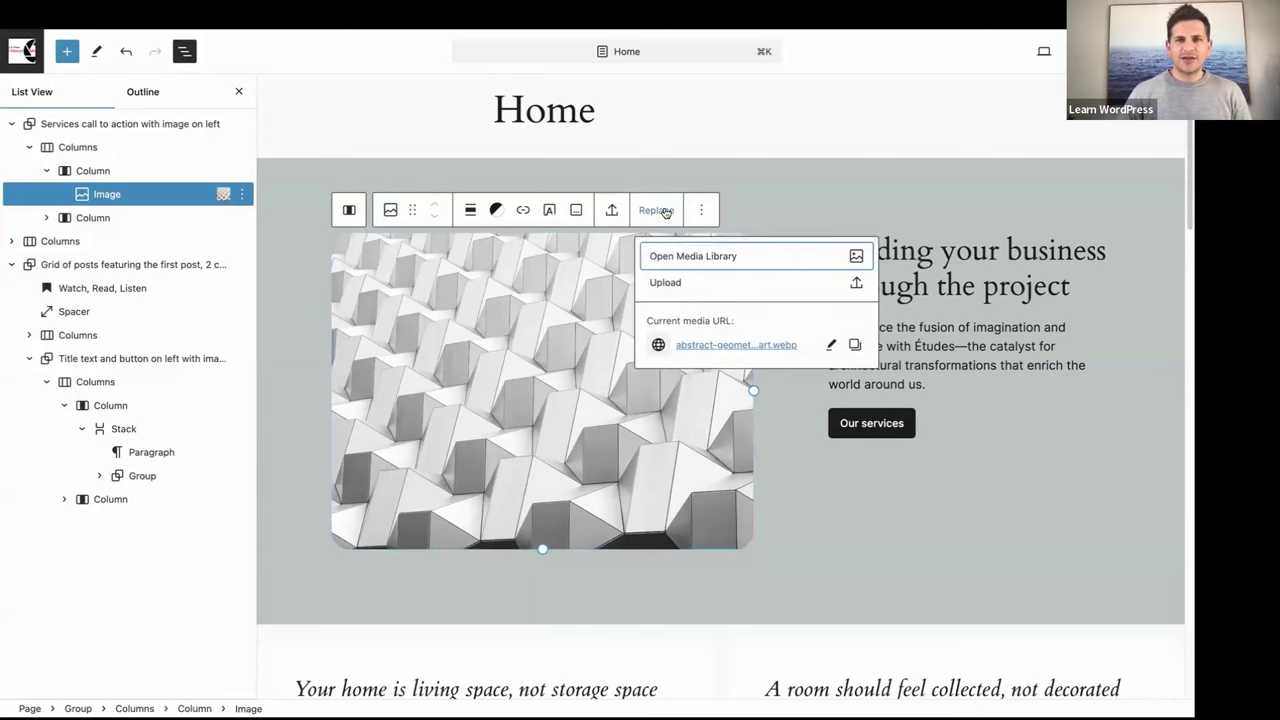
{"action": "left_click", "coordinate": [685, 257]}
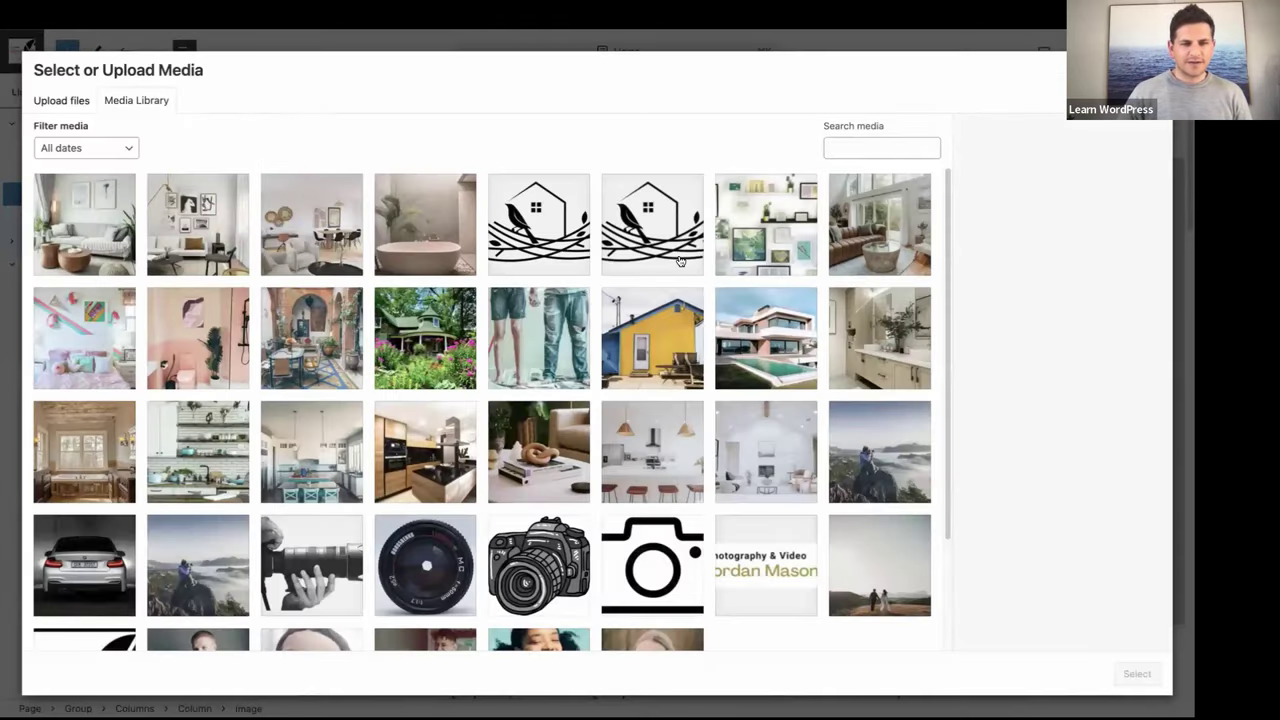
{"action": "left_click", "coordinate": [318, 232]}
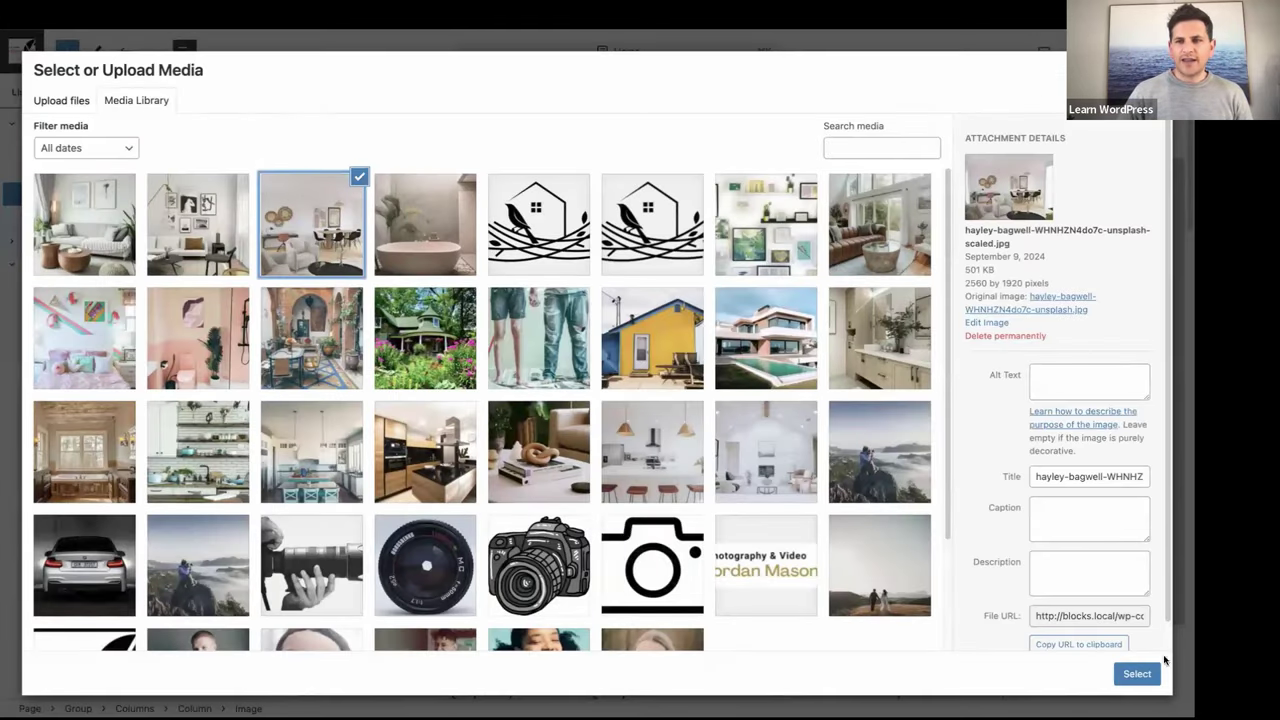
{"action": "left_click", "coordinate": [1137, 673]}
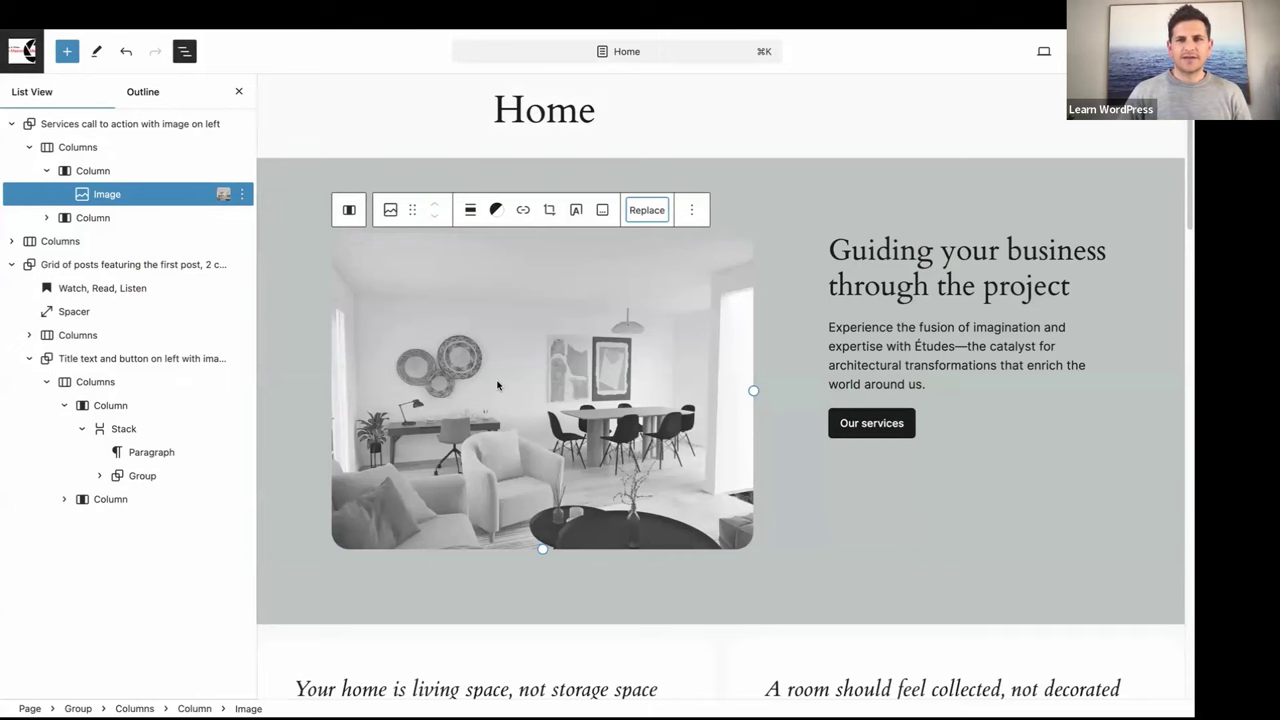
- Replace the museum image in the section below the post grid with the media library photo of the grey sofa living room
{"action": "scroll", "coordinate": [497, 385], "scroll_direction": "down", "scroll_amount": 4}
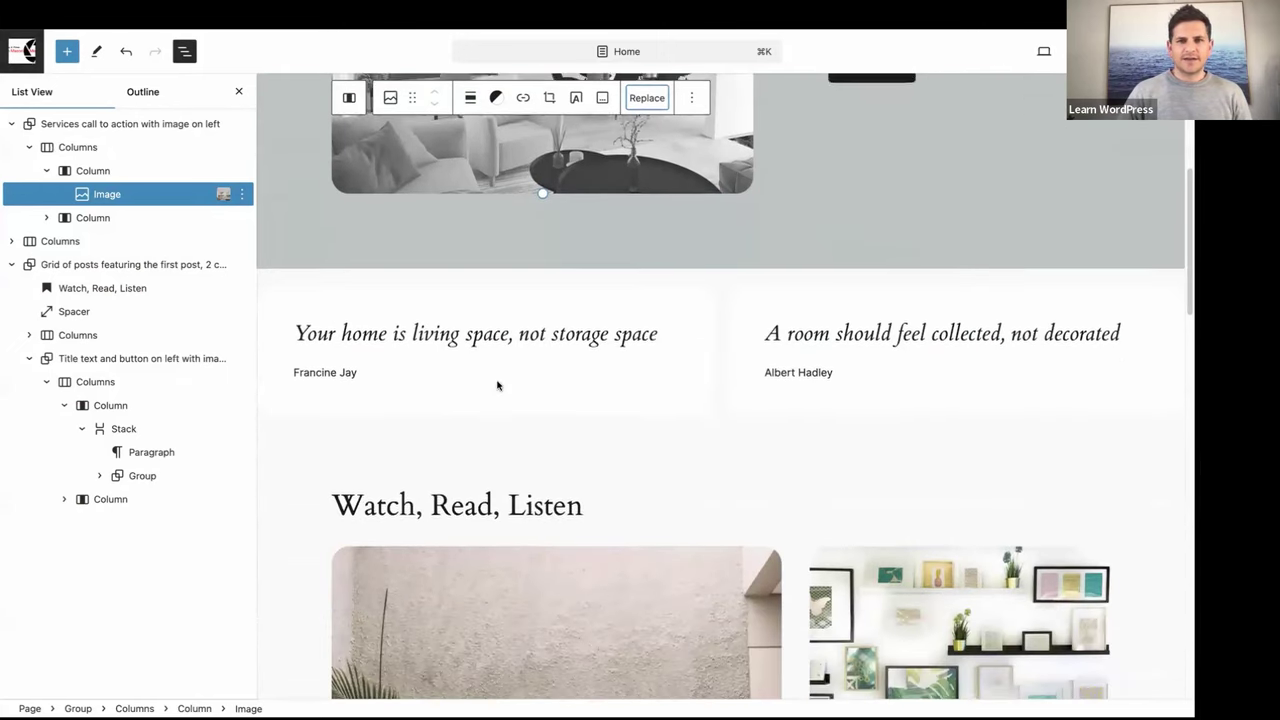
{"action": "scroll", "coordinate": [391, 363], "scroll_direction": "down", "scroll_amount": 10}
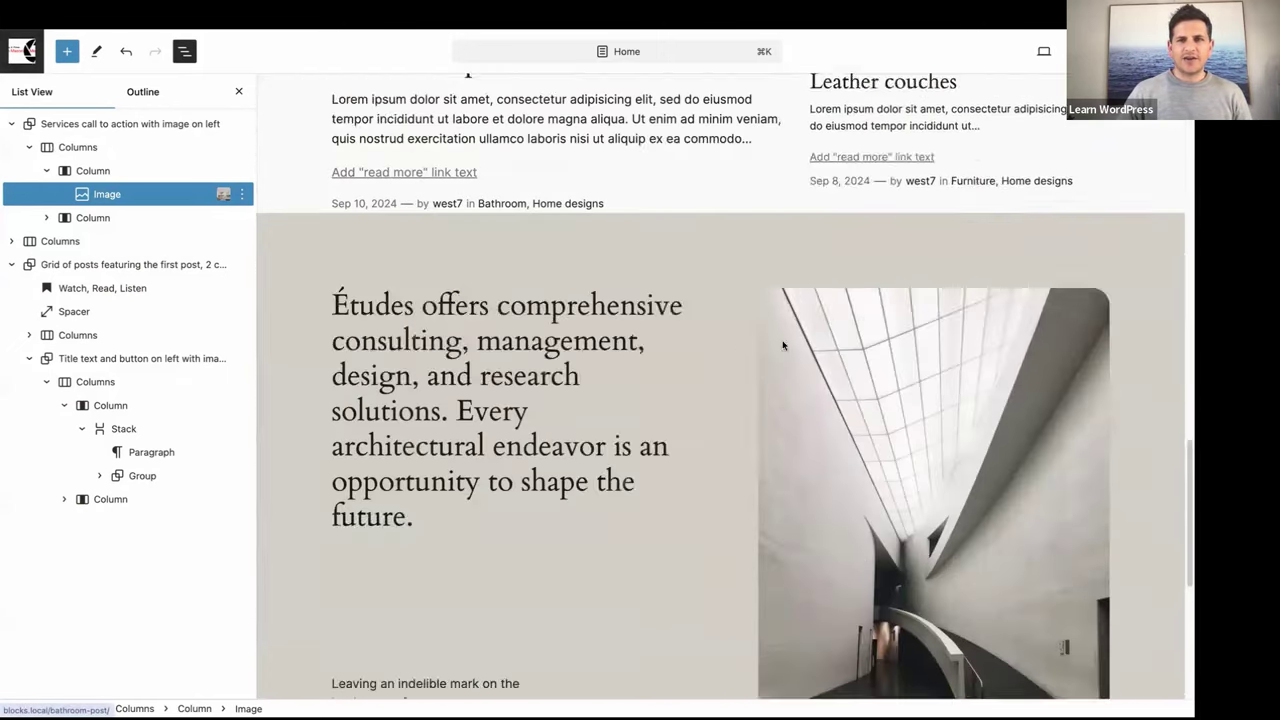
{"action": "scroll", "coordinate": [783, 345], "scroll_direction": "down", "scroll_amount": 3}
{"action": "left_click", "coordinate": [864, 352]}
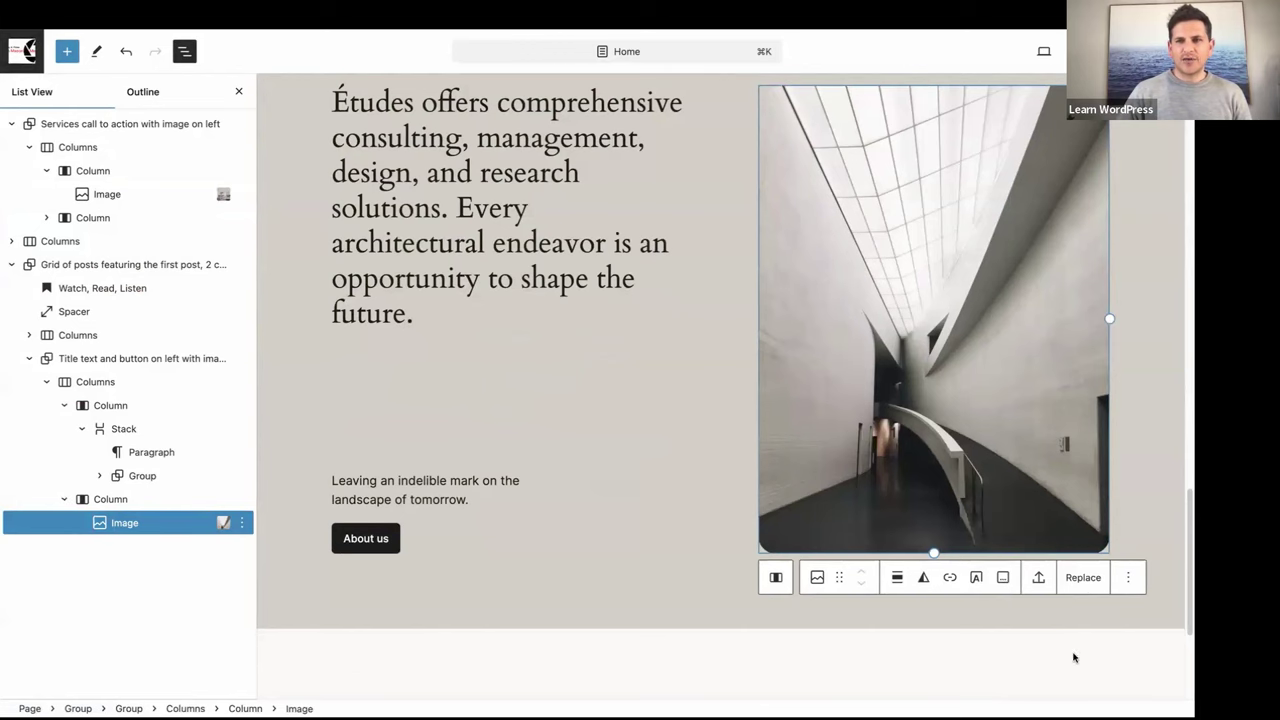
{"action": "left_click", "coordinate": [1083, 578]}
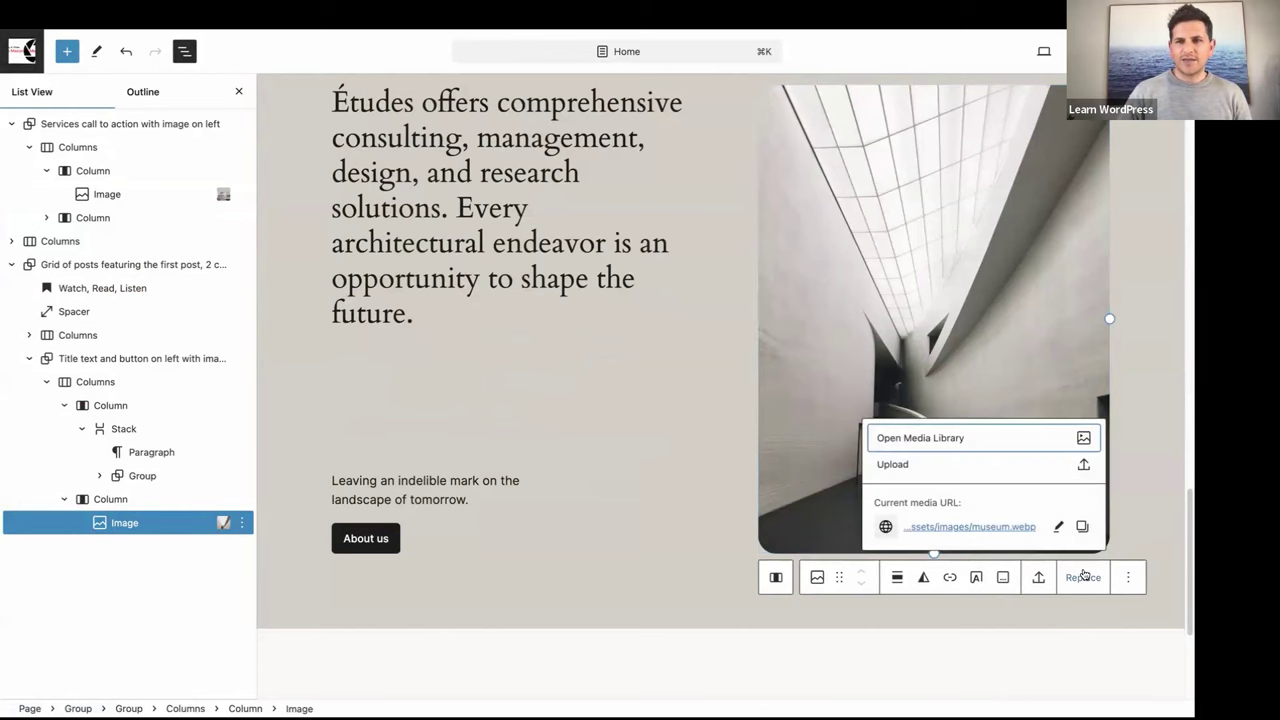
{"action": "left_click", "coordinate": [921, 439]}
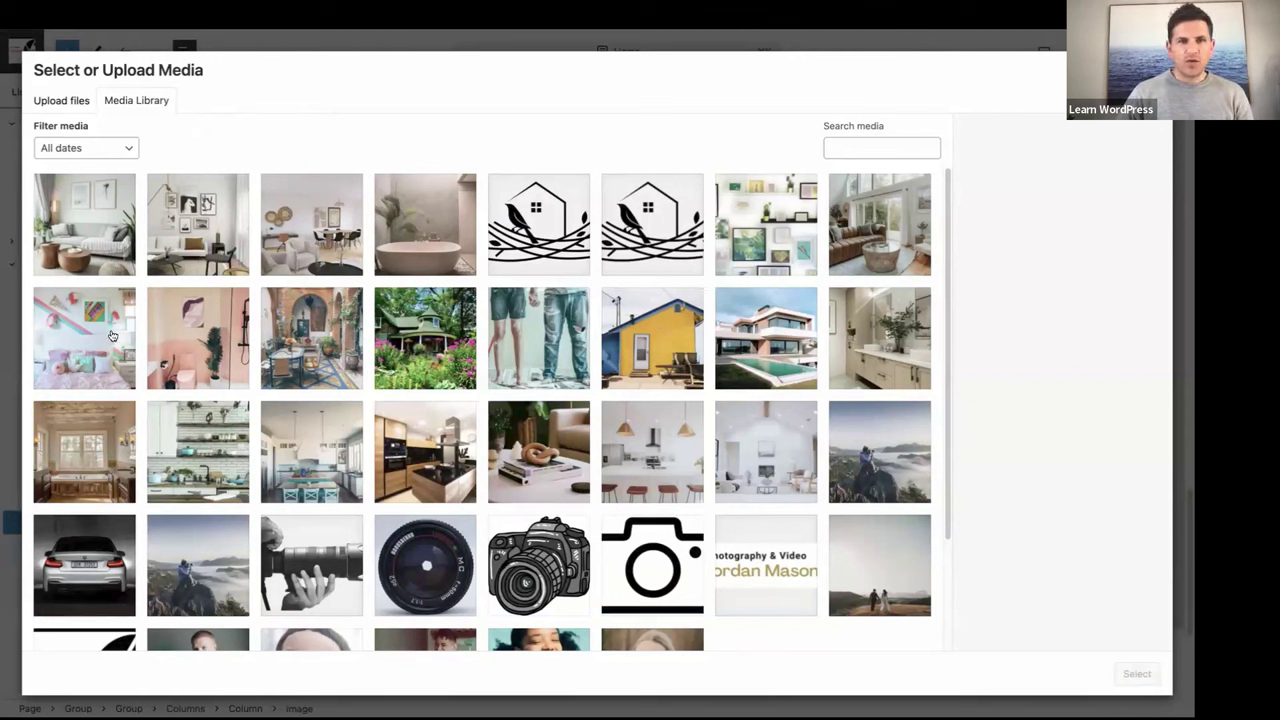
{"action": "left_click", "coordinate": [80, 243]}
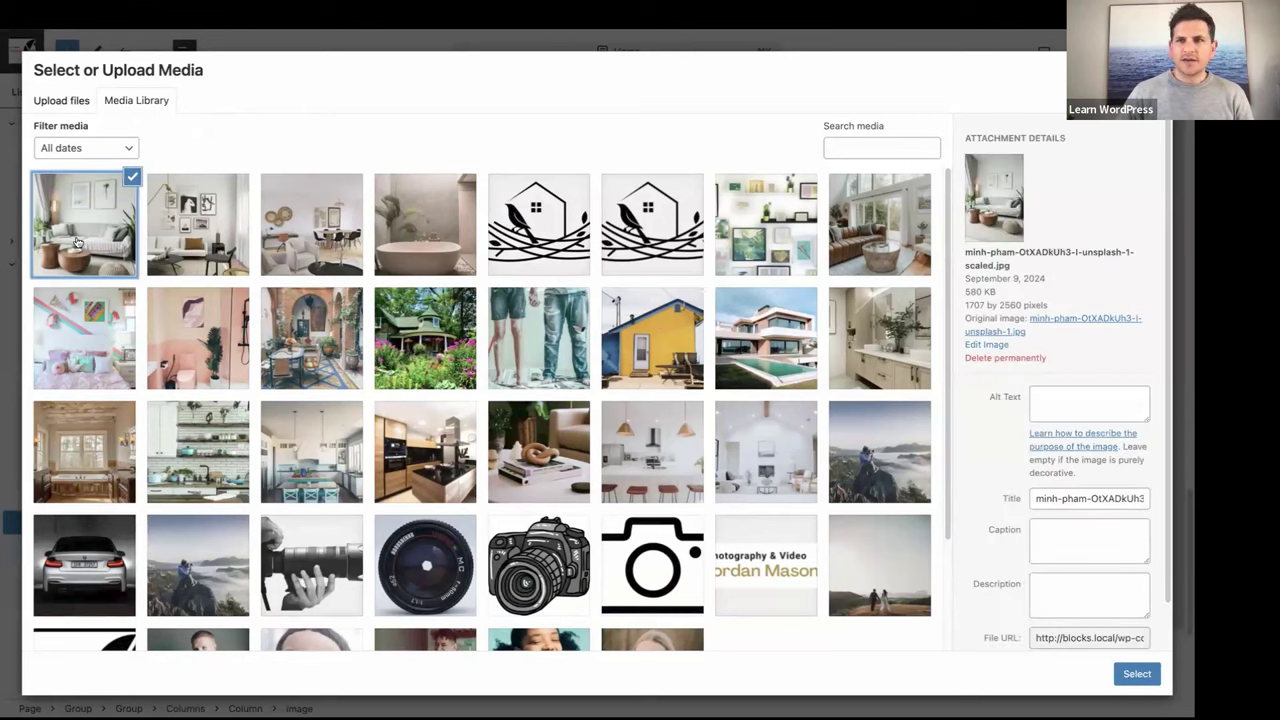
{"action": "left_click", "coordinate": [1136, 674]}
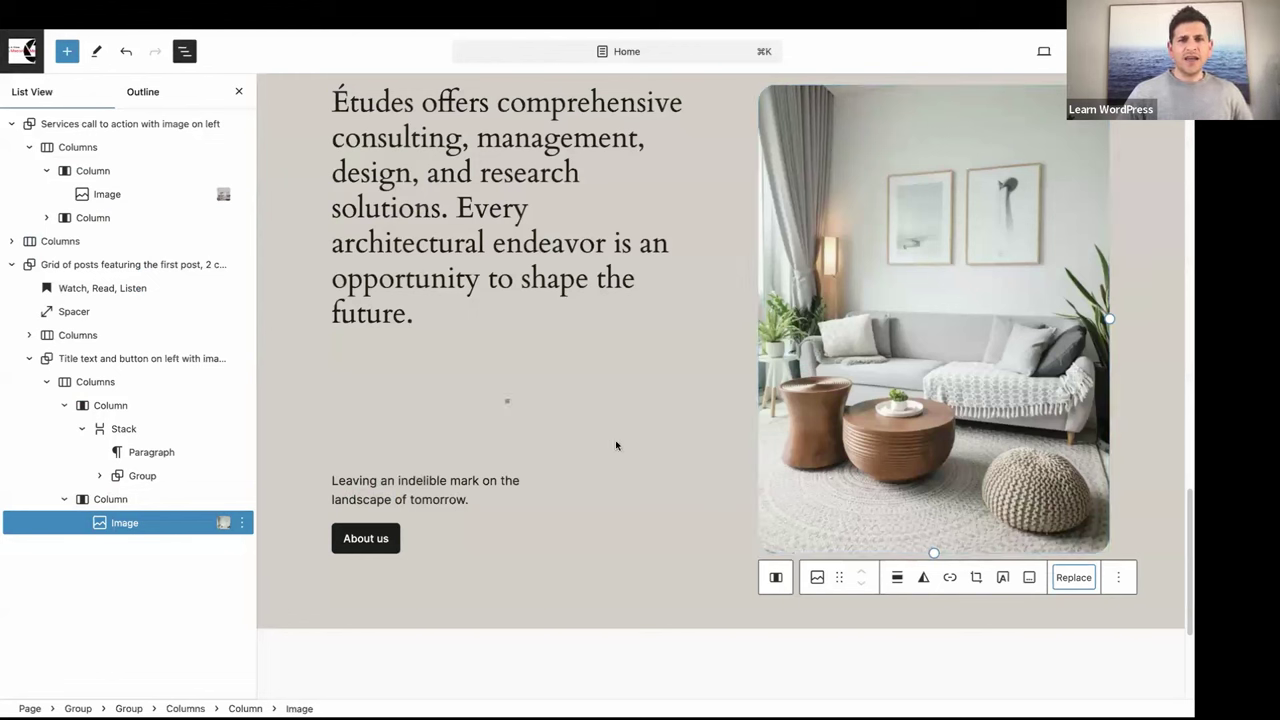
- Change the "Our services" button label in the call to action section to "find inspiration"
{"action": "left_click", "coordinate": [365, 218]}
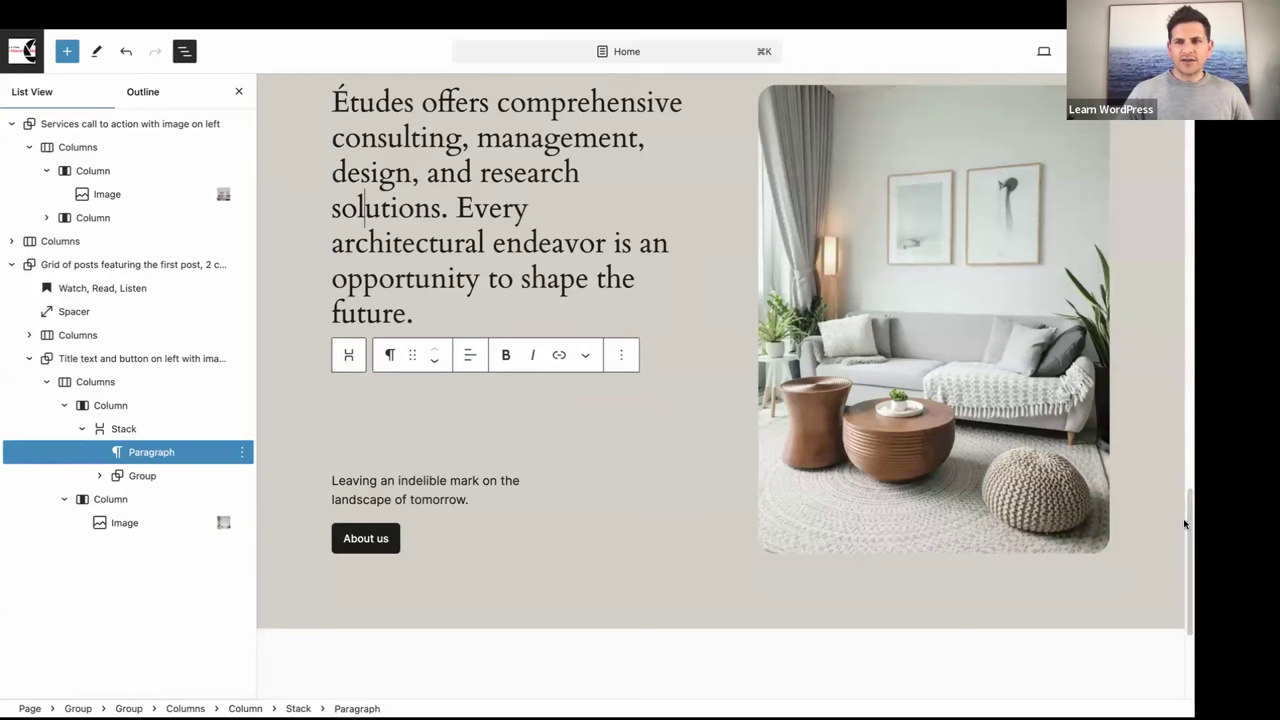
{"action": "left_click_drag", "start_coordinate": [1189, 562], "coordinate": [1189, 297]}
{"action": "scroll", "coordinate": [1046, 246], "scroll_direction": "up", "scroll_amount": 10}
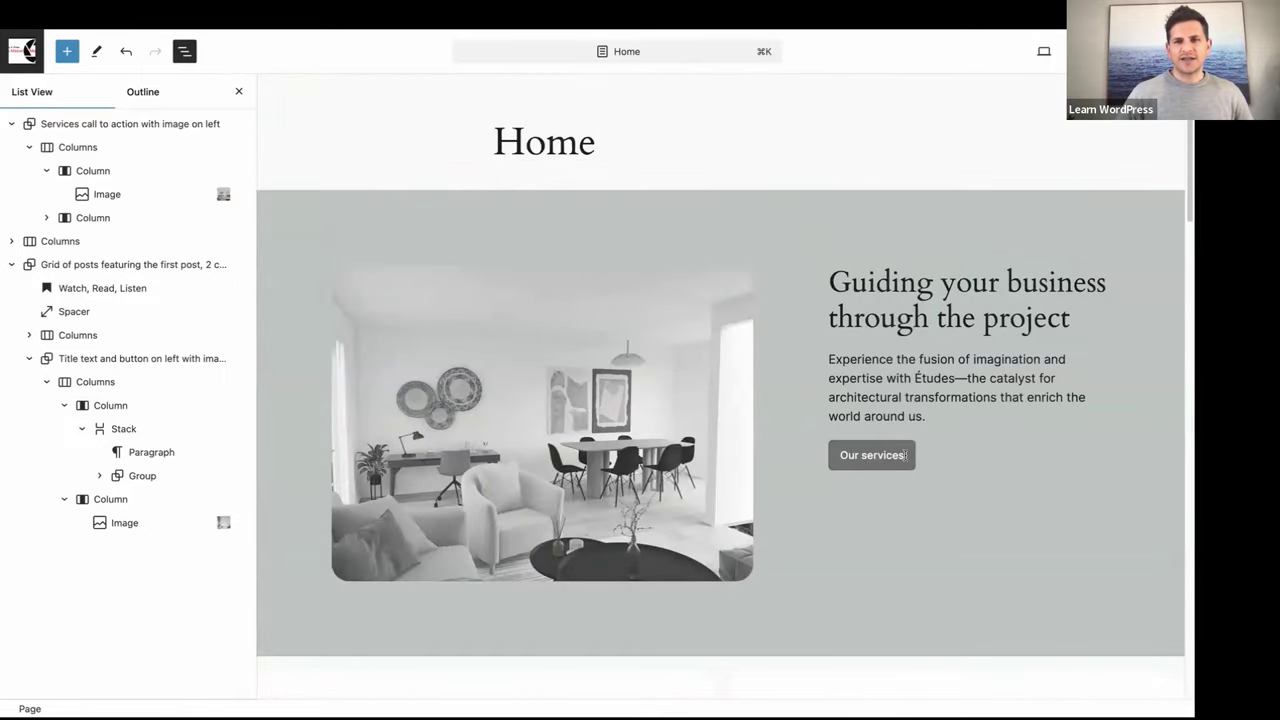
{"action": "left_click", "coordinate": [858, 455]}
{"action": "key", "text": "super+a"}
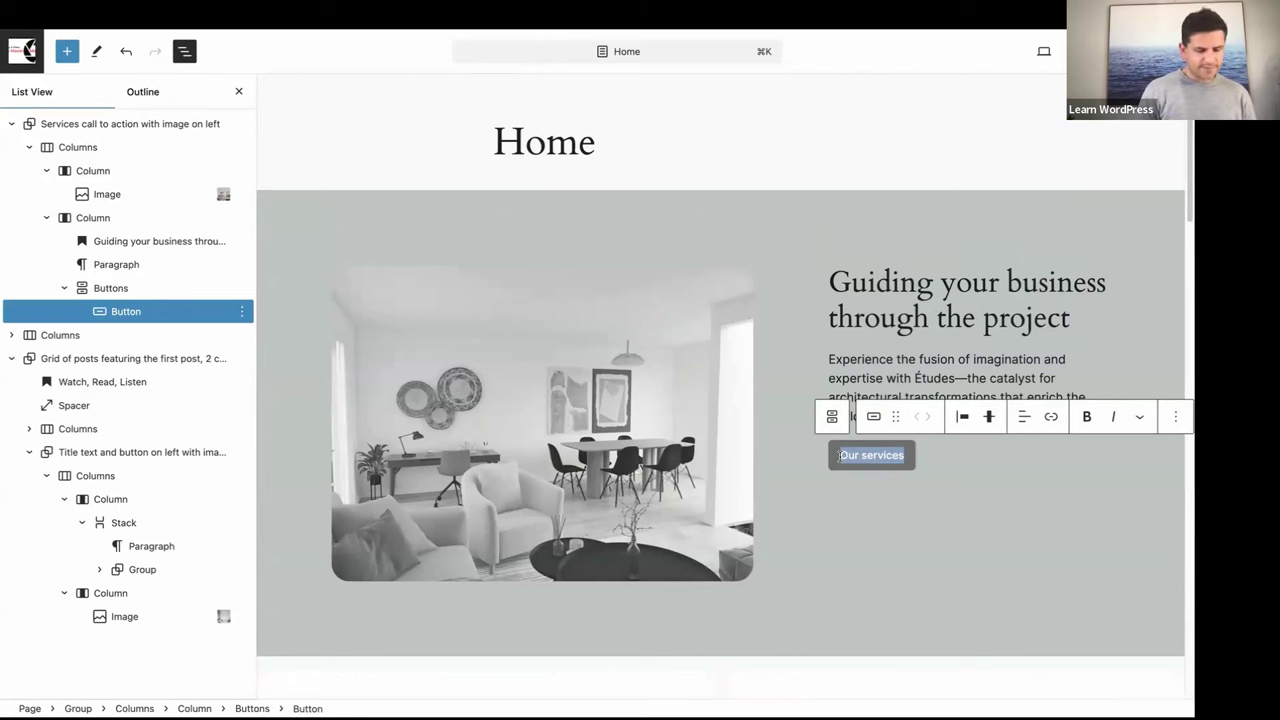
{"action": "type", "text": "FIND in"}
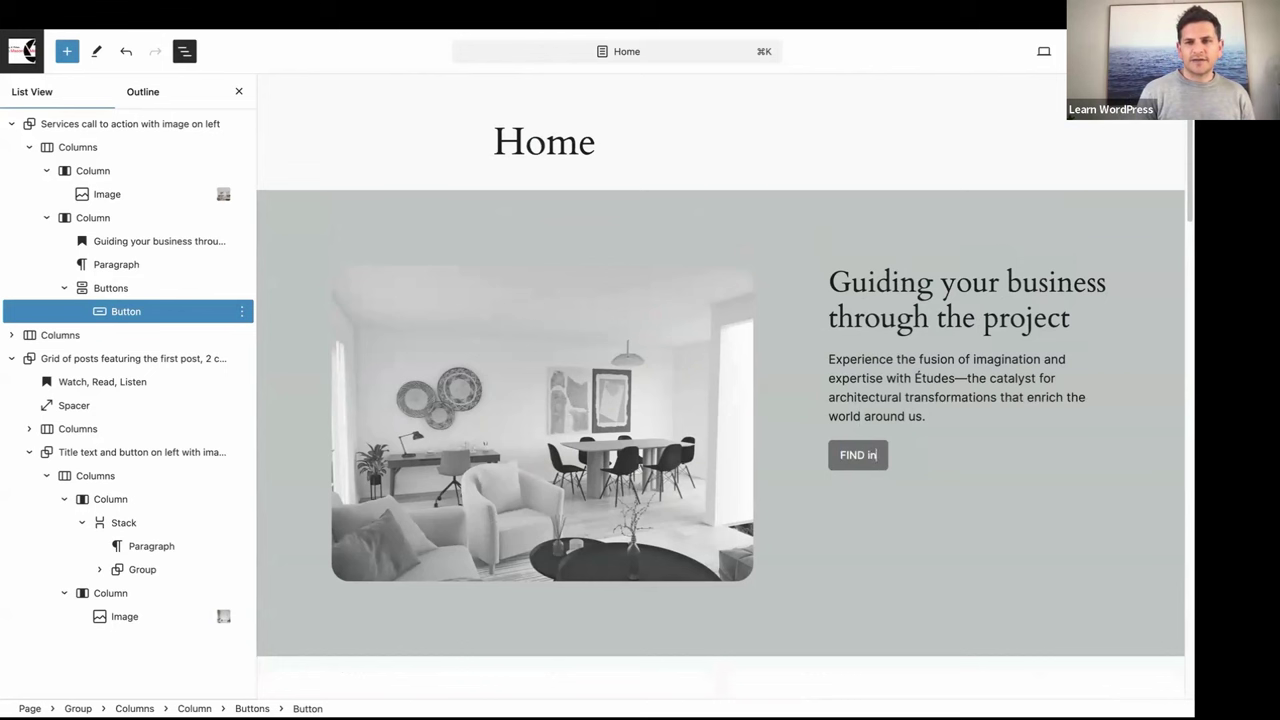
{"action": "key", "text": "BackSpace"}
{"action": "key", "text": "BackSpace"}
{"action": "key", "text": "BackSpace"}
{"action": "key", "text": "BackSpace"}
{"action": "key", "text": "BackSpace"}
{"action": "key", "text": "BackSpace"}
{"action": "key", "text": "BackSpace"}
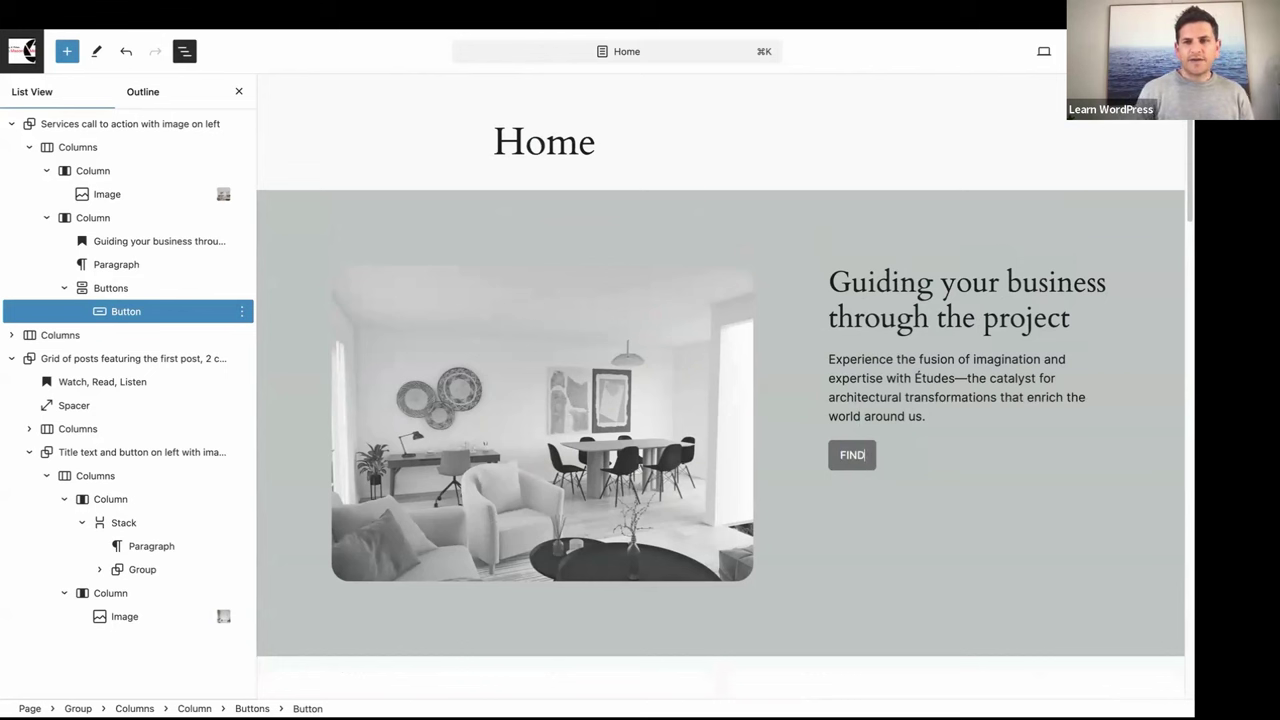
{"action": "type", "text": "find inspiration"}
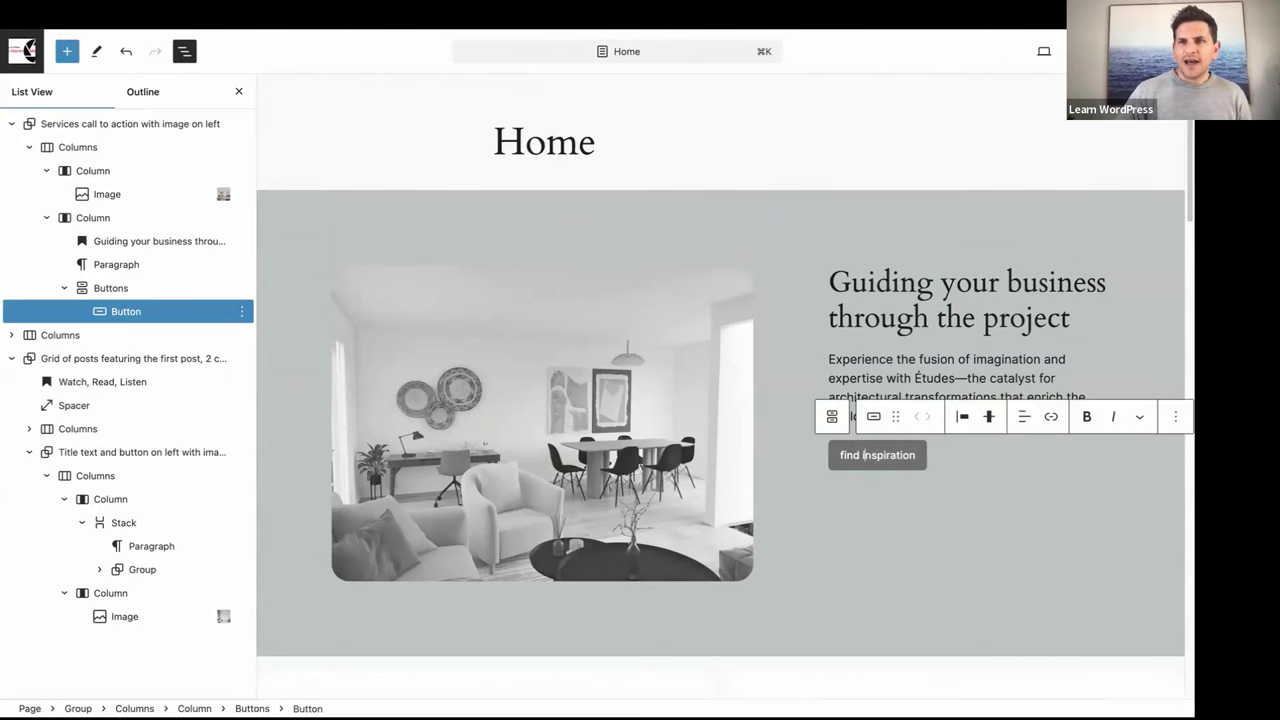
- Set the letter case of the "find inspiration" button in the call to action section to uppercase
{"action": "left_click", "coordinate": [1150, 51]}
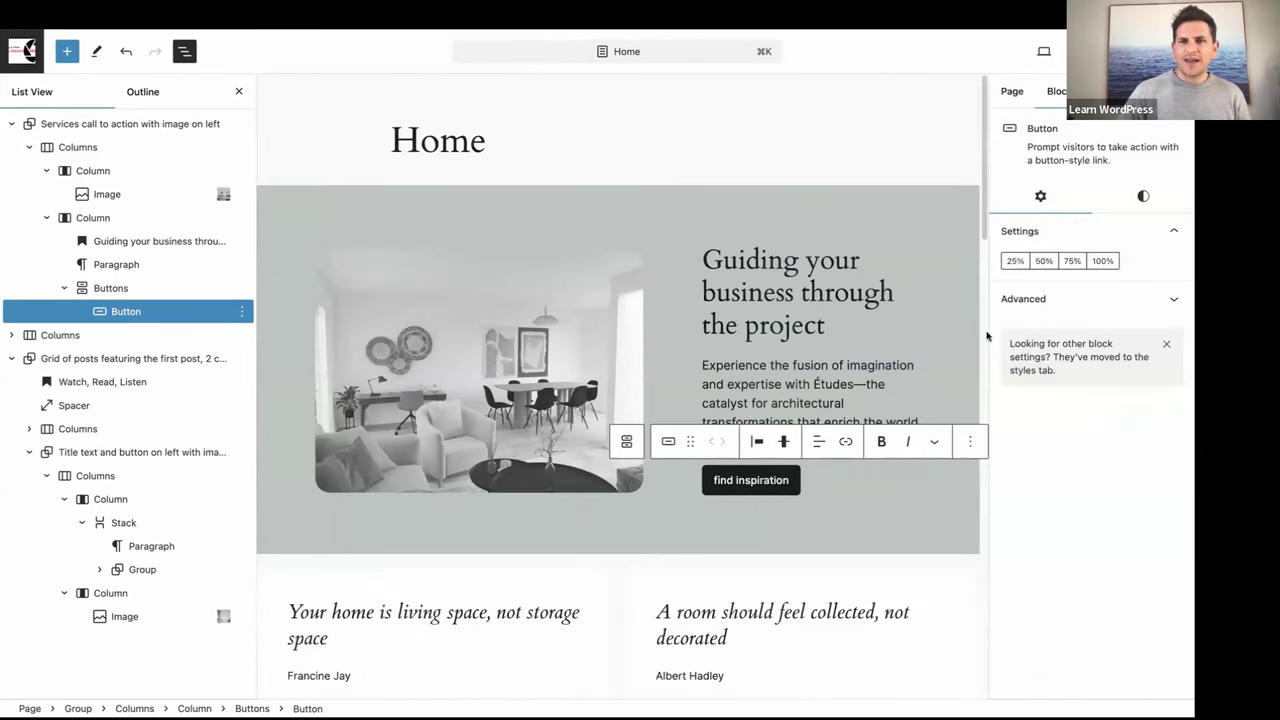
{"action": "left_click", "coordinate": [1124, 200]}
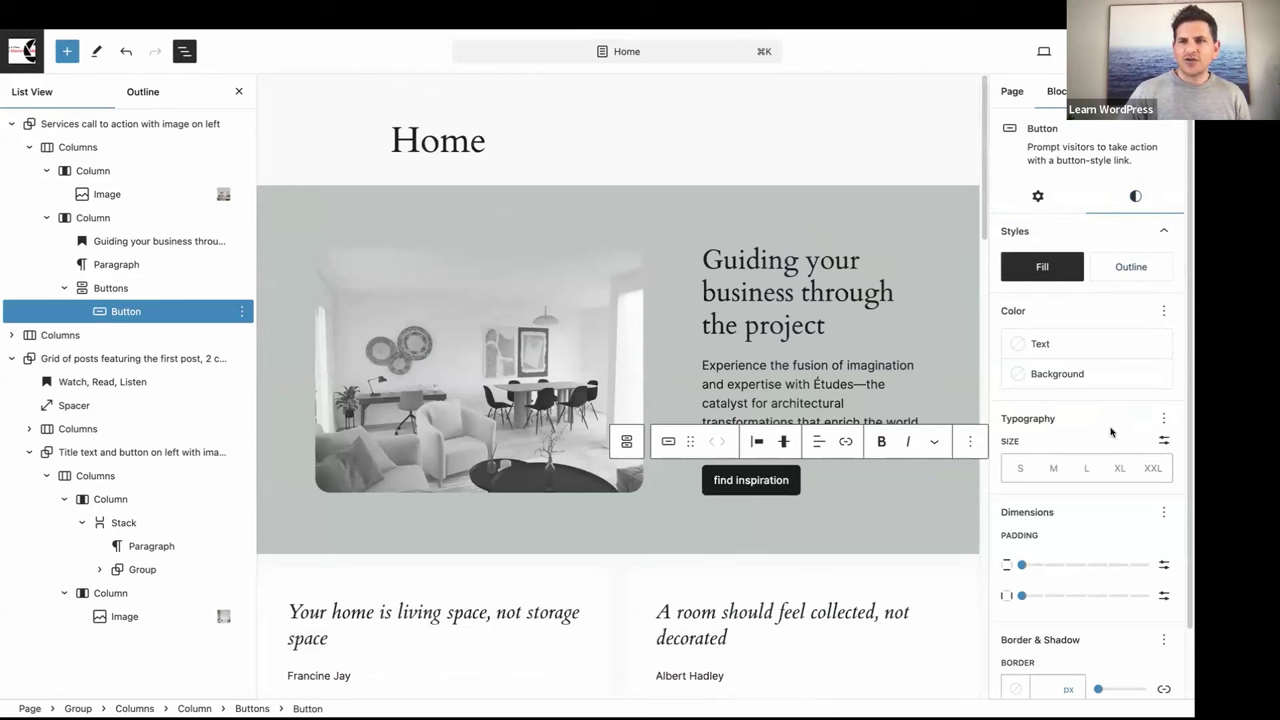
{"action": "scroll", "coordinate": [1110, 432], "scroll_direction": "down", "scroll_amount": 2}
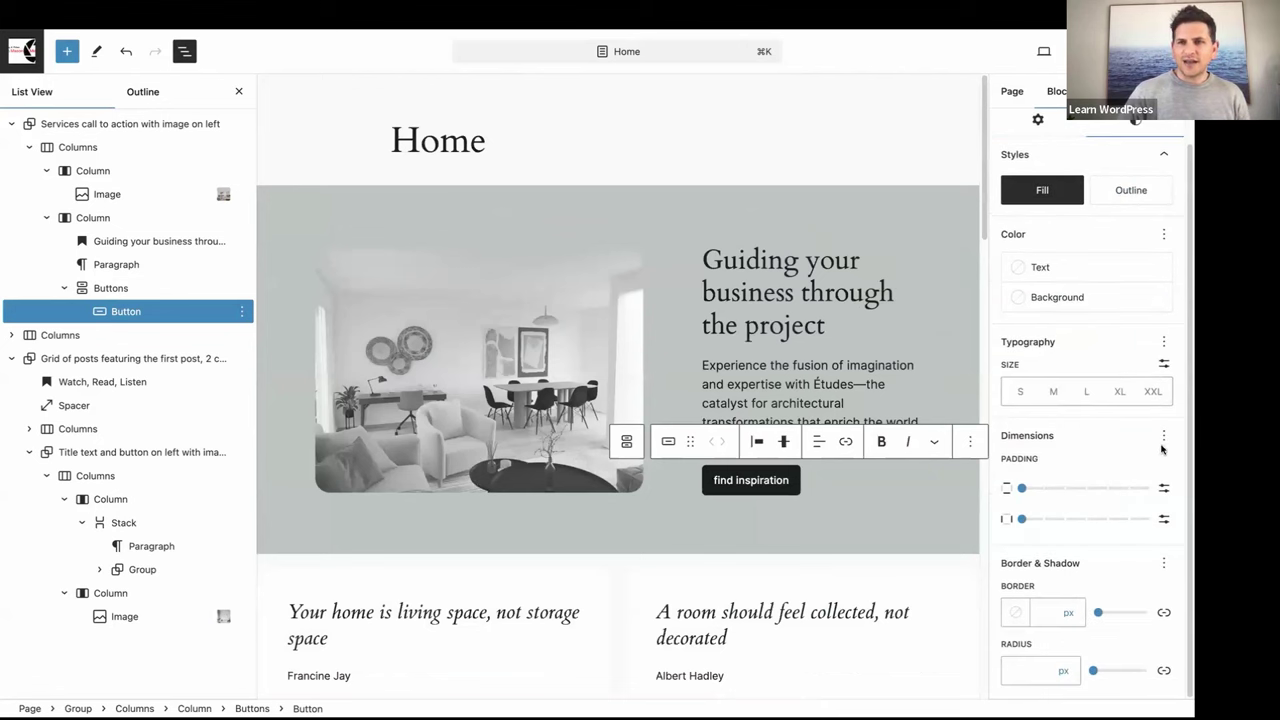
{"action": "left_click", "coordinate": [1163, 342]}
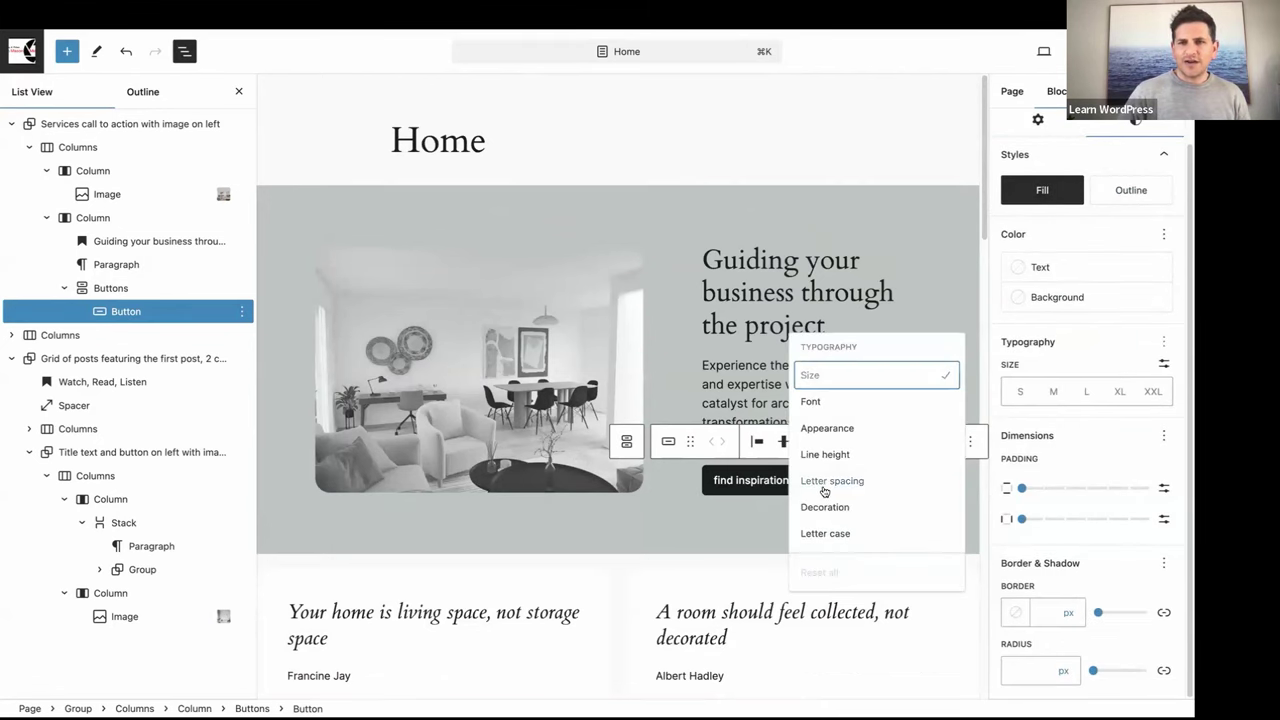
{"action": "left_click", "coordinate": [826, 534]}
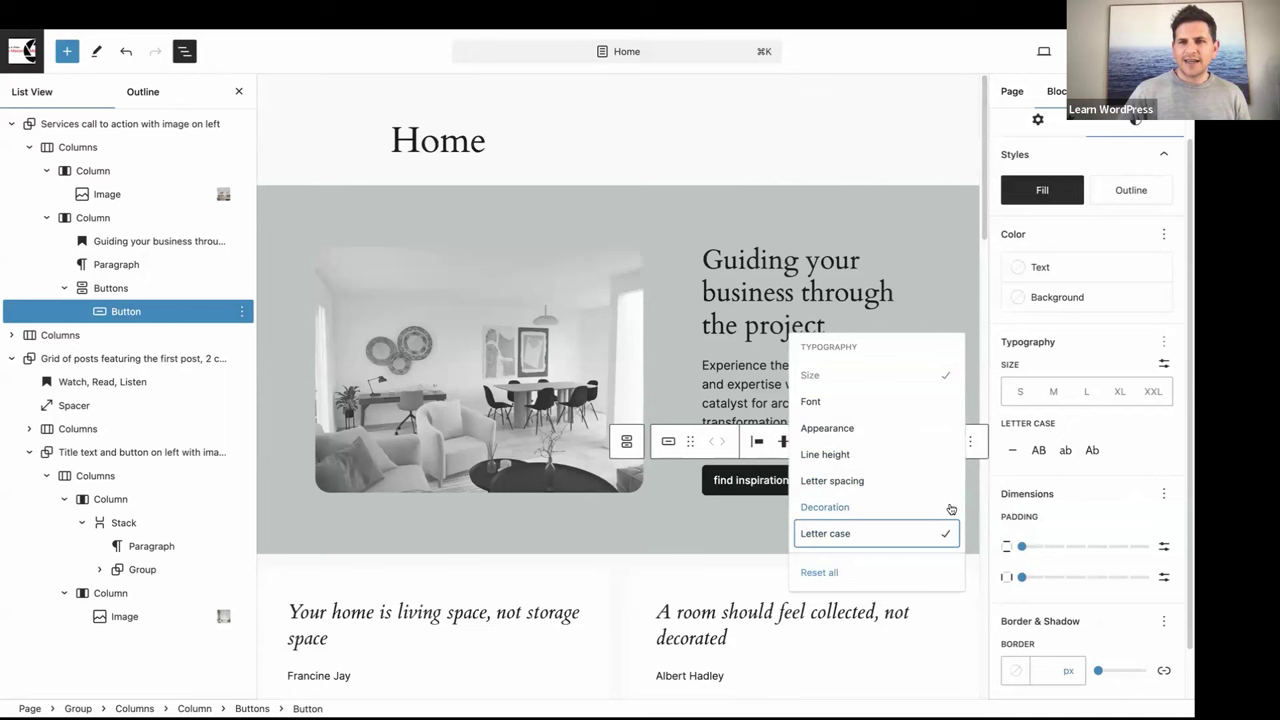
{"action": "left_click", "coordinate": [1039, 451]}
{"action": "left_click", "coordinate": [1039, 451]}
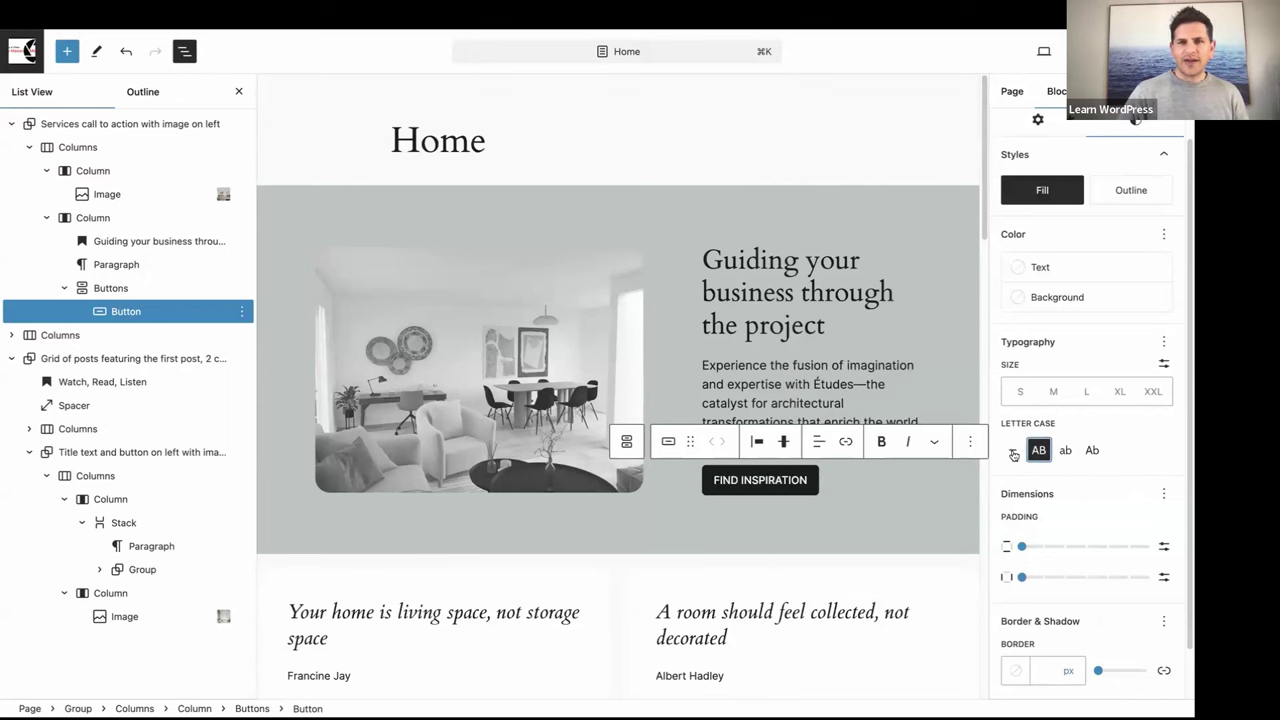
{"action": "left_click", "coordinate": [519, 213]}
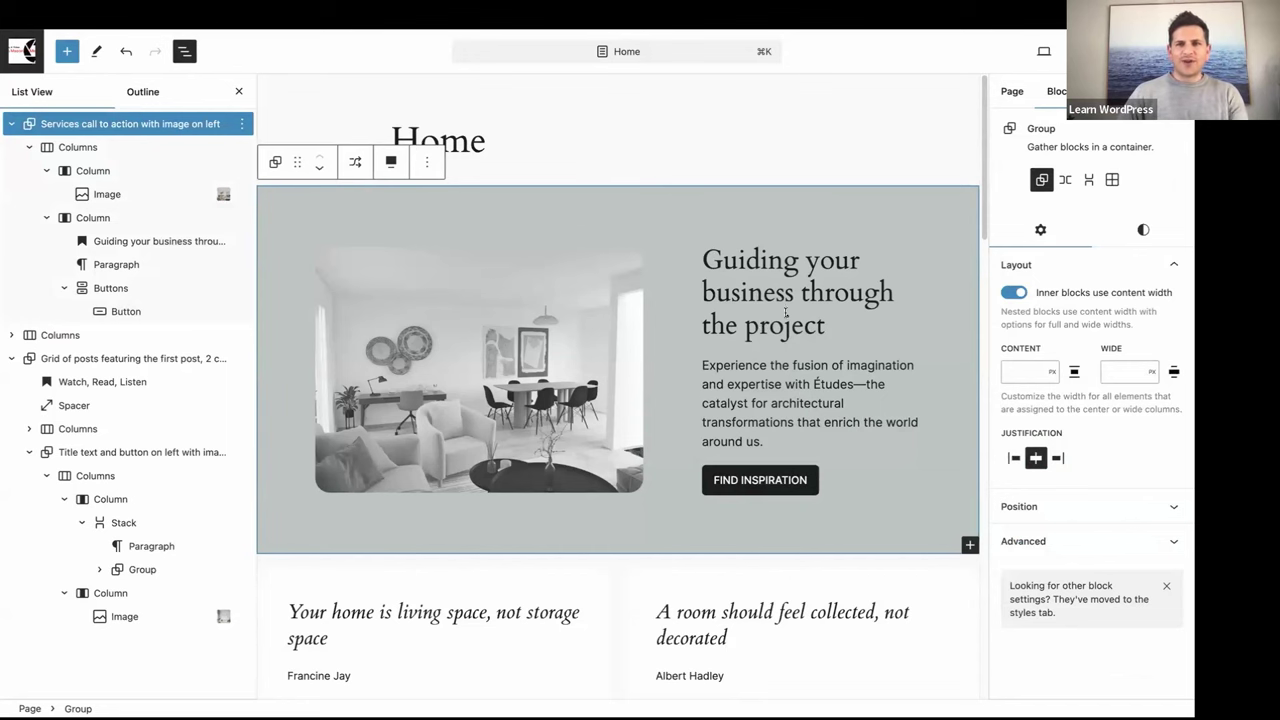
- Collapse the call to action group and give the two-quote columns block vertical padding of 2 and horizontal padding of 5
{"action": "scroll", "coordinate": [778, 296], "scroll_direction": "down", "scroll_amount": 4}
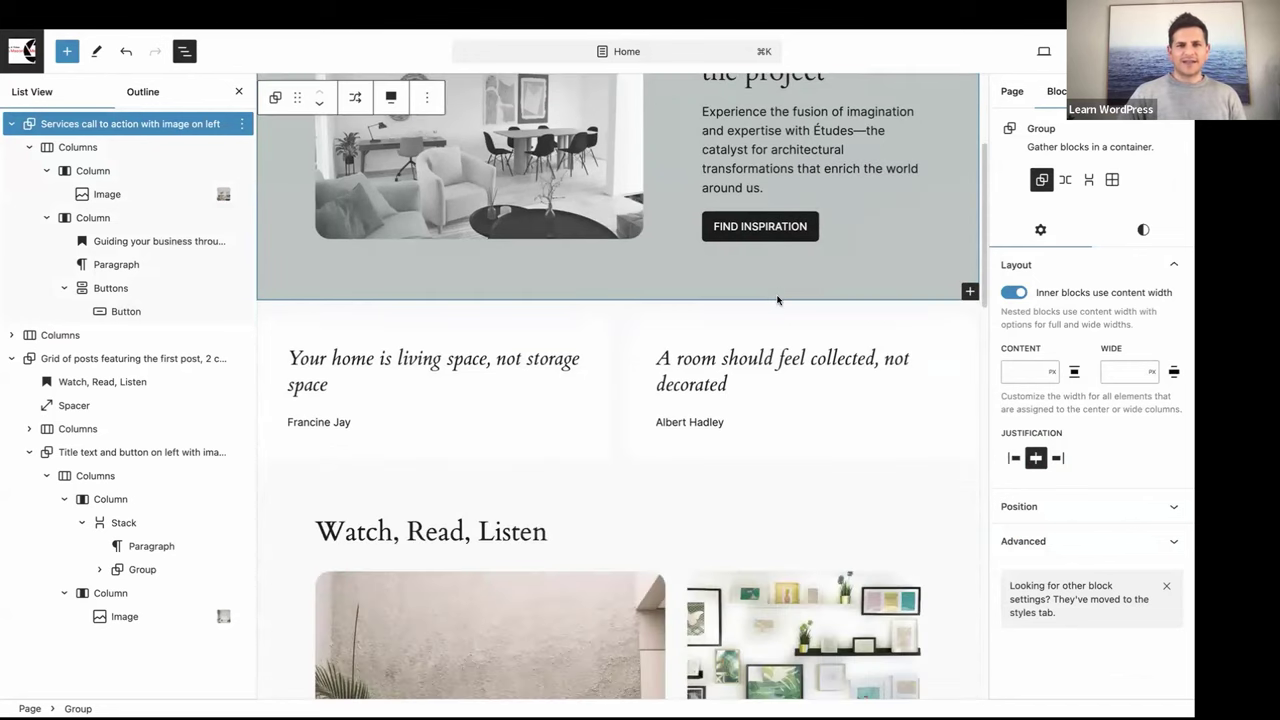
{"action": "scroll", "coordinate": [778, 299], "scroll_direction": "down", "scroll_amount": 14}
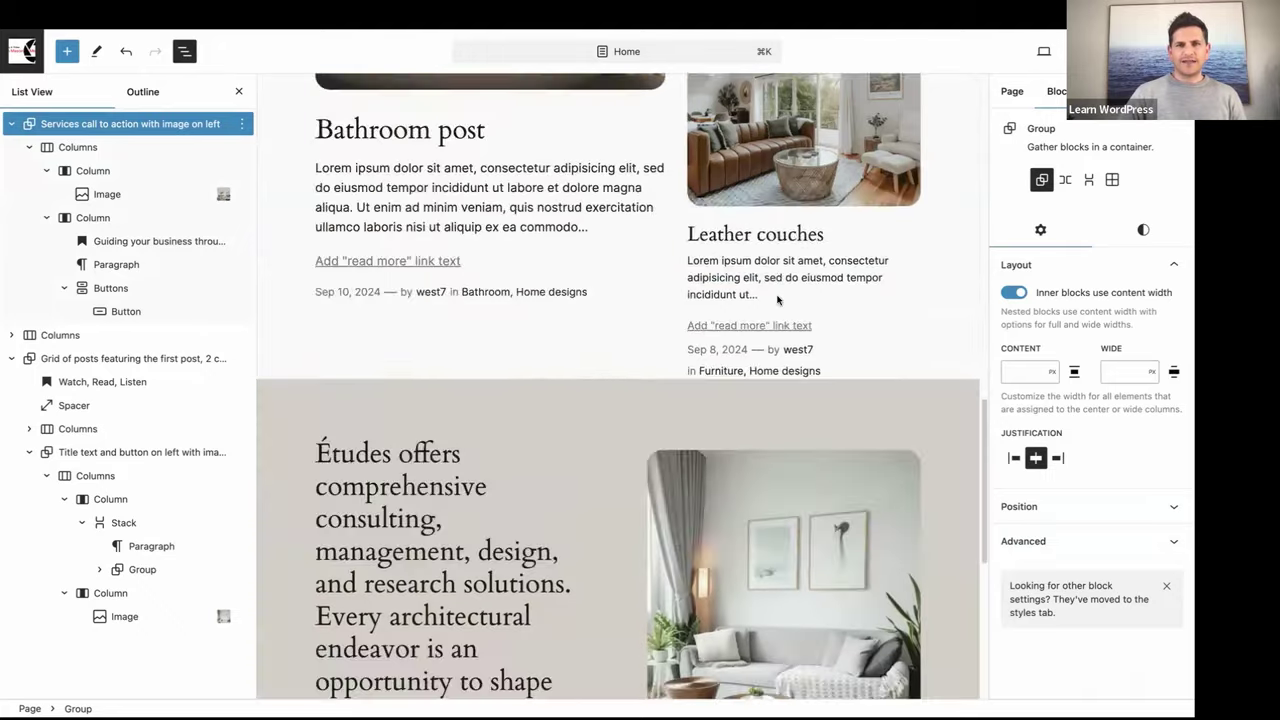
{"action": "scroll", "coordinate": [778, 299], "scroll_direction": "up", "scroll_amount": 5}
{"action": "scroll", "coordinate": [778, 299], "scroll_direction": "up", "scroll_amount": 14}
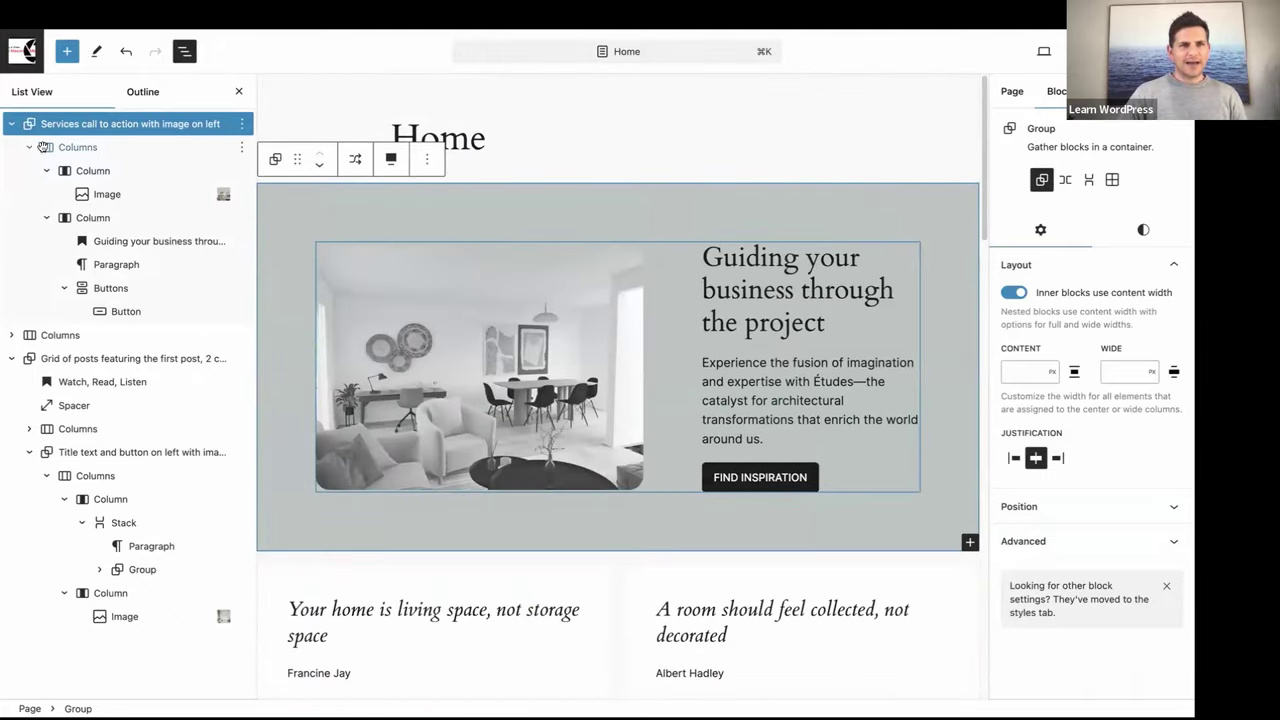
{"action": "left_click", "coordinate": [10, 124]}
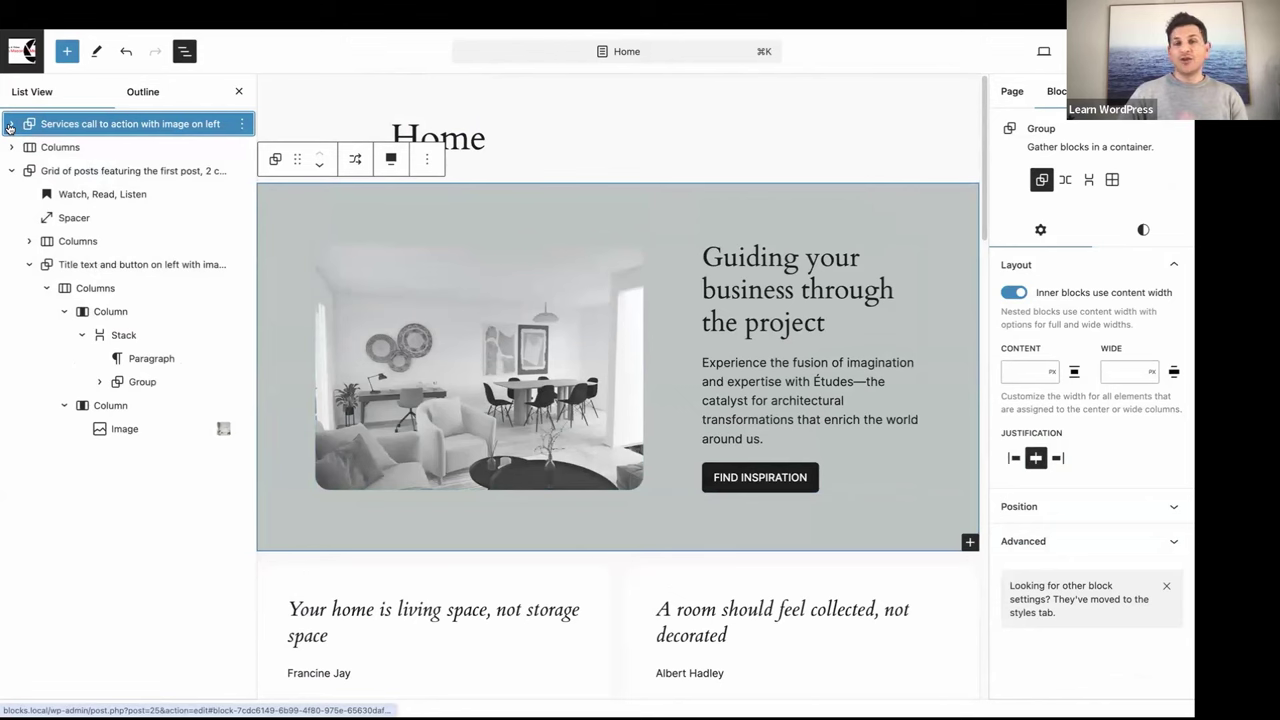
{"action": "scroll", "coordinate": [408, 330], "scroll_direction": "down", "scroll_amount": 5}
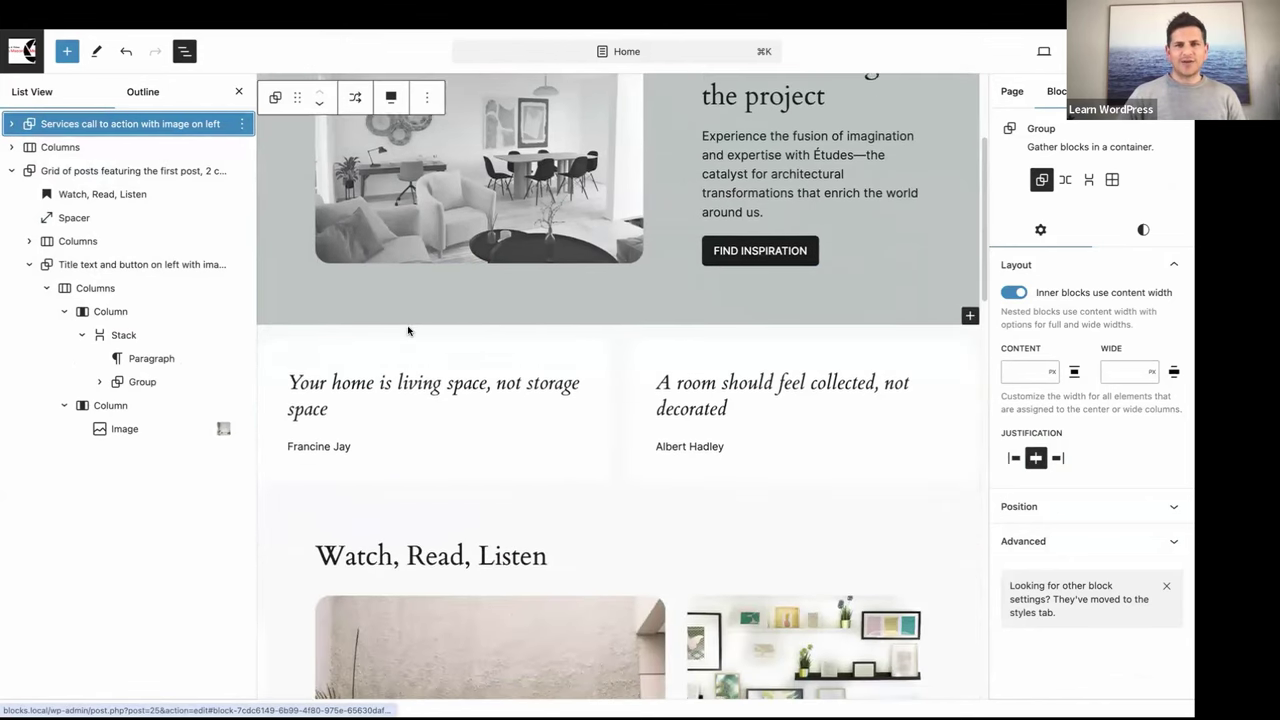
{"action": "left_click", "coordinate": [60, 148]}
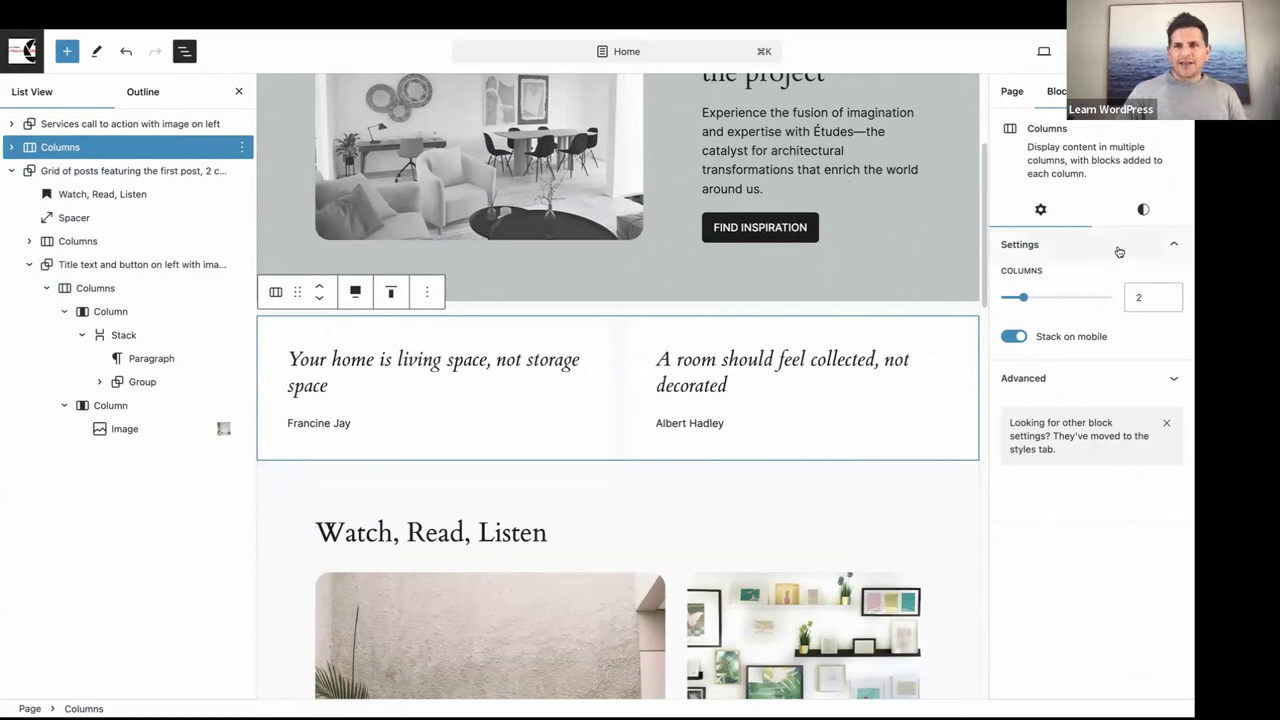
{"action": "left_click", "coordinate": [1144, 211]}
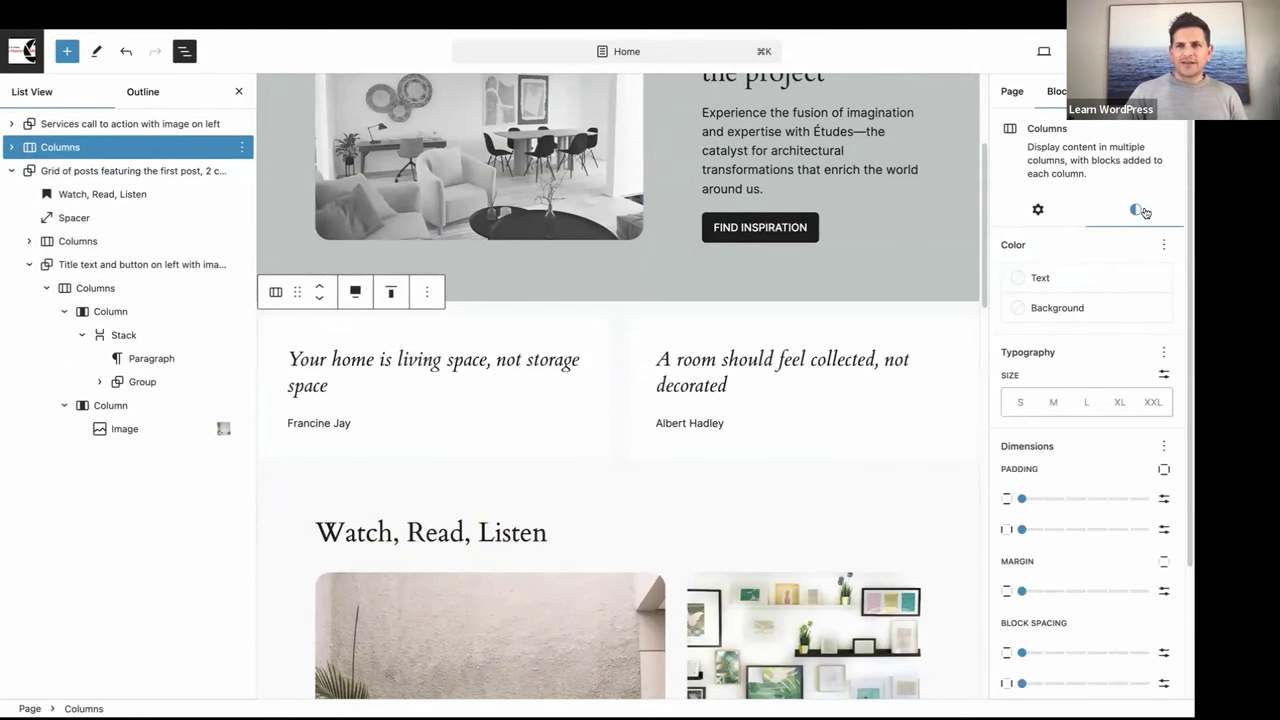
{"action": "scroll", "coordinate": [1120, 350], "scroll_direction": "down", "scroll_amount": 2}
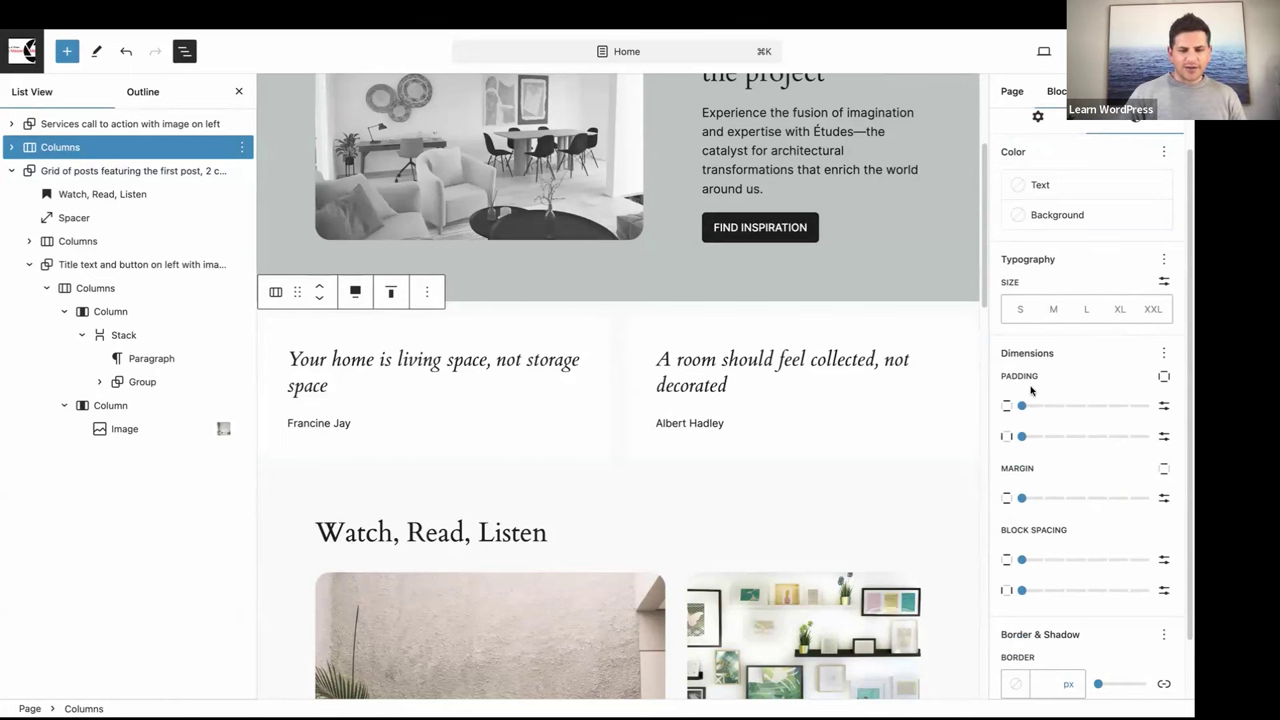
{"action": "left_click_drag", "start_coordinate": [1022, 408], "coordinate": [1062, 409]}
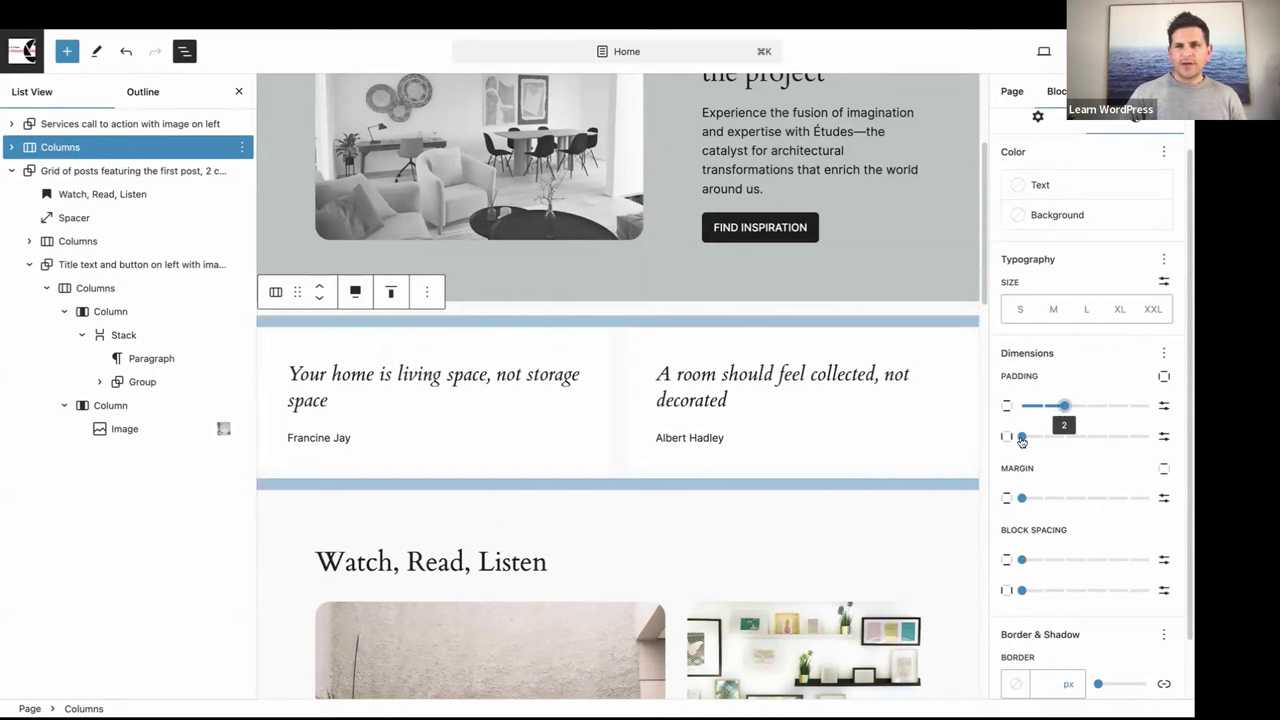
{"action": "left_click_drag", "start_coordinate": [1022, 440], "coordinate": [1121, 443]}
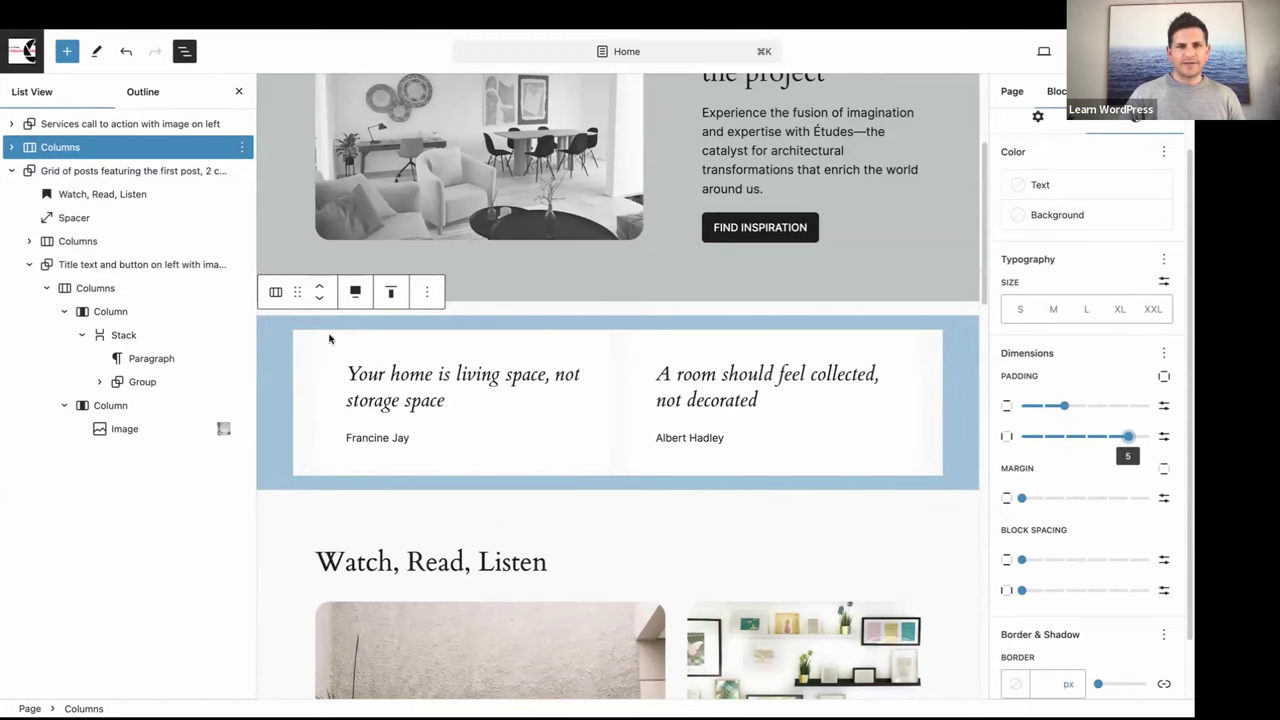
- Examine how the title, text and image section is nested in the post grid group within the block structure
{"action": "scroll", "coordinate": [297, 347], "scroll_direction": "down", "scroll_amount": 10}
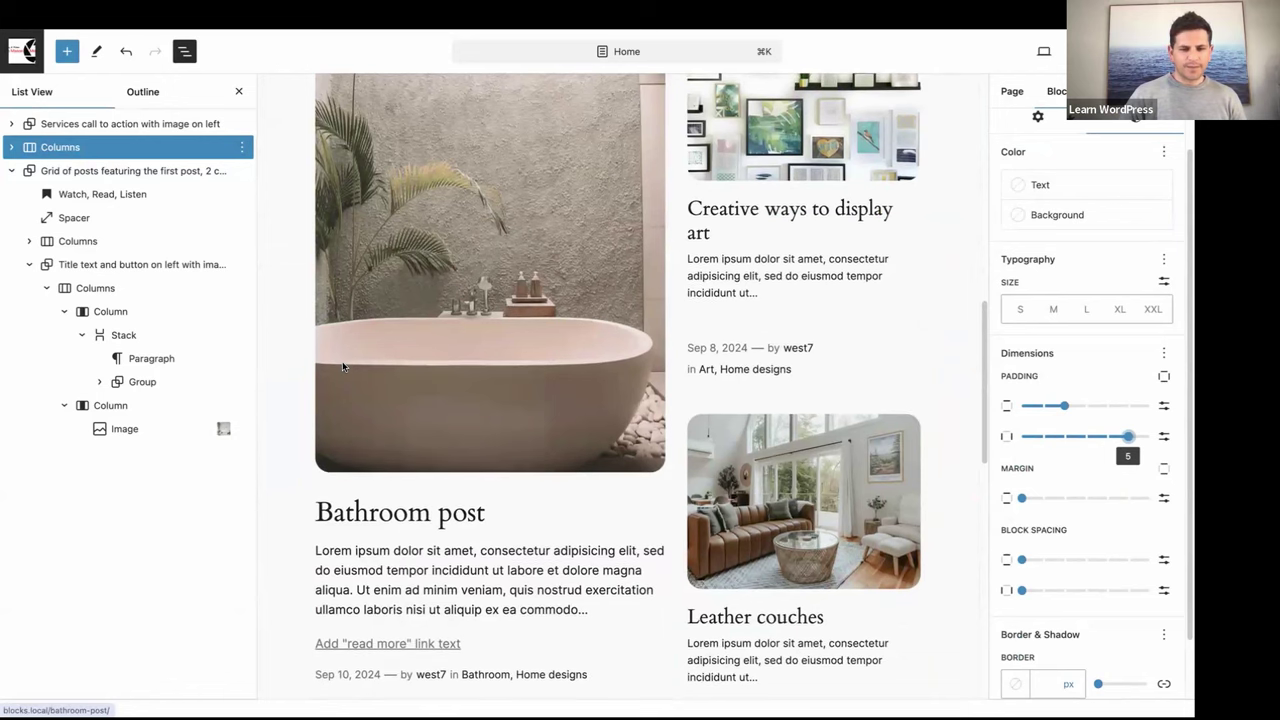
{"action": "scroll", "coordinate": [390, 365], "scroll_direction": "down", "scroll_amount": 8}
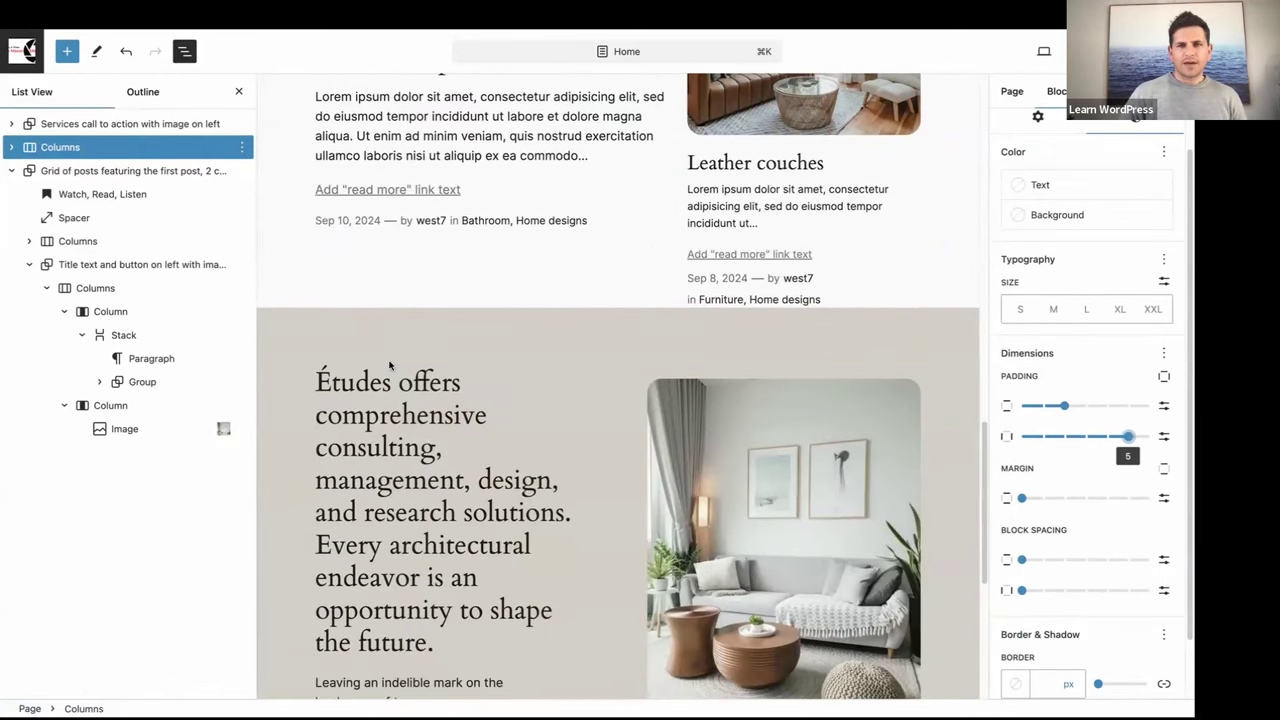
{"action": "left_click", "coordinate": [50, 171]}
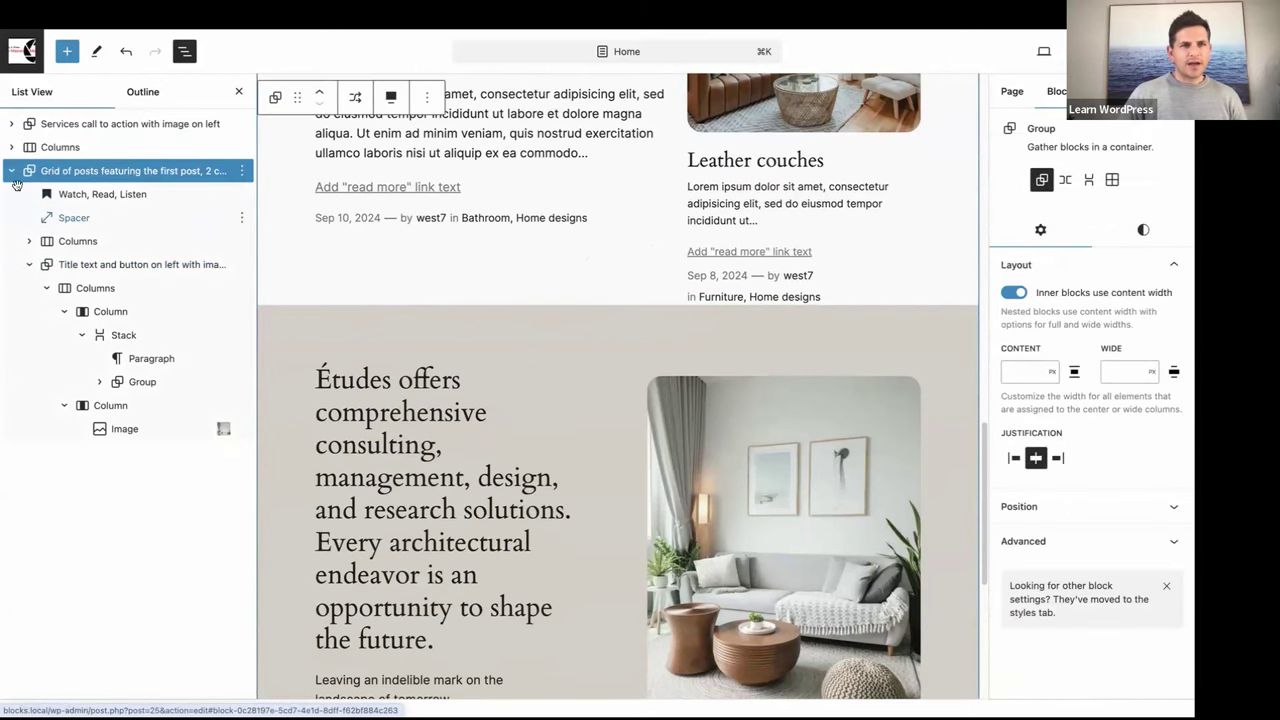
{"action": "left_click", "coordinate": [40, 264]}
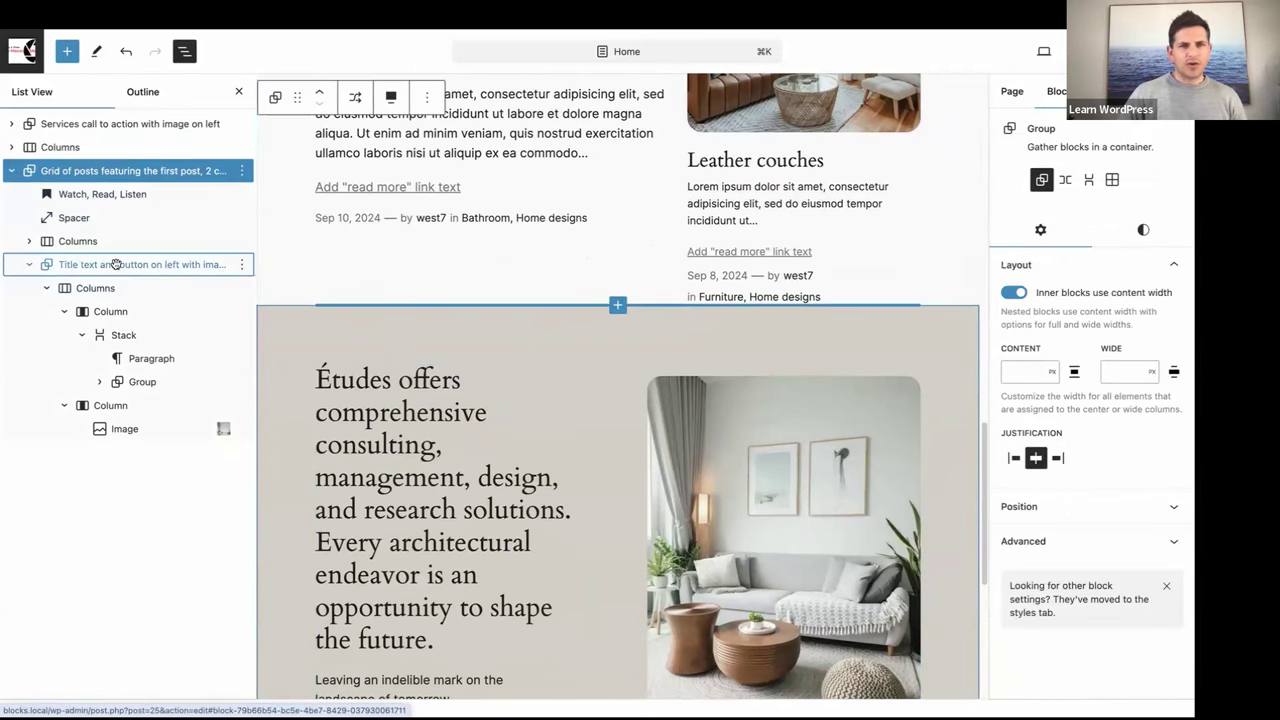
{"action": "left_click", "coordinate": [28, 265]}
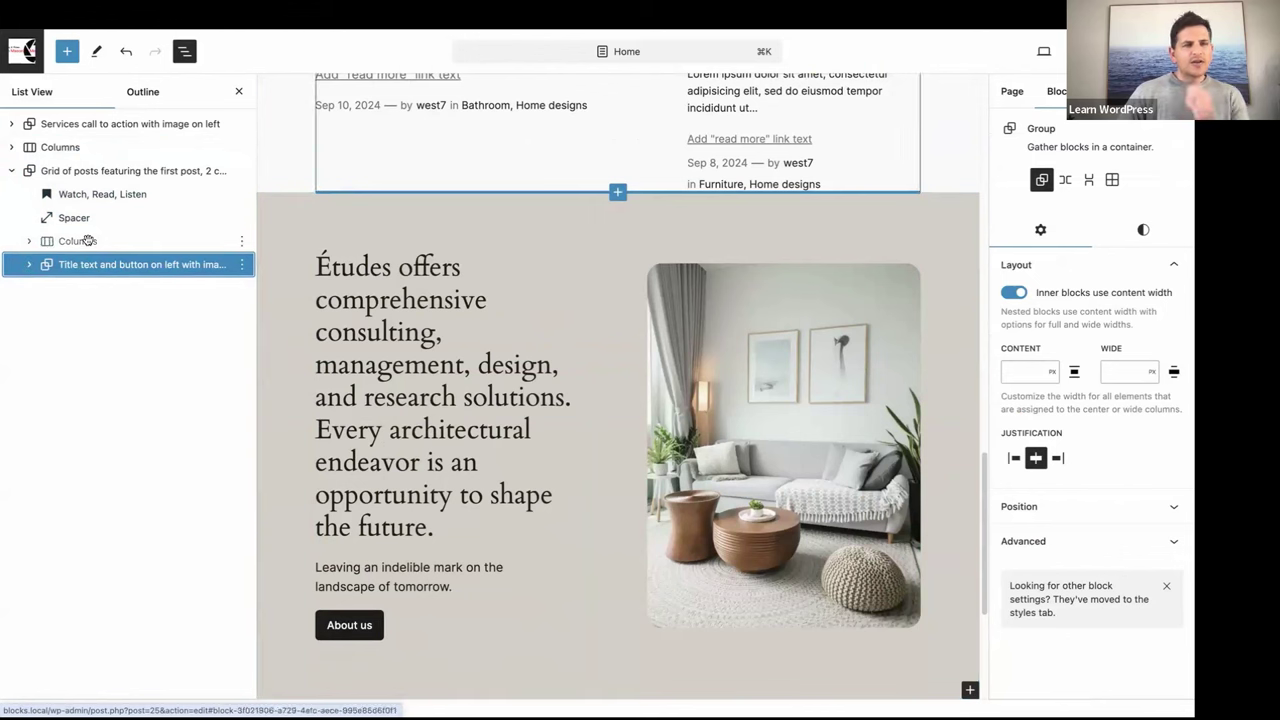
{"action": "left_click", "coordinate": [10, 175]}
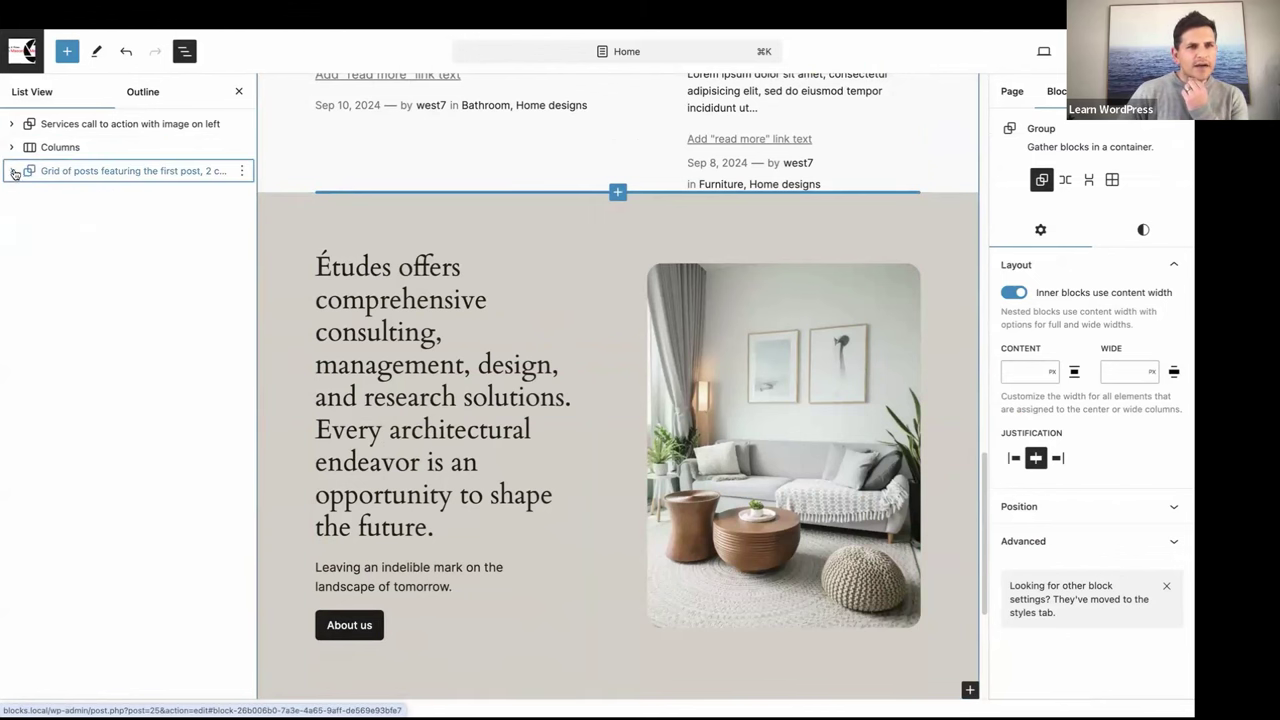
{"action": "left_click", "coordinate": [10, 175]}
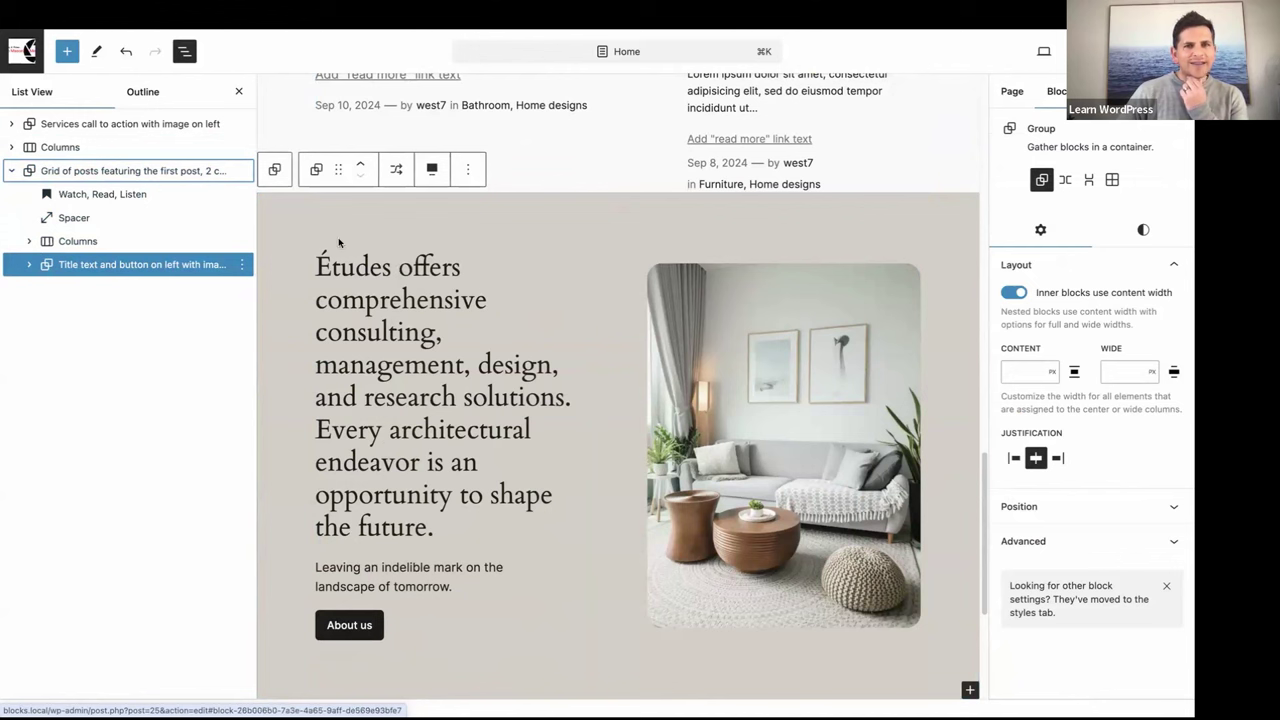
{"action": "left_click", "coordinate": [10, 172]}
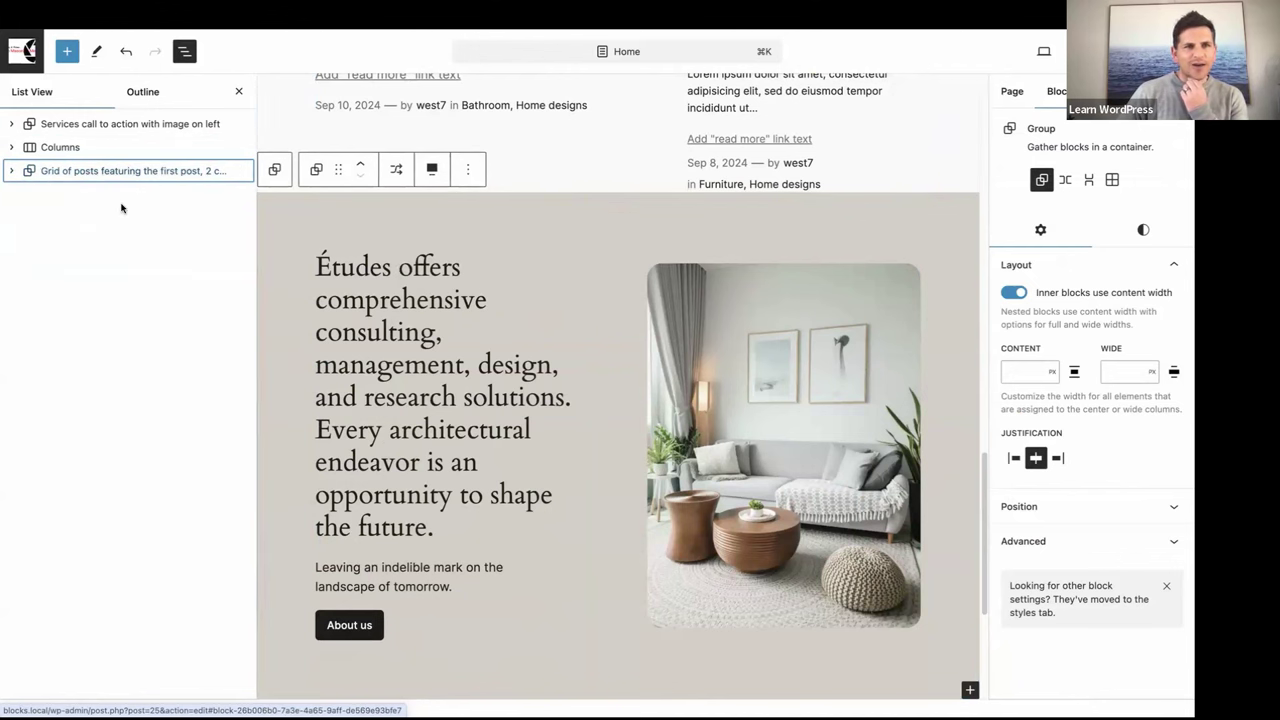
{"action": "left_click", "coordinate": [10, 175]}
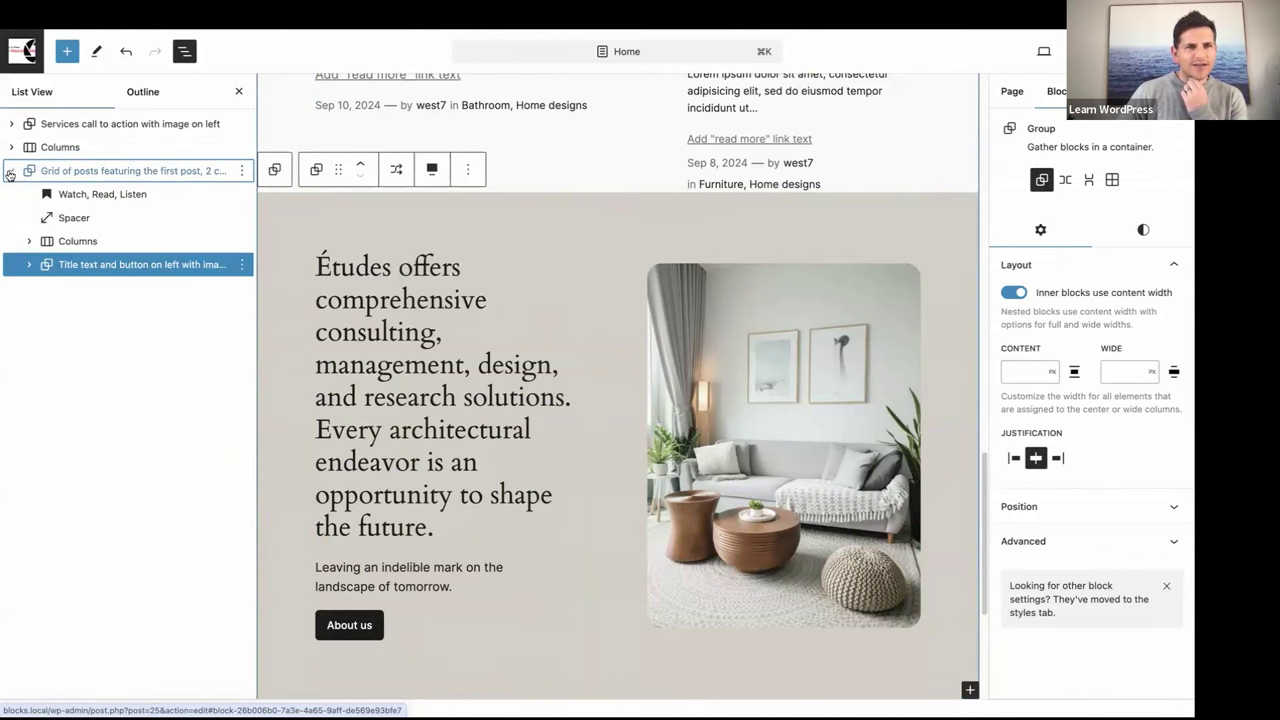
- Move the "Title text and button on left" group out of the post grid to the top level, directly below it
{"action": "left_click", "coordinate": [70, 265]}
{"action": "left_click_drag", "start_coordinate": [70, 265], "coordinate": [18, 283]}
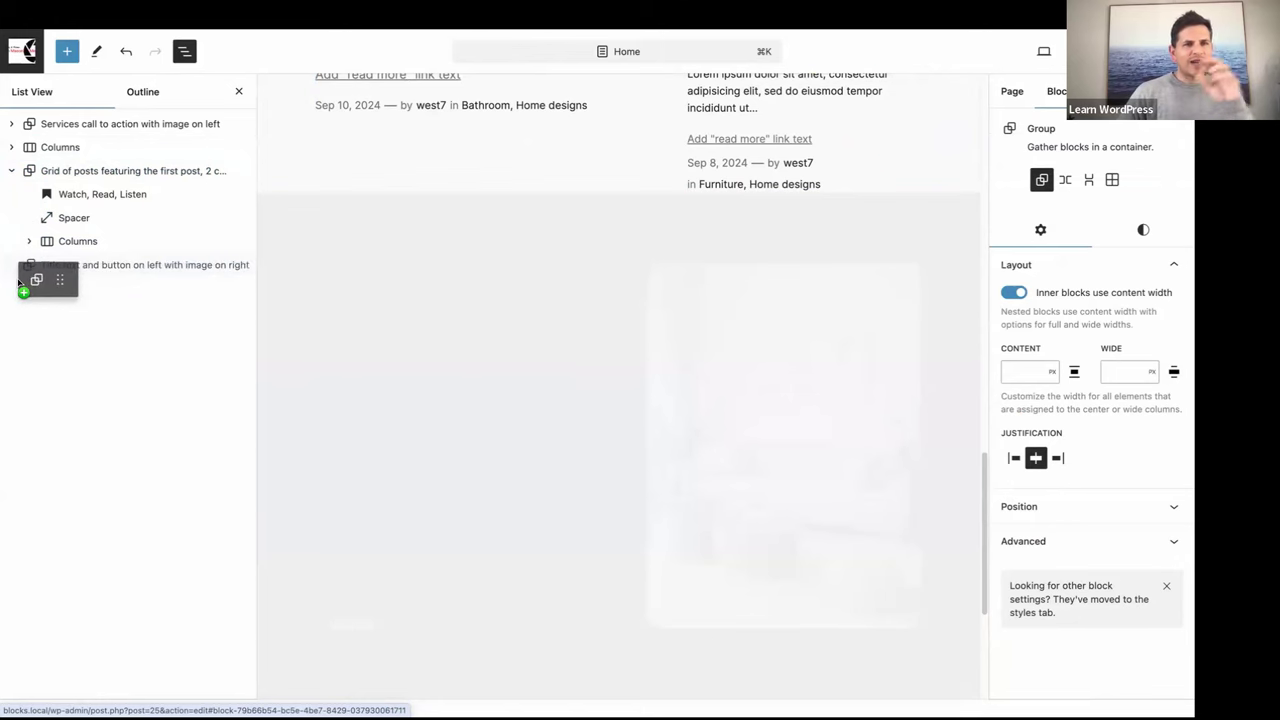
{"action": "left_click_drag", "start_coordinate": [18, 283], "coordinate": [15, 264]}
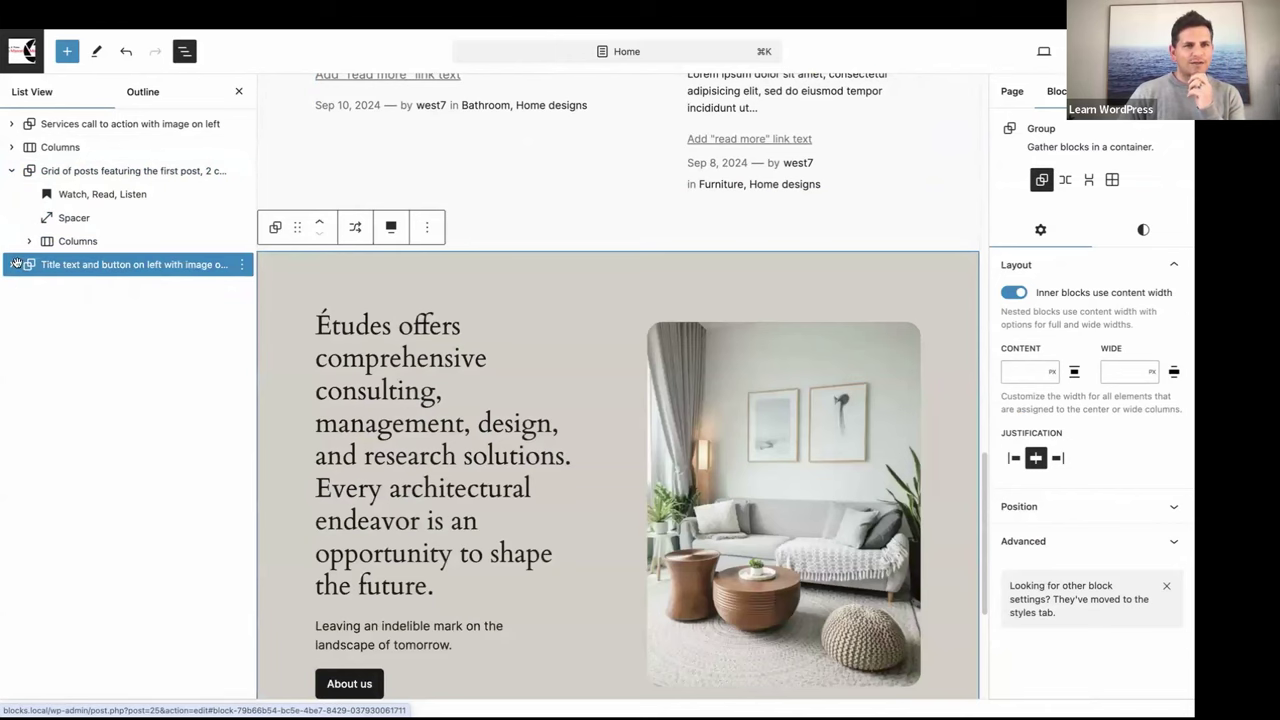
{"action": "left_click", "coordinate": [12, 171]}
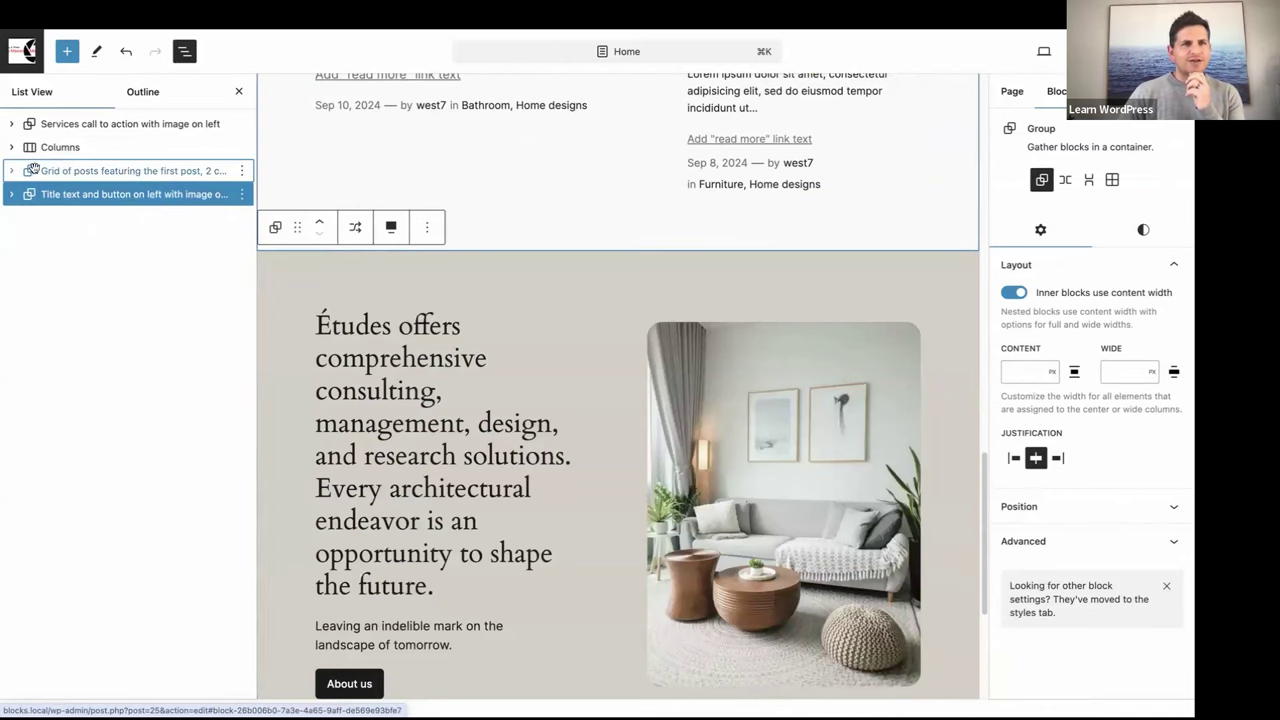
{"action": "left_click", "coordinate": [50, 171]}
{"action": "scroll", "coordinate": [522, 468], "scroll_direction": "down", "scroll_amount": 3}
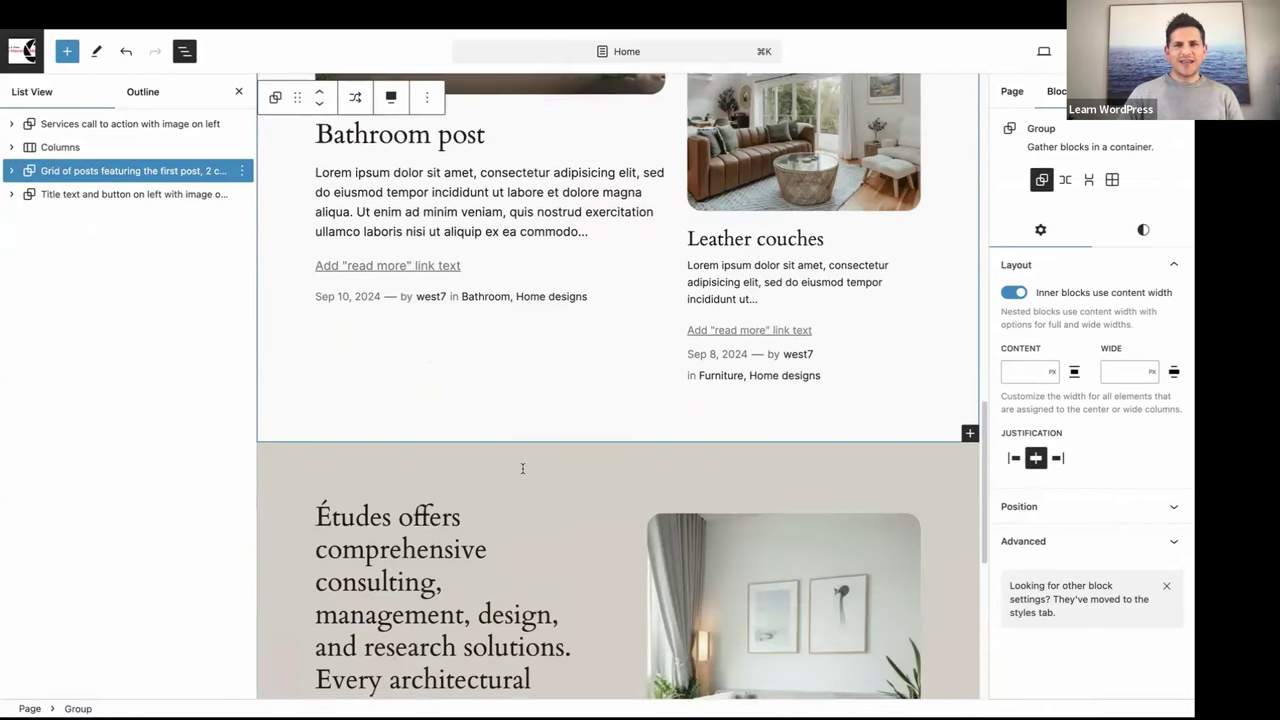
{"action": "scroll", "coordinate": [522, 468], "scroll_direction": "down", "scroll_amount": 2}
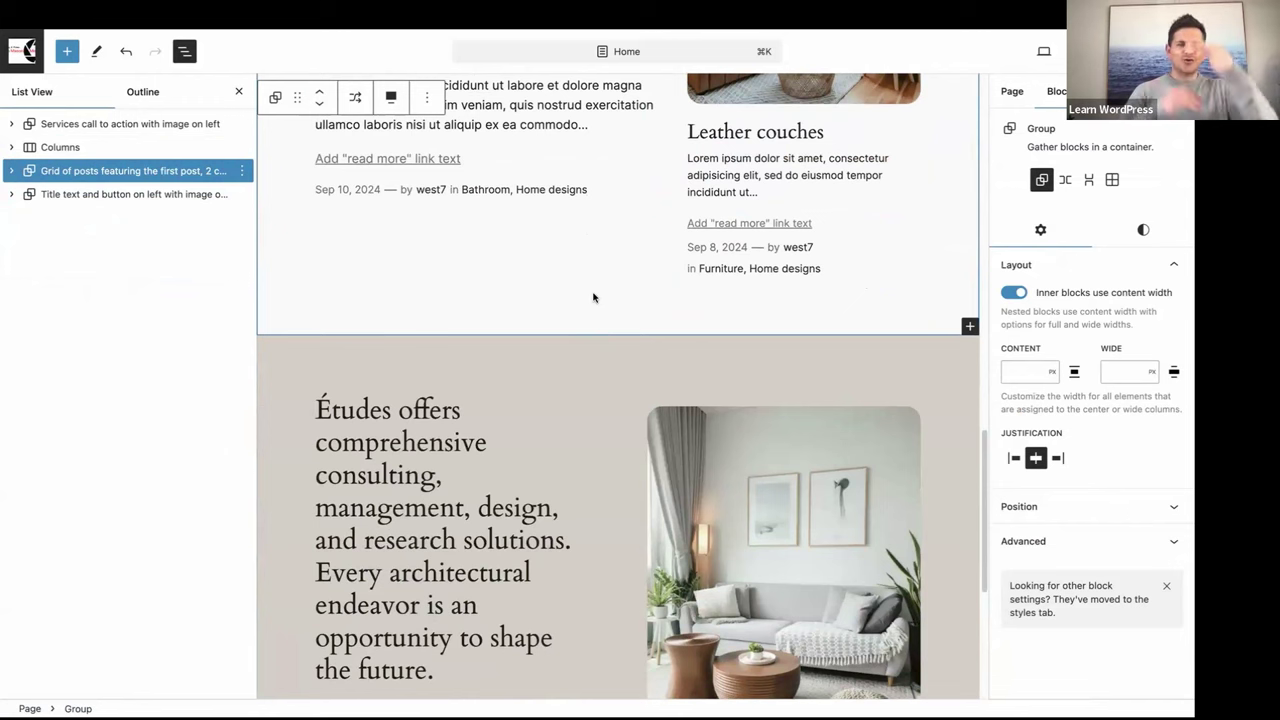
- Check the top-level page sections and save the changes to the Home page and the site
{"action": "left_click", "coordinate": [37, 194]}
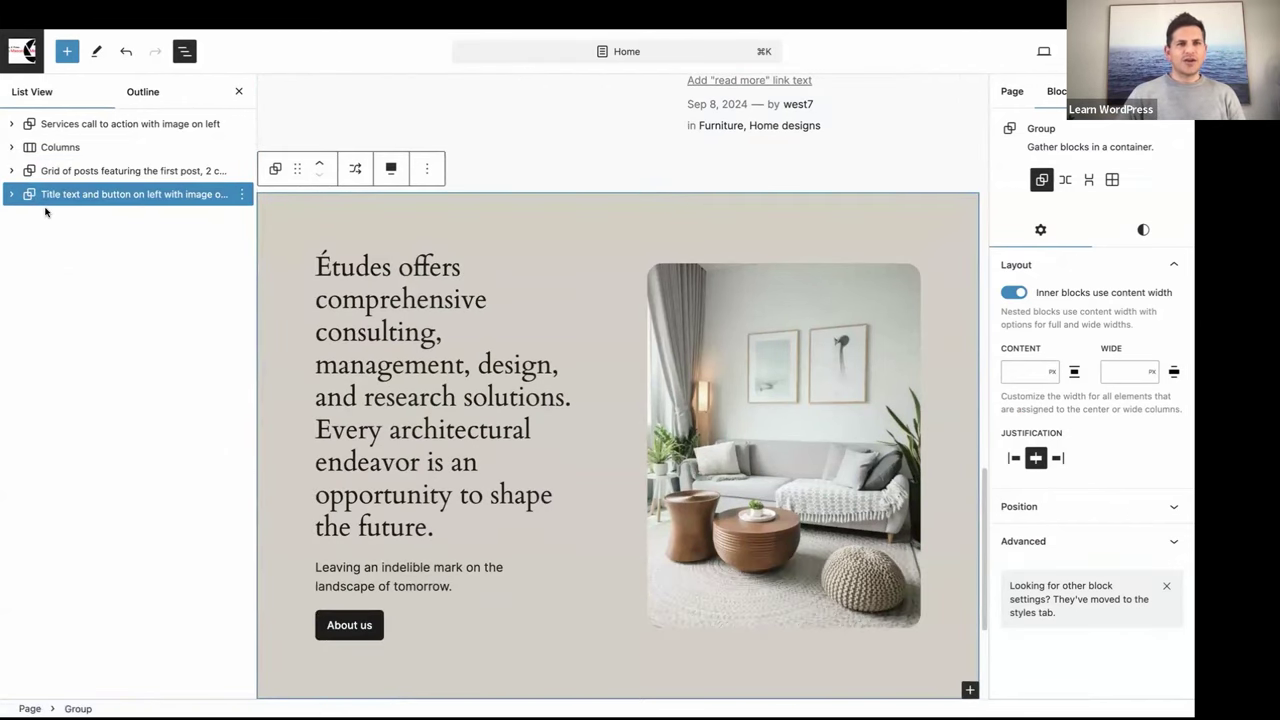
{"action": "left_click", "coordinate": [42, 126]}
{"action": "scroll", "coordinate": [498, 328], "scroll_direction": "down", "scroll_amount": 10}
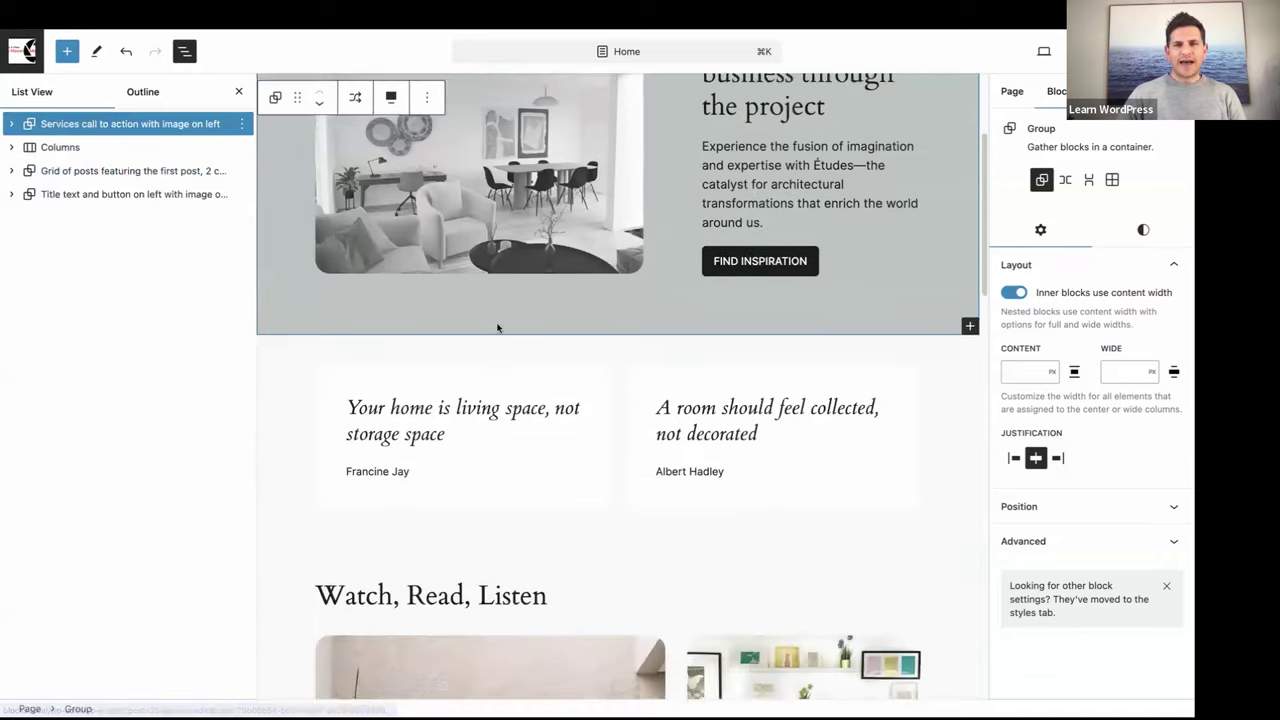
{"action": "scroll", "coordinate": [498, 328], "scroll_direction": "down", "scroll_amount": 3}
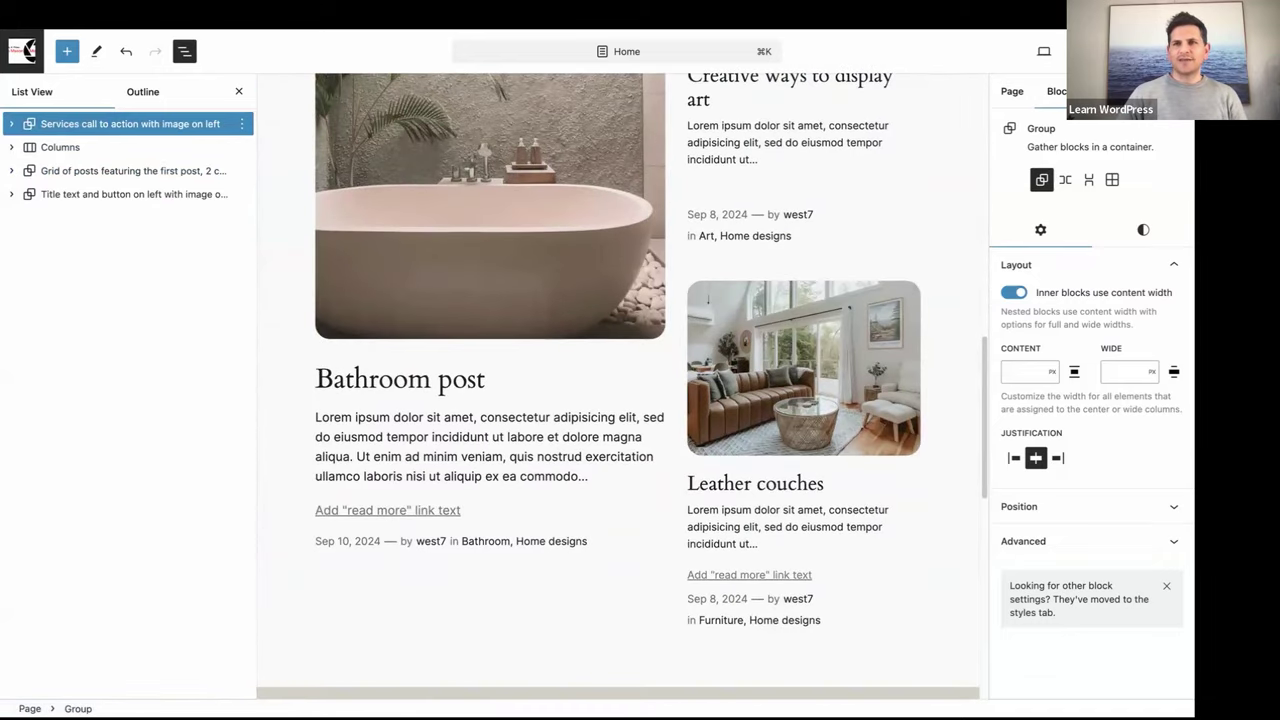
{"action": "left_click", "coordinate": [1085, 51]}
{"action": "left_click", "coordinate": [1062, 55]}
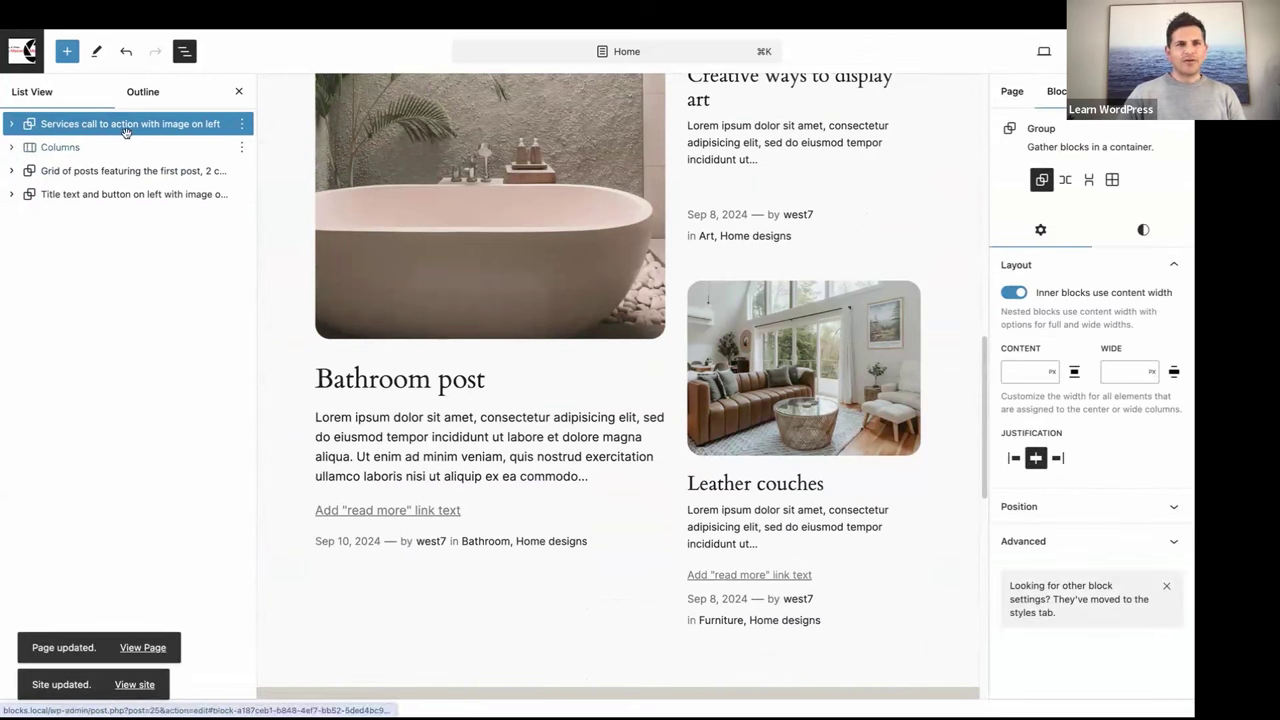
- Leave the Home page editor and open the Site Editor for the active theme
{"action": "left_click", "coordinate": [22, 50]}
{"action": "mouse_move", "coordinate": [48, 270]}
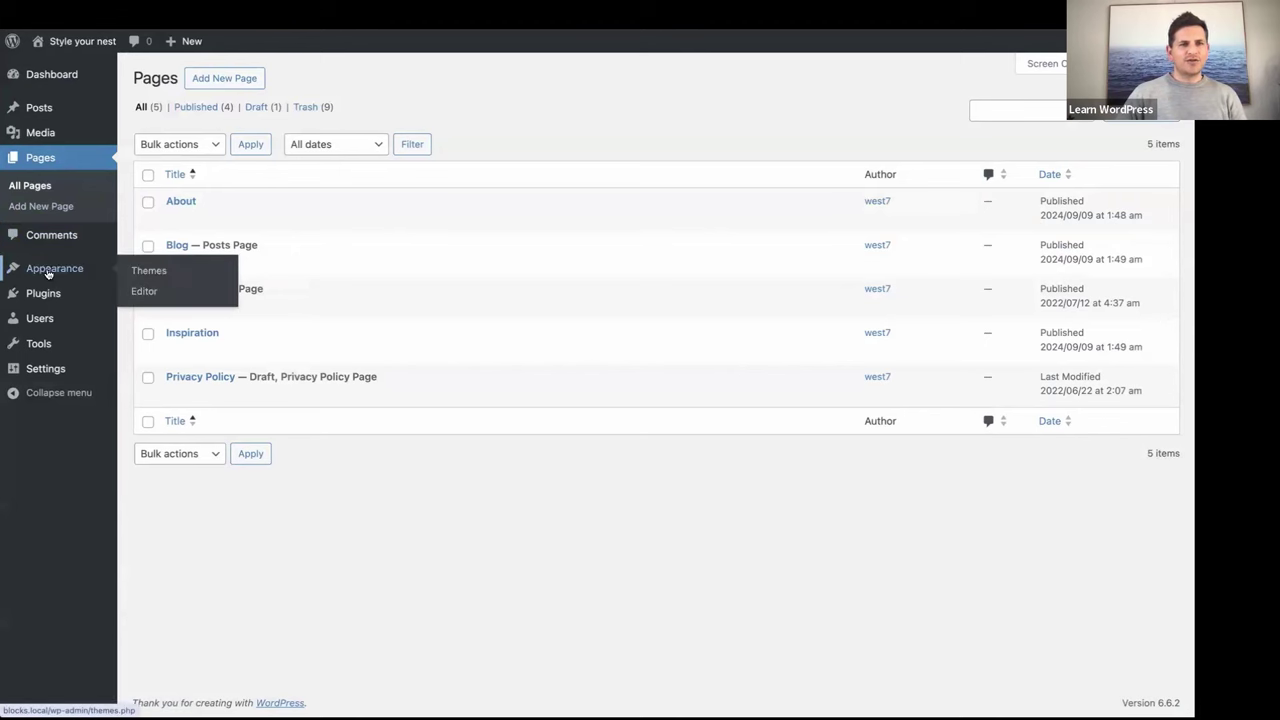
{"action": "left_click", "coordinate": [145, 291]}
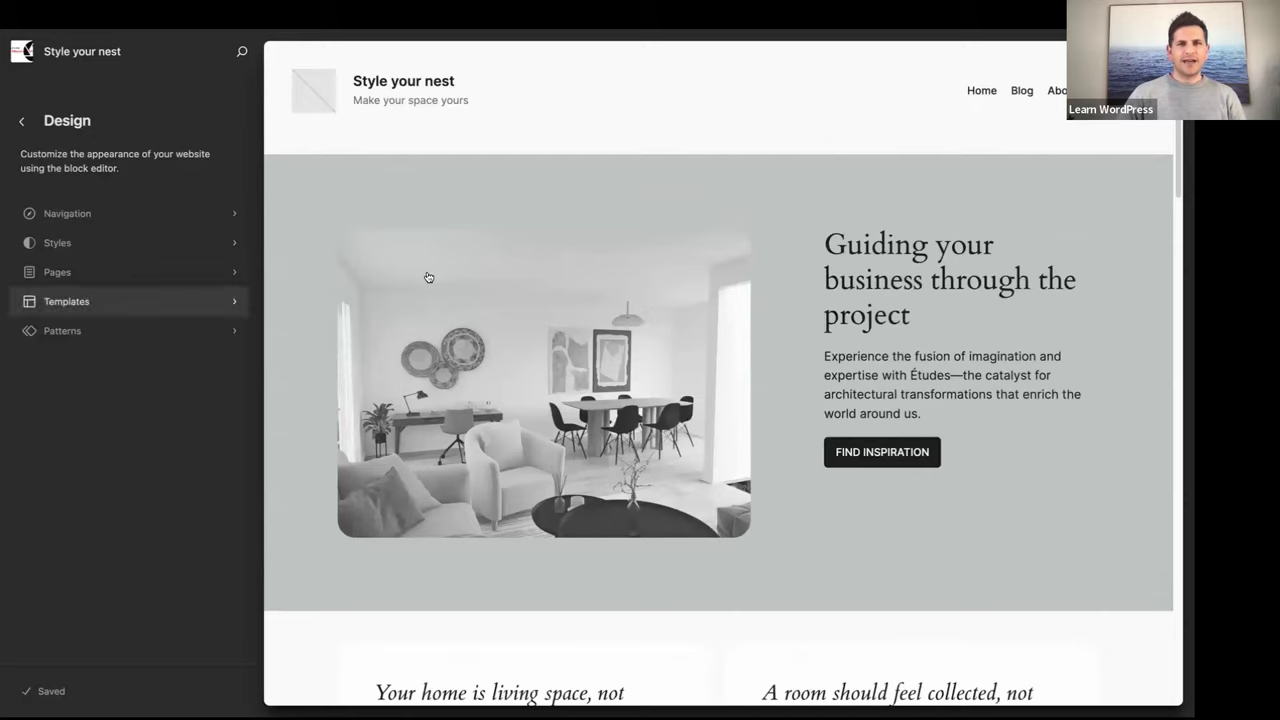
- Review the Home page preview from header to footer and check where the header sits in the page's block structure
{"action": "scroll", "coordinate": [409, 274], "scroll_direction": "down", "scroll_amount": 5}
{"action": "scroll", "coordinate": [409, 274], "scroll_direction": "down", "scroll_amount": 14}
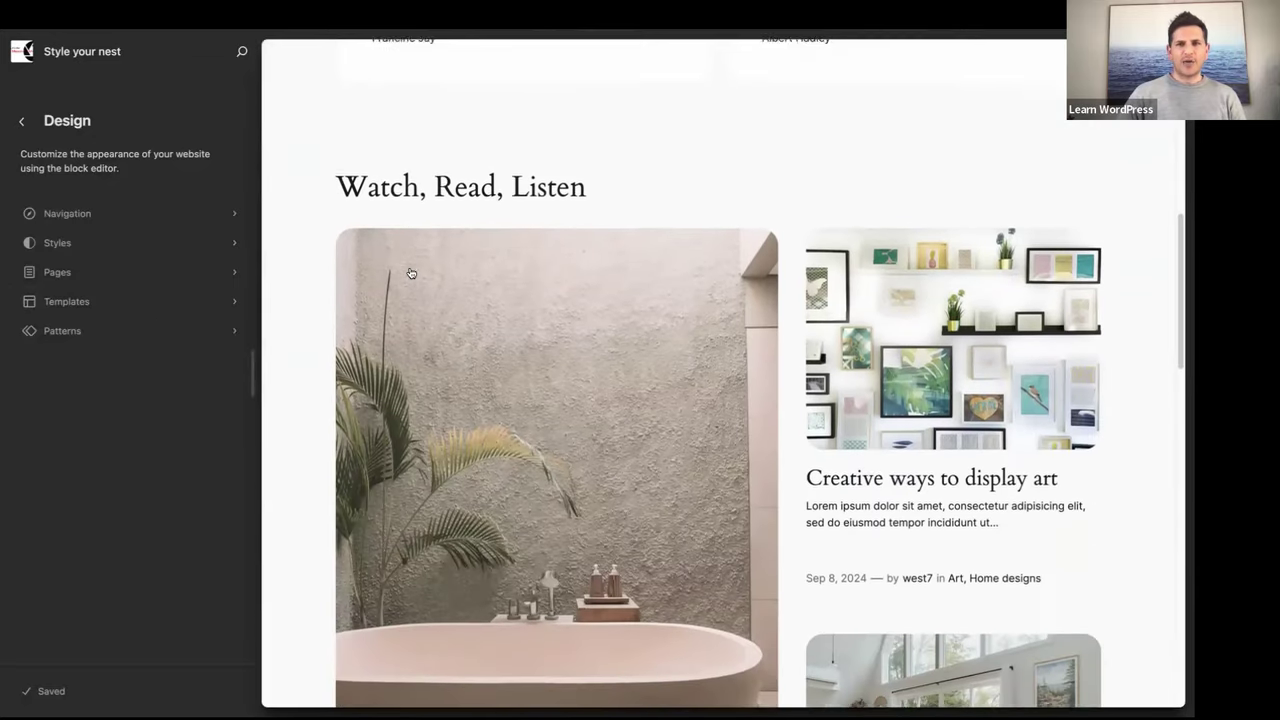
{"action": "scroll", "coordinate": [409, 274], "scroll_direction": "down", "scroll_amount": 4}
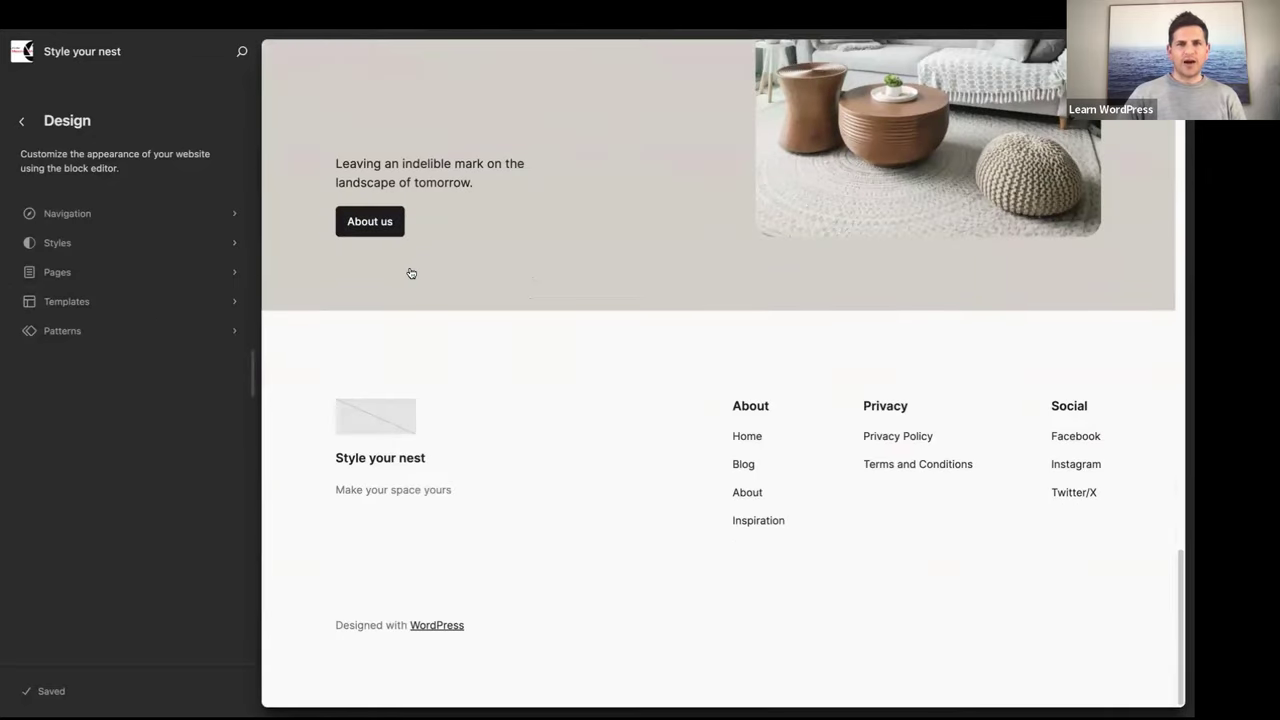
{"action": "scroll", "coordinate": [409, 274], "scroll_direction": "up", "scroll_amount": 10}
{"action": "scroll", "coordinate": [411, 275], "scroll_direction": "up", "scroll_amount": 15}
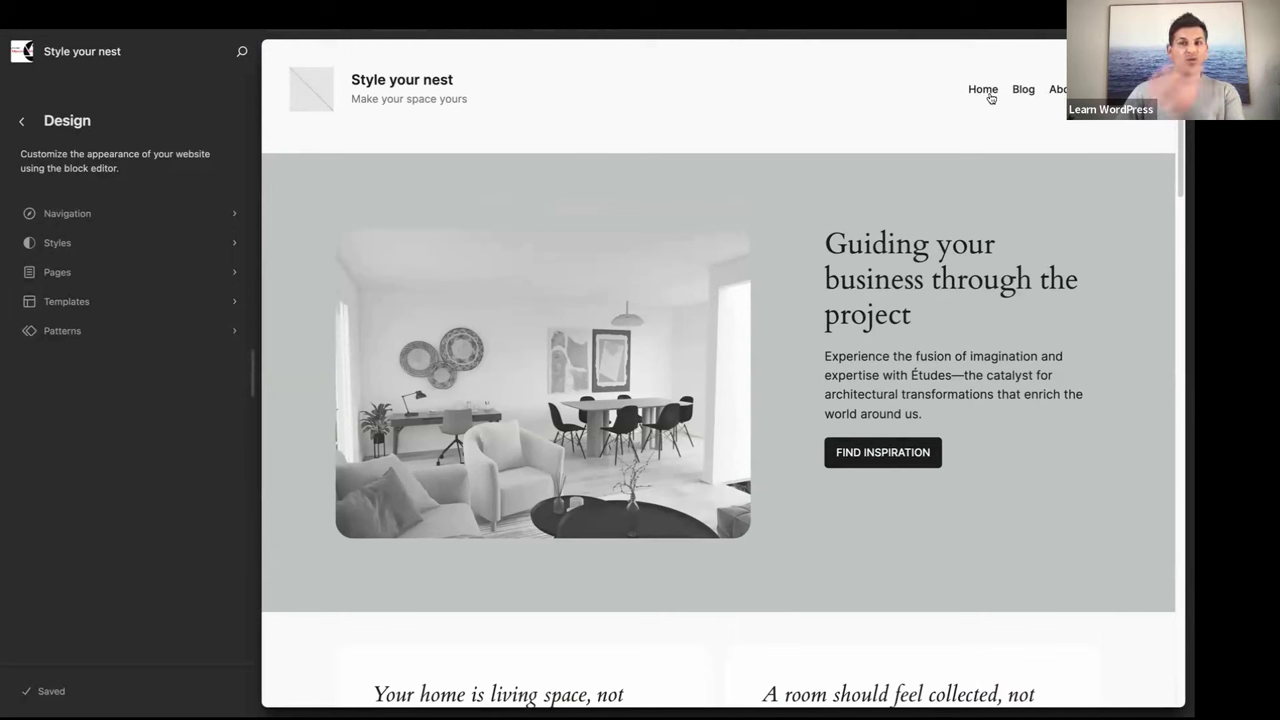
{"action": "left_click", "coordinate": [530, 128]}
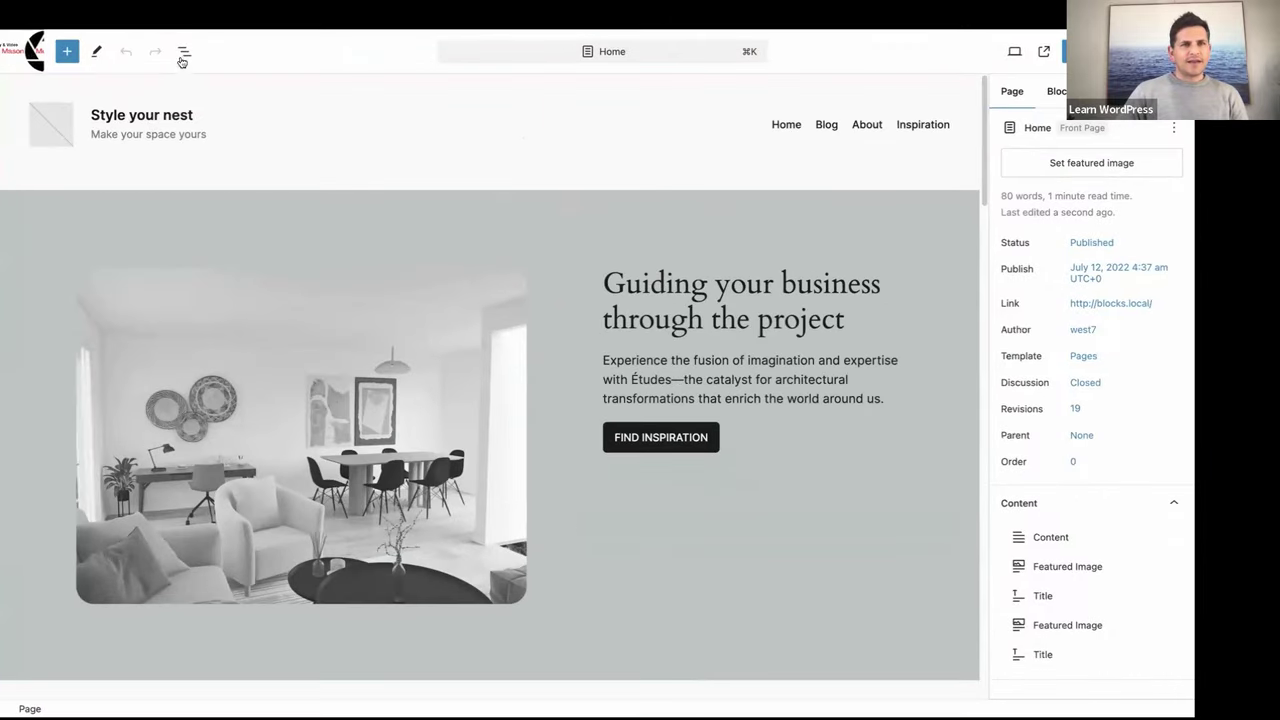
{"action": "left_click", "coordinate": [181, 55]}
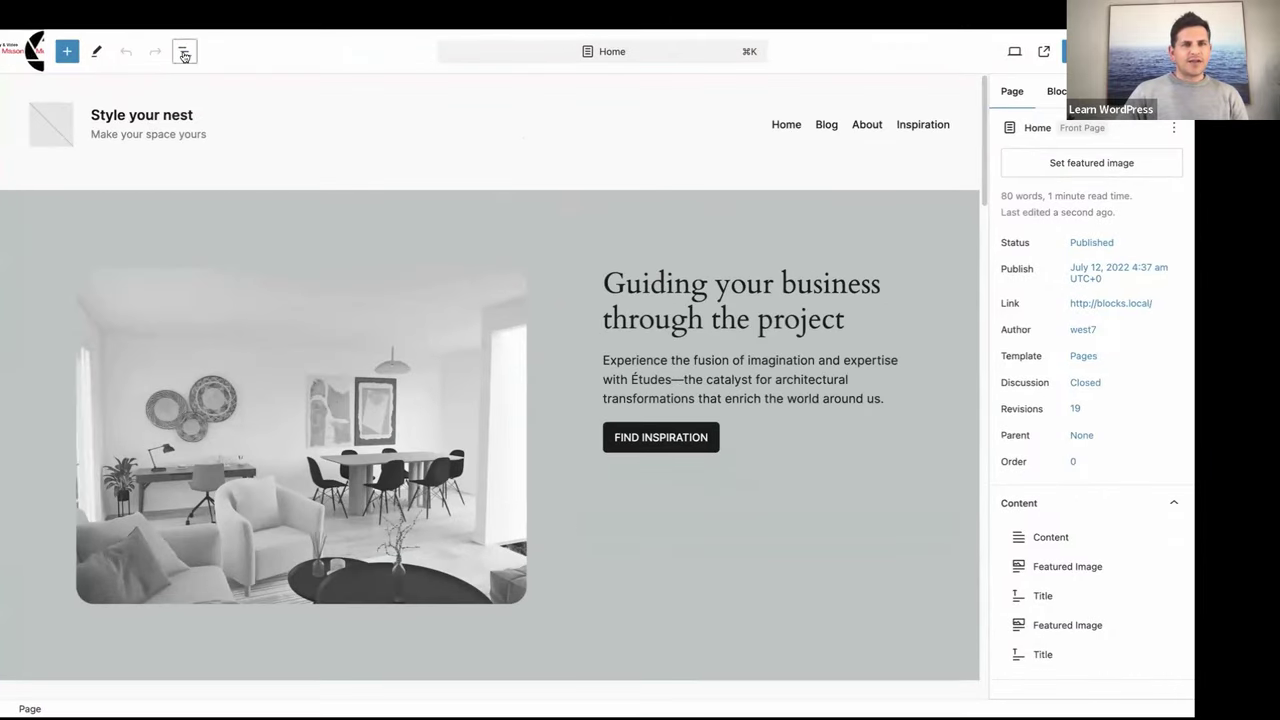
{"action": "left_click", "coordinate": [60, 125]}
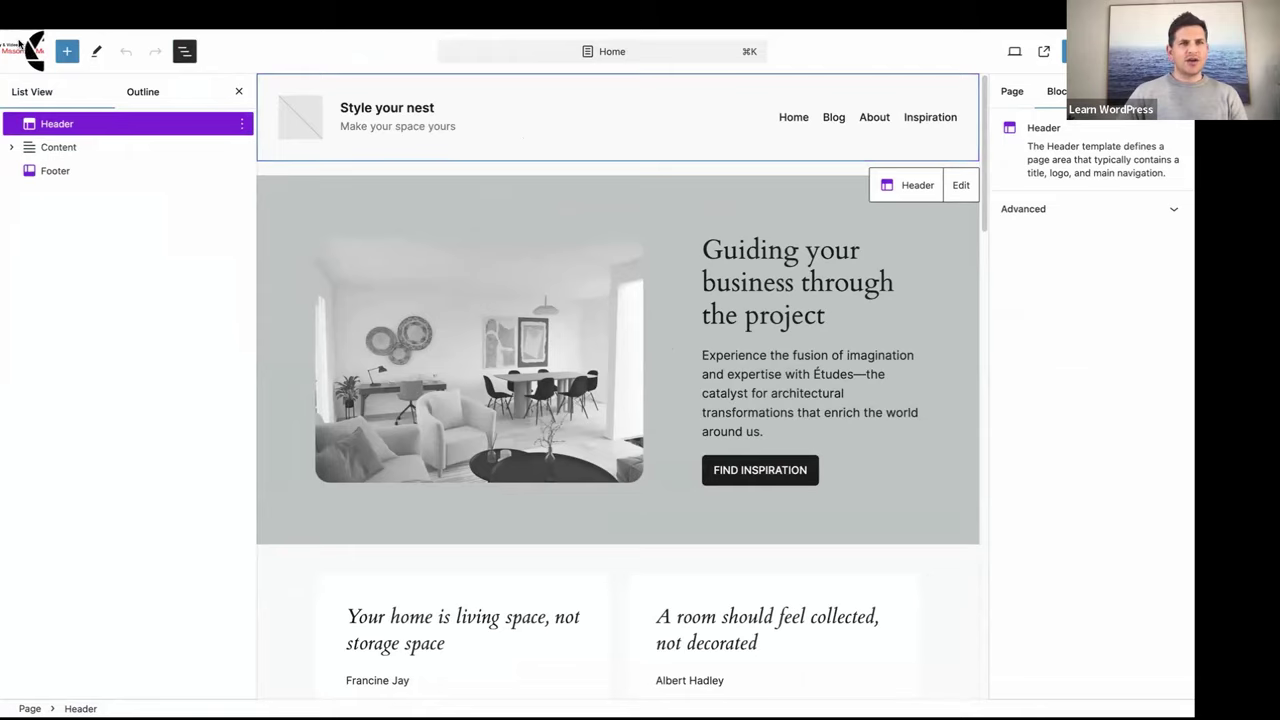
{"action": "left_click", "coordinate": [20, 44]}
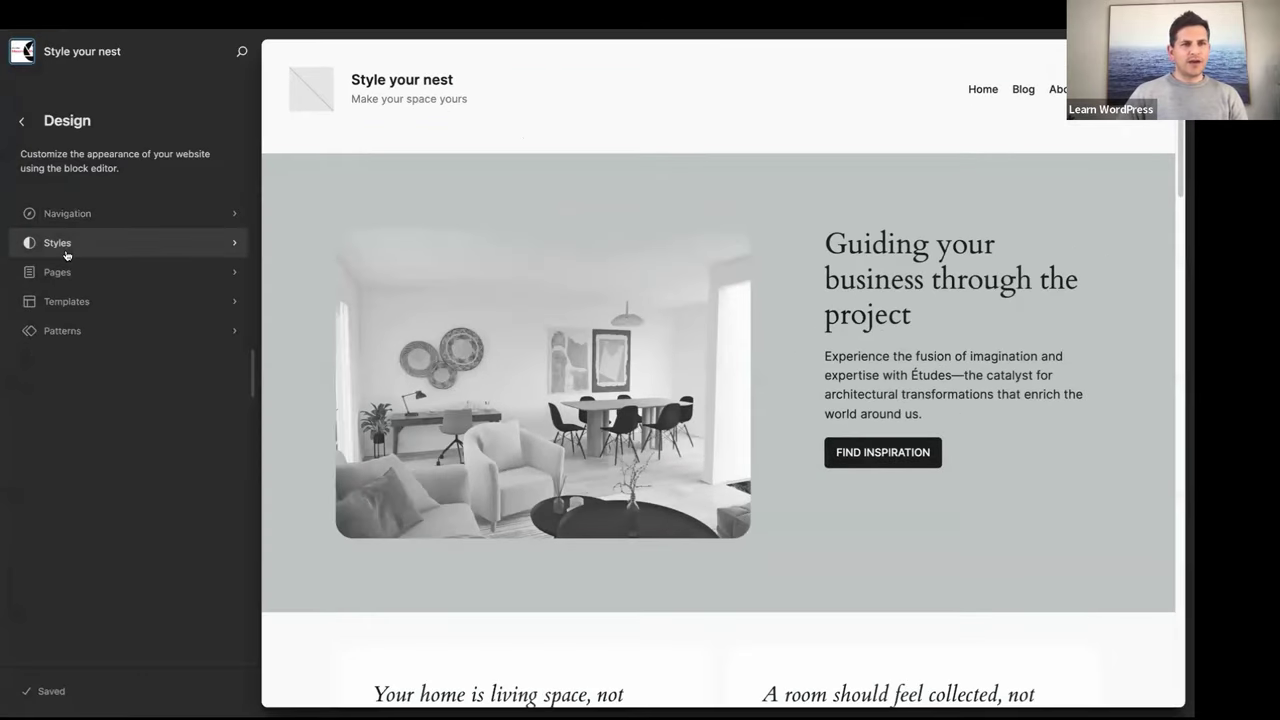
- Find the Pages template among all templates and open it for editing
{"action": "left_click", "coordinate": [60, 302]}
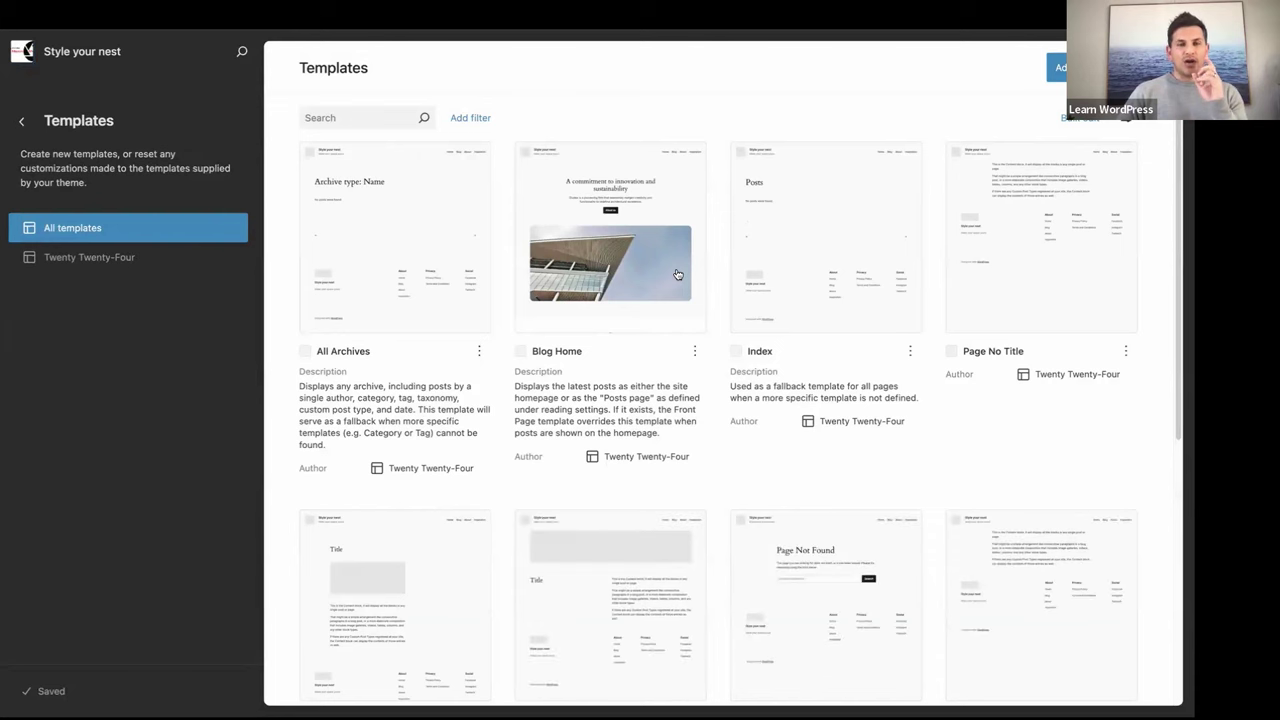
{"action": "scroll", "coordinate": [704, 270], "scroll_direction": "down", "scroll_amount": 1}
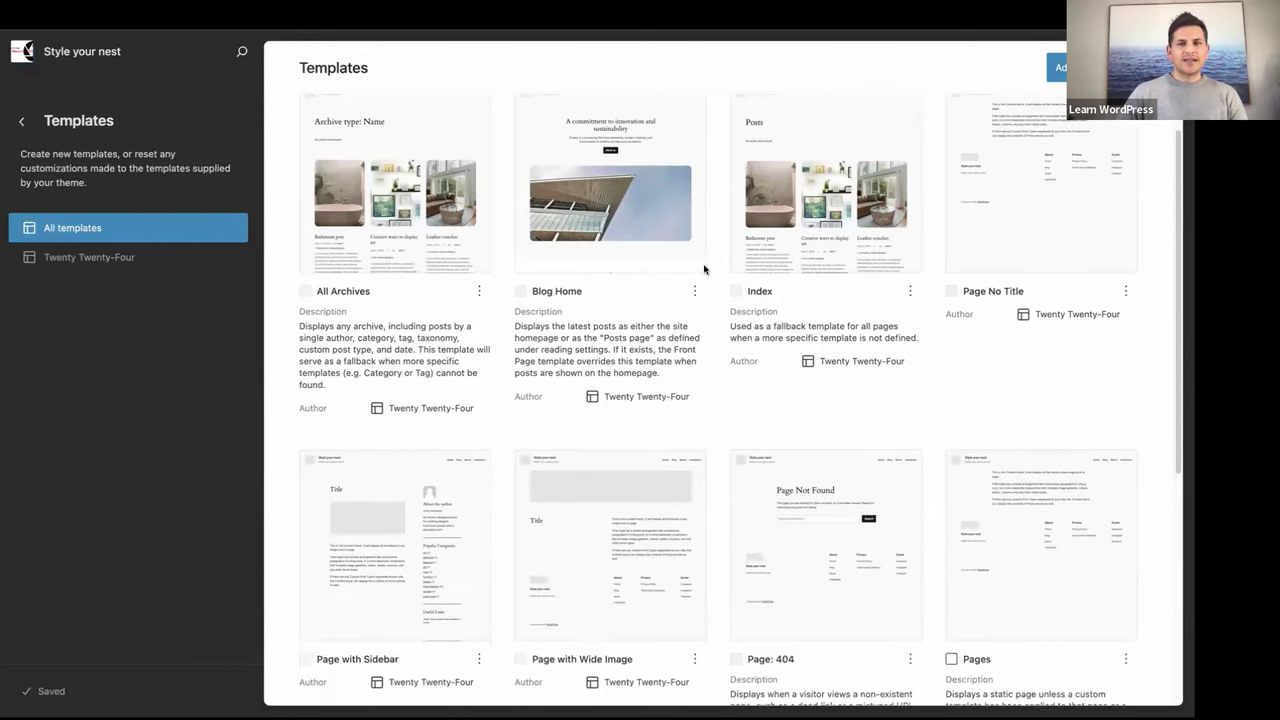
{"action": "scroll", "coordinate": [704, 270], "scroll_direction": "down", "scroll_amount": 2}
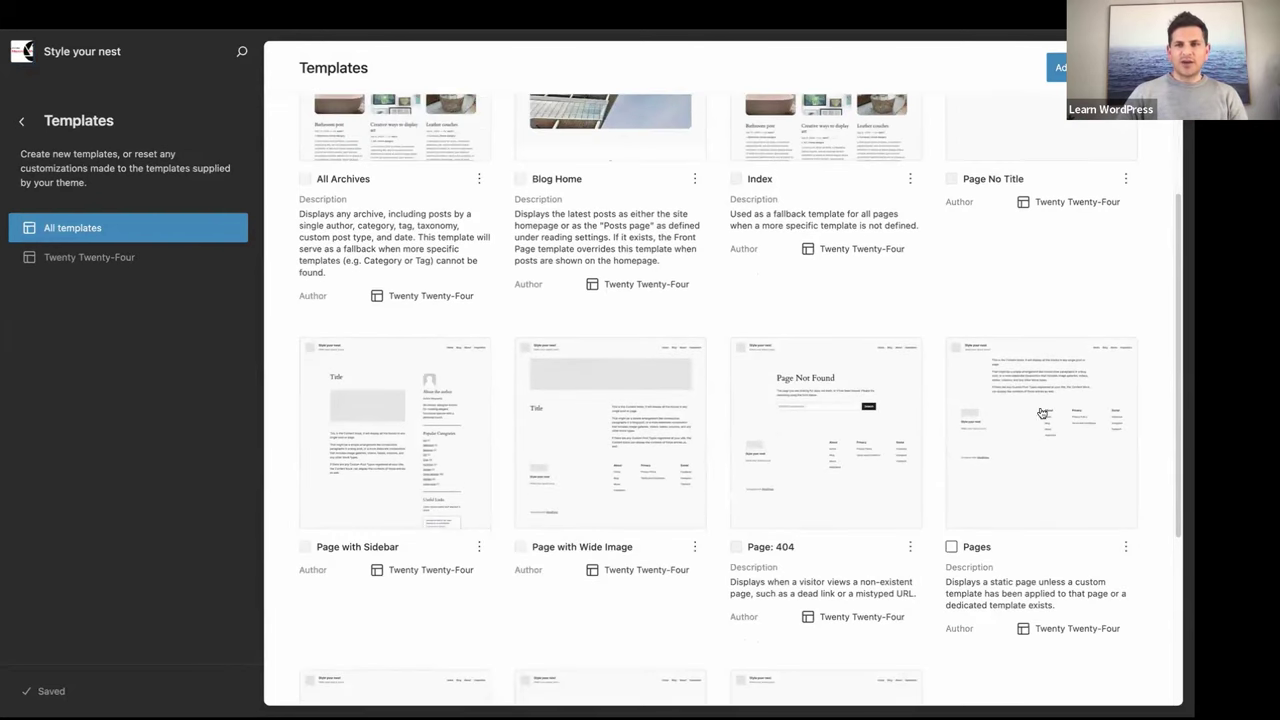
{"action": "left_click", "coordinate": [1034, 438]}
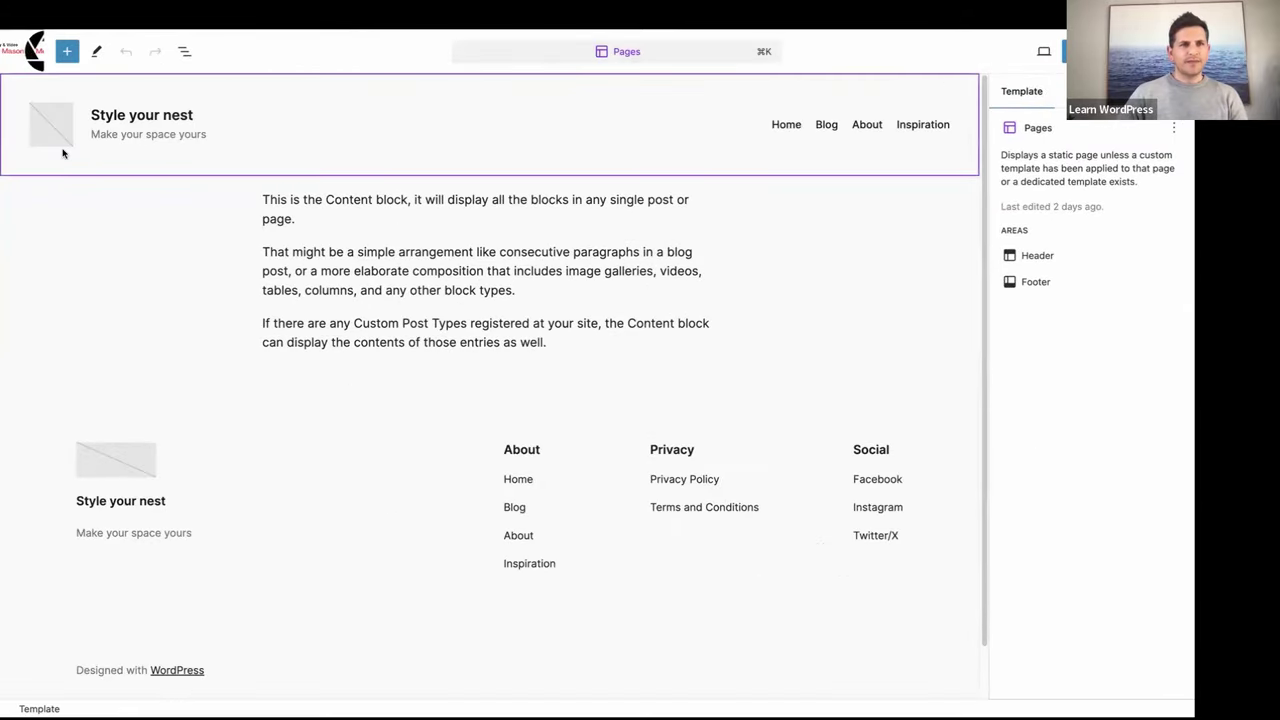
- Use Untitled-design-6.png from the media library as the header's site logo and enlarge it to an image width of 144
{"action": "left_click", "coordinate": [62, 152]}
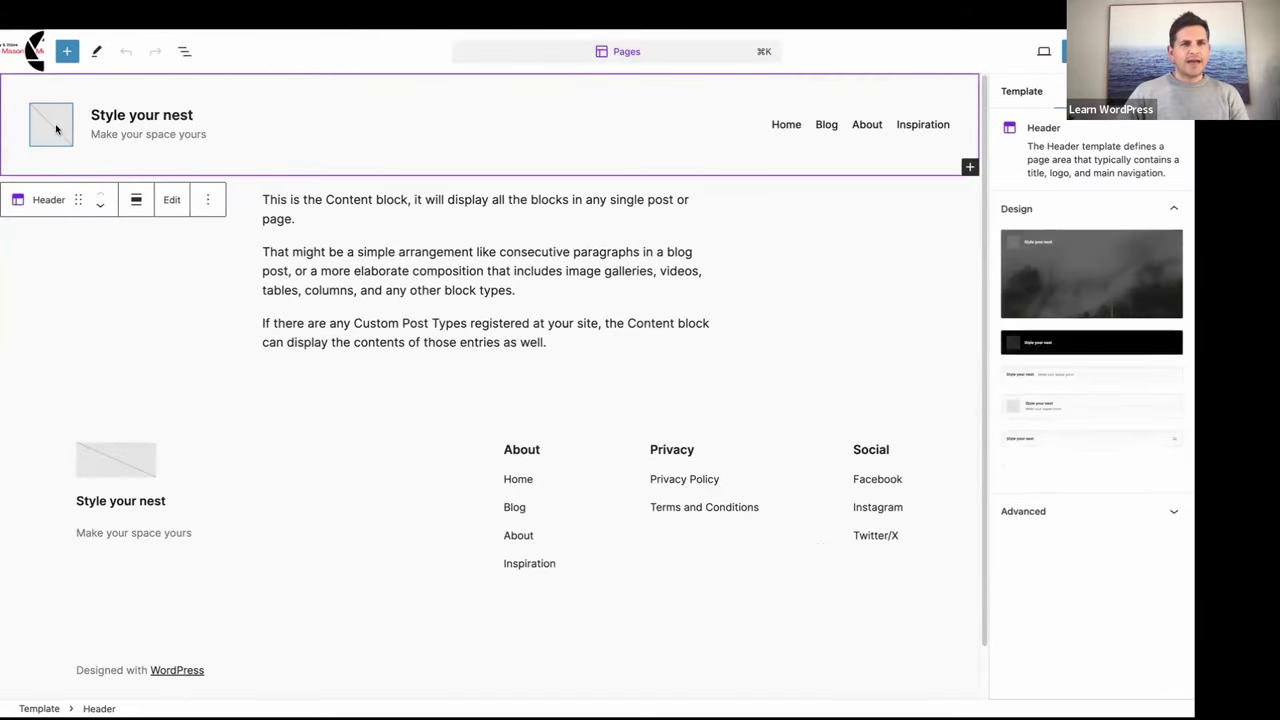
{"action": "left_click", "coordinate": [51, 130]}
{"action": "left_click", "coordinate": [51, 130]}
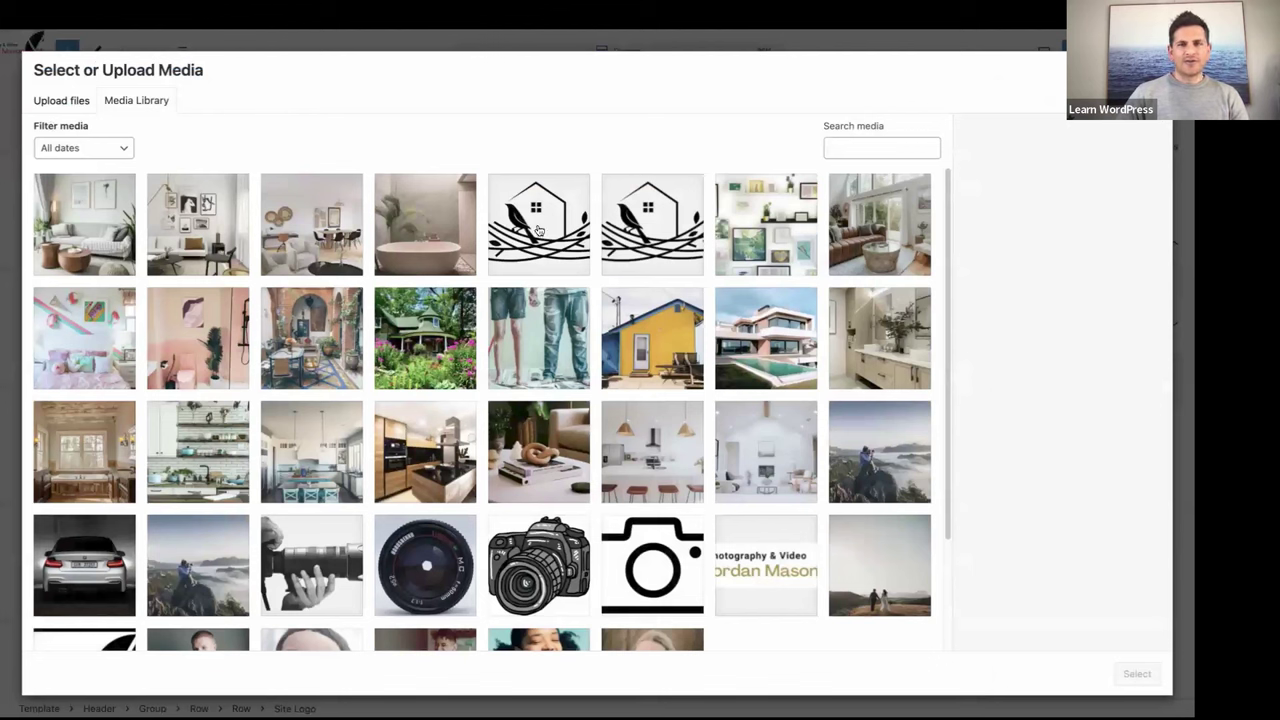
{"action": "left_click", "coordinate": [539, 231]}
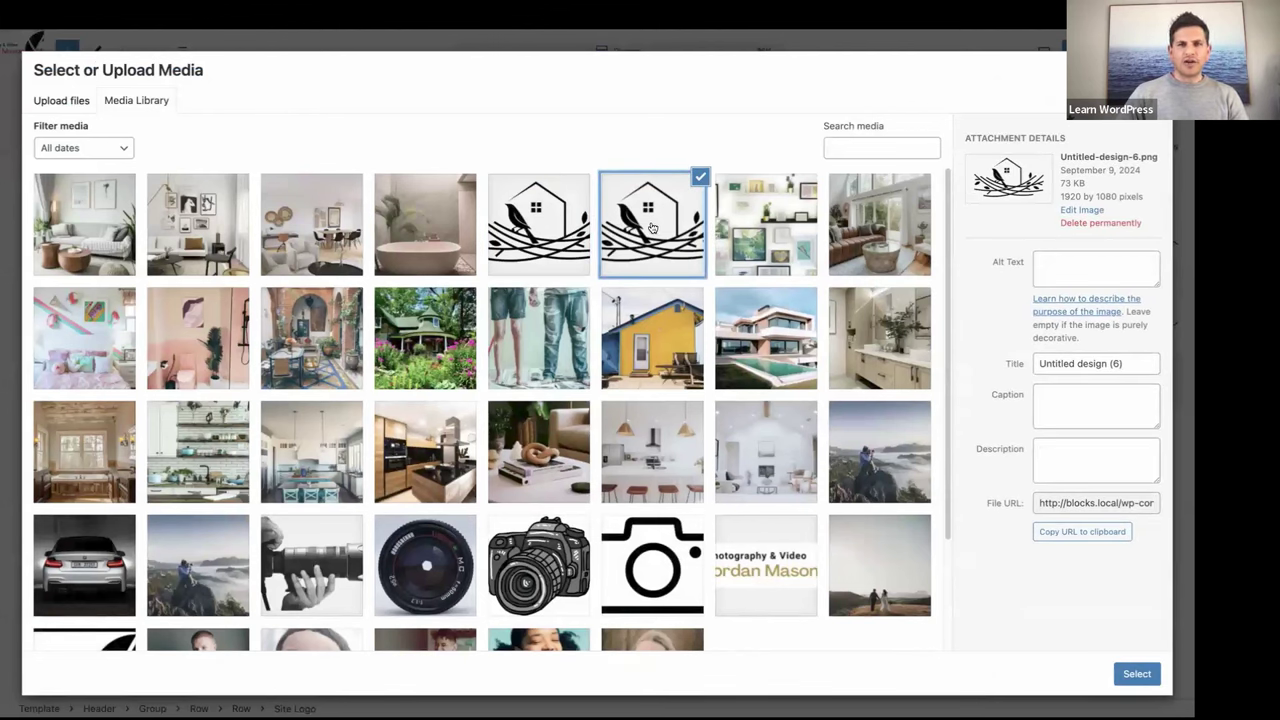
{"action": "left_click", "coordinate": [1136, 675]}
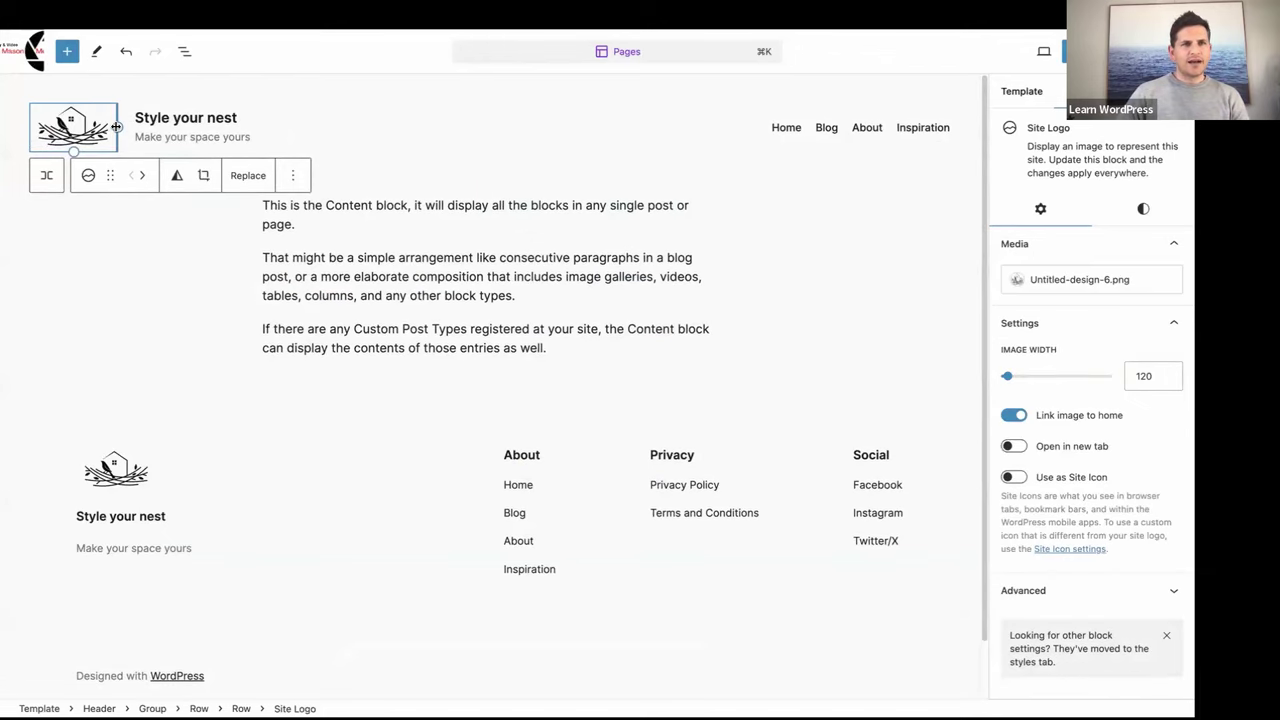
{"action": "left_click_drag", "start_coordinate": [117, 127], "coordinate": [135, 133]}
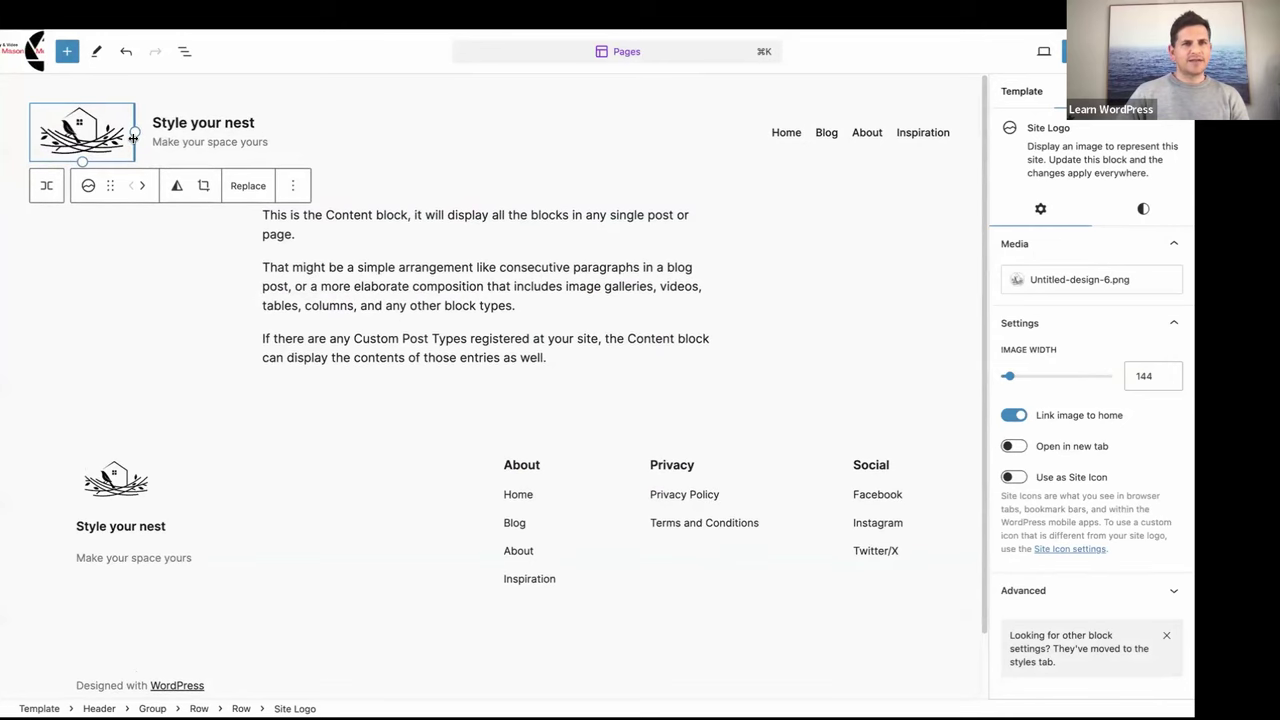
- Examine the alternative designs offered for the Header and Footer template parts of the Pages template
{"action": "left_click", "coordinate": [184, 51]}
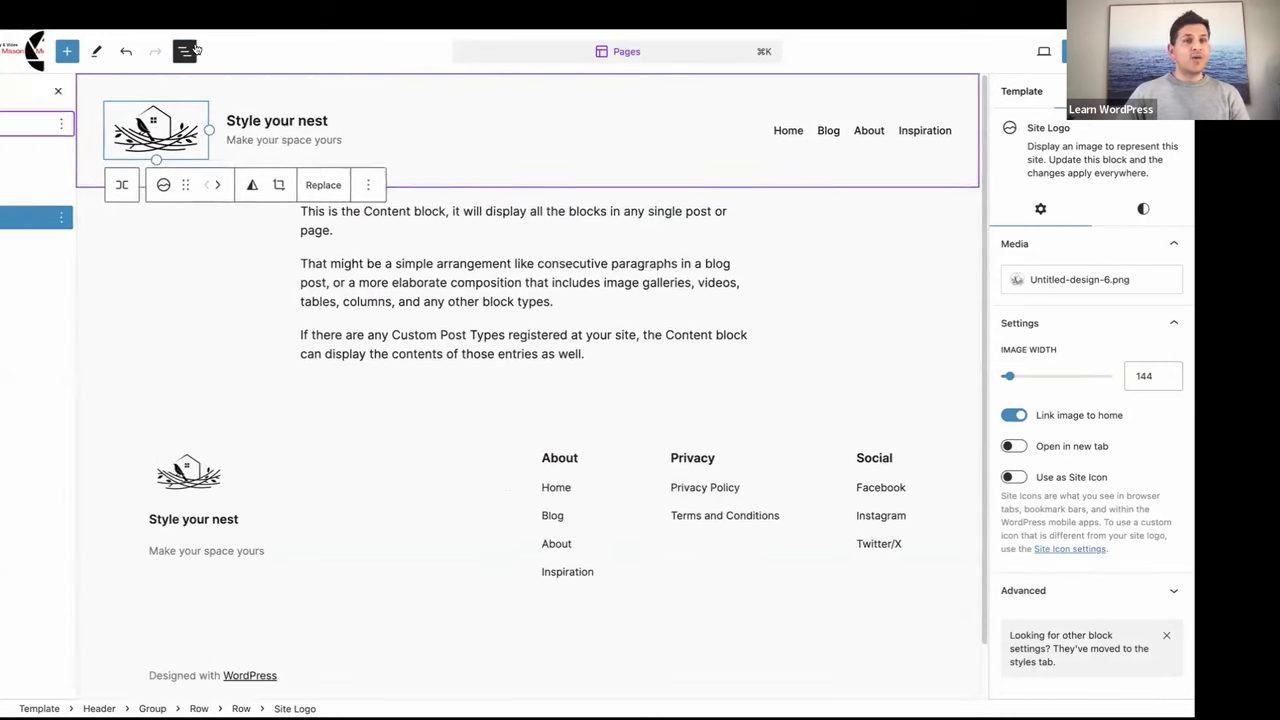
{"action": "left_click", "coordinate": [62, 124]}
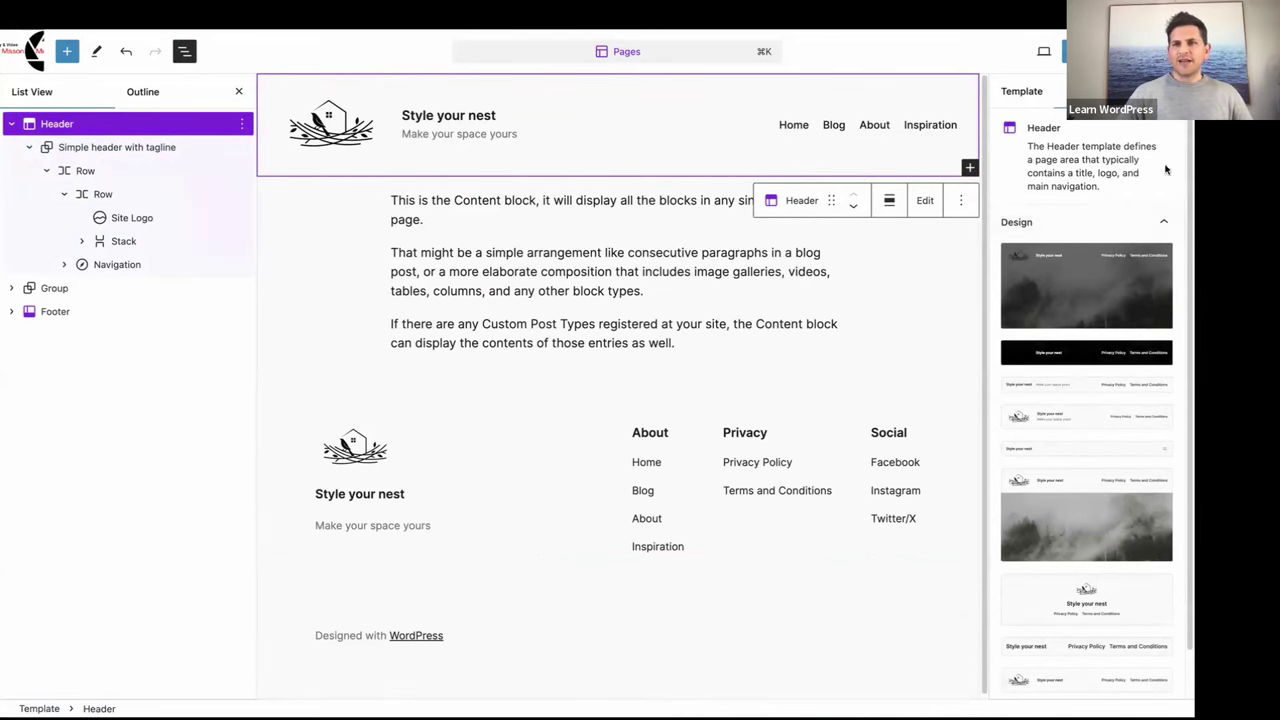
{"action": "scroll", "coordinate": [1184, 131], "scroll_direction": "down", "scroll_amount": 1}
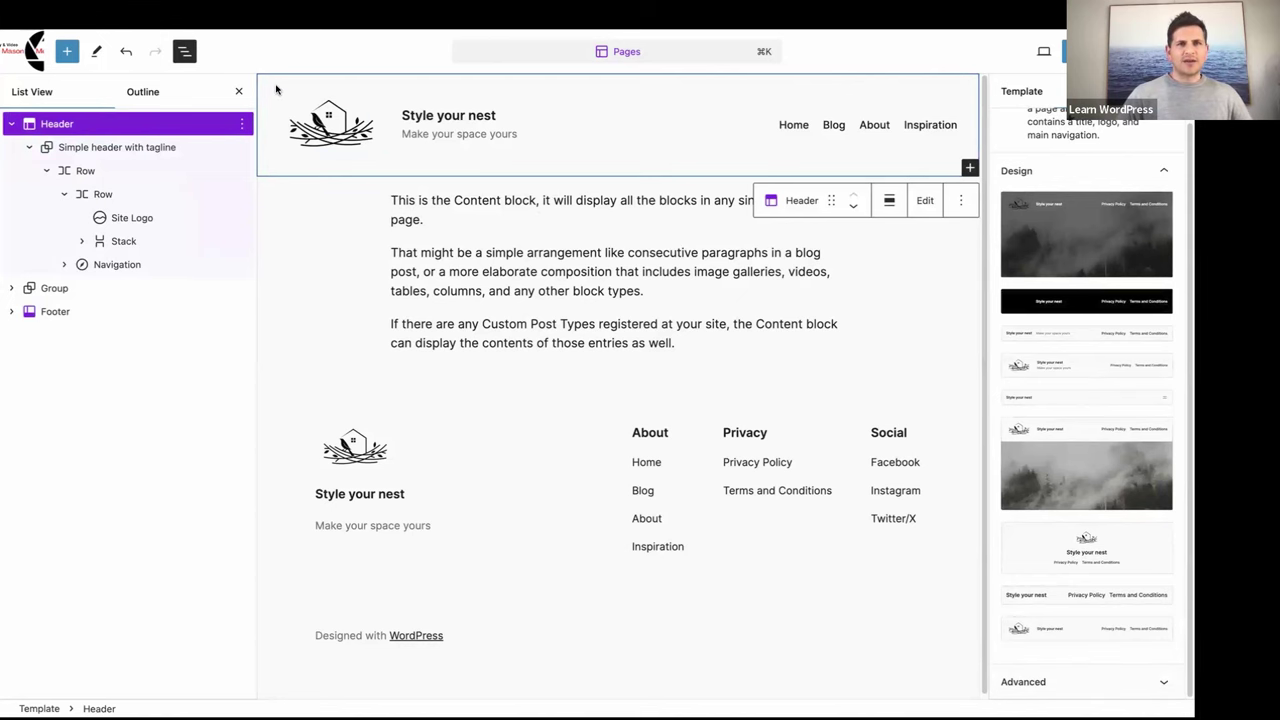
{"action": "left_click", "coordinate": [45, 313]}
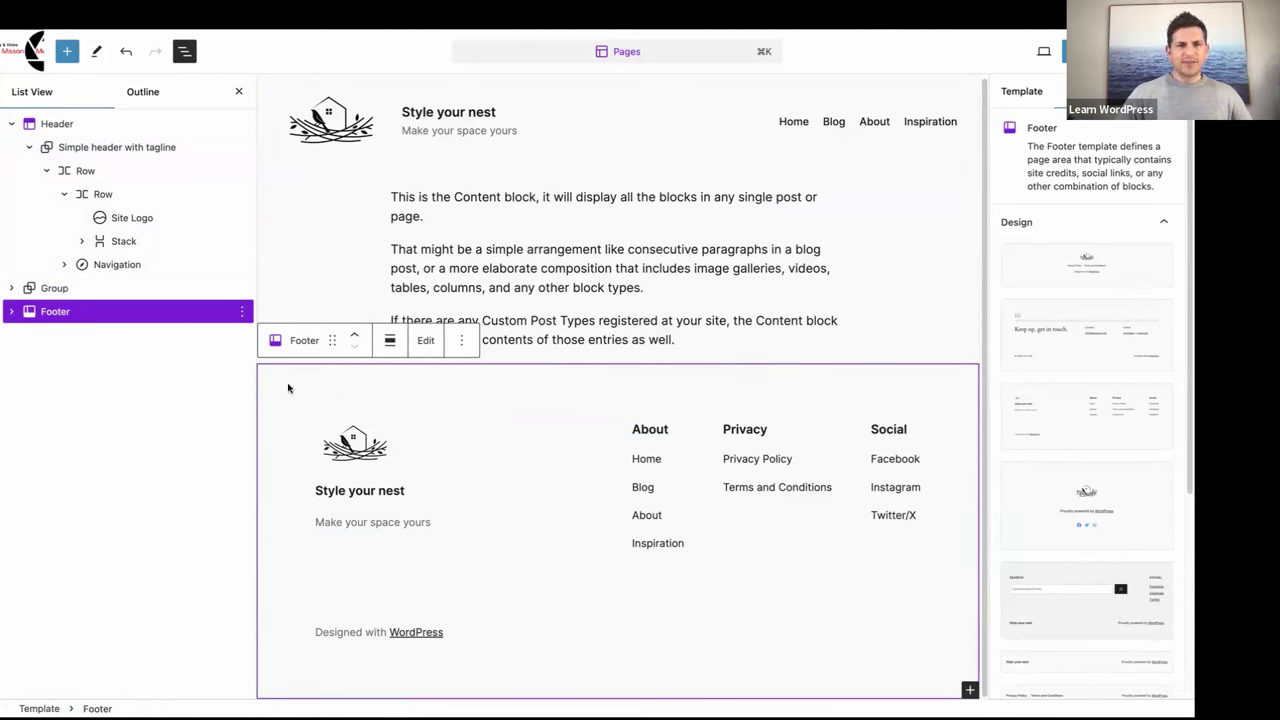
{"action": "scroll", "coordinate": [1108, 350], "scroll_direction": "down", "scroll_amount": 5}
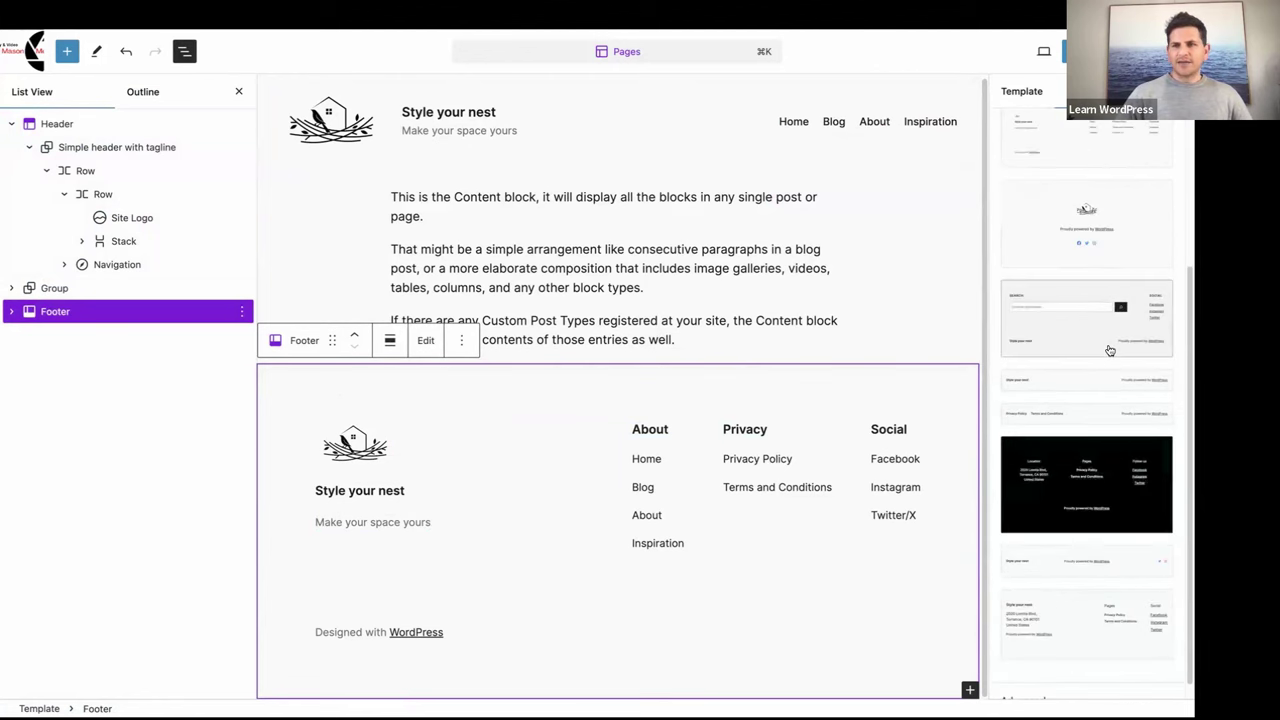
{"action": "scroll", "coordinate": [1108, 350], "scroll_direction": "down", "scroll_amount": 1}
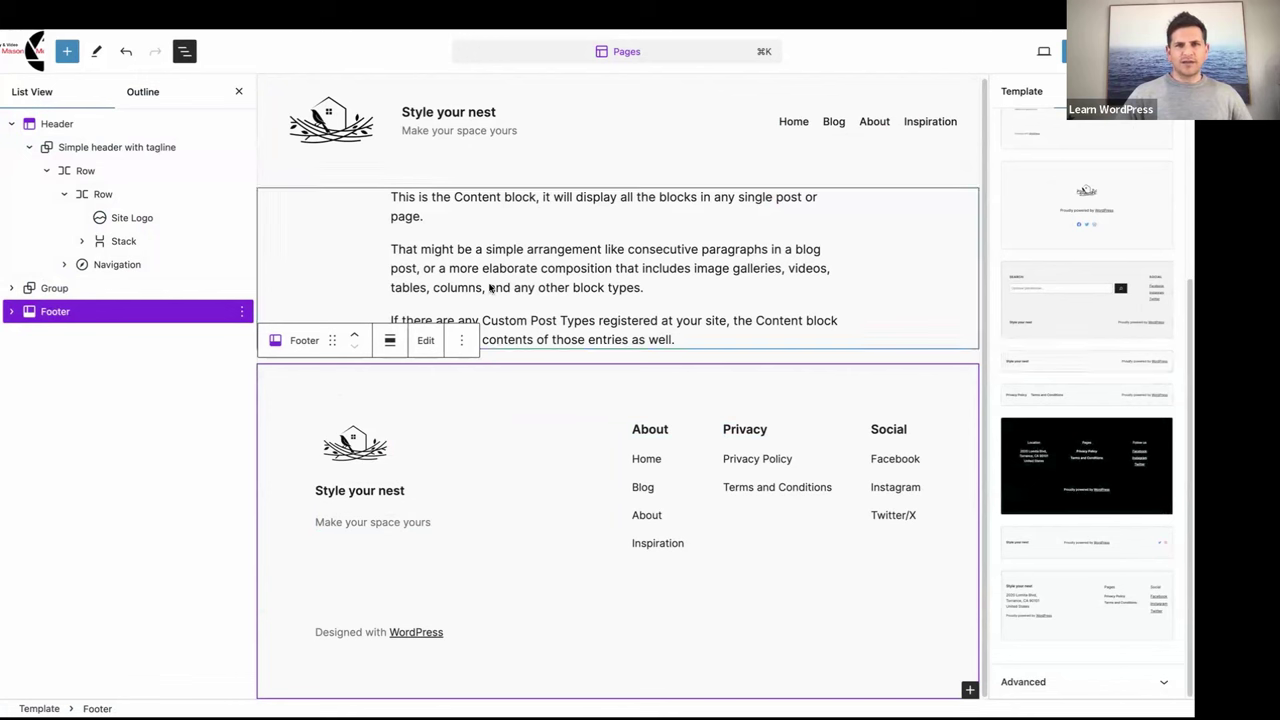
- Save the site logo and Header template part changes and return to the Design overview
{"action": "key", "text": "super+s"}
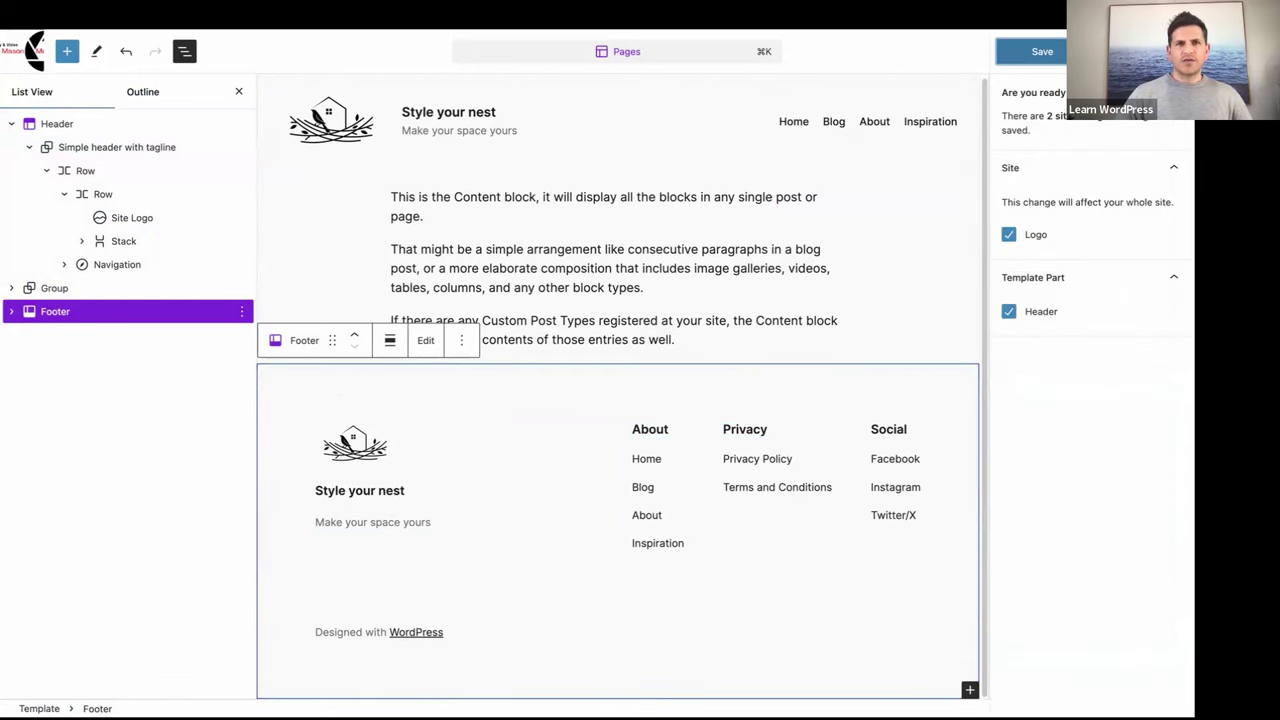
{"action": "left_click", "coordinate": [1059, 57]}
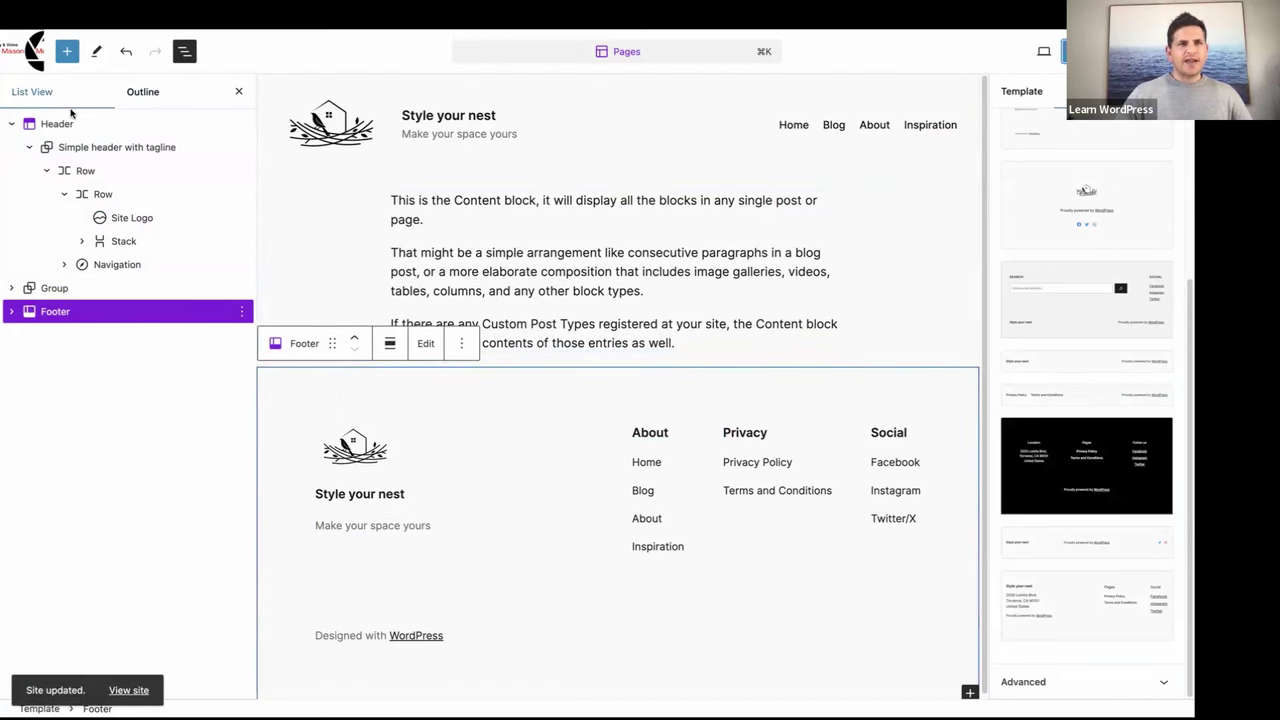
{"action": "left_click", "coordinate": [22, 52]}
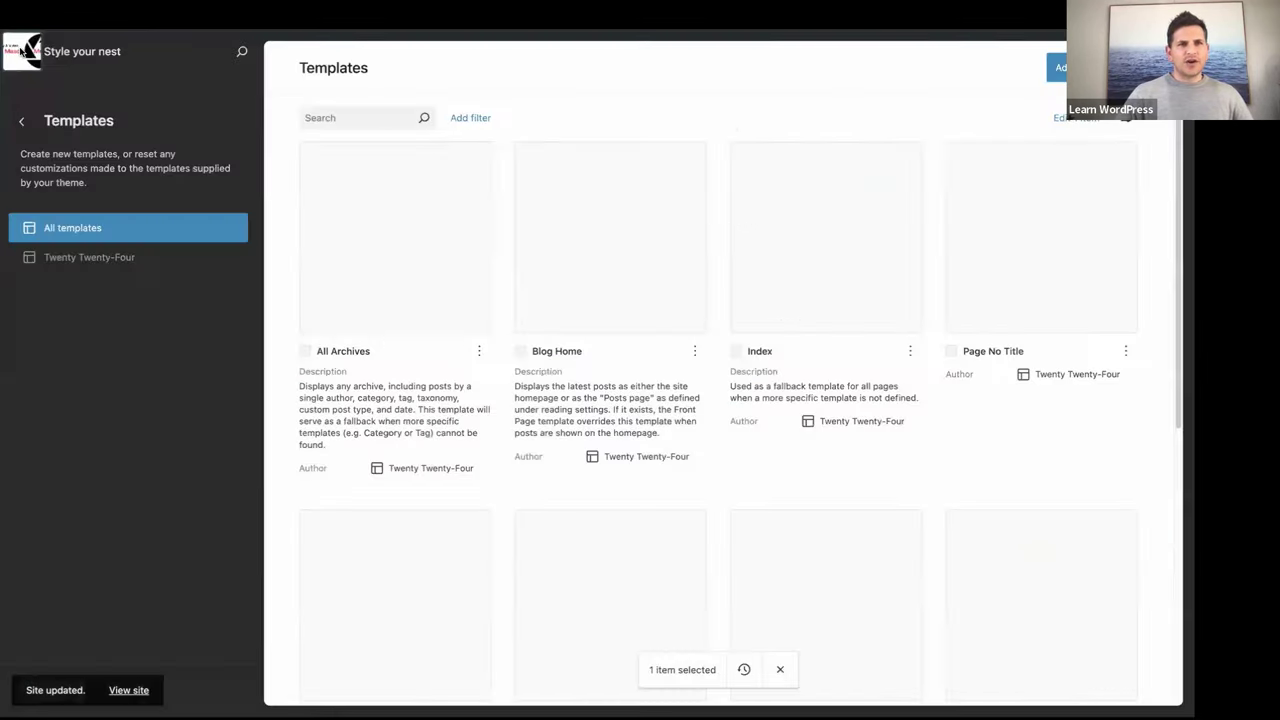
{"action": "left_click", "coordinate": [22, 124]}
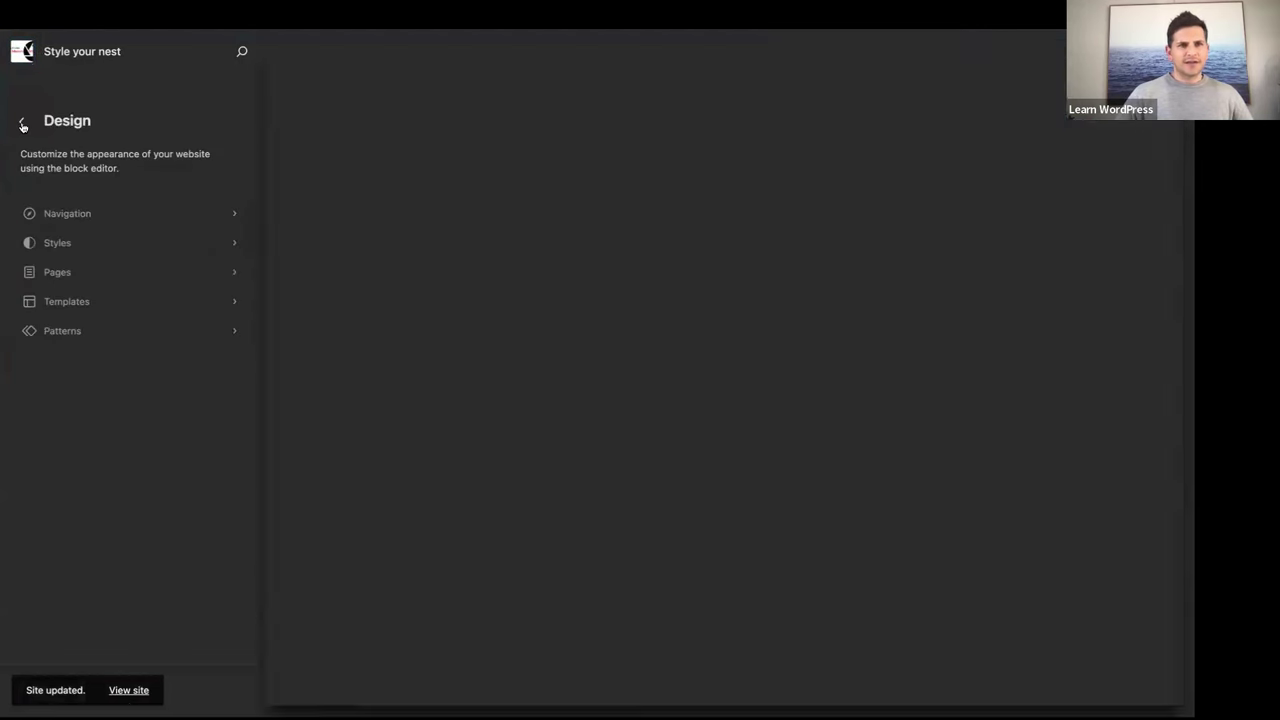
- Browse the theme's style variations against the full Home page and apply the Ember variation
{"action": "left_click", "coordinate": [57, 246]}
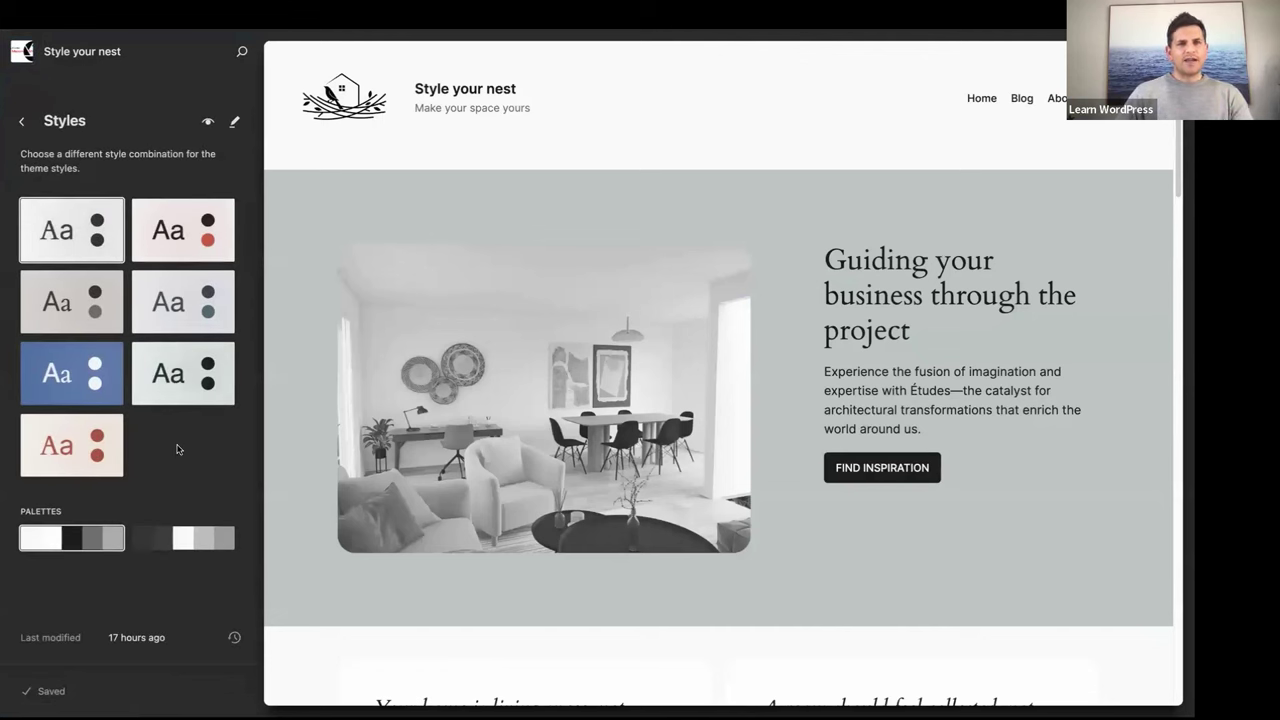
{"action": "left_click", "coordinate": [236, 124]}
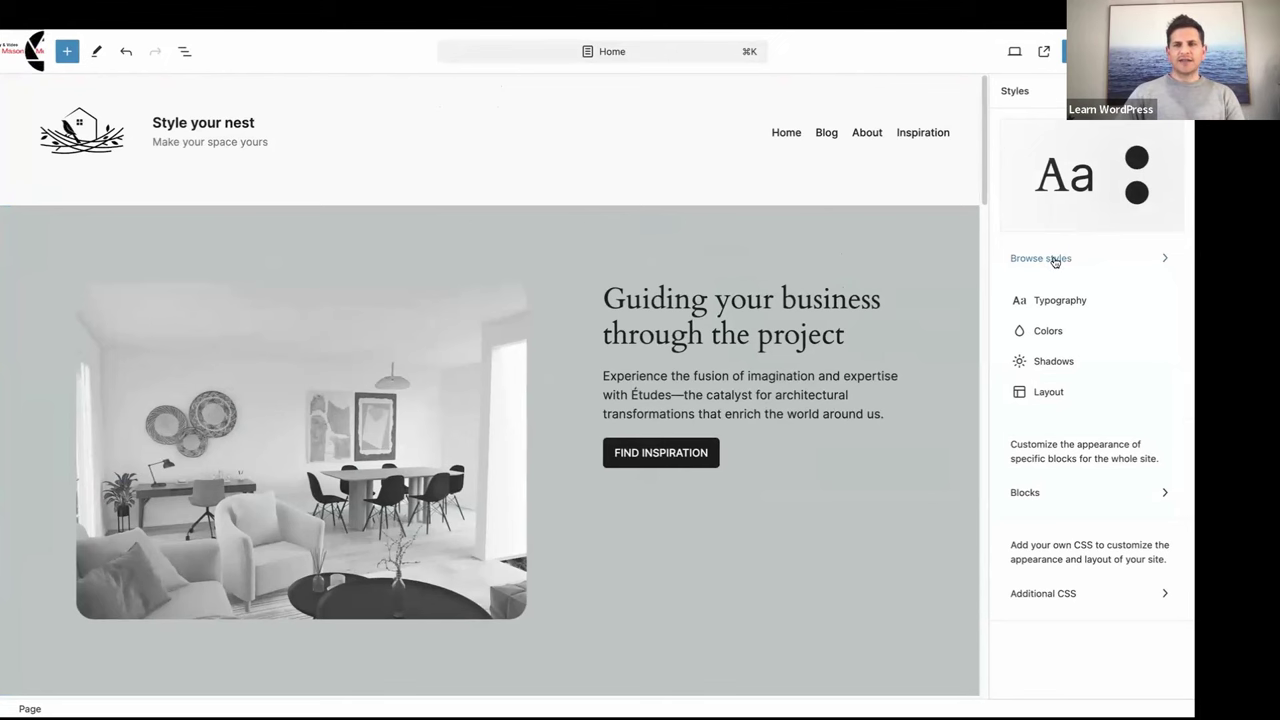
{"action": "left_click", "coordinate": [1054, 259]}
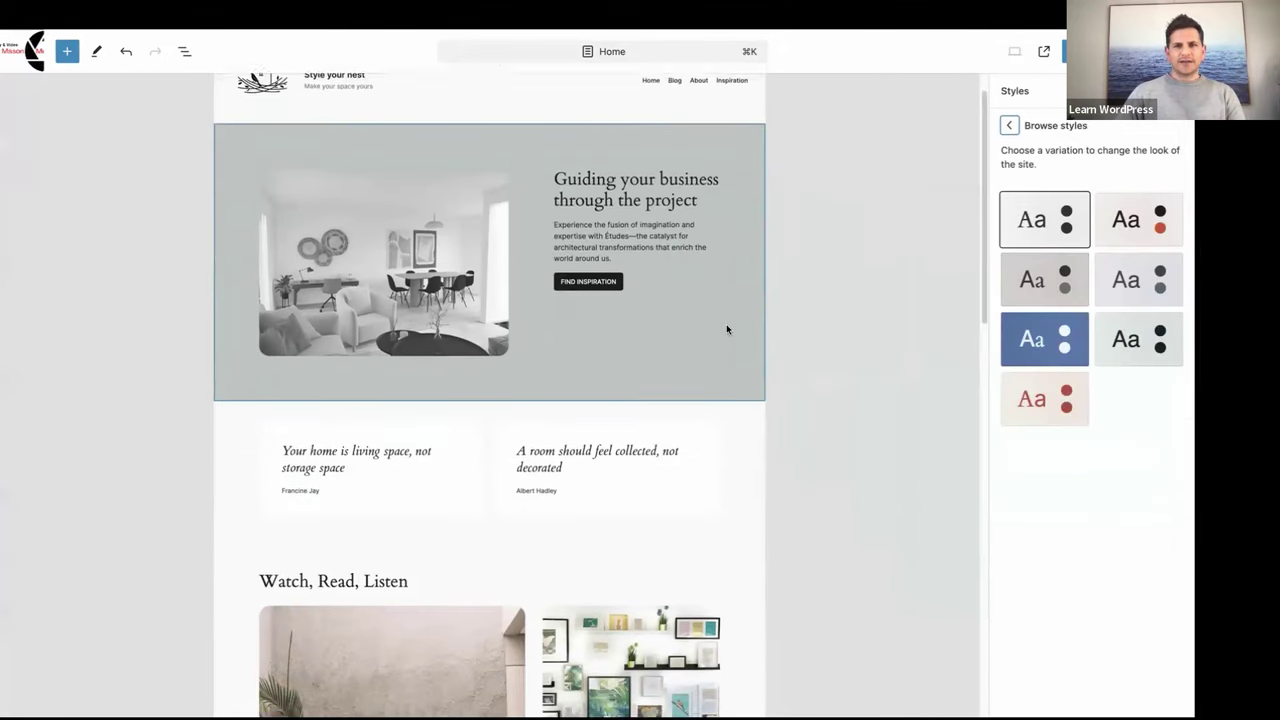
{"action": "scroll", "coordinate": [727, 329], "scroll_direction": "down", "scroll_amount": 15}
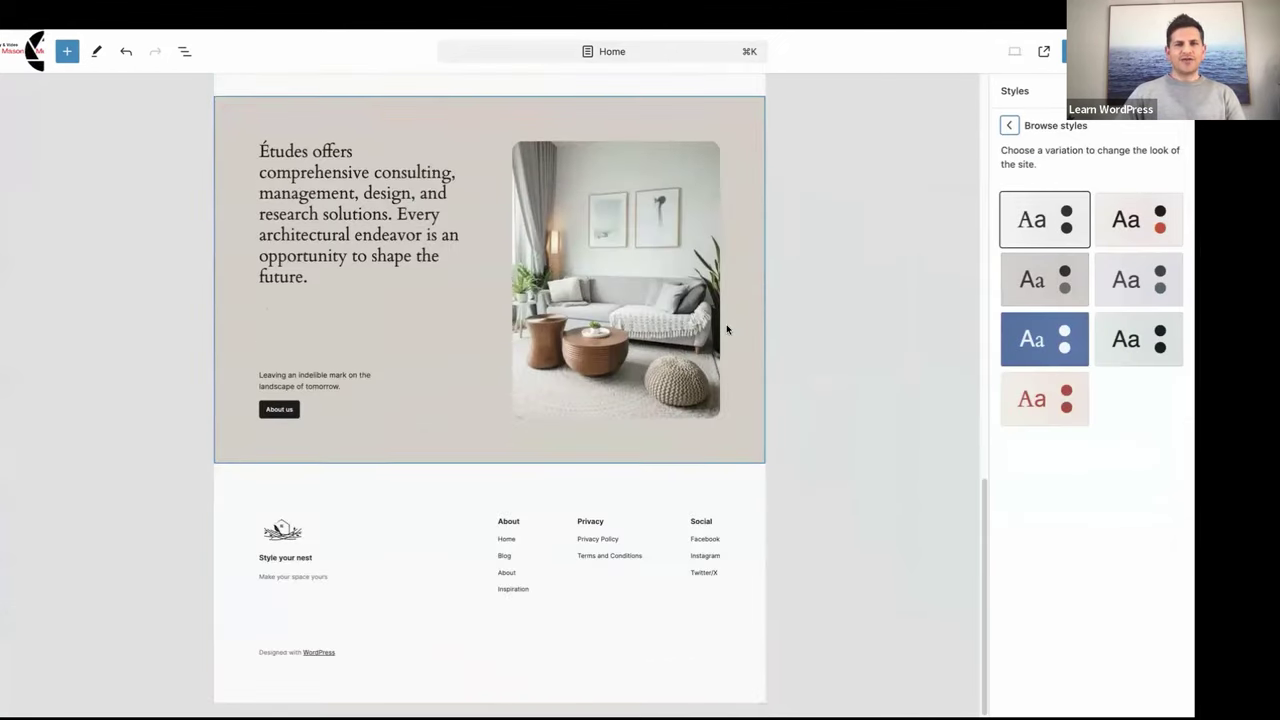
{"action": "scroll", "coordinate": [797, 286], "scroll_direction": "up", "scroll_amount": 15}
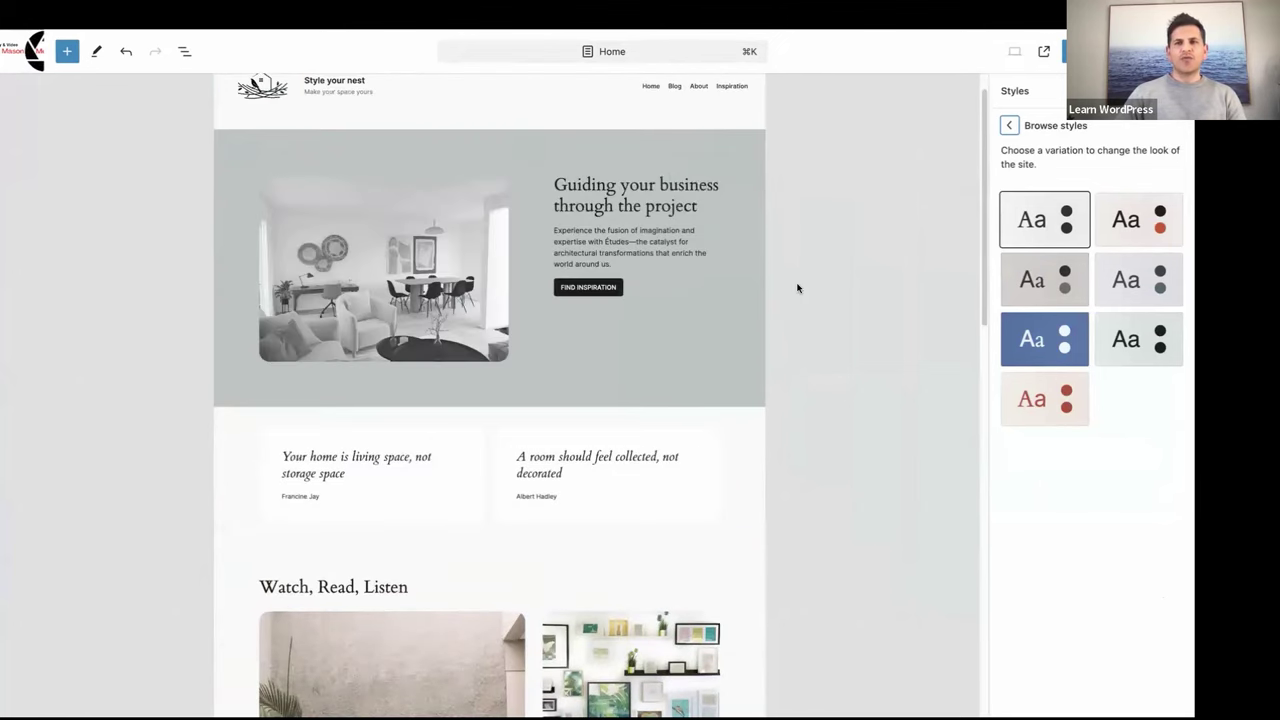
{"action": "scroll", "coordinate": [797, 288], "scroll_direction": "up", "scroll_amount": 1}
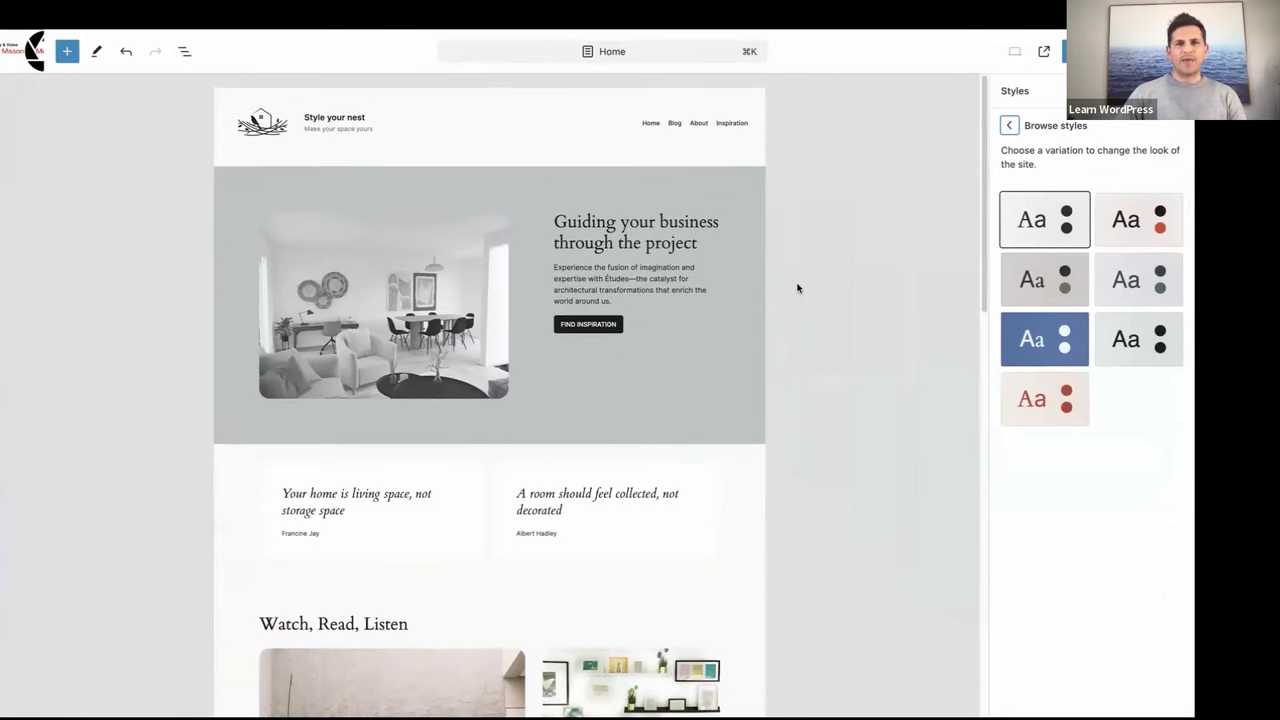
{"action": "left_click", "coordinate": [1115, 220]}
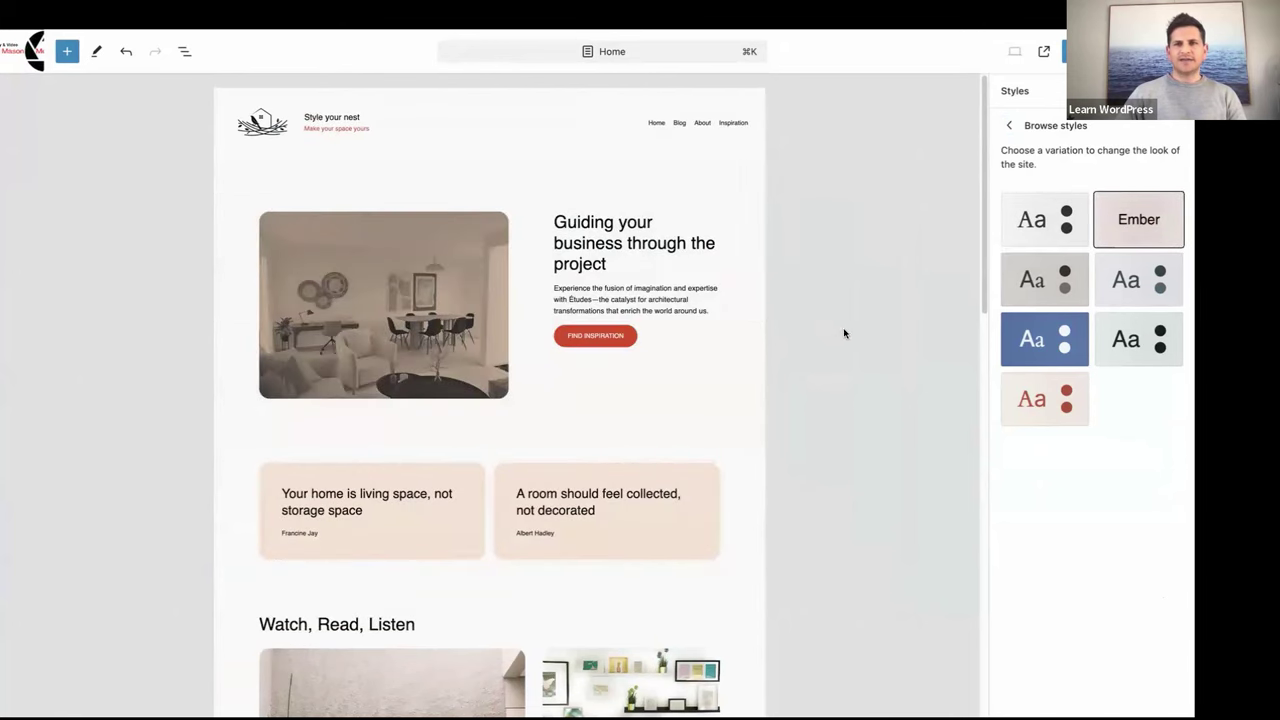
- Try the Fossil style variation and examine it down the full length of the Home page
{"action": "scroll", "coordinate": [844, 333], "scroll_direction": "down", "scroll_amount": 8}
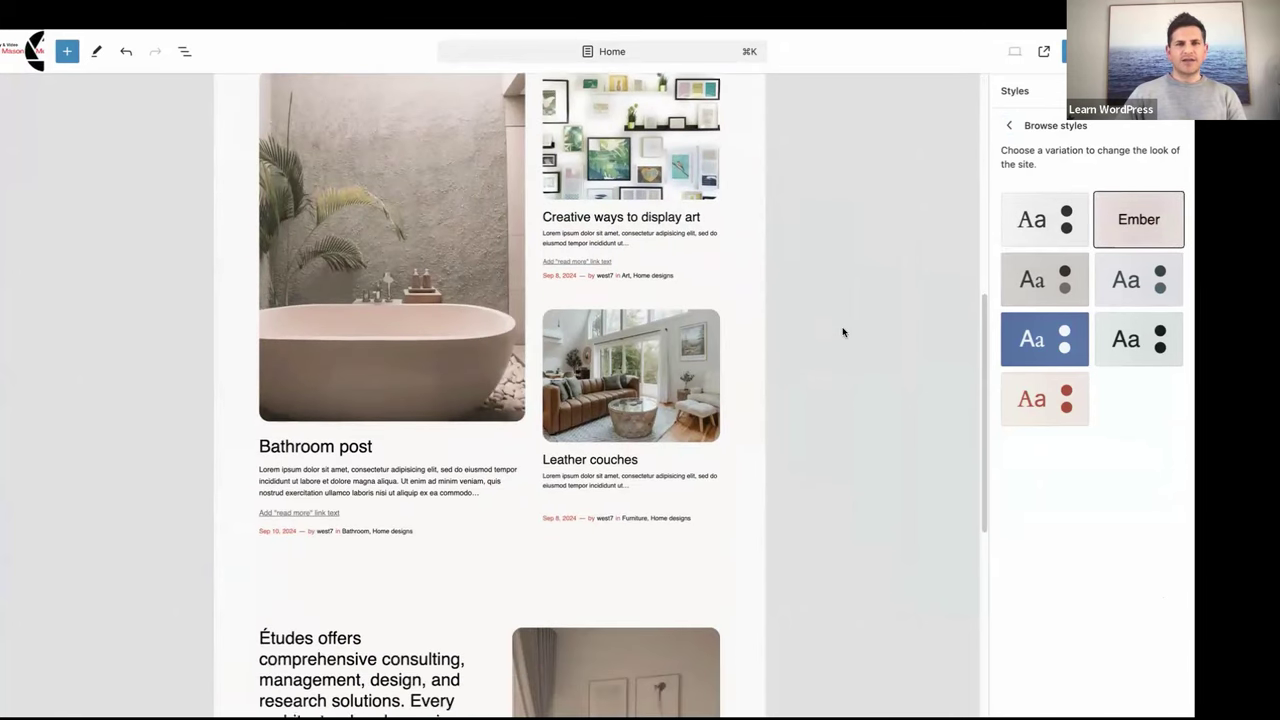
{"action": "scroll", "coordinate": [843, 333], "scroll_direction": "down", "scroll_amount": 6}
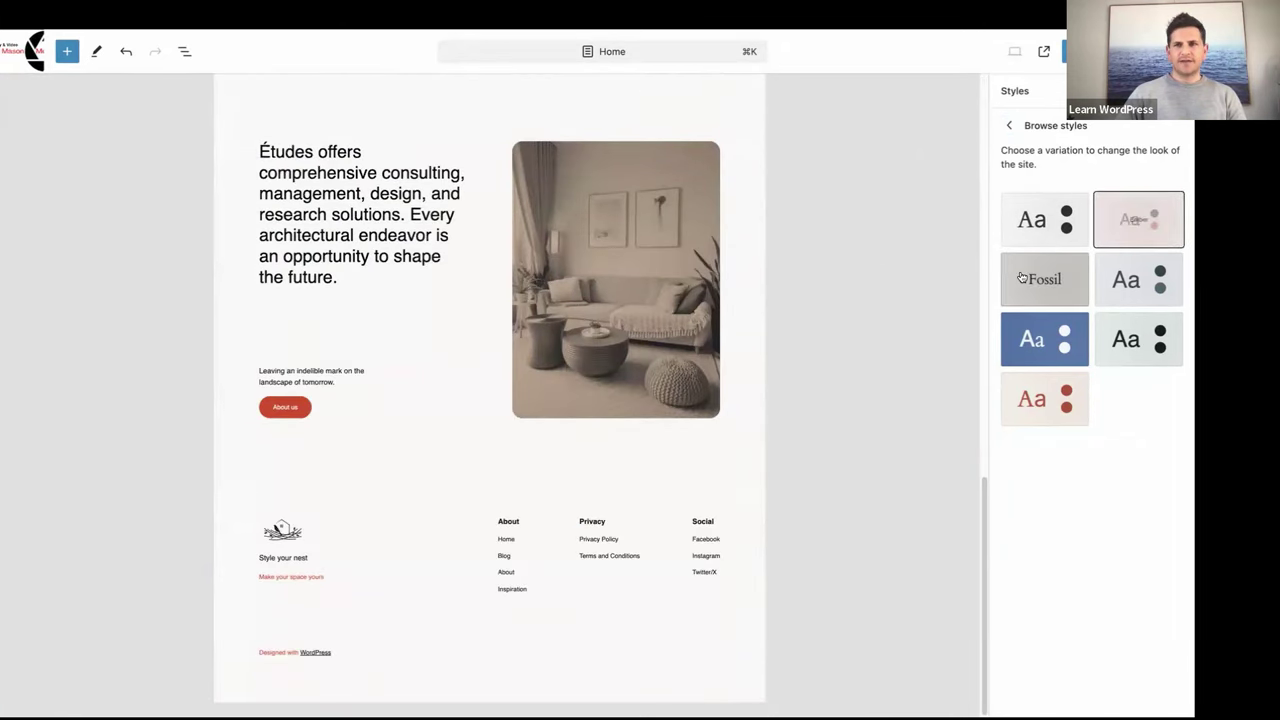
{"action": "left_click", "coordinate": [1020, 279]}
{"action": "scroll", "coordinate": [839, 280], "scroll_direction": "up", "scroll_amount": 15}
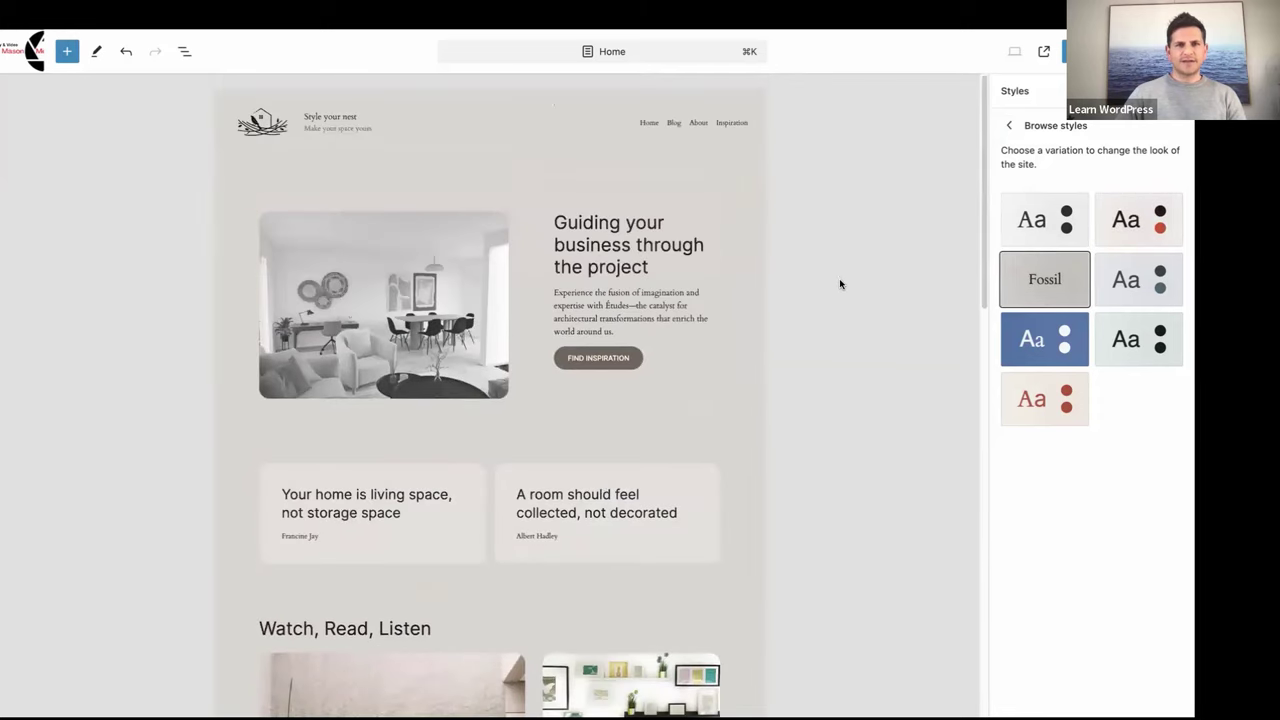
{"action": "scroll", "coordinate": [840, 284], "scroll_direction": "down", "scroll_amount": 15}
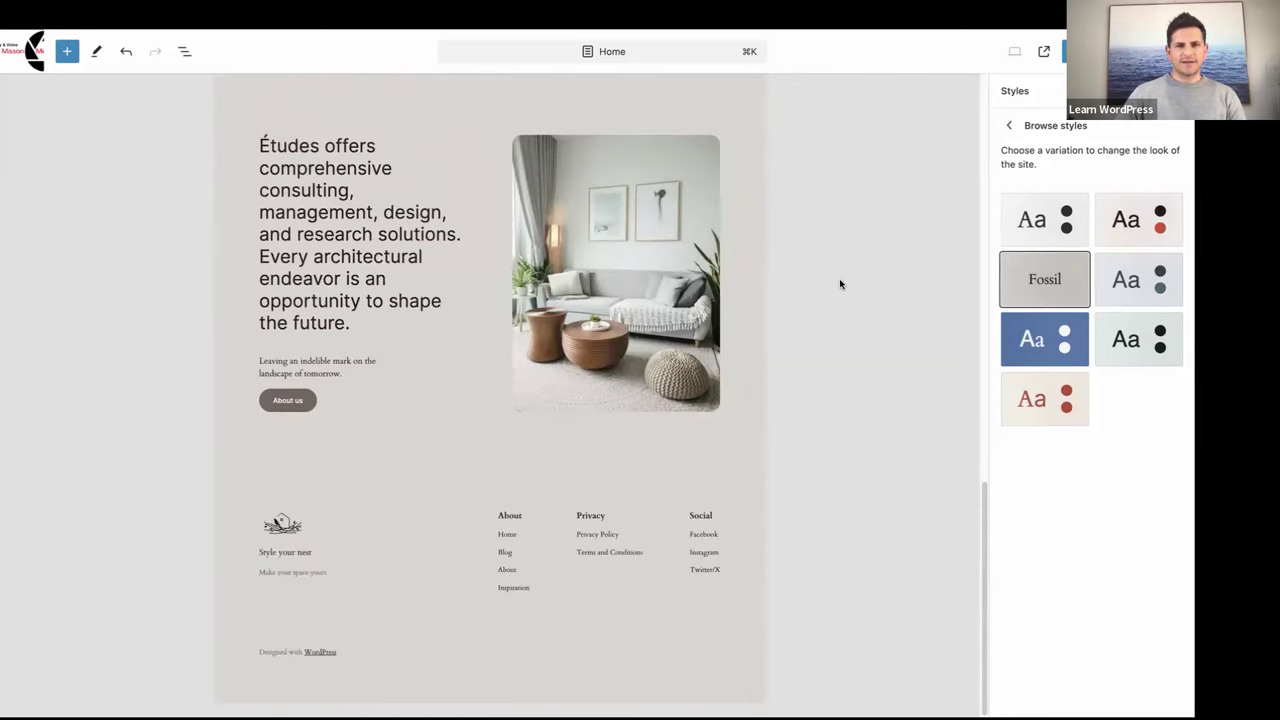
- Apply the Ice style variation to the site and save the Custom Styles changes
{"action": "left_click", "coordinate": [1120, 278]}
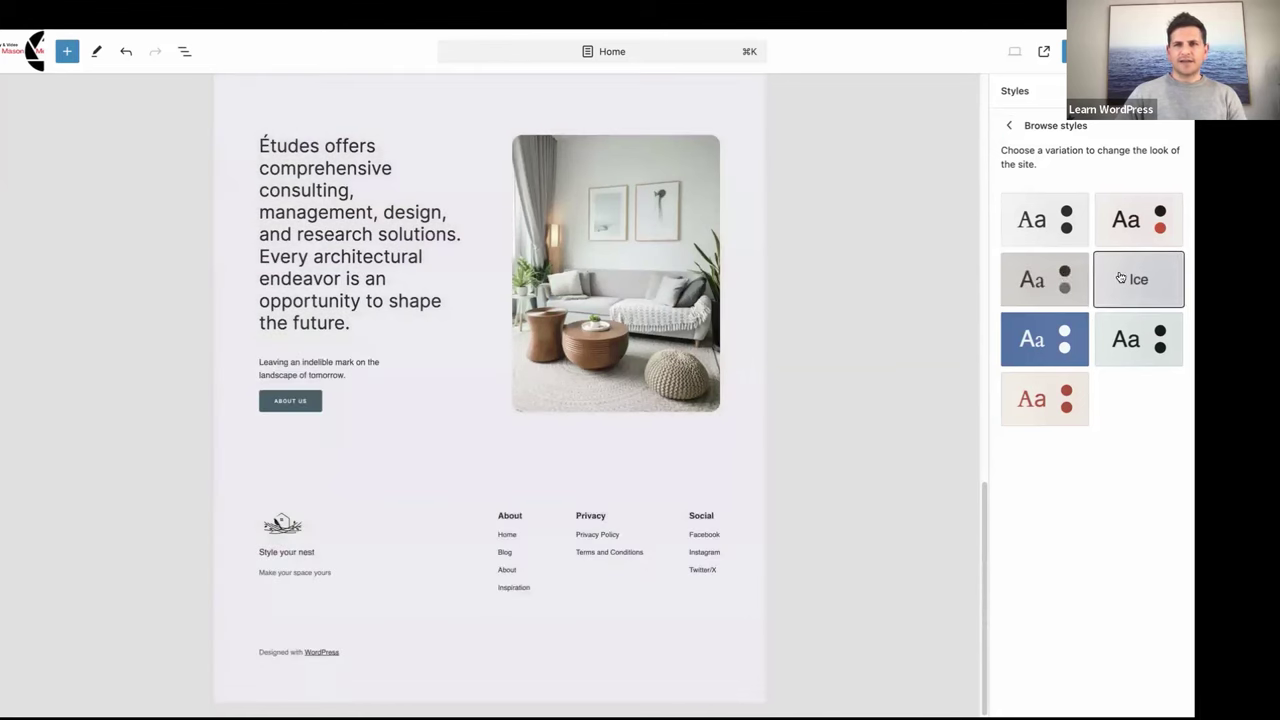
{"action": "scroll", "coordinate": [763, 304], "scroll_direction": "up", "scroll_amount": 8}
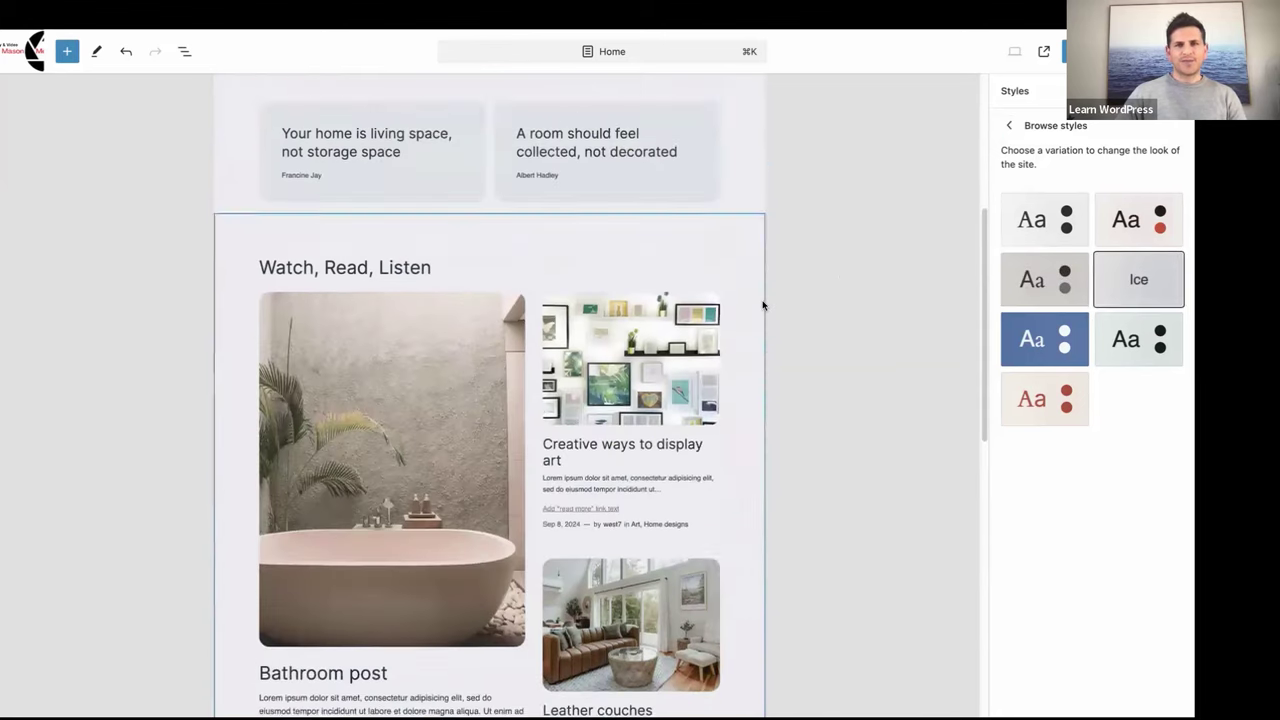
{"action": "scroll", "coordinate": [847, 277], "scroll_direction": "up", "scroll_amount": 5}
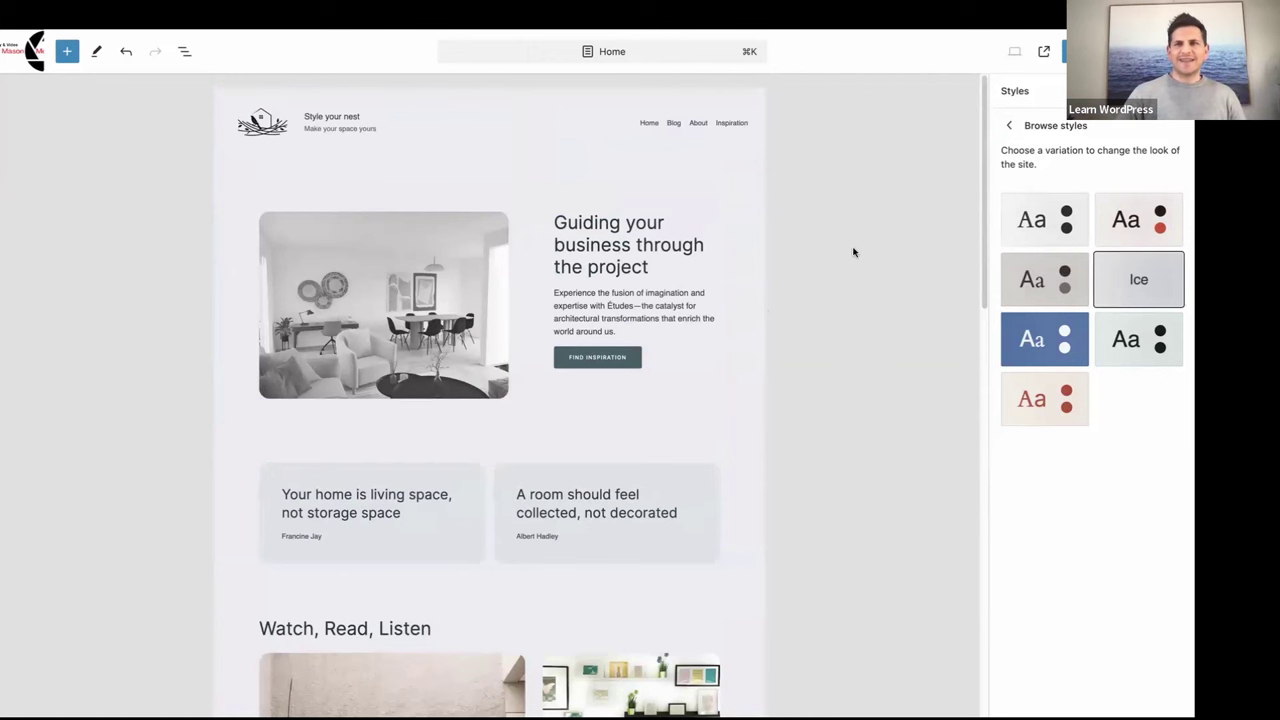
{"action": "left_click", "coordinate": [1074, 51]}
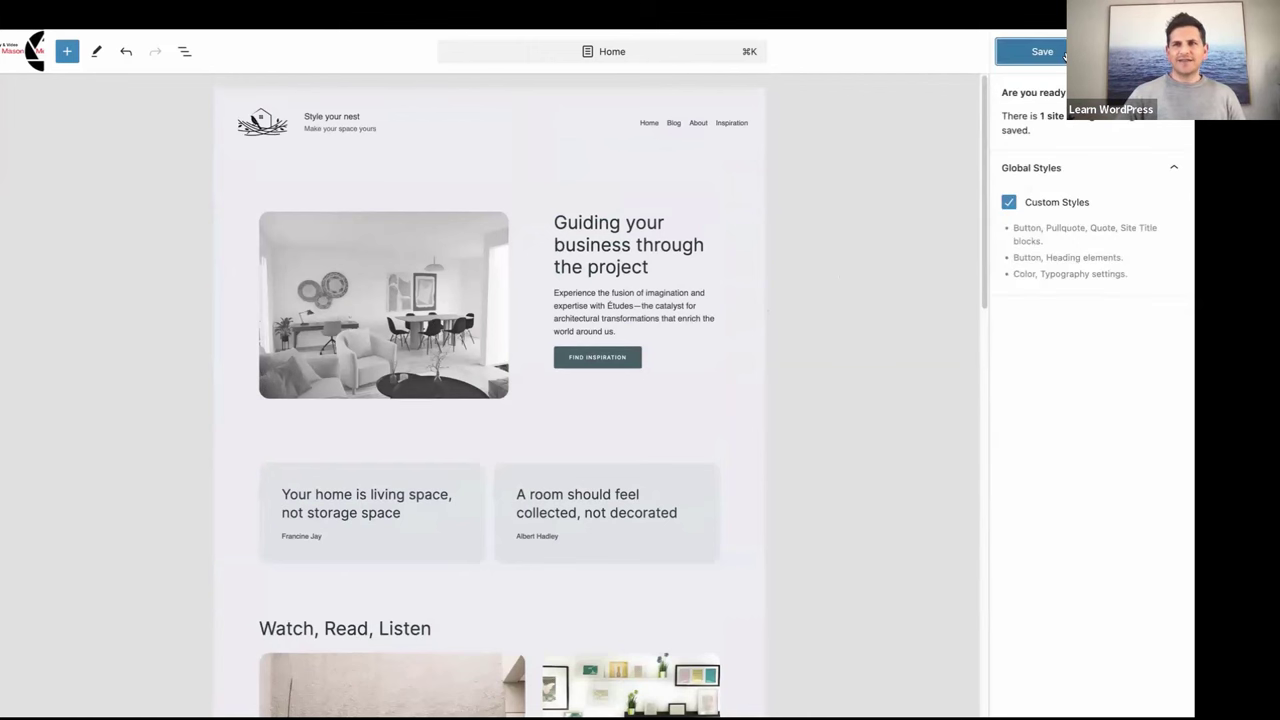
{"action": "left_click", "coordinate": [1064, 53]}
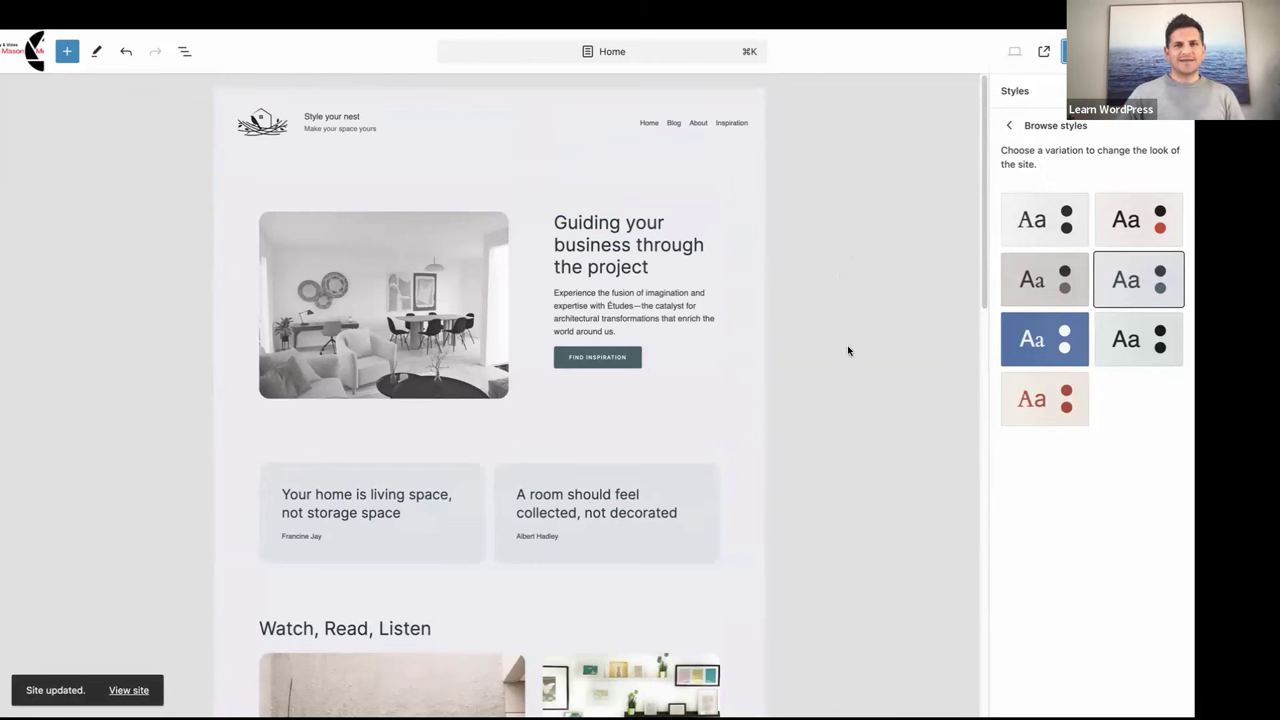
- Leave the Site Editor for the dashboard and open the Home page for editing from the list of pages
{"action": "scroll", "coordinate": [848, 350], "scroll_direction": "down", "scroll_amount": 7}
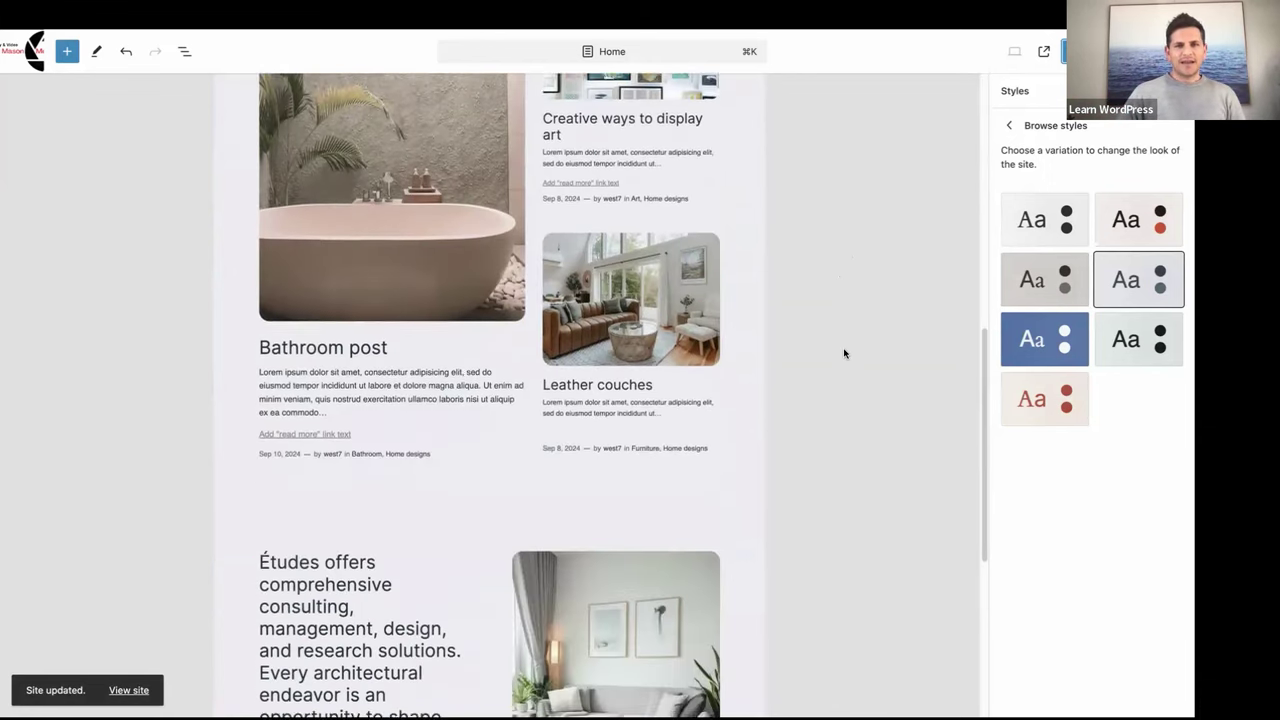
{"action": "scroll", "coordinate": [845, 353], "scroll_direction": "down", "scroll_amount": 4}
{"action": "scroll", "coordinate": [845, 353], "scroll_direction": "up", "scroll_amount": 12}
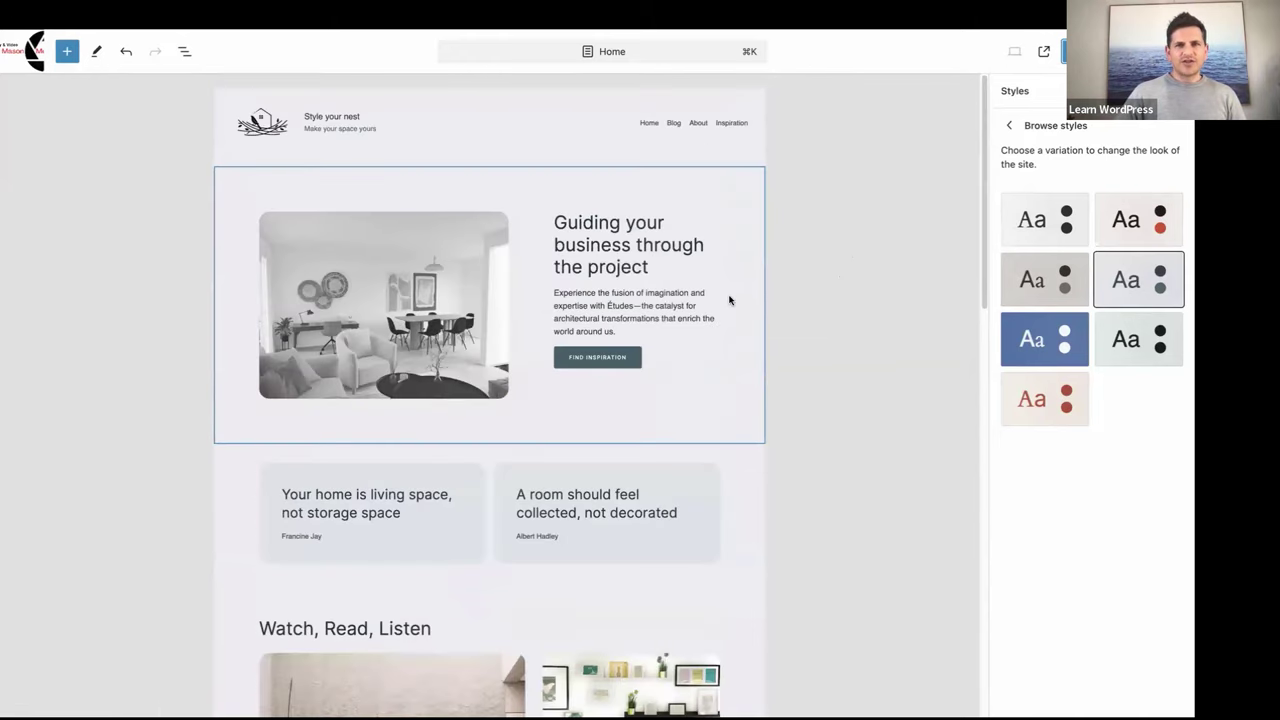
{"action": "scroll", "coordinate": [811, 300], "scroll_direction": "down", "scroll_amount": 8}
{"action": "scroll", "coordinate": [812, 305], "scroll_direction": "up", "scroll_amount": 3}
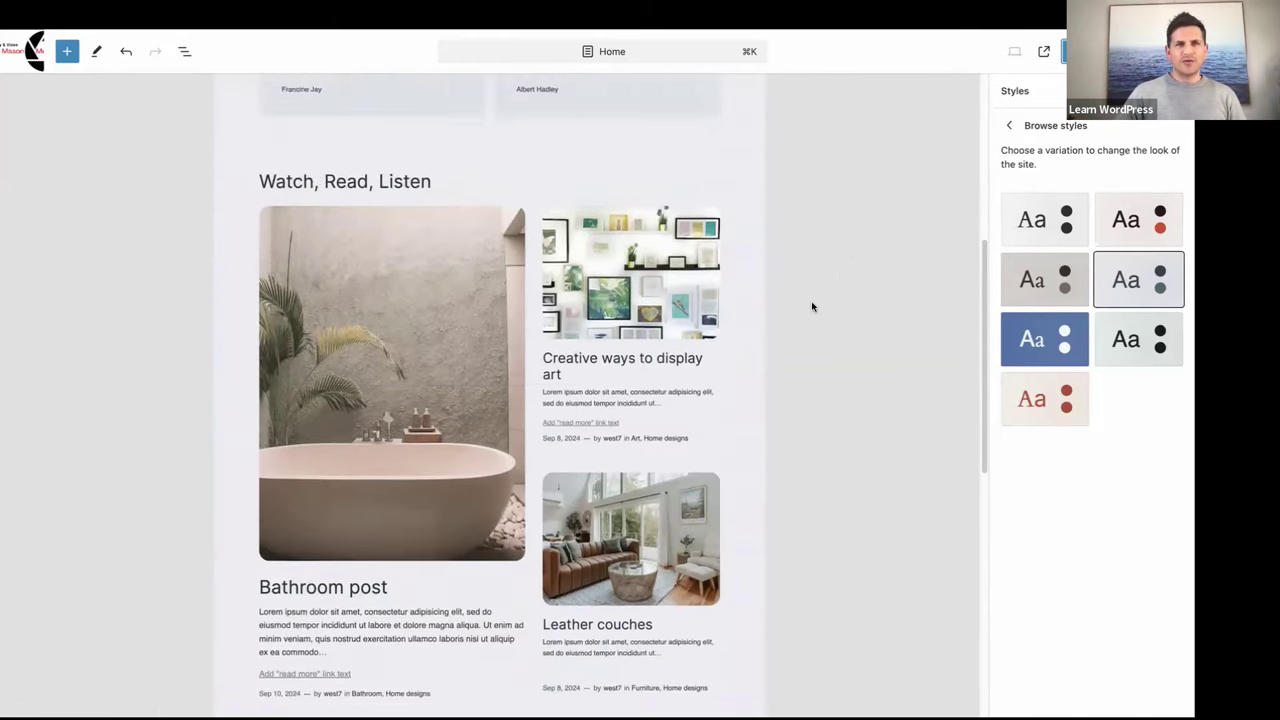
{"action": "scroll", "coordinate": [812, 306], "scroll_direction": "up", "scroll_amount": 3}
{"action": "left_click", "coordinate": [20, 44]}
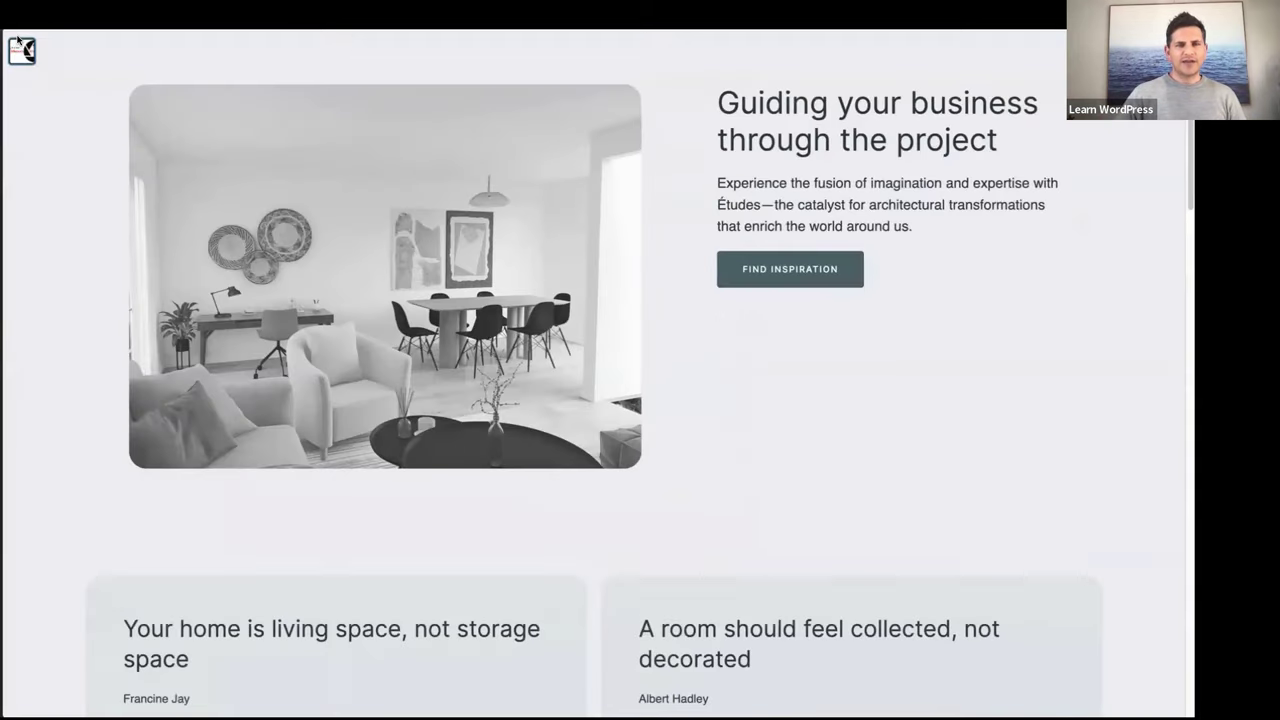
{"action": "left_click", "coordinate": [20, 120]}
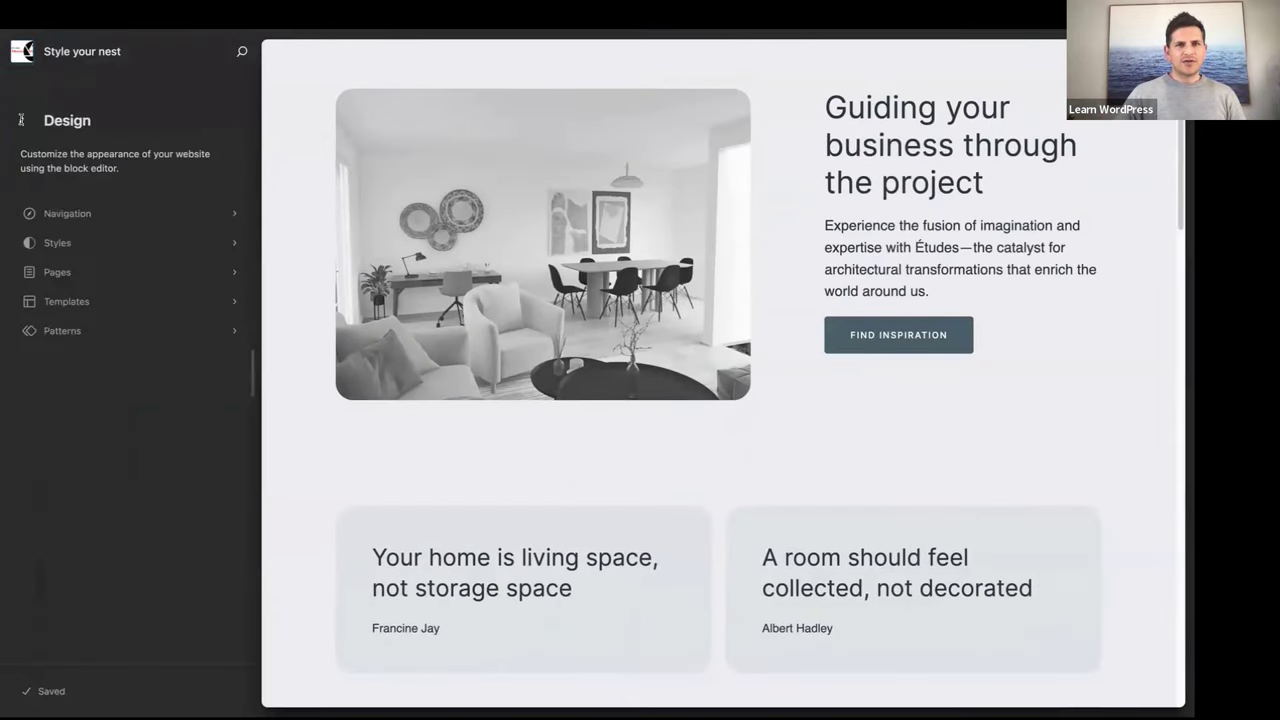
{"action": "left_click", "coordinate": [22, 121]}
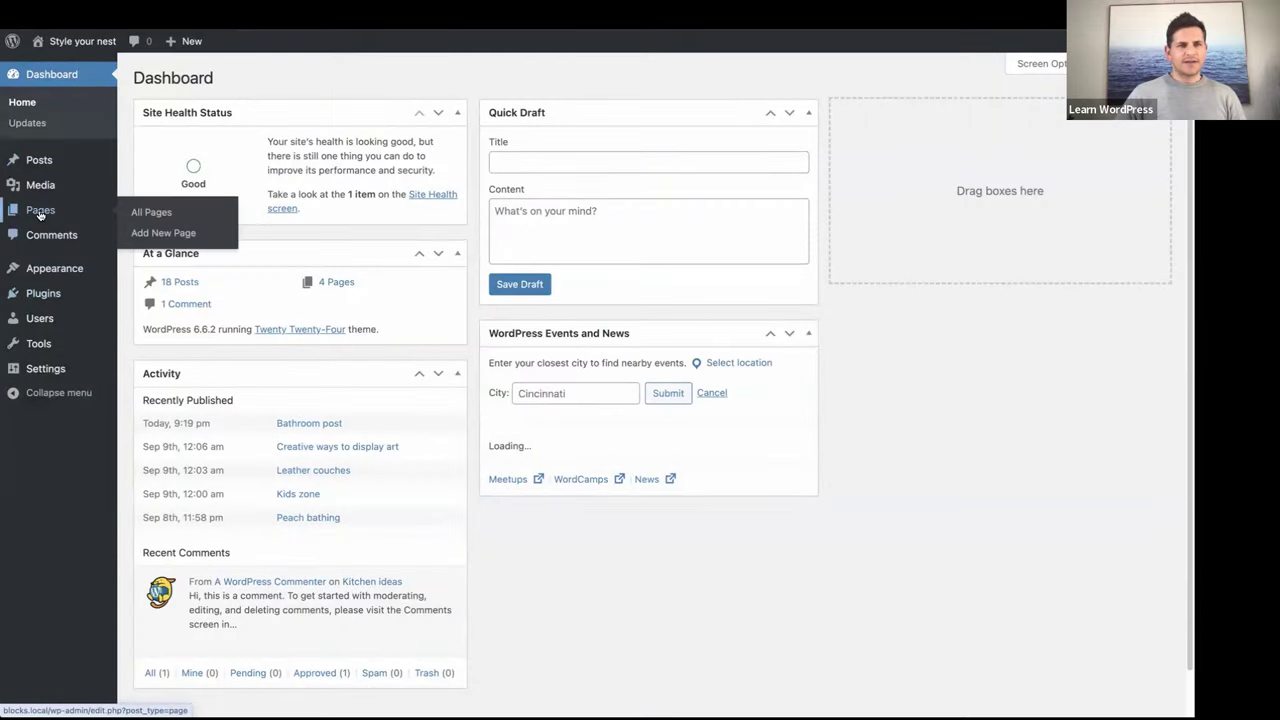
{"action": "left_click", "coordinate": [40, 212]}
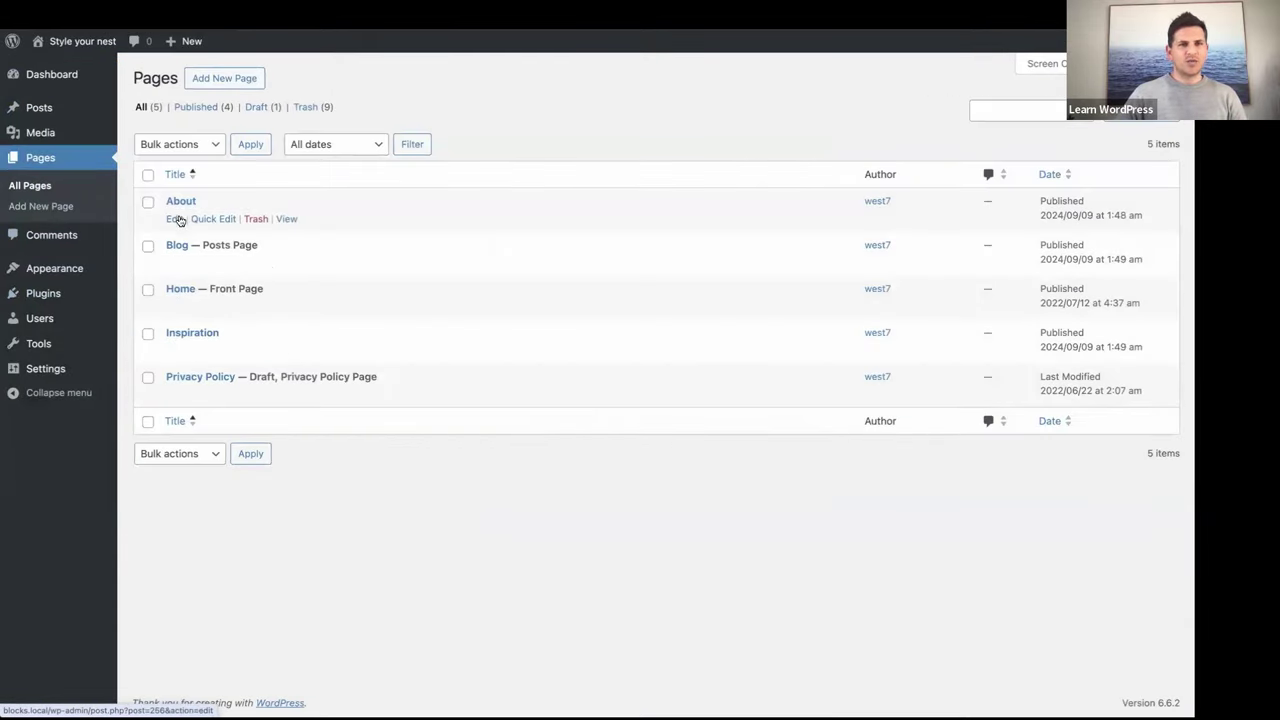
{"action": "left_click", "coordinate": [185, 290]}
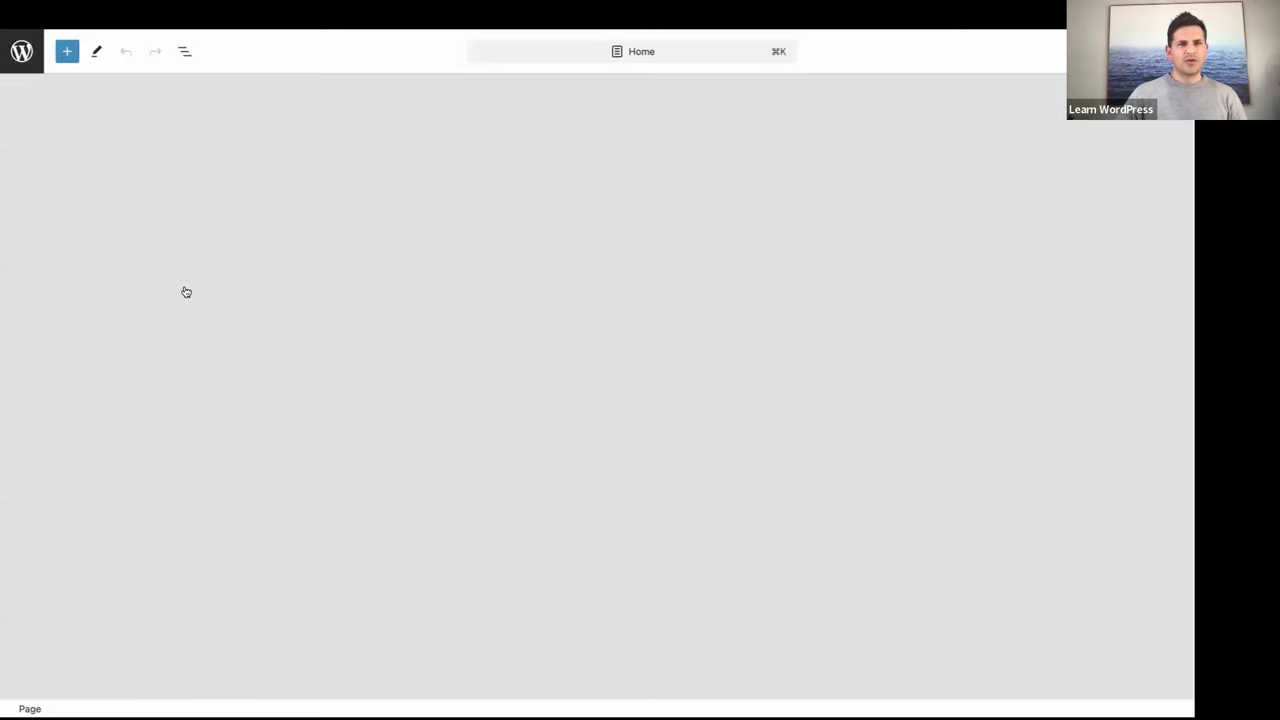
- Clear the duotone filter from the image beside the "Guiding your business through the project" heading and save the Home page
{"action": "scroll", "coordinate": [395, 305], "scroll_direction": "down", "scroll_amount": 5}
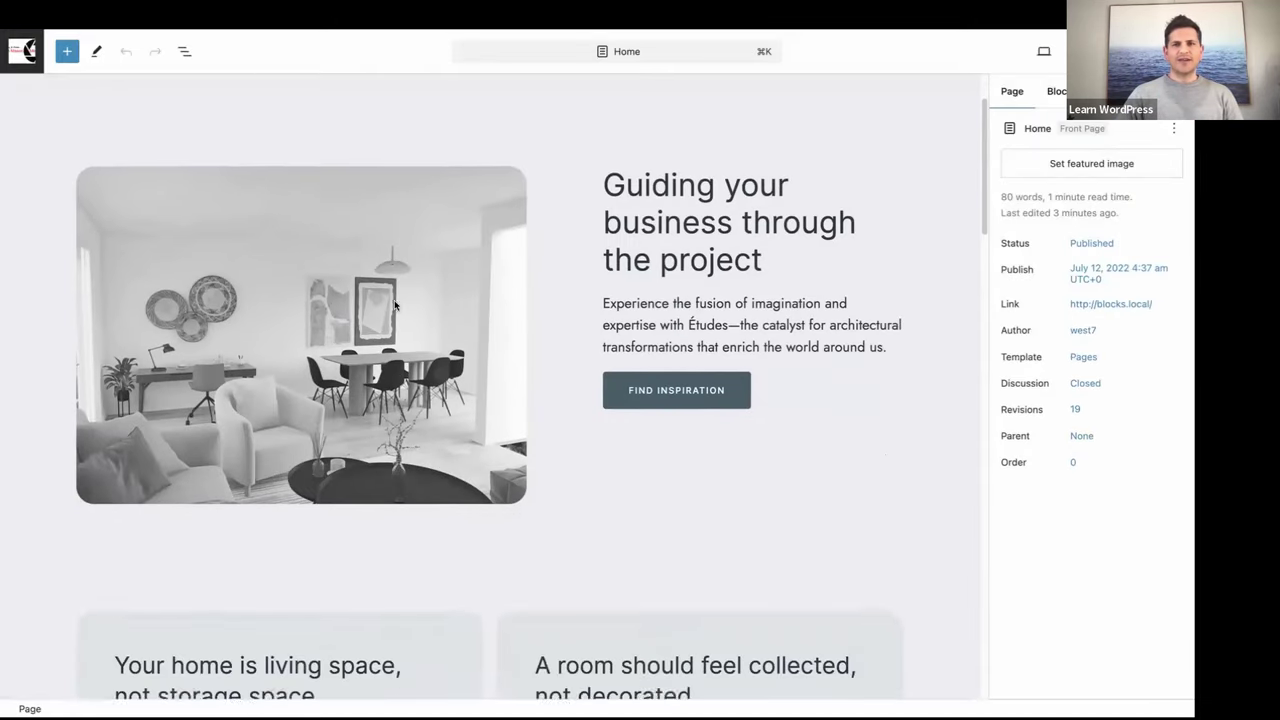
{"action": "scroll", "coordinate": [394, 300], "scroll_direction": "up", "scroll_amount": 5}
{"action": "left_click", "coordinate": [267, 302]}
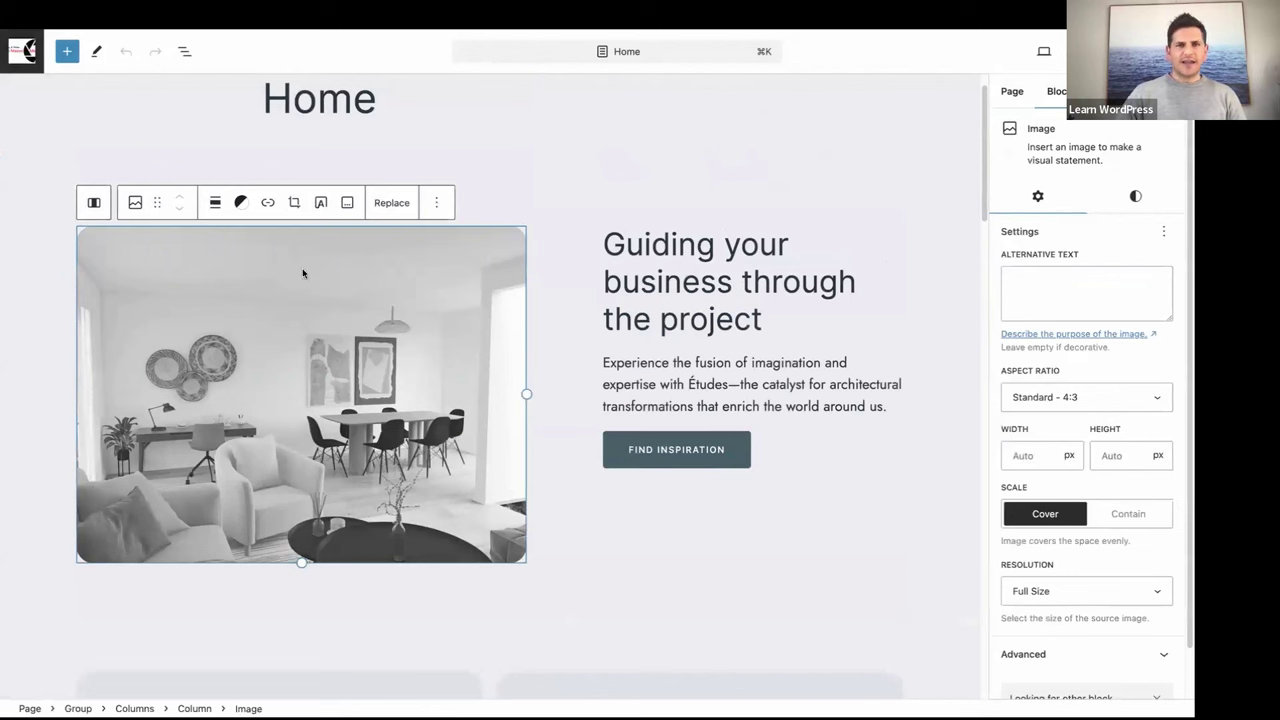
{"action": "left_click", "coordinate": [242, 204]}
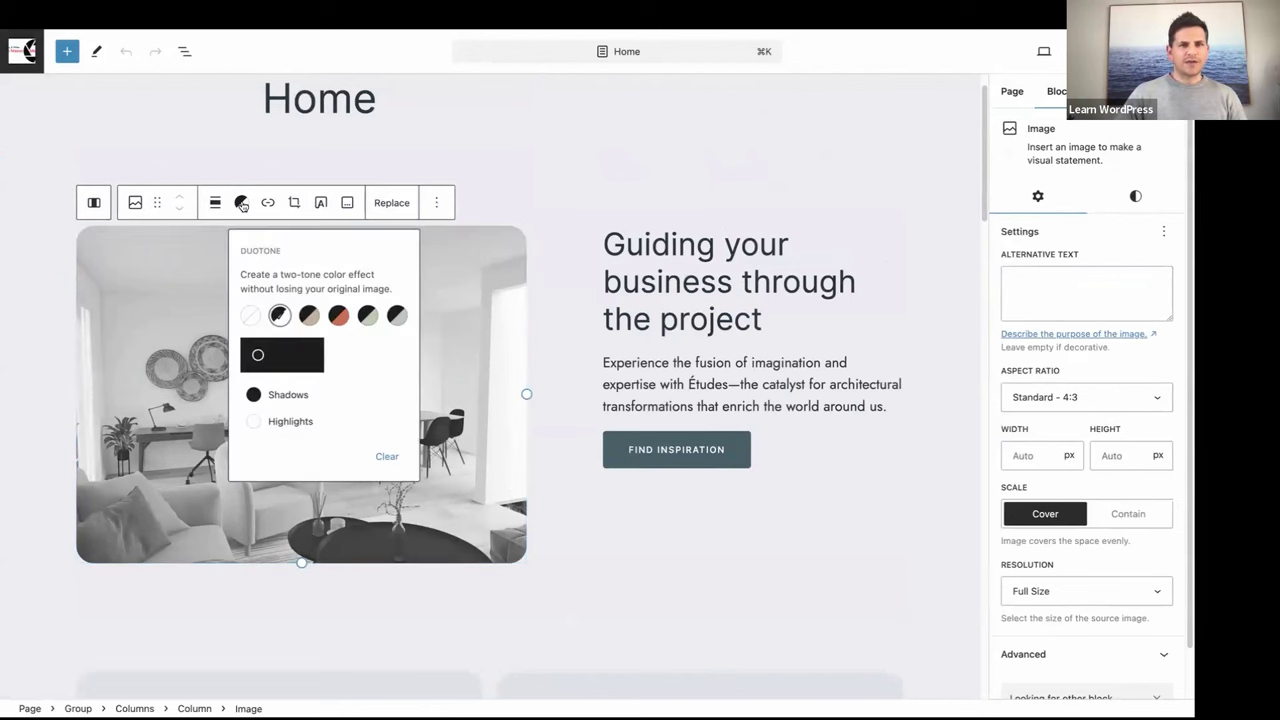
{"action": "left_click", "coordinate": [388, 458]}
{"action": "left_click", "coordinate": [530, 183]}
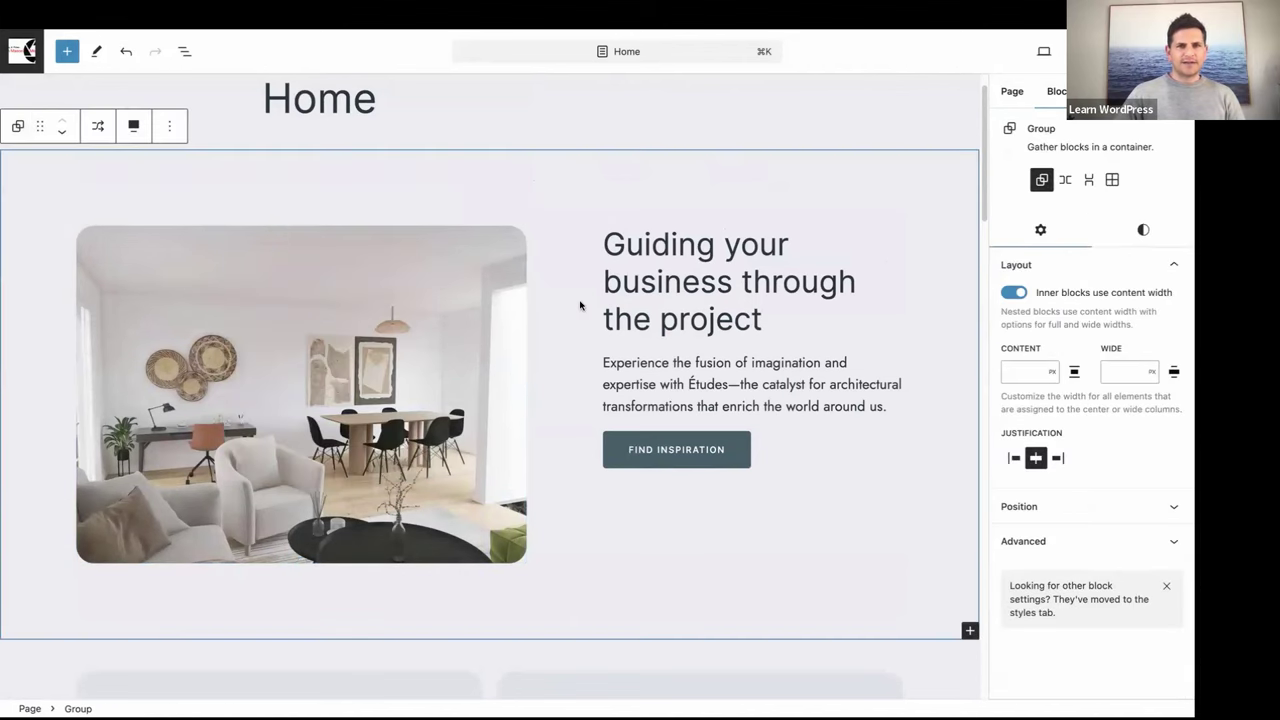
{"action": "scroll", "coordinate": [409, 357], "scroll_direction": "down", "scroll_amount": 8}
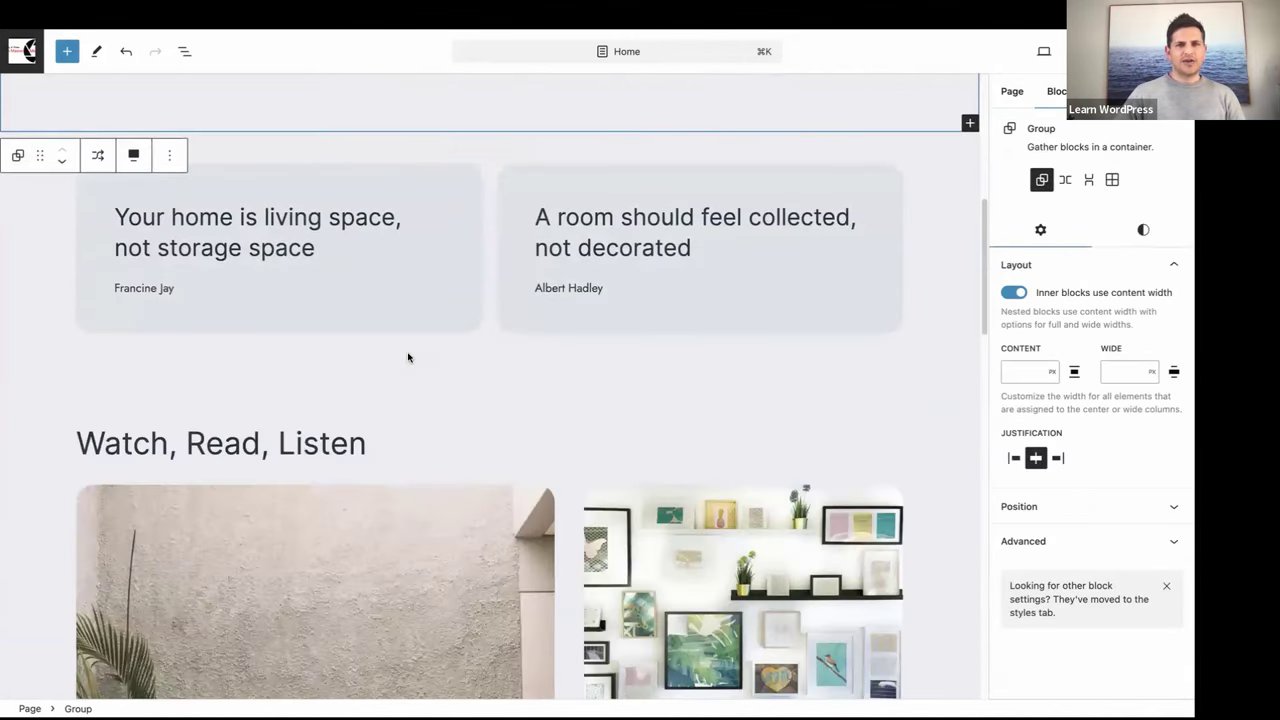
{"action": "scroll", "coordinate": [409, 357], "scroll_direction": "down", "scroll_amount": 12}
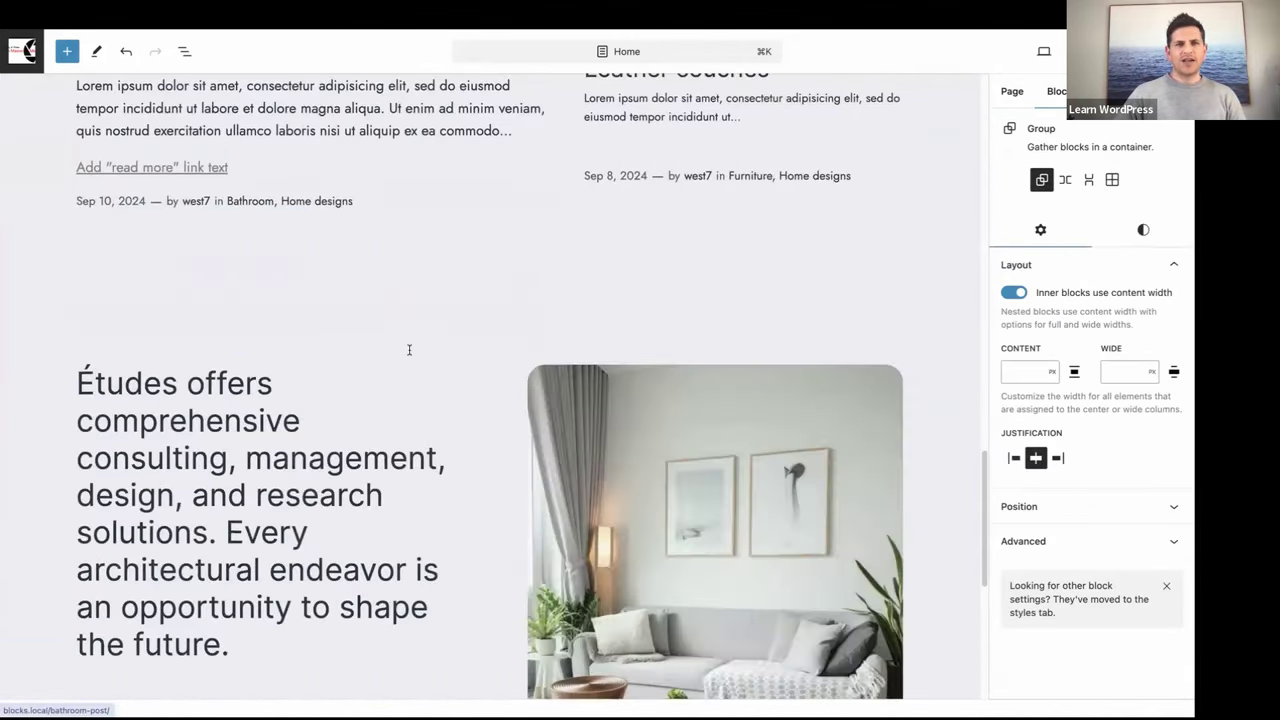
{"action": "scroll", "coordinate": [410, 350], "scroll_direction": "up", "scroll_amount": 4}
{"action": "scroll", "coordinate": [410, 350], "scroll_direction": "up", "scroll_amount": 15}
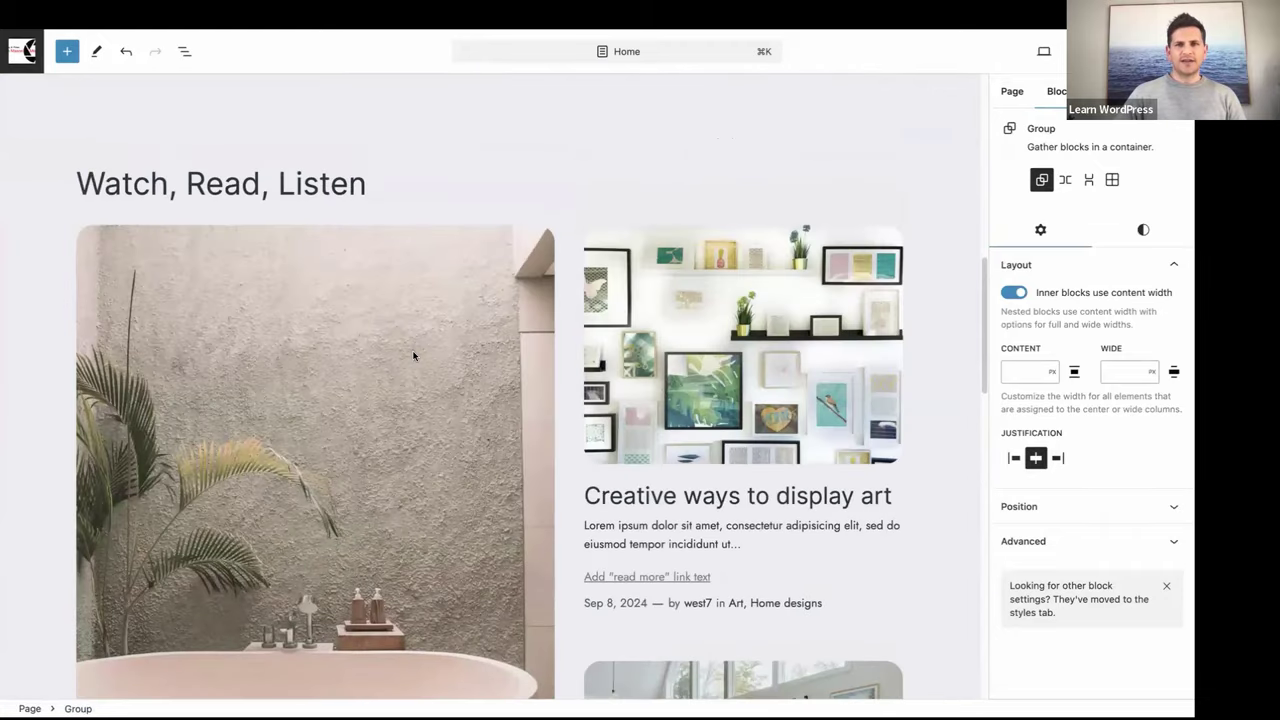
{"action": "key", "text": "super+s"}
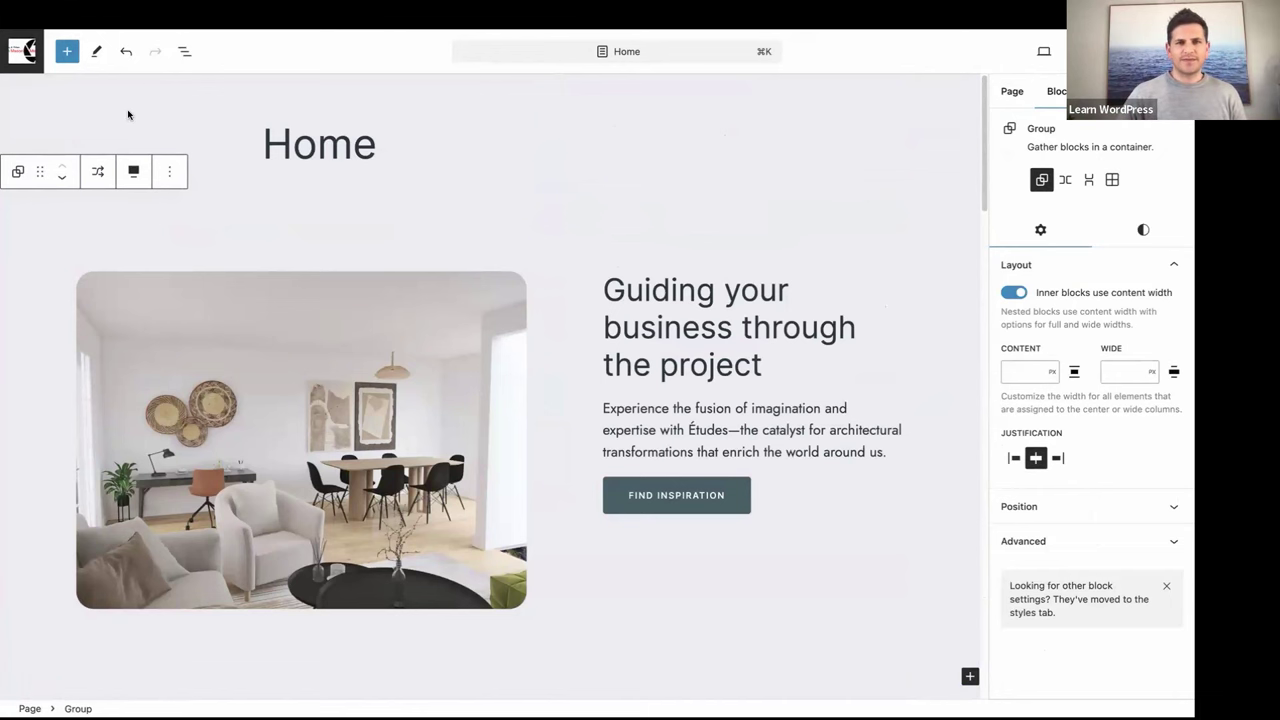
- Return to the list of pages and open the Blog page for editing without choosing a starter pattern
{"action": "scroll", "coordinate": [147, 114], "scroll_direction": "down", "scroll_amount": 9}
{"action": "scroll", "coordinate": [147, 114], "scroll_direction": "up", "scroll_amount": 6}
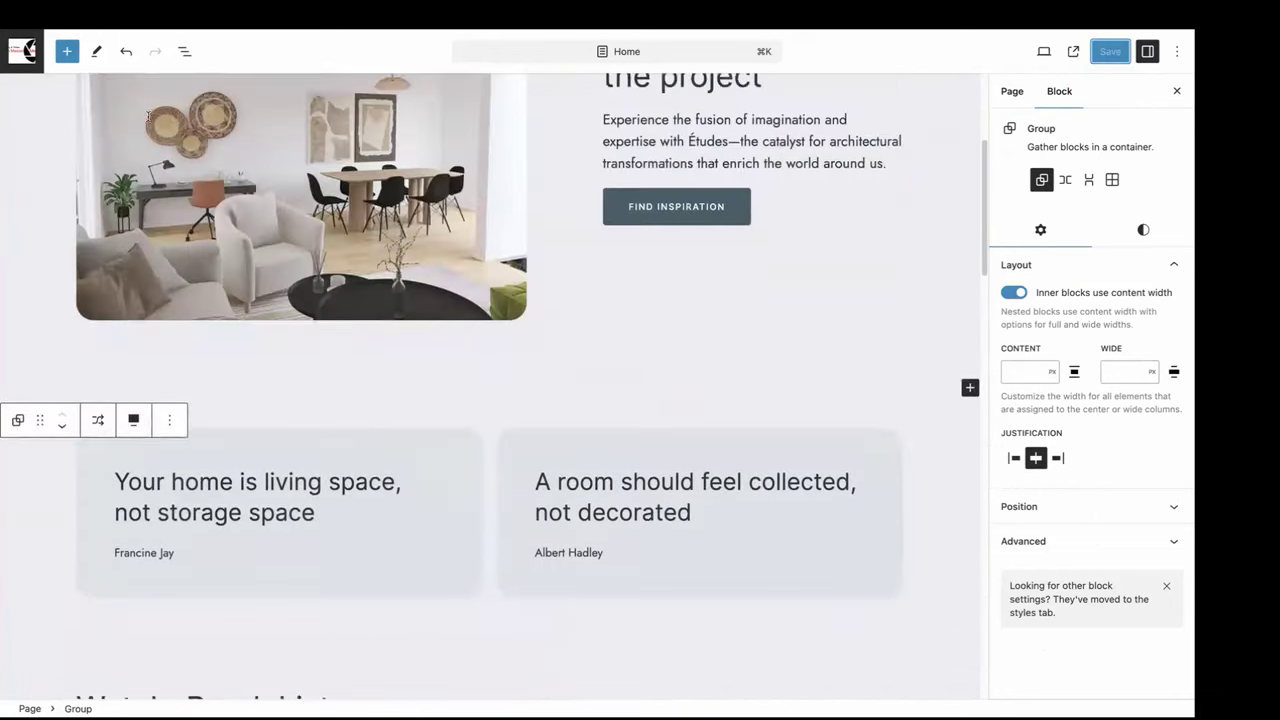
{"action": "scroll", "coordinate": [147, 114], "scroll_direction": "up", "scroll_amount": 3}
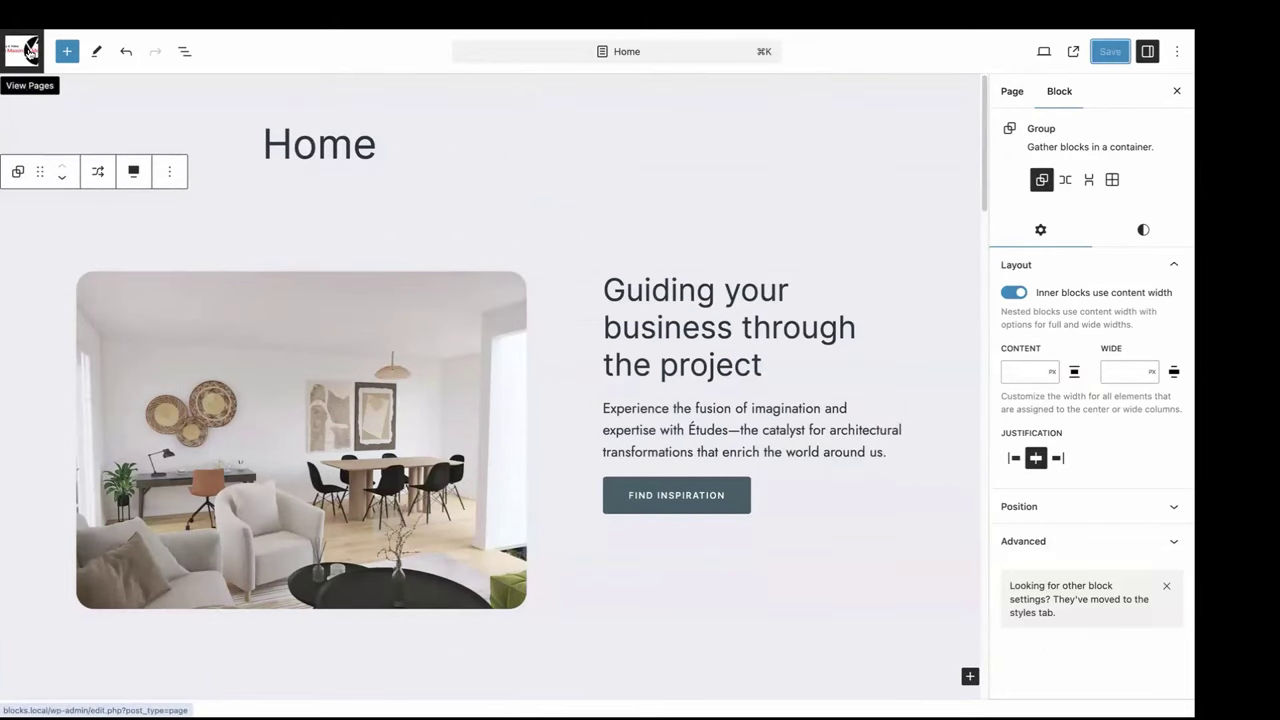
{"action": "left_click", "coordinate": [29, 52]}
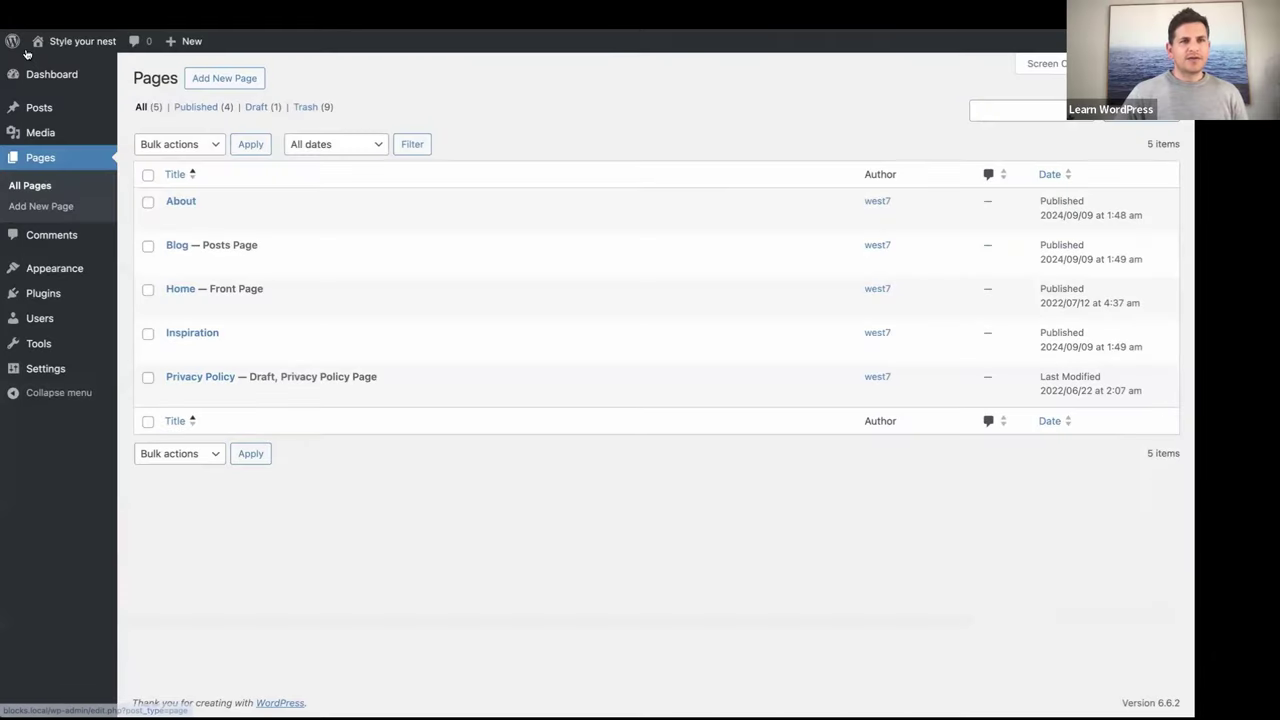
{"action": "mouse_move", "coordinate": [20, 260]}
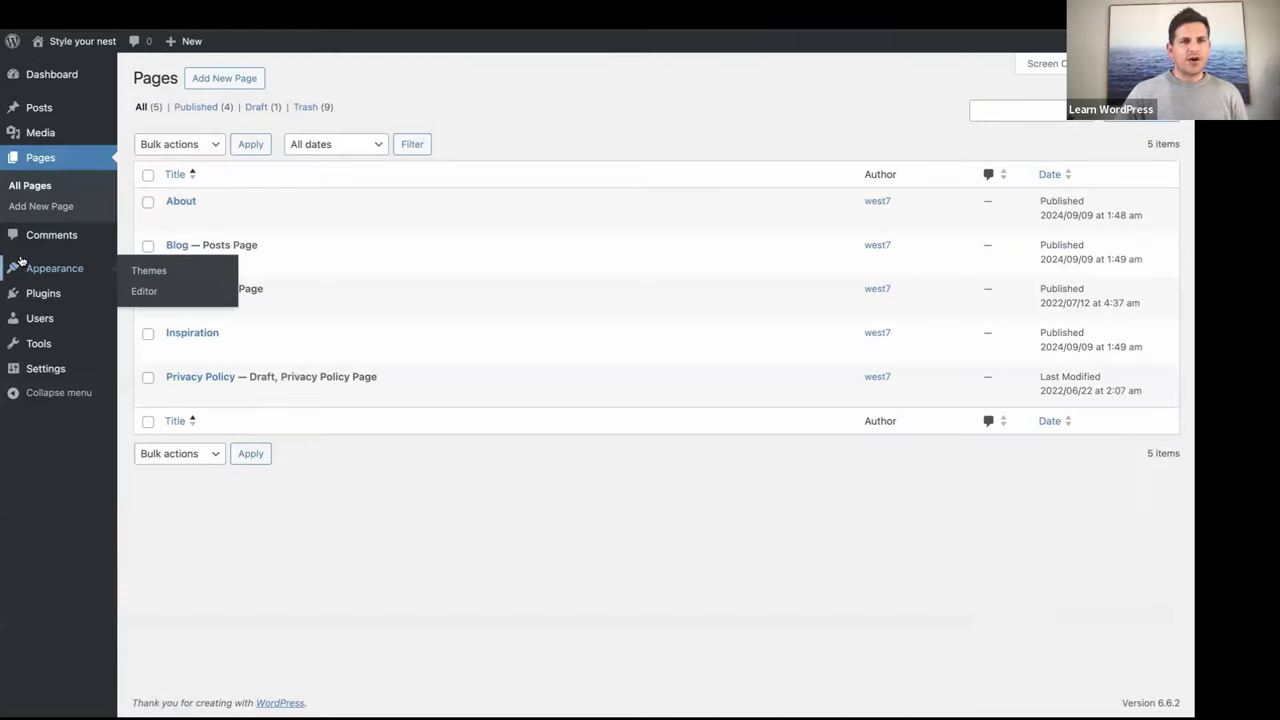
{"action": "left_click", "coordinate": [181, 248]}
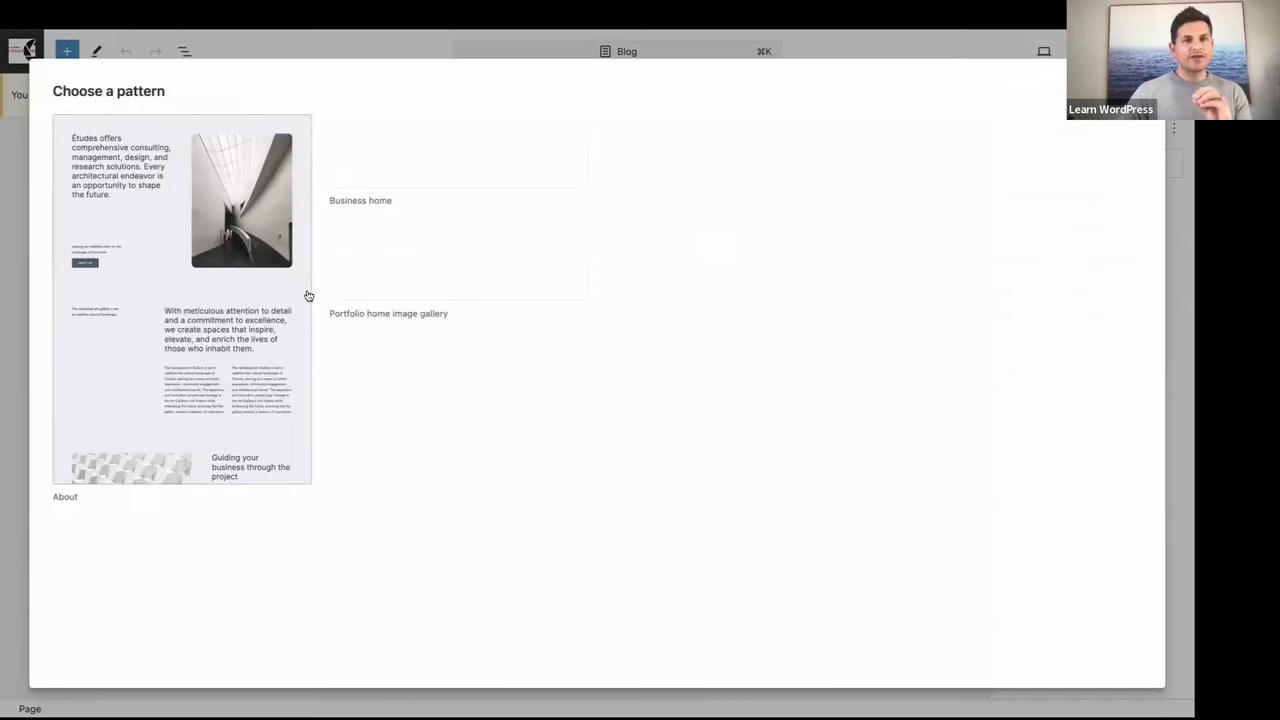
{"action": "left_click", "coordinate": [1141, 91]}
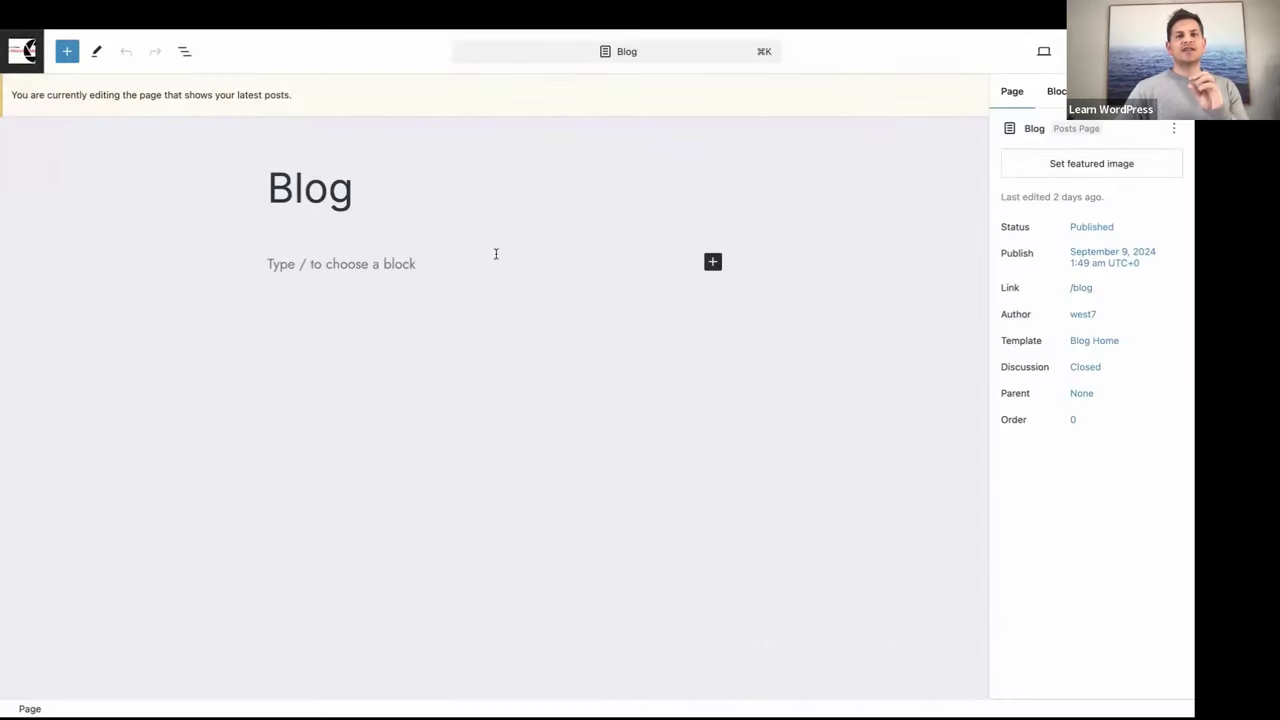
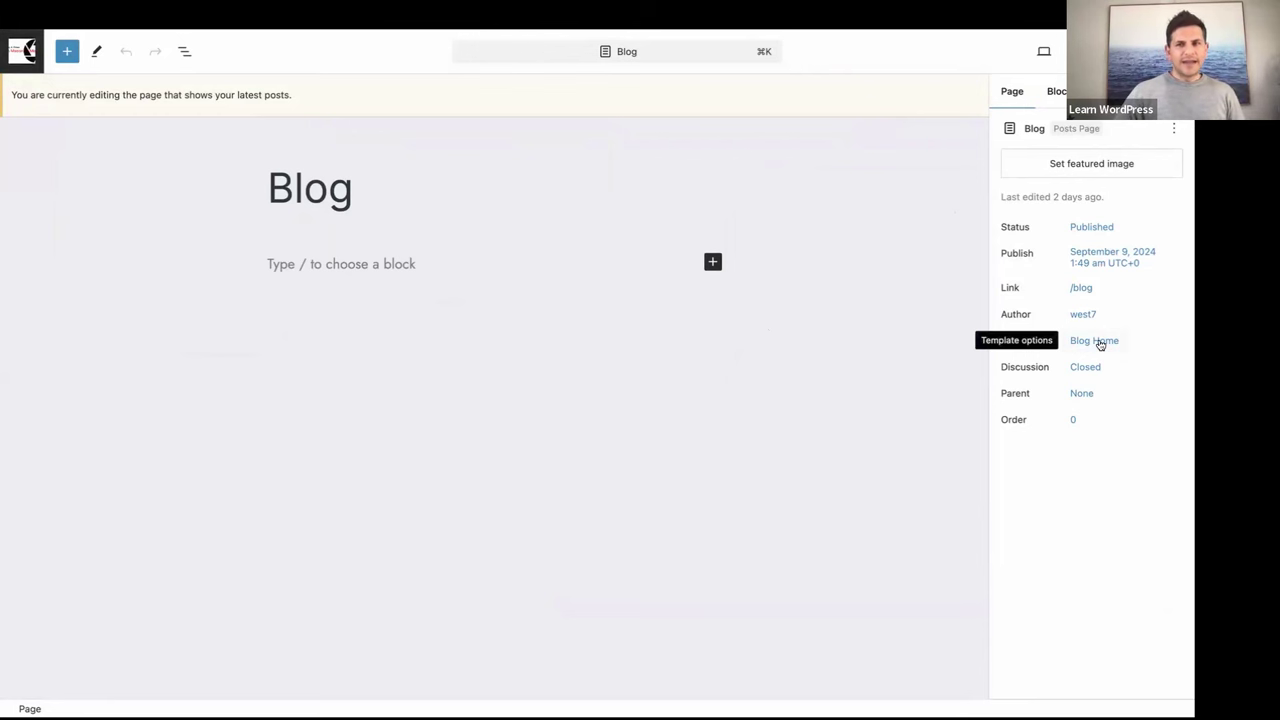
- Open the Blog page's Blog Home template for editing
{"action": "left_click", "coordinate": [1093, 341]}
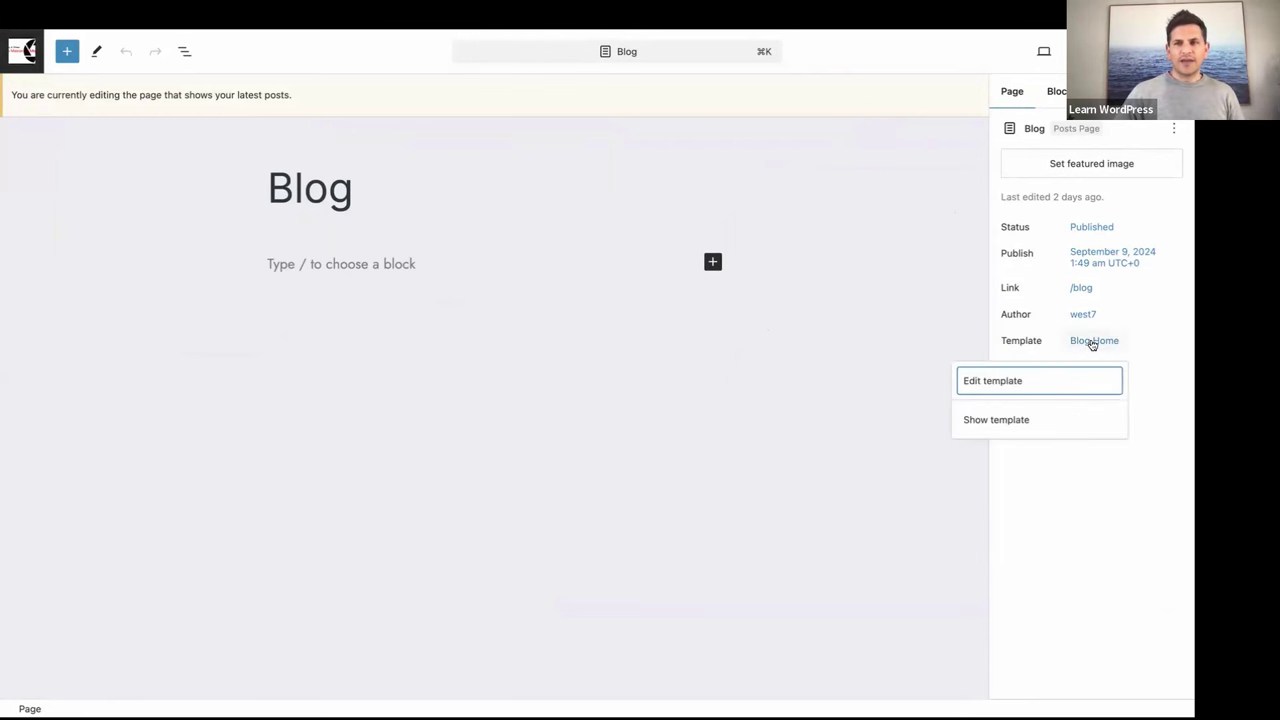
{"action": "left_click", "coordinate": [979, 386]}
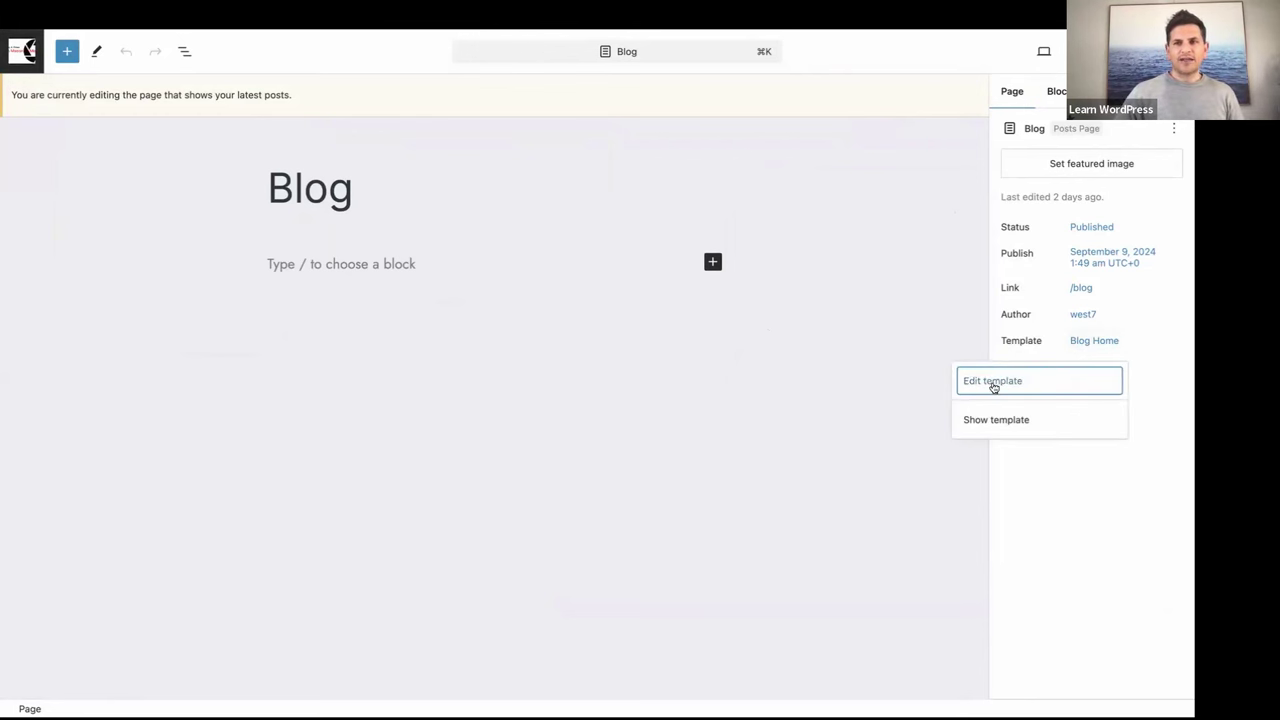
{"action": "left_click", "coordinate": [994, 385]}
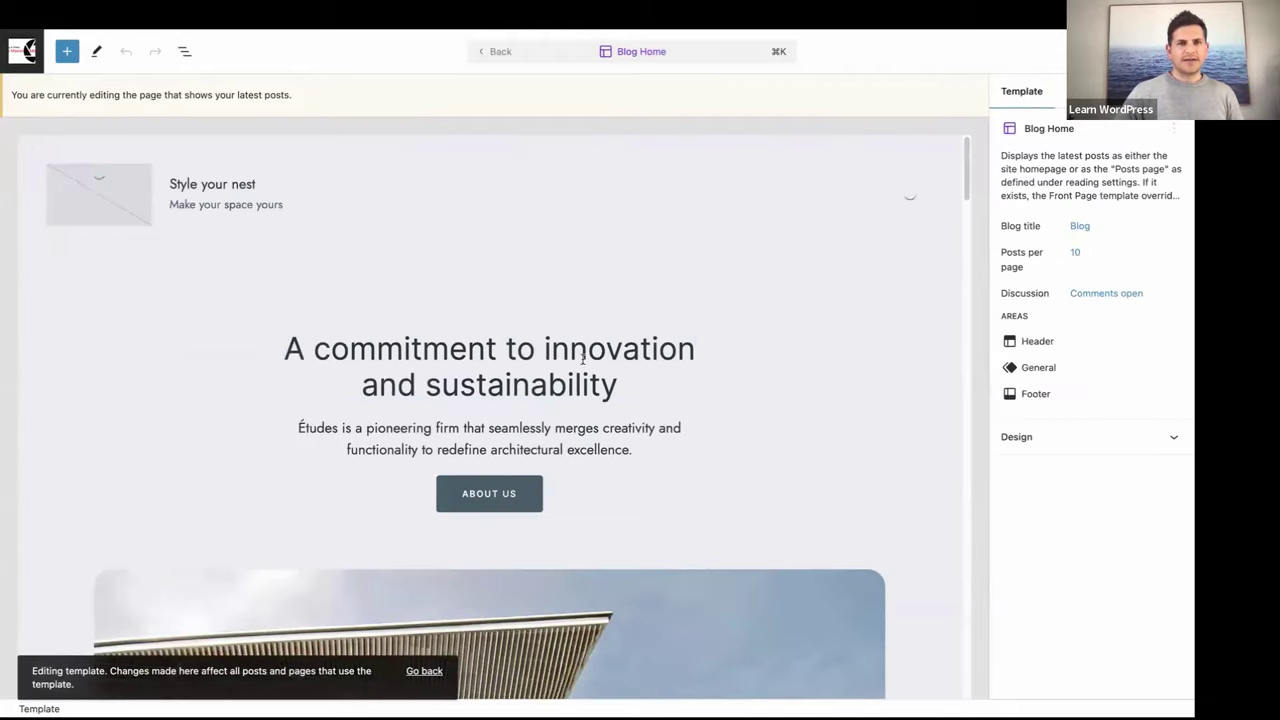
- Review the full Blog Home template layout from the header through the content sections and post list to the footer
{"action": "scroll", "coordinate": [460, 266], "scroll_direction": "down", "scroll_amount": 4}
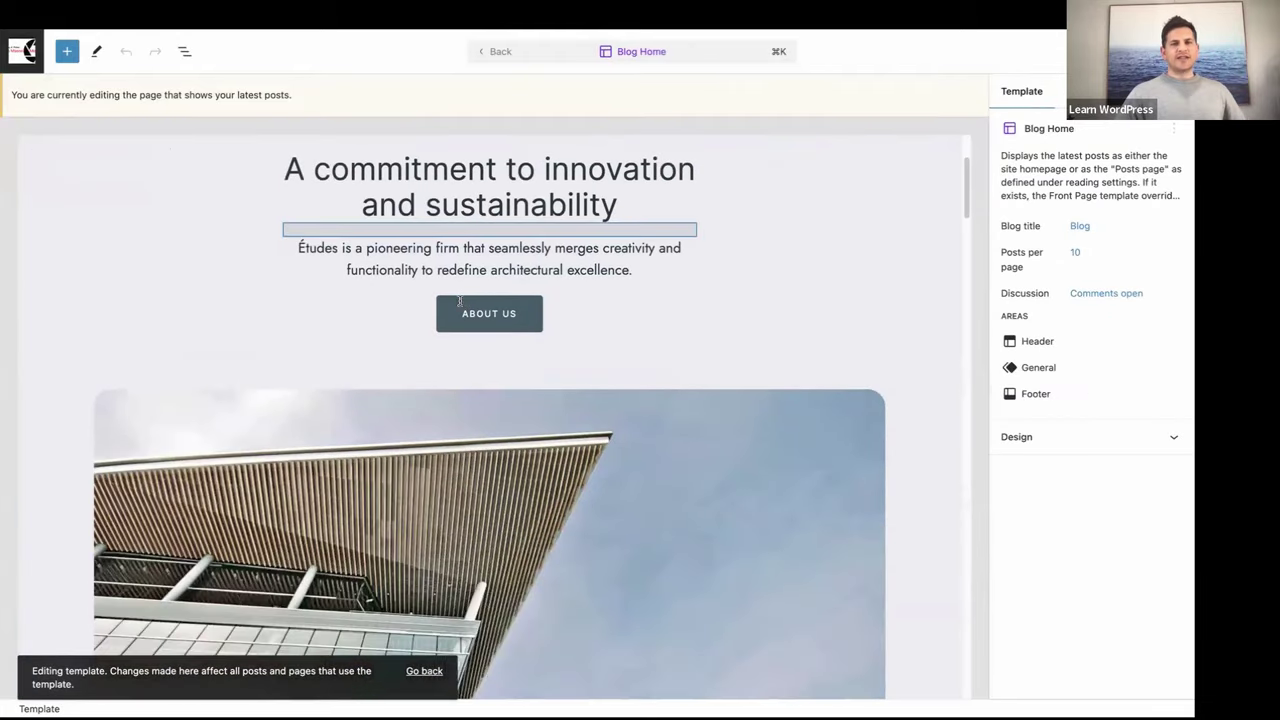
{"action": "scroll", "coordinate": [460, 300], "scroll_direction": "down", "scroll_amount": 15}
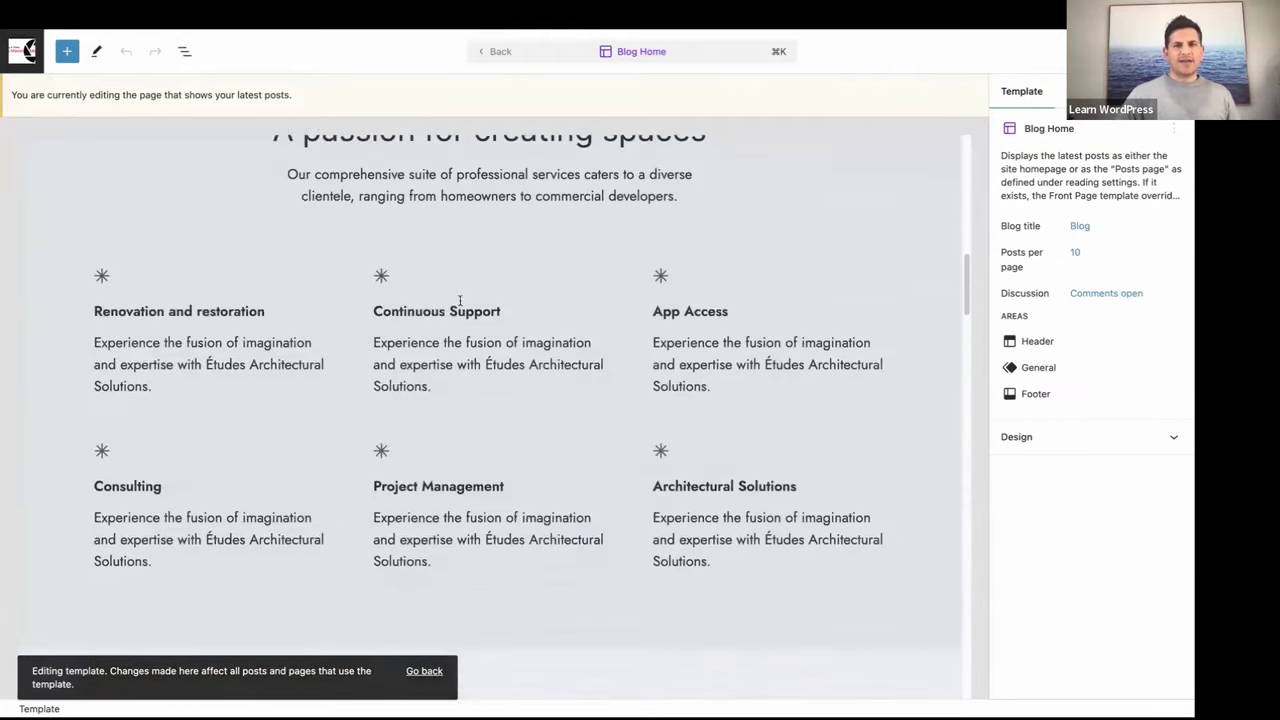
{"action": "scroll", "coordinate": [460, 300], "scroll_direction": "down", "scroll_amount": 20}
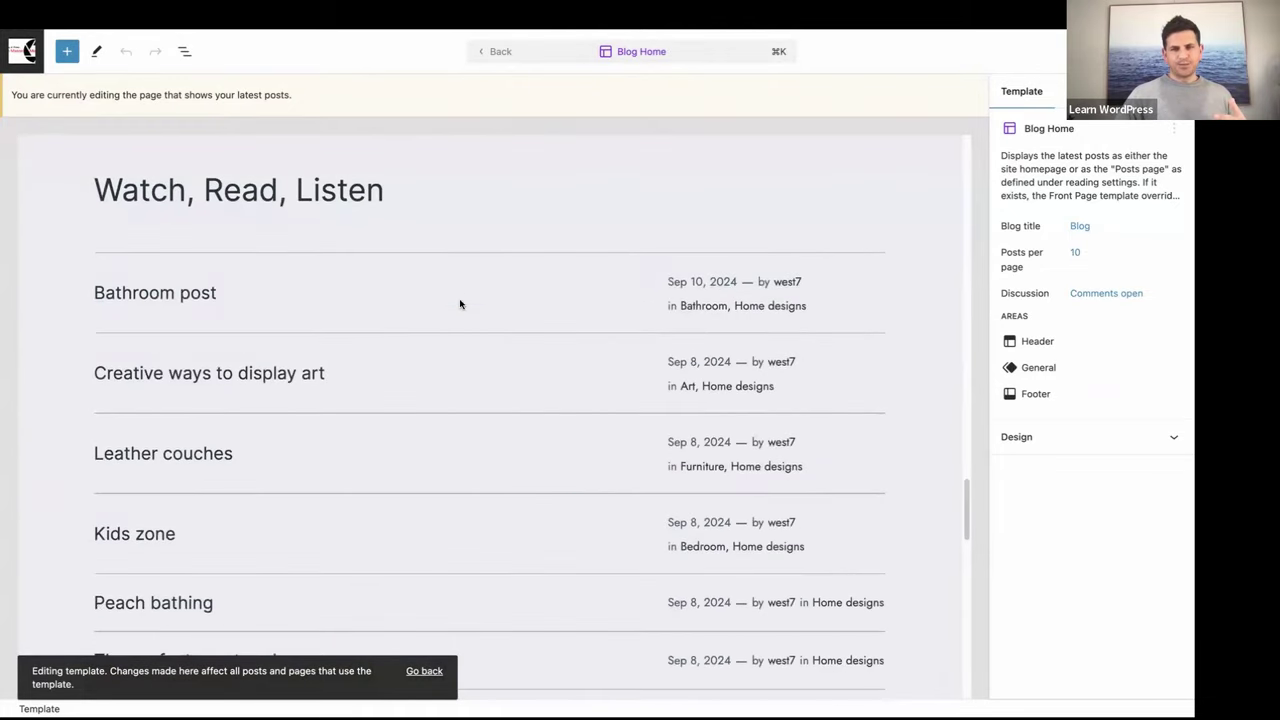
{"action": "scroll", "coordinate": [461, 304], "scroll_direction": "down", "scroll_amount": 10}
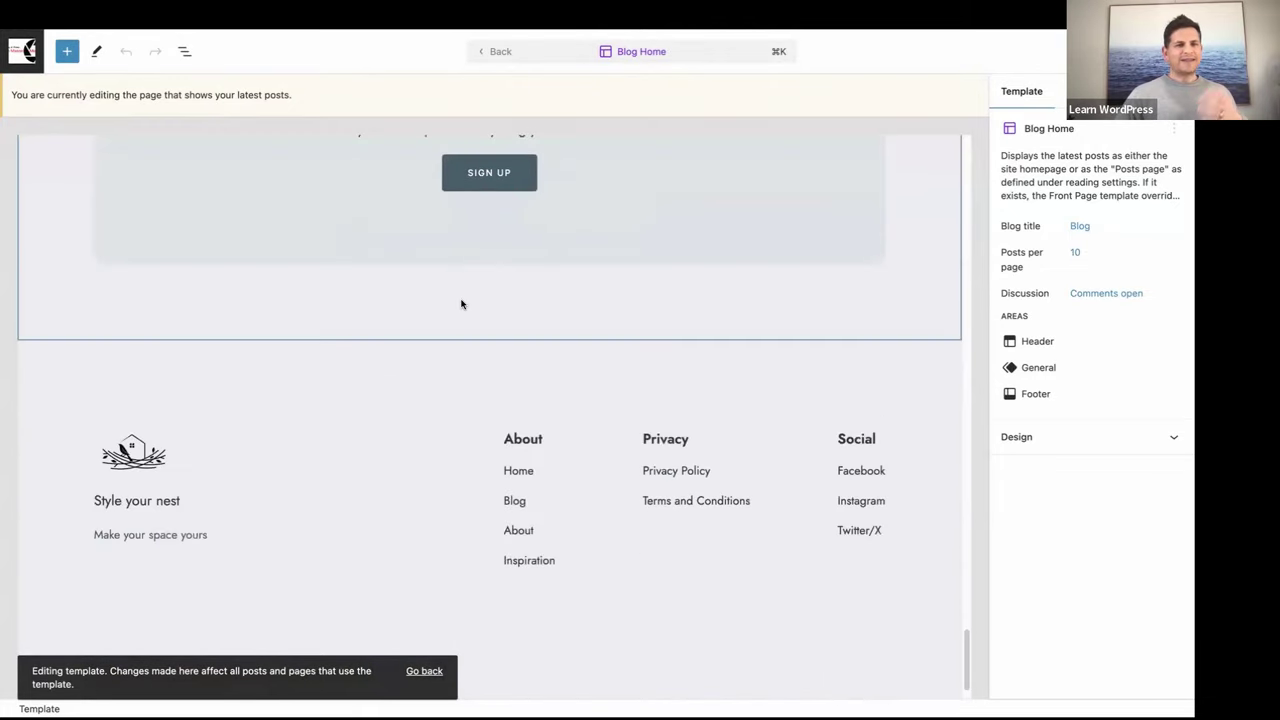
{"action": "scroll", "coordinate": [461, 304], "scroll_direction": "up", "scroll_amount": 20}
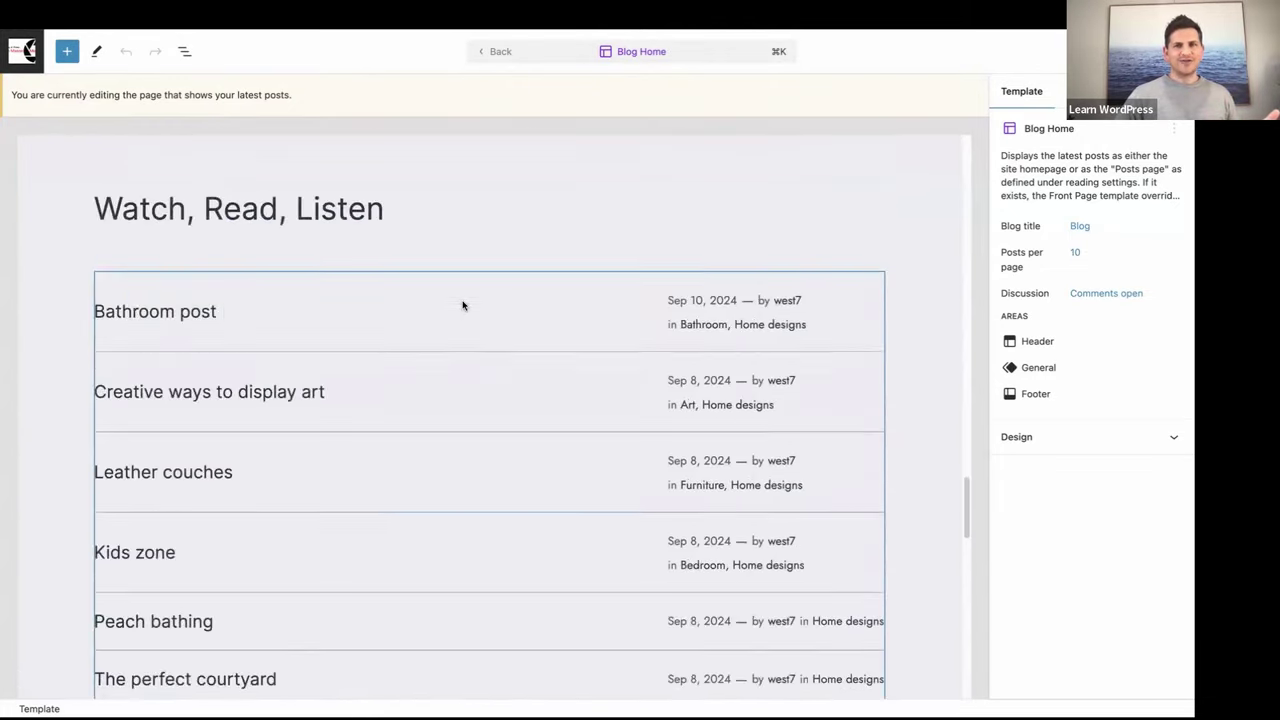
{"action": "scroll", "coordinate": [462, 305], "scroll_direction": "down", "scroll_amount": 8}
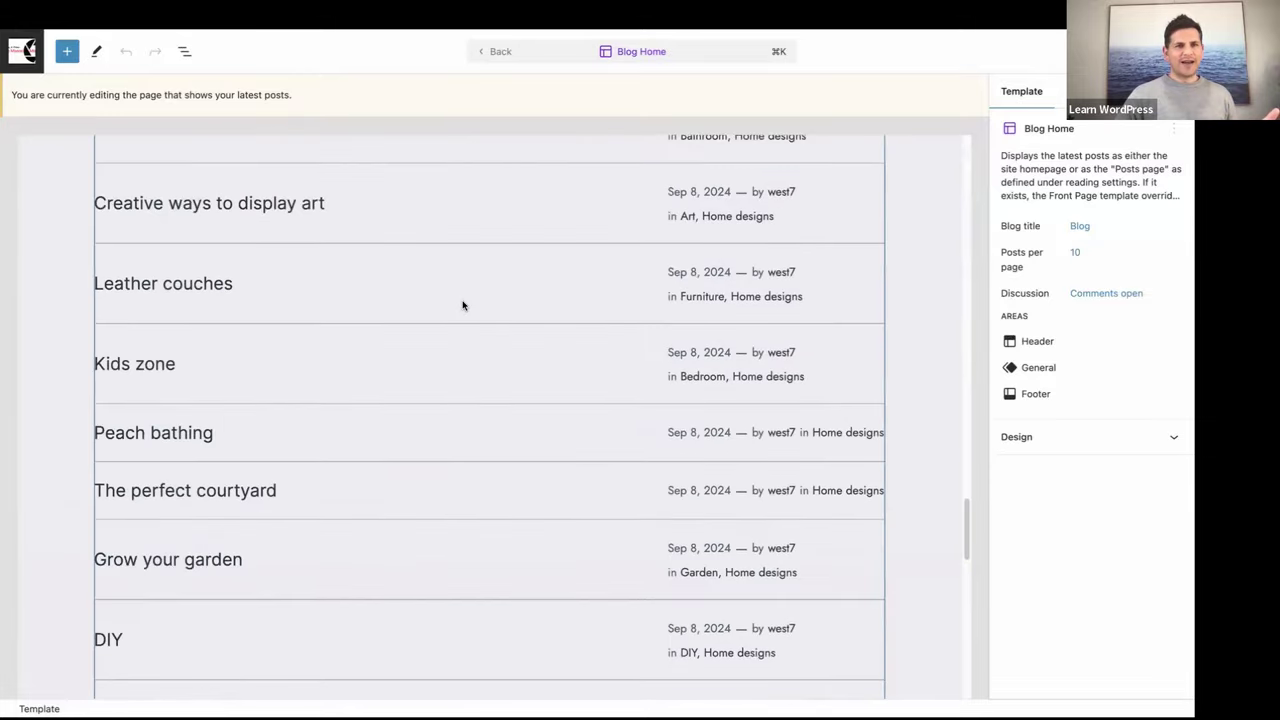
{"action": "scroll", "coordinate": [462, 305], "scroll_direction": "up", "scroll_amount": 1}
{"action": "scroll", "coordinate": [462, 305], "scroll_direction": "up", "scroll_amount": 20}
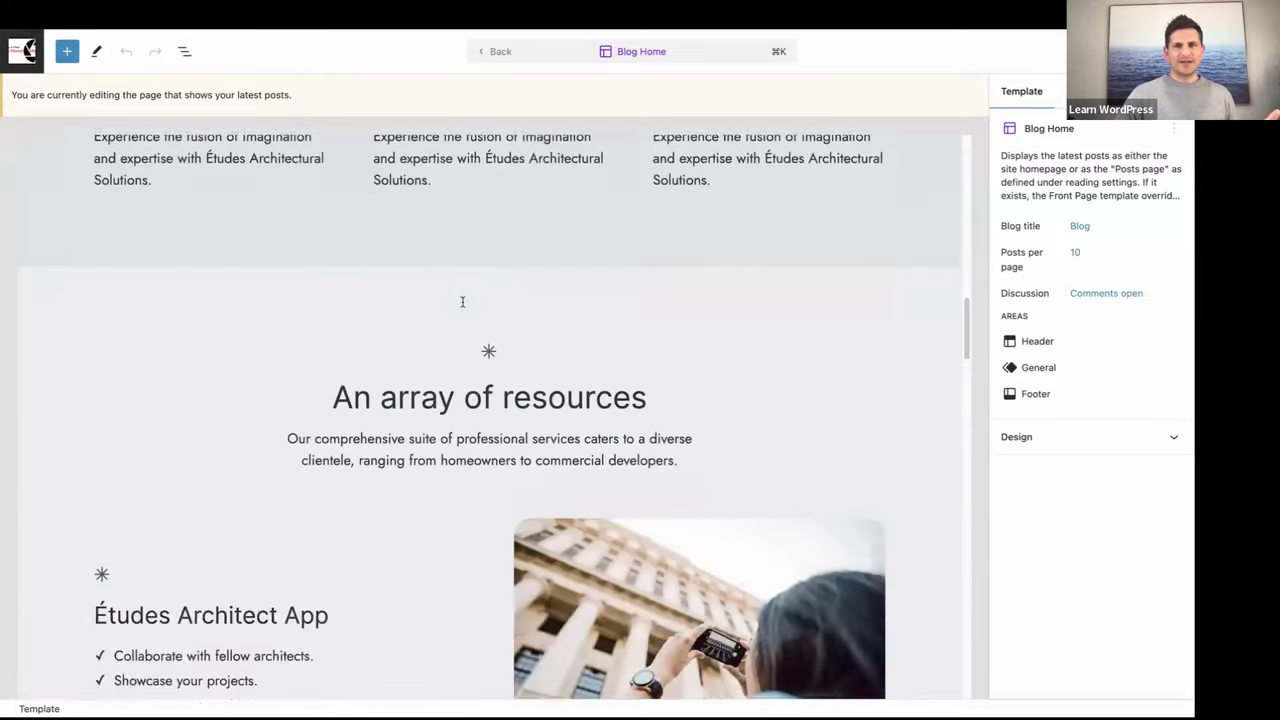
{"action": "scroll", "coordinate": [462, 303], "scroll_direction": "up", "scroll_amount": 10}
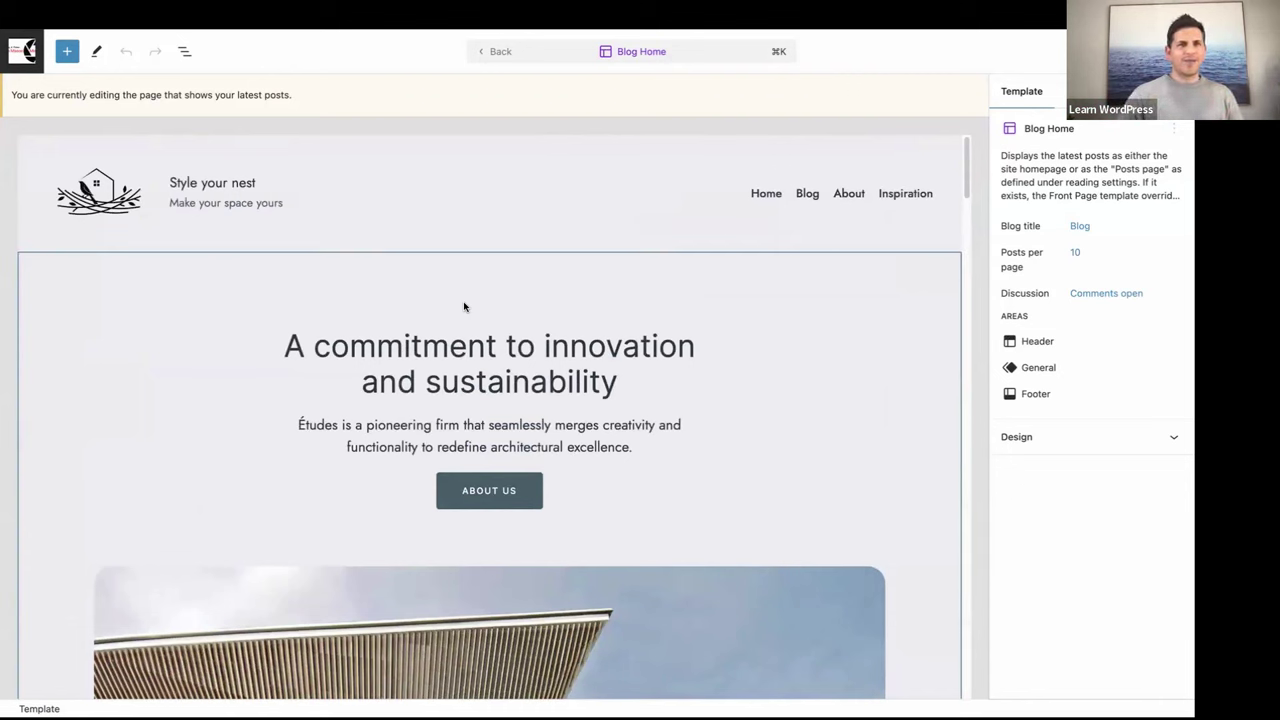
- Delete the Group block holding all content between the Header and Footer of the Blog Home template
{"action": "left_click", "coordinate": [184, 52]}
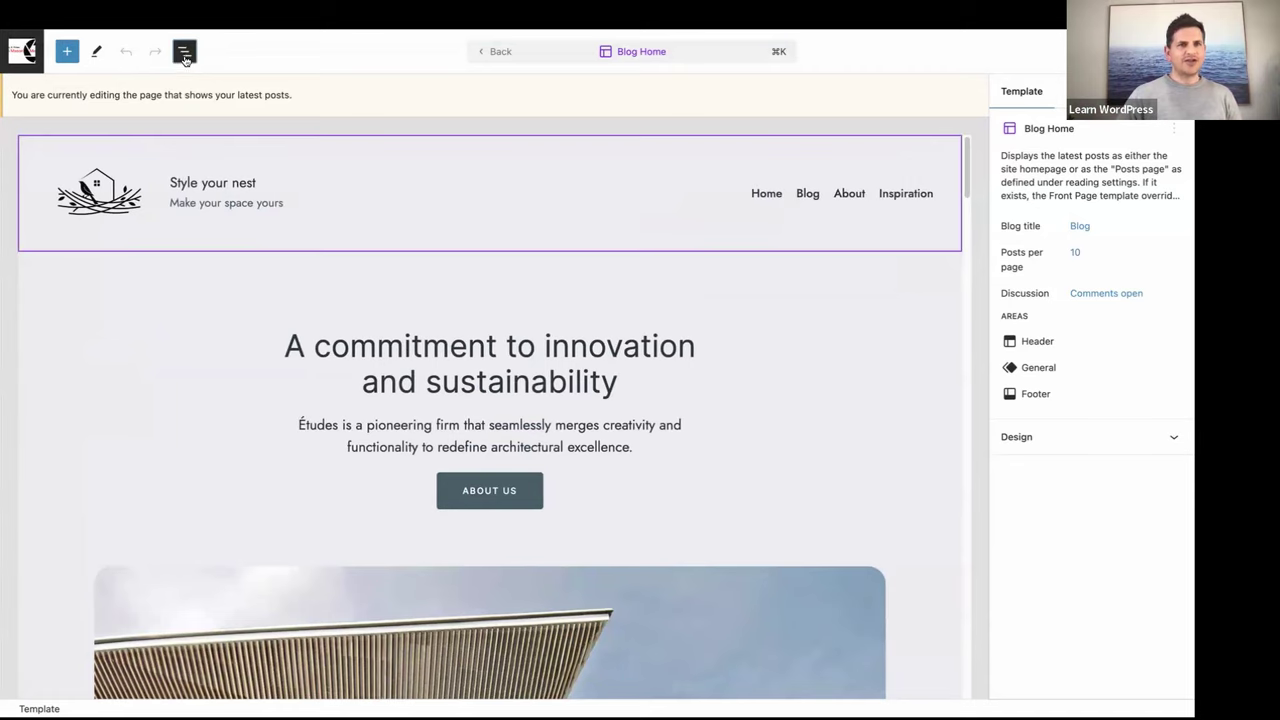
{"action": "left_click", "coordinate": [48, 147]}
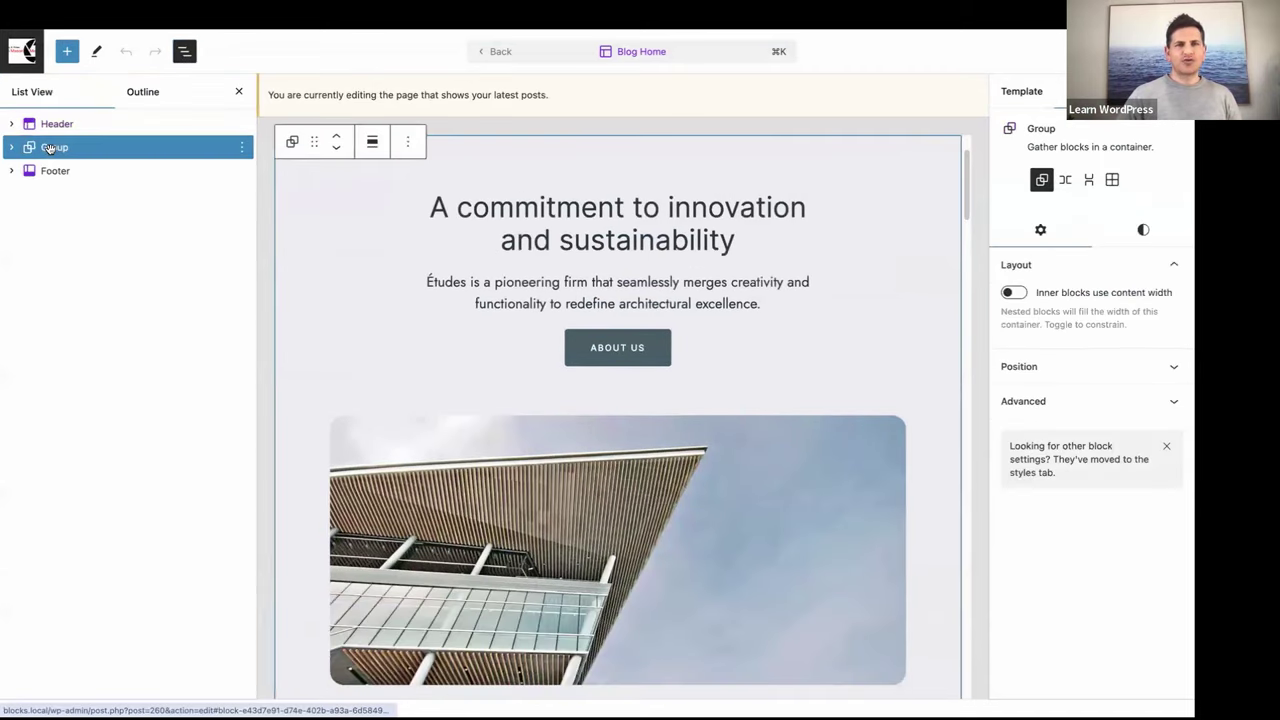
{"action": "left_click", "coordinate": [242, 148]}
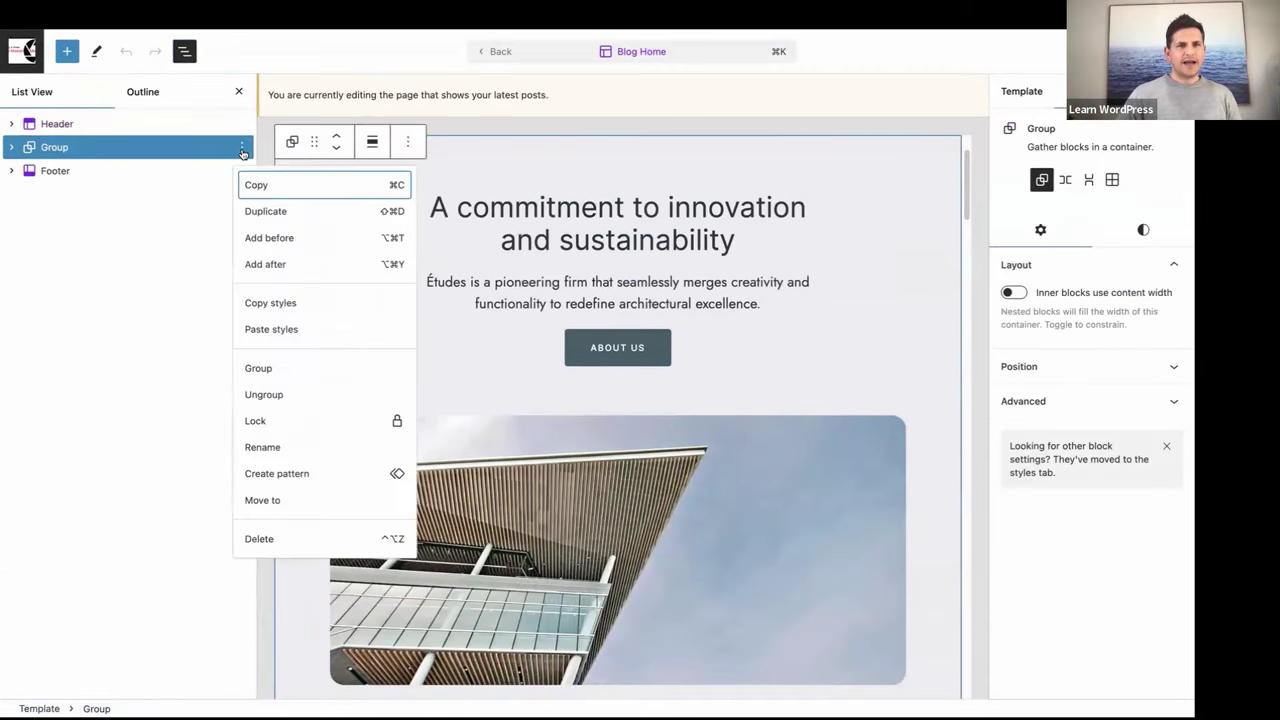
{"action": "left_click", "coordinate": [276, 540]}
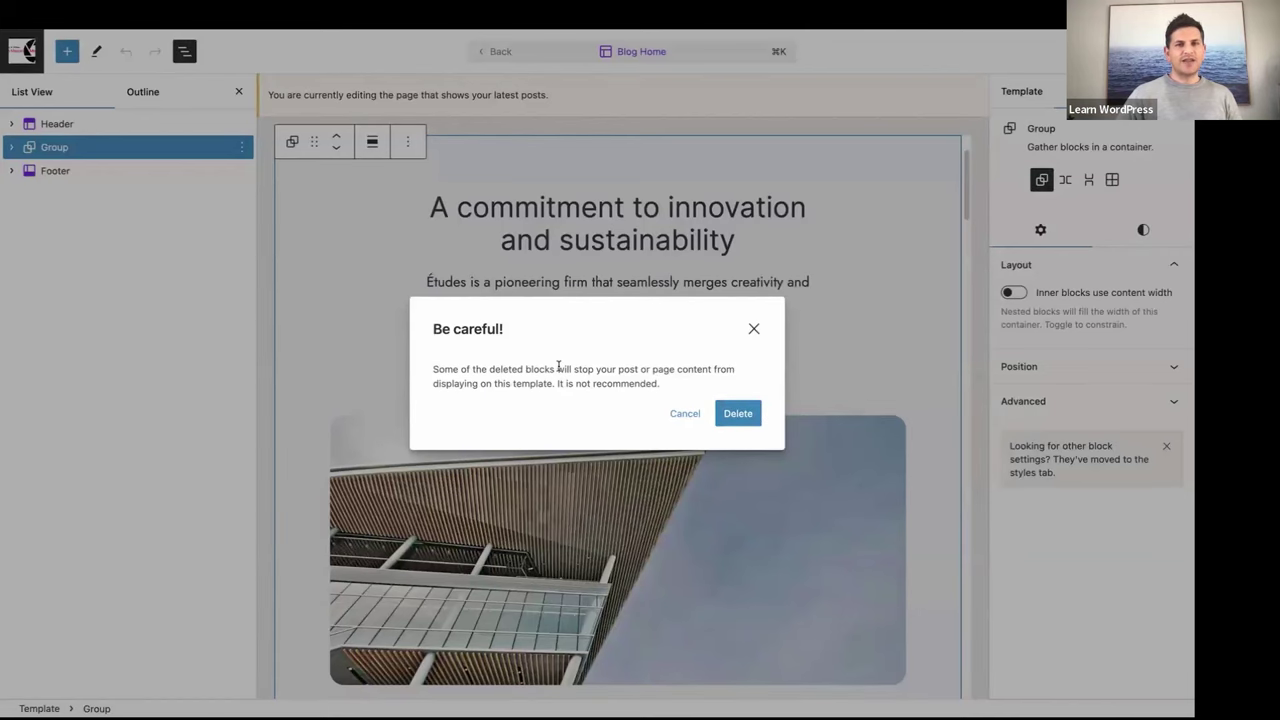
{"action": "left_click", "coordinate": [738, 414]}
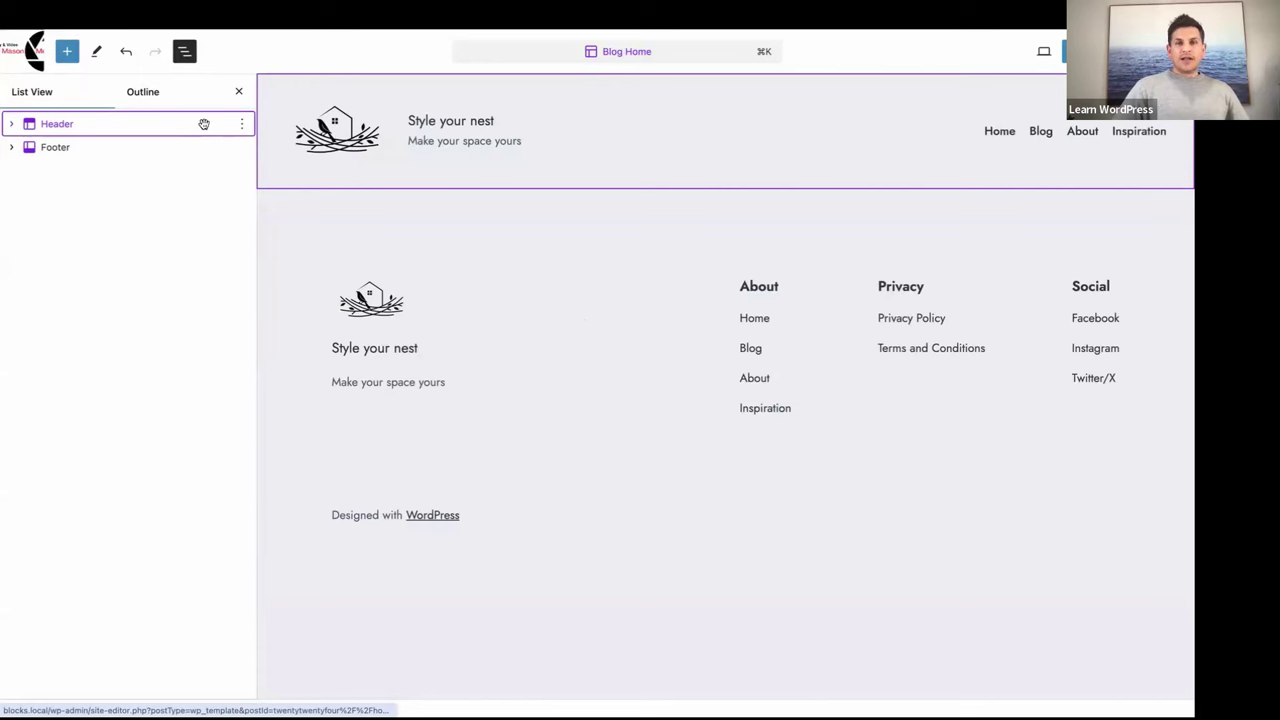
- Add an empty block directly after the Header in the Blog Home template
{"action": "left_click", "coordinate": [203, 124]}
{"action": "left_click", "coordinate": [240, 124]}
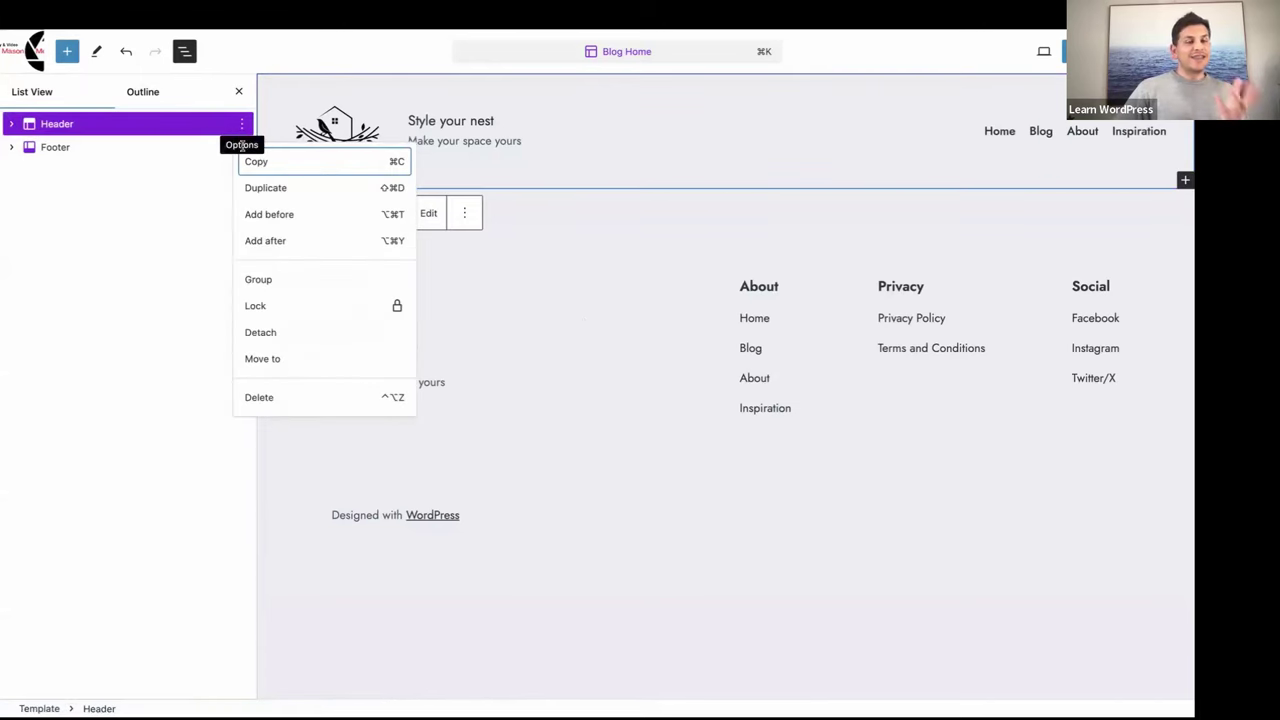
{"action": "left_click", "coordinate": [266, 241]}
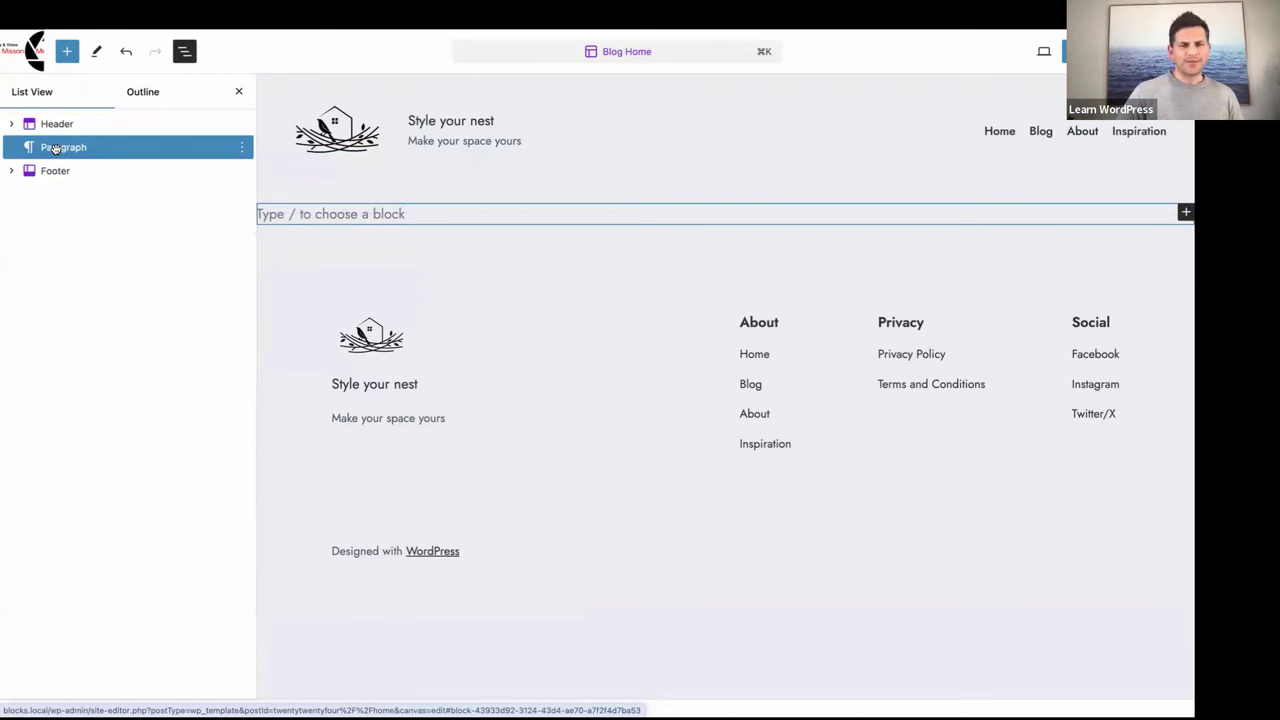
- Insert the "Blogging home" pattern from the Pages category between the Header and Footer, and close the block inserter
{"action": "left_click", "coordinate": [68, 52]}
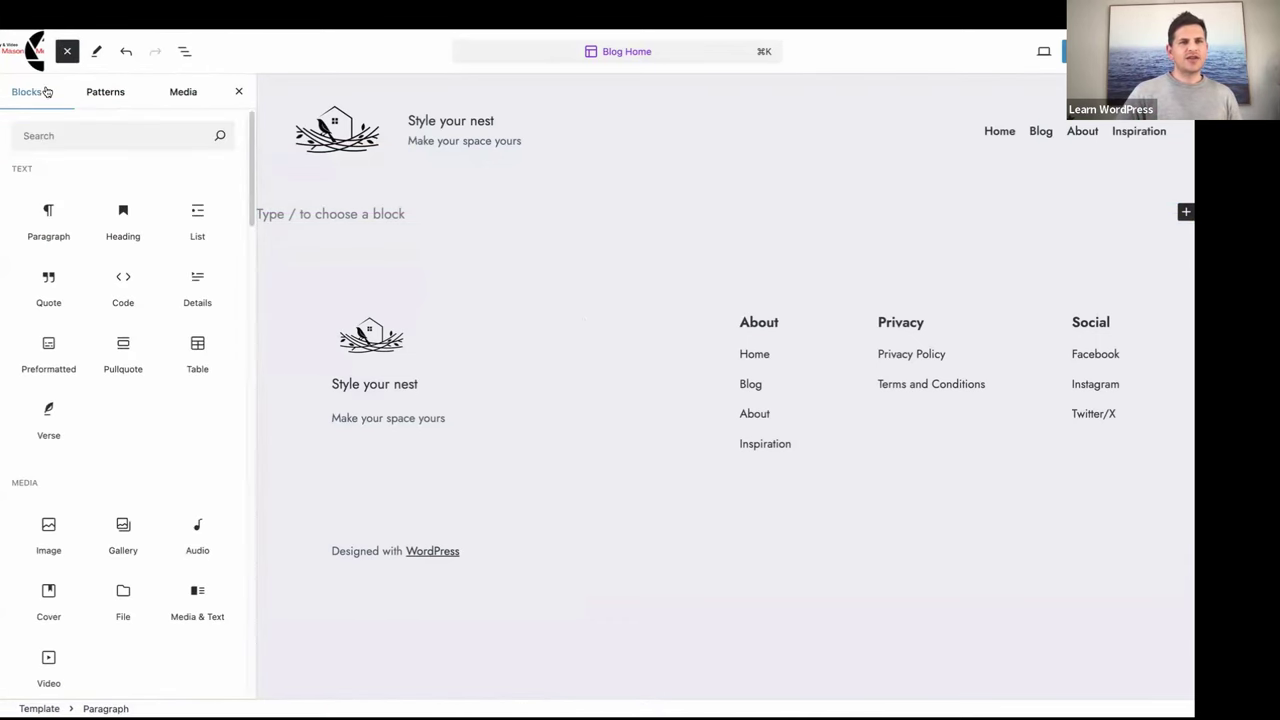
{"action": "left_click", "coordinate": [102, 96]}
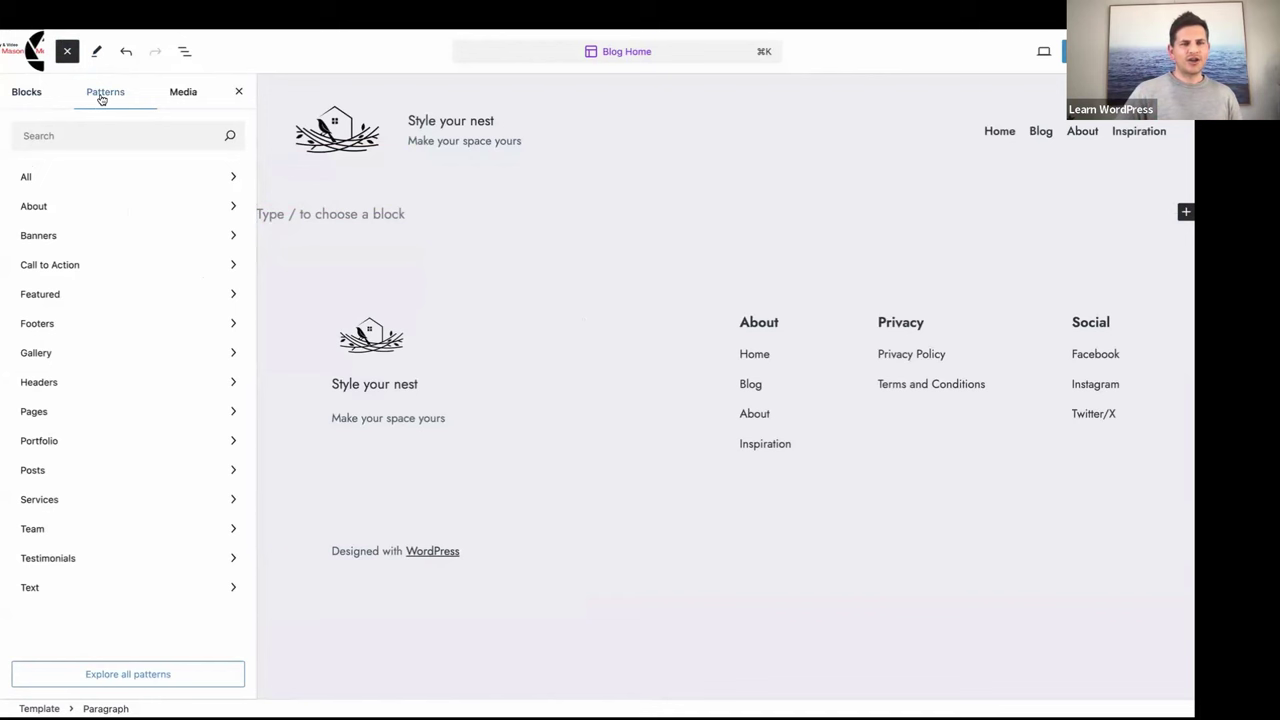
{"action": "left_click", "coordinate": [33, 414]}
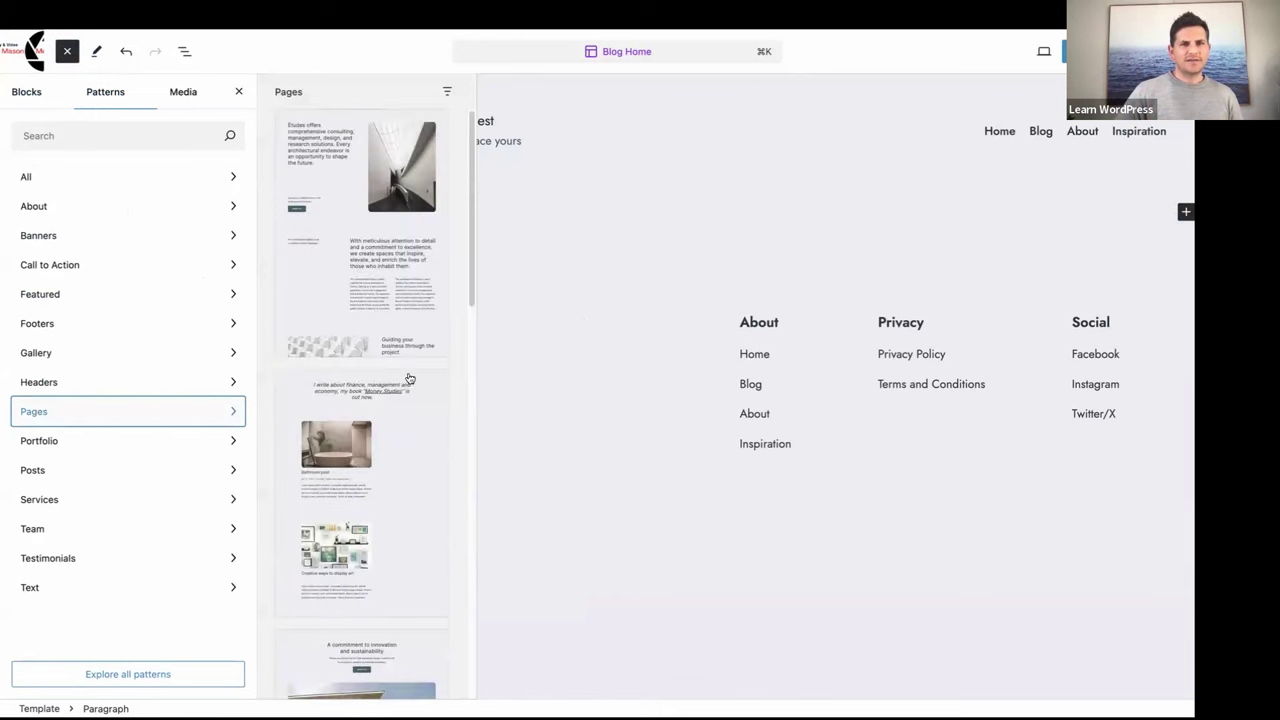
{"action": "scroll", "coordinate": [363, 280], "scroll_direction": "down", "scroll_amount": 4}
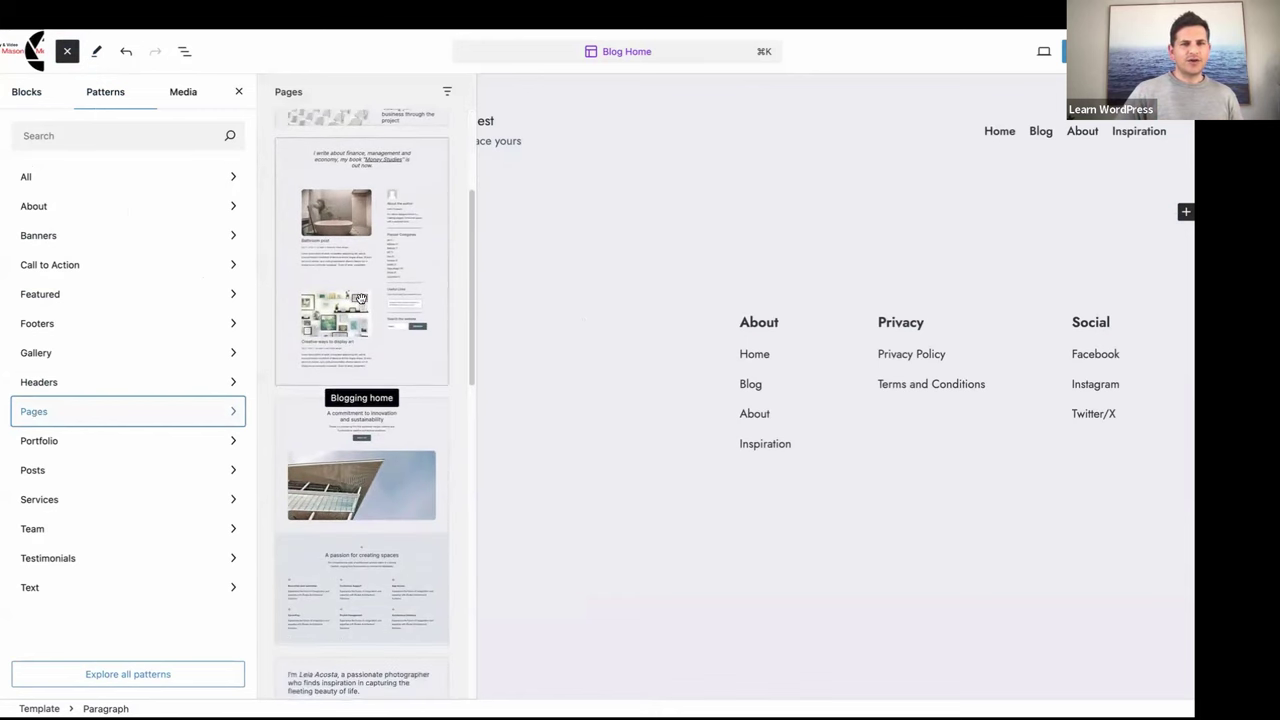
{"action": "scroll", "coordinate": [328, 308], "scroll_direction": "down", "scroll_amount": 3}
{"action": "scroll", "coordinate": [328, 308], "scroll_direction": "down", "scroll_amount": 3}
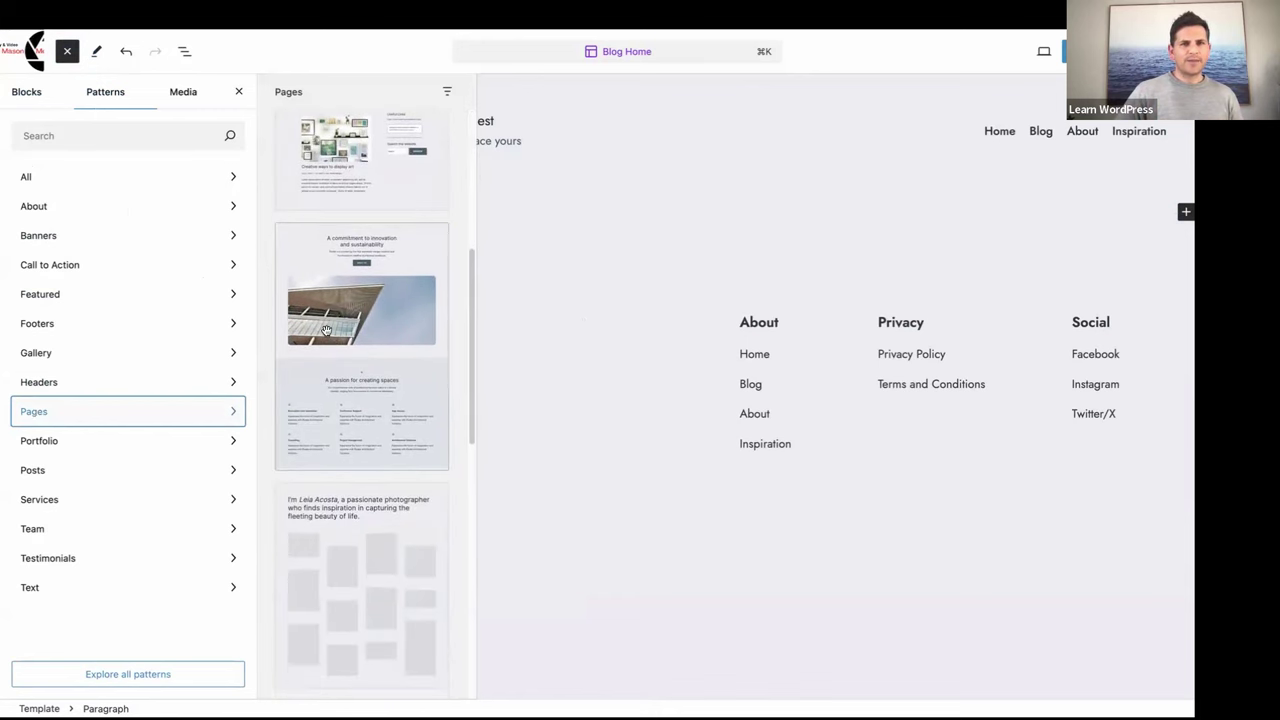
{"action": "scroll", "coordinate": [326, 330], "scroll_direction": "down", "scroll_amount": 5}
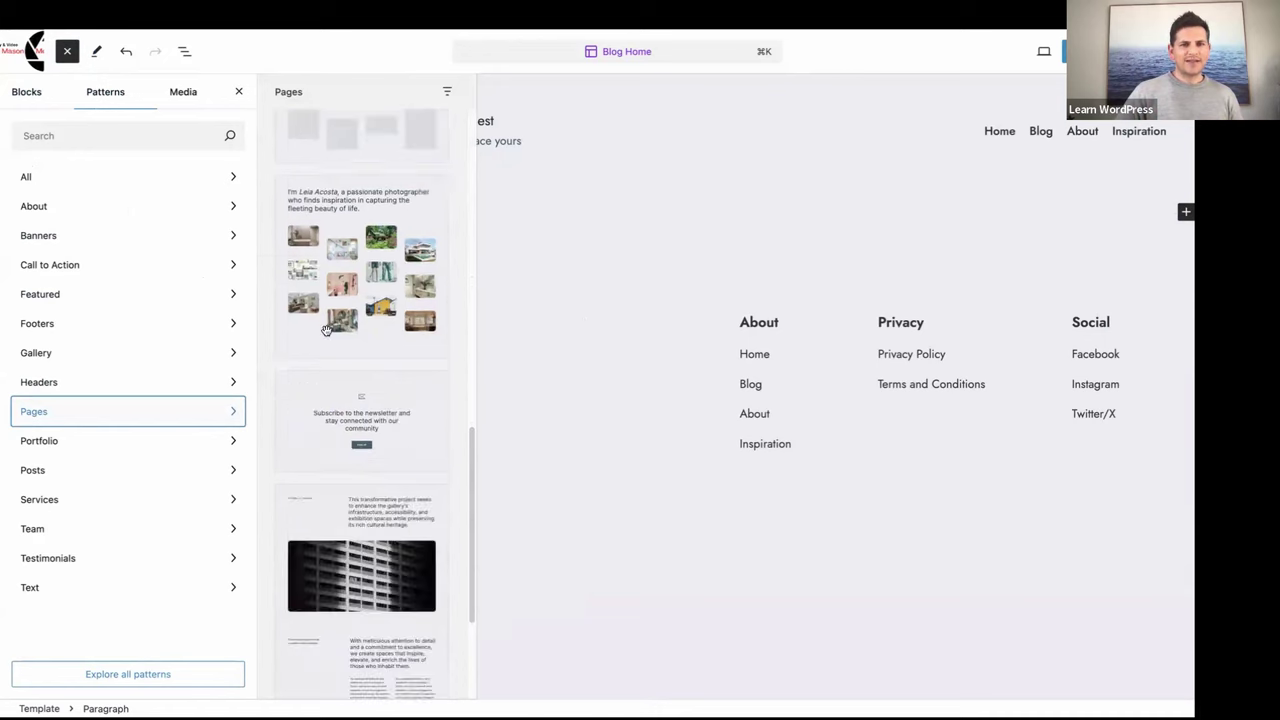
{"action": "scroll", "coordinate": [326, 330], "scroll_direction": "up", "scroll_amount": 6}
{"action": "scroll", "coordinate": [326, 330], "scroll_direction": "up", "scroll_amount": 4}
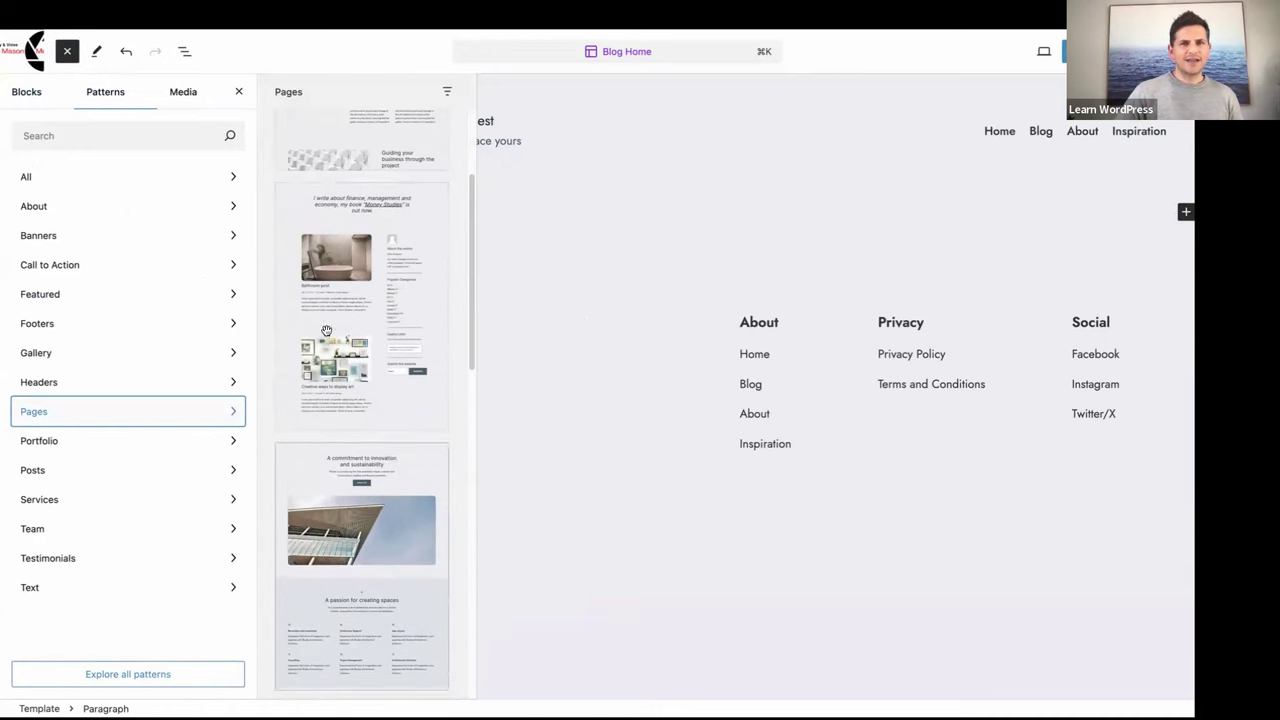
{"action": "left_click", "coordinate": [313, 224]}
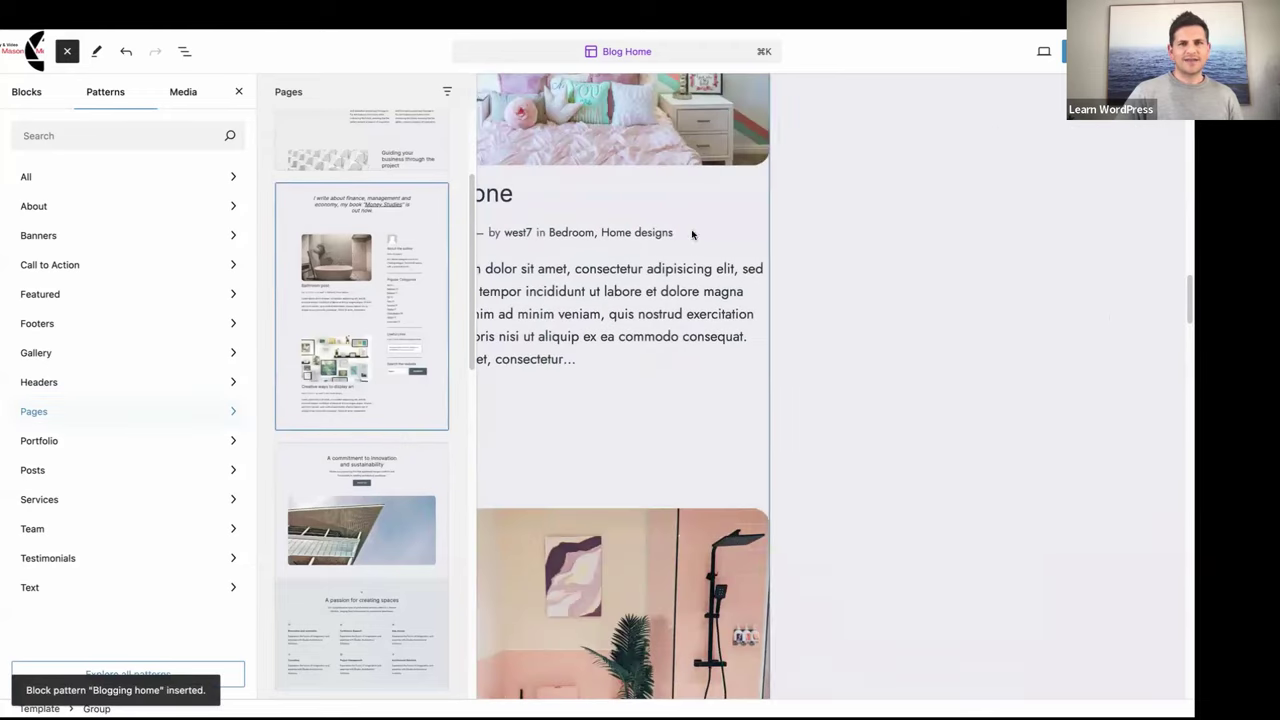
{"action": "left_click", "coordinate": [709, 228]}
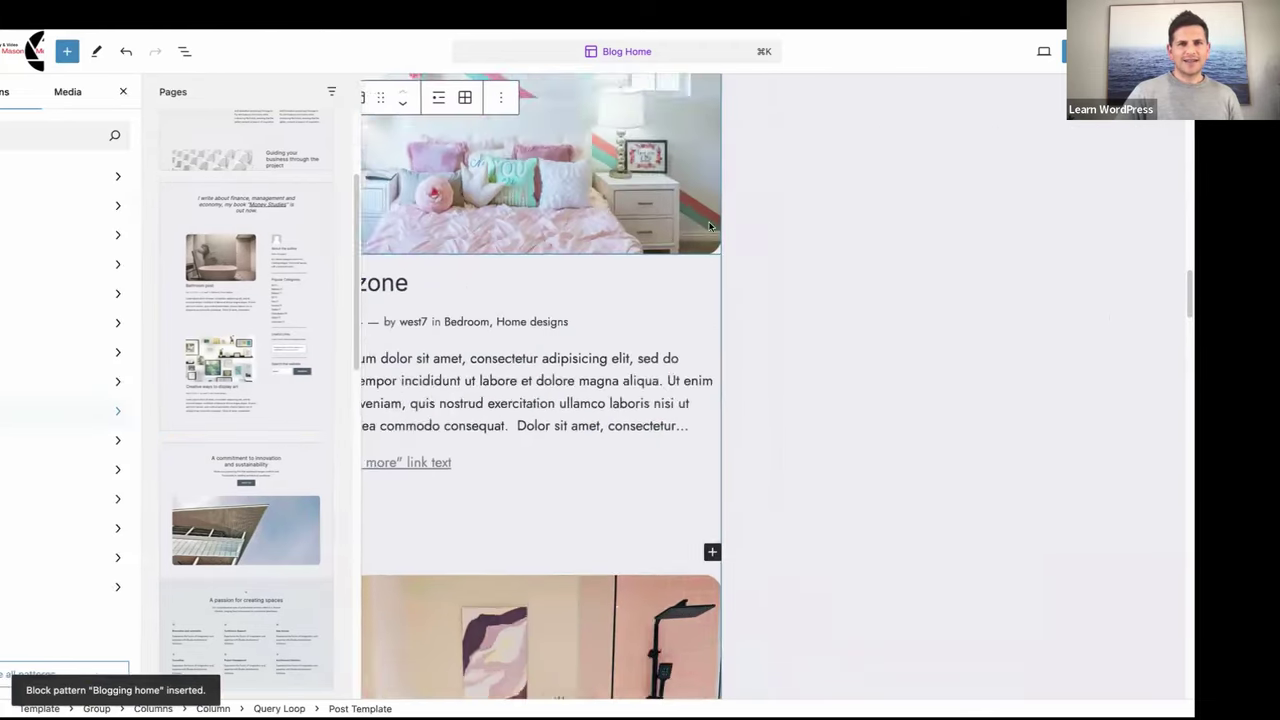
- Look over the inserted blog layout, including its introductory heading, post list and author sidebar
{"action": "scroll", "coordinate": [630, 296], "scroll_direction": "up", "scroll_amount": 7}
{"action": "scroll", "coordinate": [630, 296], "scroll_direction": "up", "scroll_amount": 15}
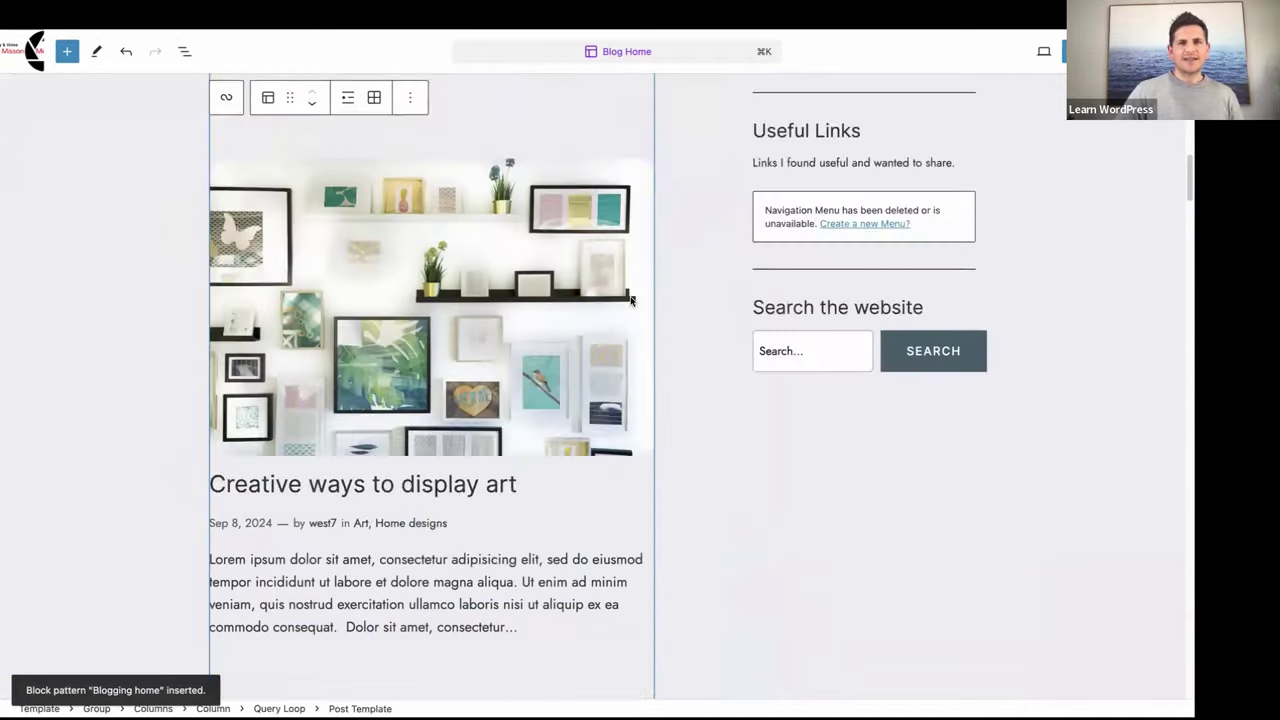
{"action": "scroll", "coordinate": [630, 296], "scroll_direction": "up", "scroll_amount": 5}
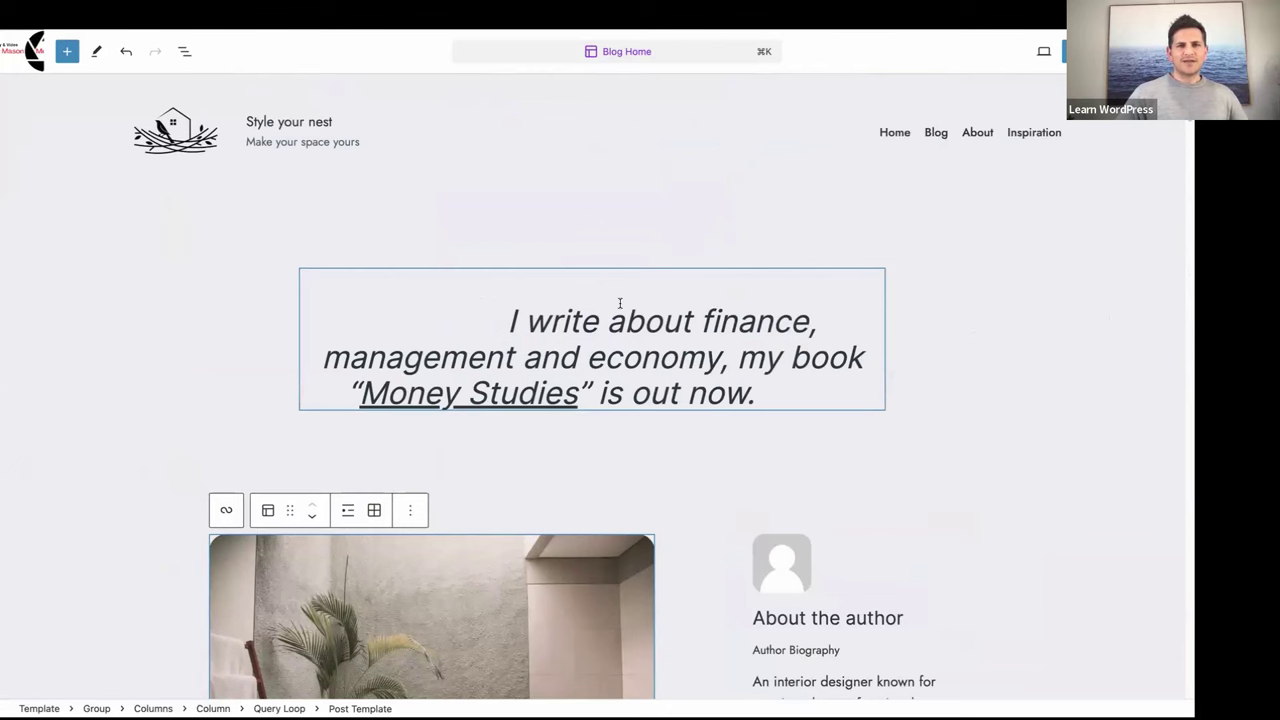
{"action": "scroll", "coordinate": [617, 303], "scroll_direction": "down", "scroll_amount": 5}
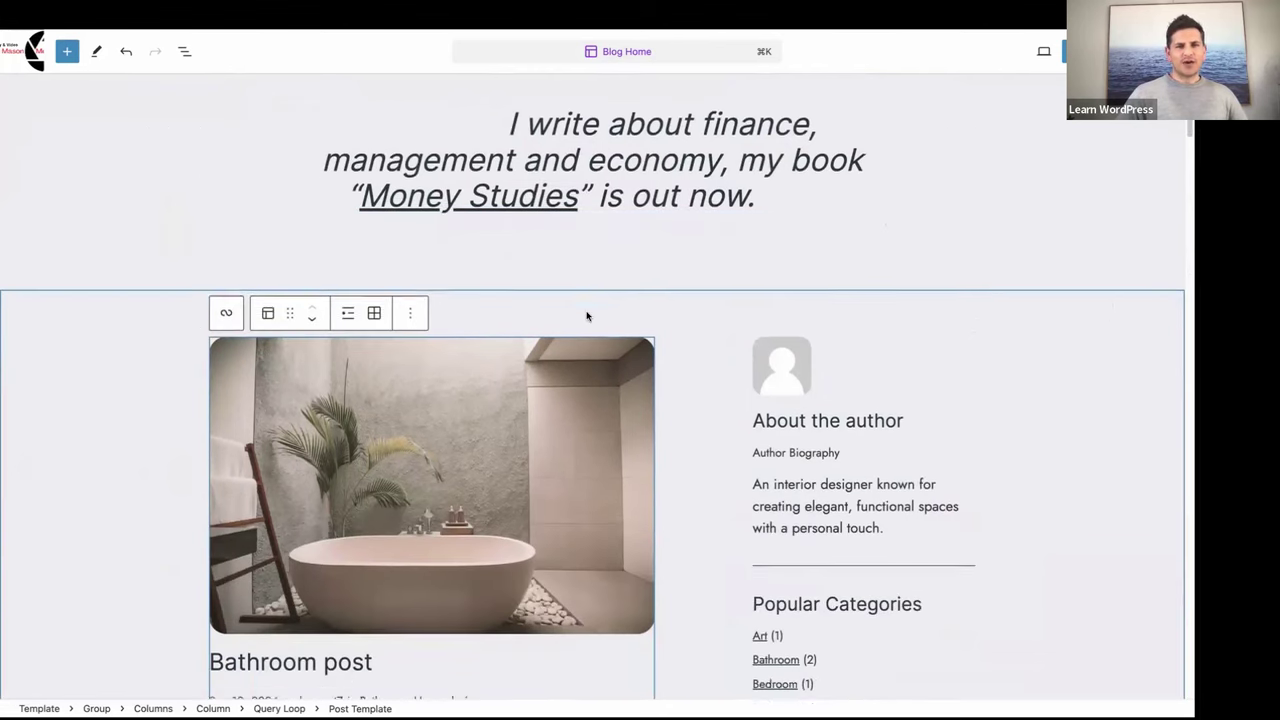
{"action": "scroll", "coordinate": [586, 316], "scroll_direction": "down", "scroll_amount": 5}
{"action": "scroll", "coordinate": [586, 316], "scroll_direction": "up", "scroll_amount": 10}
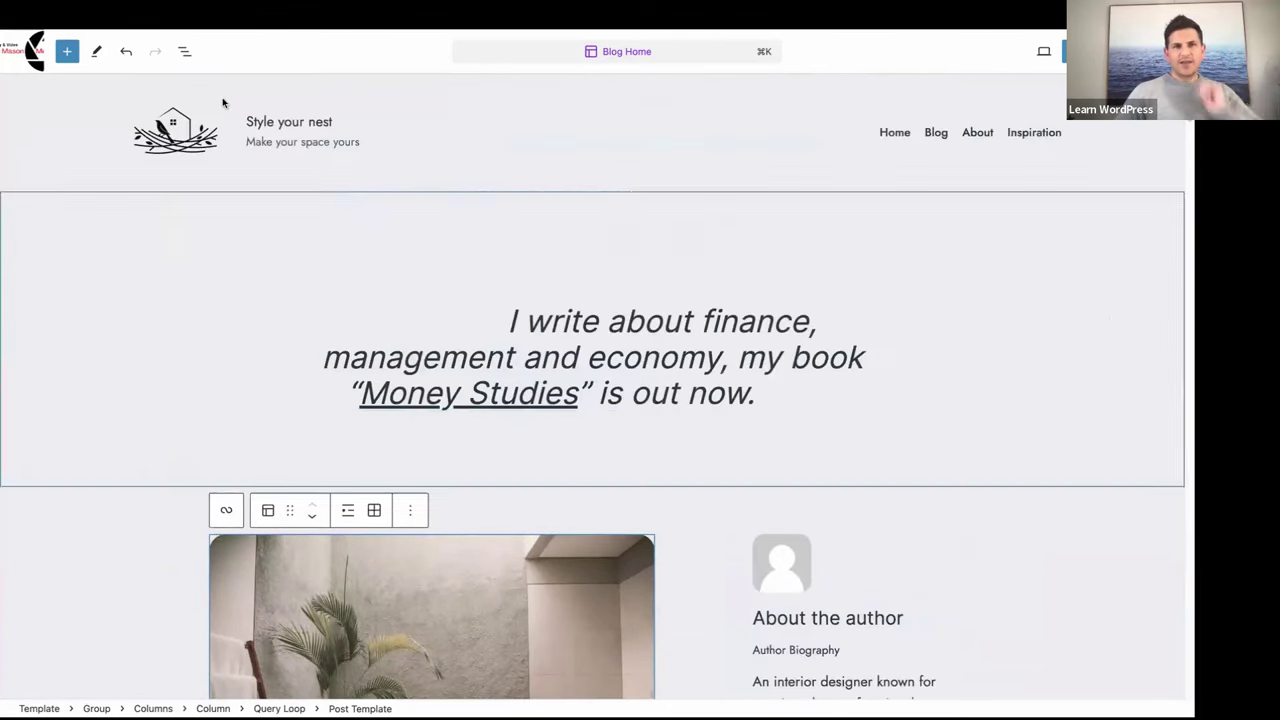
- Examine the pattern's block structure, from the Query Loop in the posts column to the Group inside the Sidebar template part
{"action": "left_click", "coordinate": [181, 52]}
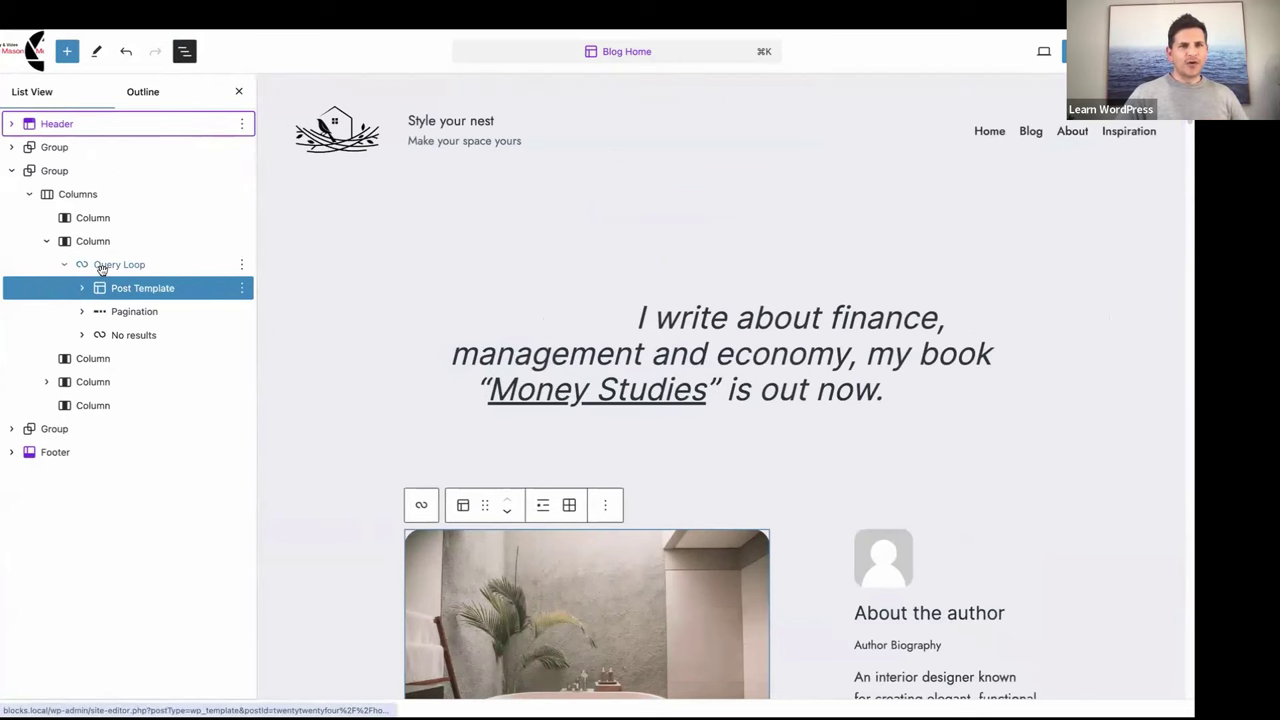
{"action": "left_click", "coordinate": [101, 265]}
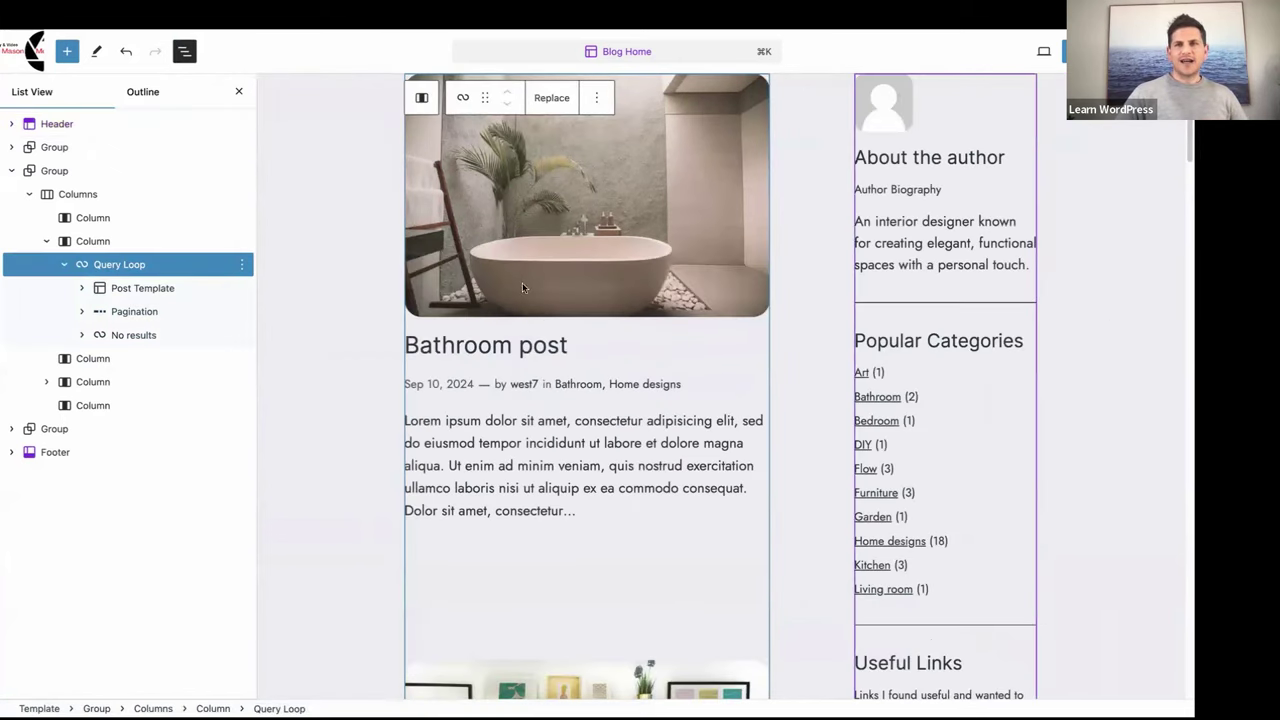
{"action": "left_click", "coordinate": [93, 359]}
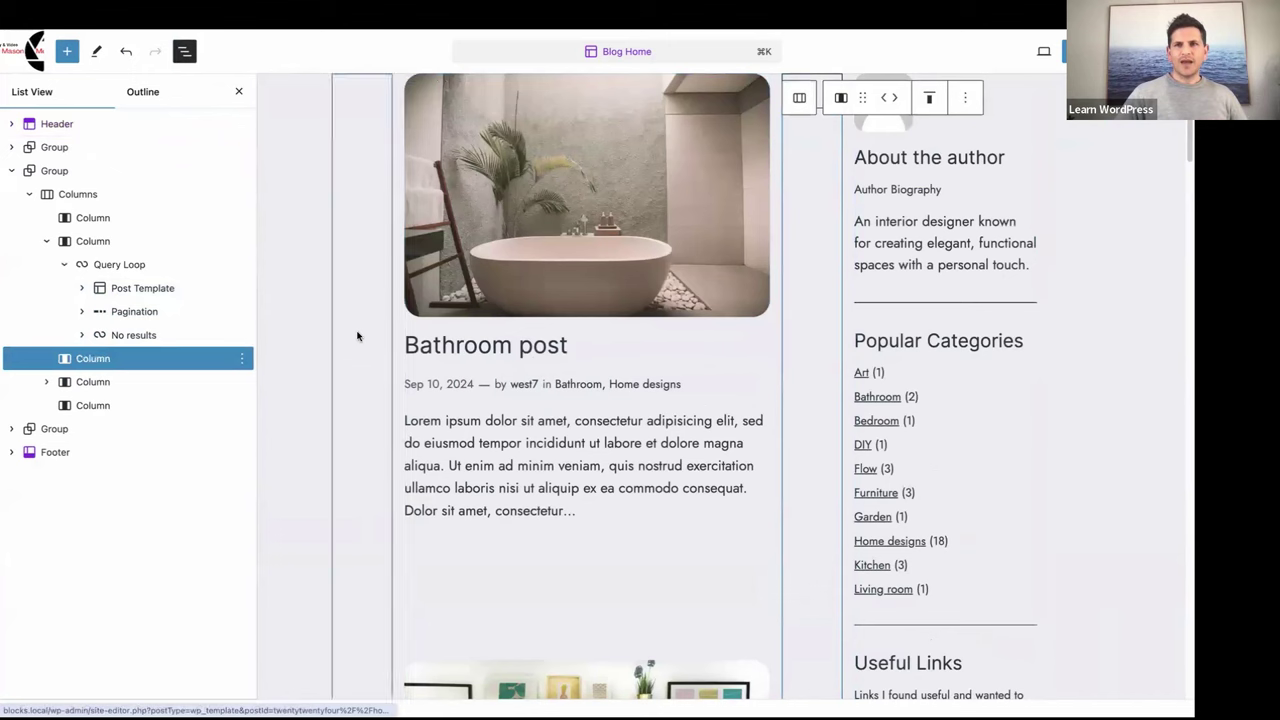
{"action": "left_click", "coordinate": [55, 386]}
{"action": "left_click", "coordinate": [46, 382]}
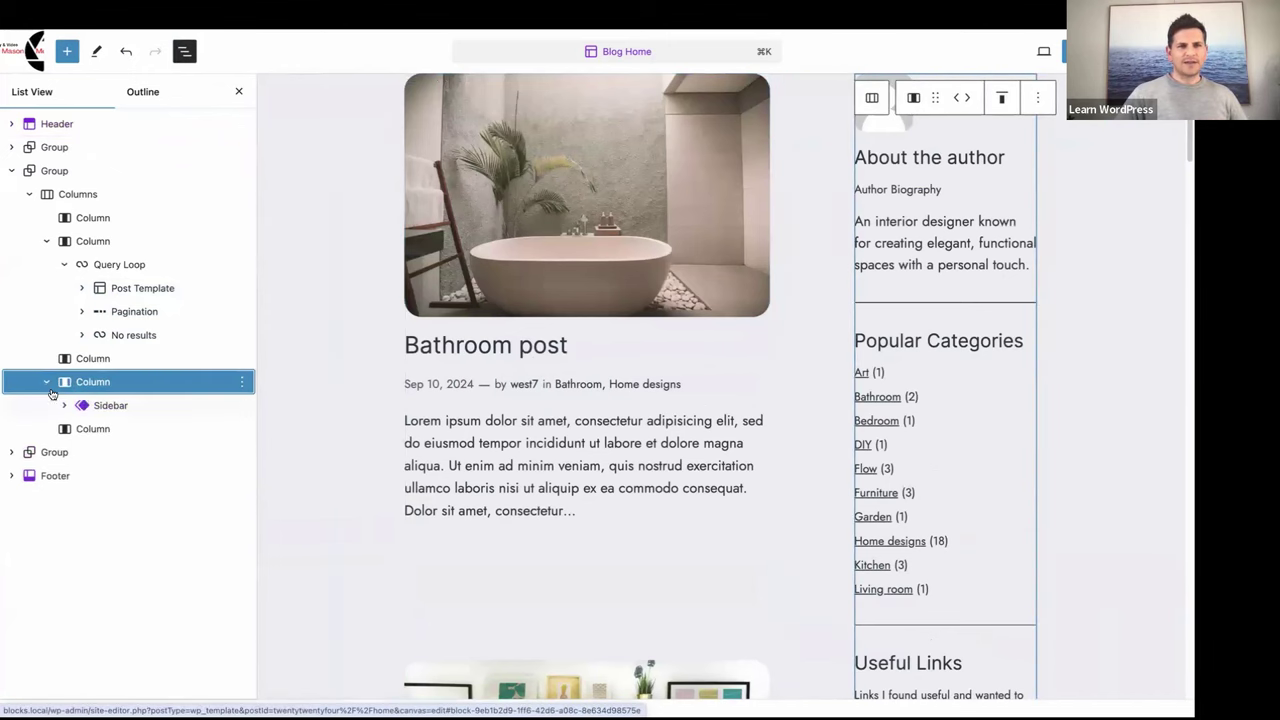
{"action": "left_click", "coordinate": [62, 408]}
{"action": "left_click", "coordinate": [62, 408]}
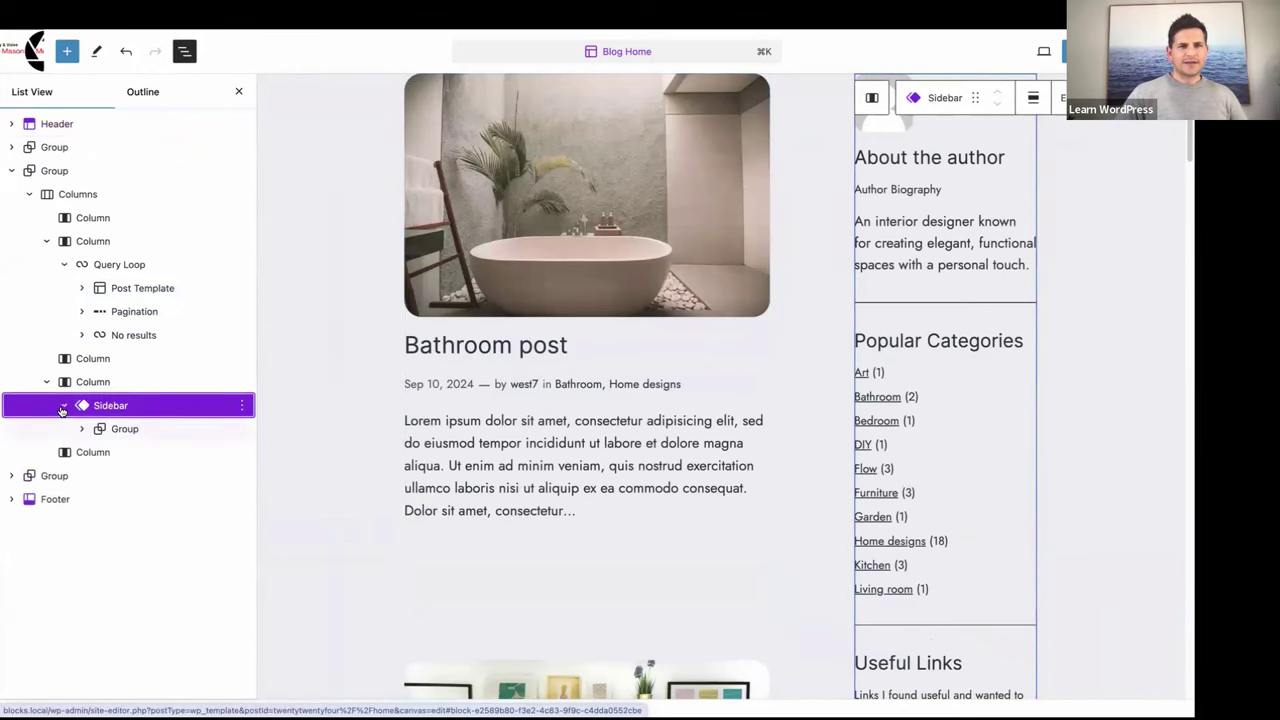
{"action": "left_click", "coordinate": [122, 429]}
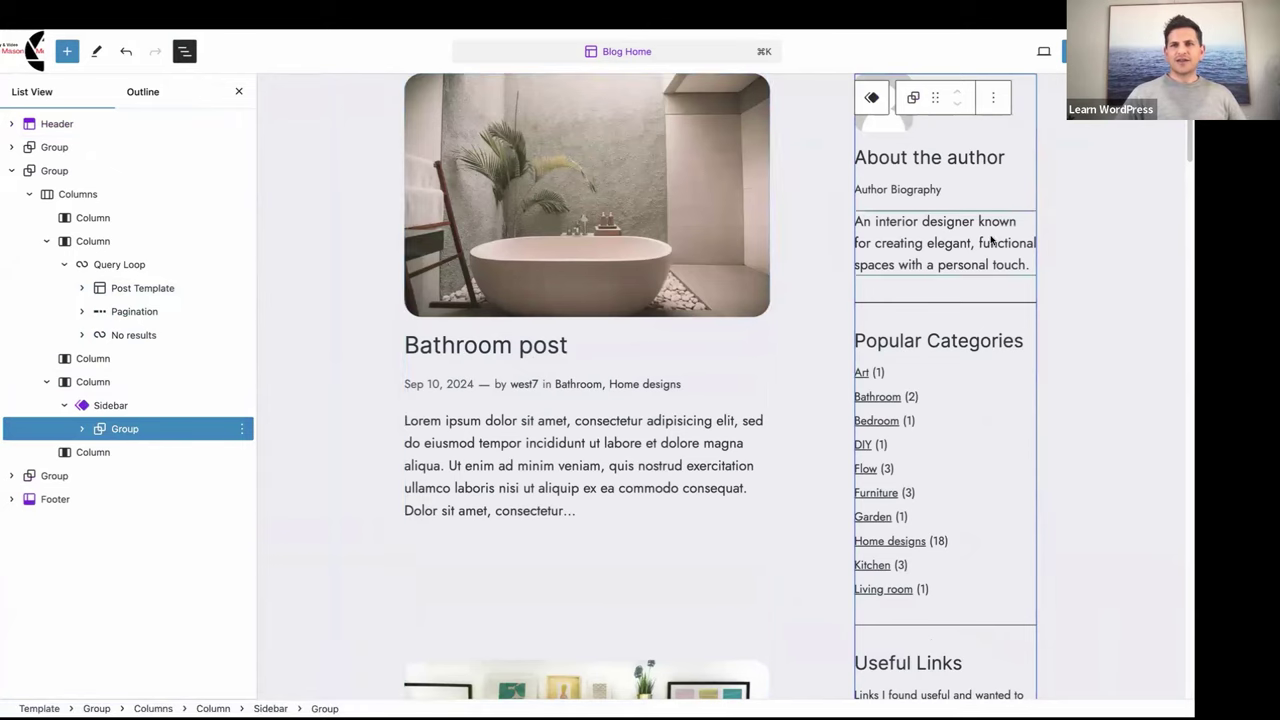
{"action": "scroll", "coordinate": [963, 256], "scroll_direction": "down", "scroll_amount": 5}
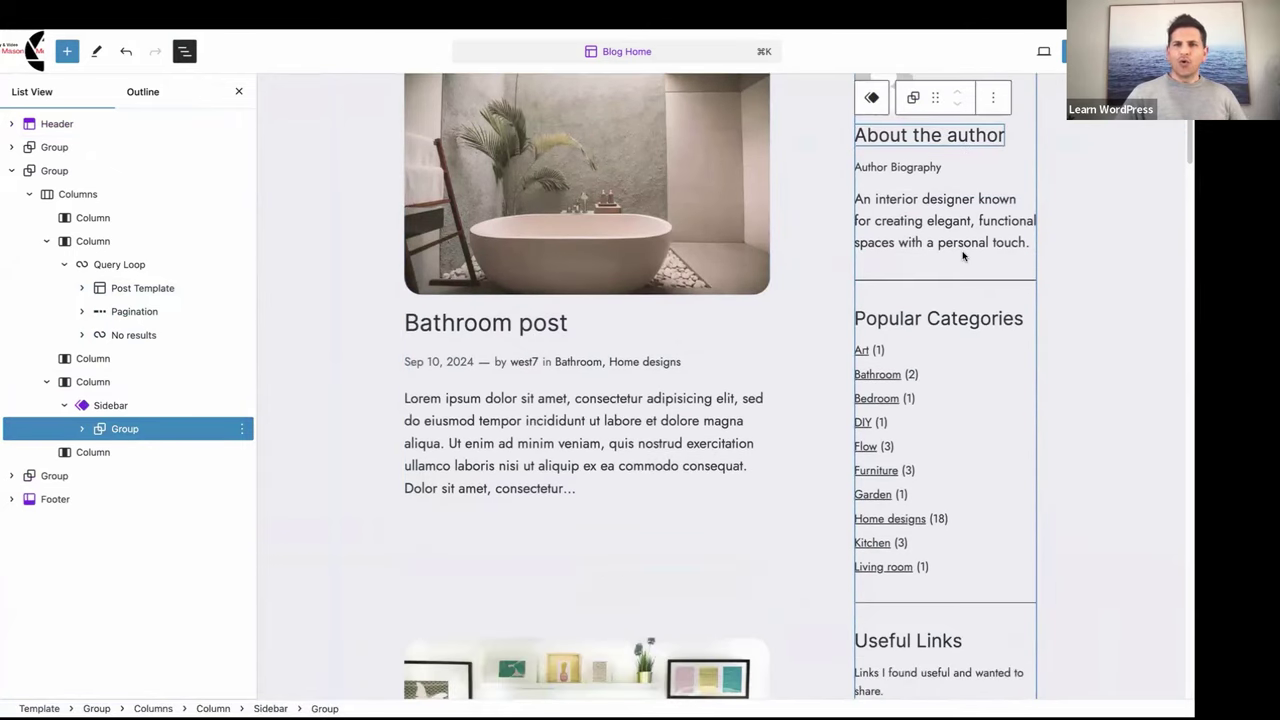
- Delete the Group holding the introductory "I write about finance, management and economy" heading directly below the Header
{"action": "scroll", "coordinate": [963, 256], "scroll_direction": "down", "scroll_amount": 1}
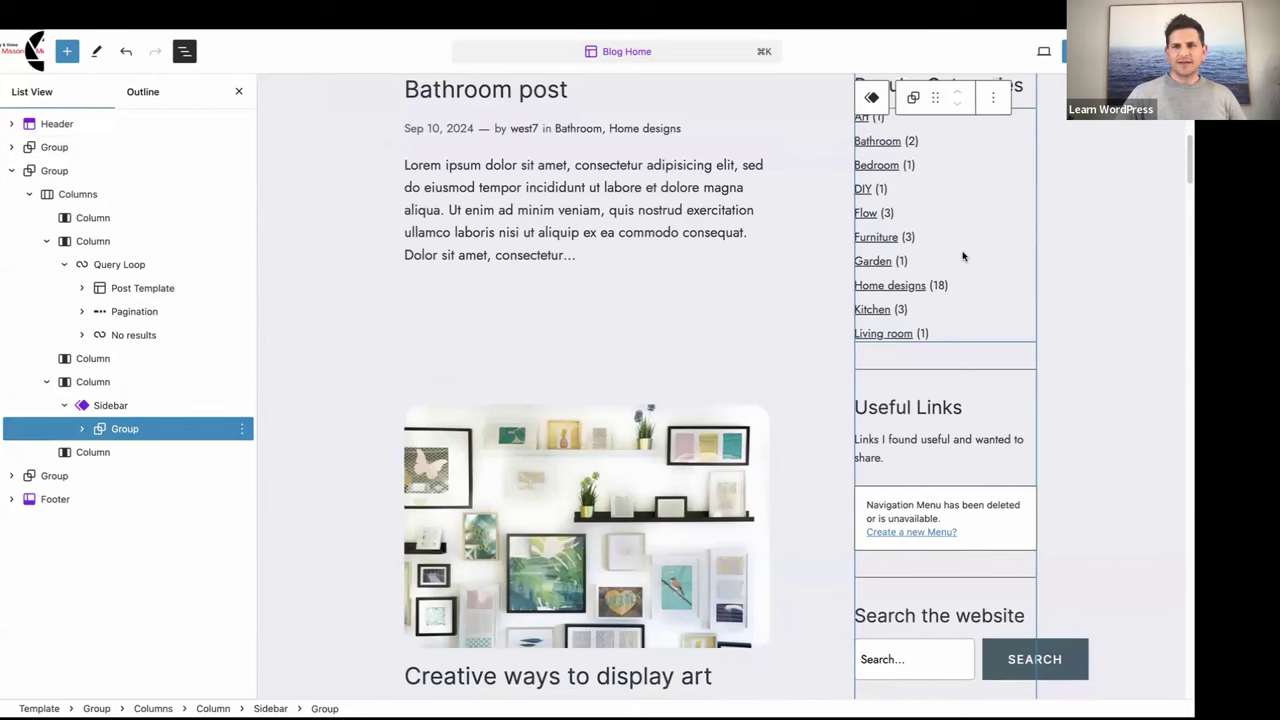
{"action": "scroll", "coordinate": [963, 256], "scroll_direction": "up", "scroll_amount": 8}
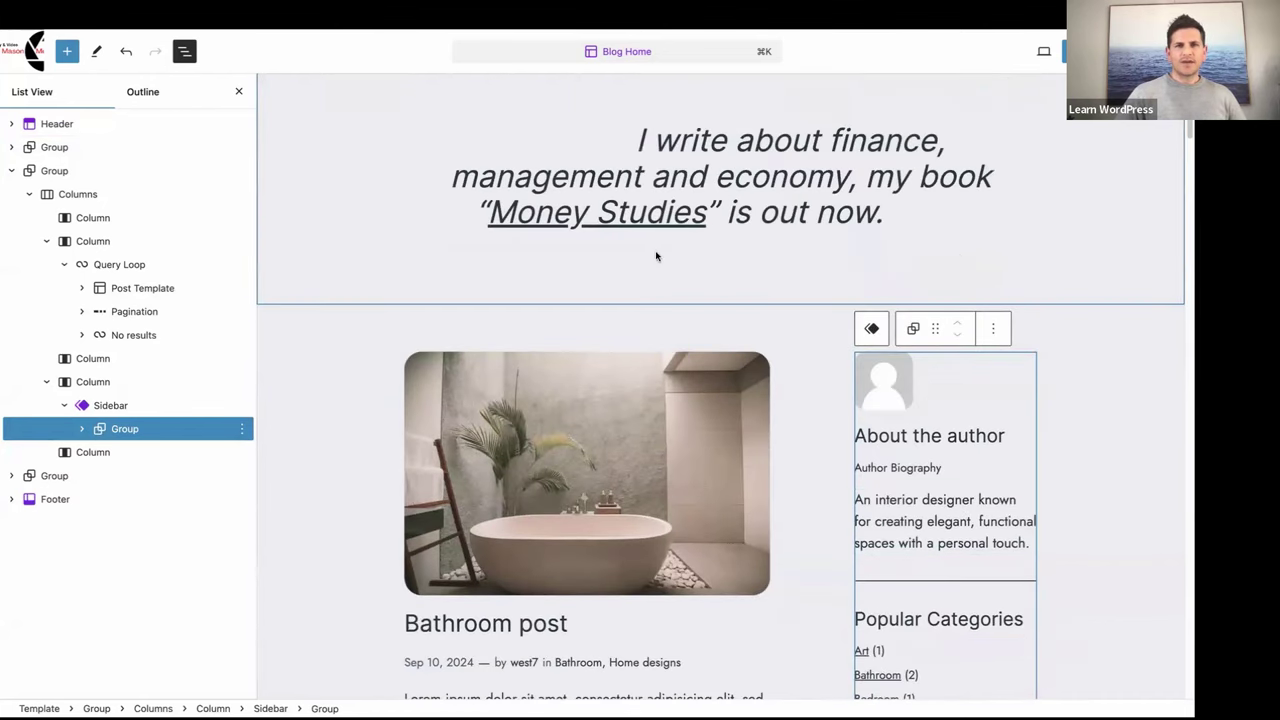
{"action": "scroll", "coordinate": [652, 266], "scroll_direction": "up", "scroll_amount": 1}
{"action": "scroll", "coordinate": [652, 266], "scroll_direction": "up", "scroll_amount": 2}
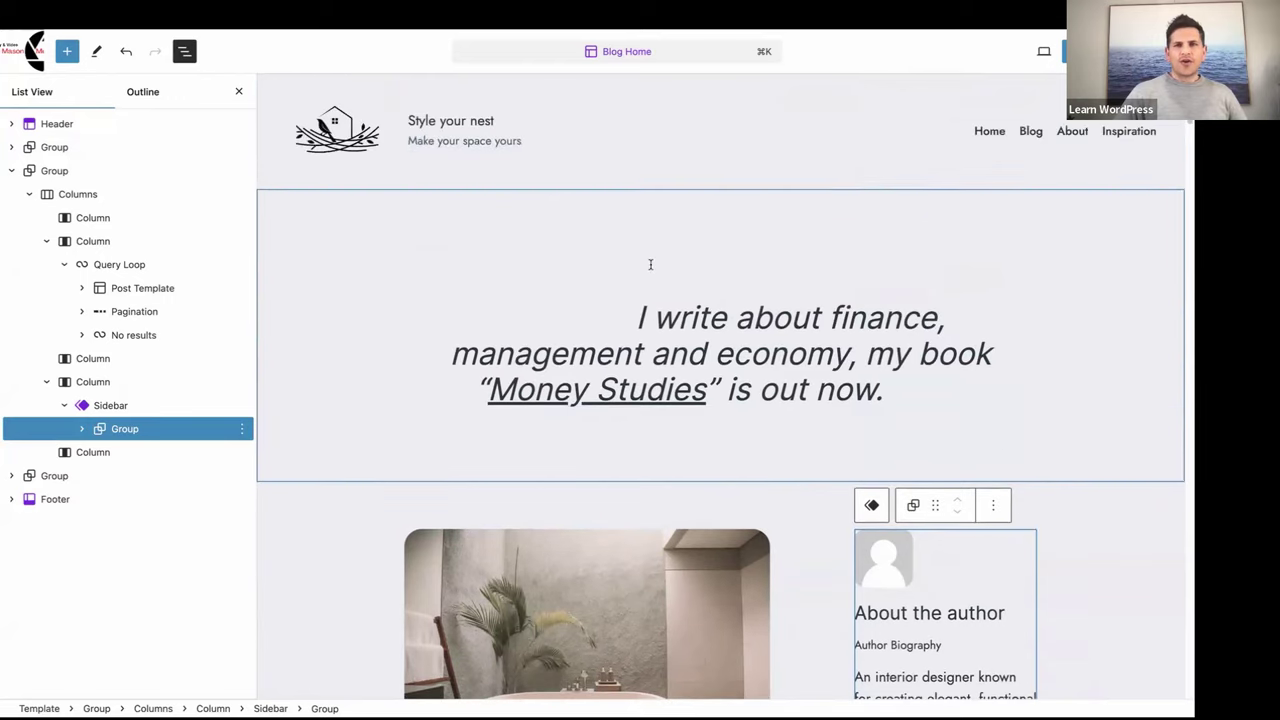
{"action": "left_click", "coordinate": [297, 231]}
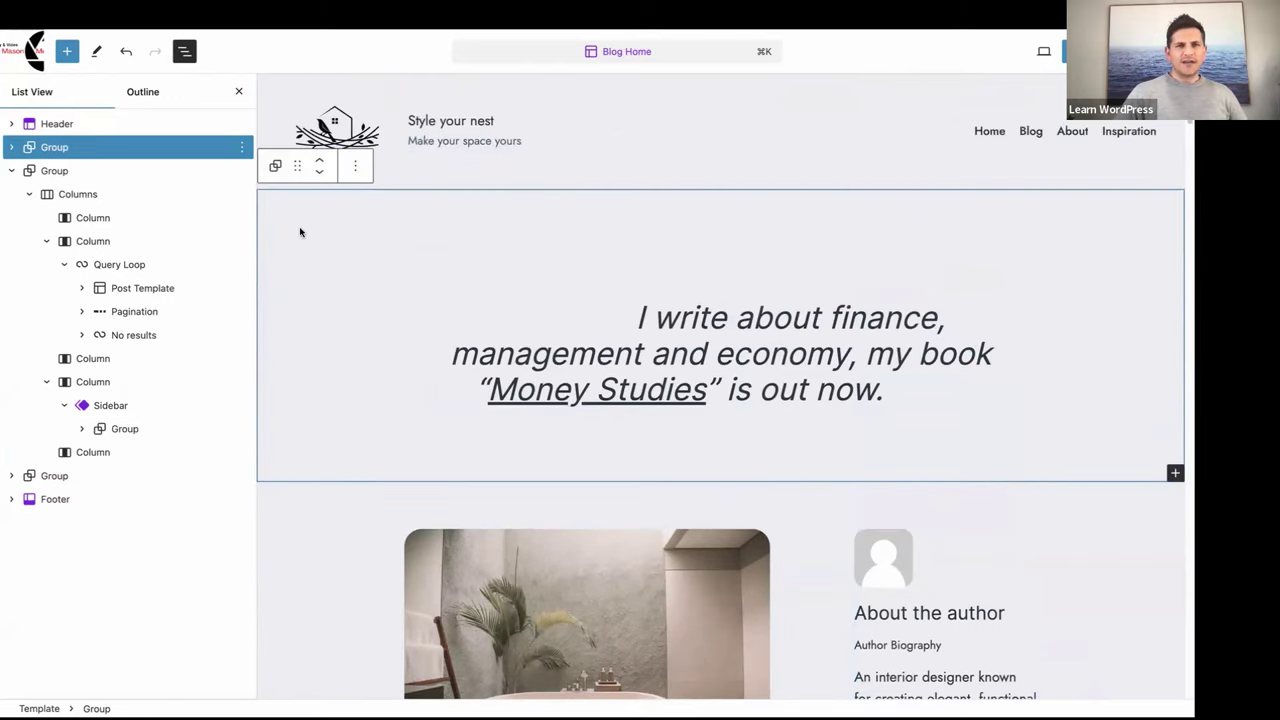
{"action": "left_click", "coordinate": [242, 147]}
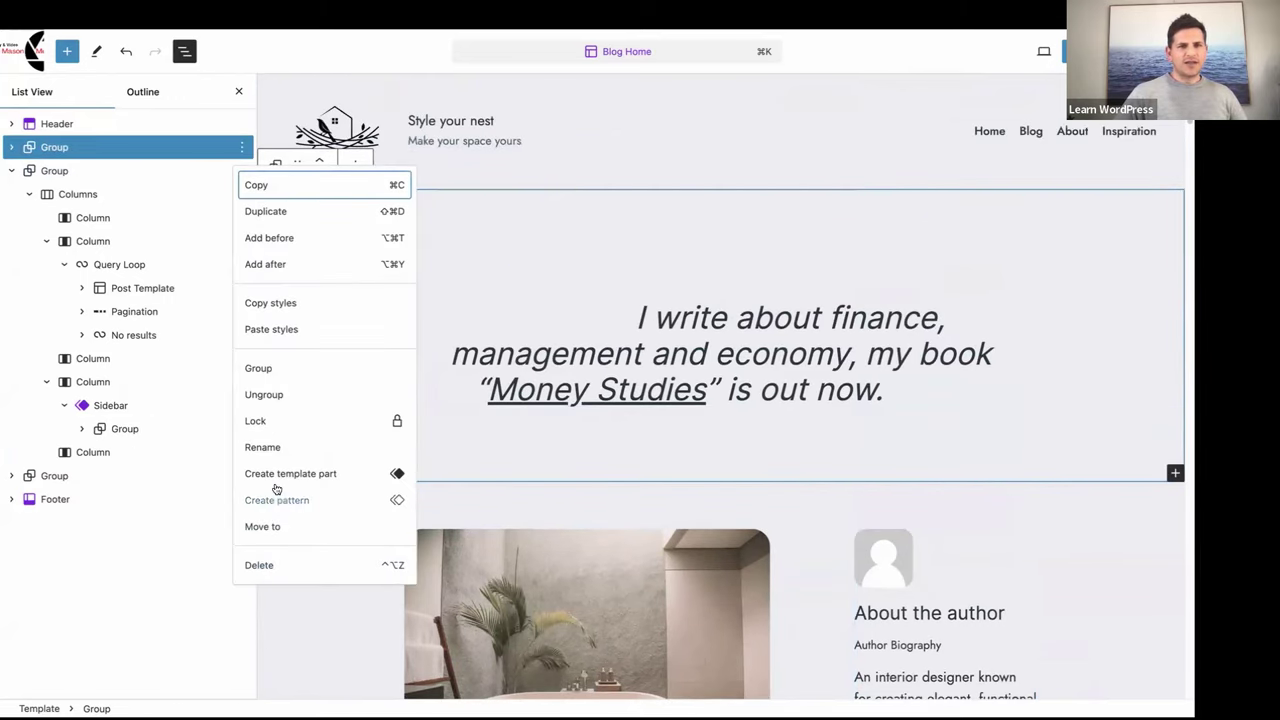
{"action": "left_click", "coordinate": [268, 565]}
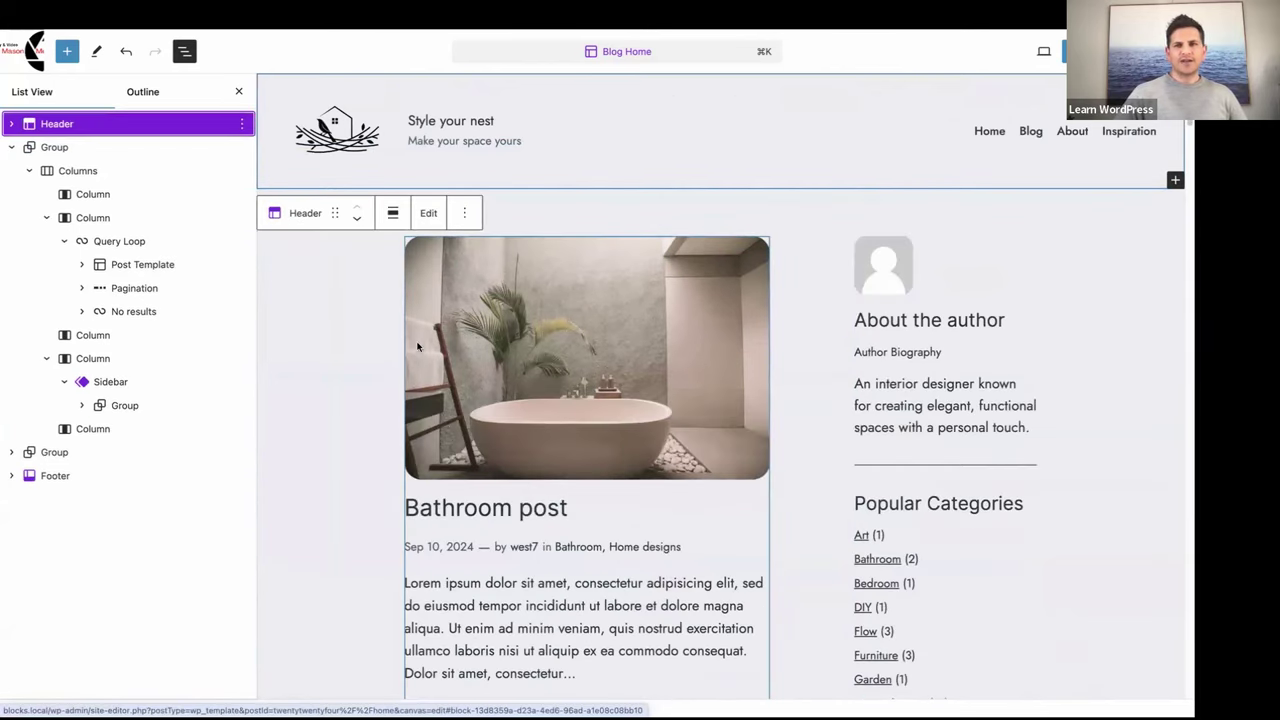
- Examine the remaining blog Group's sidebar, from the author heading and biography paragraph through Popular Categories to Useful Links
{"action": "left_click", "coordinate": [25, 148]}
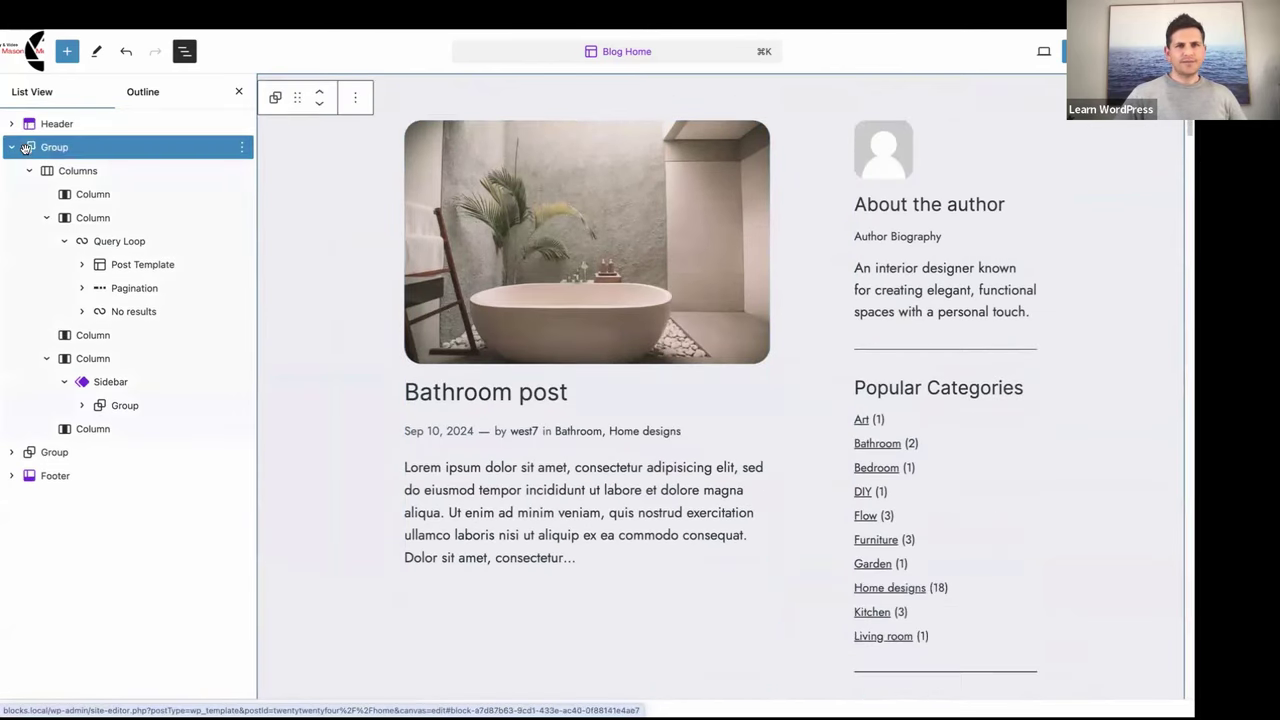
{"action": "left_click", "coordinate": [878, 197]}
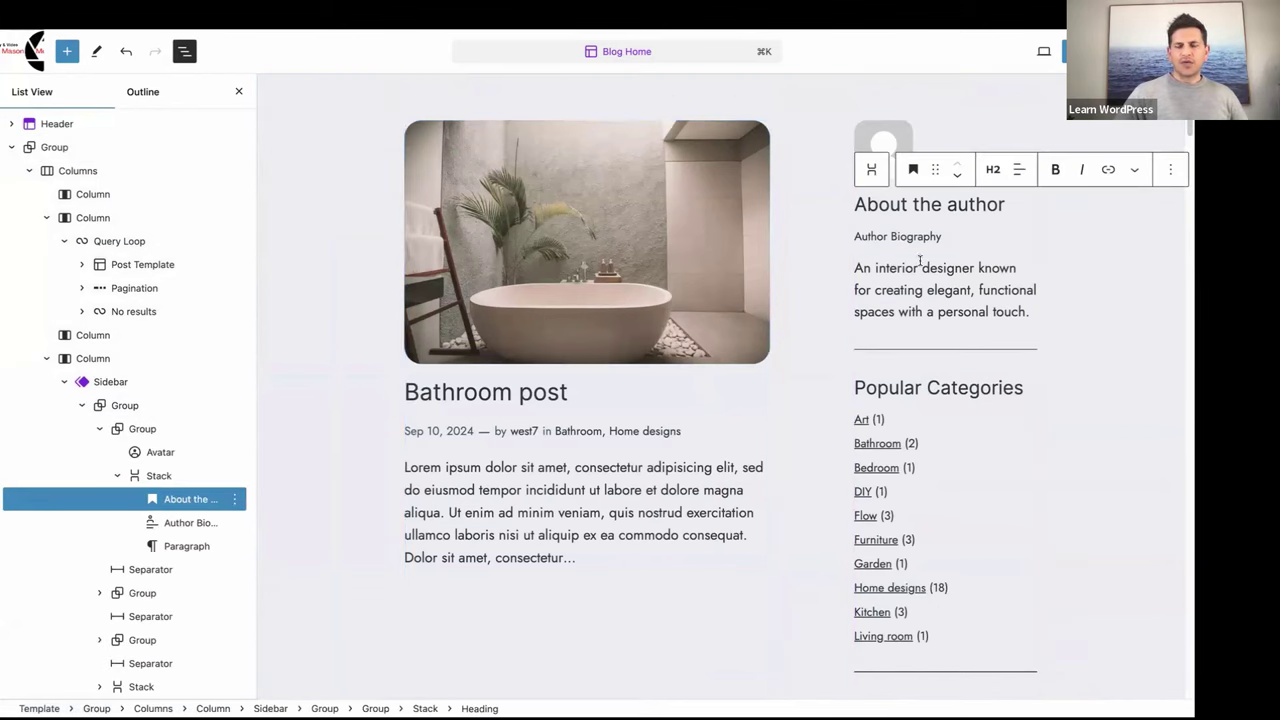
{"action": "left_click", "coordinate": [858, 268]}
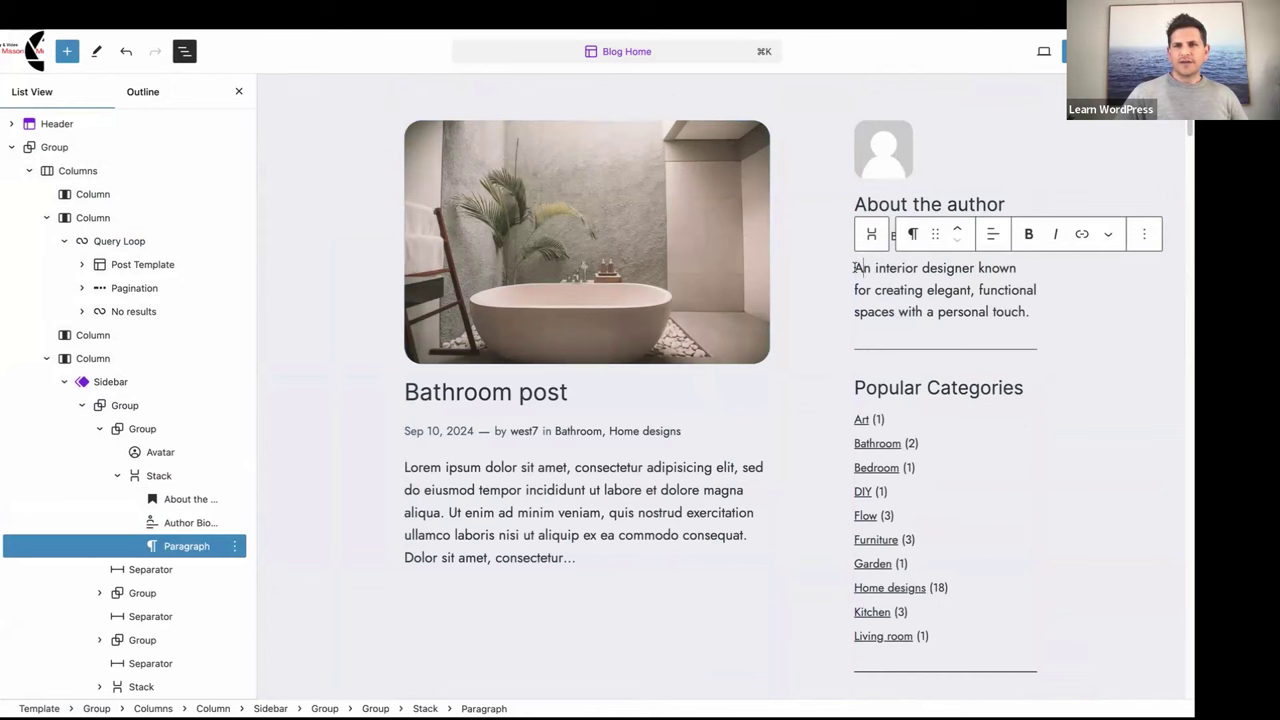
{"action": "left_click_drag", "start_coordinate": [856, 268], "coordinate": [1024, 308]}
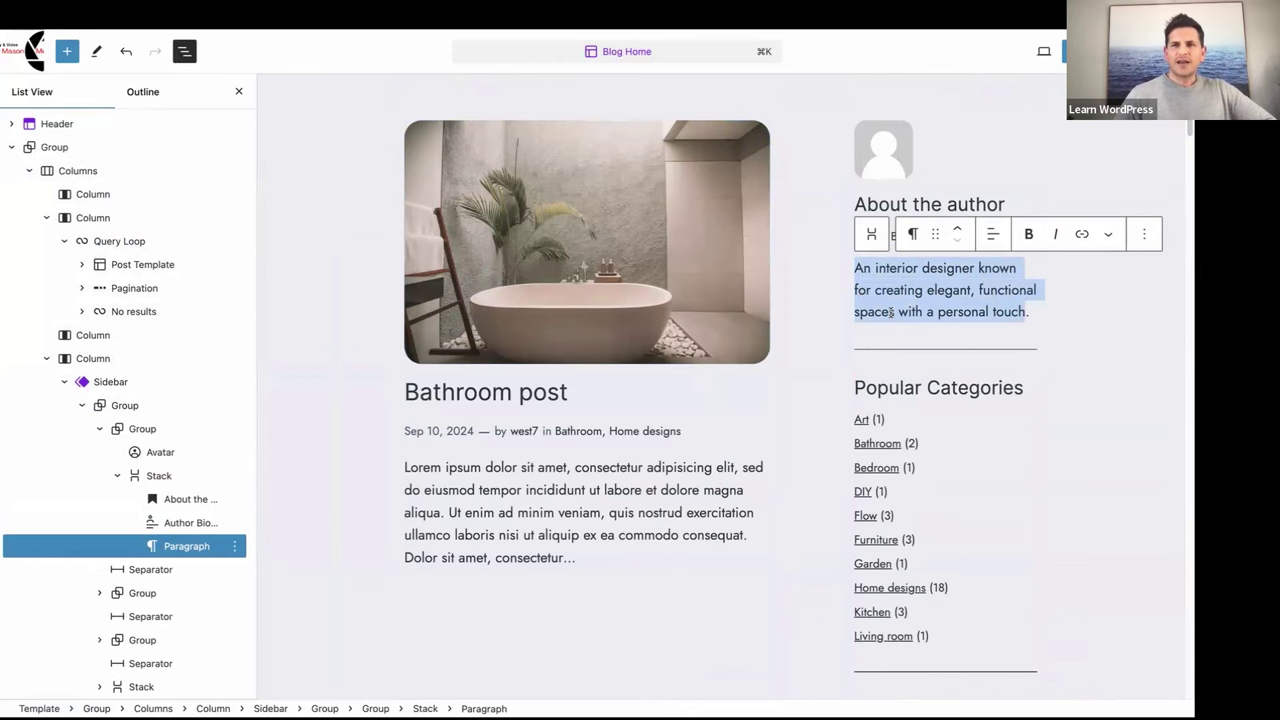
{"action": "scroll", "coordinate": [907, 302], "scroll_direction": "down", "scroll_amount": 3}
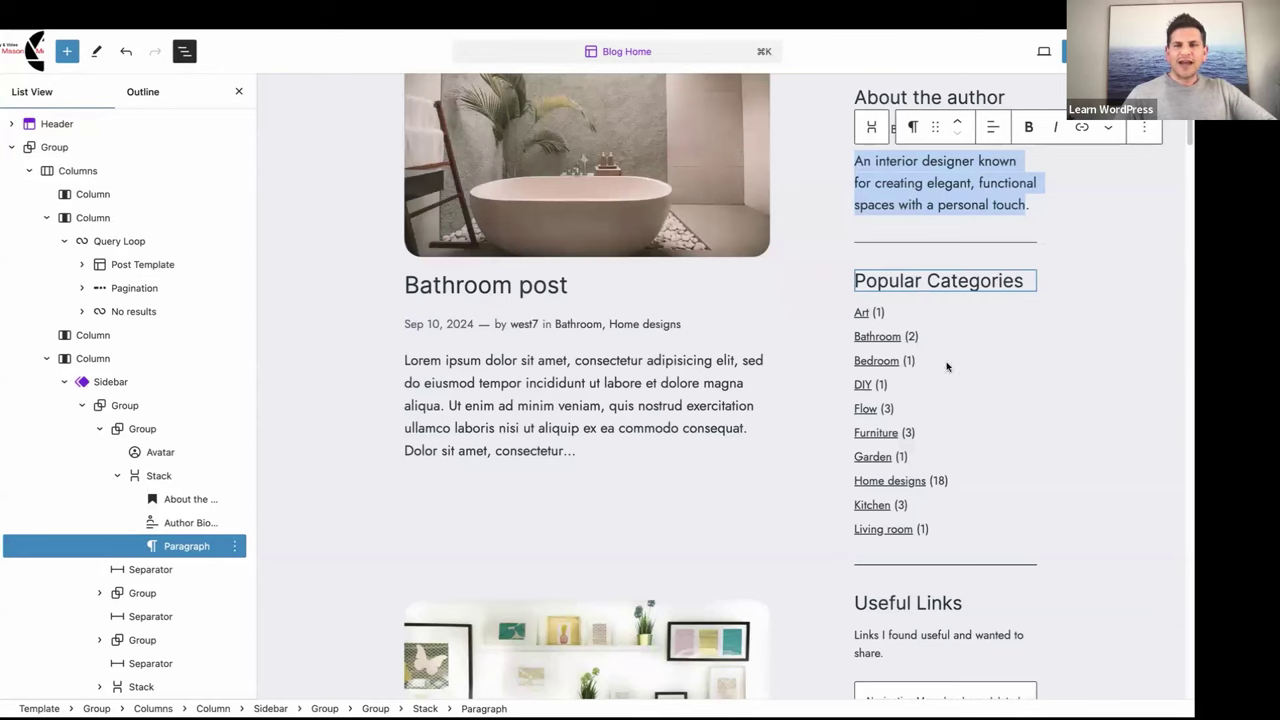
{"action": "scroll", "coordinate": [947, 367], "scroll_direction": "down", "scroll_amount": 3}
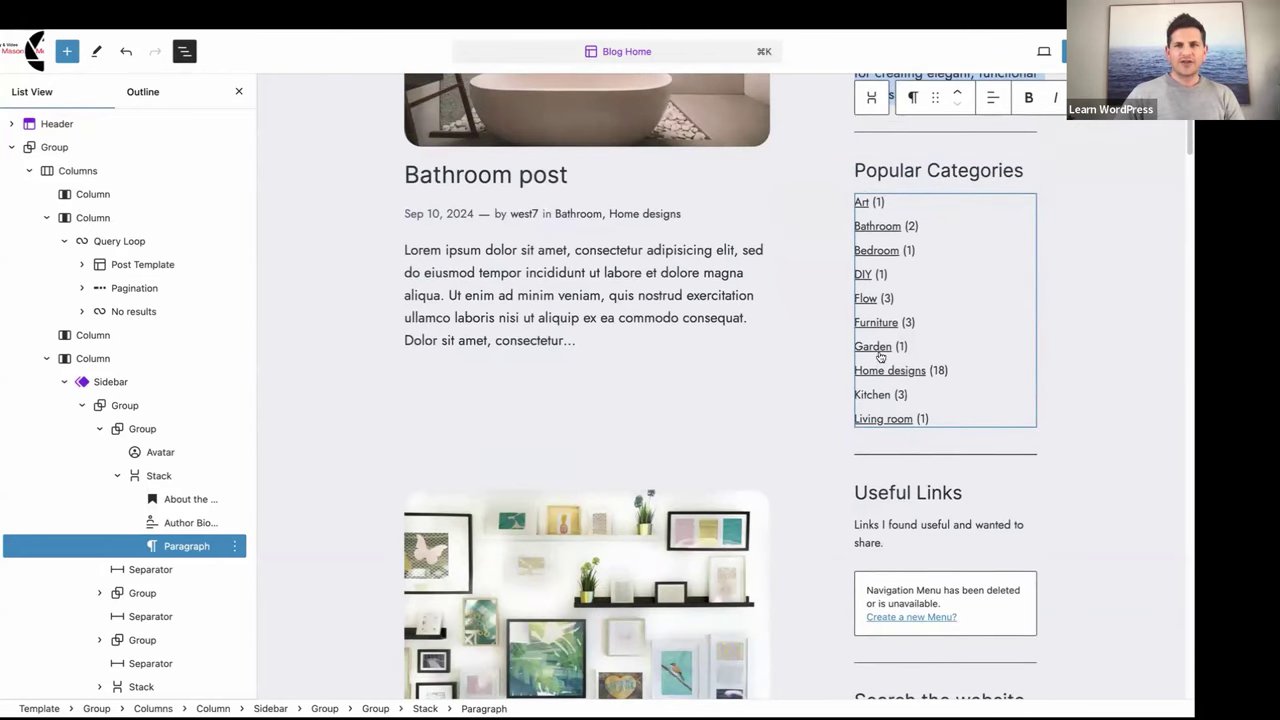
{"action": "scroll", "coordinate": [1031, 342], "scroll_direction": "down", "scroll_amount": 3}
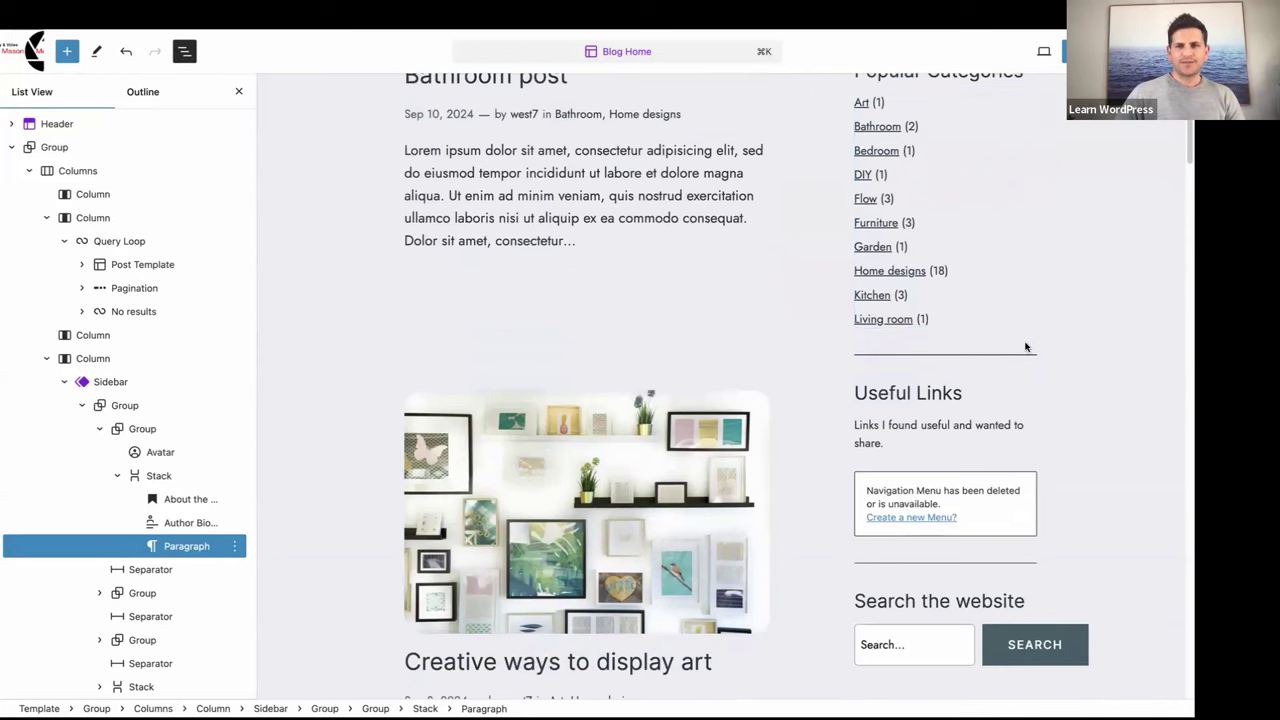
- Create a new navigation menu under Useful Links and add a link to a new draft page named "Latest trends"
{"action": "left_click", "coordinate": [901, 520]}
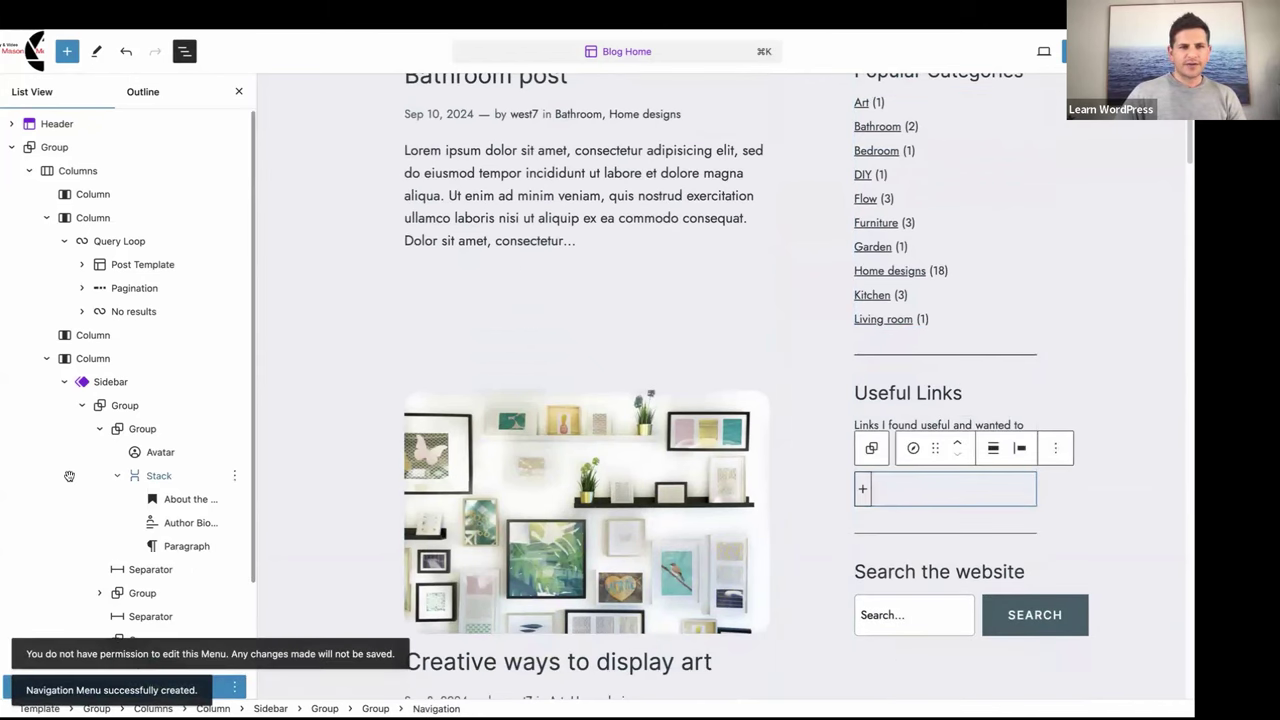
{"action": "scroll", "coordinate": [153, 440], "scroll_direction": "down", "scroll_amount": 1}
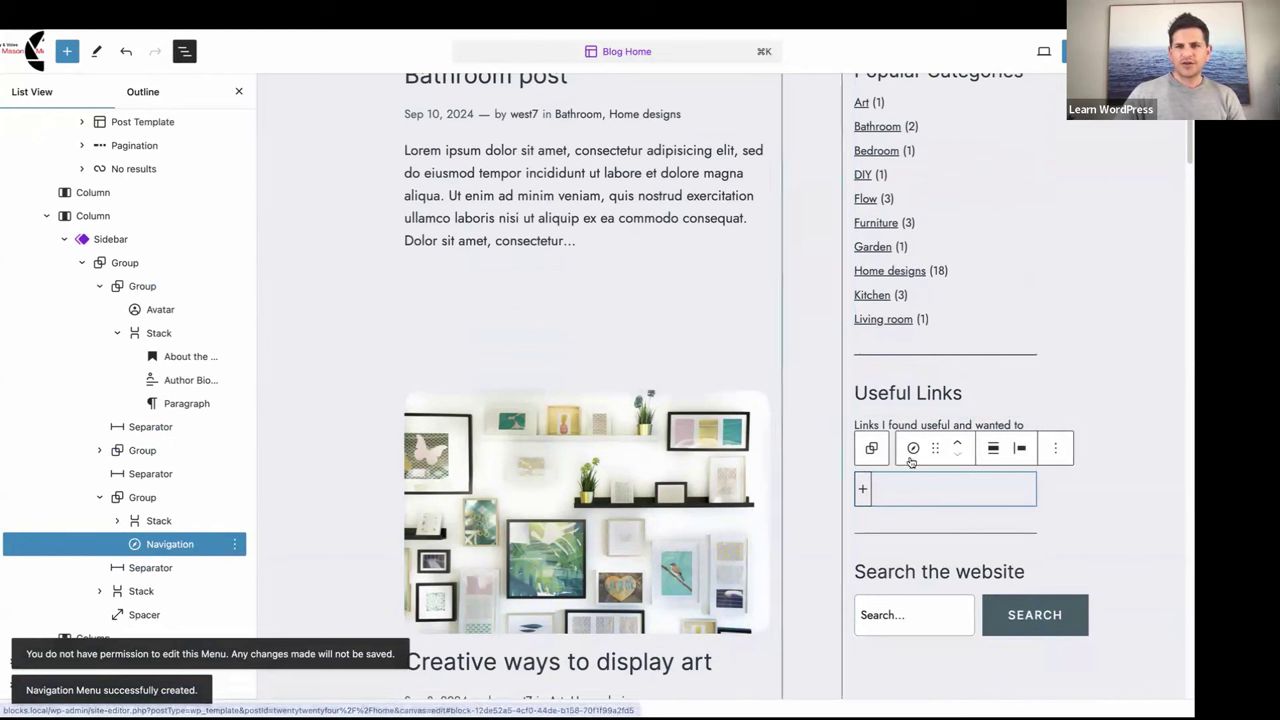
{"action": "left_click", "coordinate": [864, 490]}
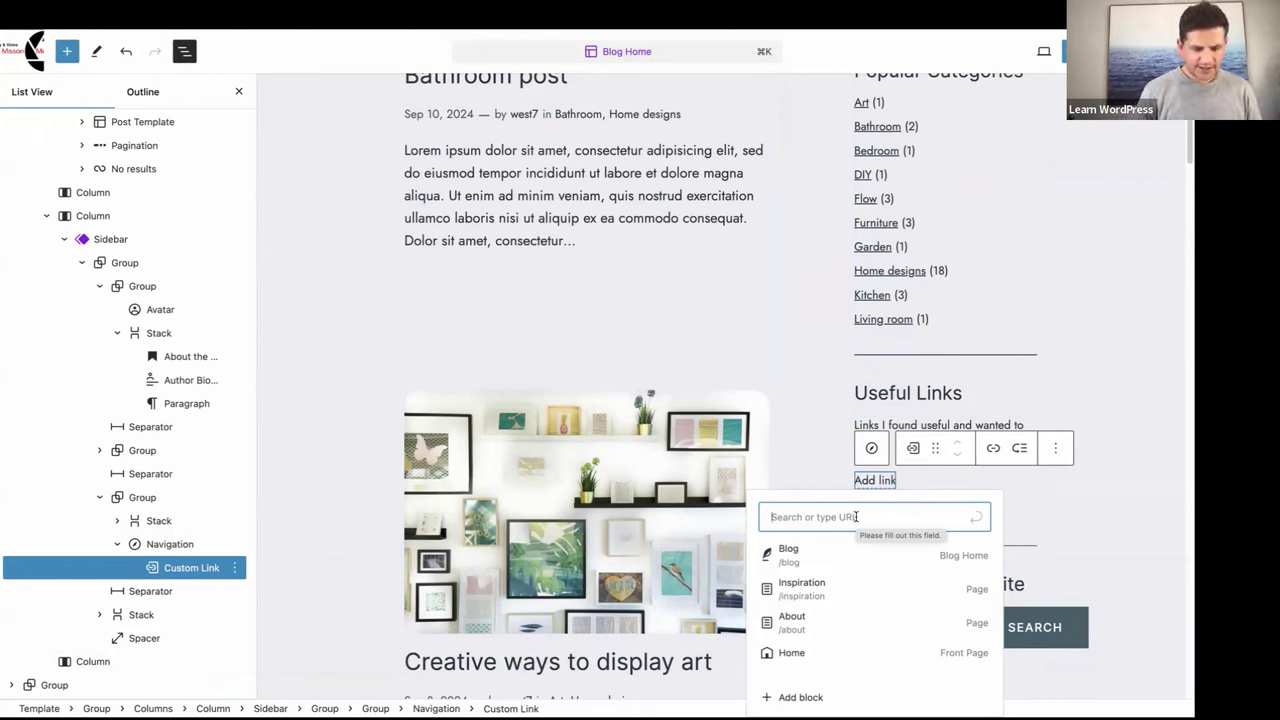
{"action": "type", "text": "Latest"}
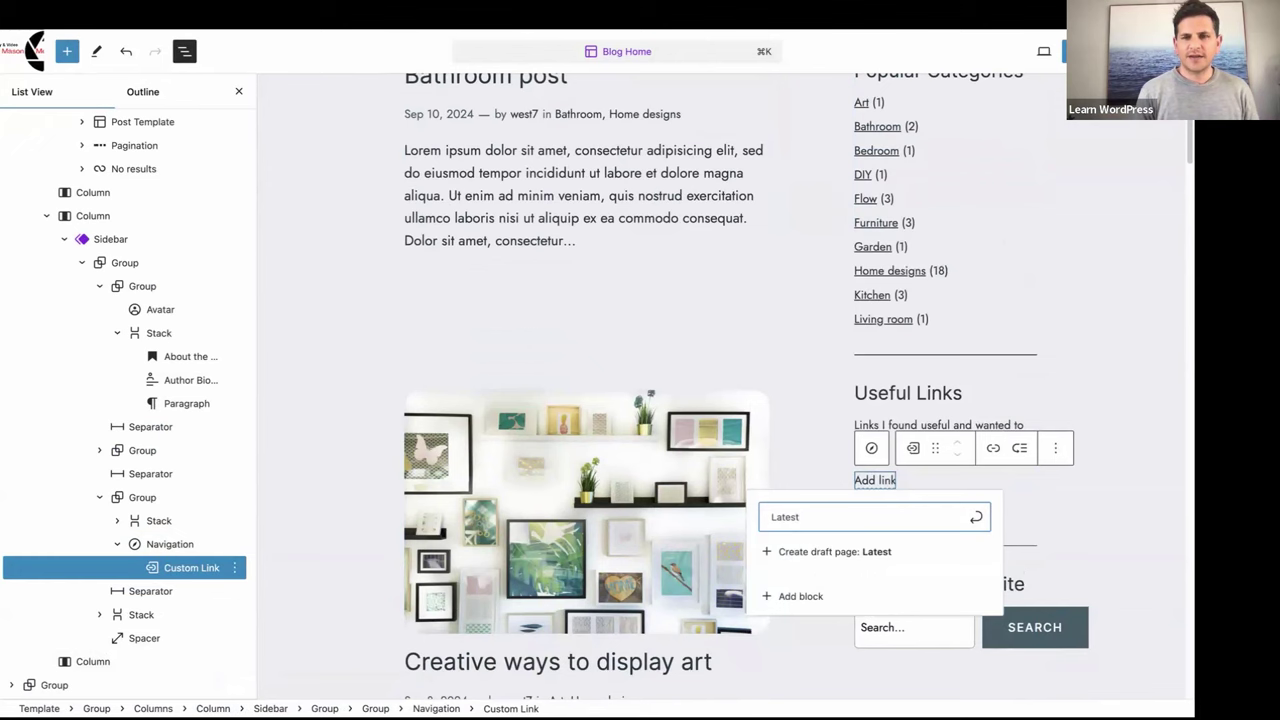
{"action": "type", "text": " trend"}
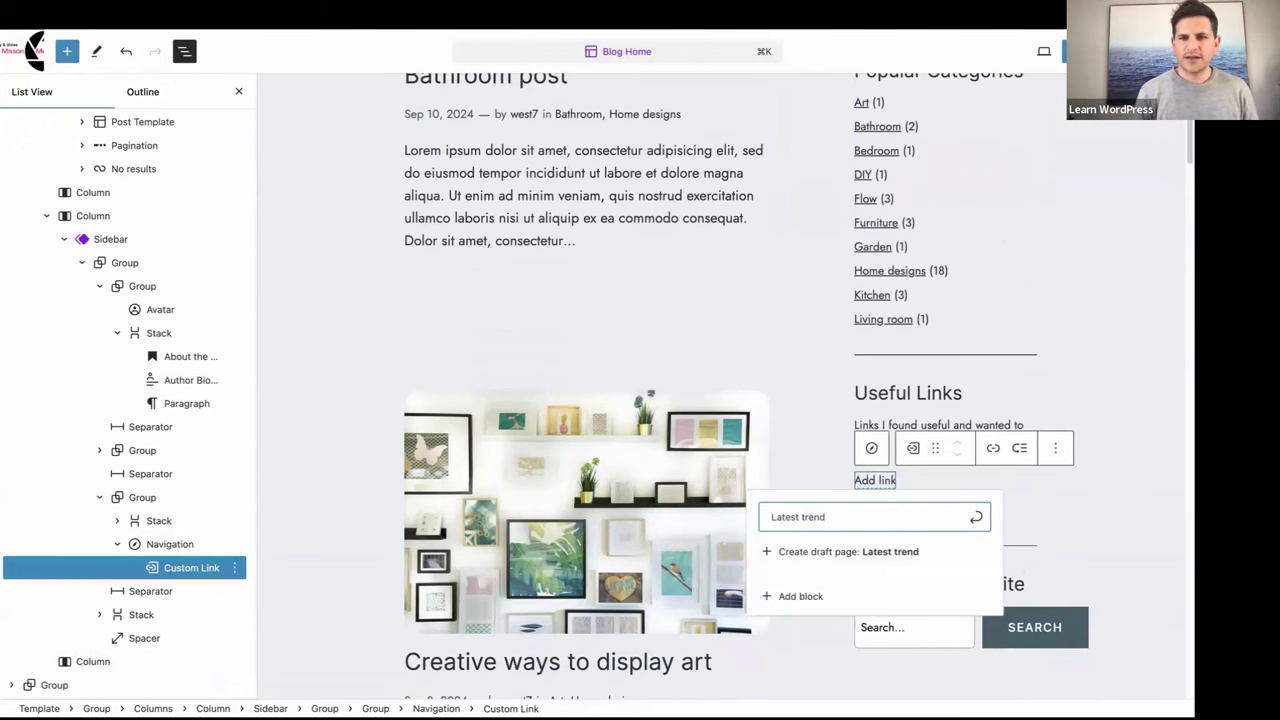
{"action": "type", "text": "s"}
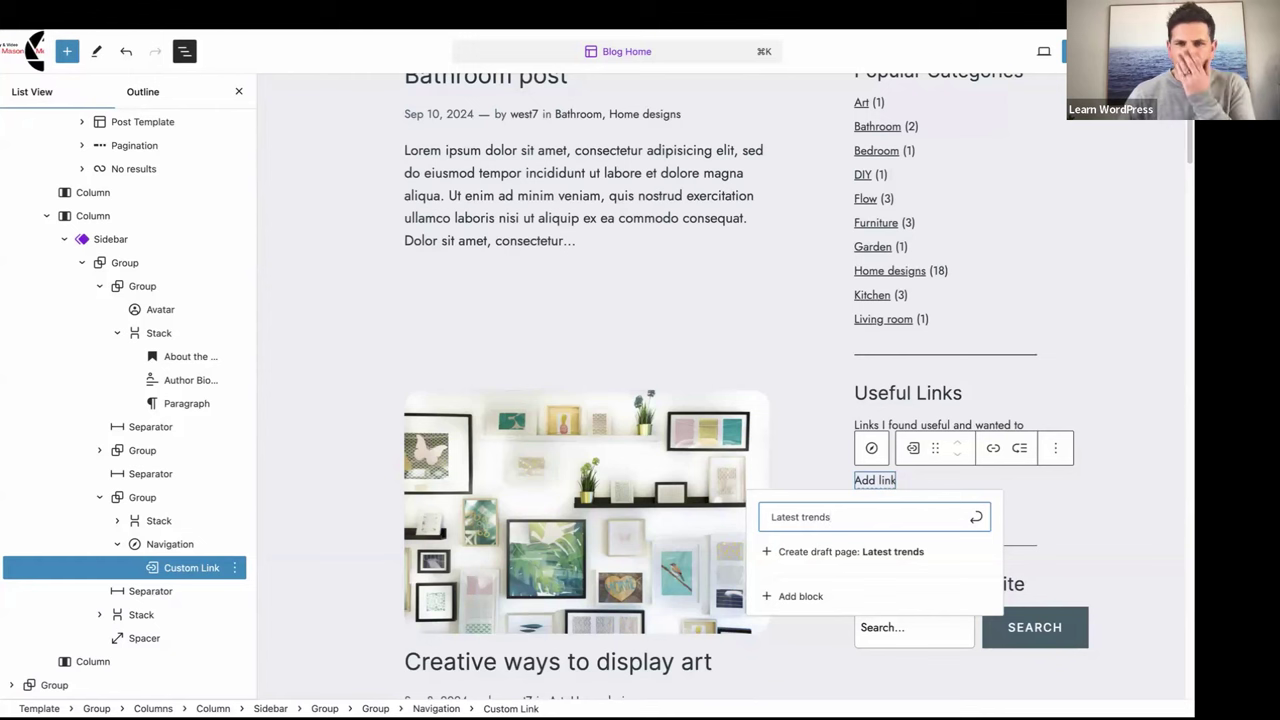
{"action": "left_click", "coordinate": [820, 557]}
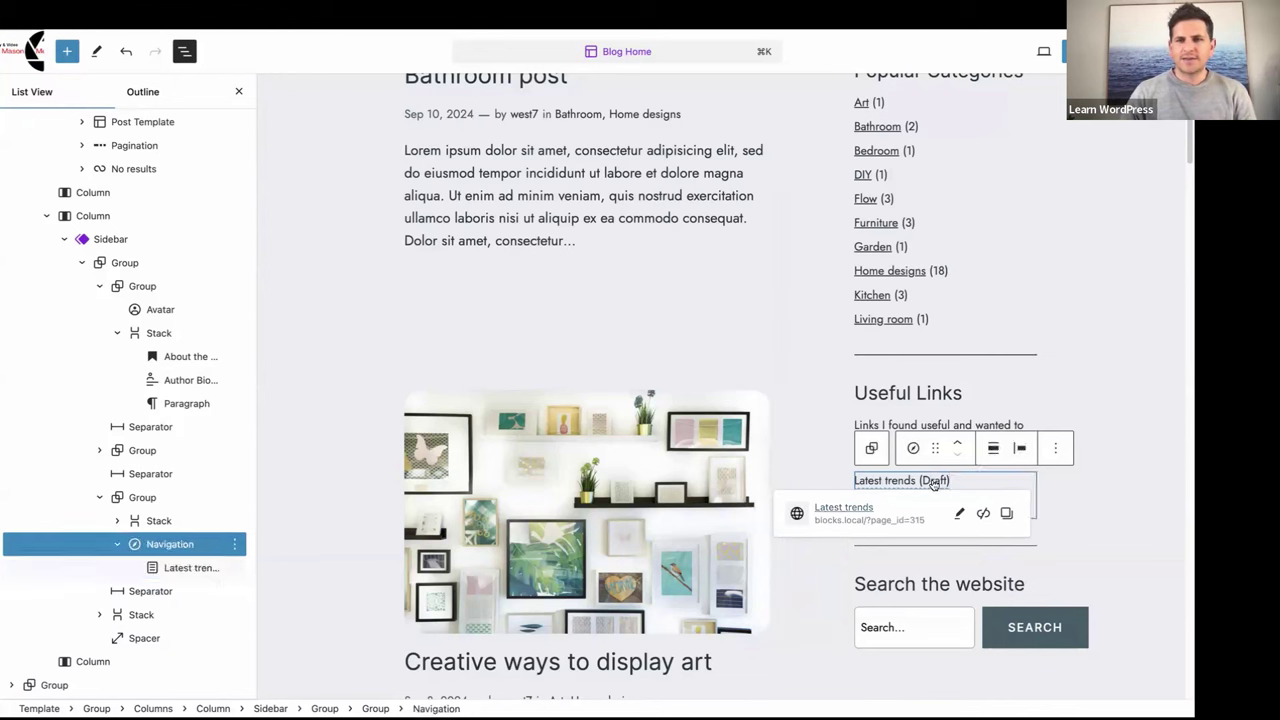
- Check the Latest trends draft link, and save the changes to the Blog Home template, Sidebar template part and Navigation menu
{"action": "left_click", "coordinate": [924, 484]}
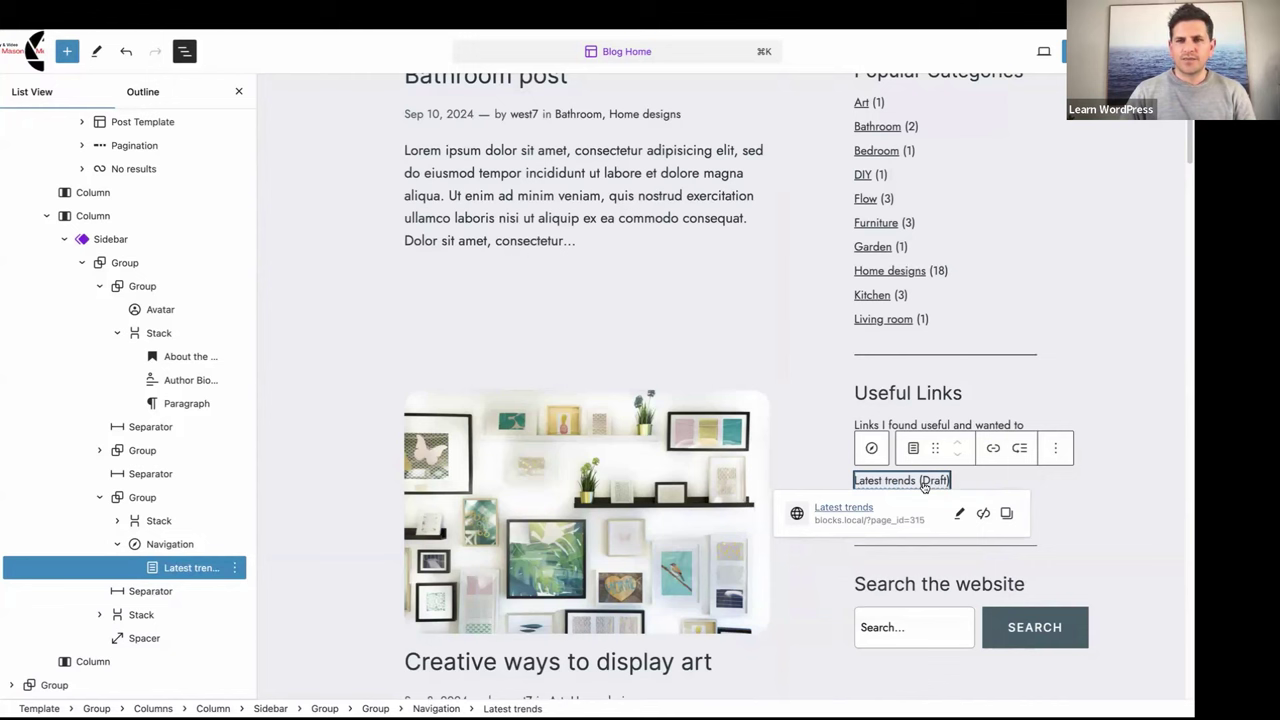
{"action": "left_click", "coordinate": [990, 416]}
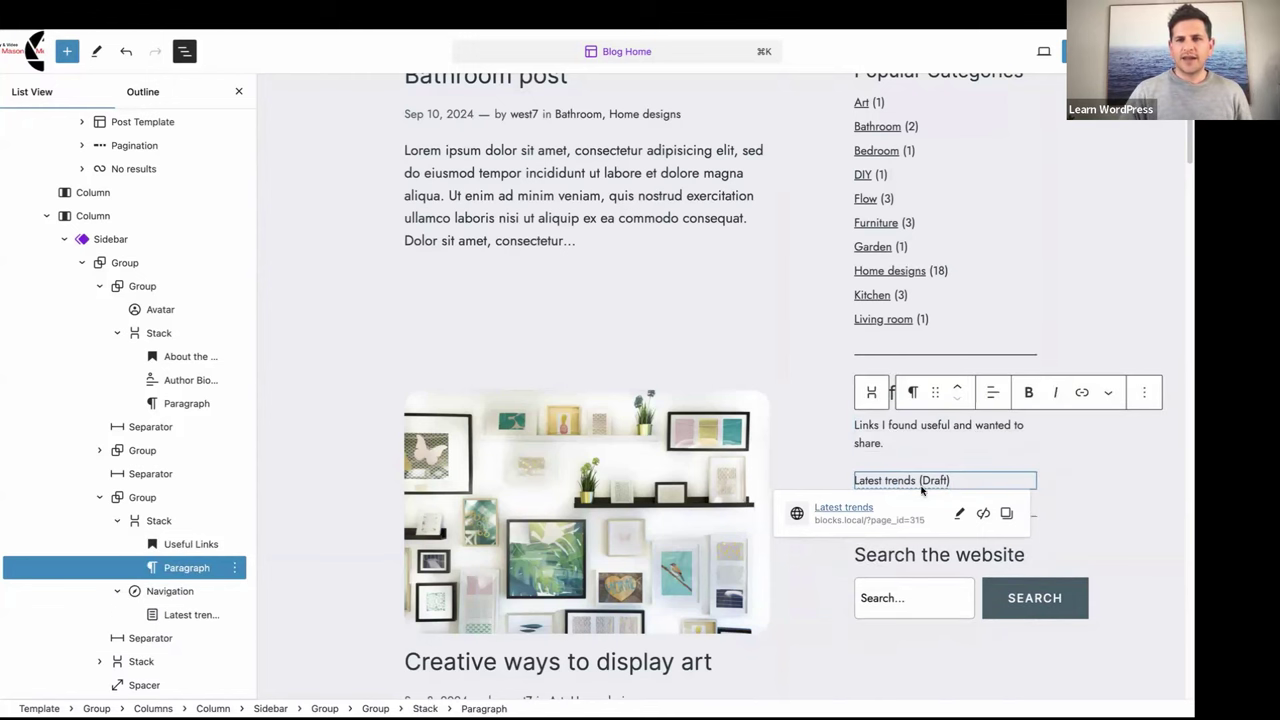
{"action": "left_click", "coordinate": [1063, 51]}
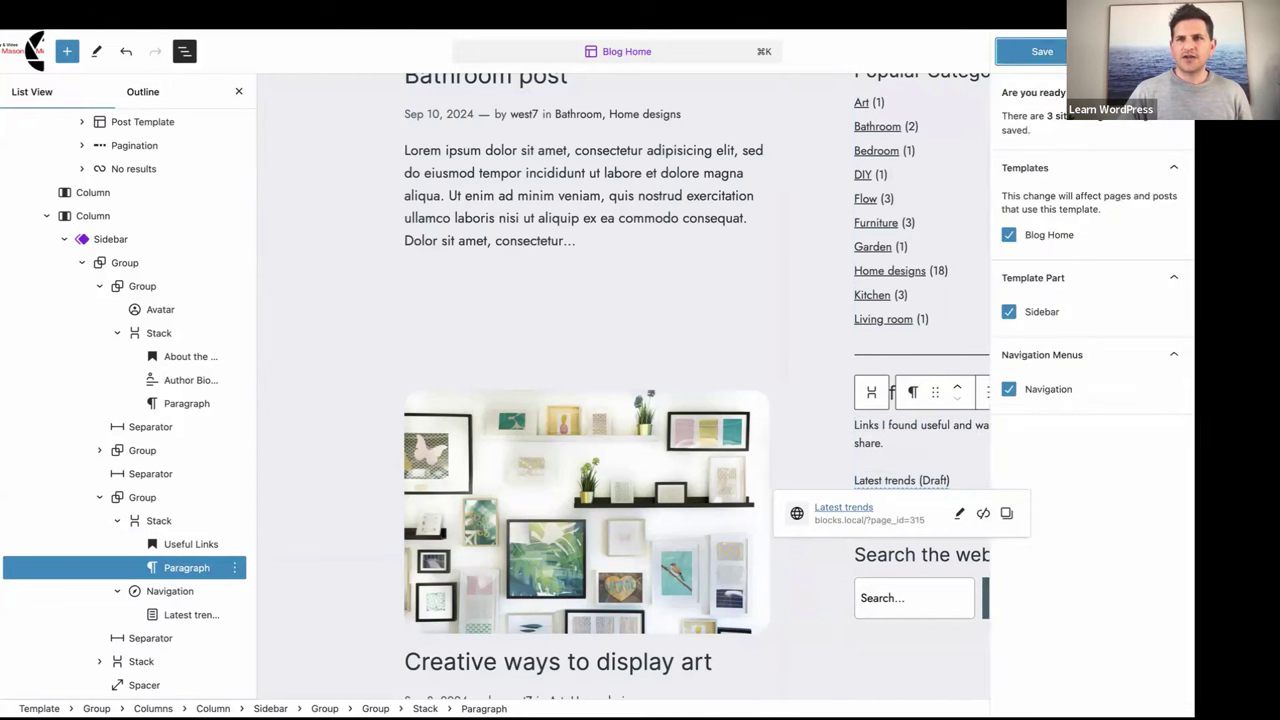
{"action": "left_click", "coordinate": [1040, 51]}
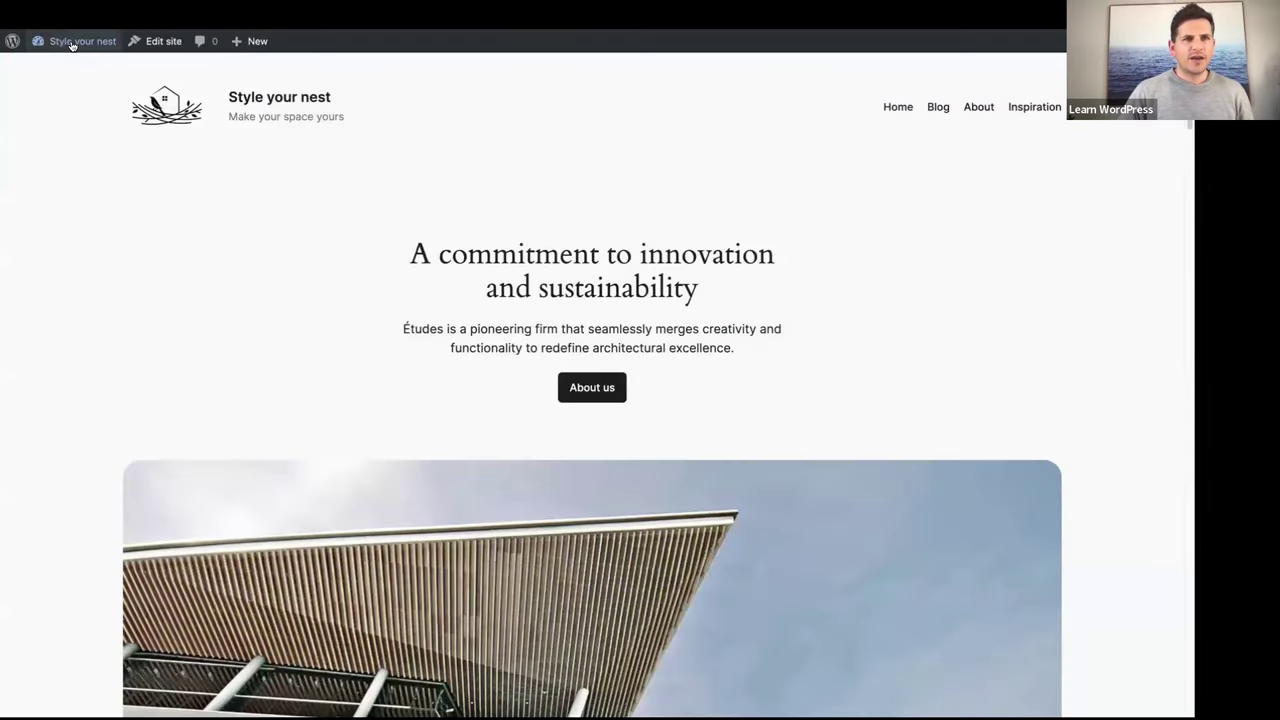
- Open the "Latest trends" draft from the dashboard's page list, dismiss the pattern chooser, and publish the page
{"action": "mouse_move", "coordinate": [71, 40]}
{"action": "left_click", "coordinate": [57, 63]}
{"action": "left_click", "coordinate": [40, 210]}
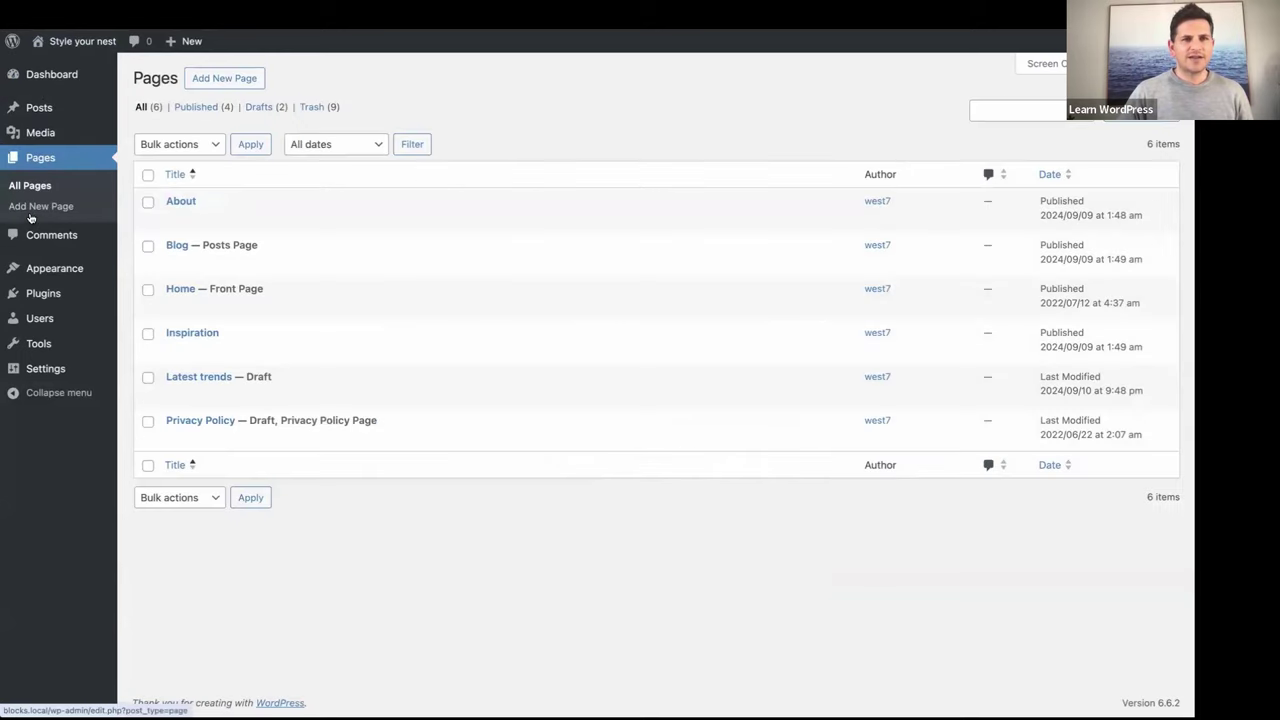
{"action": "left_click", "coordinate": [210, 381]}
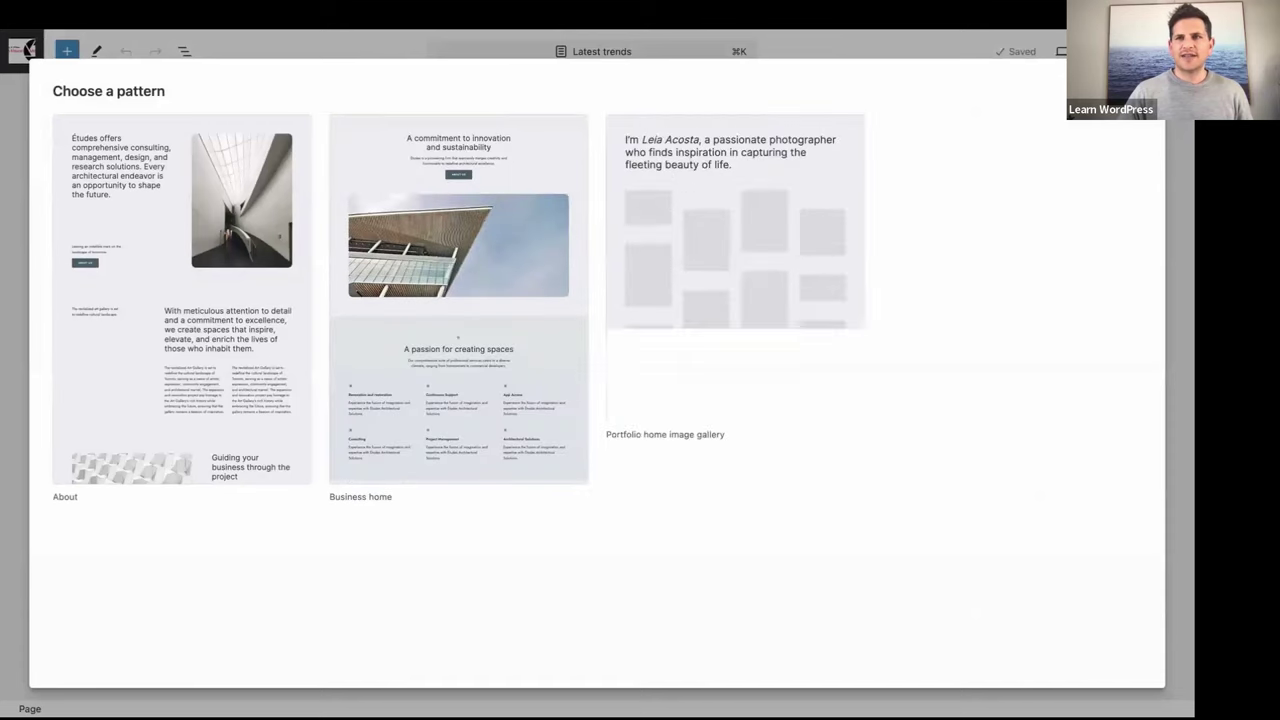
{"action": "left_click", "coordinate": [1140, 90]}
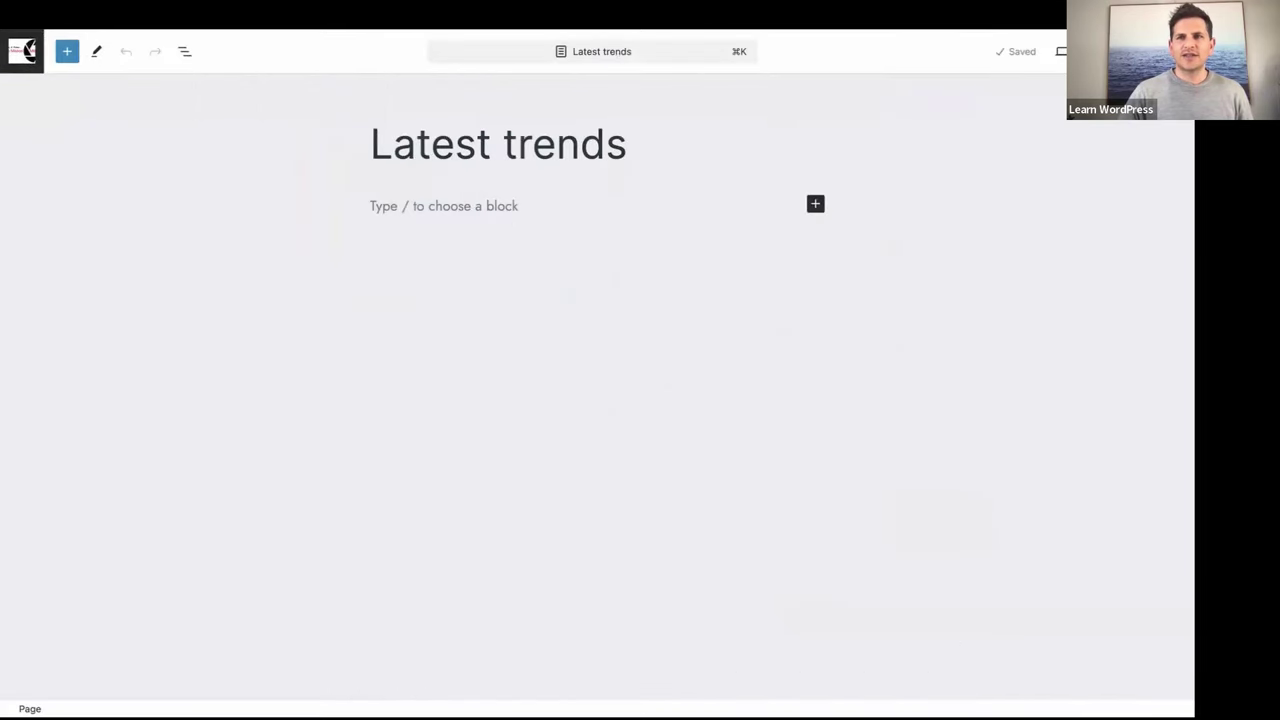
{"action": "left_click", "coordinate": [1110, 51]}
{"action": "left_click", "coordinate": [1033, 51]}
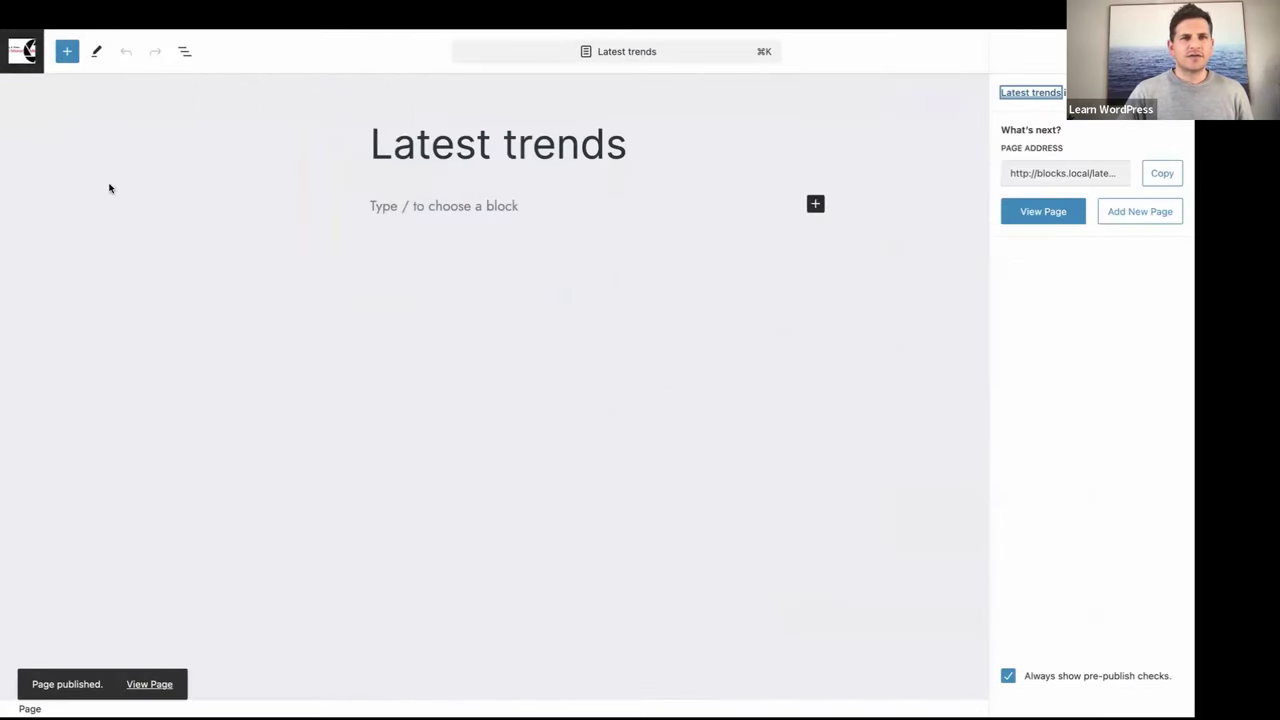
- Return to the Blog Home template and make the "Latest trends" link under Useful Links bold
{"action": "left_click", "coordinate": [22, 51]}
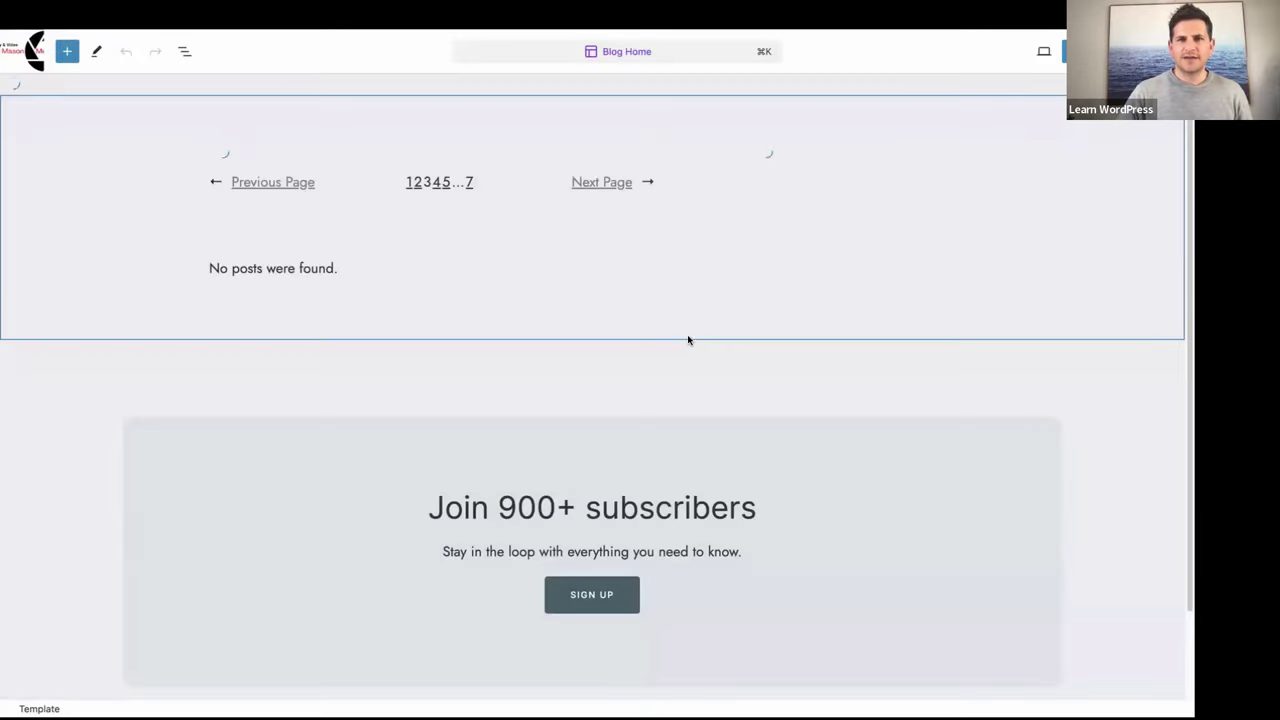
{"action": "scroll", "coordinate": [904, 368], "scroll_direction": "down", "scroll_amount": 5}
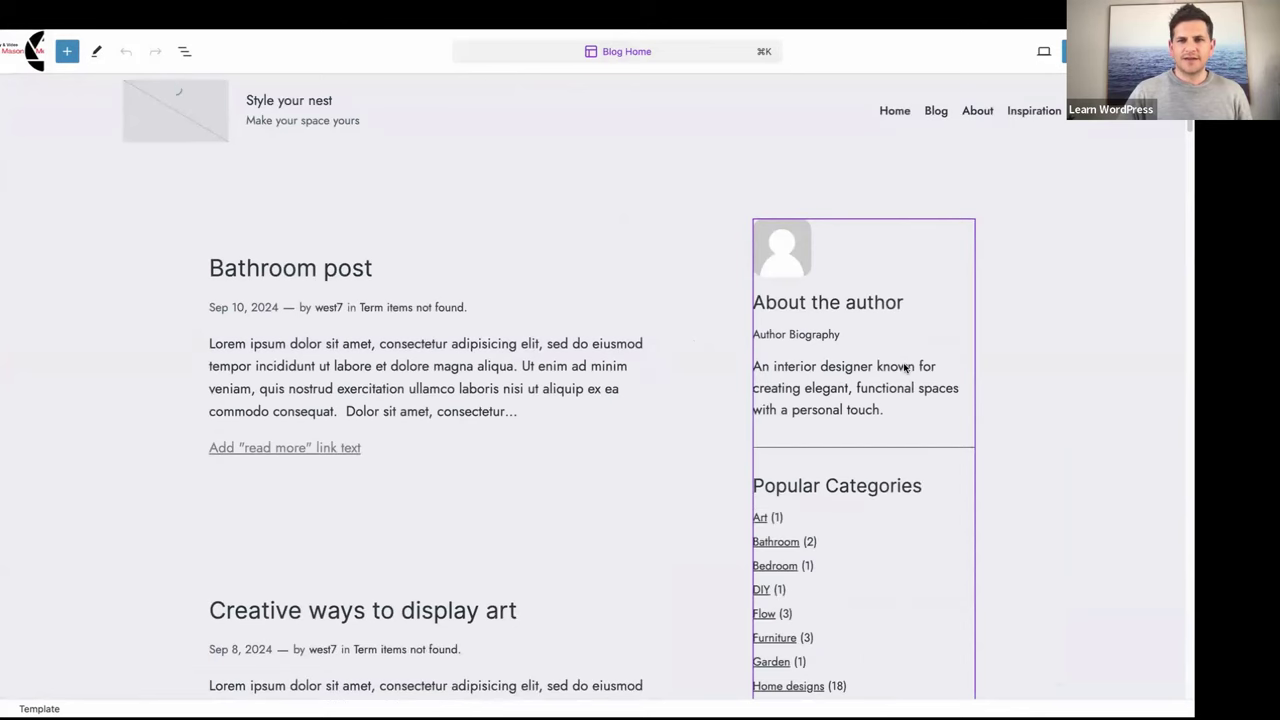
{"action": "scroll", "coordinate": [904, 368], "scroll_direction": "down", "scroll_amount": 5}
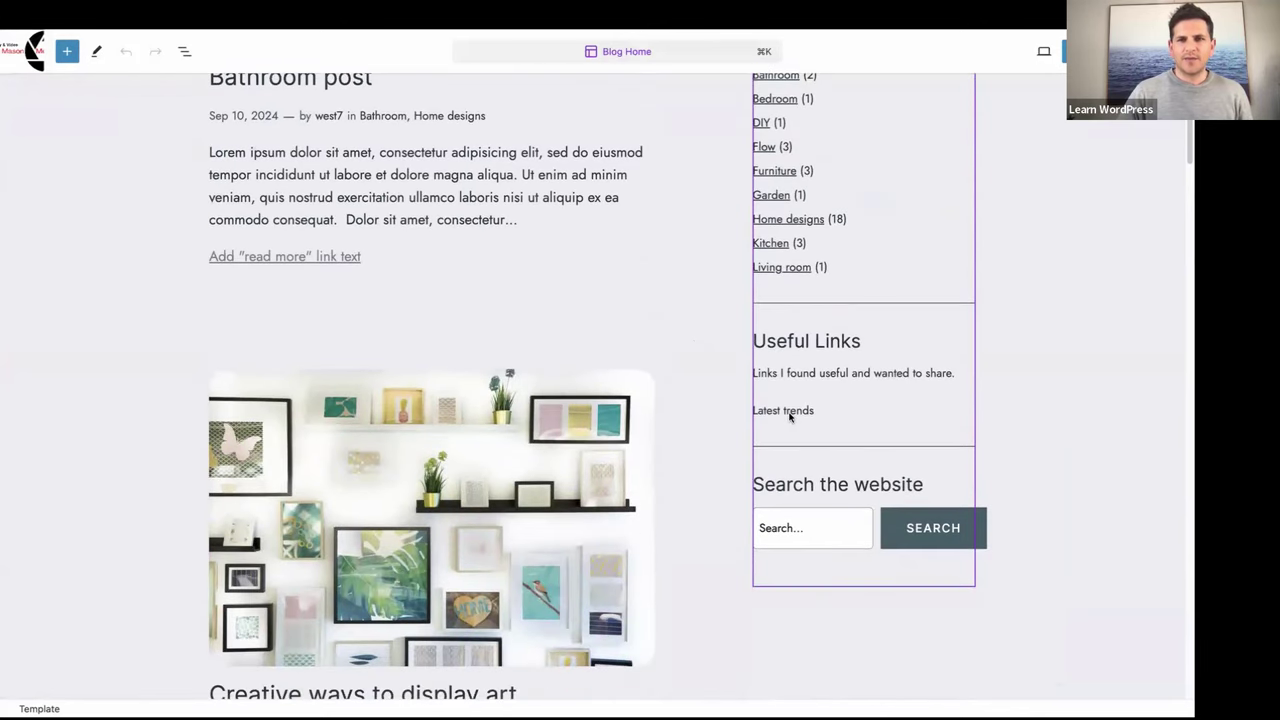
{"action": "left_click", "coordinate": [790, 415]}
{"action": "left_click", "coordinate": [787, 411]}
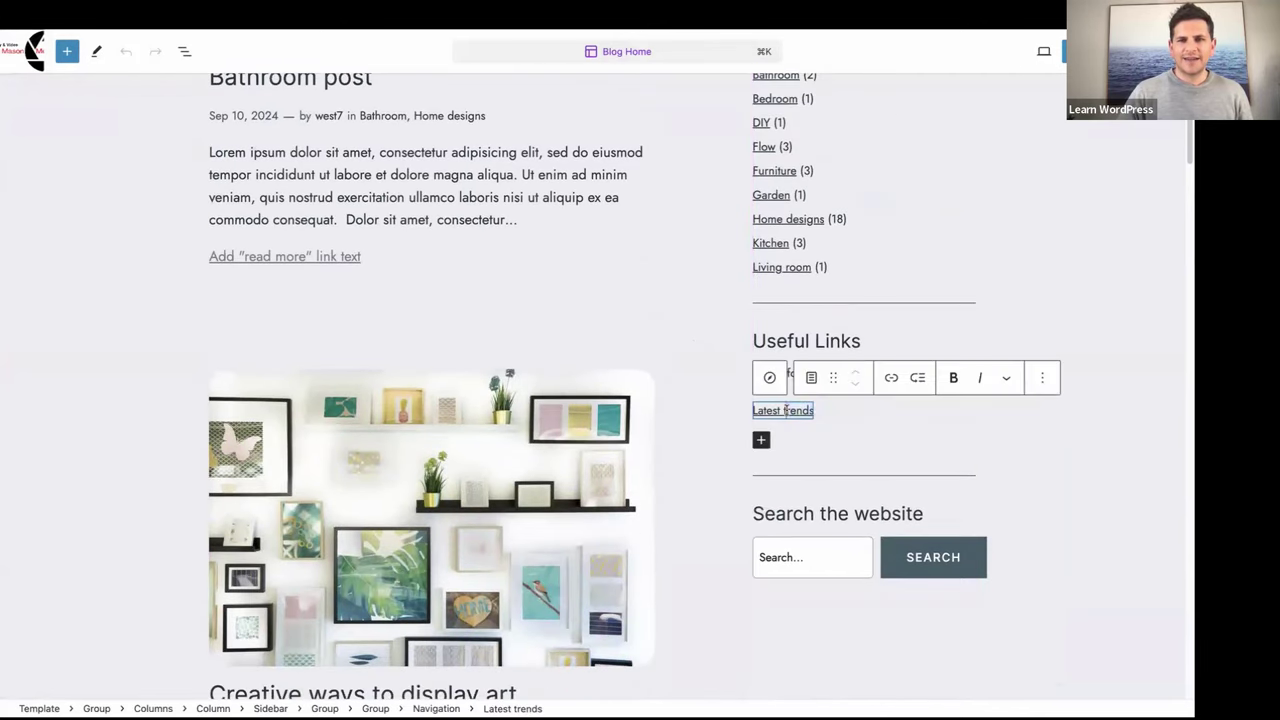
{"action": "left_click_drag", "start_coordinate": [813, 411], "coordinate": [751, 411]}
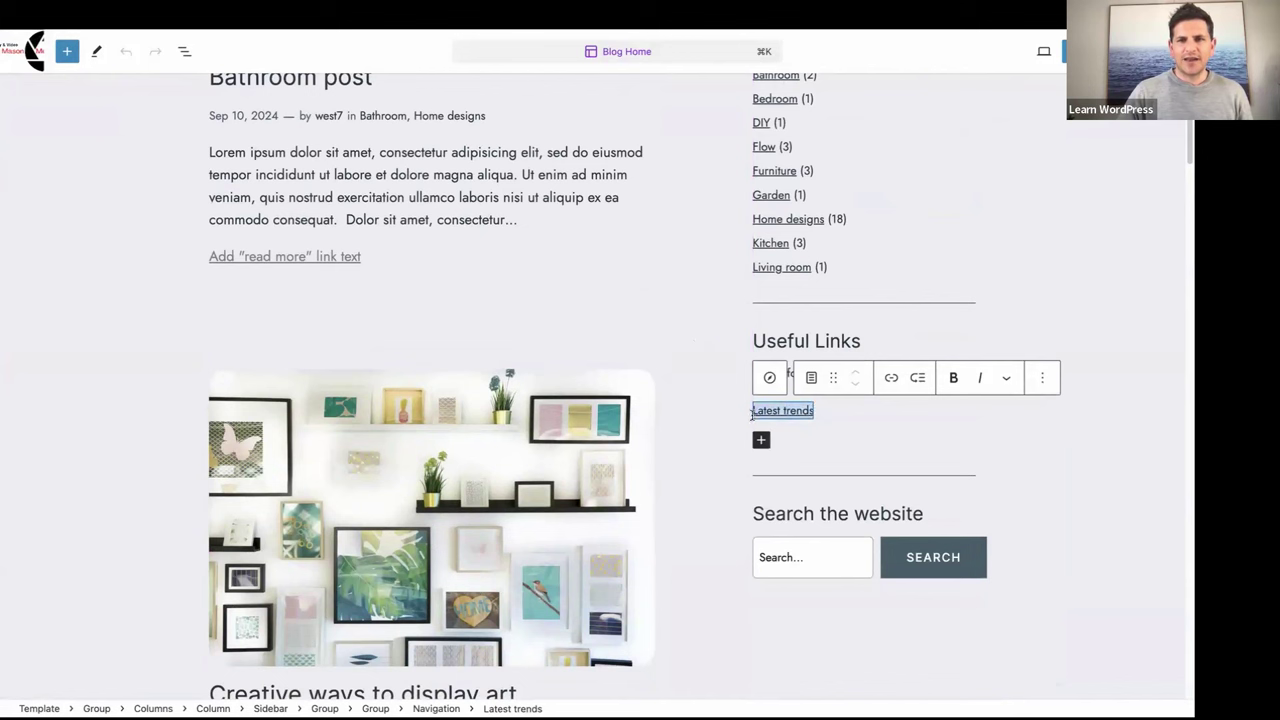
{"action": "left_click", "coordinate": [952, 378]}
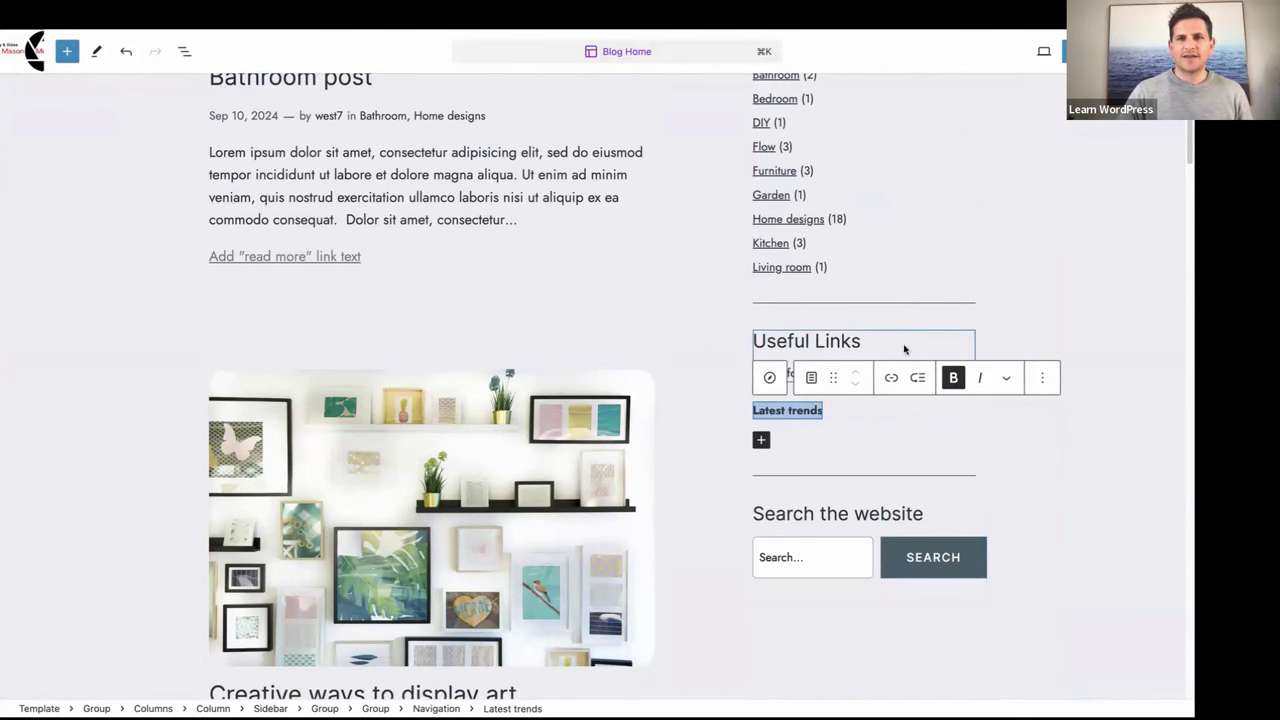
{"action": "left_click", "coordinate": [900, 355]}
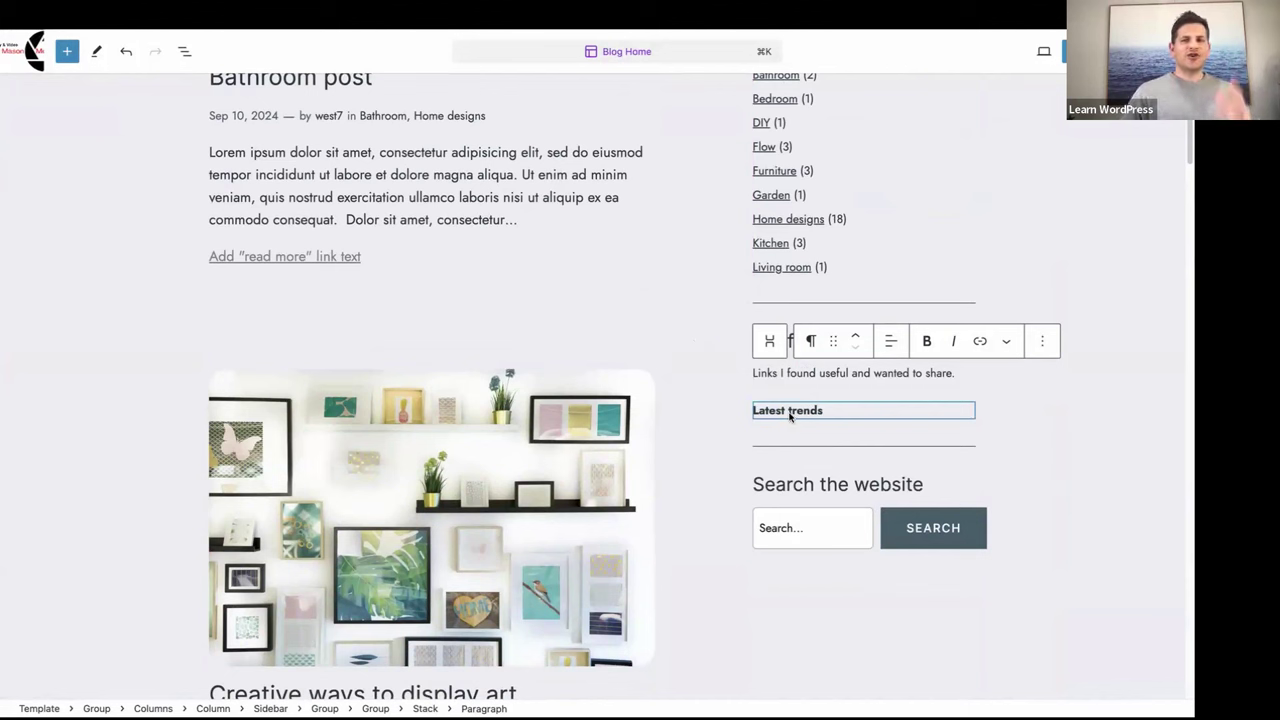
- Save the changed Navigation menu from the Blog Home template and clear the selection on the Latest trends link
{"action": "key", "text": "ctrl+s"}
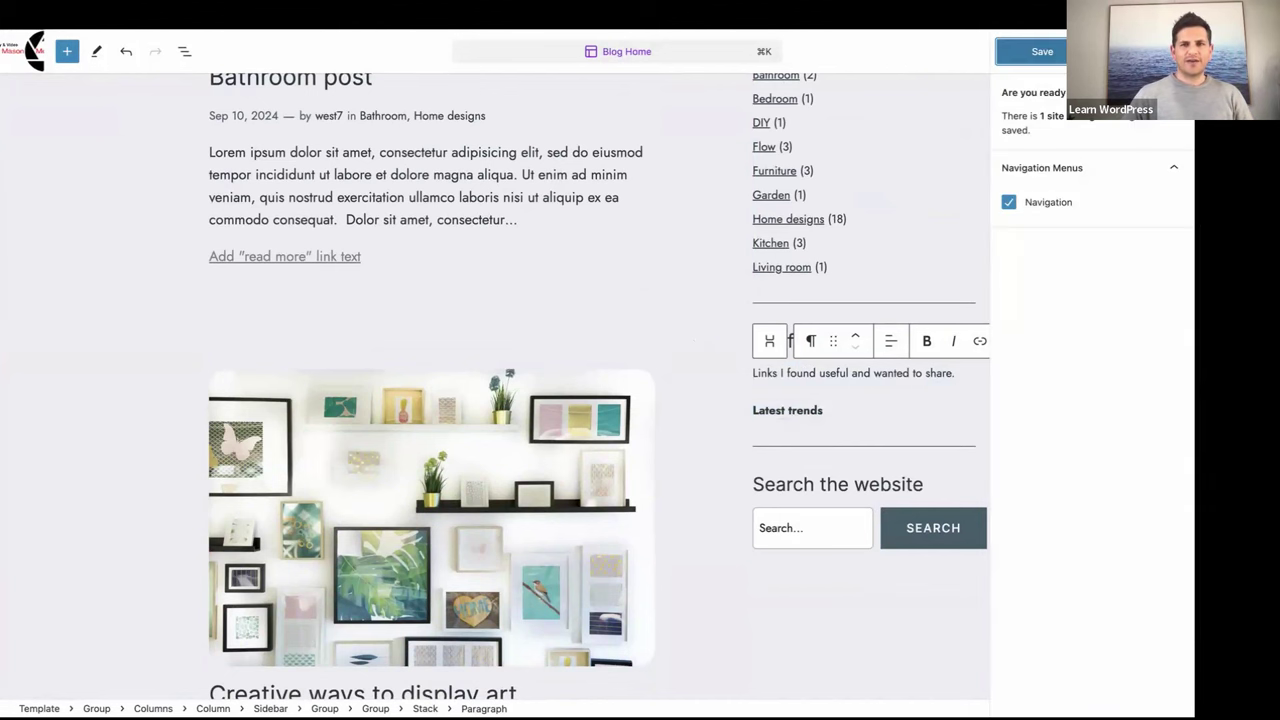
{"action": "left_click", "coordinate": [1042, 52]}
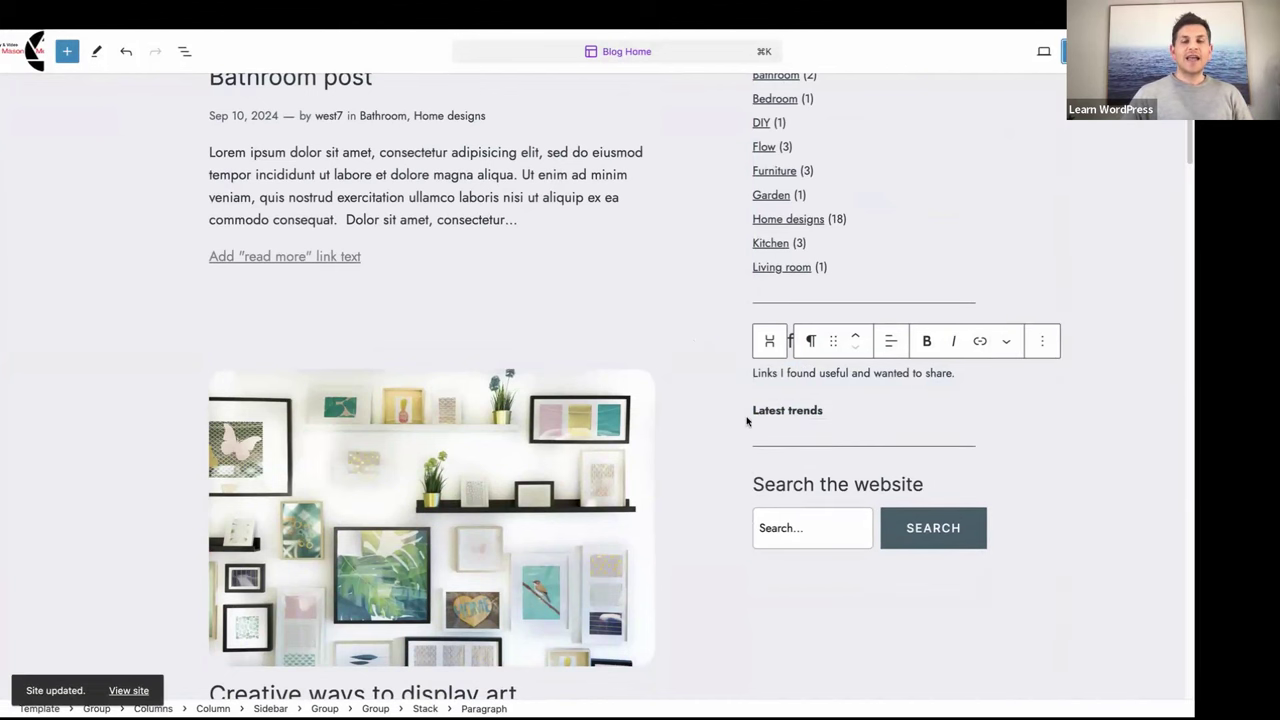
{"action": "left_click", "coordinate": [125, 284]}
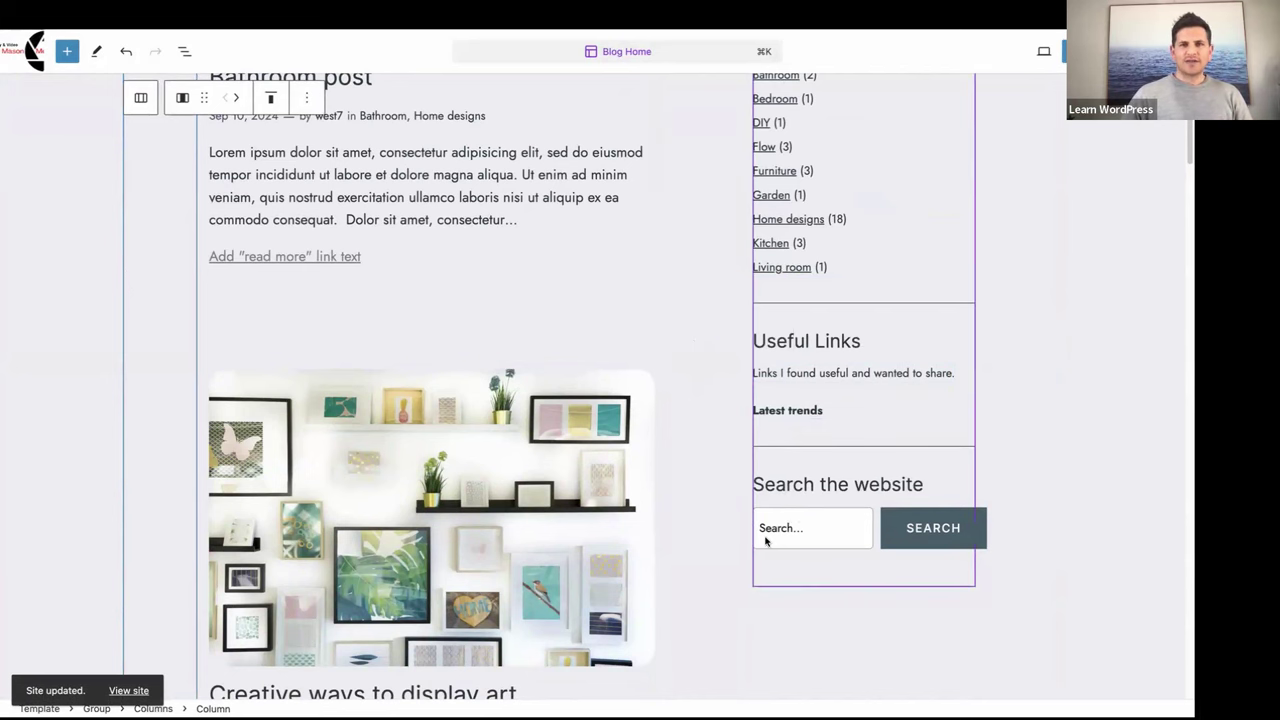
{"action": "scroll", "coordinate": [683, 483], "scroll_direction": "up", "scroll_amount": 5}
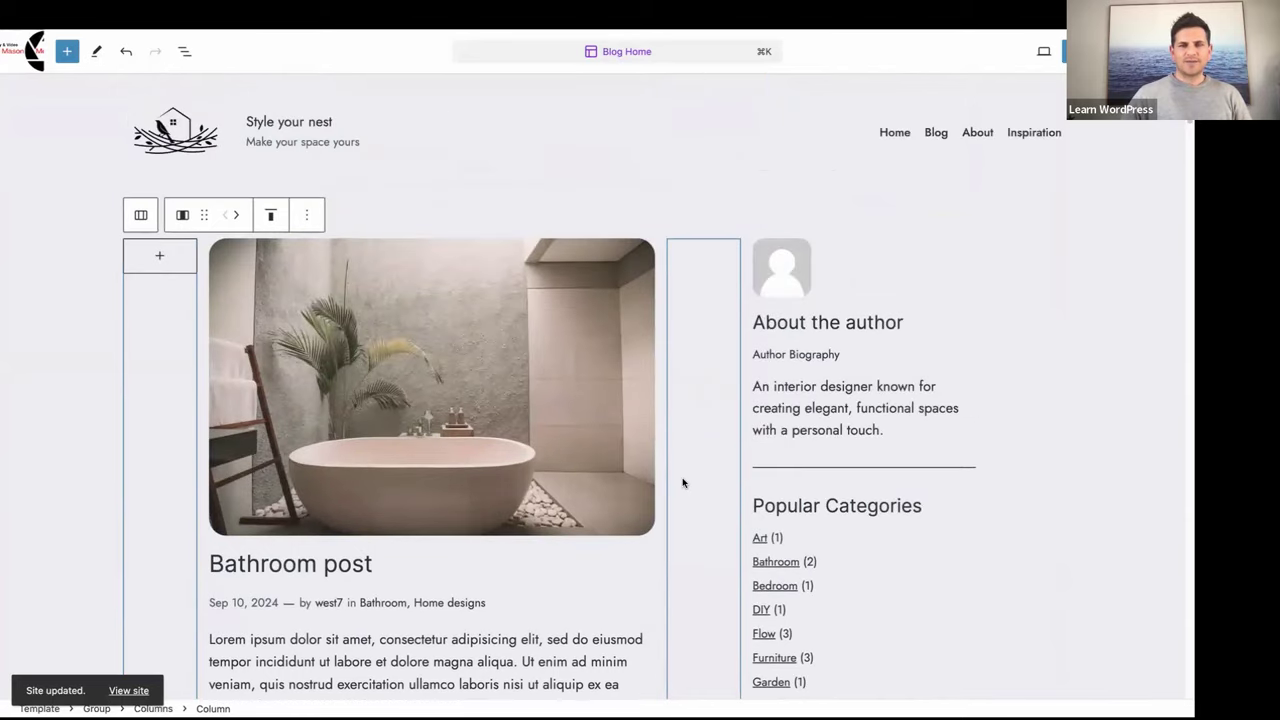
{"action": "left_click", "coordinate": [70, 240]}
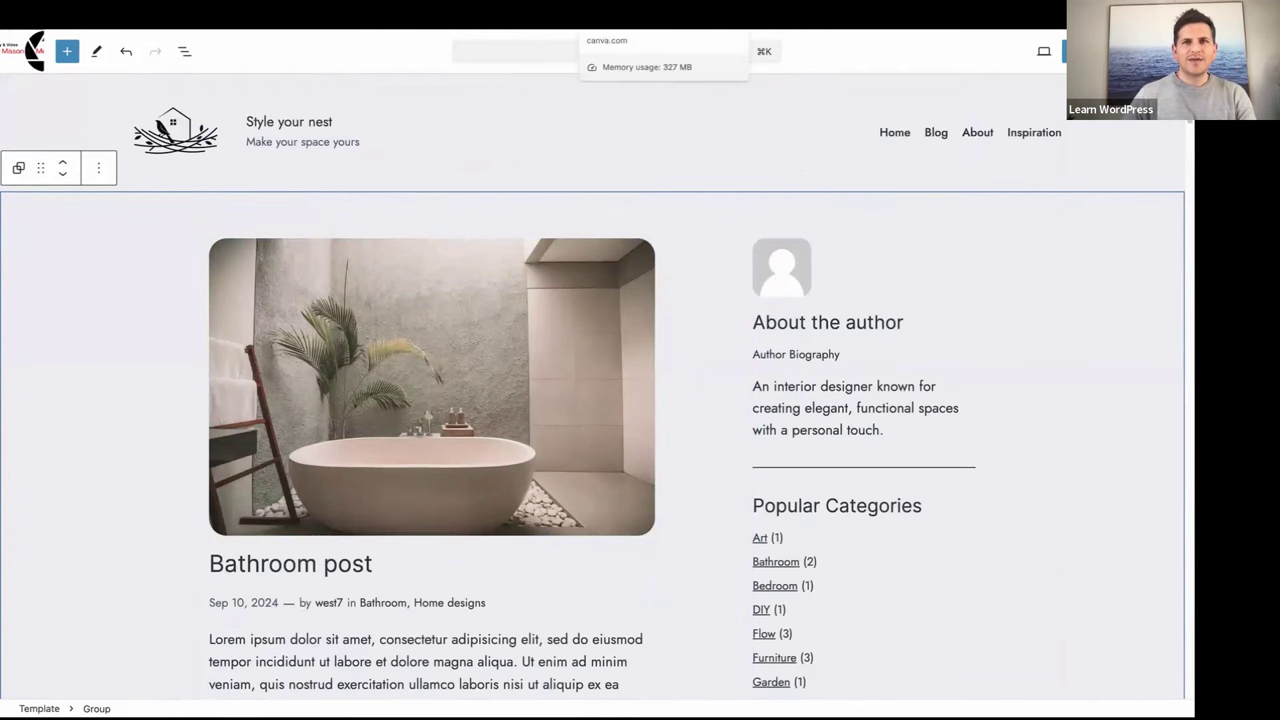
- Switch to the other site's untitled page and compare its post list and author sidebar with the Blog Home layout
{"action": "key", "text": "ctrl+Tab"}
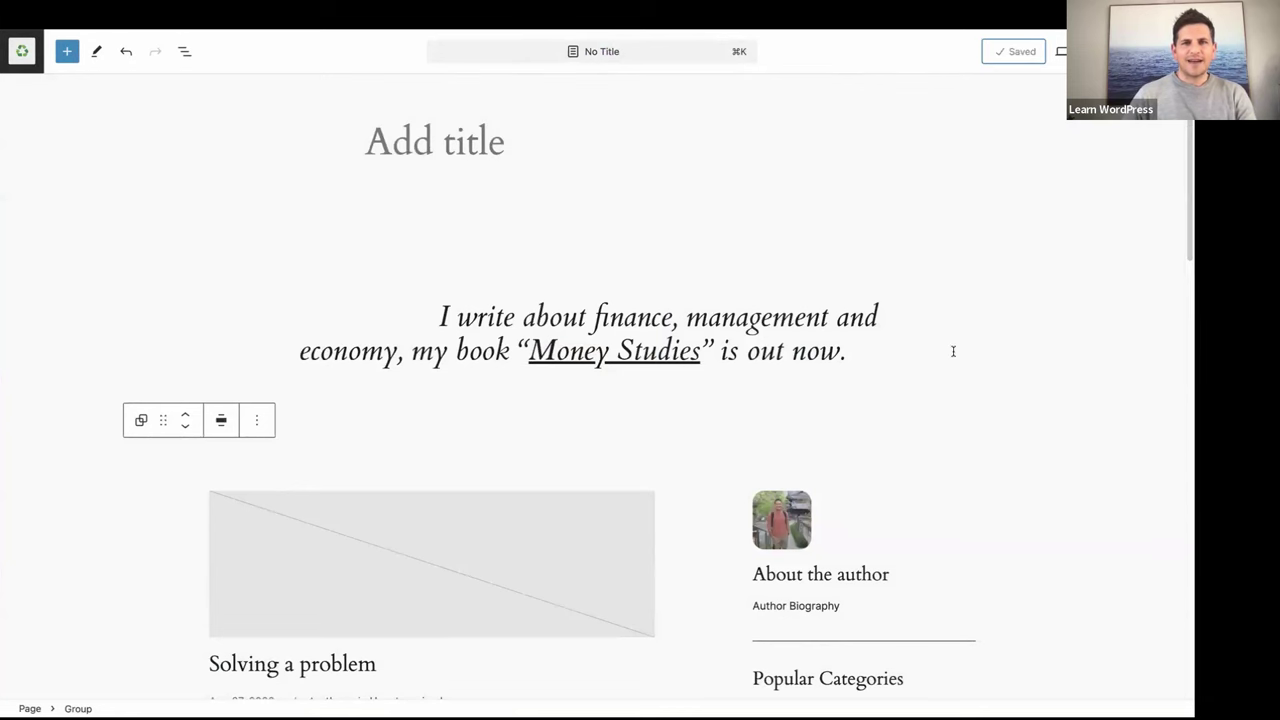
{"action": "scroll", "coordinate": [955, 358], "scroll_direction": "down", "scroll_amount": 5}
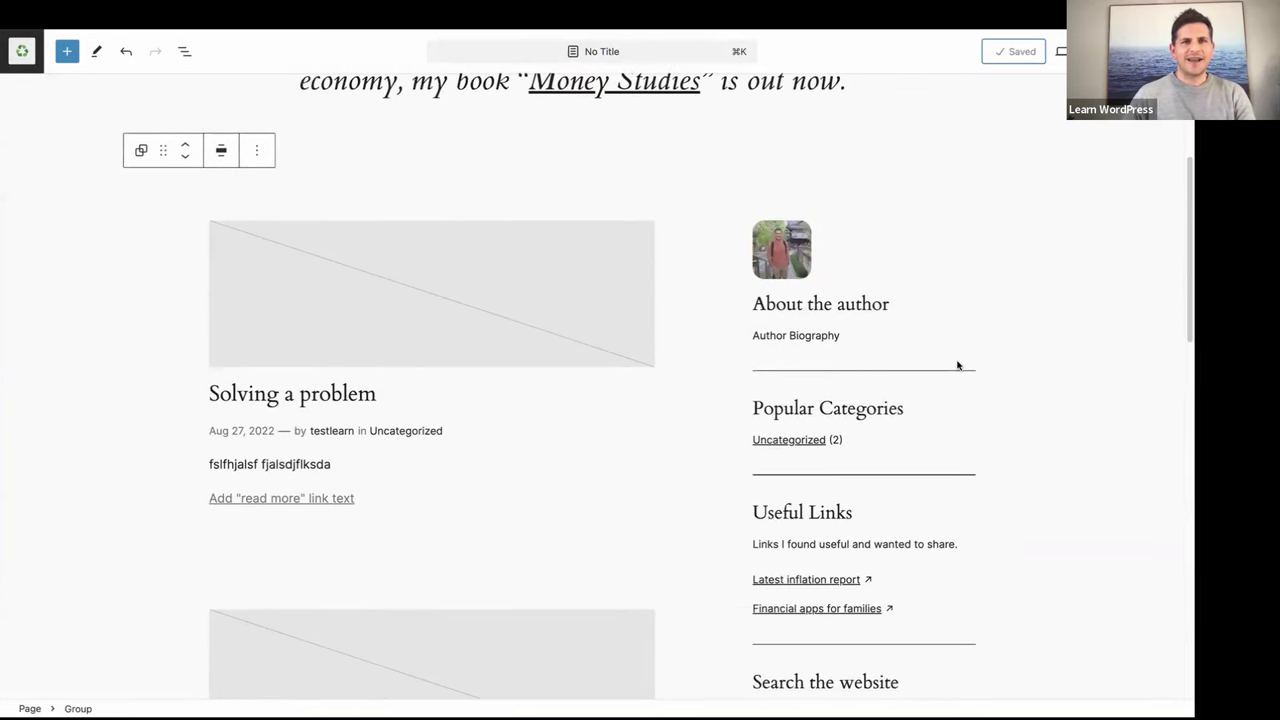
{"action": "scroll", "coordinate": [957, 365], "scroll_direction": "down", "scroll_amount": 1}
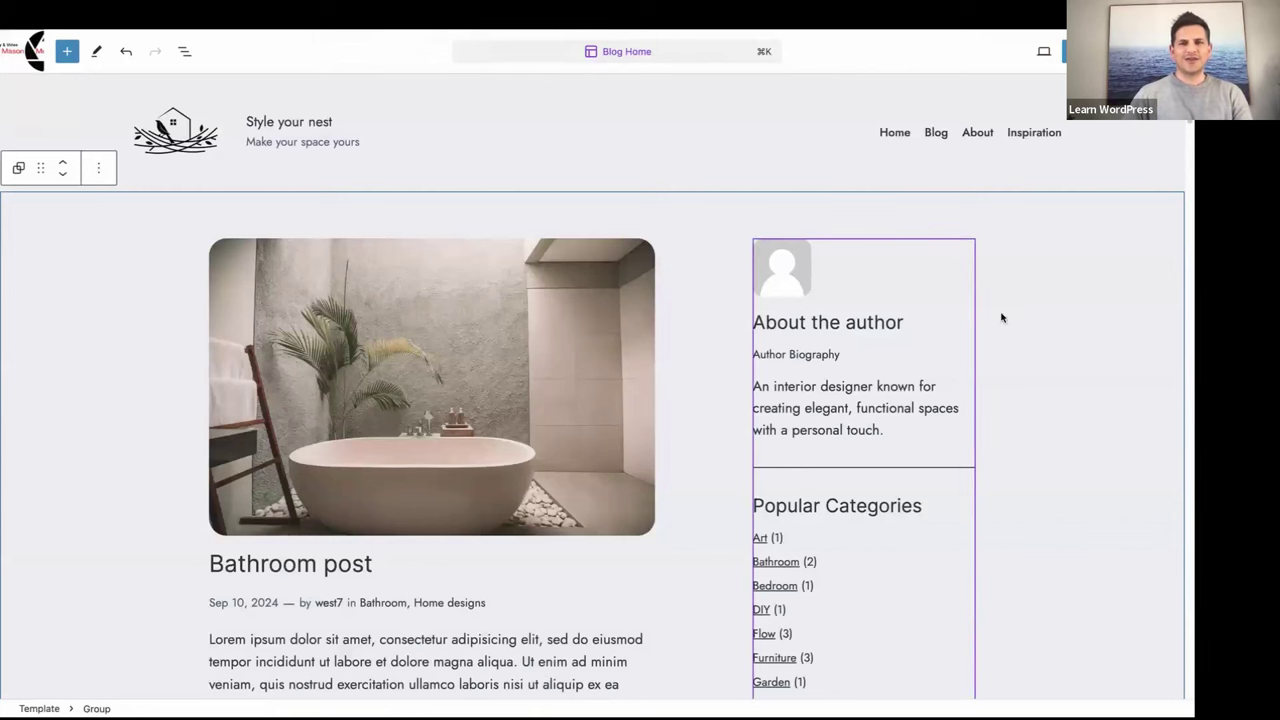
- Examine the Blog Home template's sidebar sections and the full run of posts in its post list
{"action": "scroll", "coordinate": [1005, 346], "scroll_direction": "down", "scroll_amount": 5}
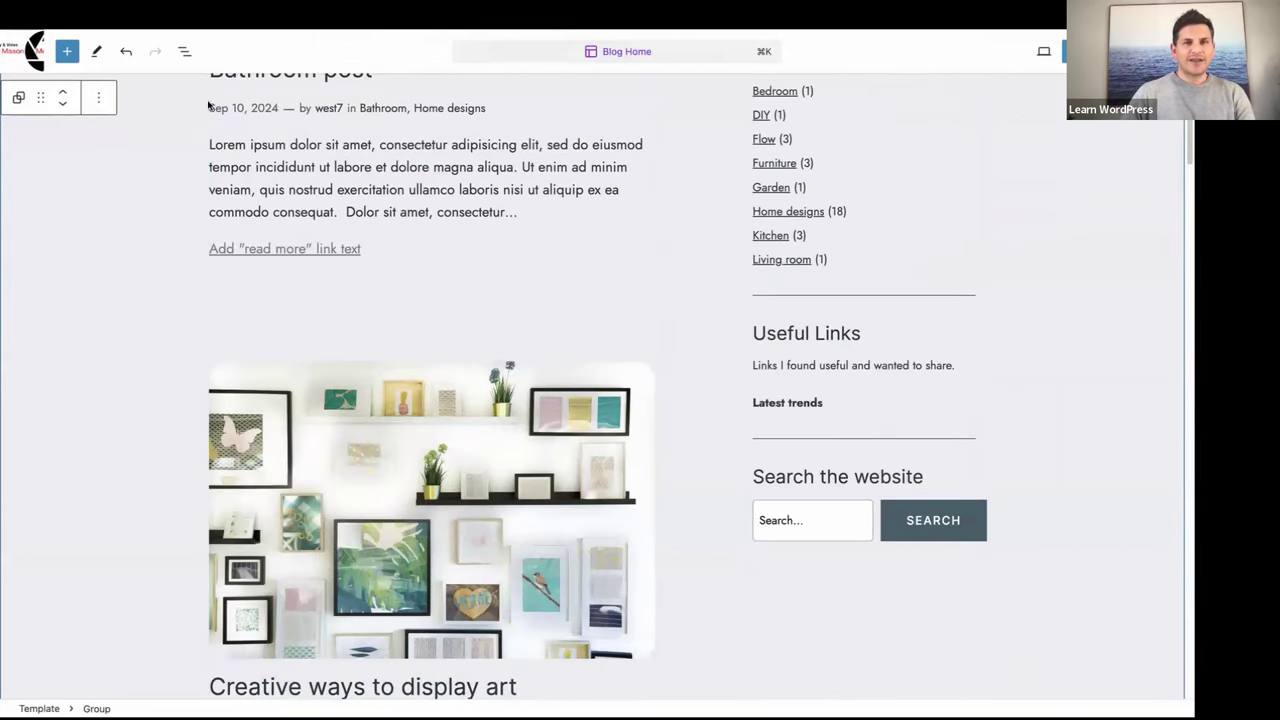
{"action": "scroll", "coordinate": [241, 223], "scroll_direction": "down", "scroll_amount": 1}
{"action": "scroll", "coordinate": [241, 223], "scroll_direction": "down", "scroll_amount": 10}
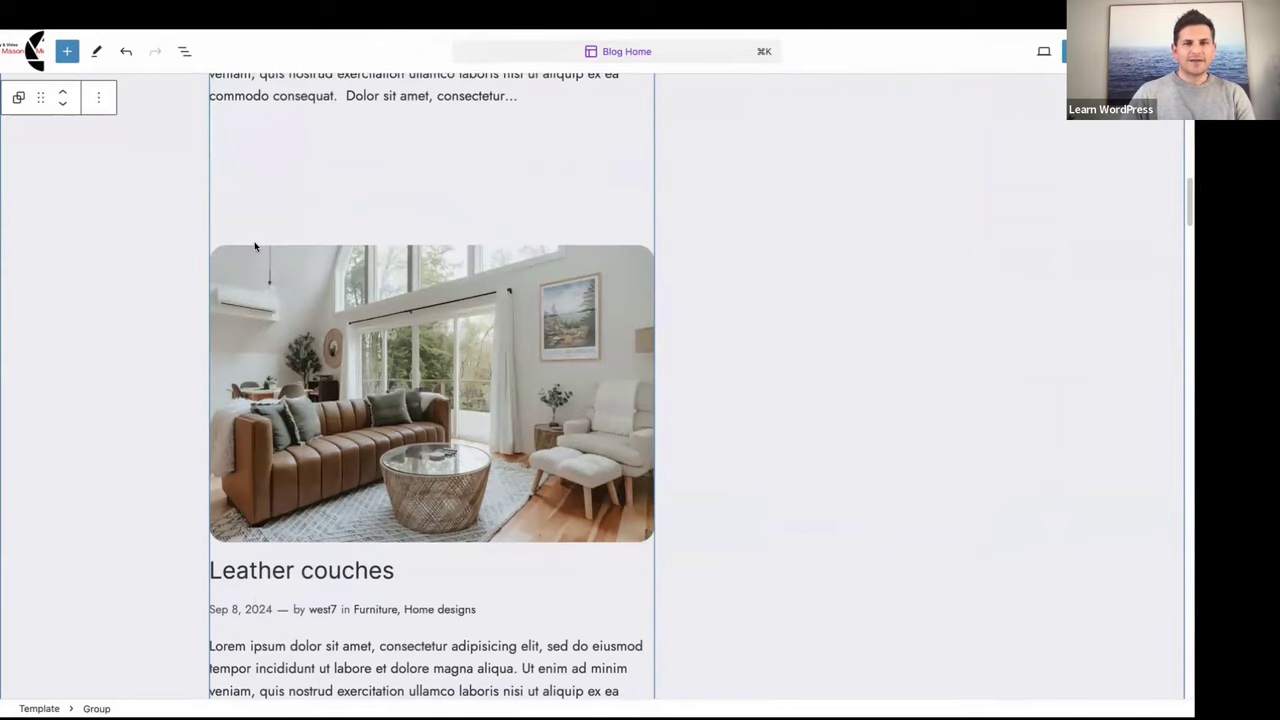
{"action": "scroll", "coordinate": [255, 247], "scroll_direction": "down", "scroll_amount": 12}
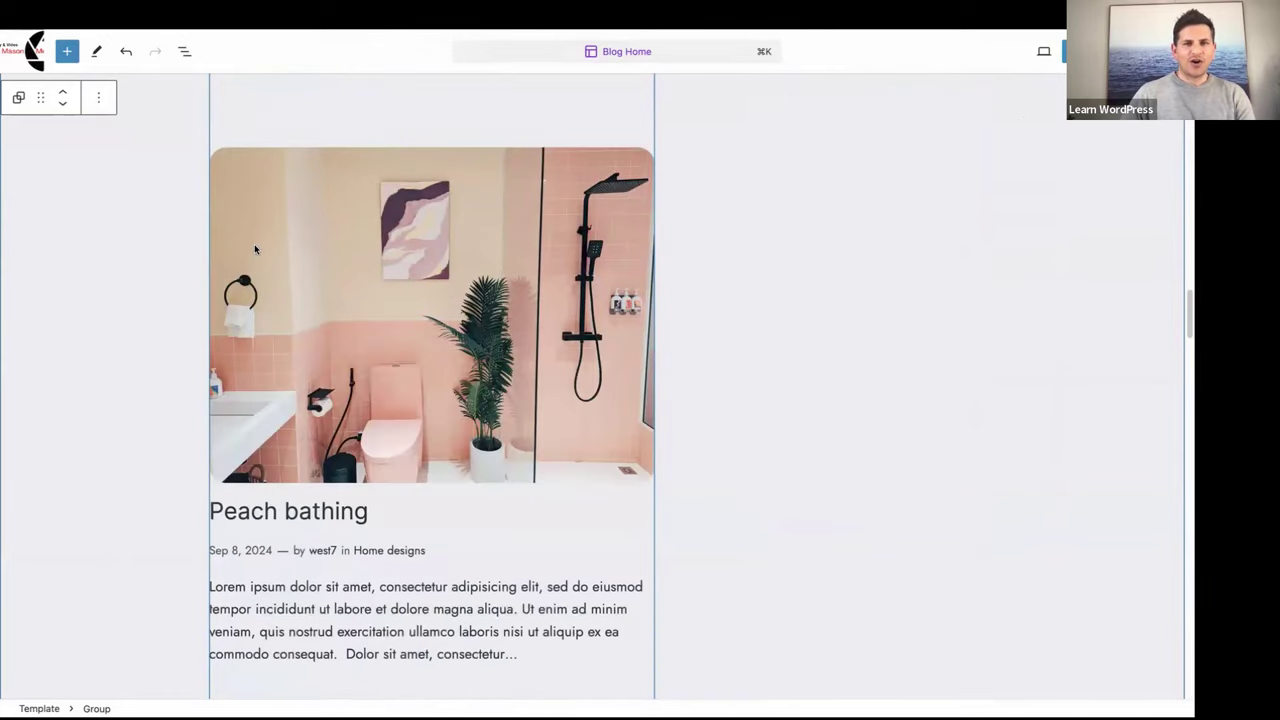
{"action": "scroll", "coordinate": [255, 247], "scroll_direction": "down", "scroll_amount": 7}
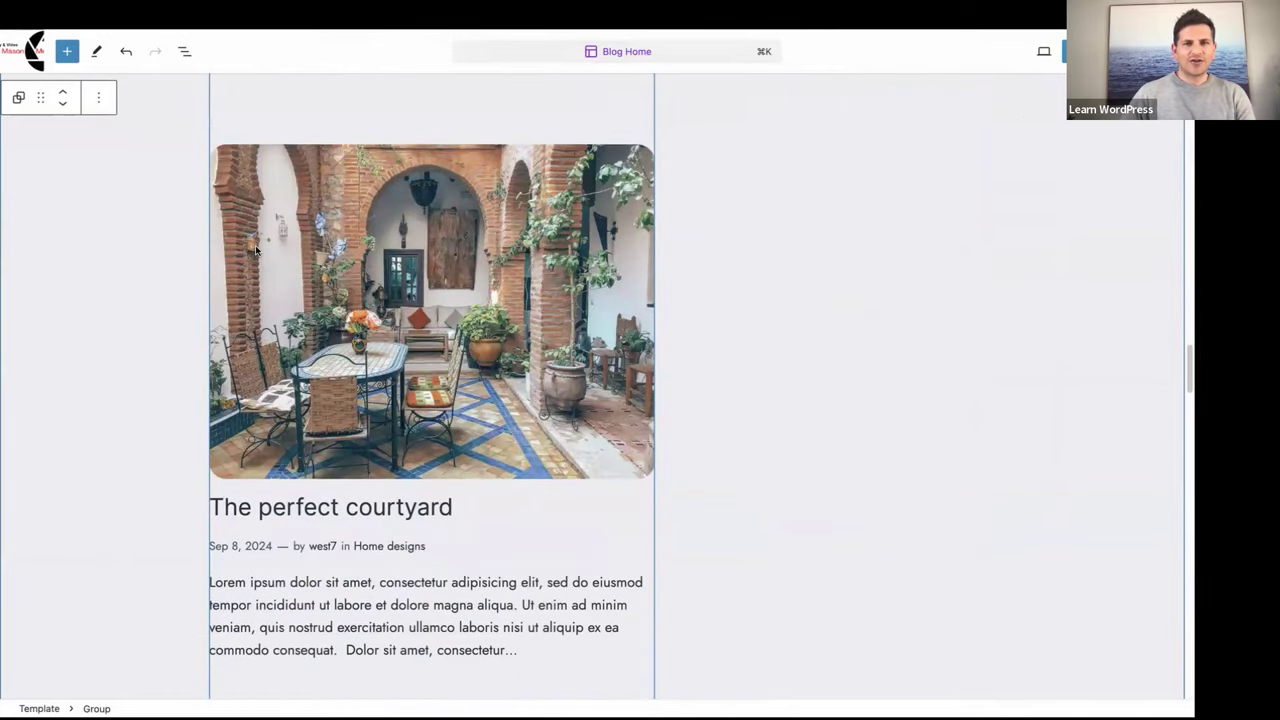
{"action": "scroll", "coordinate": [256, 250], "scroll_direction": "down", "scroll_amount": 14}
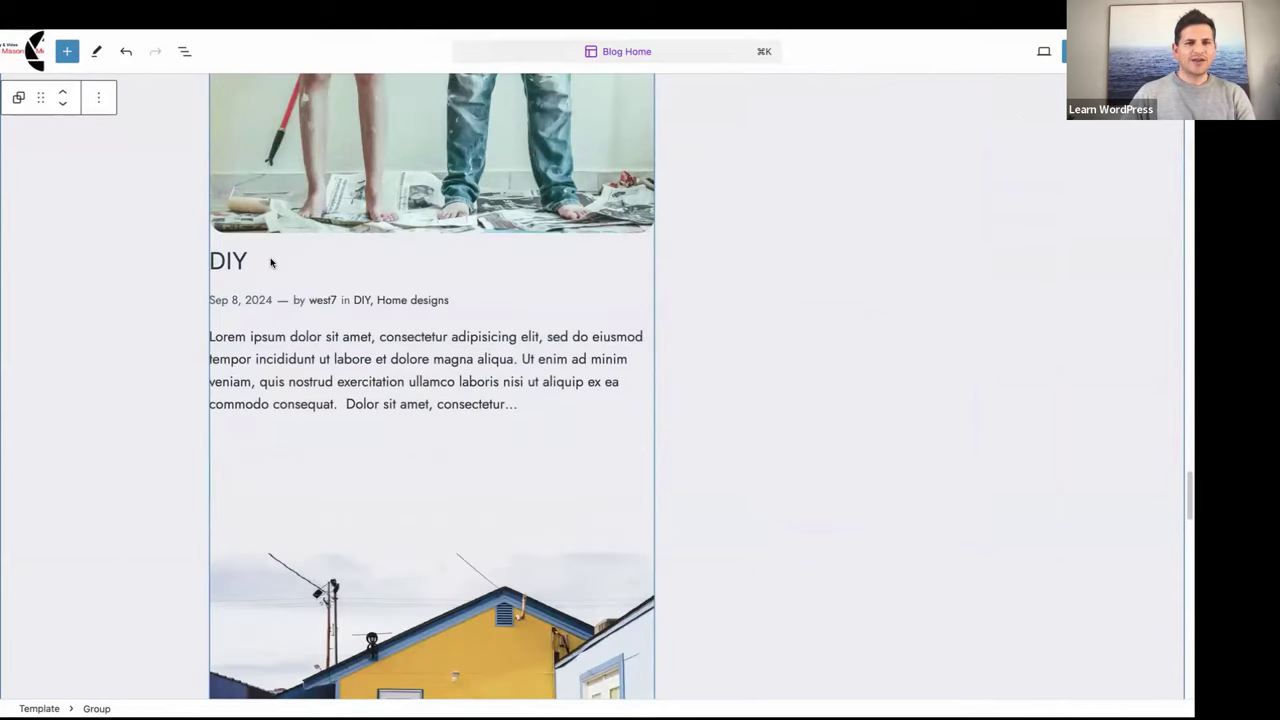
{"action": "scroll", "coordinate": [270, 262], "scroll_direction": "down", "scroll_amount": 6}
{"action": "scroll", "coordinate": [272, 264], "scroll_direction": "up", "scroll_amount": 15}
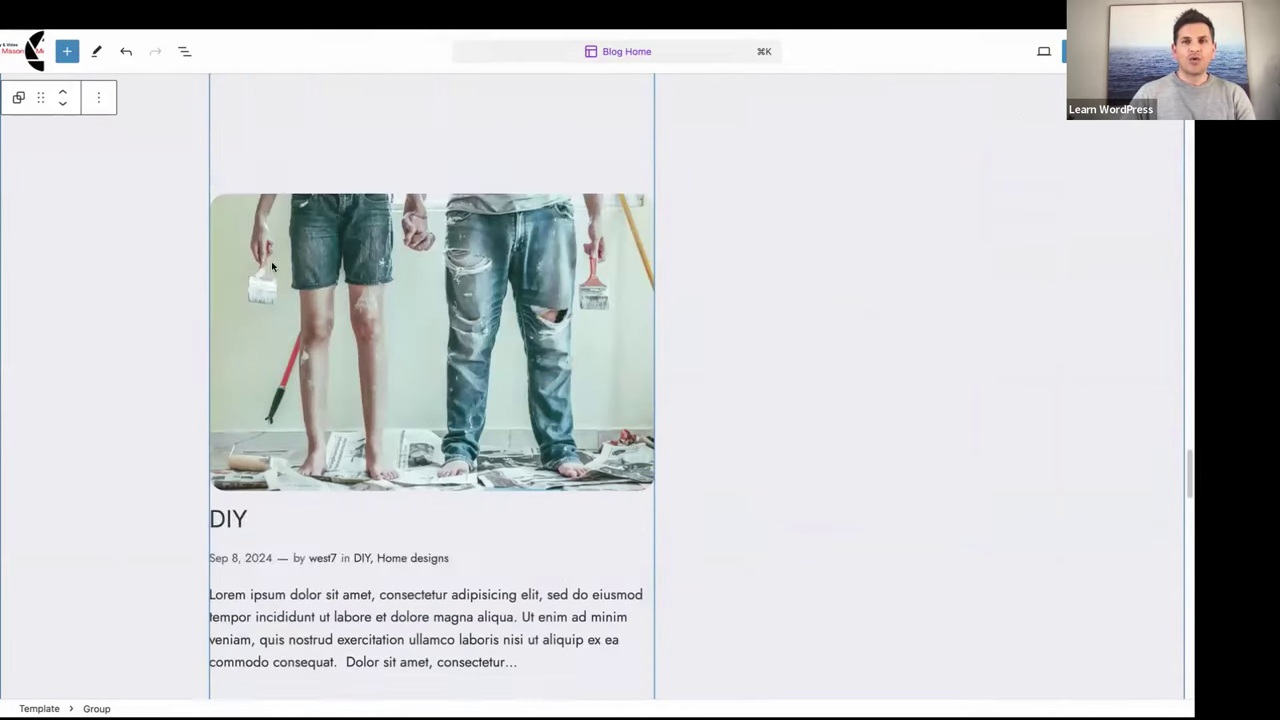
{"action": "scroll", "coordinate": [272, 266], "scroll_direction": "up", "scroll_amount": 20}
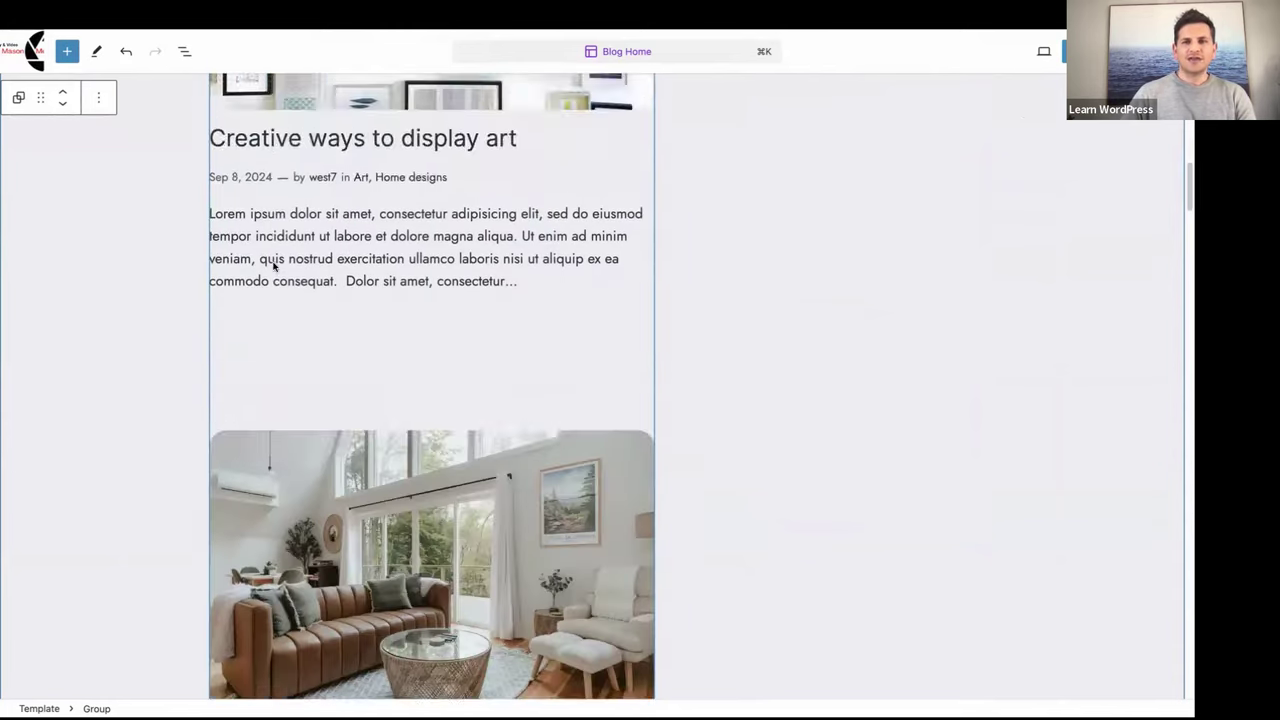
{"action": "scroll", "coordinate": [590, 306], "scroll_direction": "down", "scroll_amount": 3}
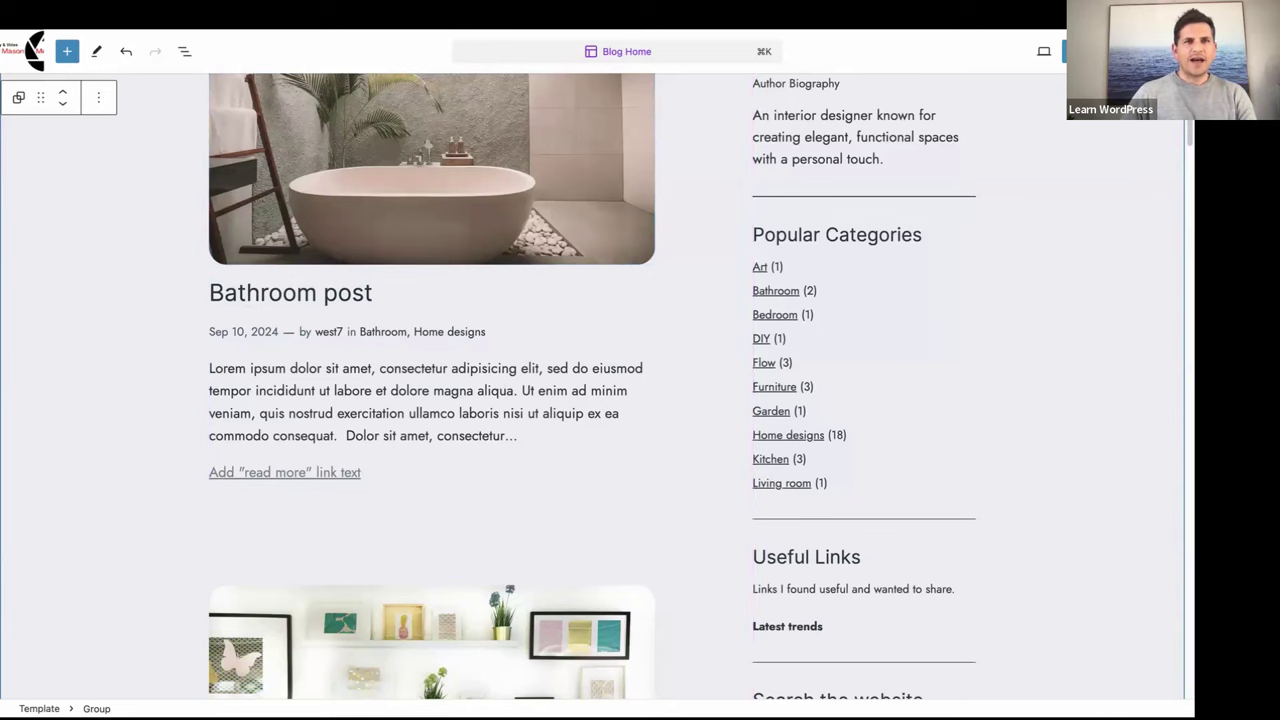
- Leave the Site Editor, open the live site, and review the Home page from the hero section to Watch, Read, Listen
{"action": "left_click", "coordinate": [15, 56]}
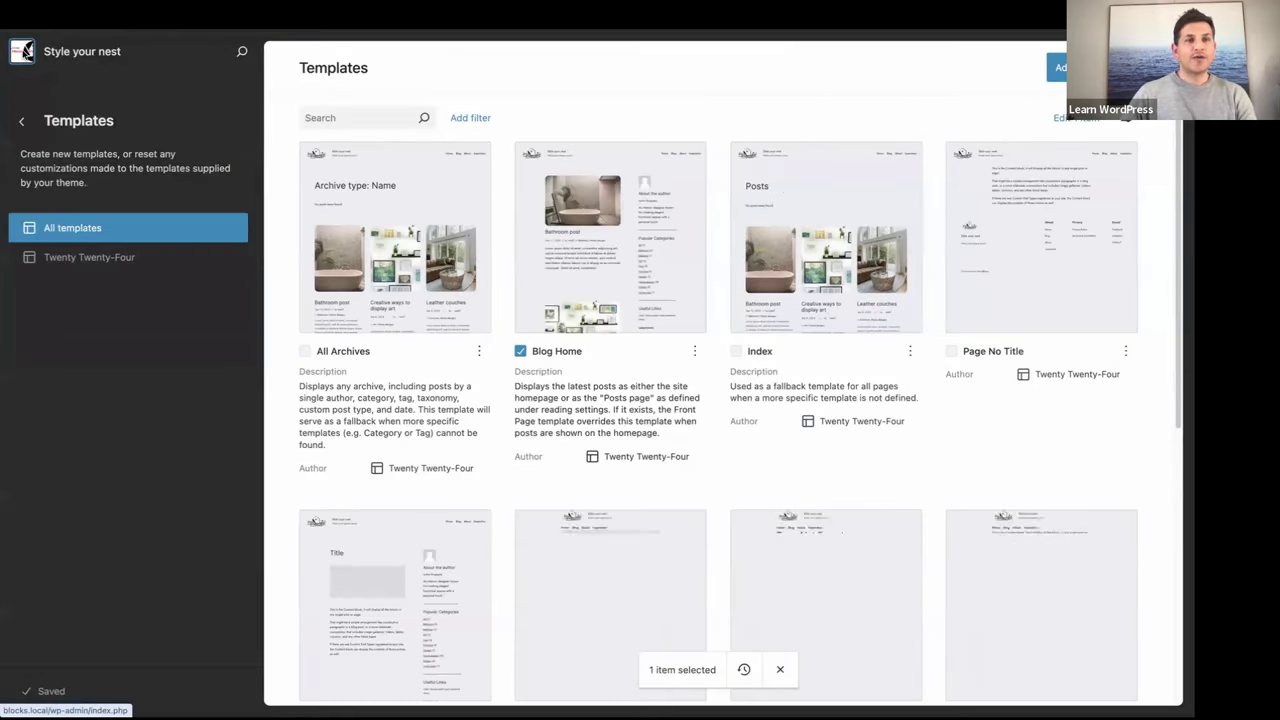
{"action": "left_click", "coordinate": [23, 52]}
{"action": "left_click", "coordinate": [57, 42]}
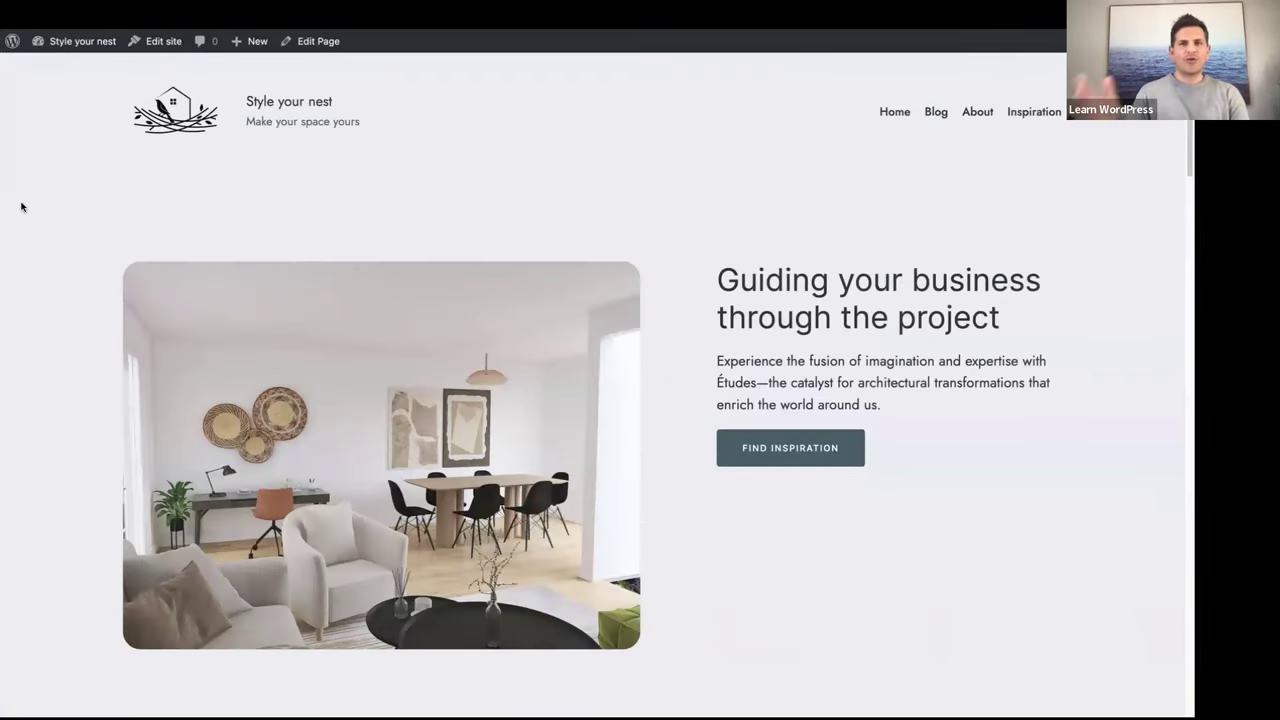
{"action": "scroll", "coordinate": [43, 241], "scroll_direction": "down", "scroll_amount": 1}
{"action": "scroll", "coordinate": [43, 241], "scroll_direction": "down", "scroll_amount": 3}
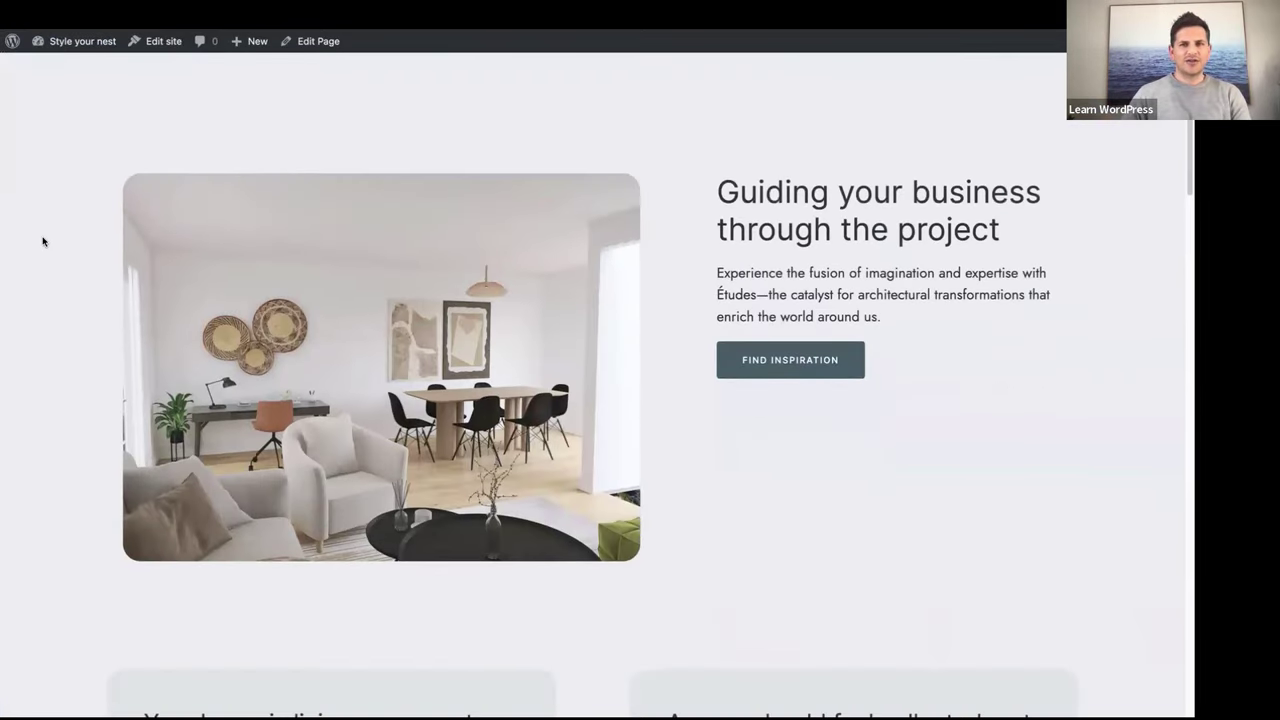
{"action": "scroll", "coordinate": [43, 241], "scroll_direction": "down", "scroll_amount": 5}
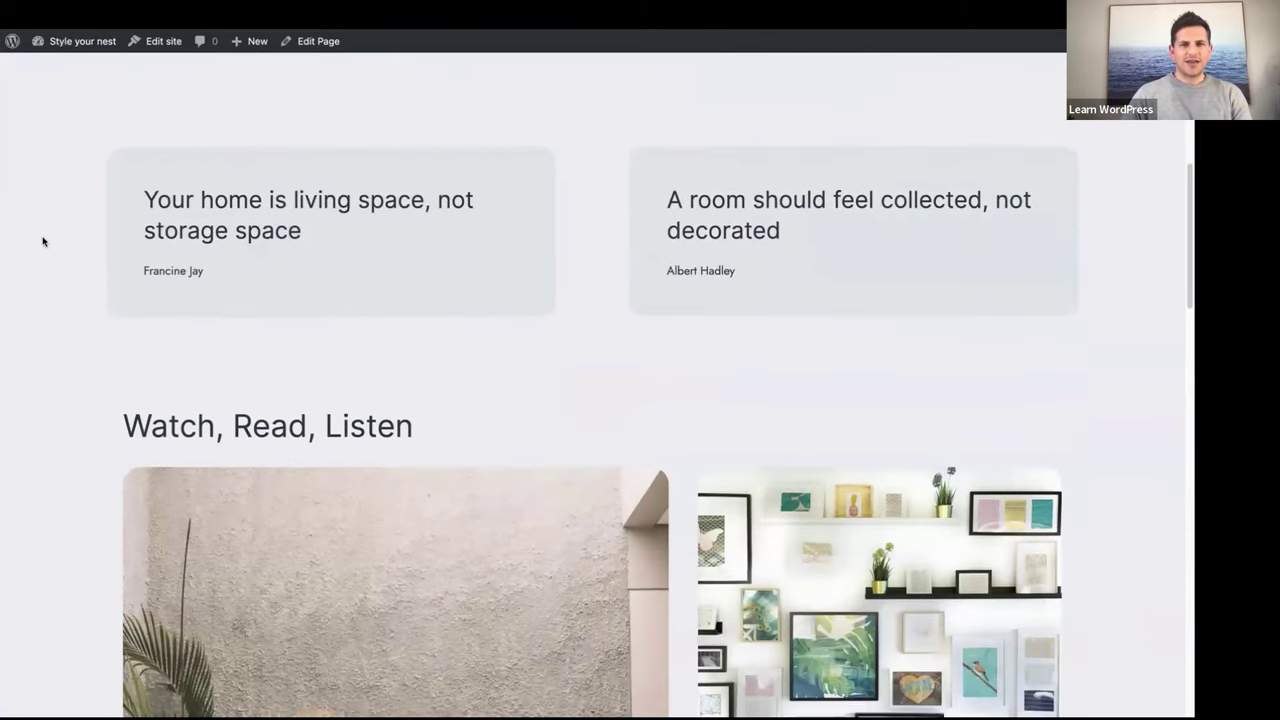
{"action": "scroll", "coordinate": [43, 241], "scroll_direction": "up", "scroll_amount": 5}
{"action": "scroll", "coordinate": [43, 241], "scroll_direction": "up", "scroll_amount": 4}
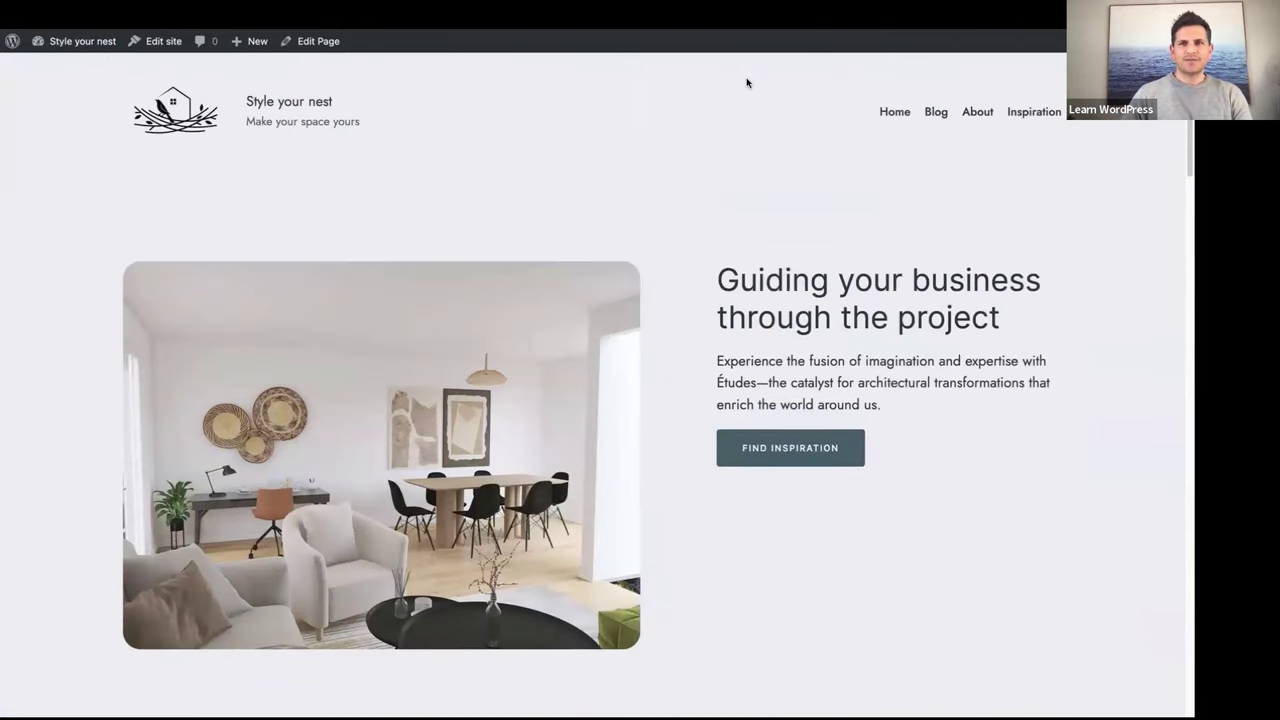
- Open the live Blog page and review its posts, Popular Categories, Useful Links and search section
{"action": "left_click", "coordinate": [946, 113]}
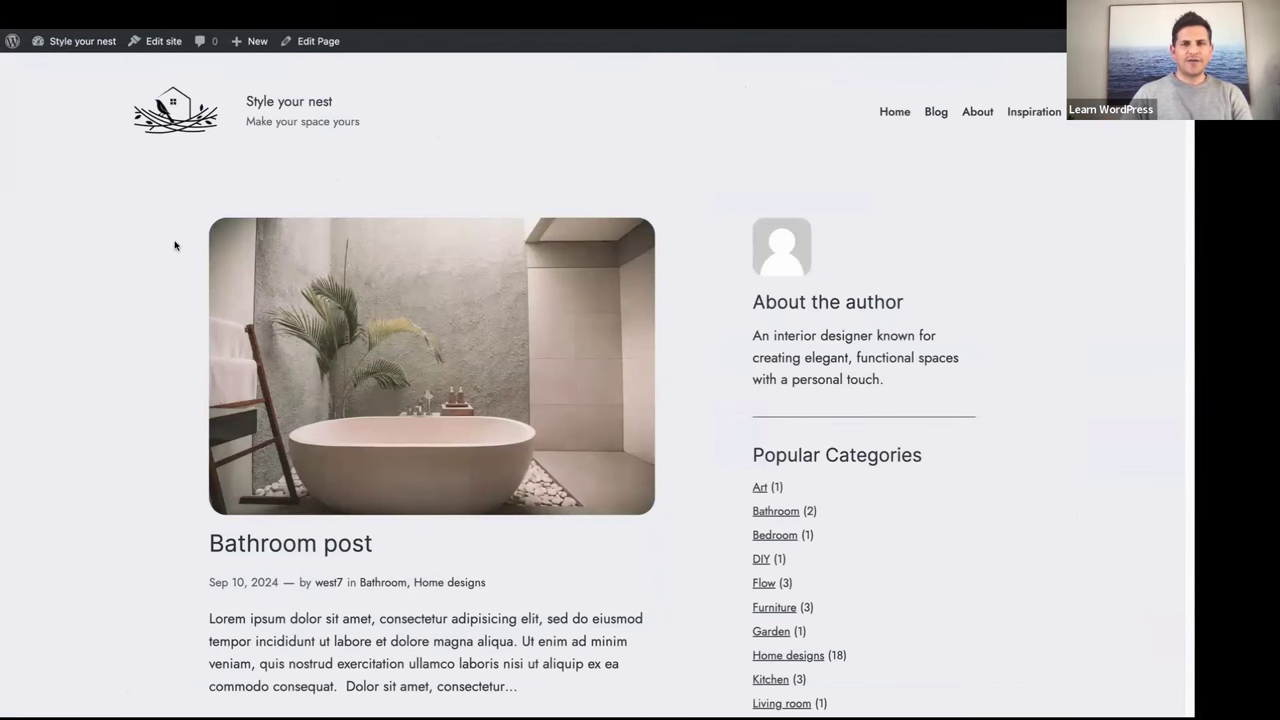
{"action": "scroll", "coordinate": [174, 245], "scroll_direction": "down", "scroll_amount": 3}
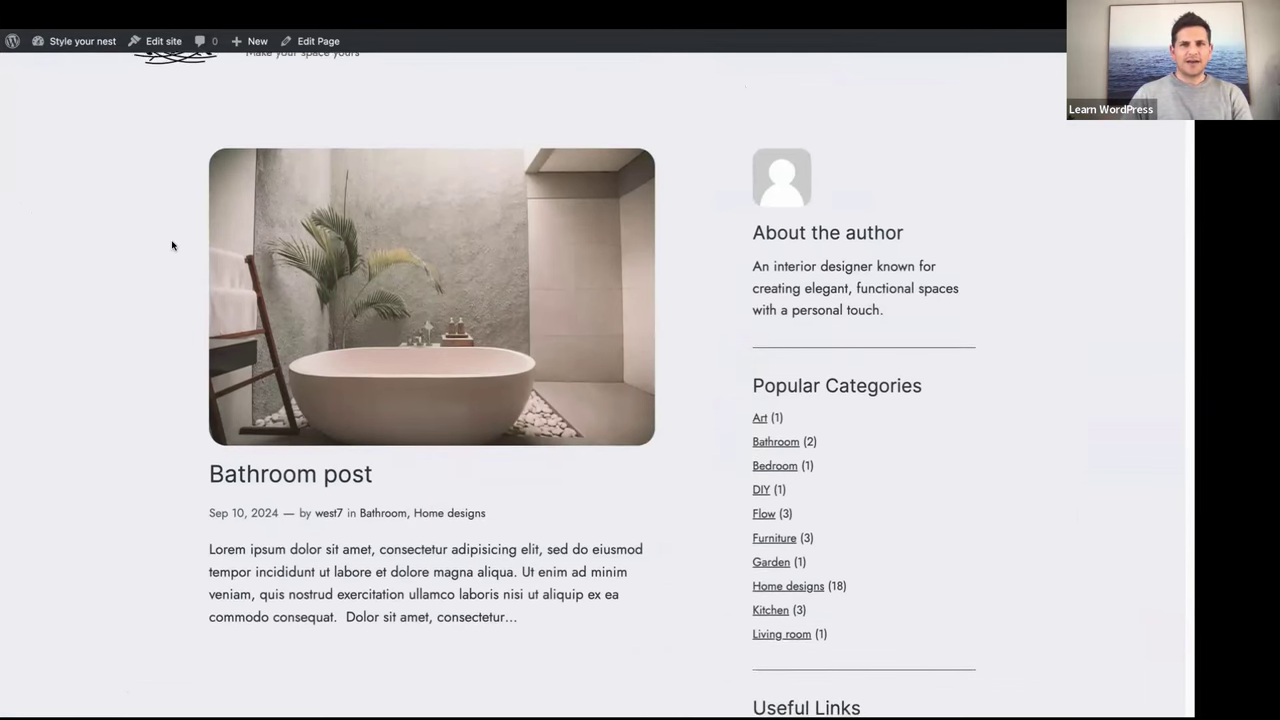
{"action": "scroll", "coordinate": [172, 245], "scroll_direction": "down", "scroll_amount": 8}
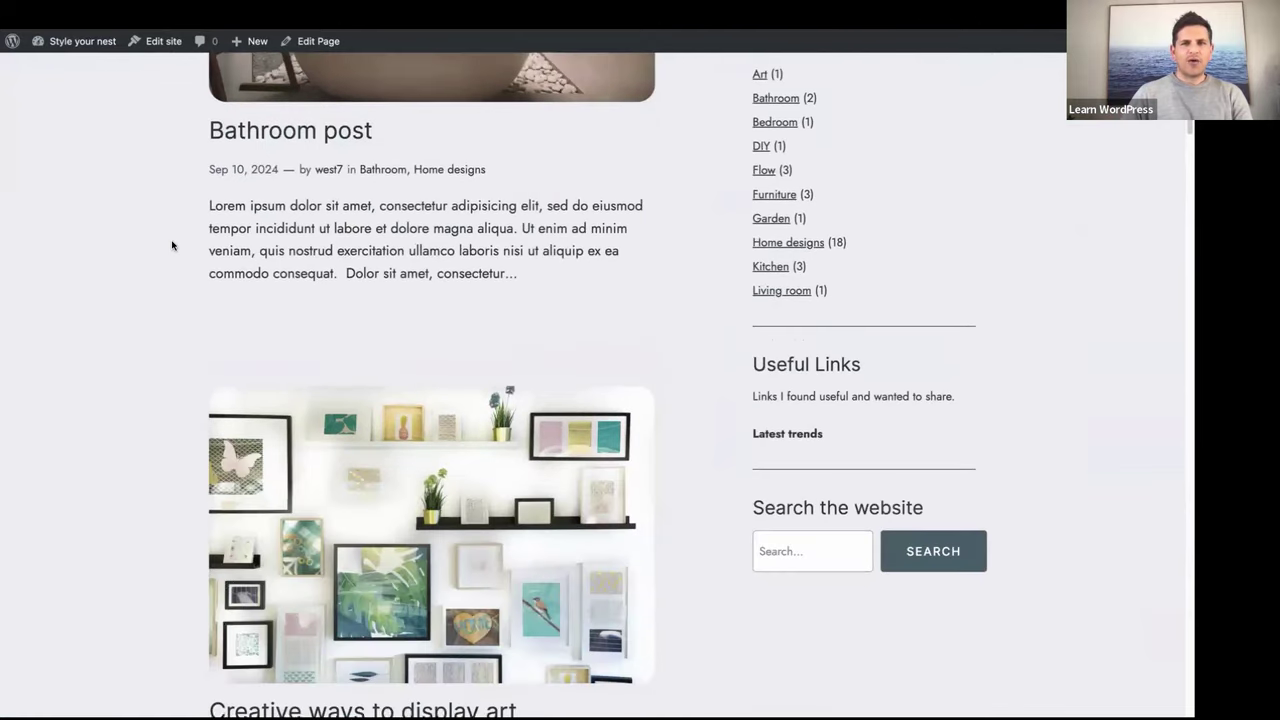
{"action": "scroll", "coordinate": [172, 245], "scroll_direction": "down", "scroll_amount": 2}
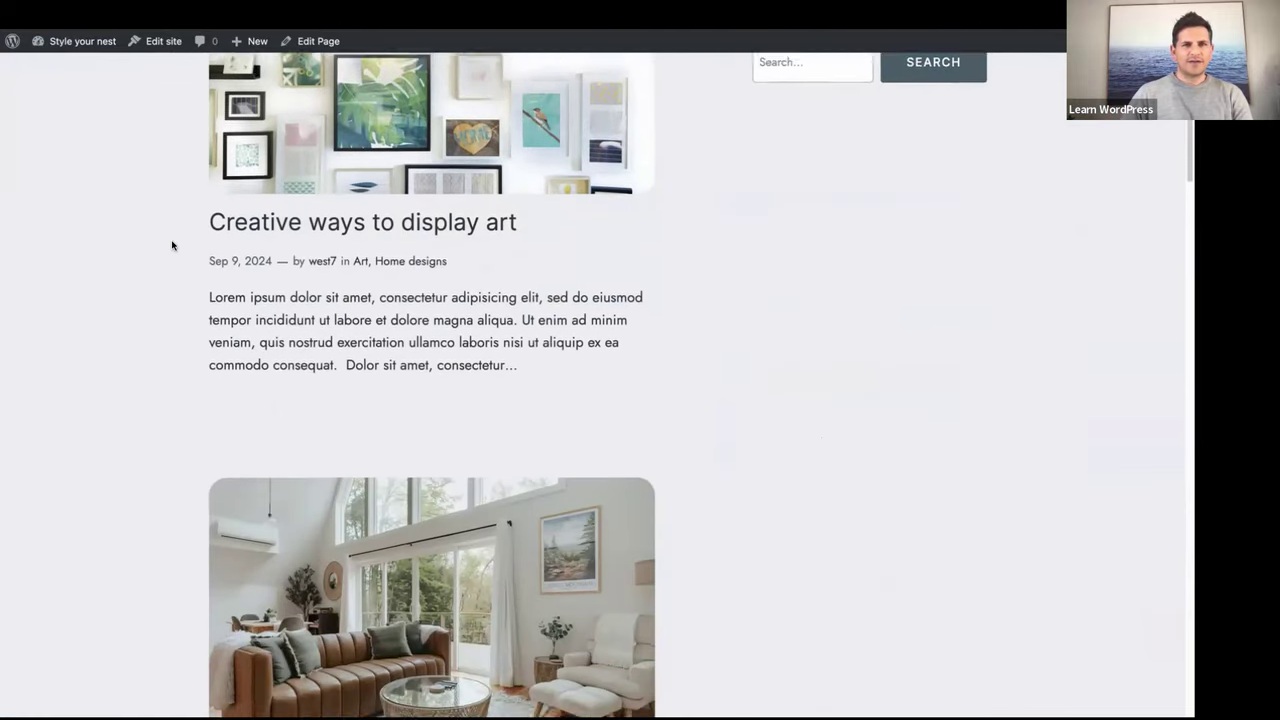
{"action": "scroll", "coordinate": [172, 245], "scroll_direction": "down", "scroll_amount": 5}
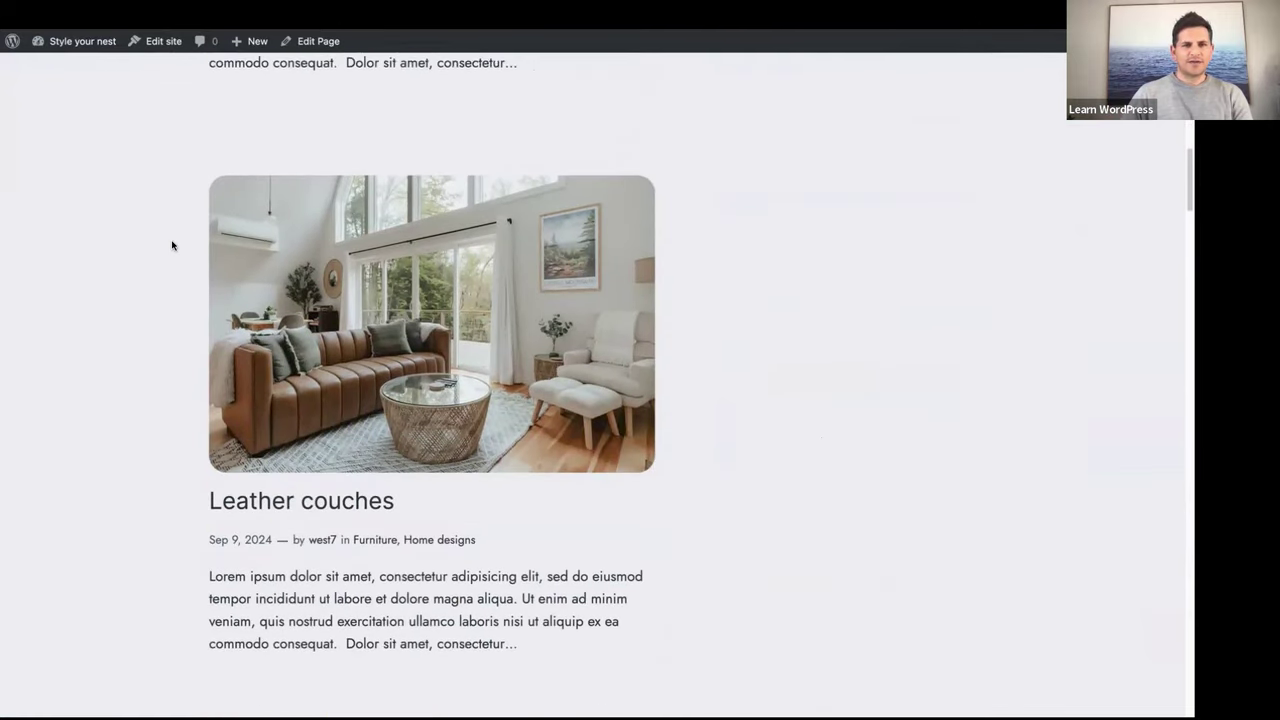
{"action": "scroll", "coordinate": [172, 245], "scroll_direction": "down", "scroll_amount": 5}
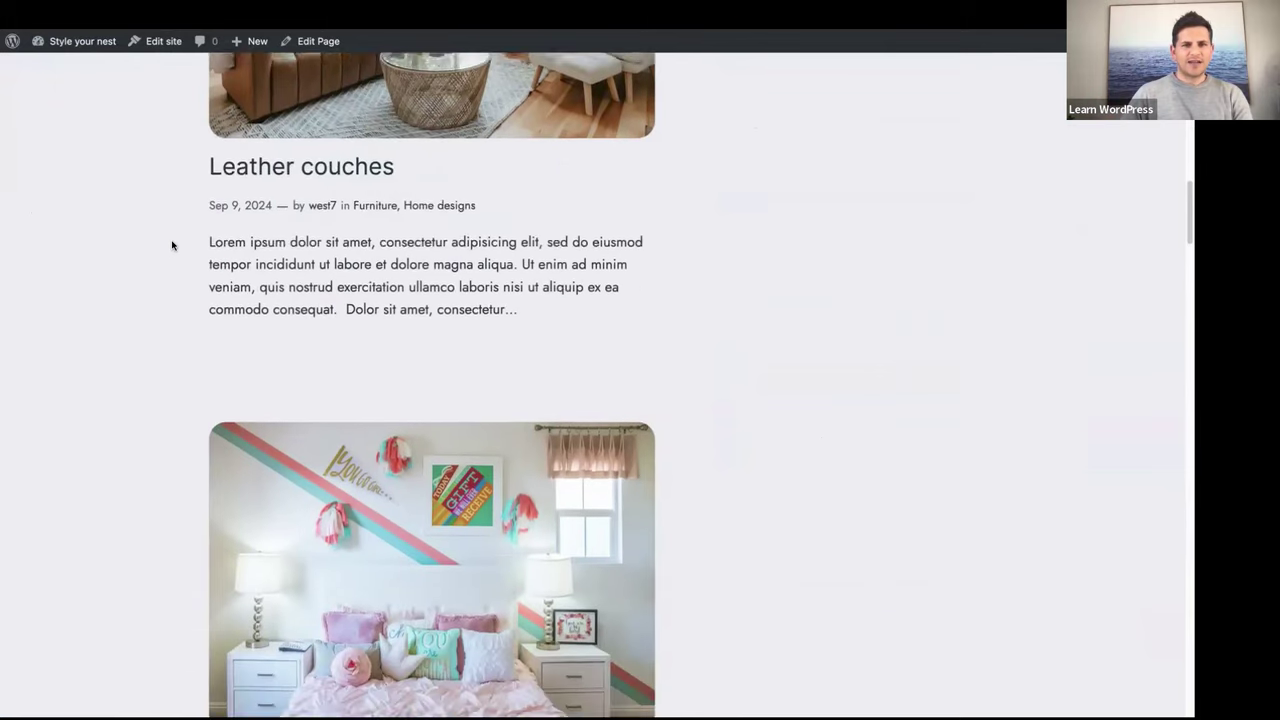
{"action": "scroll", "coordinate": [172, 245], "scroll_direction": "up", "scroll_amount": 10}
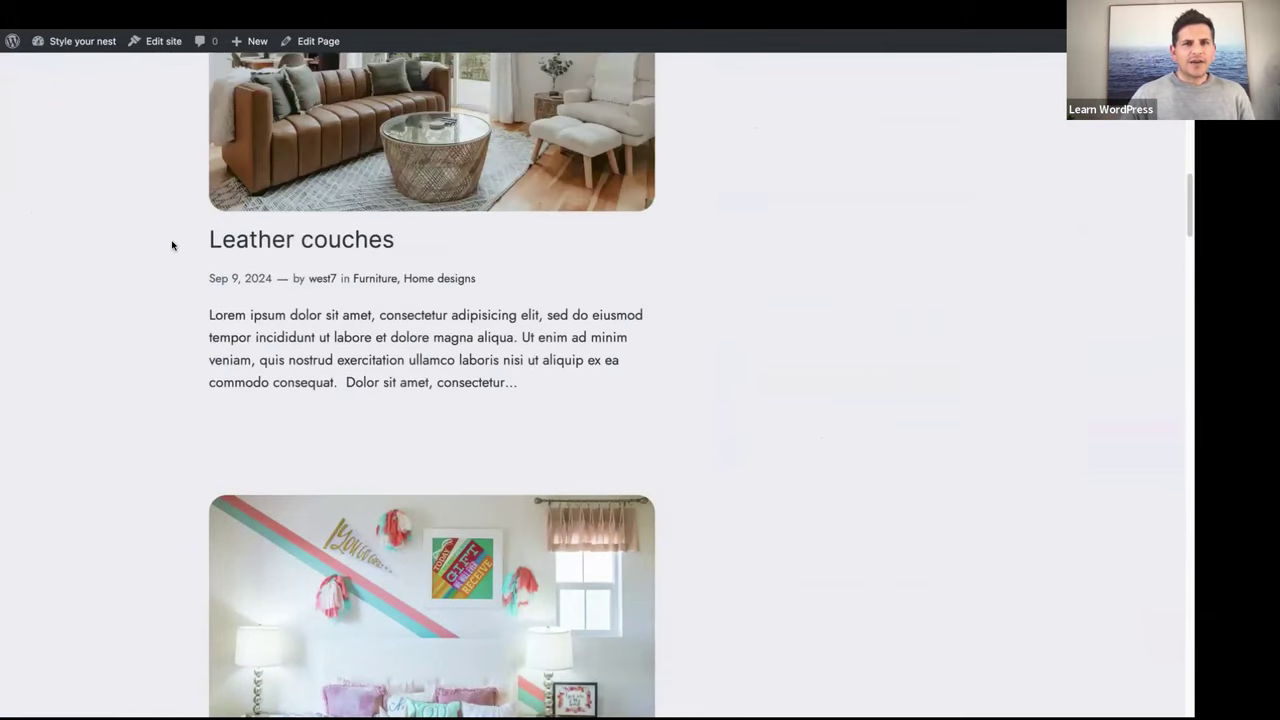
{"action": "scroll", "coordinate": [363, 285], "scroll_direction": "up", "scroll_amount": 1}
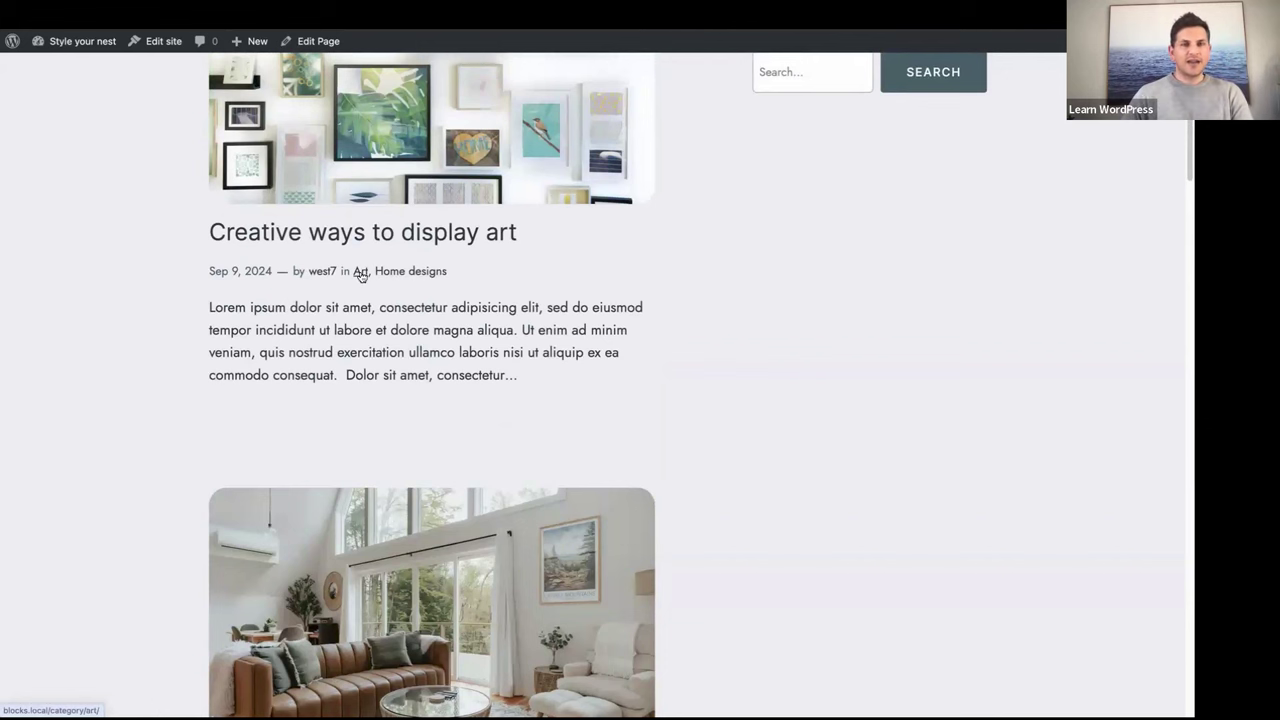
- View the Art category archive through the "Creative ways to display art" post, and return to the Blog page
{"action": "left_click", "coordinate": [360, 272]}
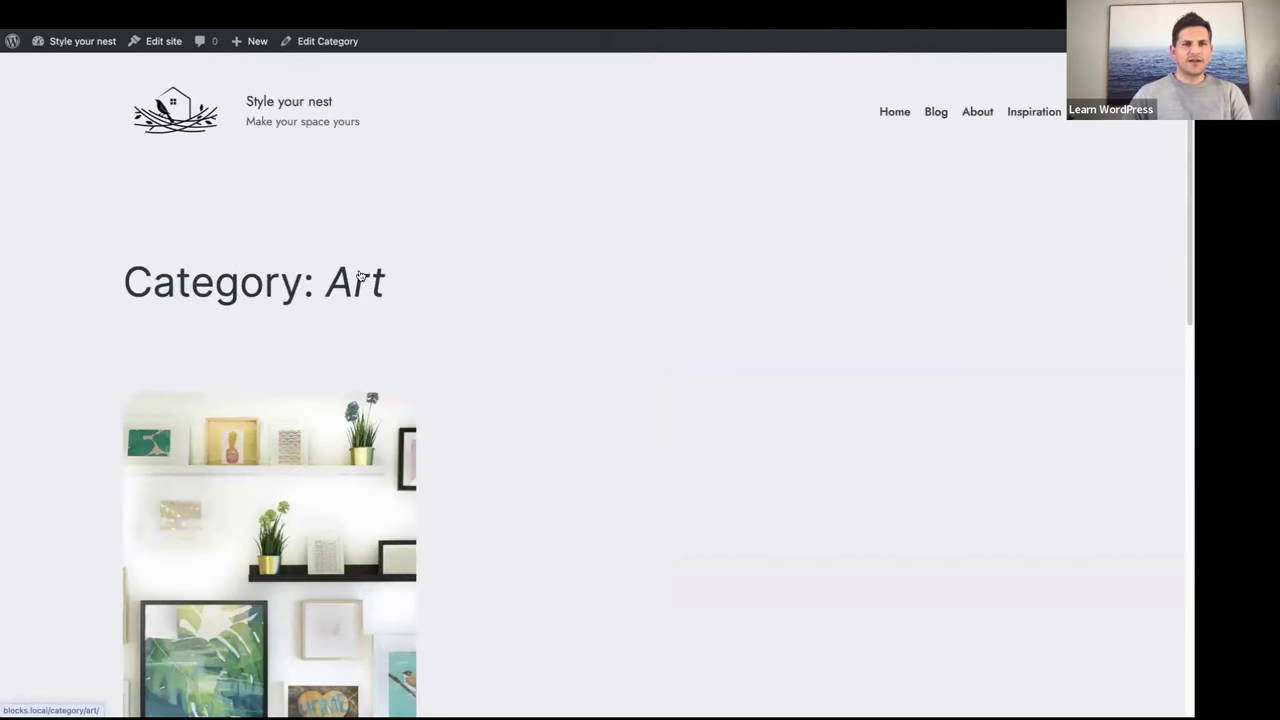
{"action": "scroll", "coordinate": [474, 289], "scroll_direction": "down", "scroll_amount": 5}
{"action": "scroll", "coordinate": [474, 290], "scroll_direction": "down", "scroll_amount": 3}
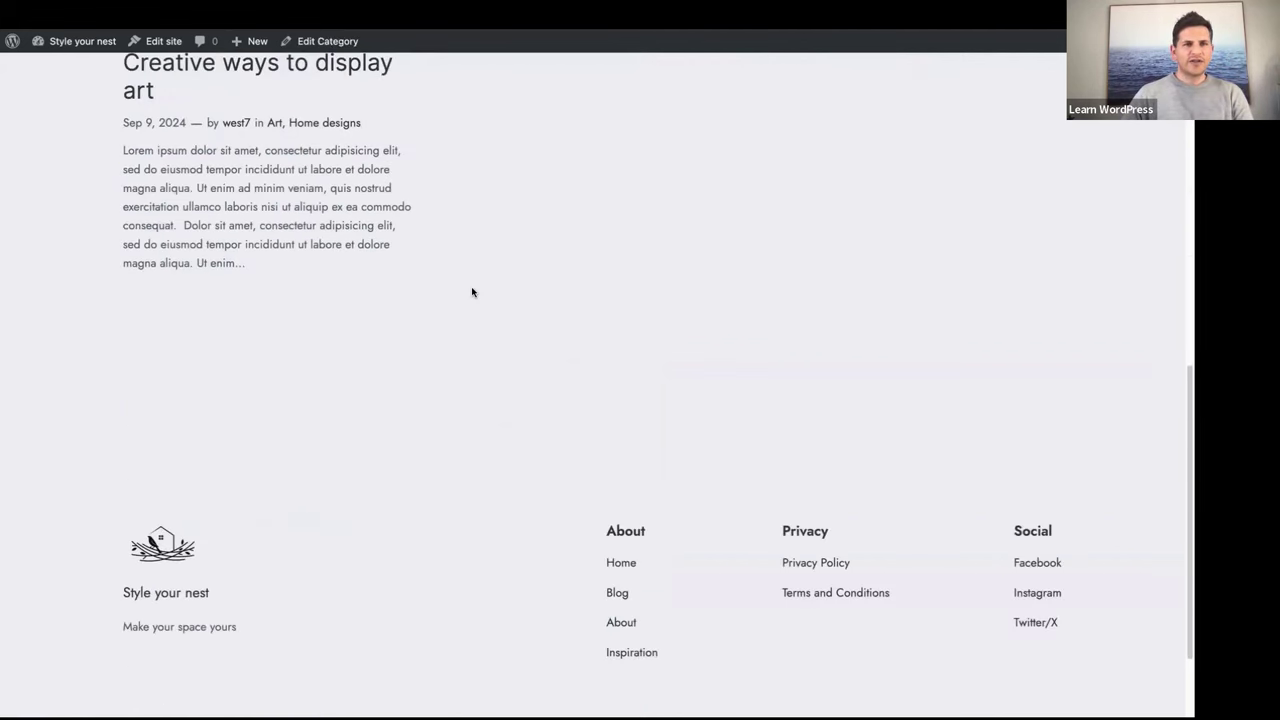
{"action": "scroll", "coordinate": [471, 289], "scroll_direction": "up", "scroll_amount": 3}
{"action": "key", "text": "alt+Left"}
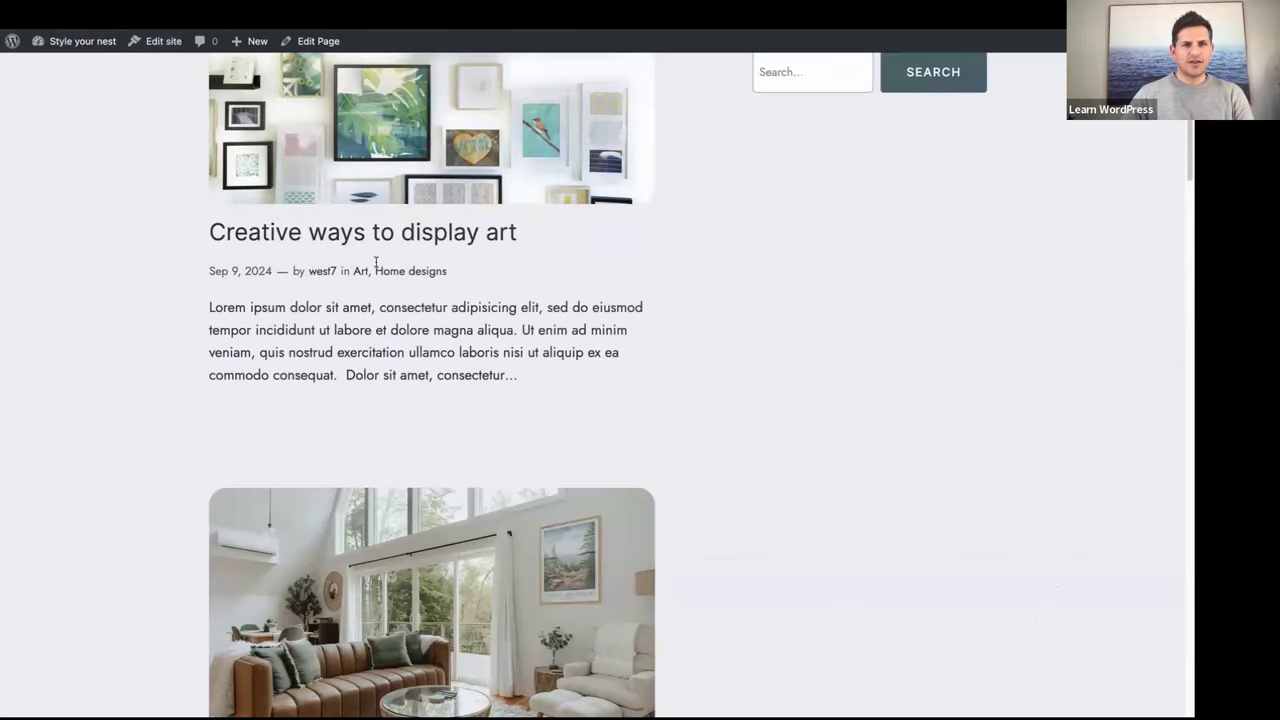
- View the Bathroom category archive through the "Bathroom post" entry, and return to the Blog page
{"action": "scroll", "coordinate": [391, 305], "scroll_direction": "up", "scroll_amount": 7}
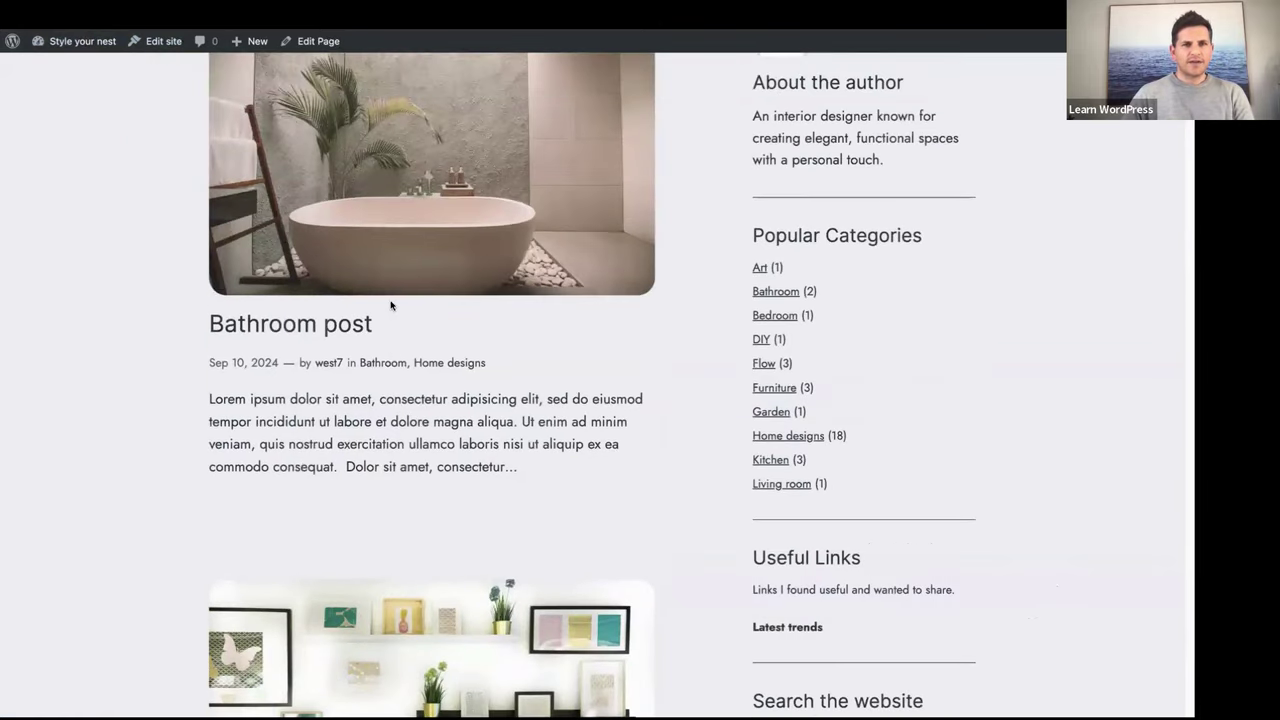
{"action": "left_click", "coordinate": [383, 363]}
{"action": "scroll", "coordinate": [519, 290], "scroll_direction": "down", "scroll_amount": 5}
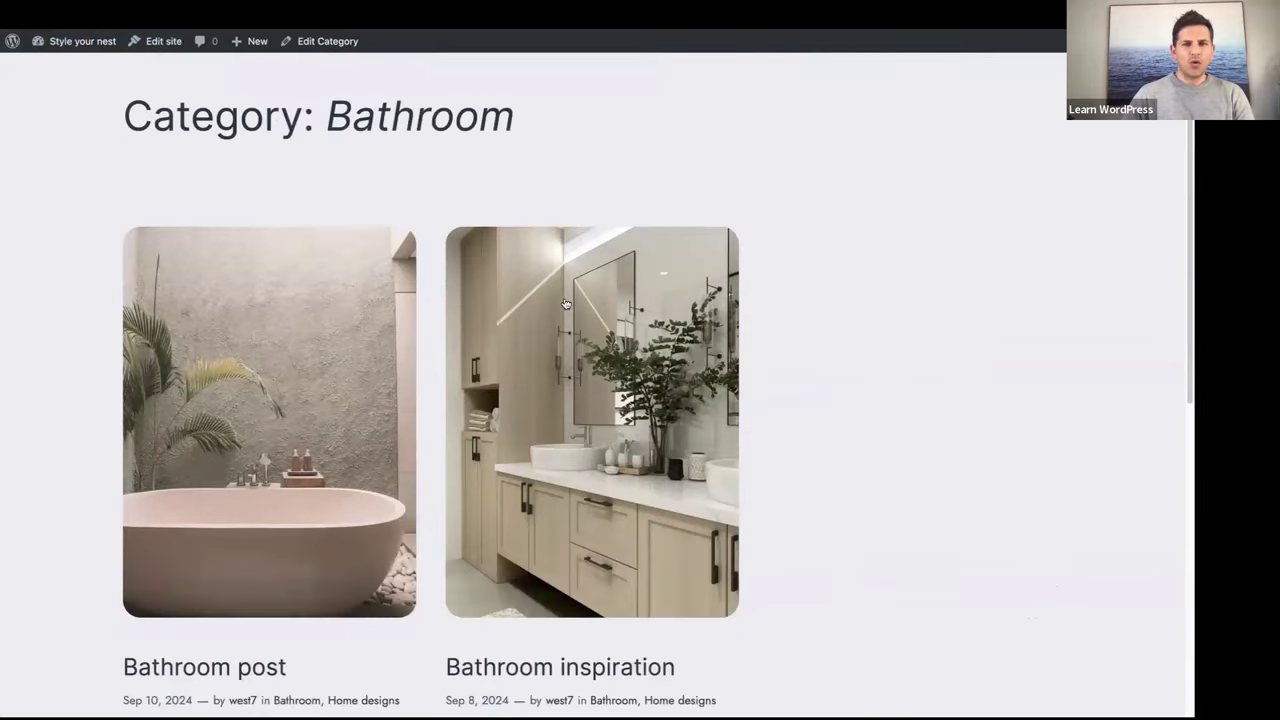
{"action": "scroll", "coordinate": [565, 302], "scroll_direction": "up", "scroll_amount": 3}
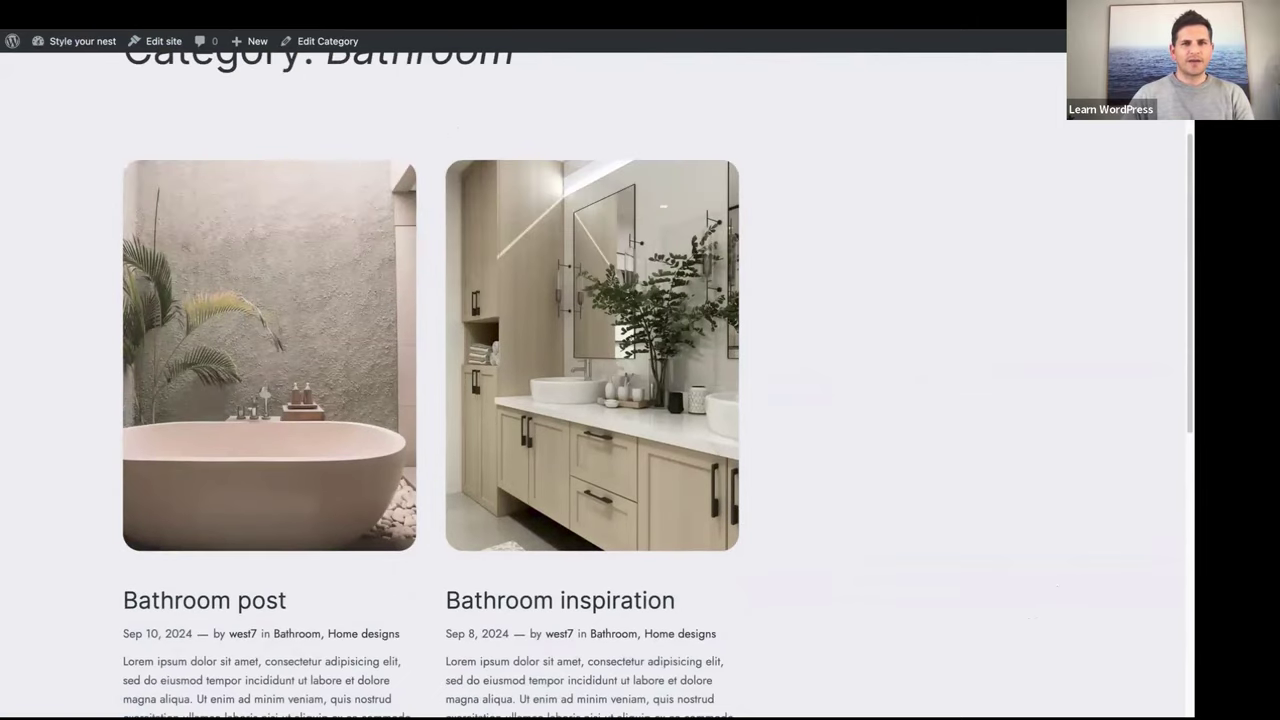
{"action": "key", "text": "alt+Left"}
{"action": "scroll", "coordinate": [251, 271], "scroll_direction": "up", "scroll_amount": 3}
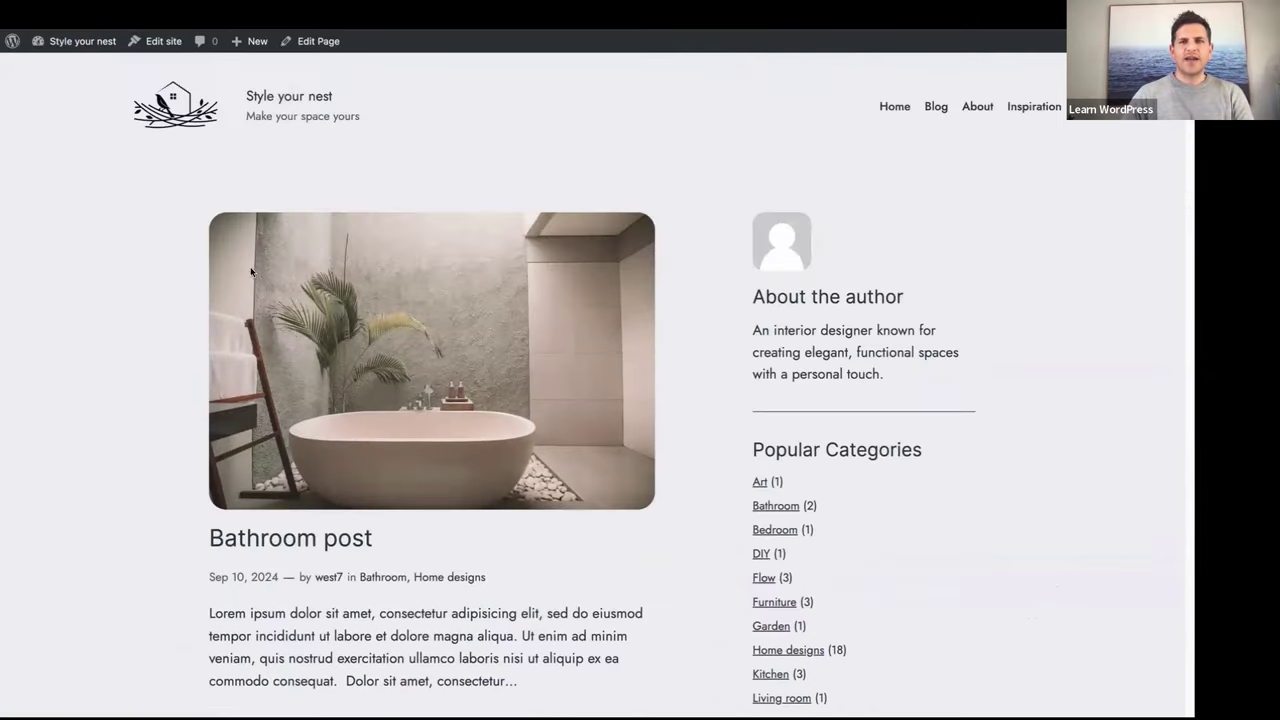
- View the Flow category archive from the sidebar's Popular Categories, and return to the Blog page
{"action": "scroll", "coordinate": [806, 625], "scroll_direction": "down", "scroll_amount": 3}
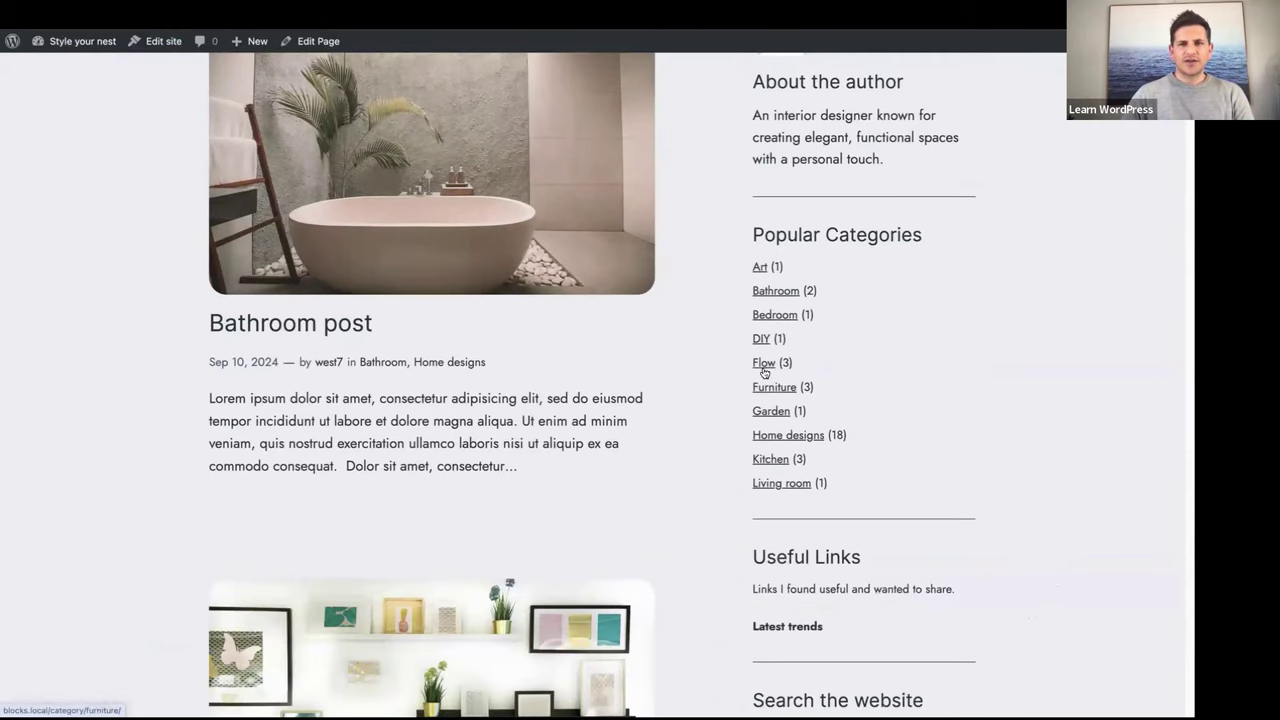
{"action": "left_click", "coordinate": [764, 368]}
{"action": "scroll", "coordinate": [640, 295], "scroll_direction": "down", "scroll_amount": 5}
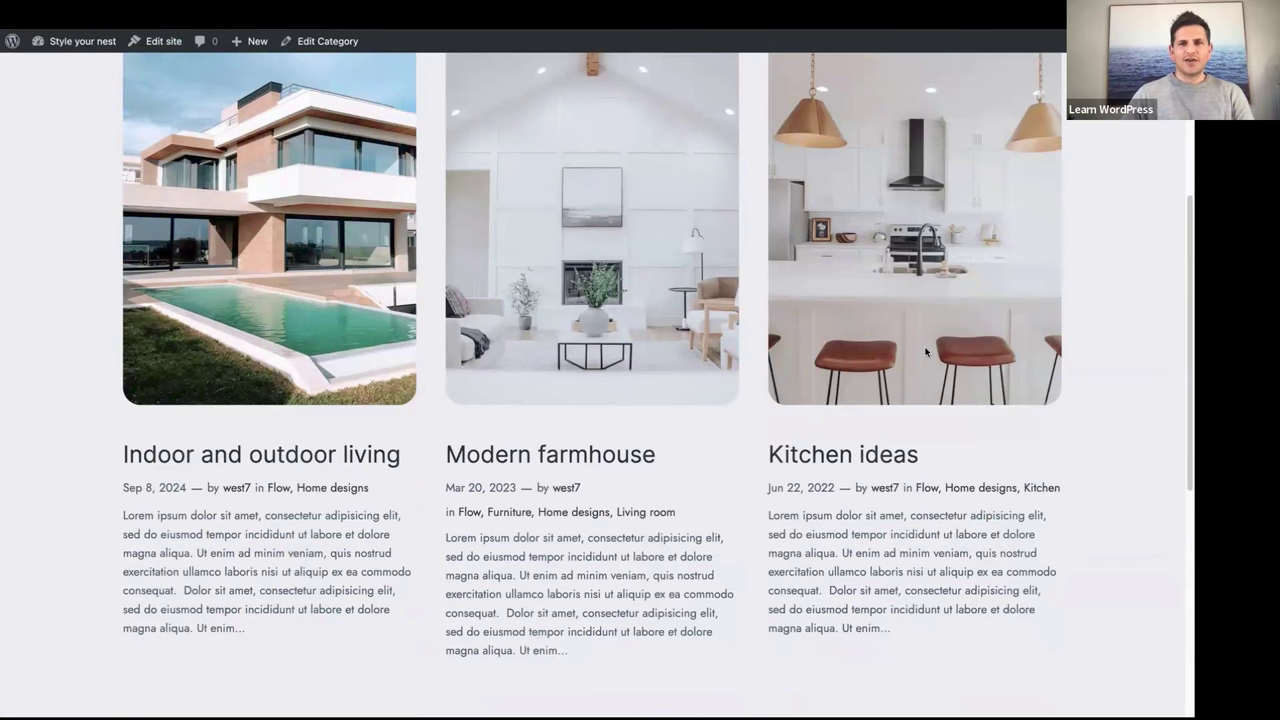
{"action": "key", "text": "alt+Left"}
- Check the Useful Links section and the website search field in the live Blog page's sidebar
{"action": "scroll", "coordinate": [923, 346], "scroll_direction": "down", "scroll_amount": 3}
{"action": "left_click", "coordinate": [791, 493]}
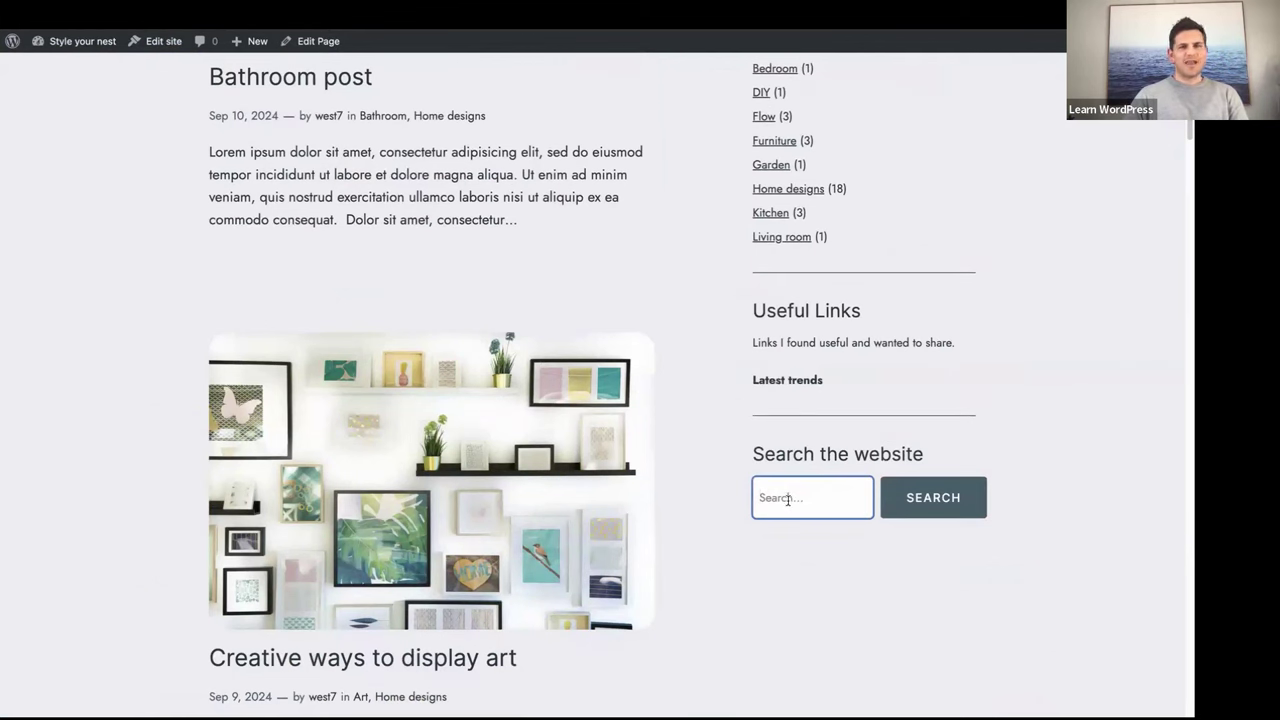
{"action": "scroll", "coordinate": [1006, 380], "scroll_direction": "up", "scroll_amount": 5}
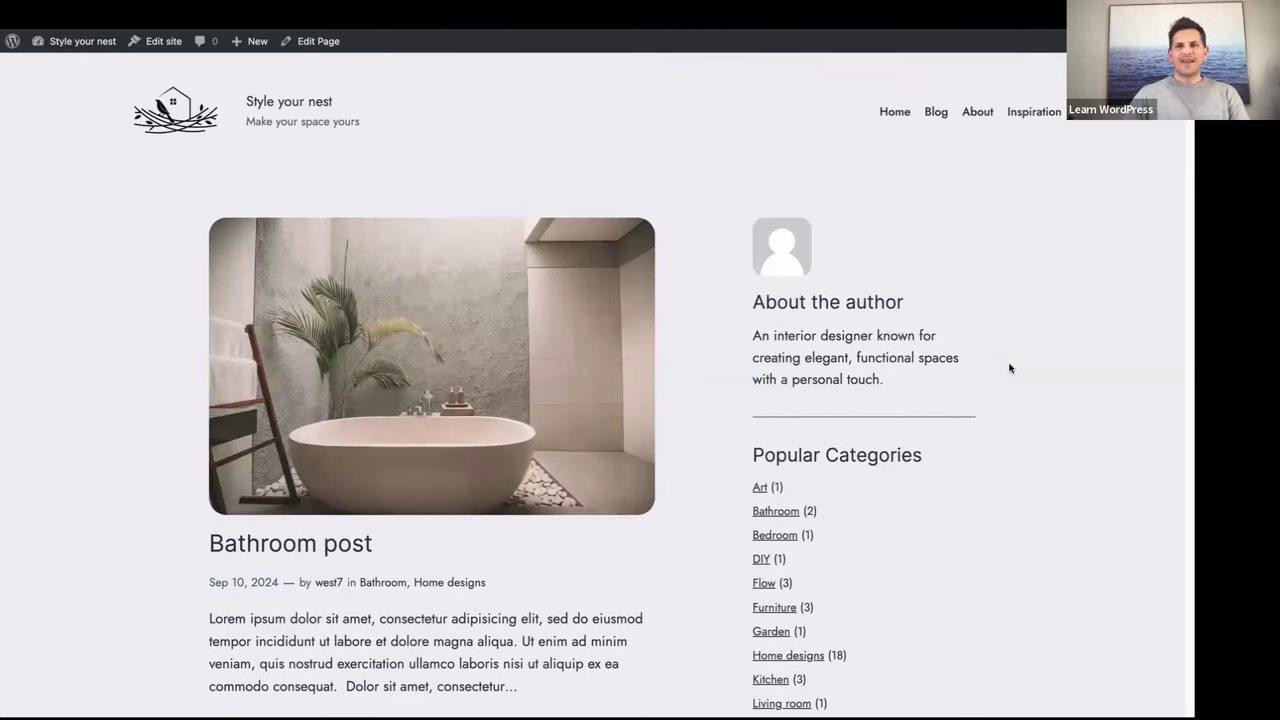